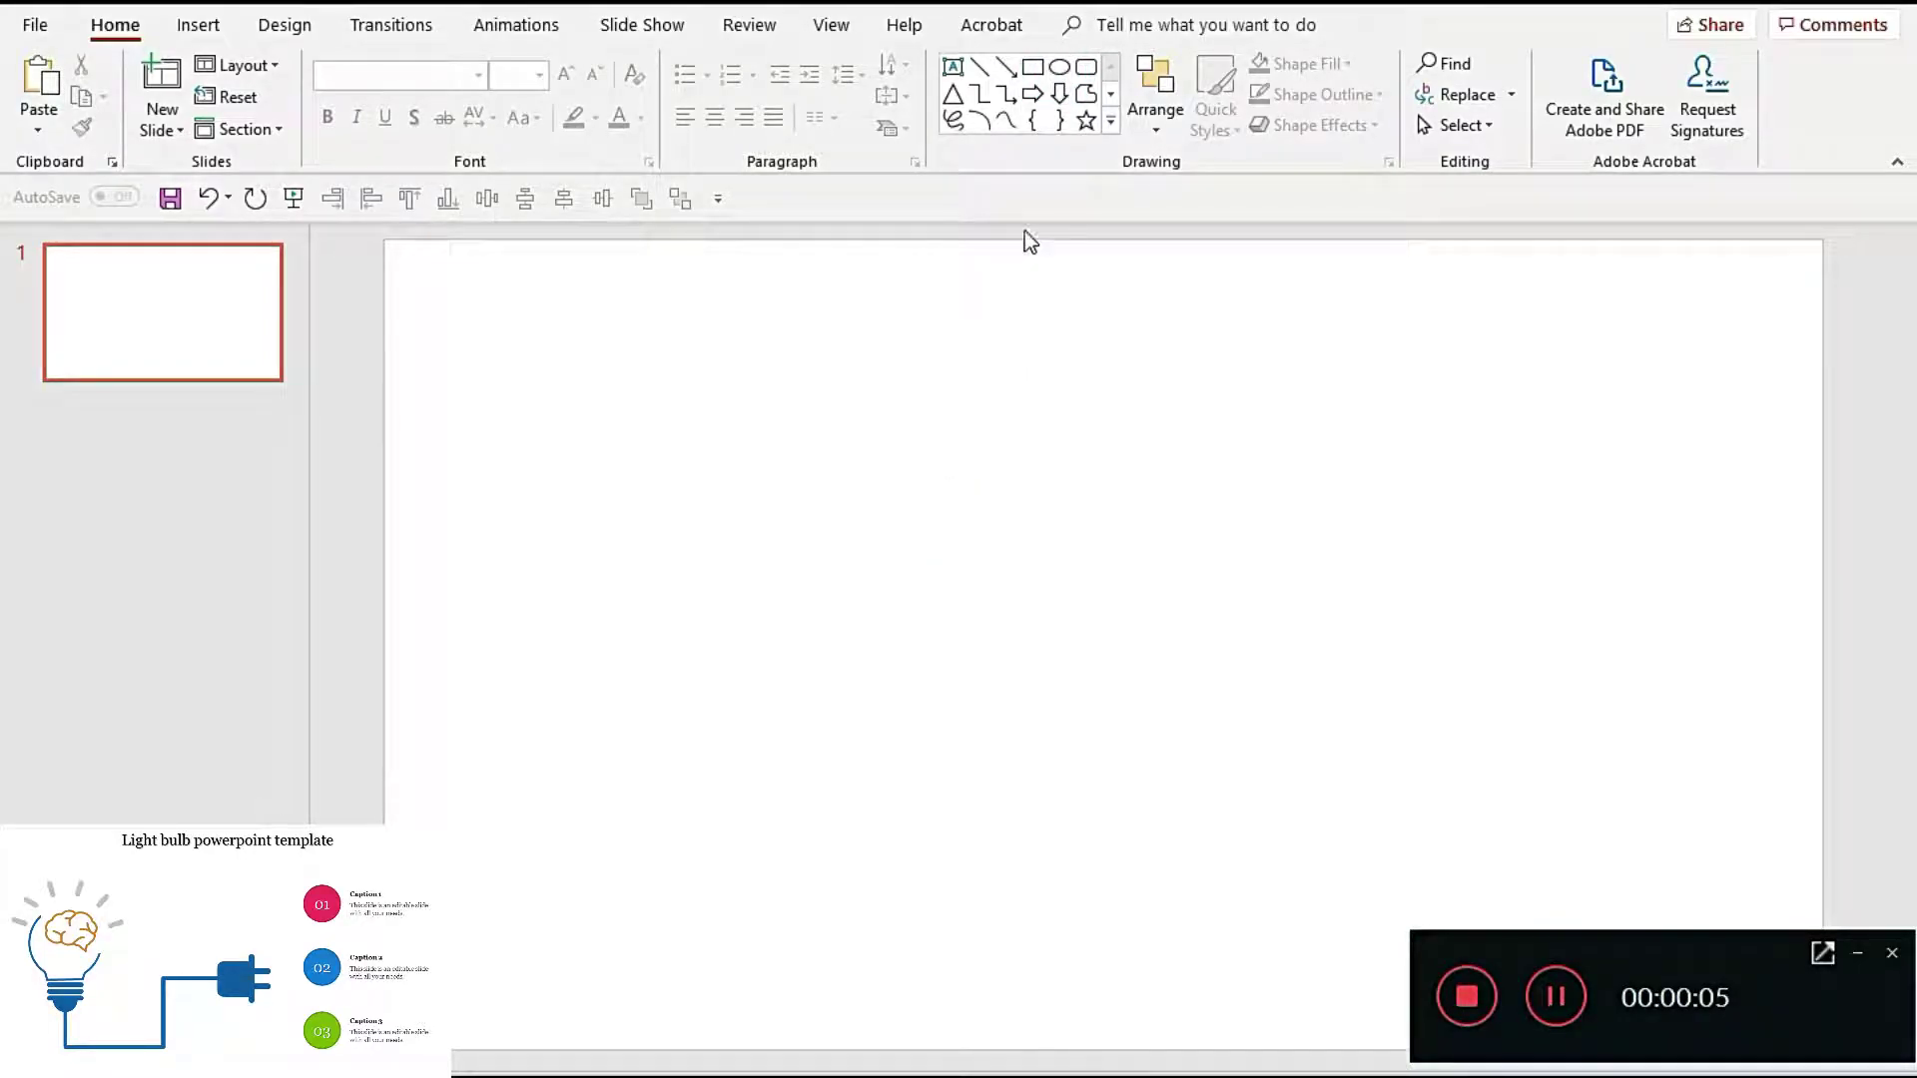
Step: Insert a blue oval and enlarge it into a large circle higher on the slide
click(1062, 67)
click(889, 599)
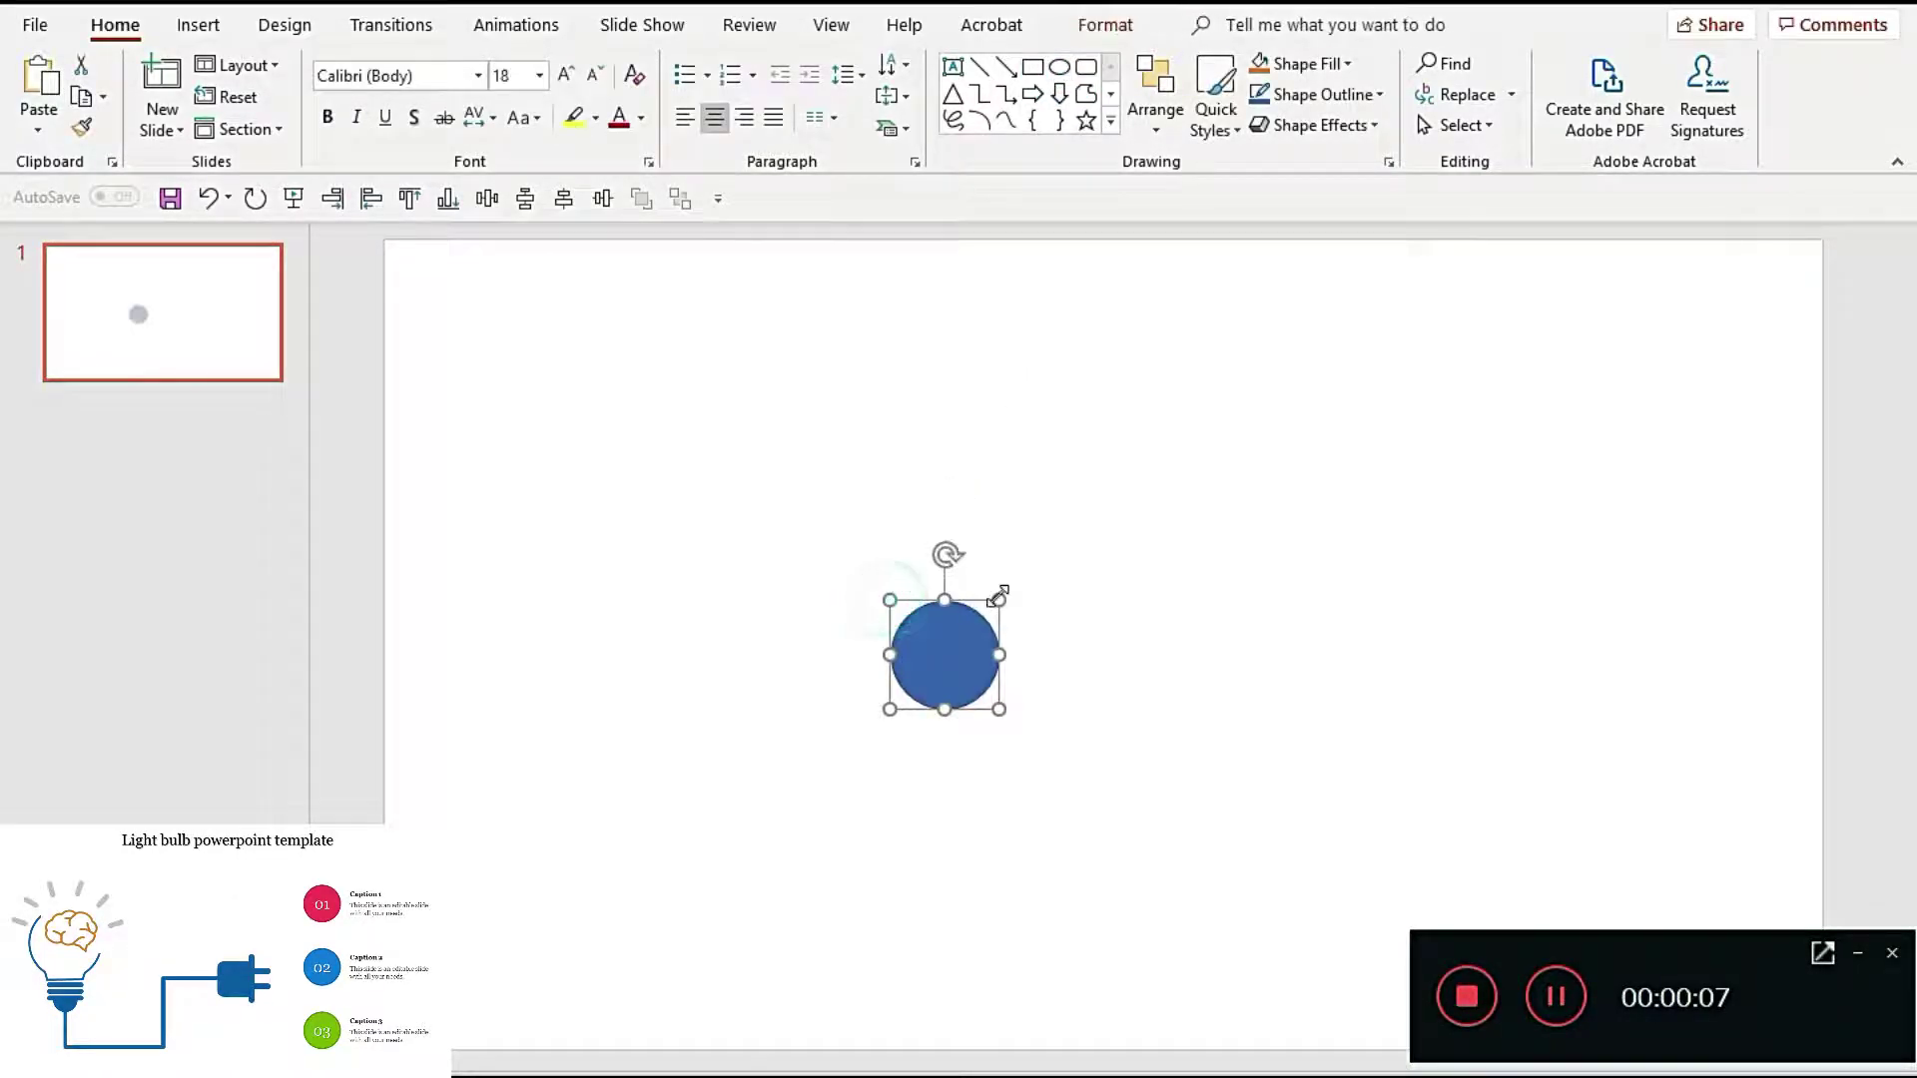
drag(1002, 600, 1064, 536)
drag(985, 717, 985, 629)
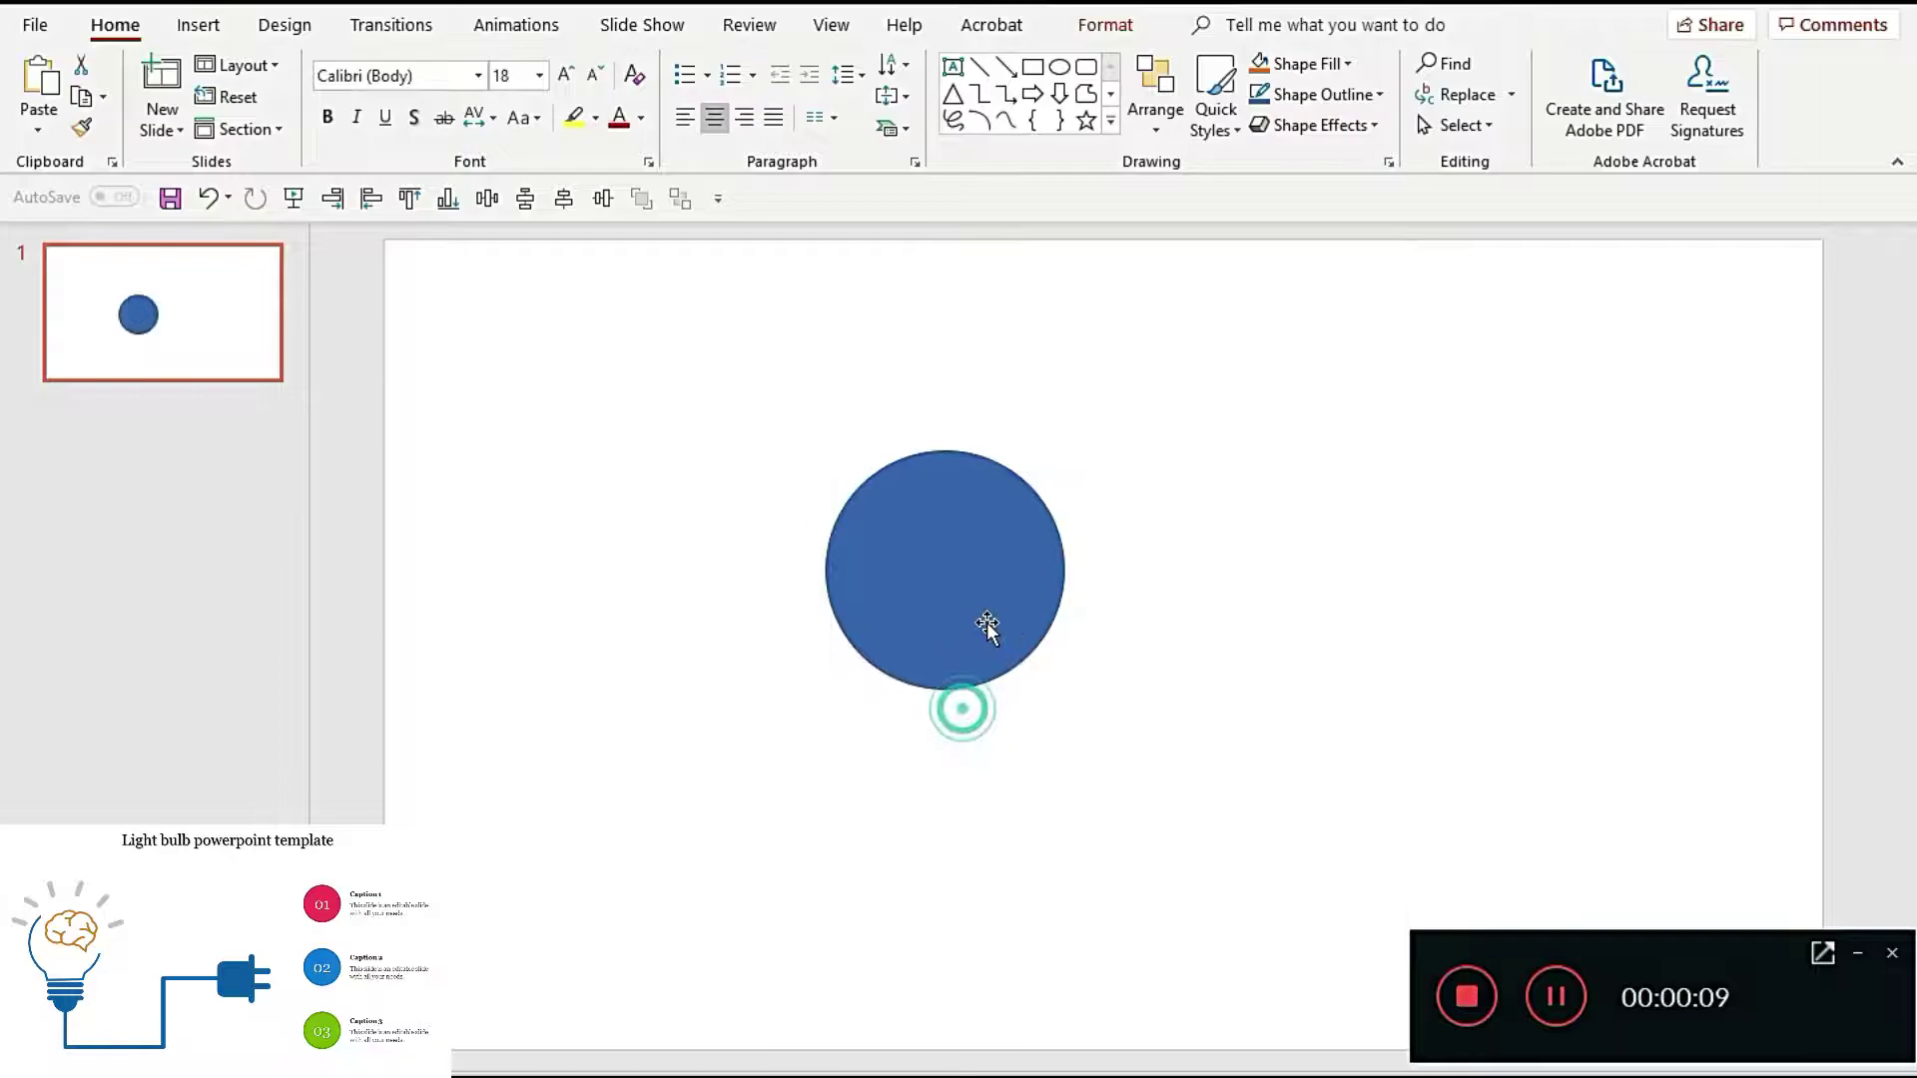
click(1318, 95)
click(1248, 330)
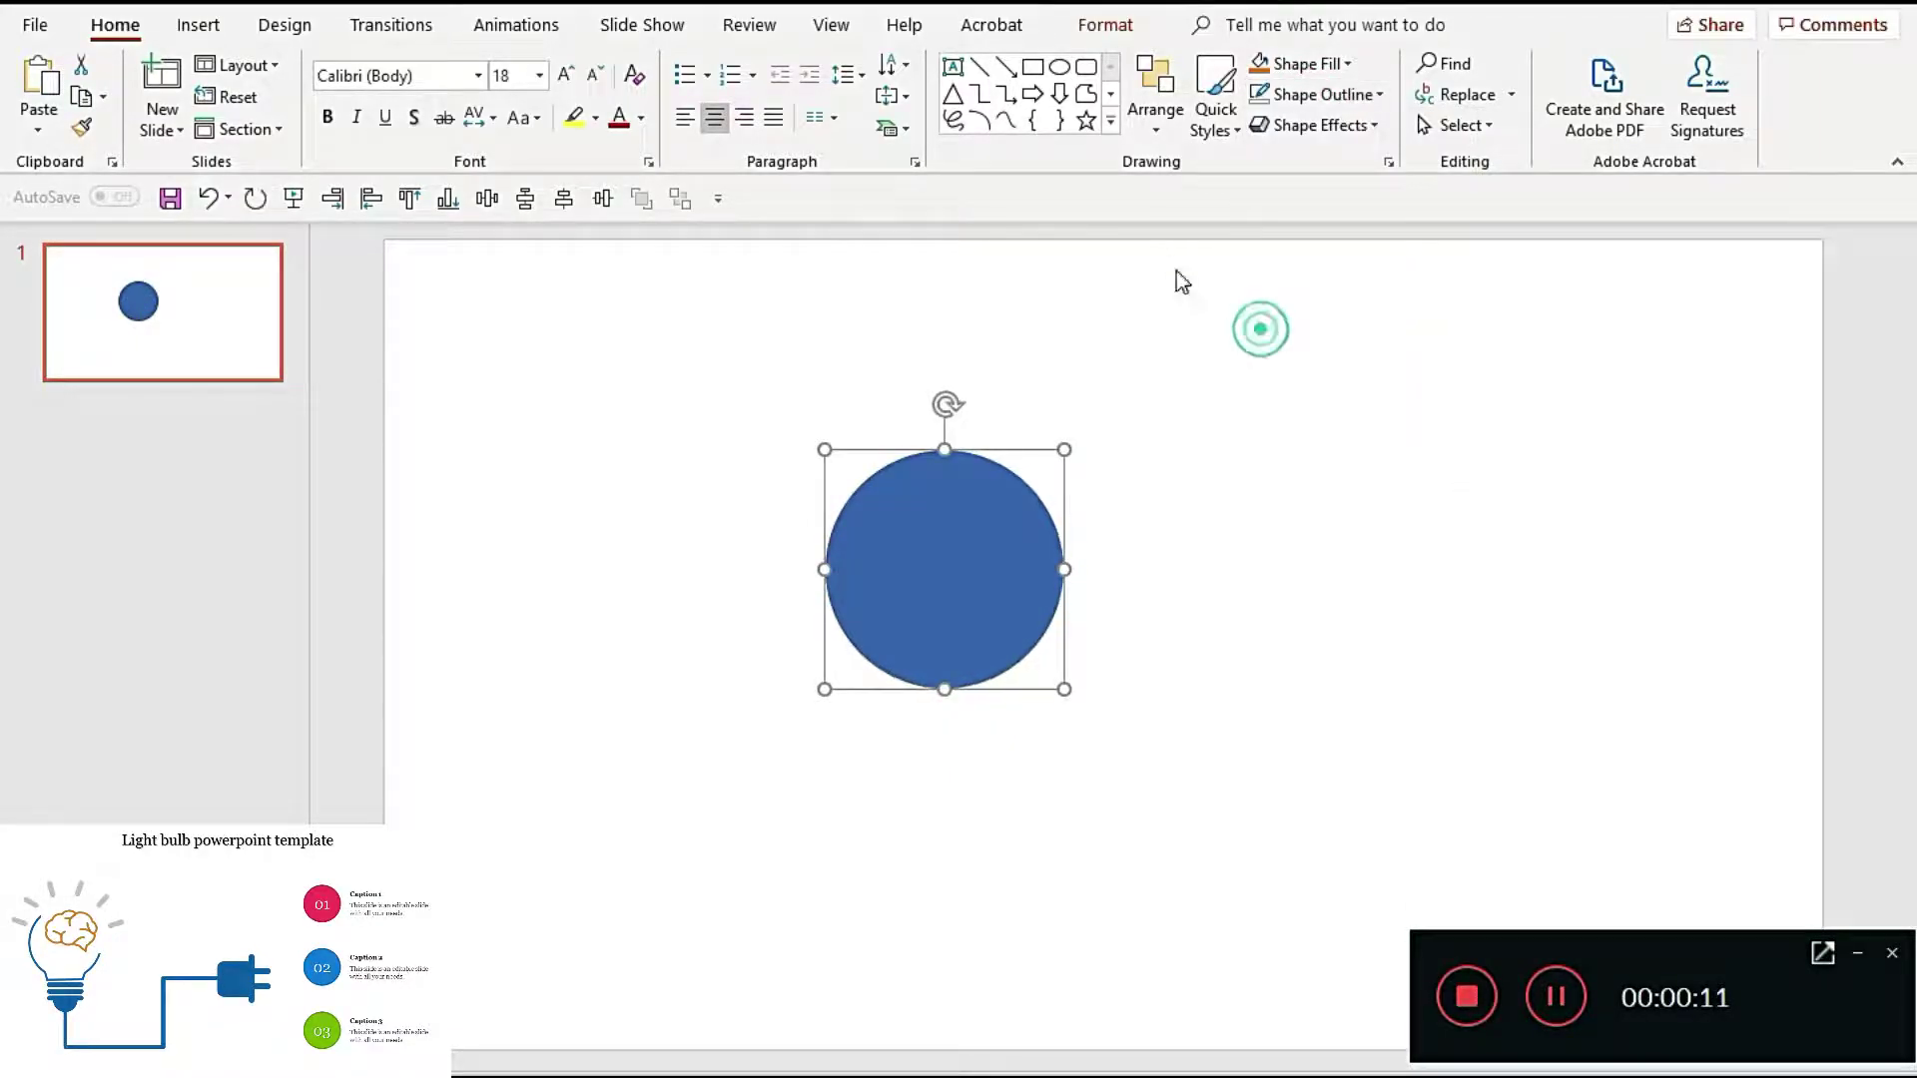
Step: Draw a trapezoid and reshape it into a short, narrow base beneath the circle
click(1112, 121)
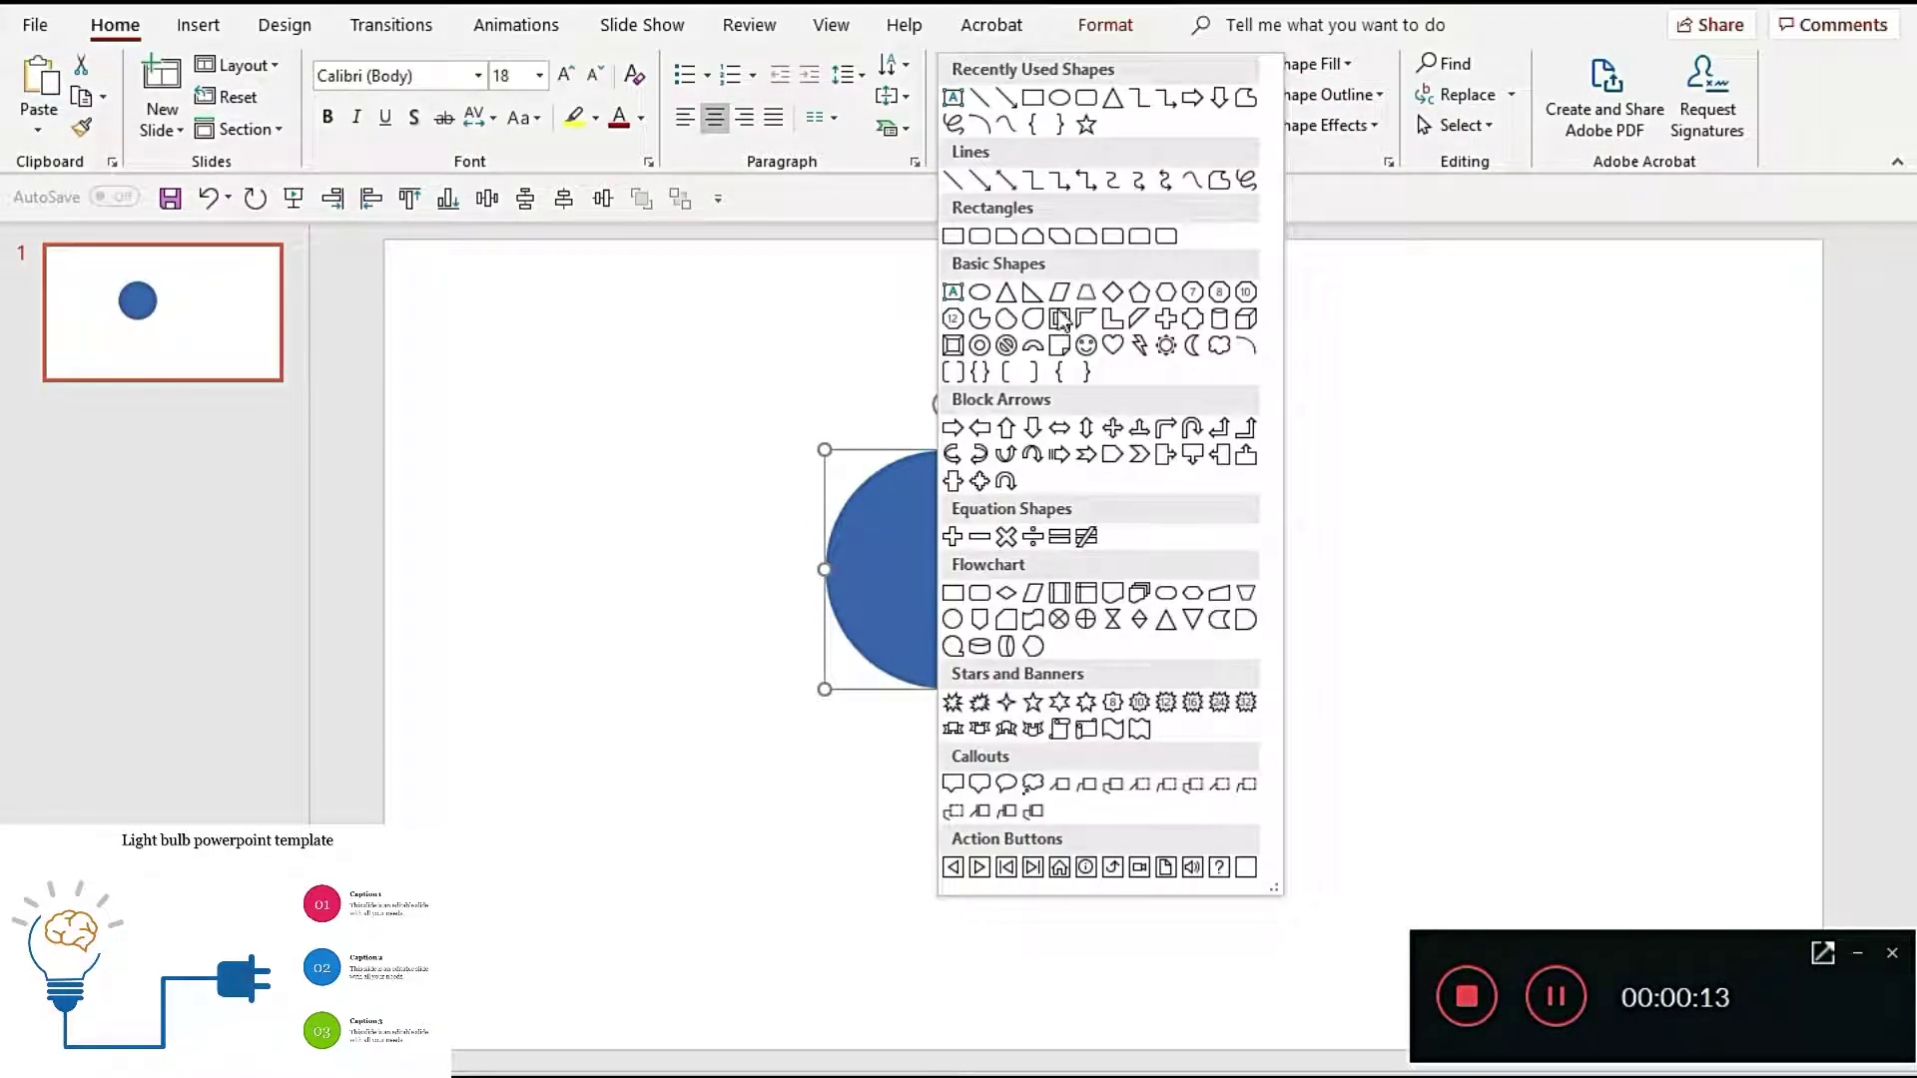
click(1089, 294)
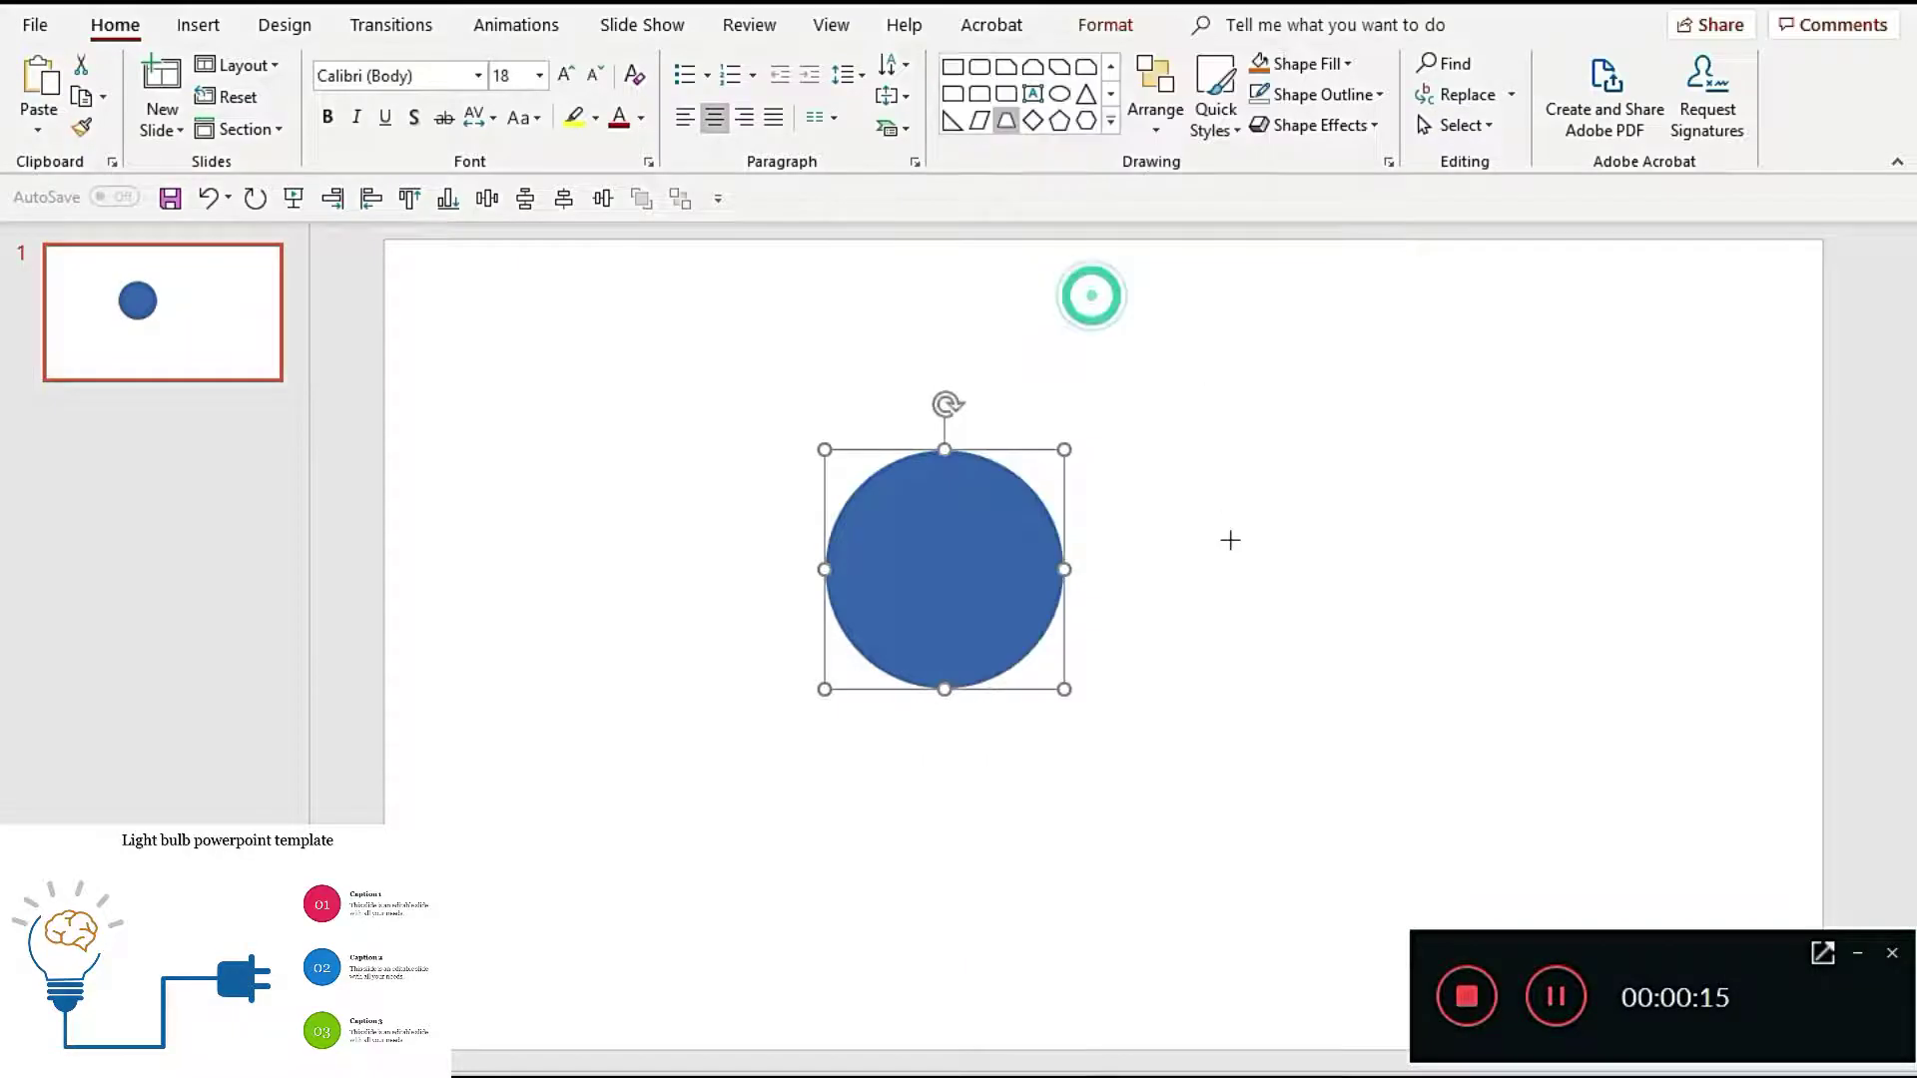
drag(1211, 544, 1331, 706)
drag(1327, 629, 1350, 614)
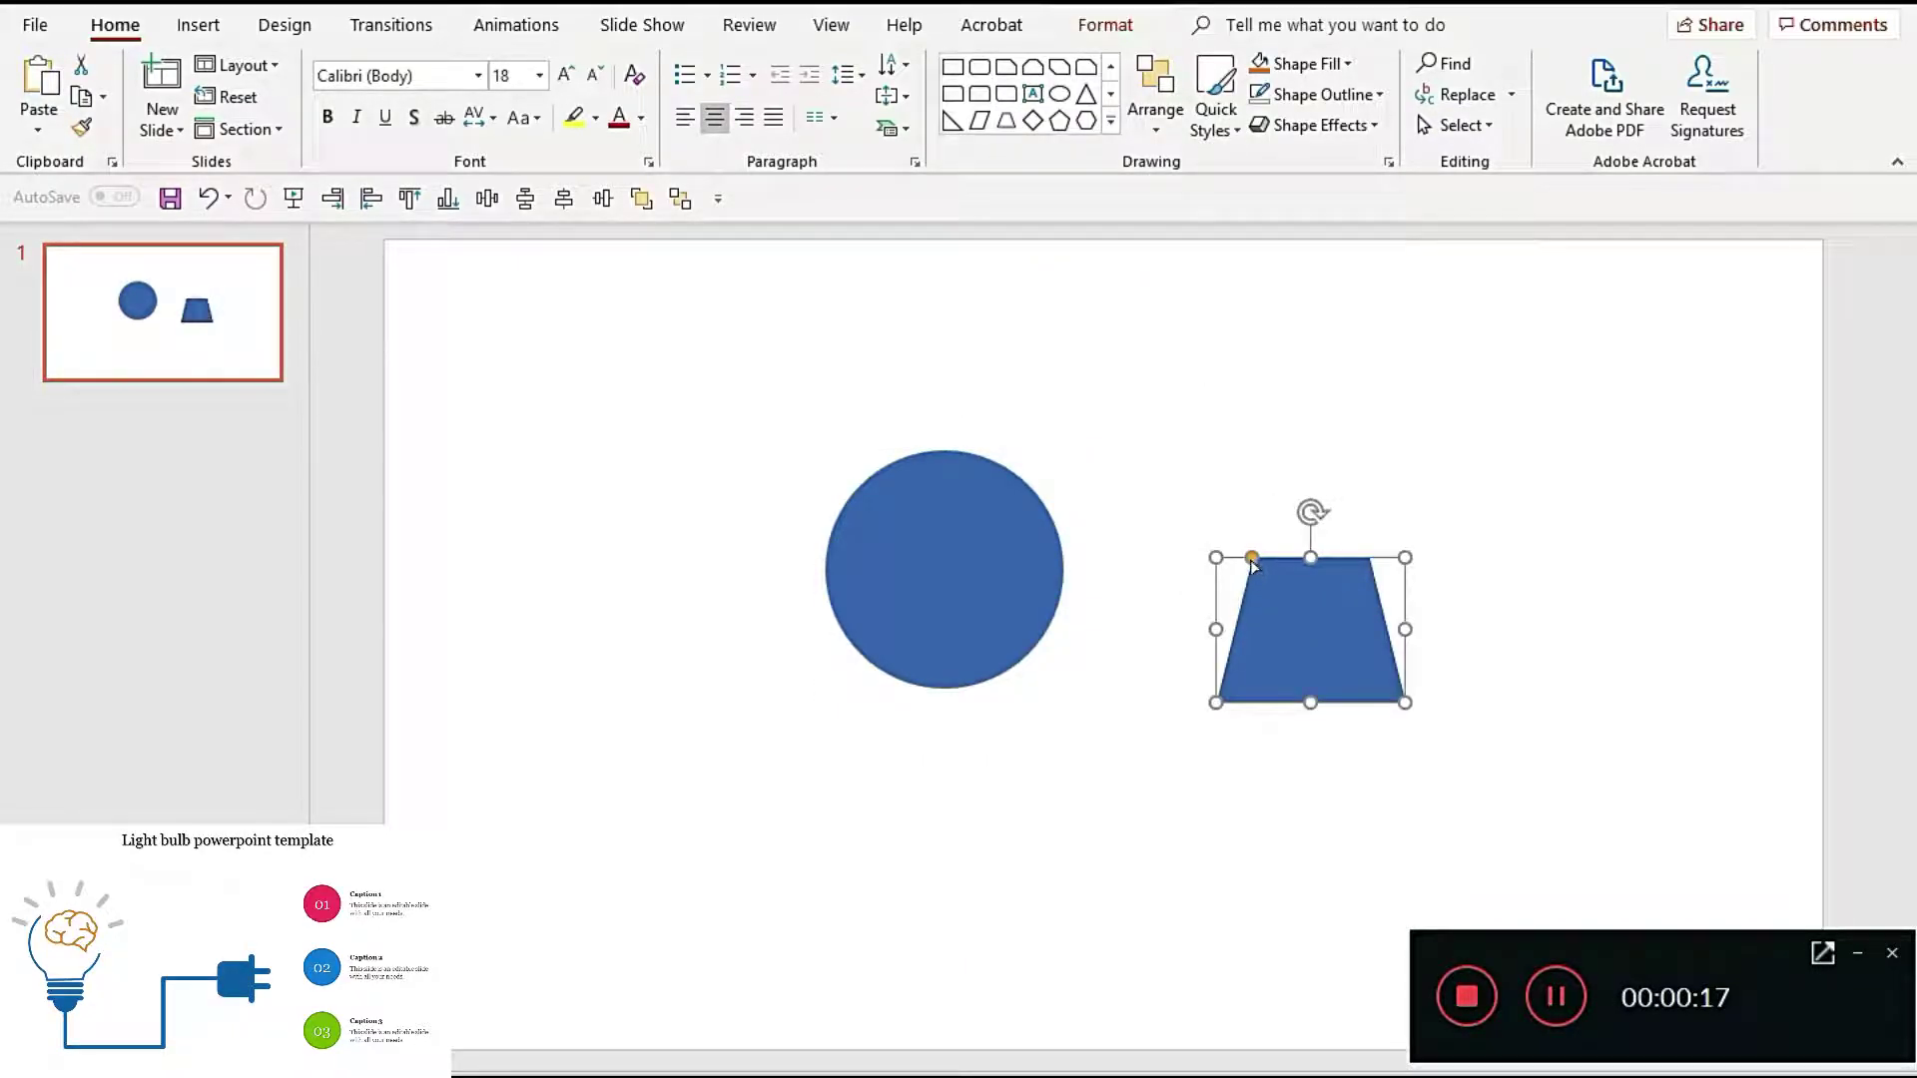
drag(1251, 558, 1239, 566)
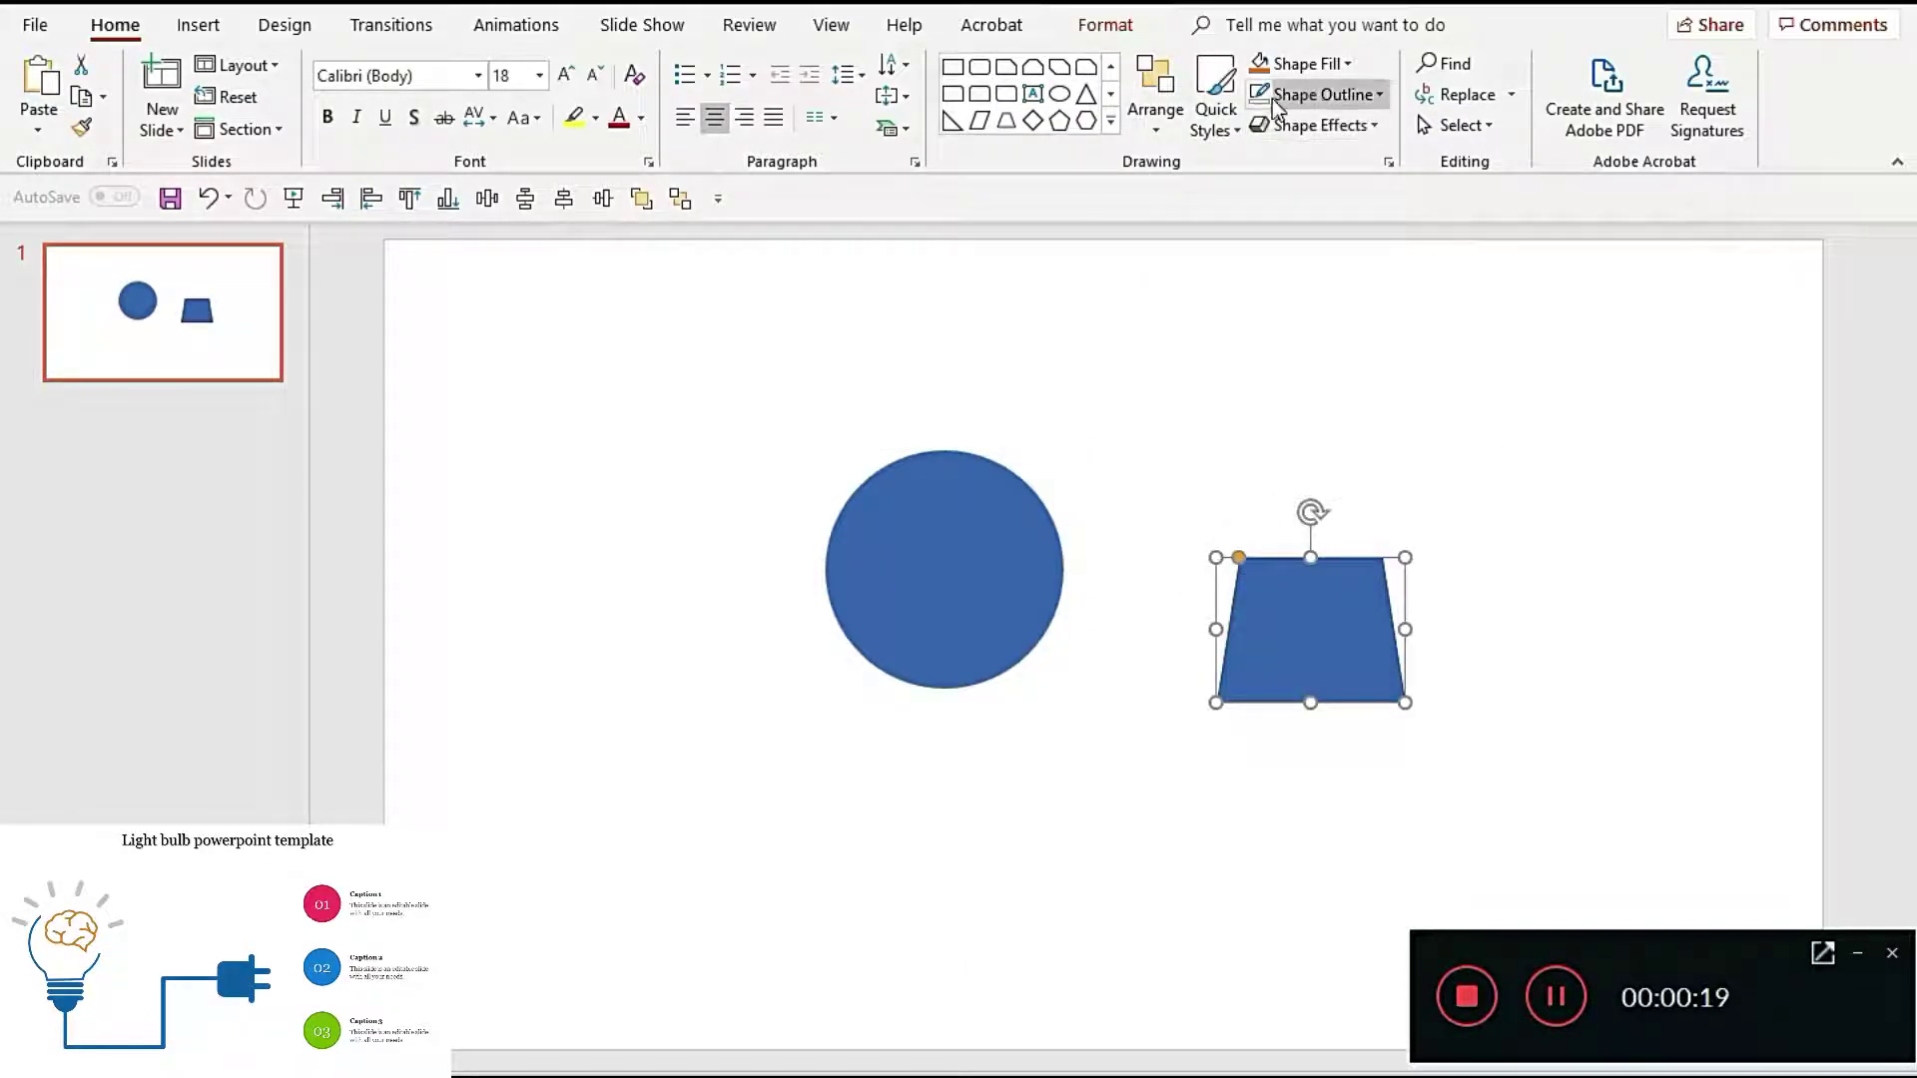
mouse_move(1310, 702)
mouse_down()
mouse_move(1307, 602)
mouse_move(1237, 559)
mouse_move(963, 699)
mouse_move(934, 677)
mouse_up()
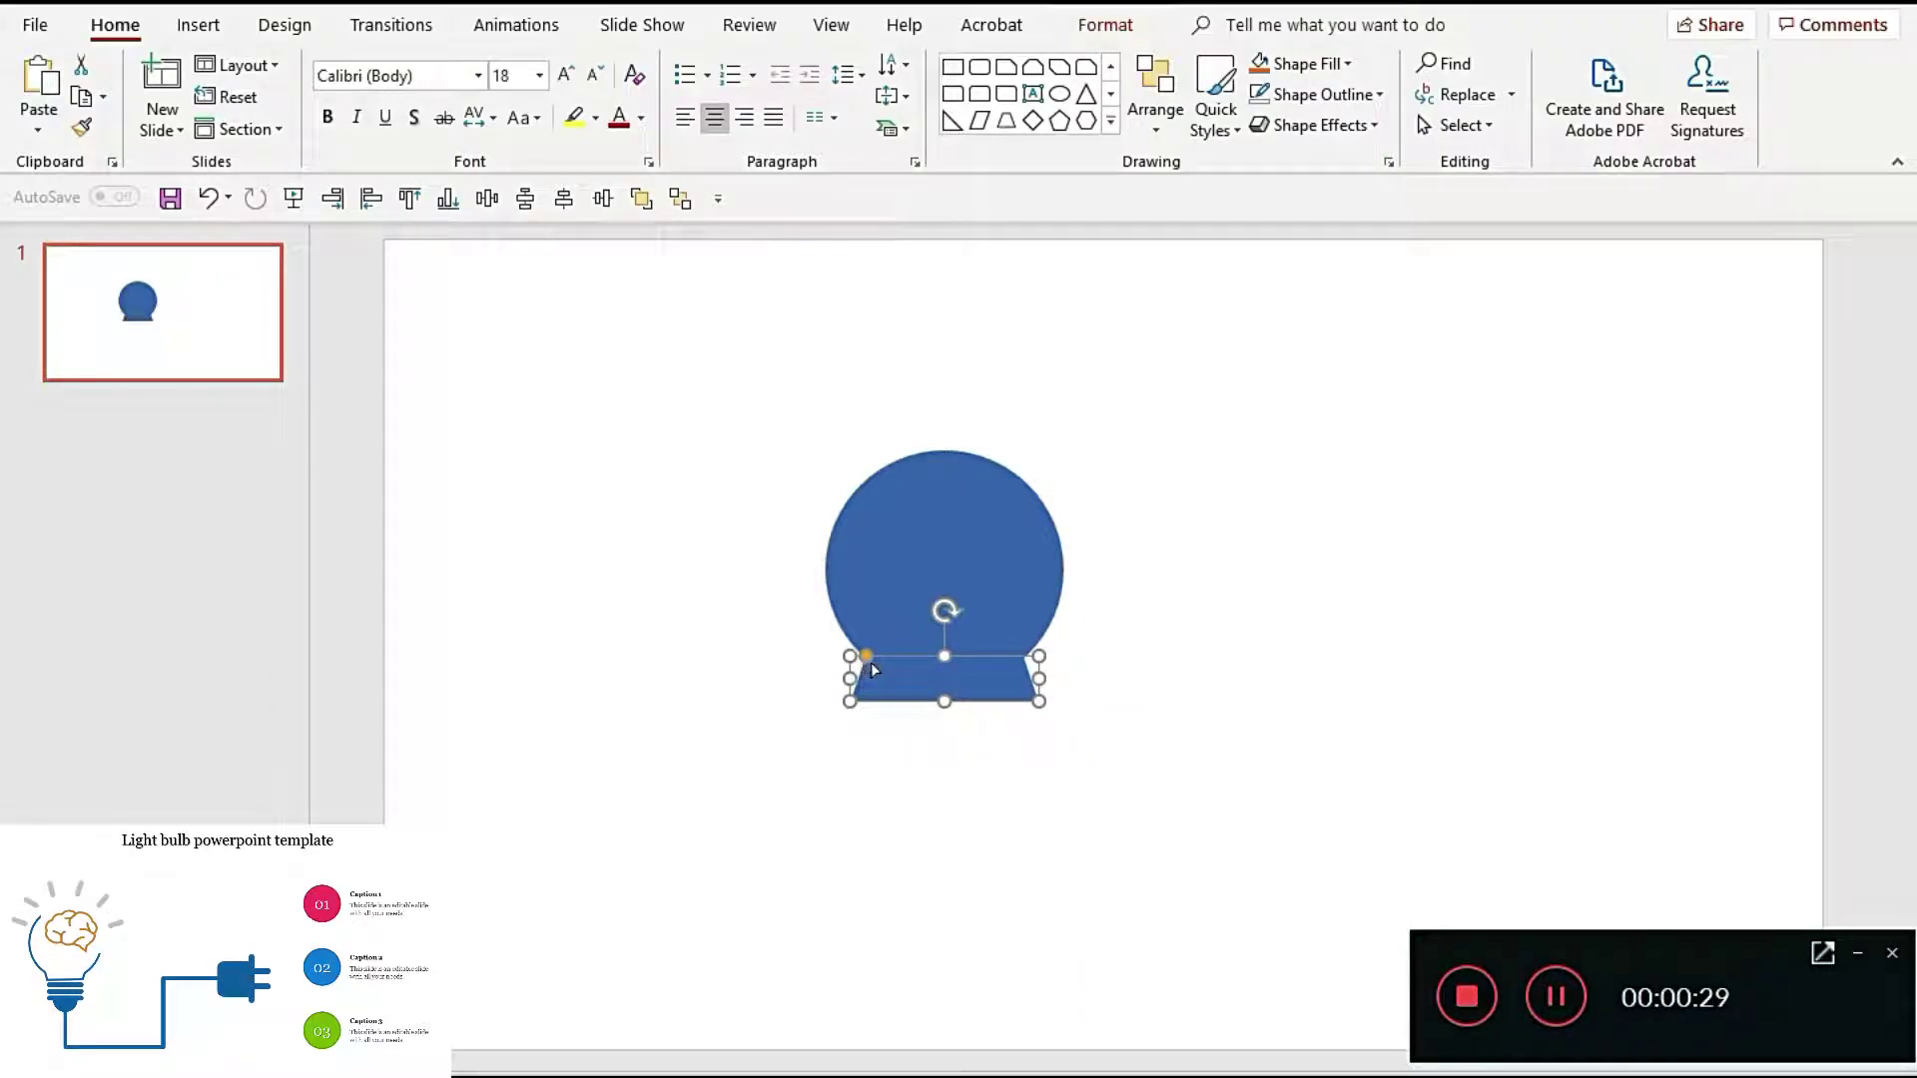
drag(945, 702, 871, 685)
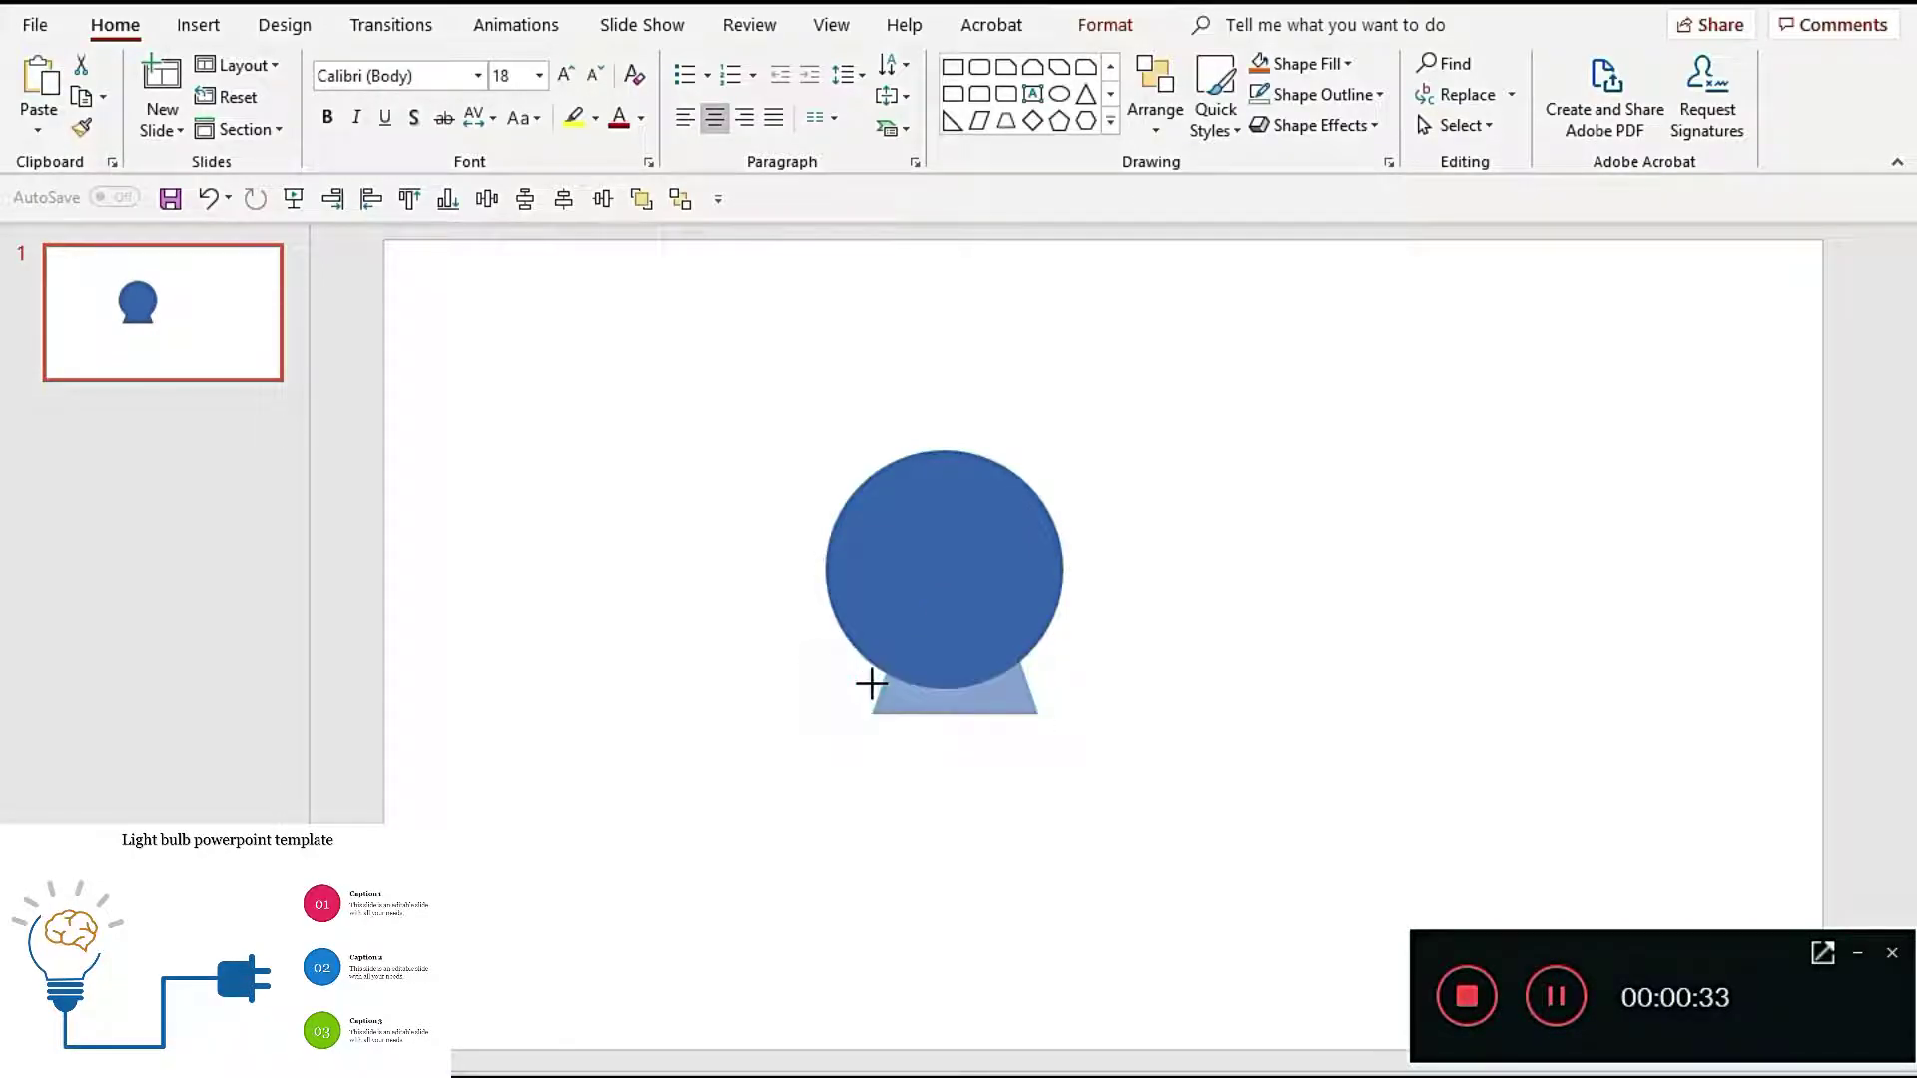
drag(1040, 678, 1024, 678)
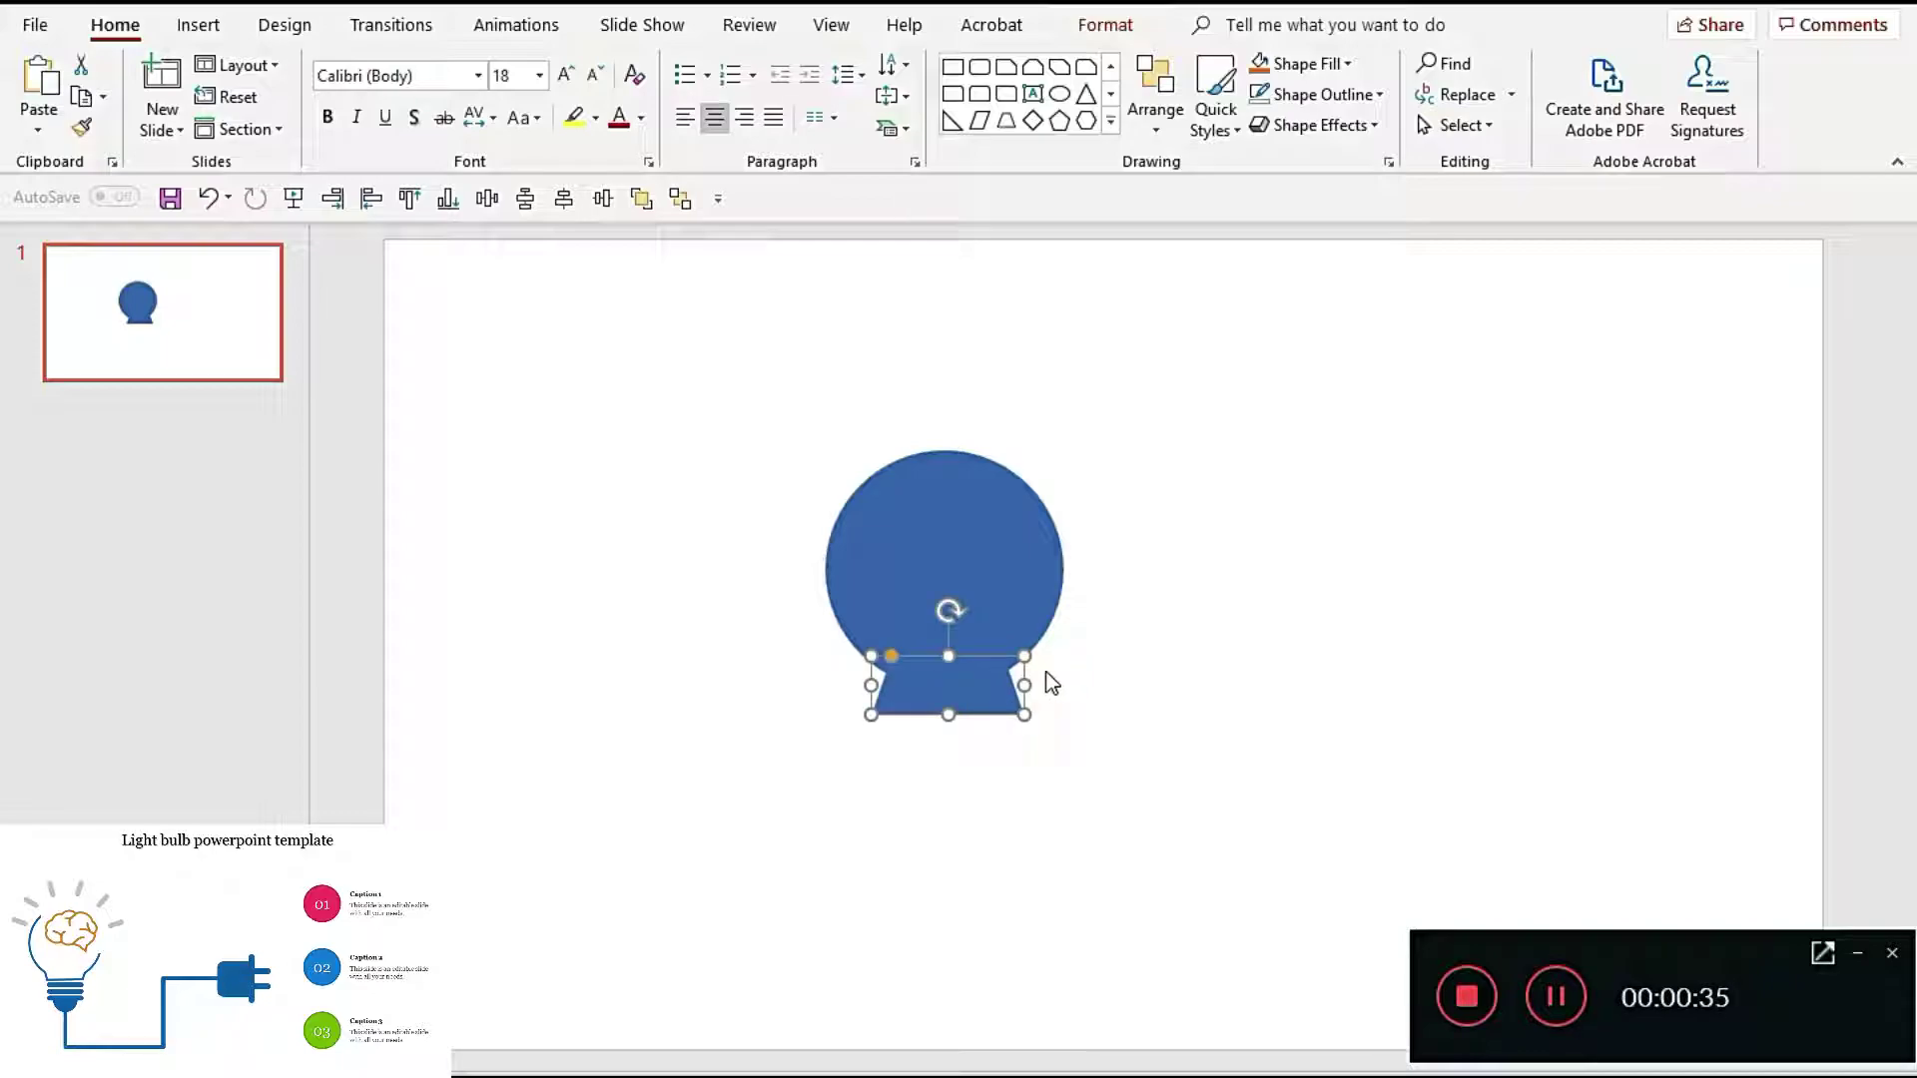
click(1139, 617)
click(987, 687)
Step: Centre the base horizontally under the circle and raise it to meet the circle
shift+click(999, 614)
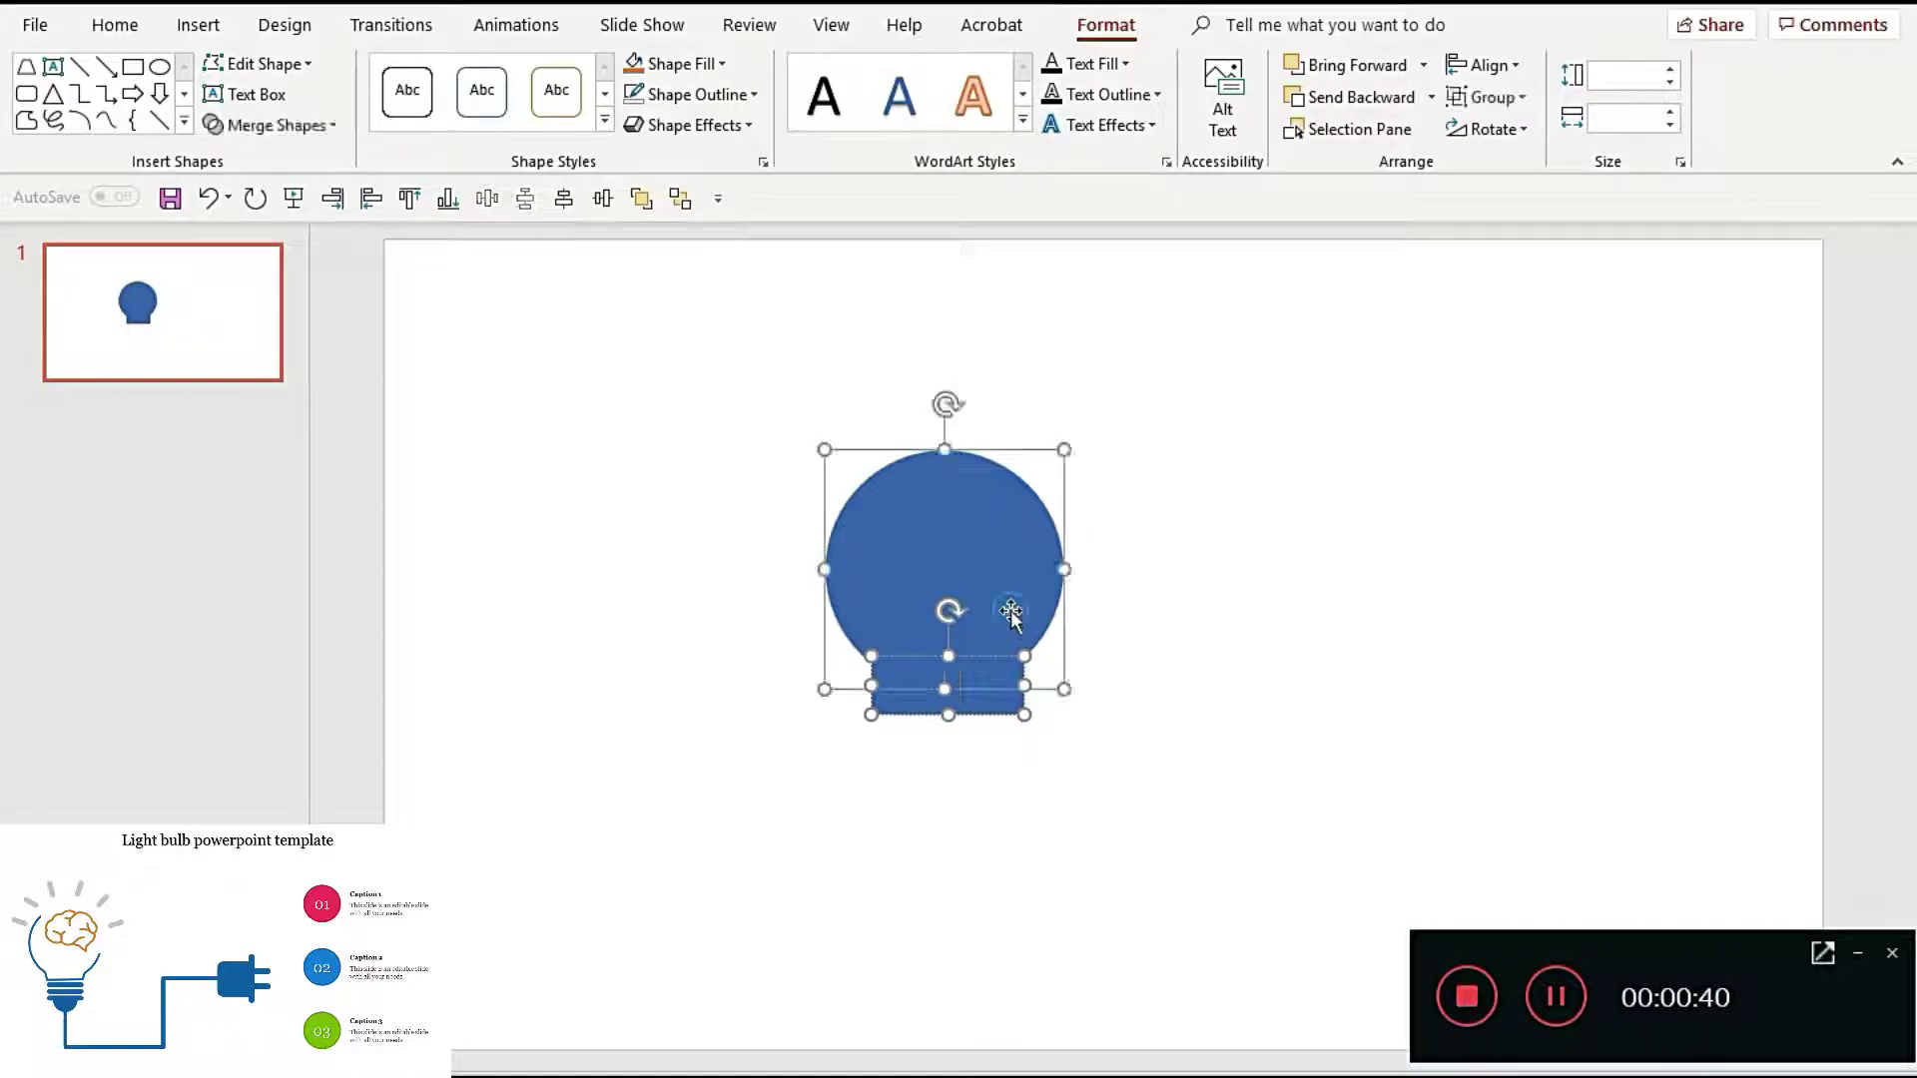
click(565, 202)
click(1294, 467)
click(953, 698)
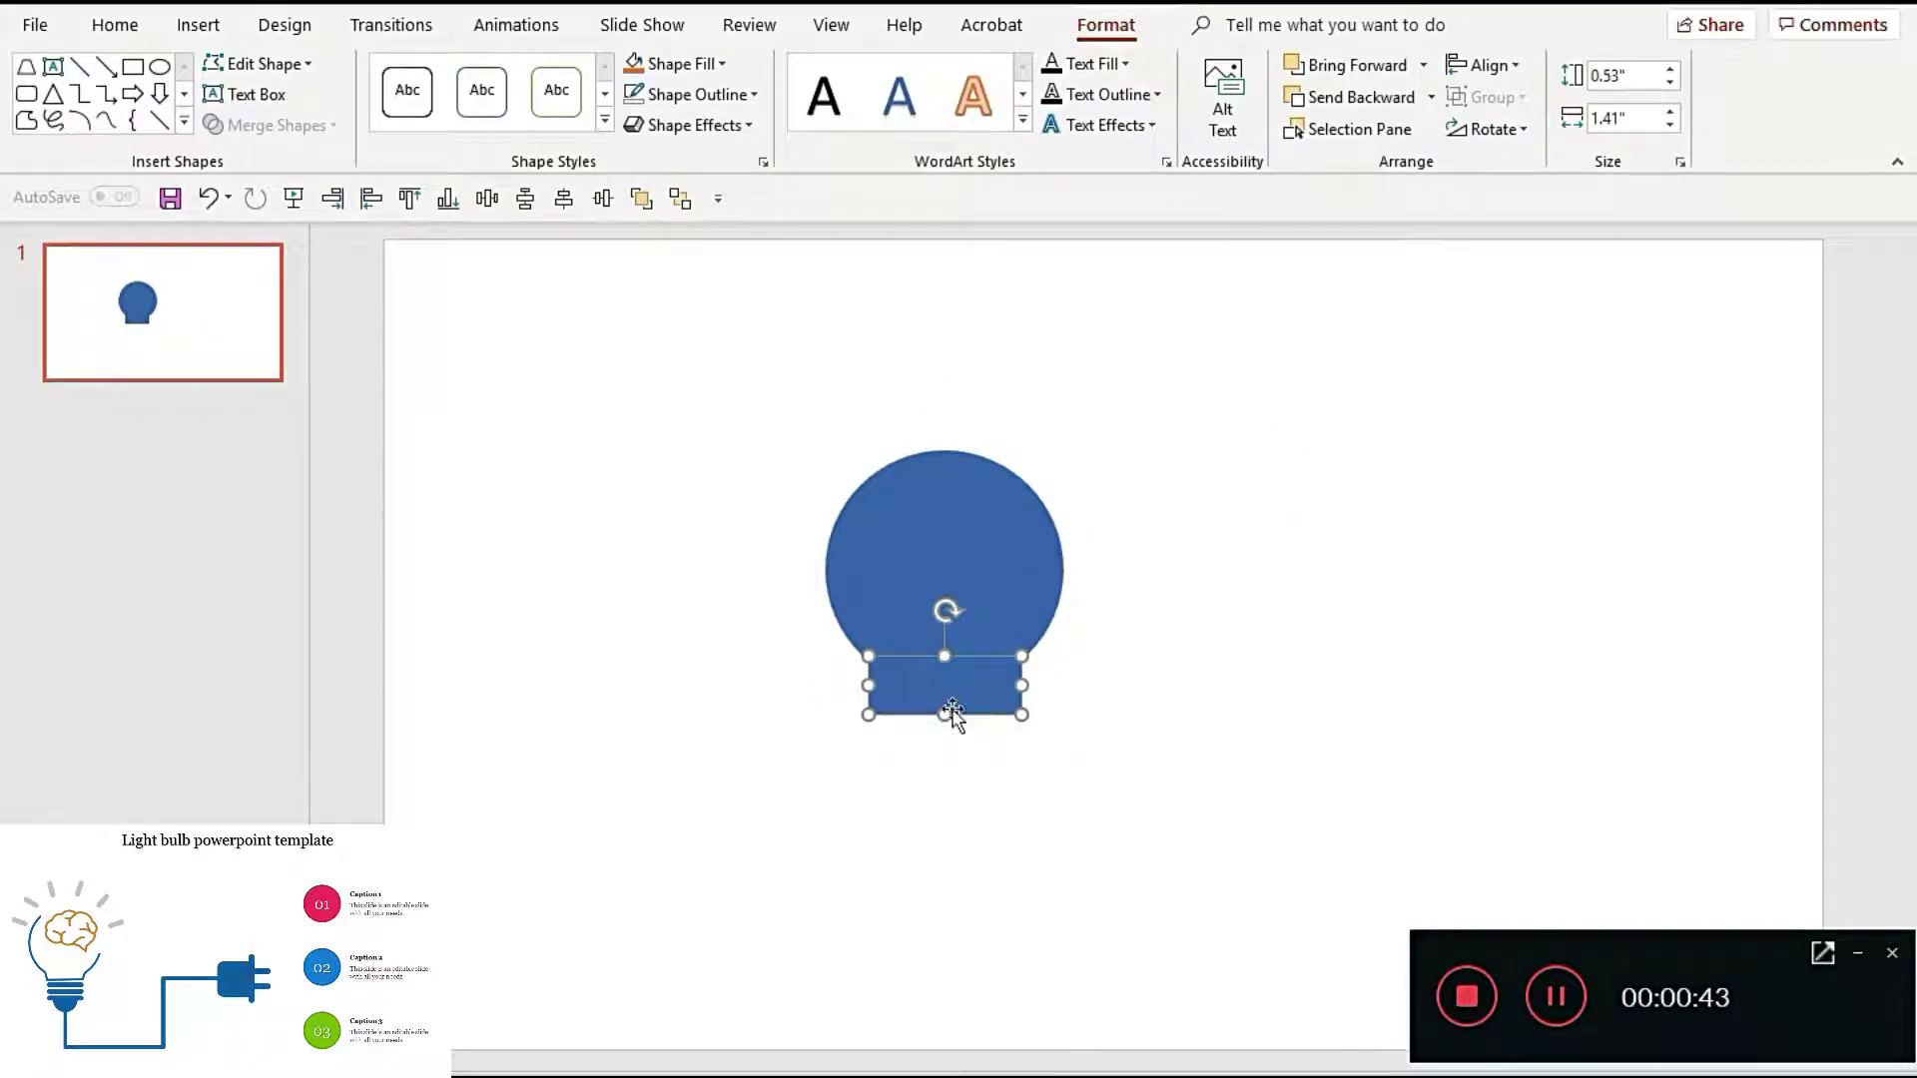
drag(953, 714, 954, 683)
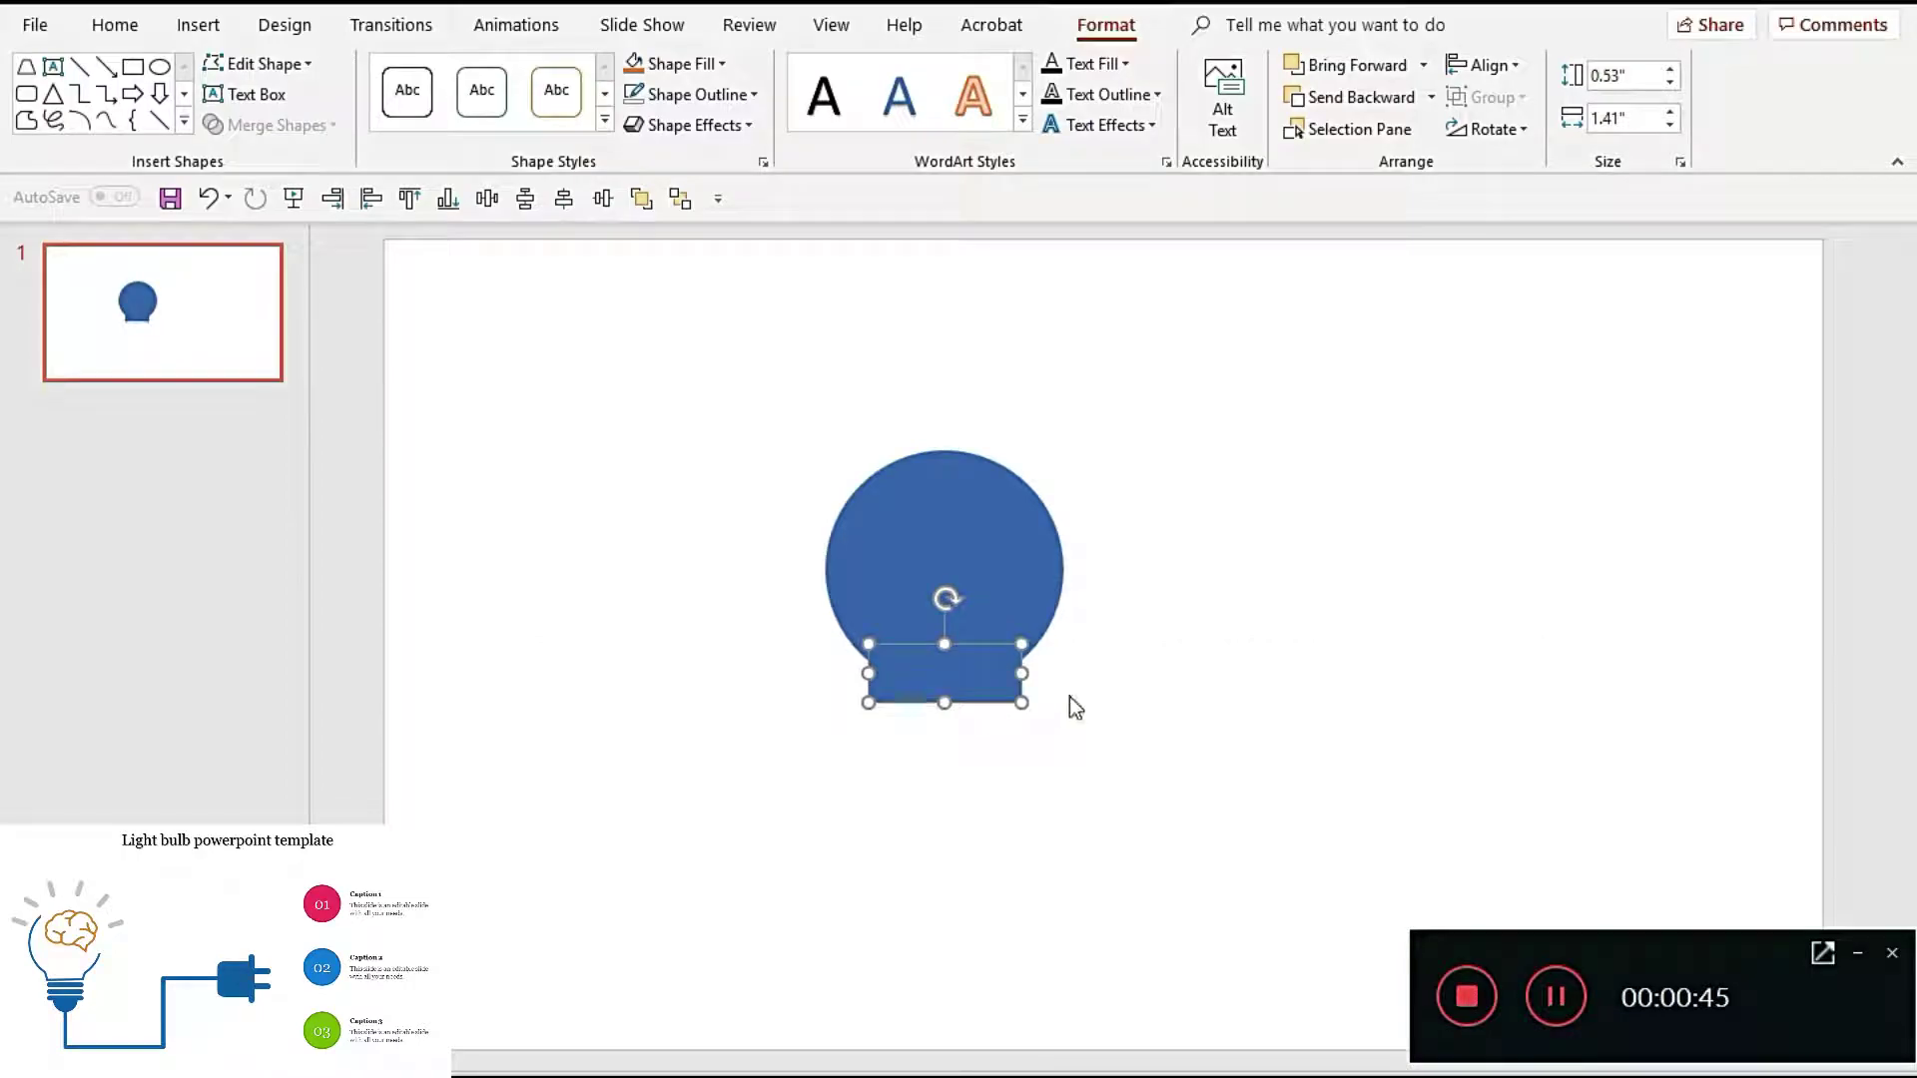
click(1110, 689)
click(963, 689)
drag(964, 689, 964, 680)
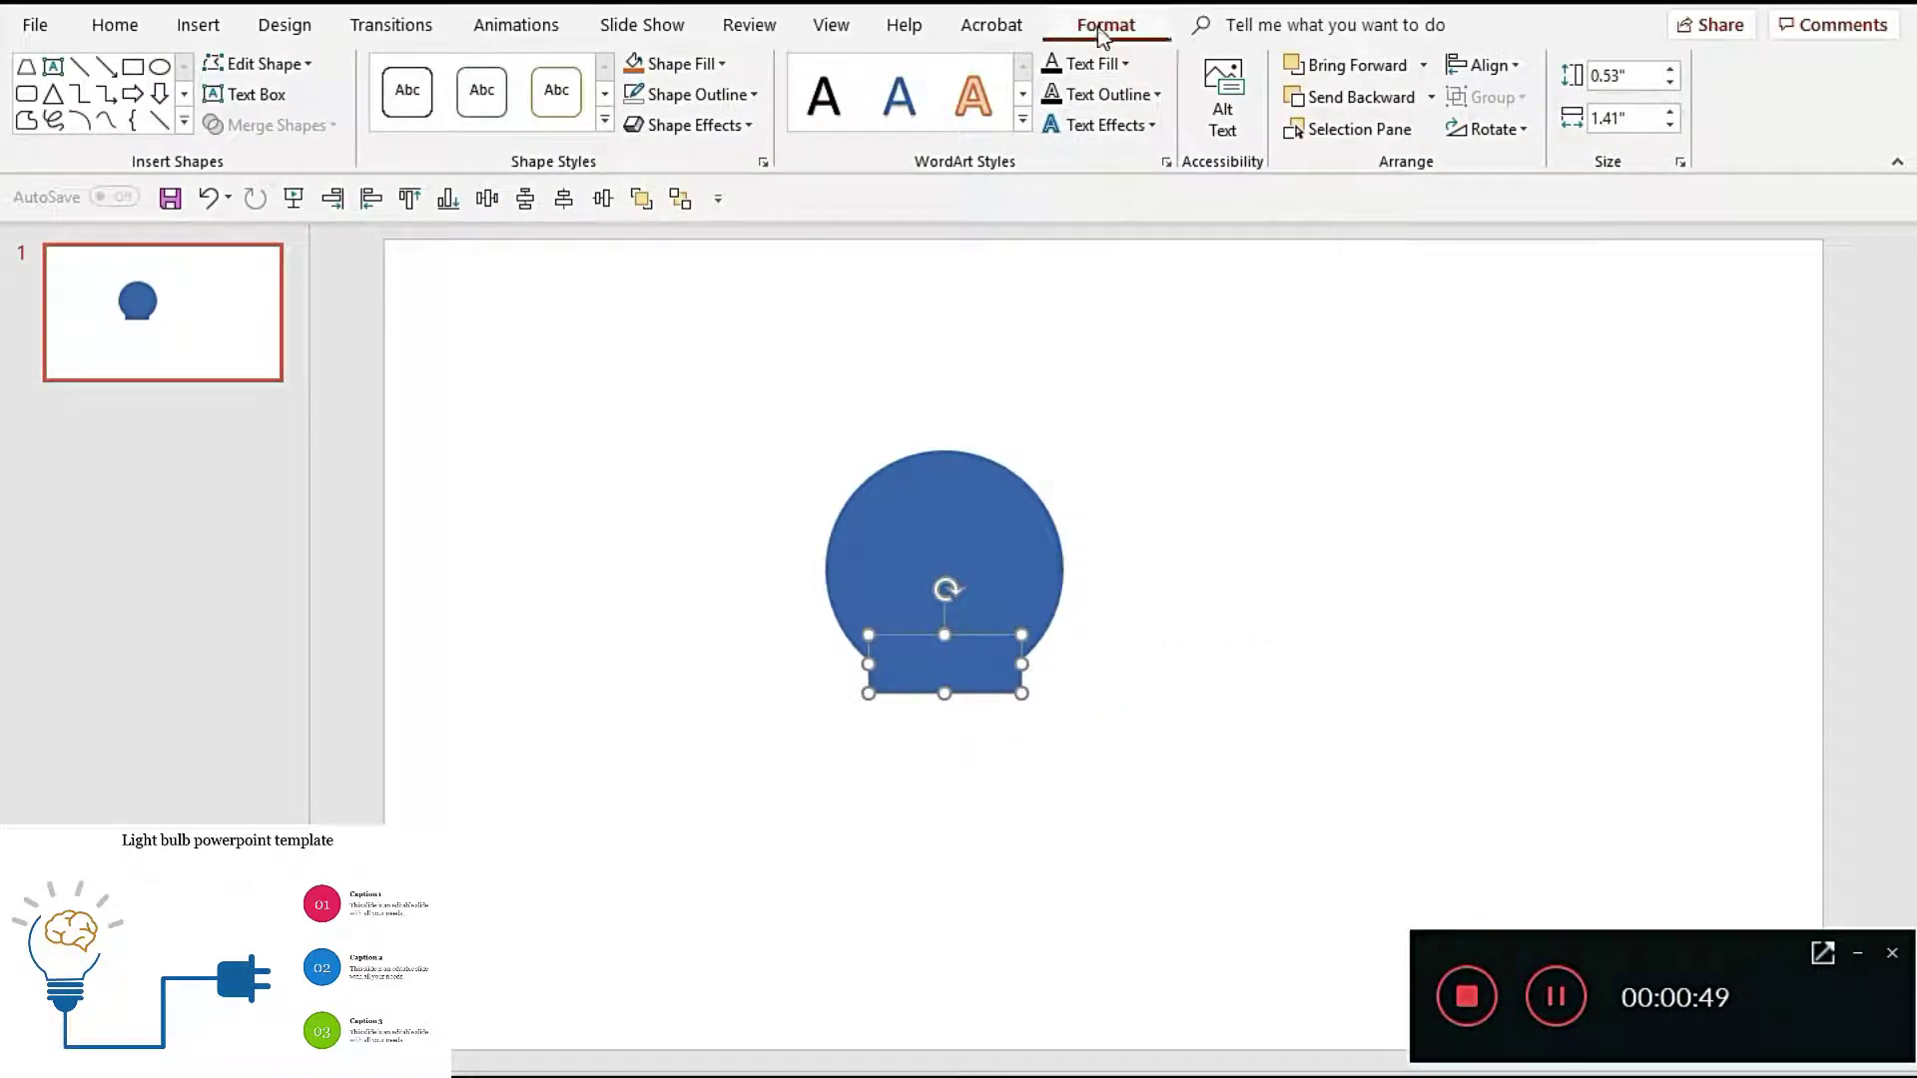
Step: Edit the base's points to adjust its bottom-left and bottom-right corners
click(261, 63)
click(269, 128)
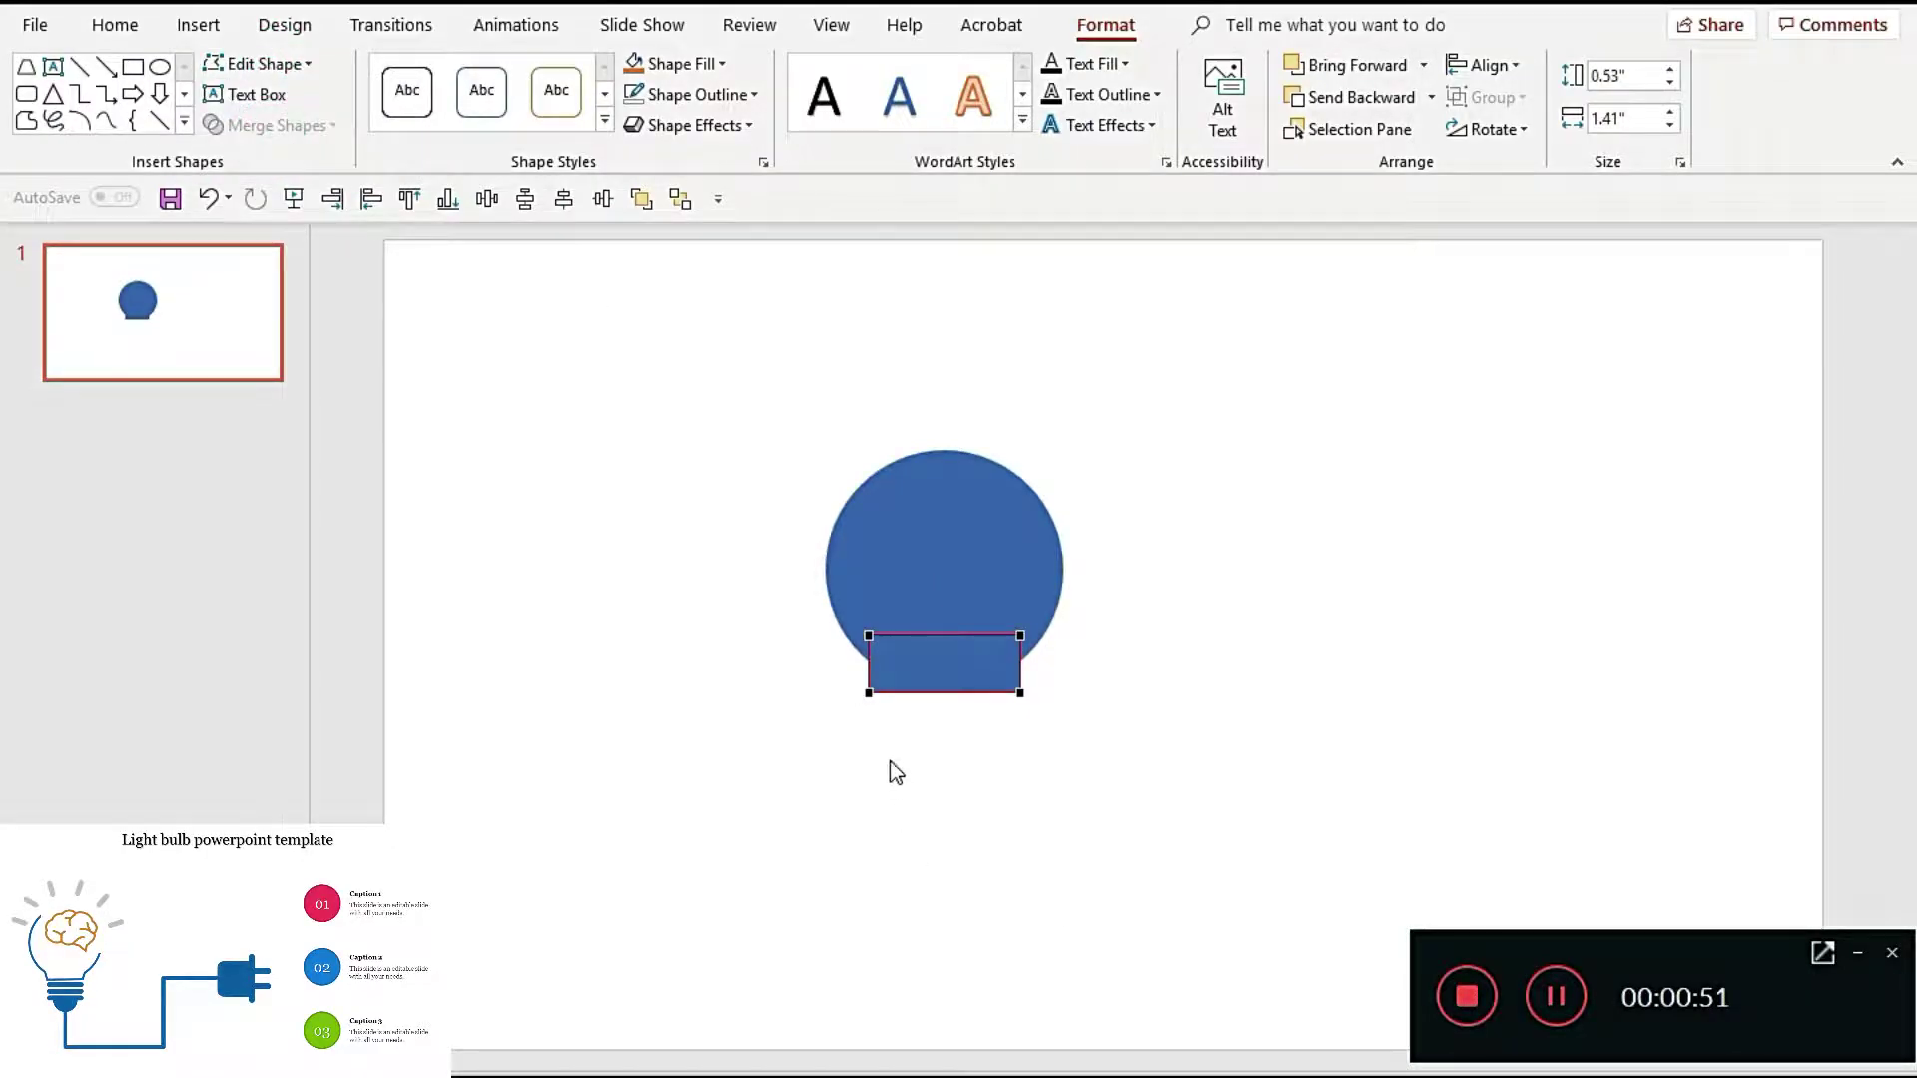
click(867, 693)
click(1019, 691)
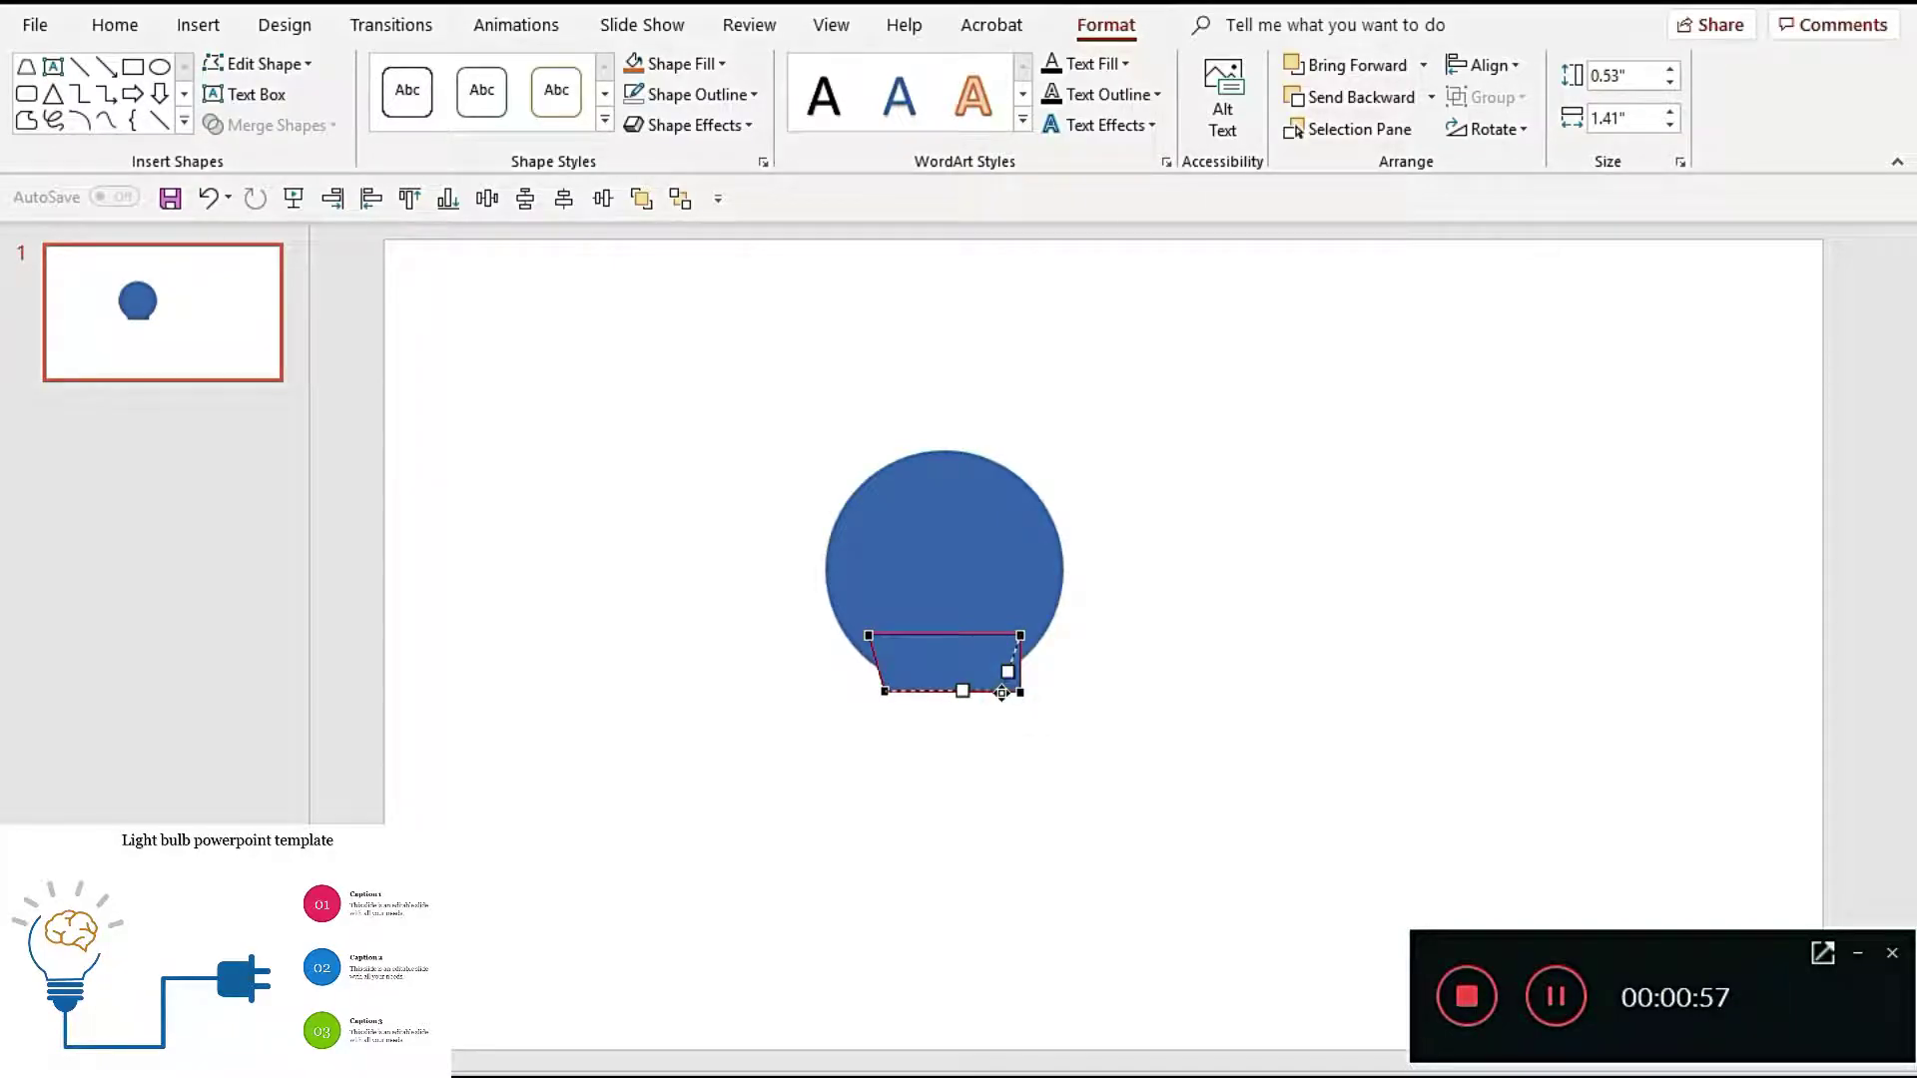
click(1039, 721)
Step: Union the circle and base into a single 2.25" × 2.21" bulb shape
click(950, 688)
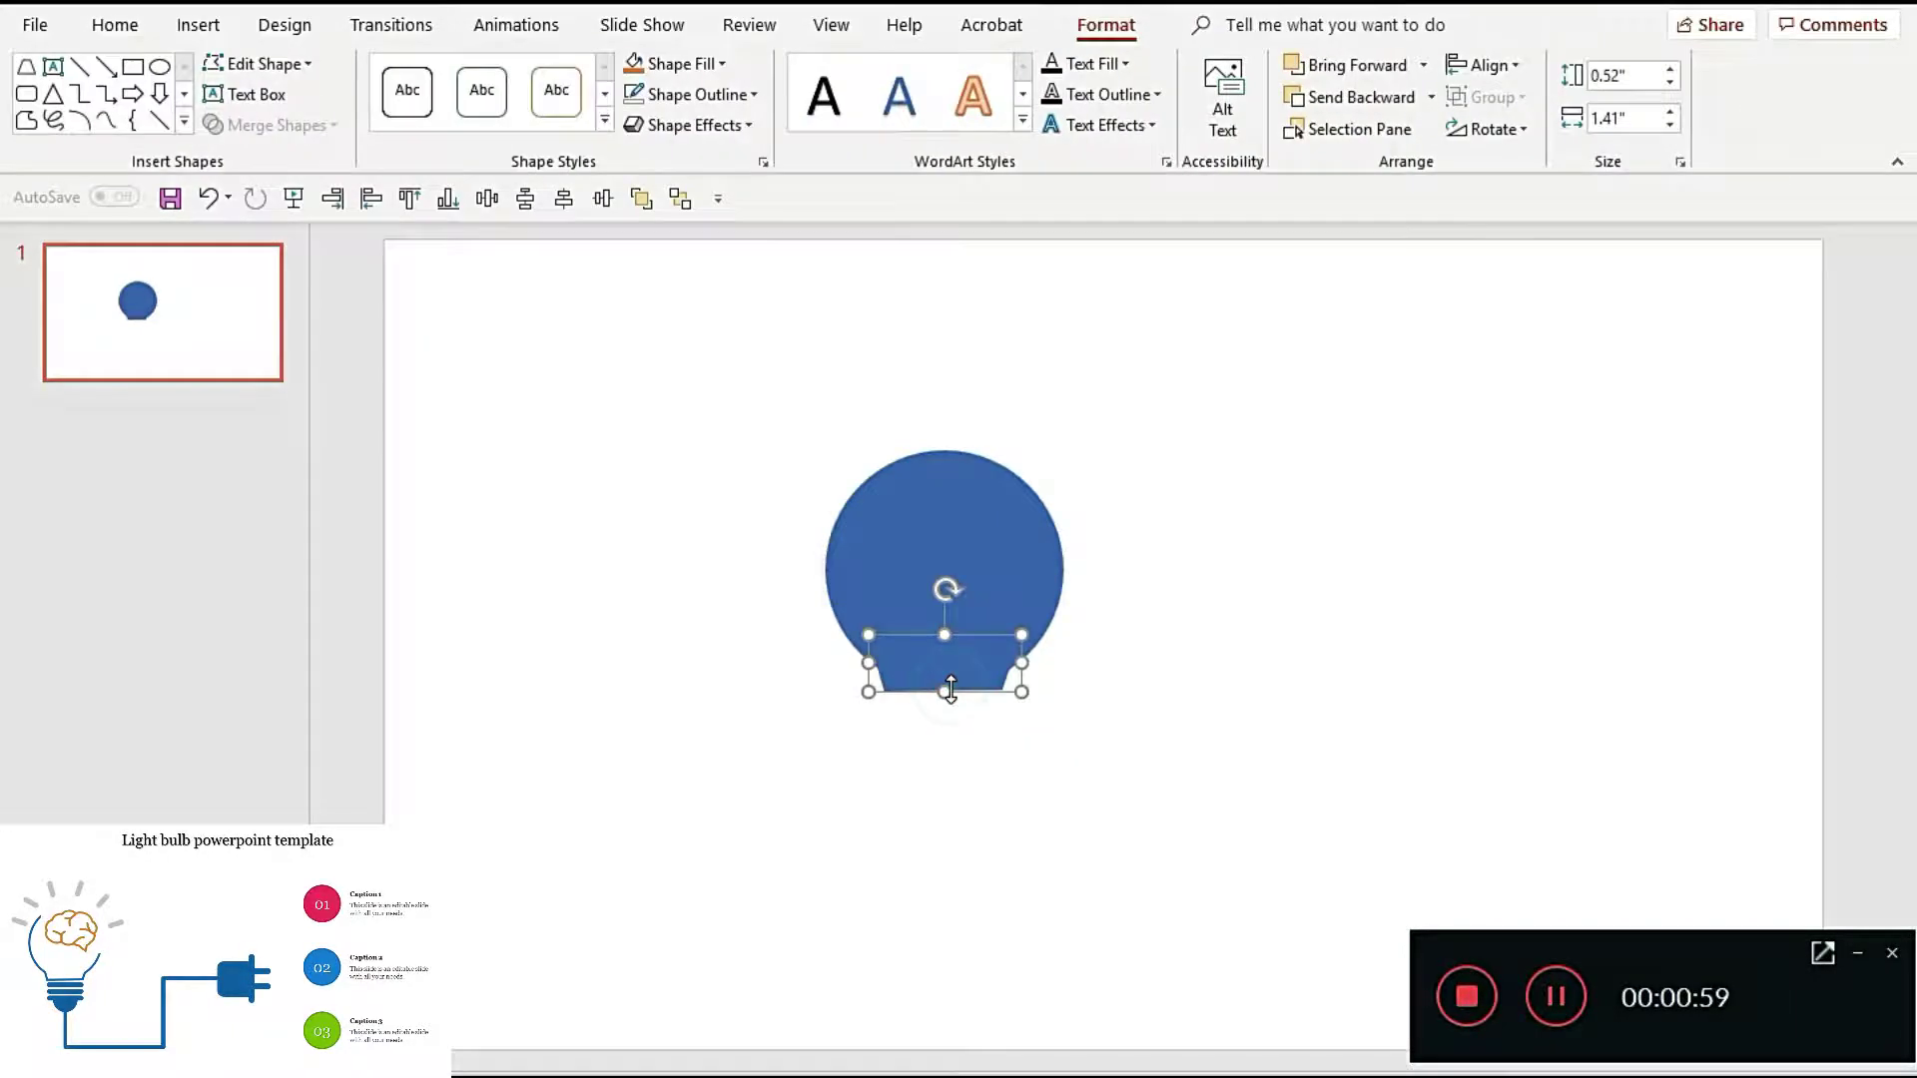
click(1213, 793)
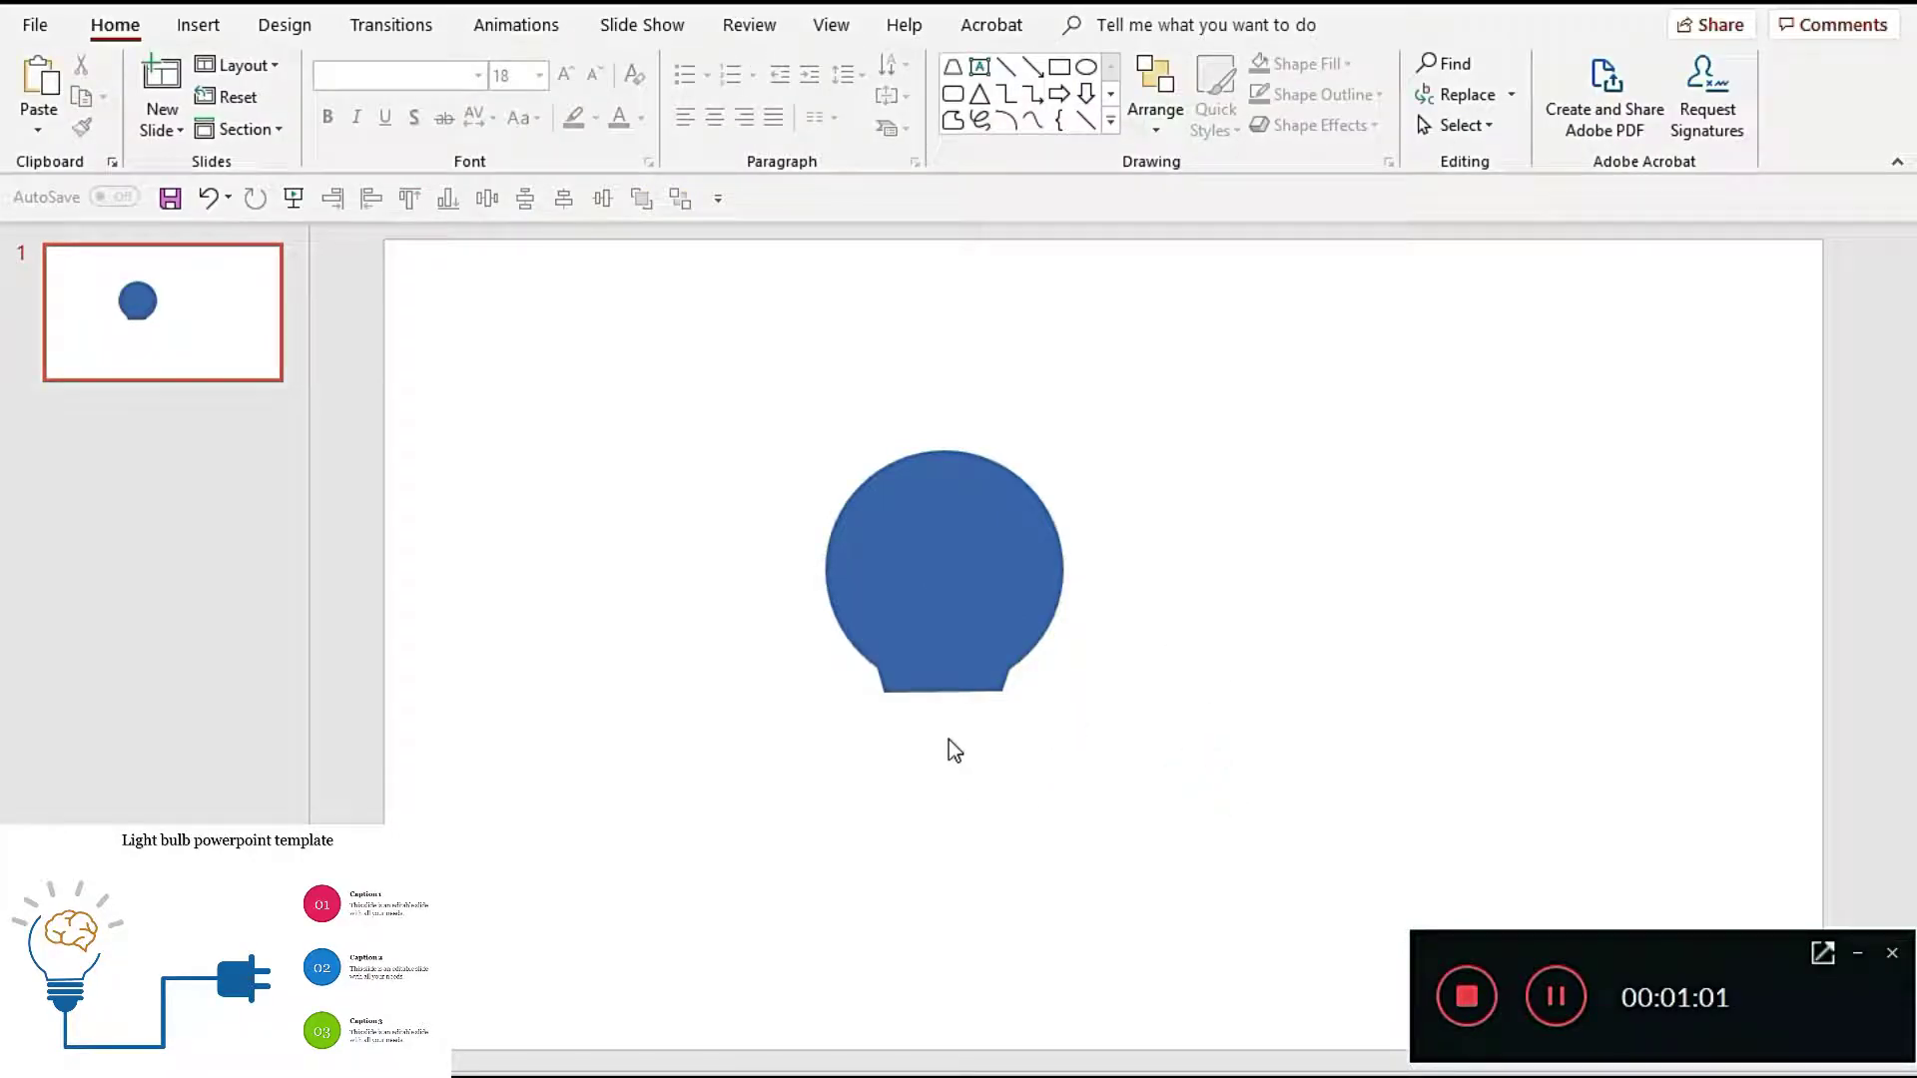
click(894, 615)
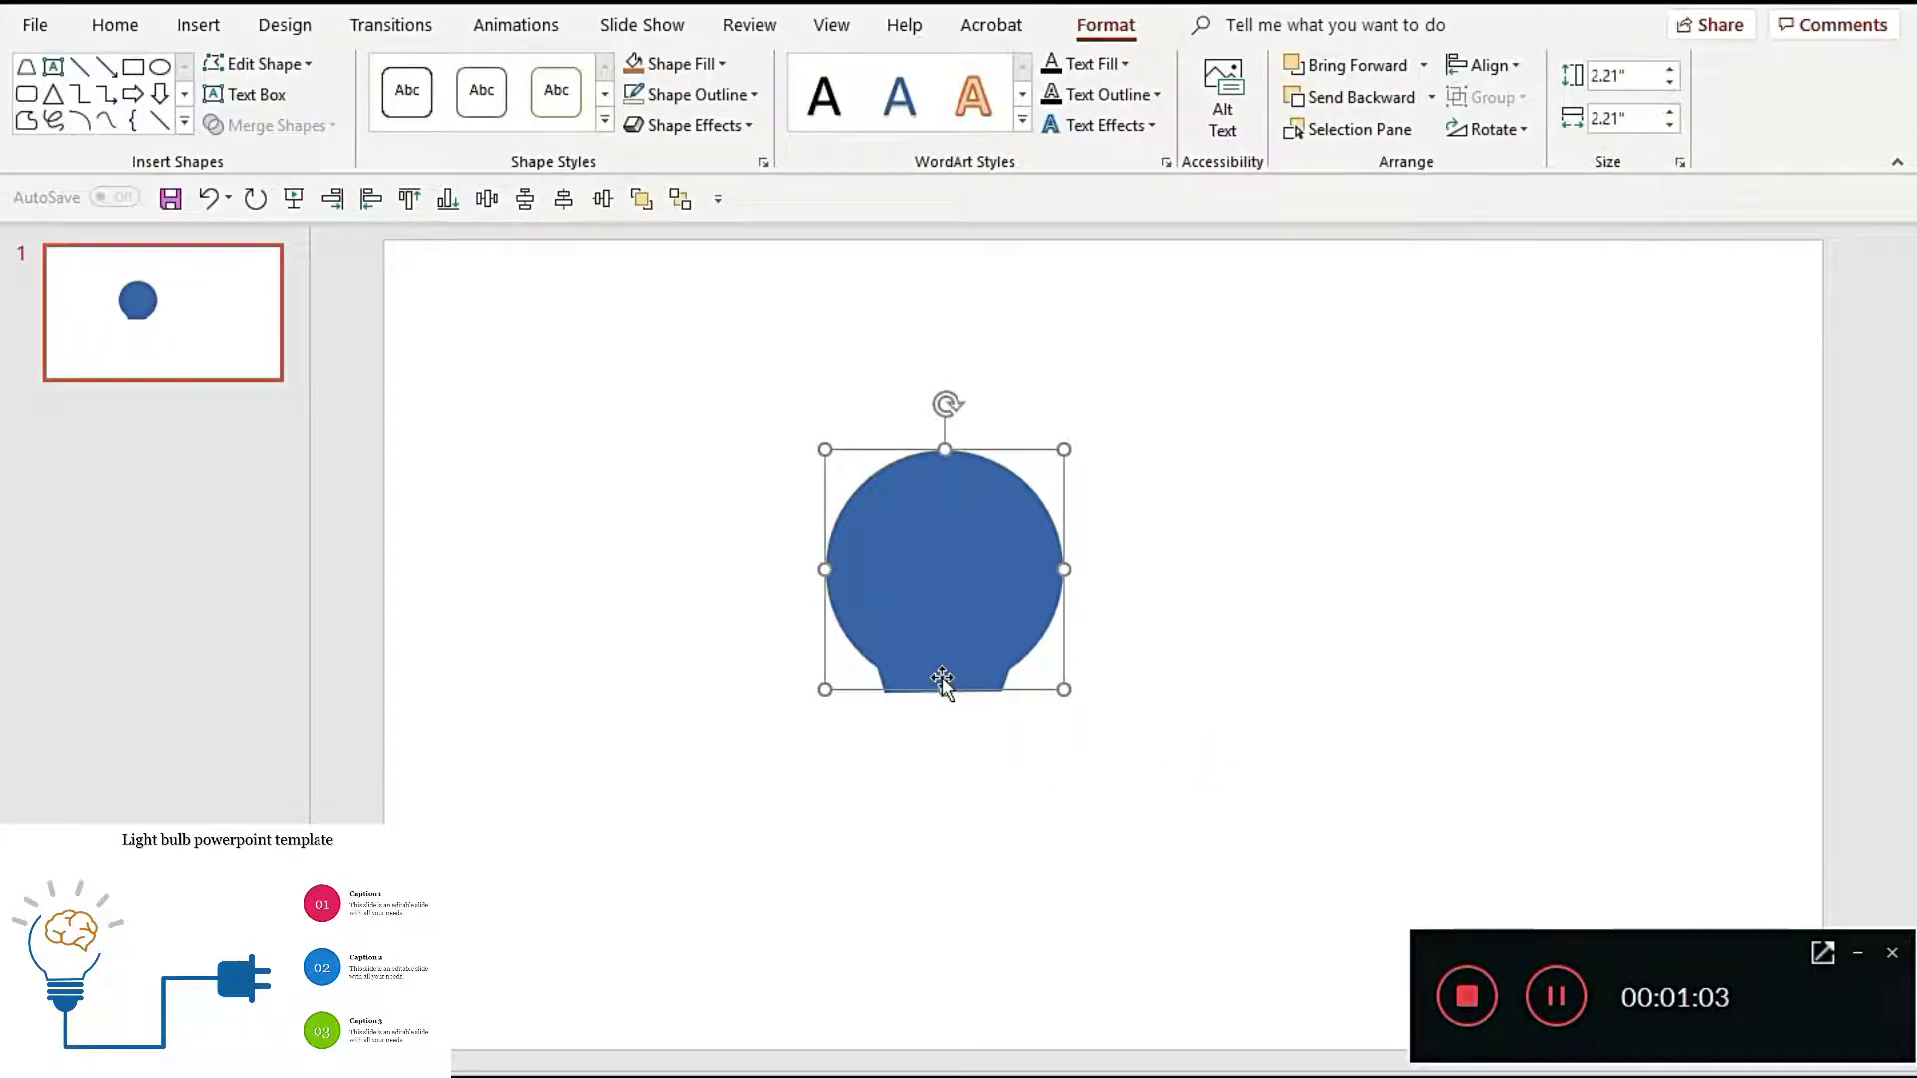
shift+click(943, 687)
click(322, 125)
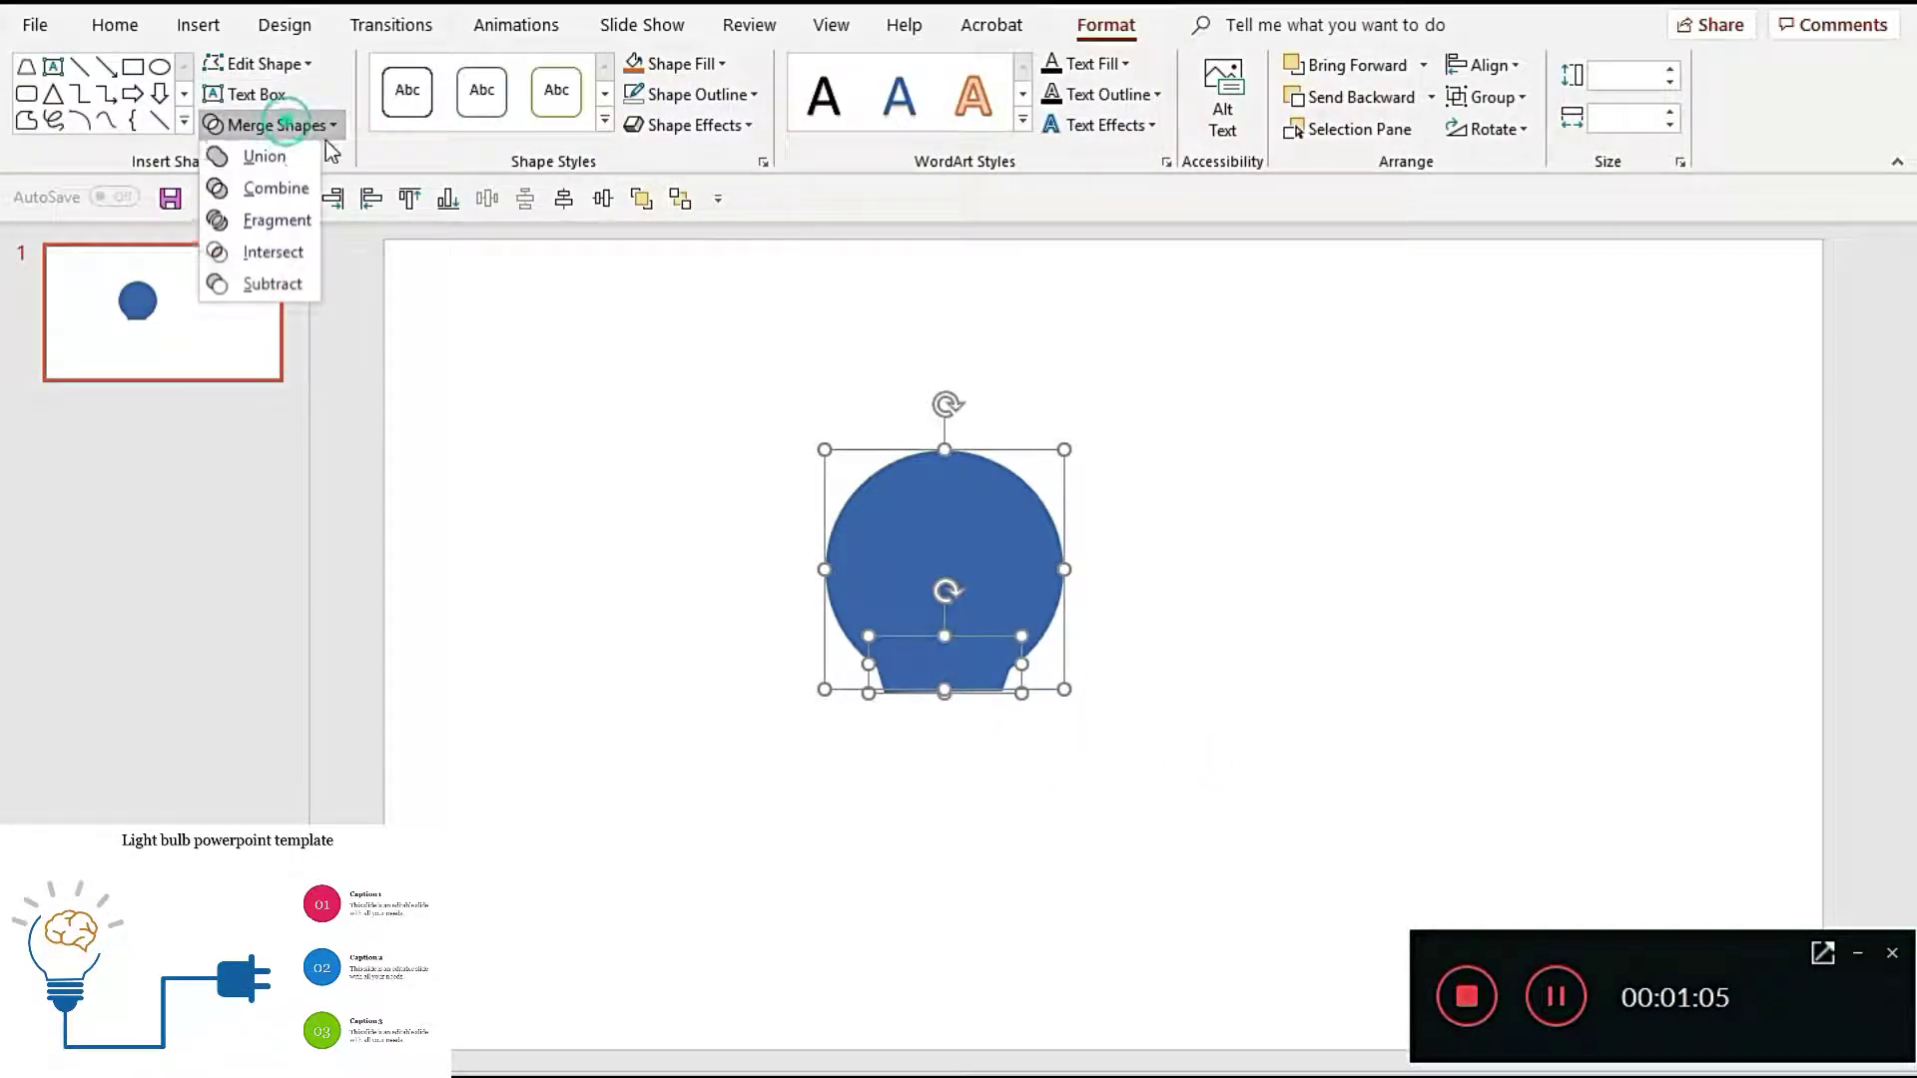
click(262, 159)
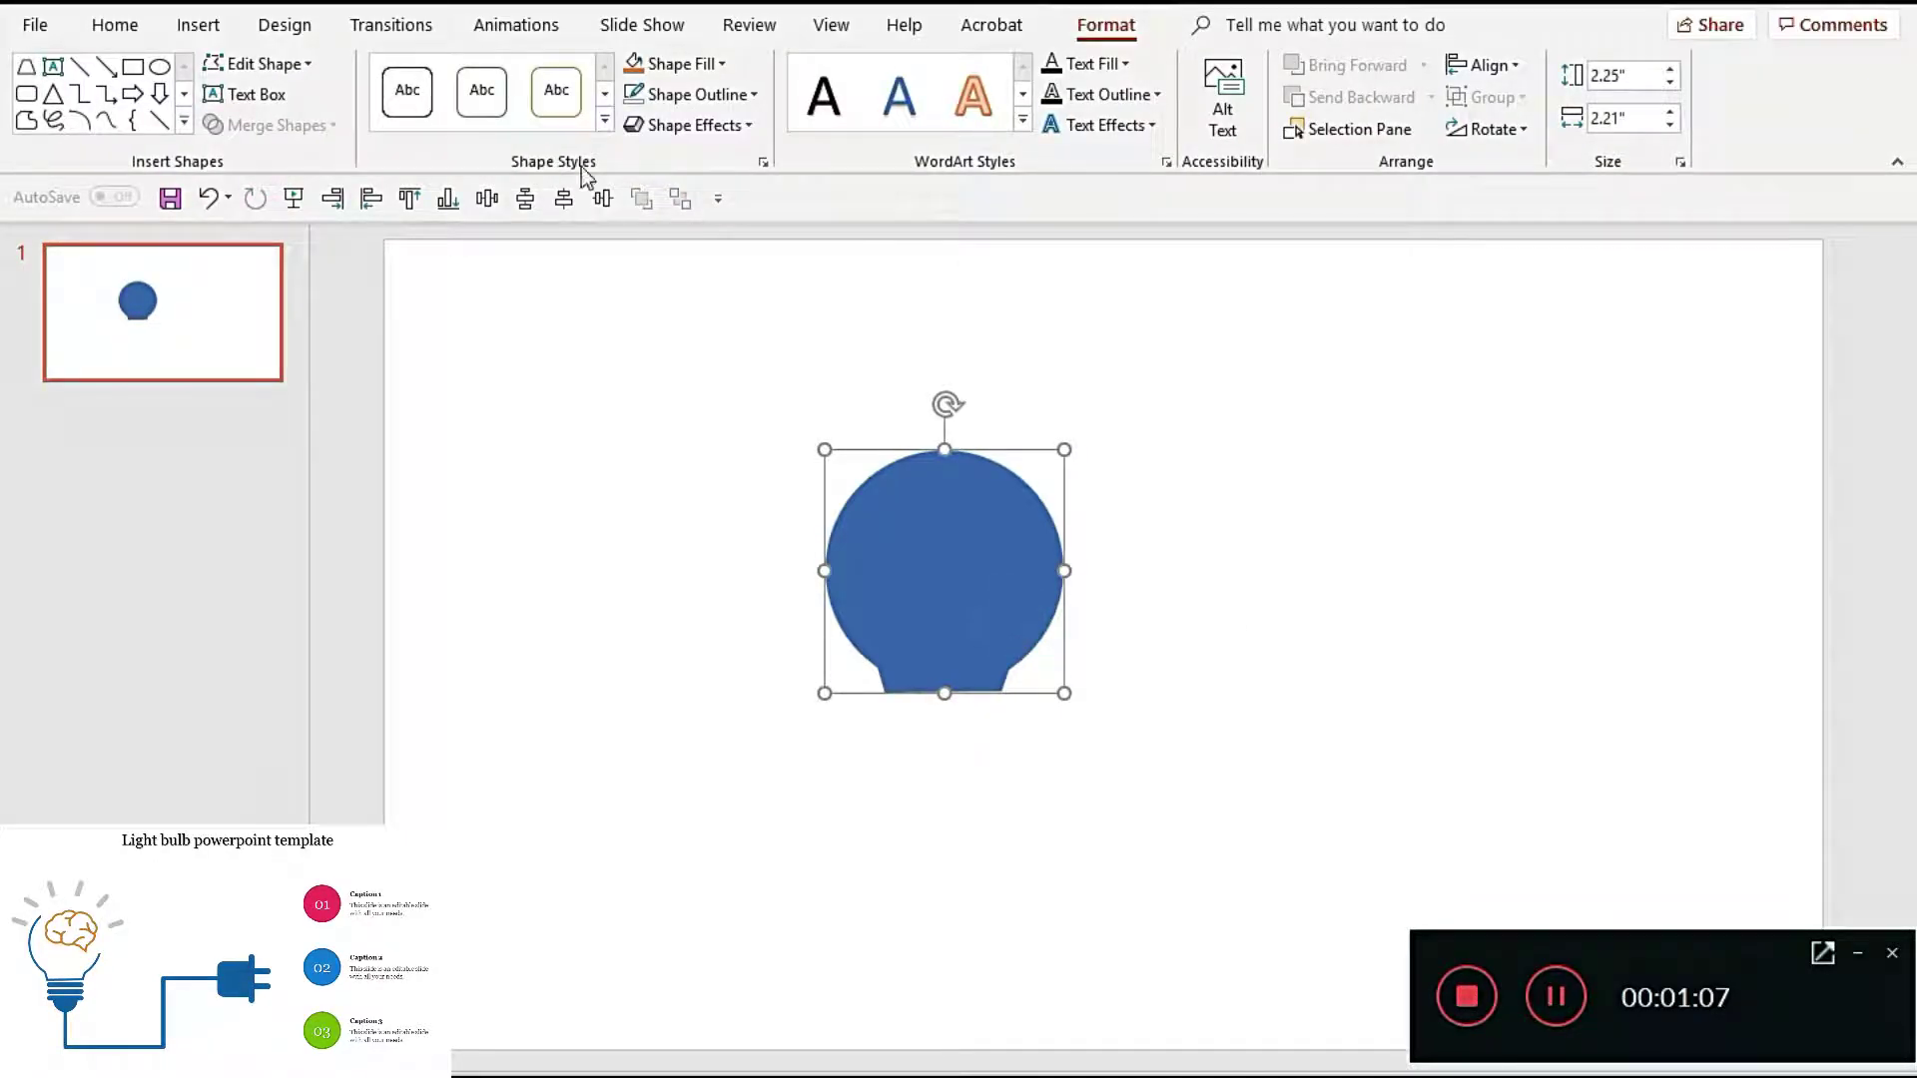
Step: Draw a fully rounded 0.19" × 1.13" bar and place it just below the bulb
click(26, 93)
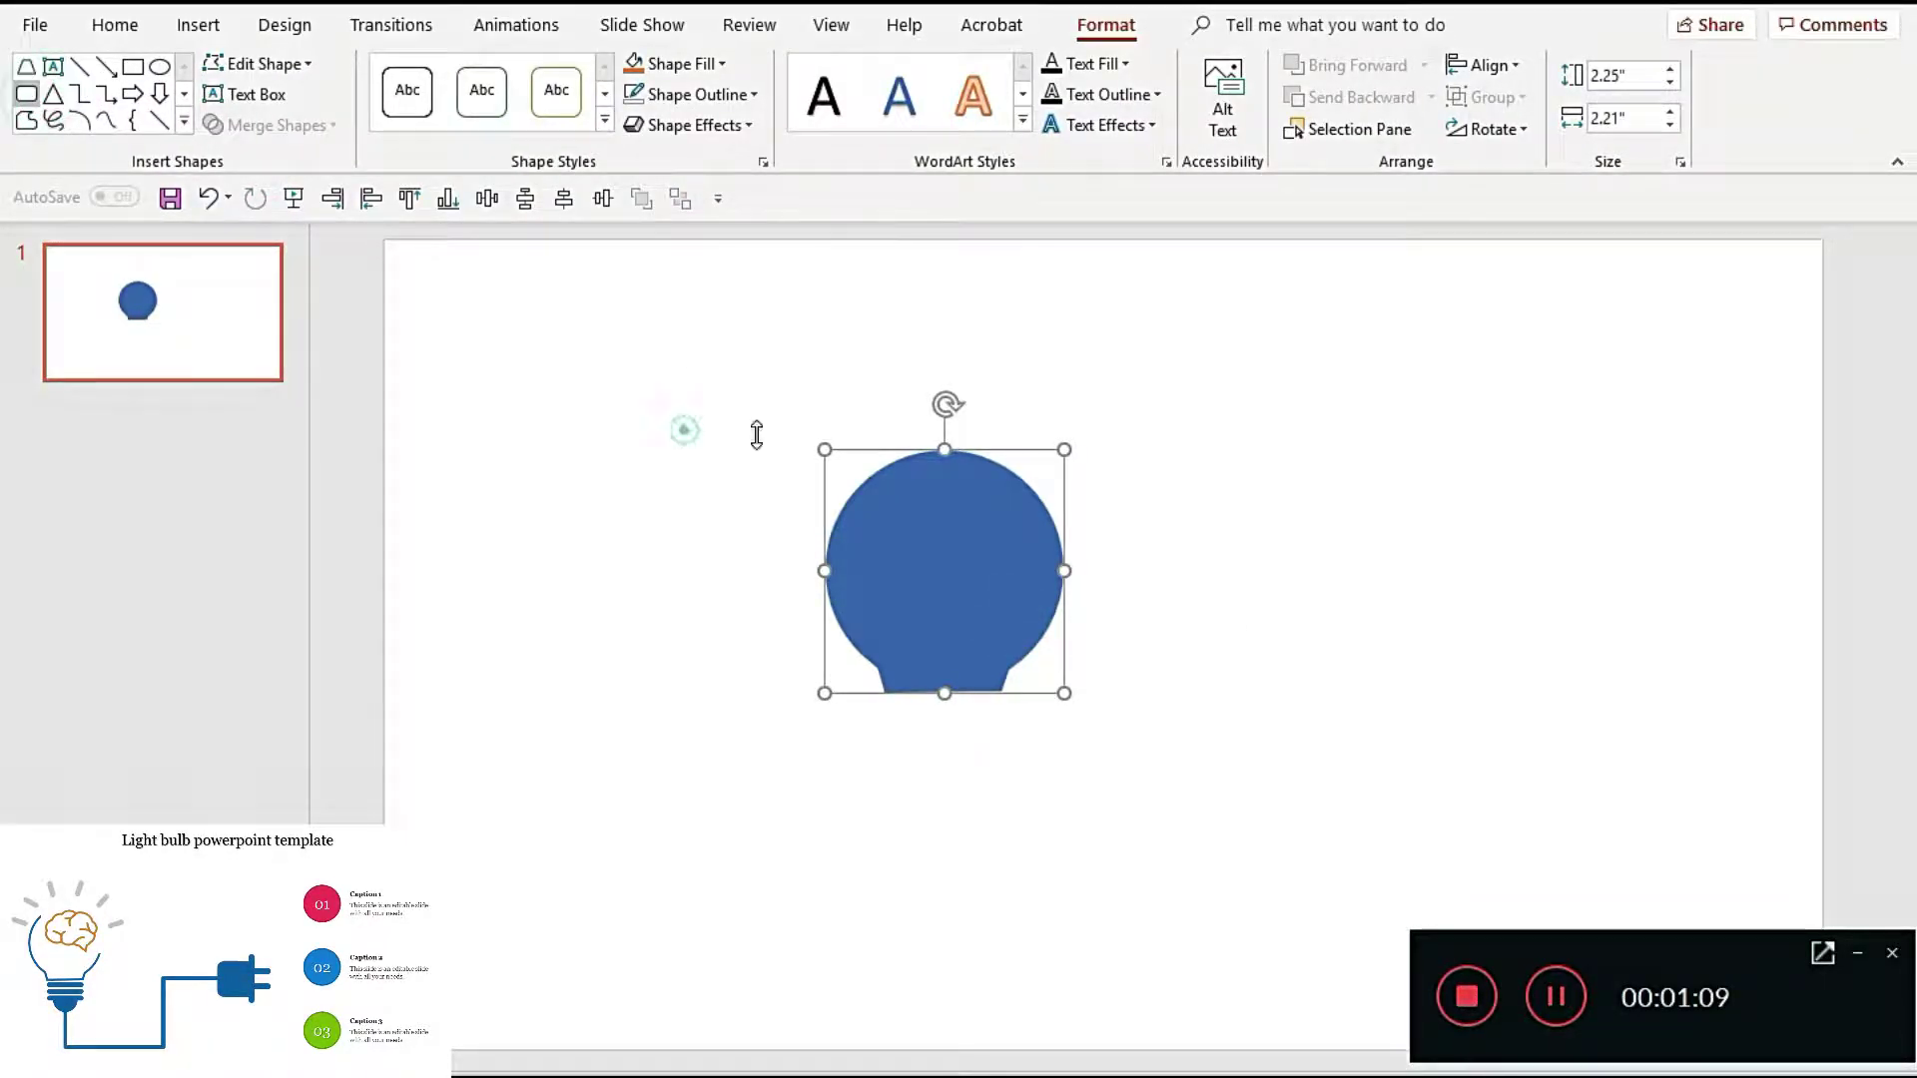
click(683, 429)
drag(704, 430, 881, 484)
drag(782, 539, 795, 450)
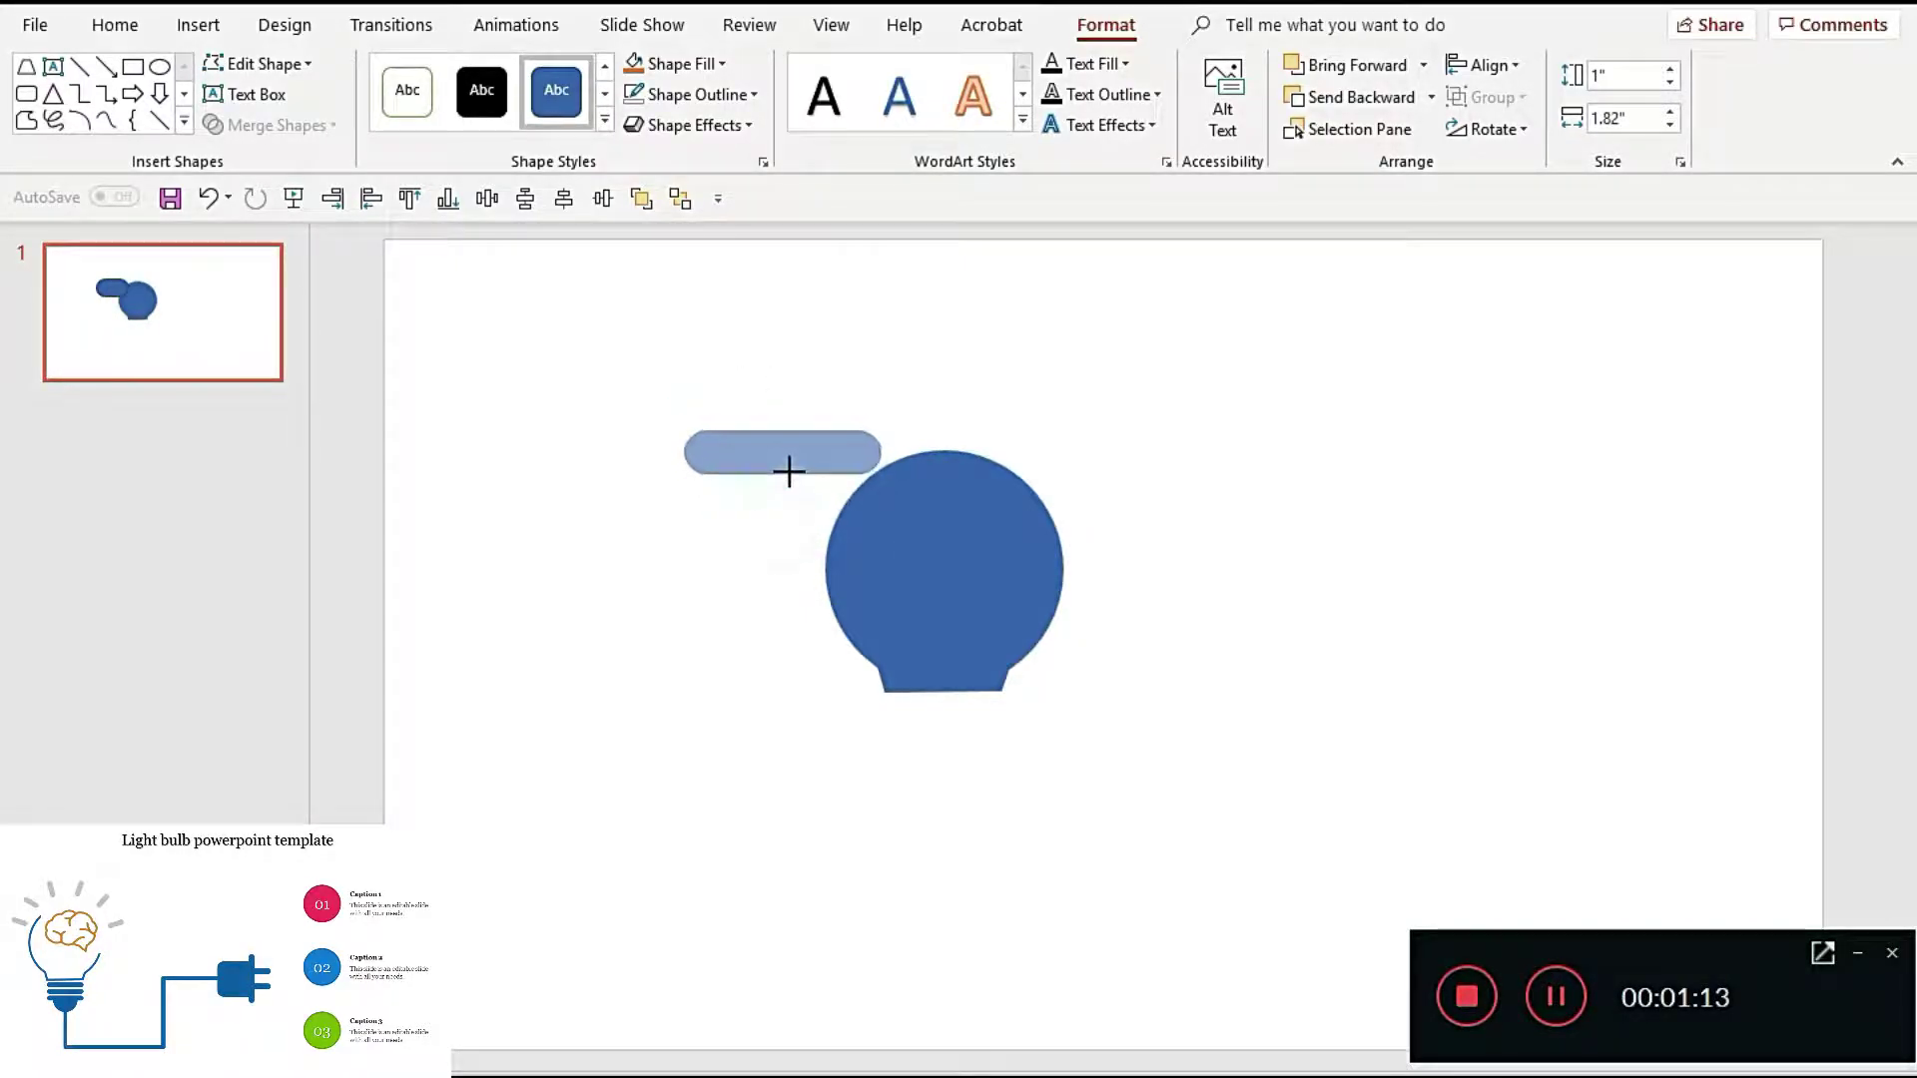
key(shift+Left)
key(shift+Left)
key(shift+Left)
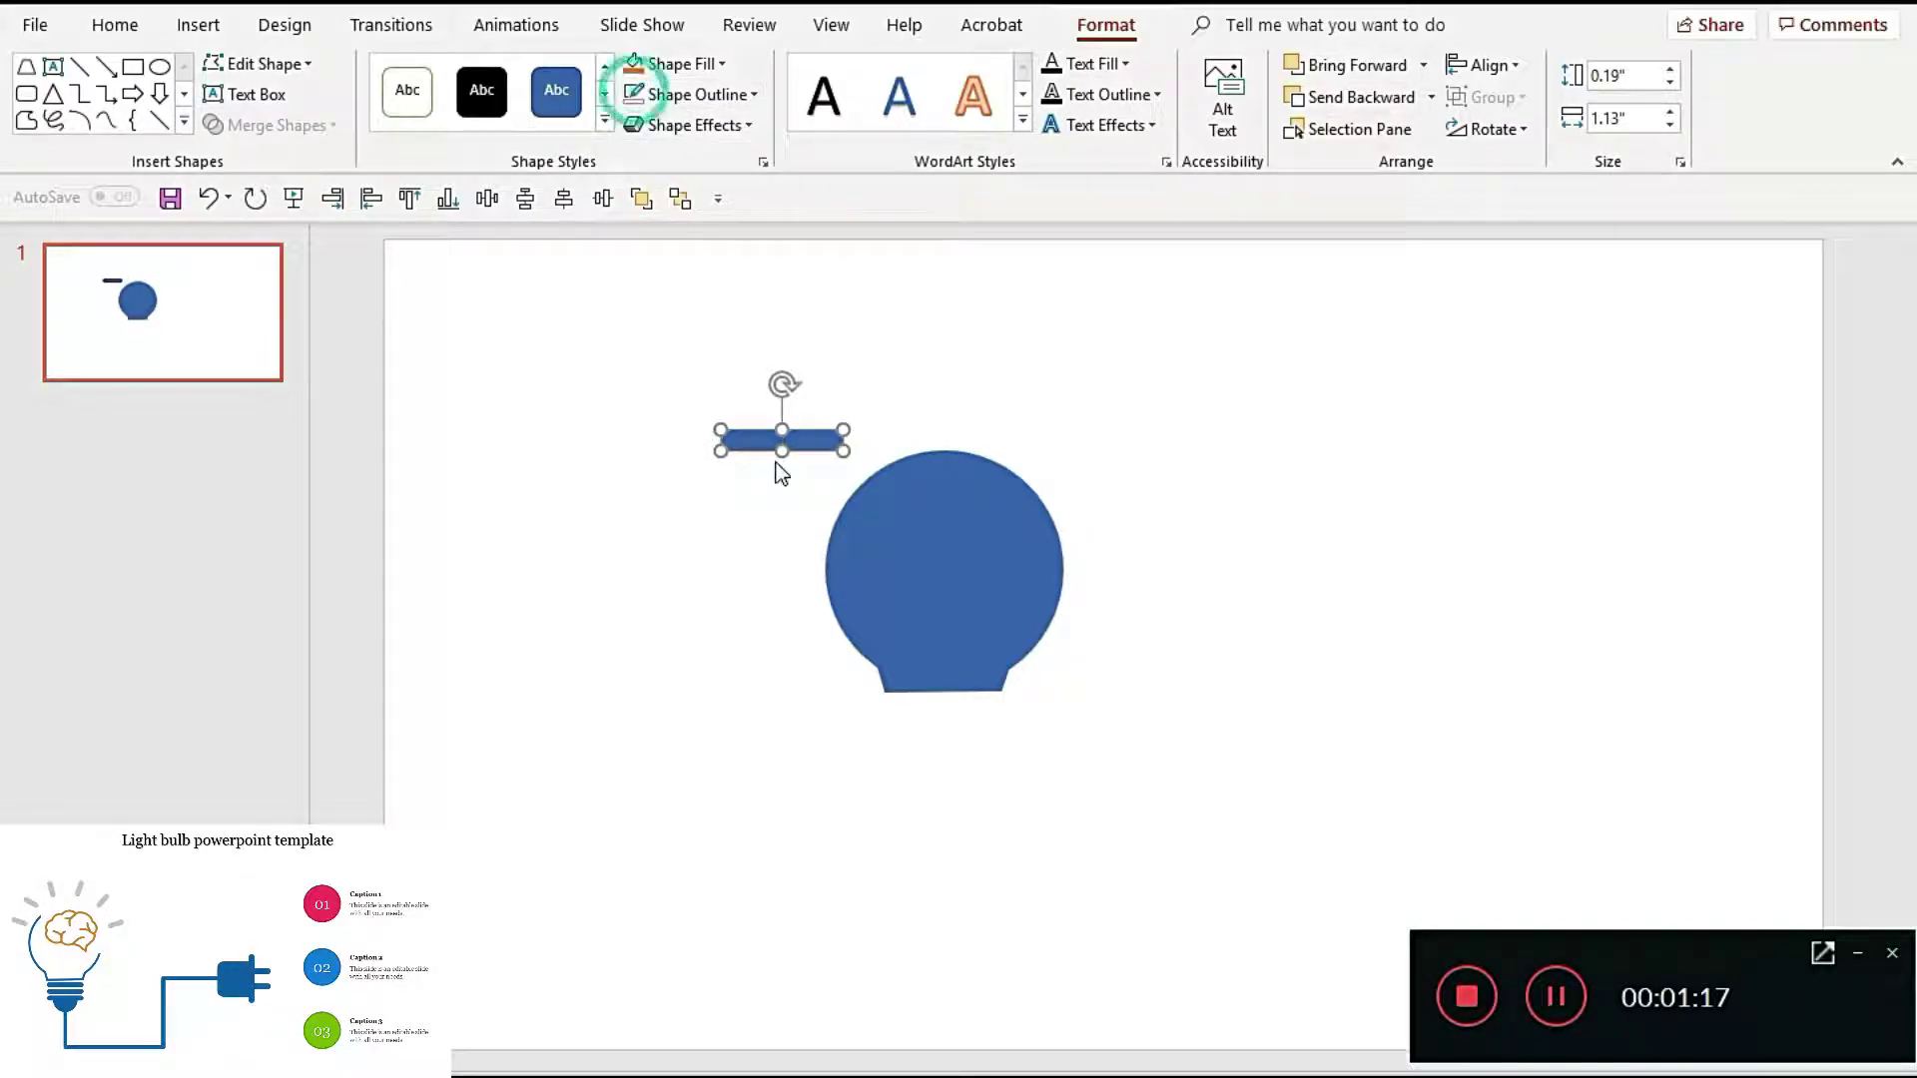
drag(782, 439, 969, 717)
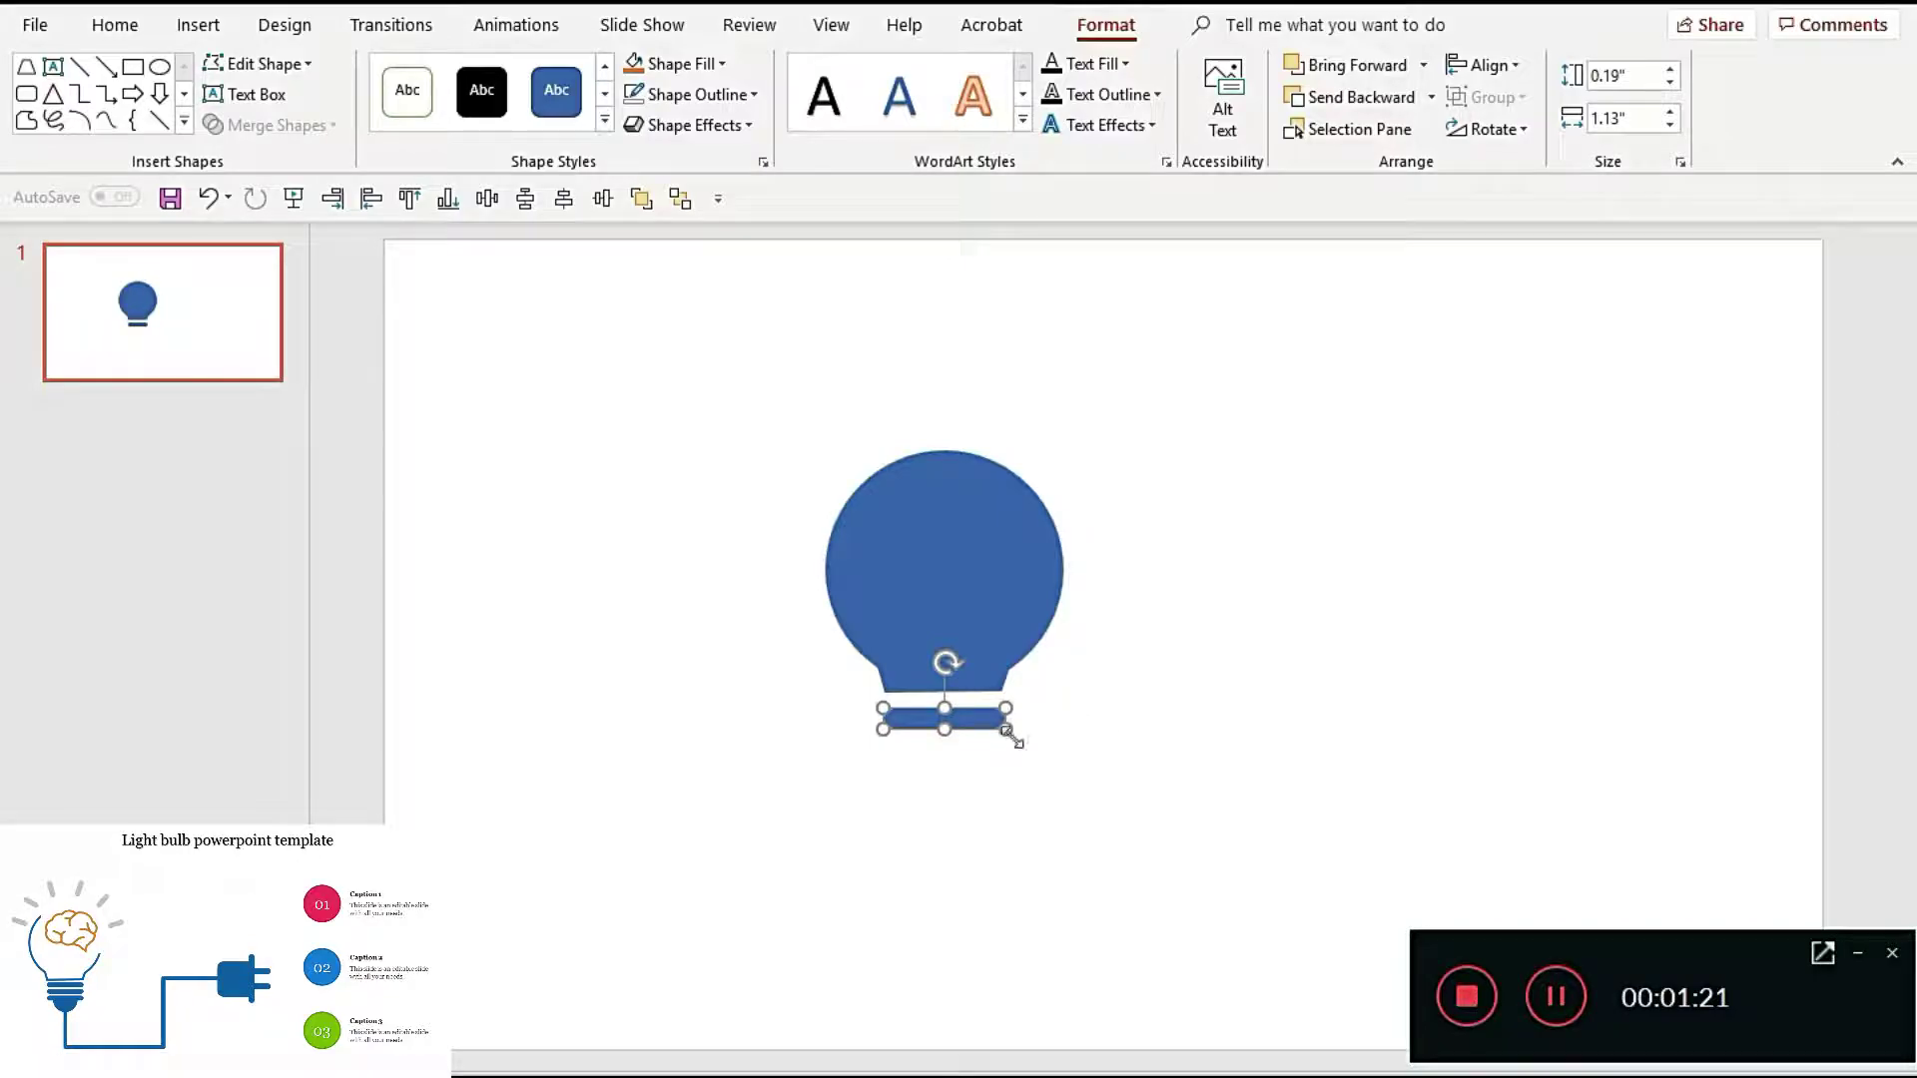
Step: Copy the bar beneath the first, tighten the spacing, and duplicate a third bar
drag(974, 731, 973, 753)
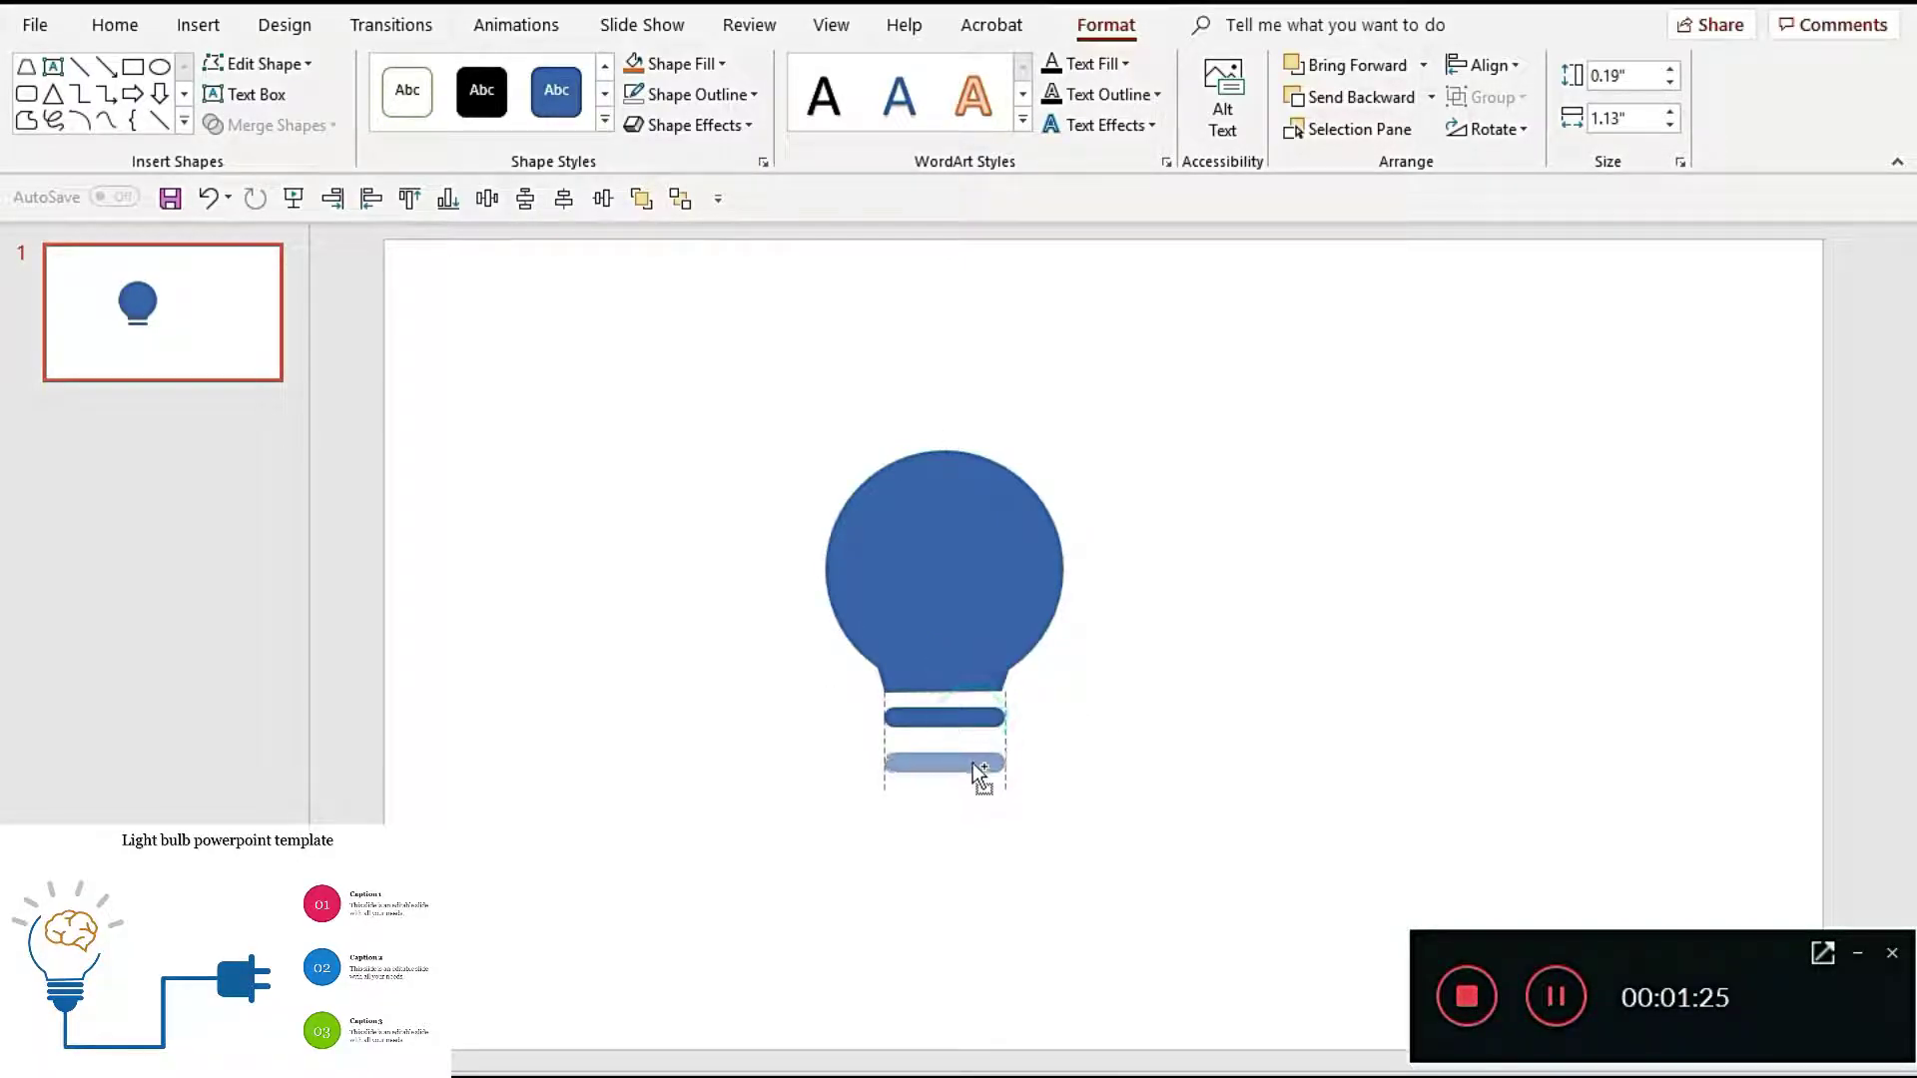
key(Up)
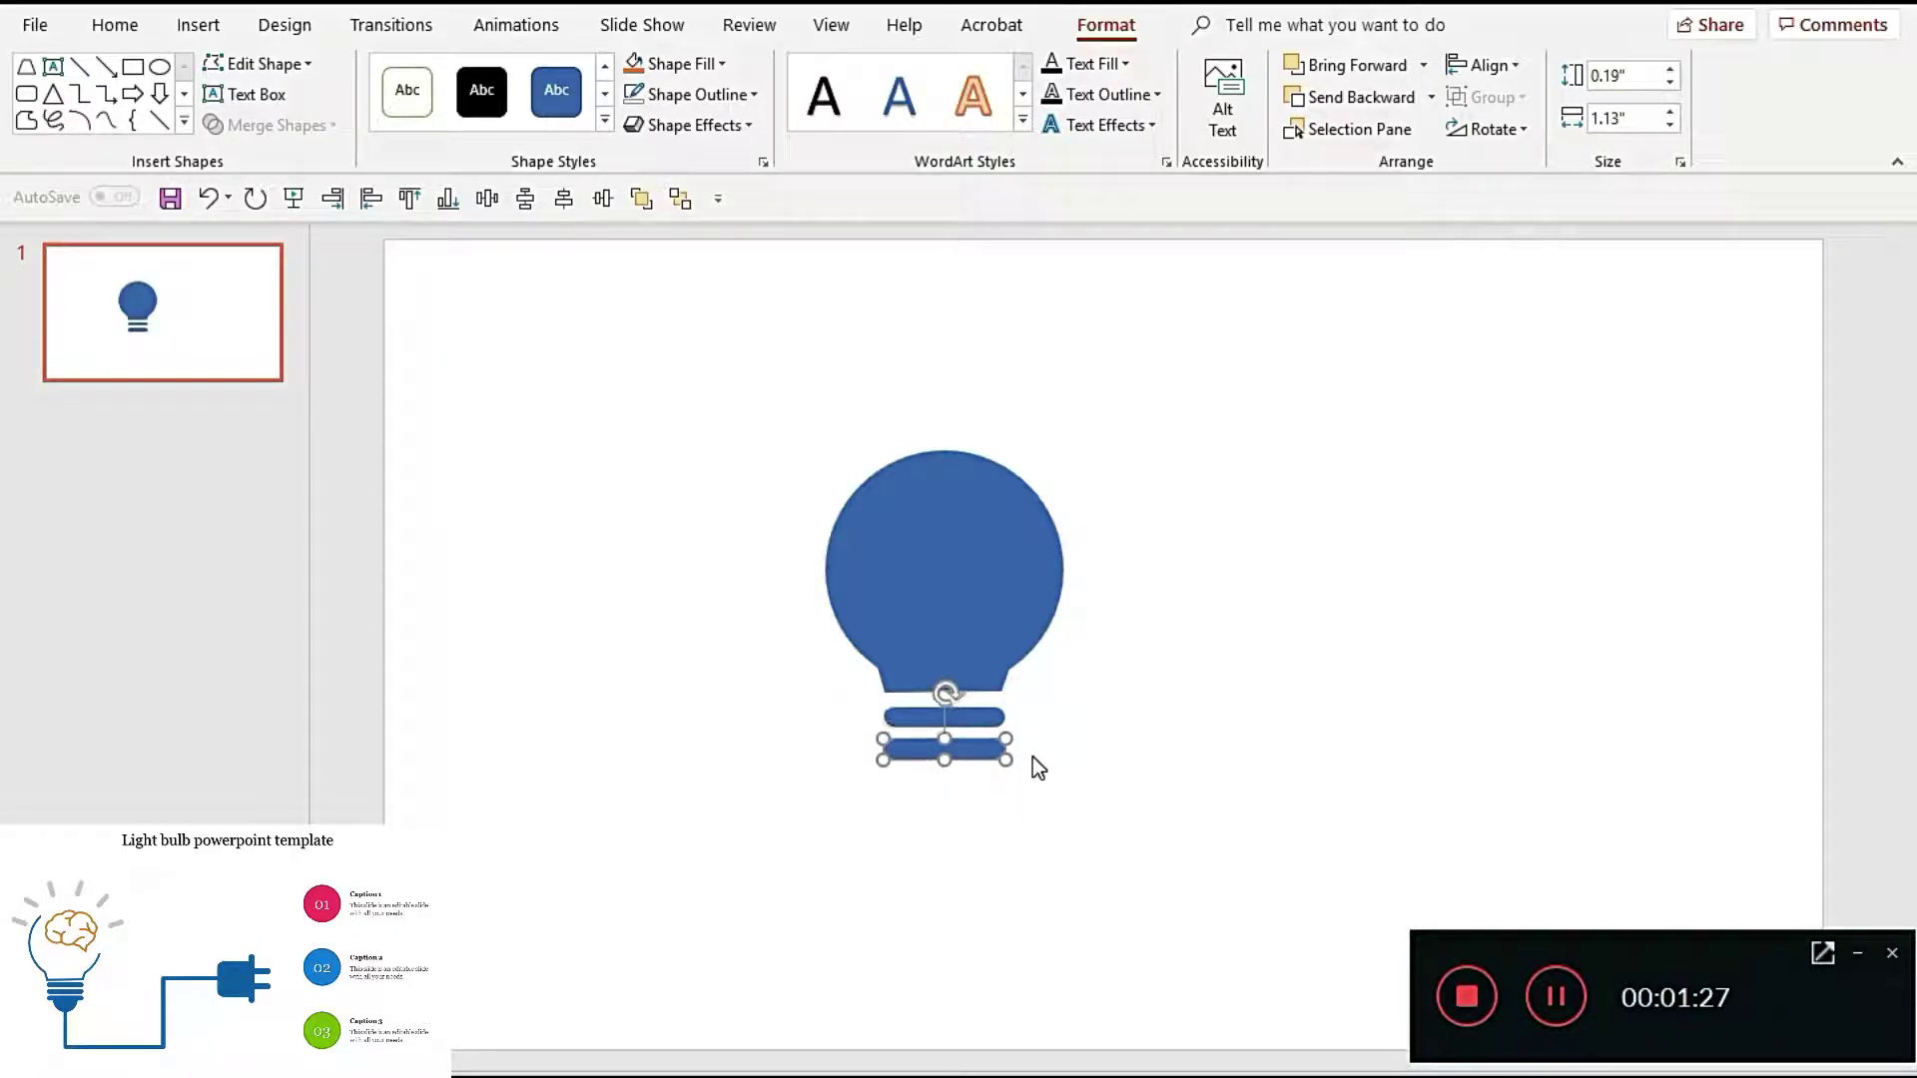
click(981, 770)
click(975, 735)
key(Up)
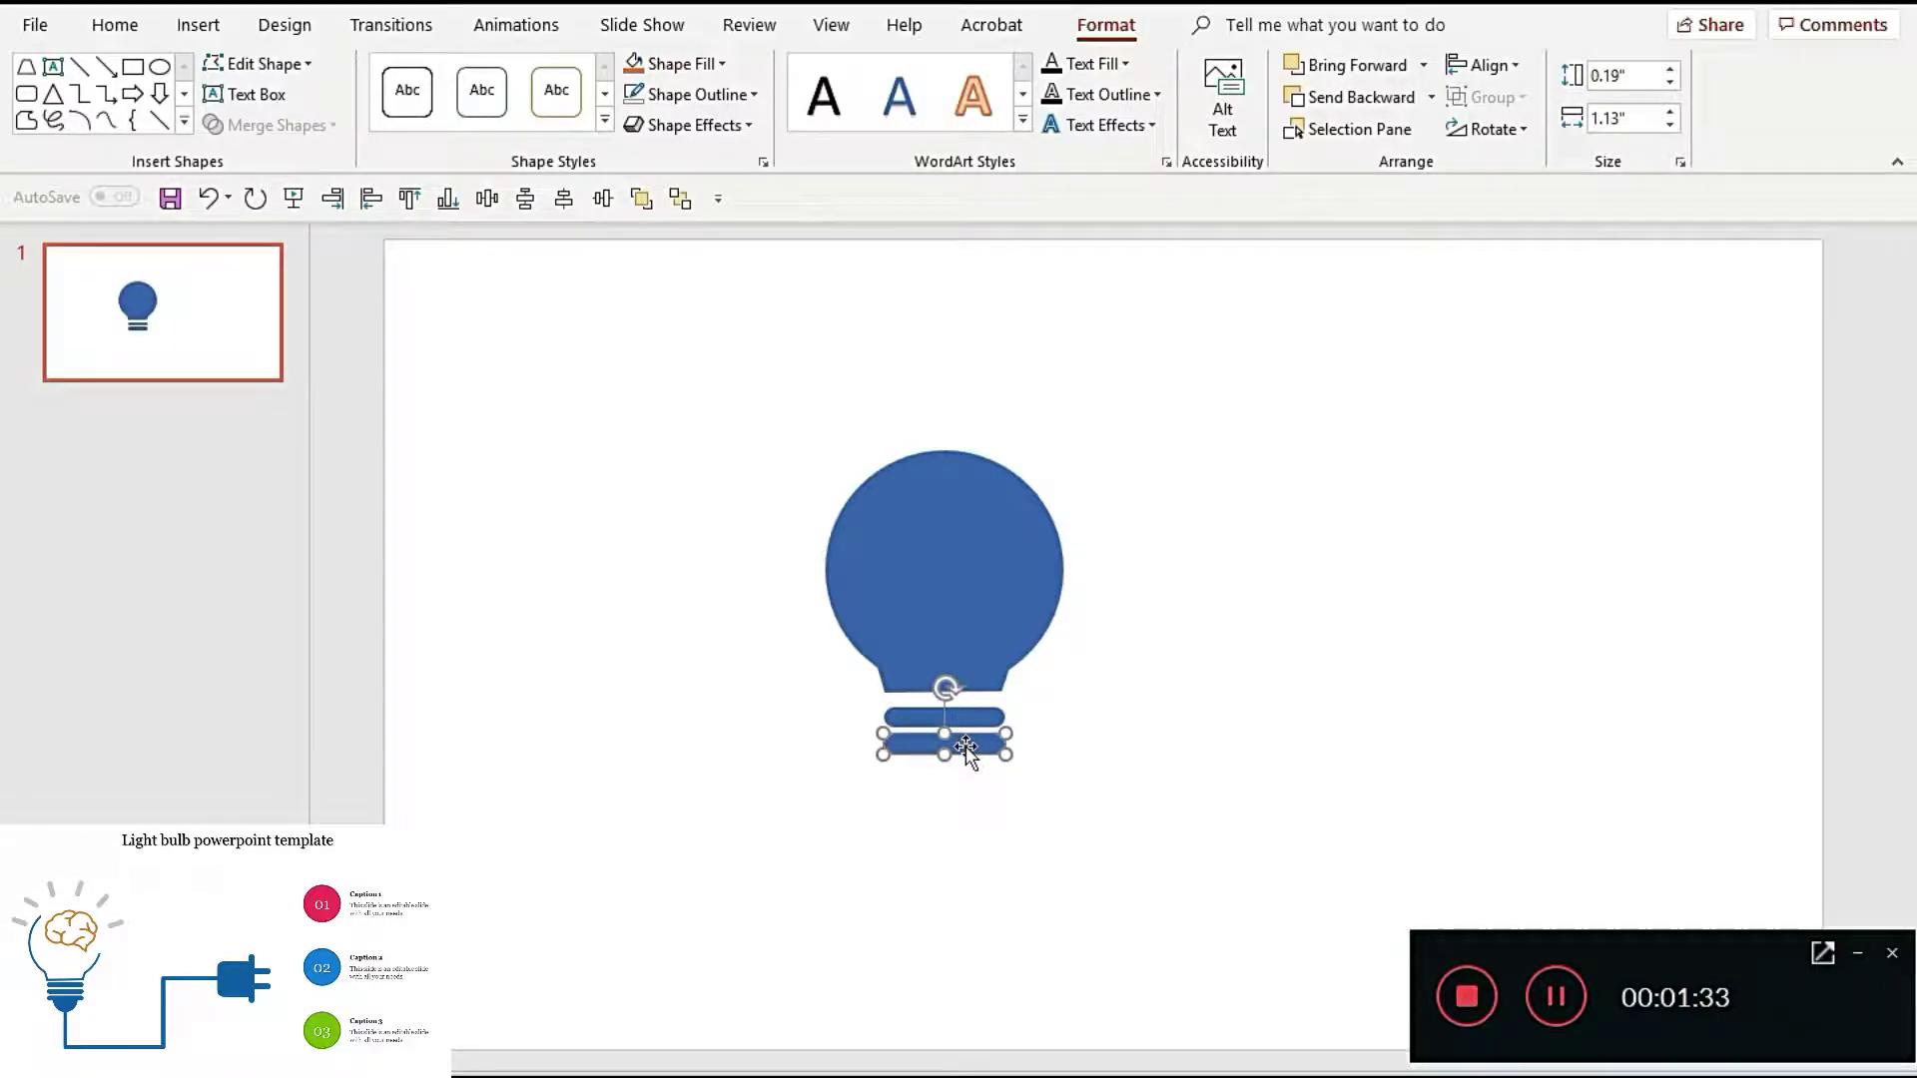
key(ctrl+d)
Step: Move the three bars up together toward the bulb
click(1140, 723)
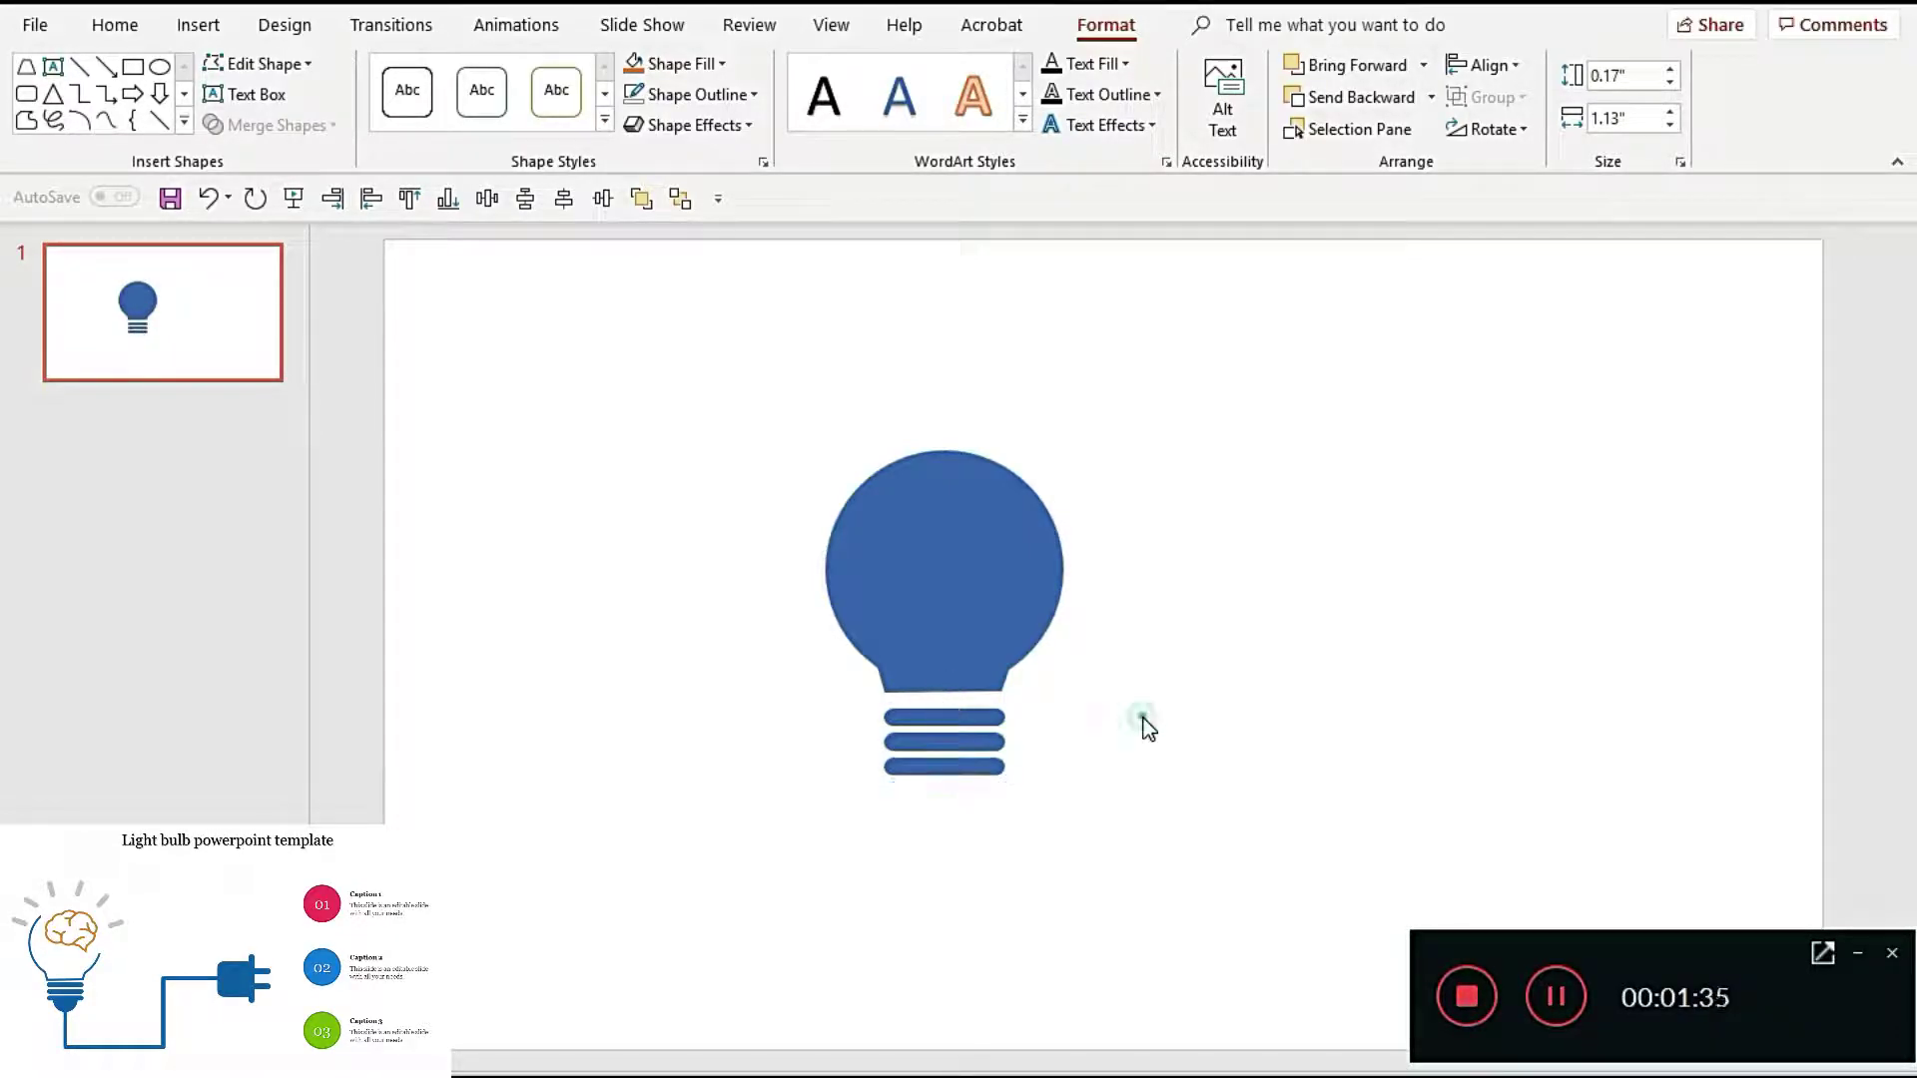
click(989, 769)
drag(1086, 834, 823, 697)
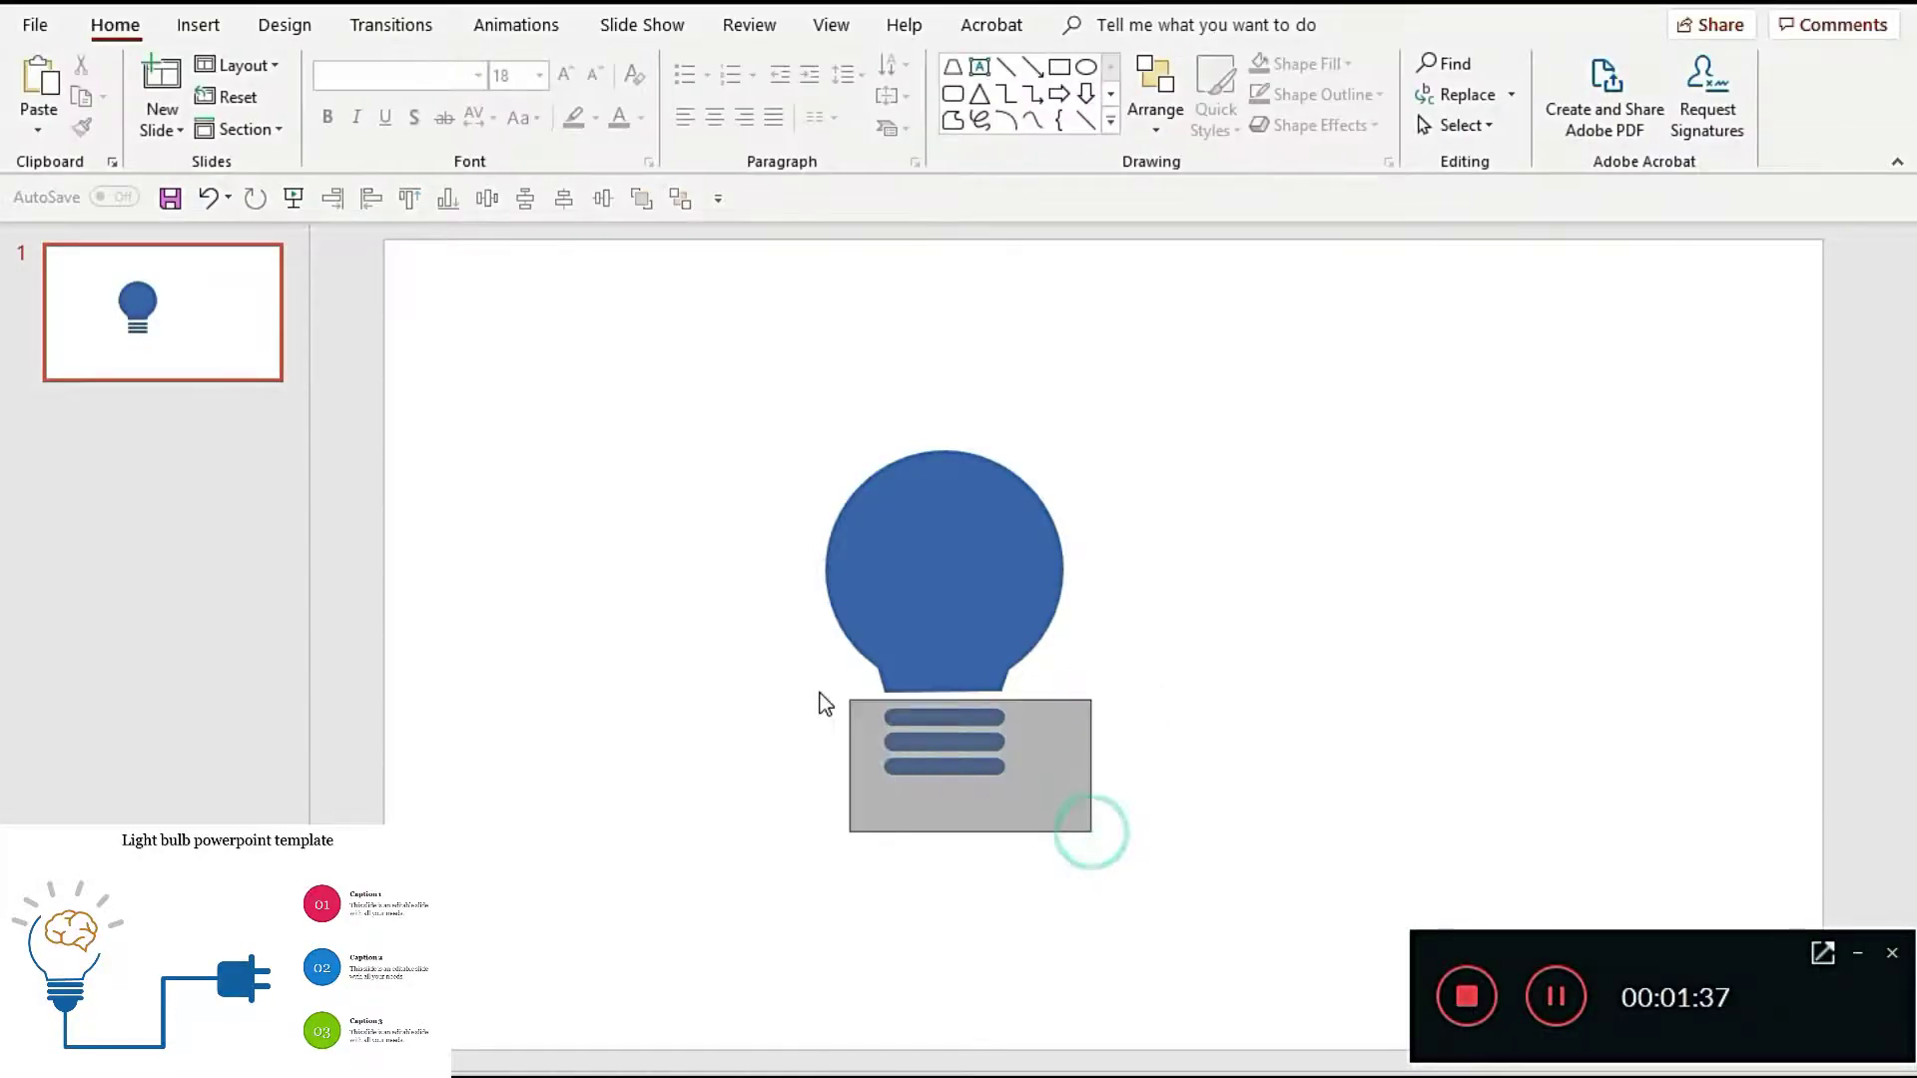
drag(981, 746, 978, 734)
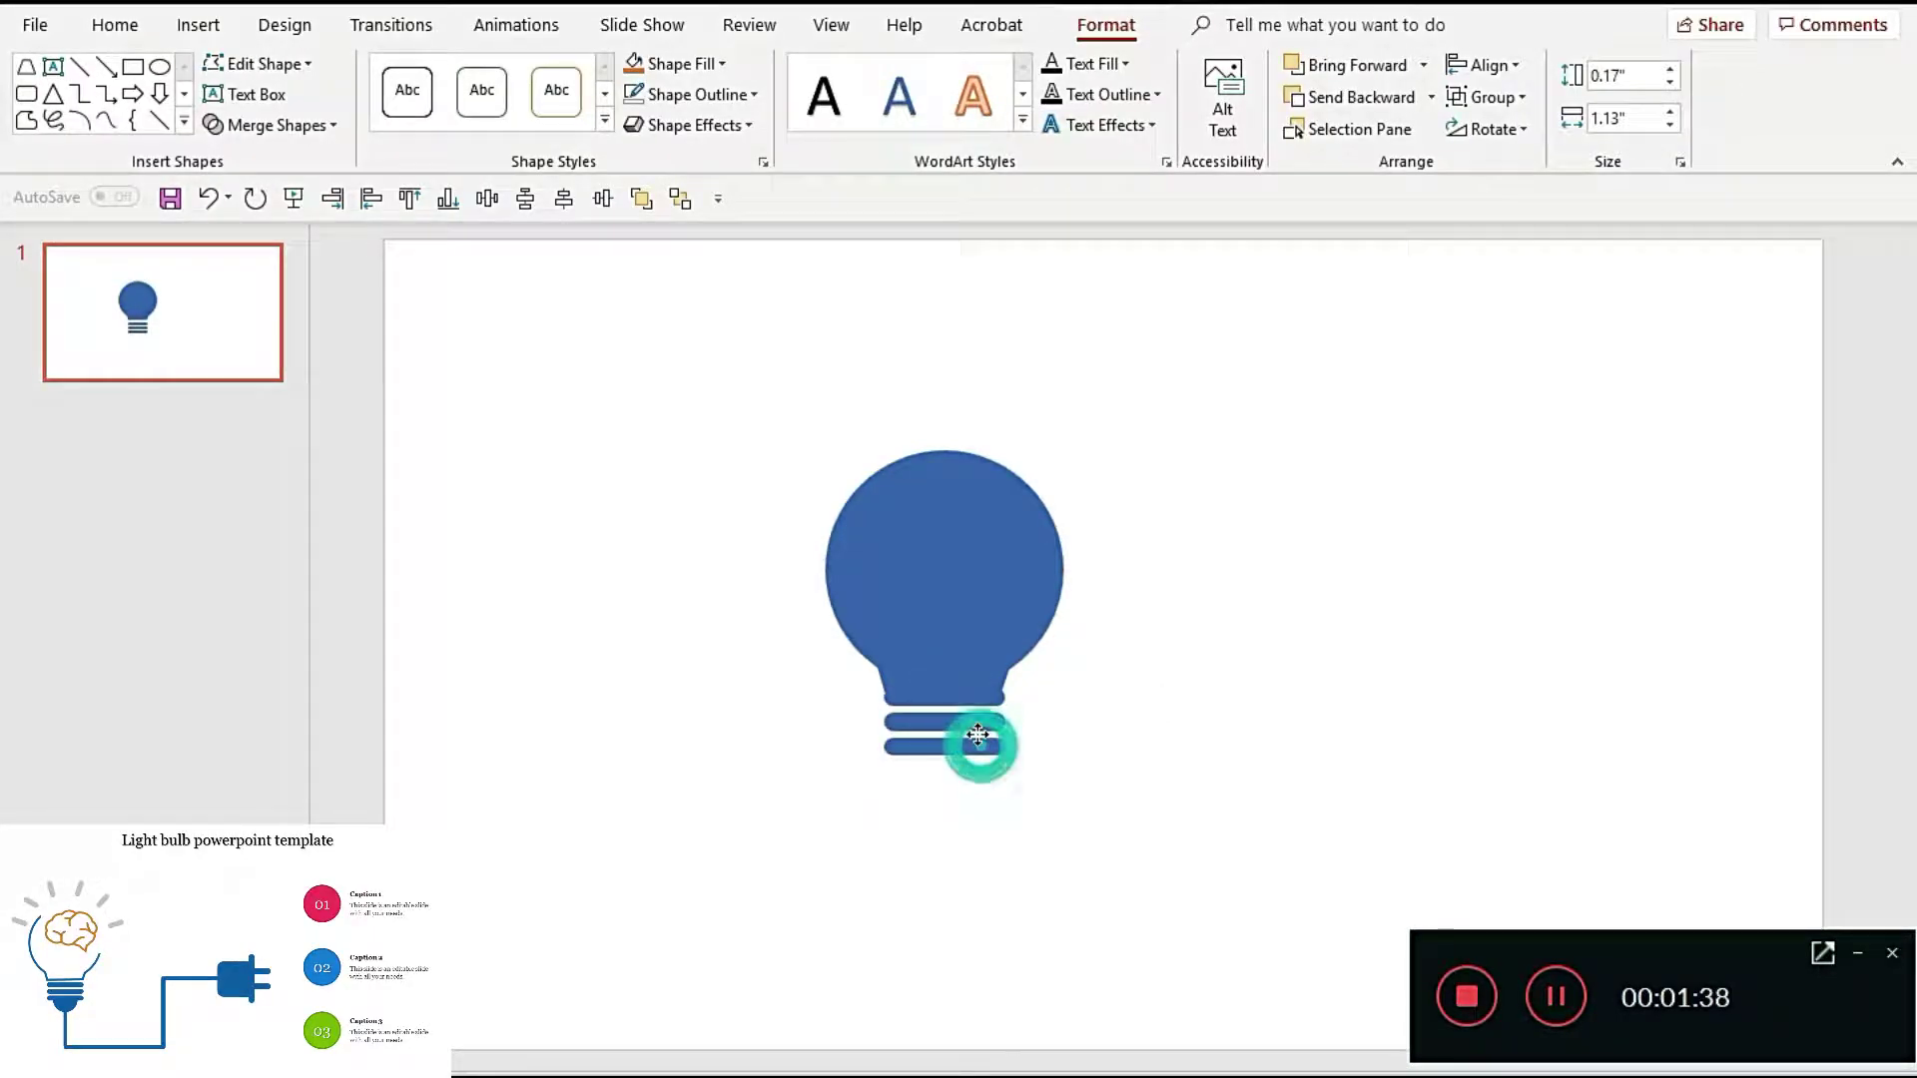
Step: Align the three bars and the bulb's circle on their horizontal centres
click(1334, 689)
click(980, 761)
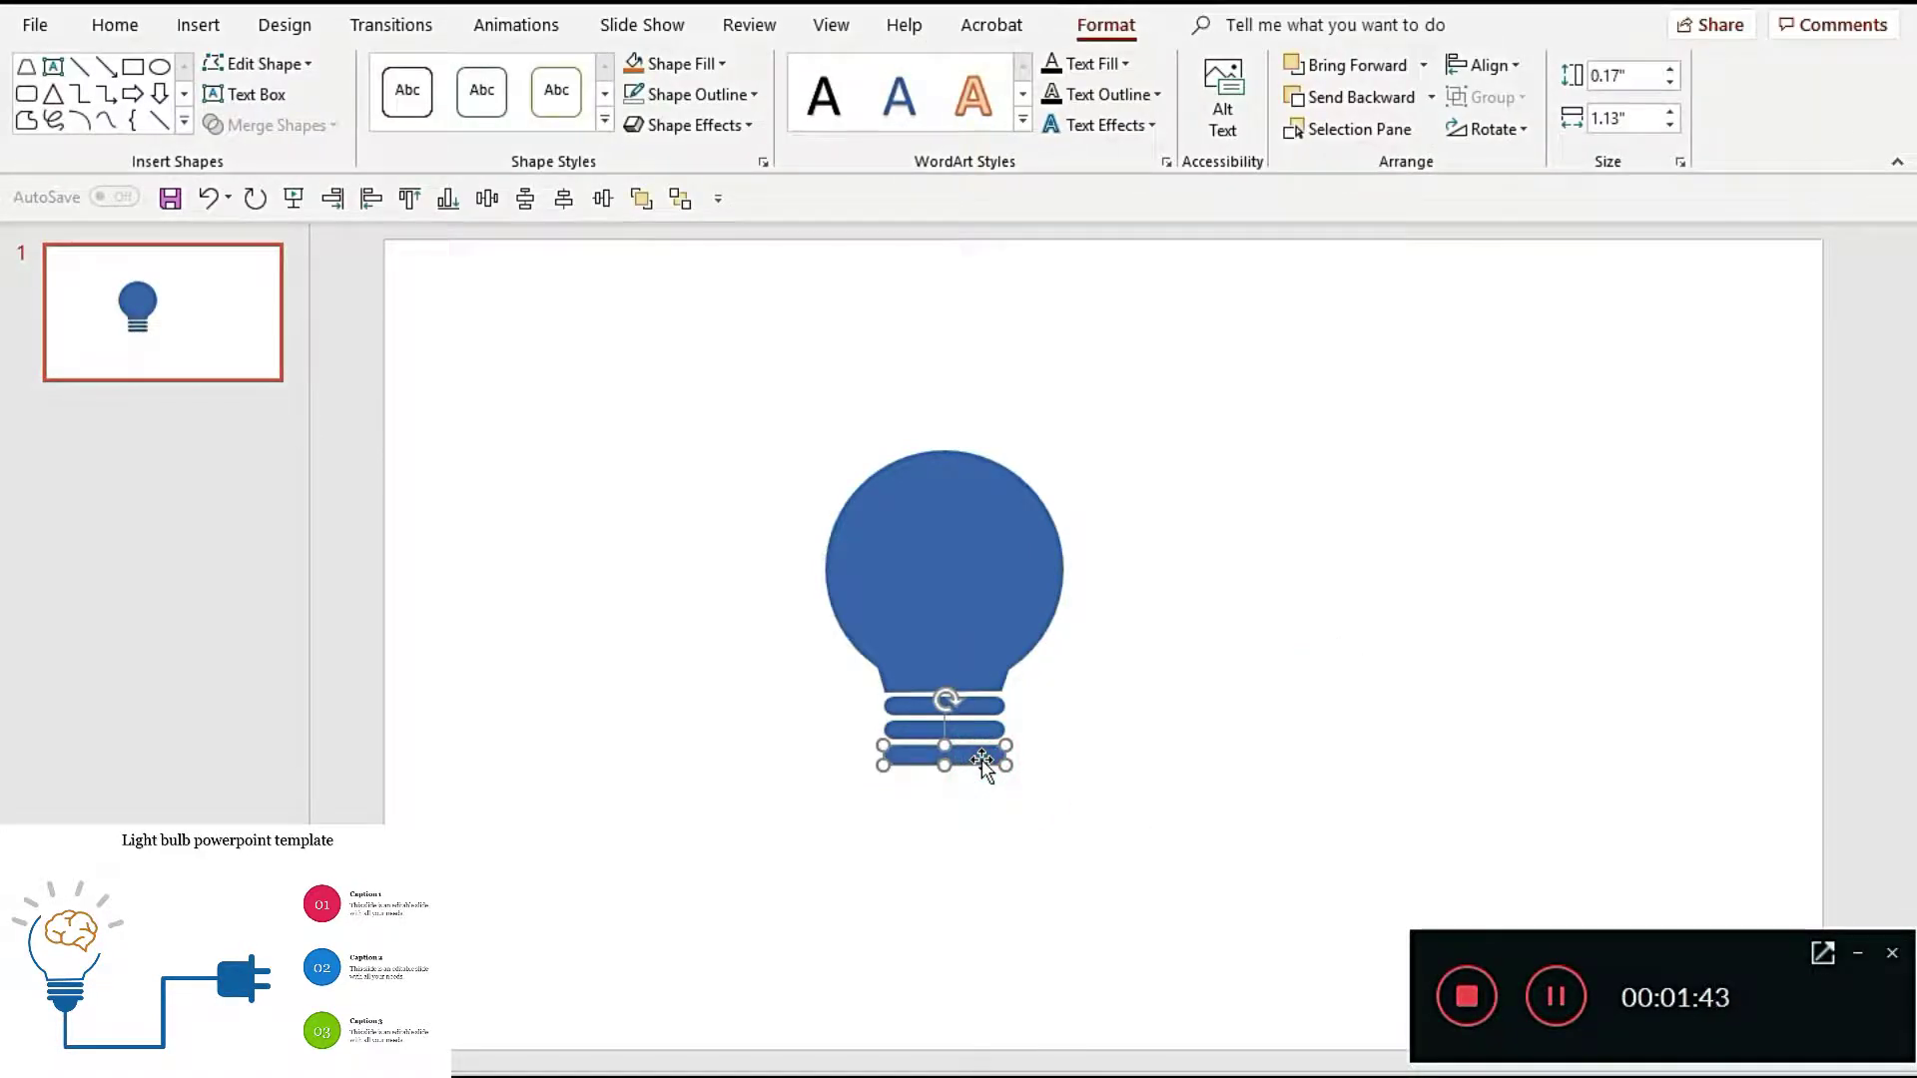
shift+click(981, 730)
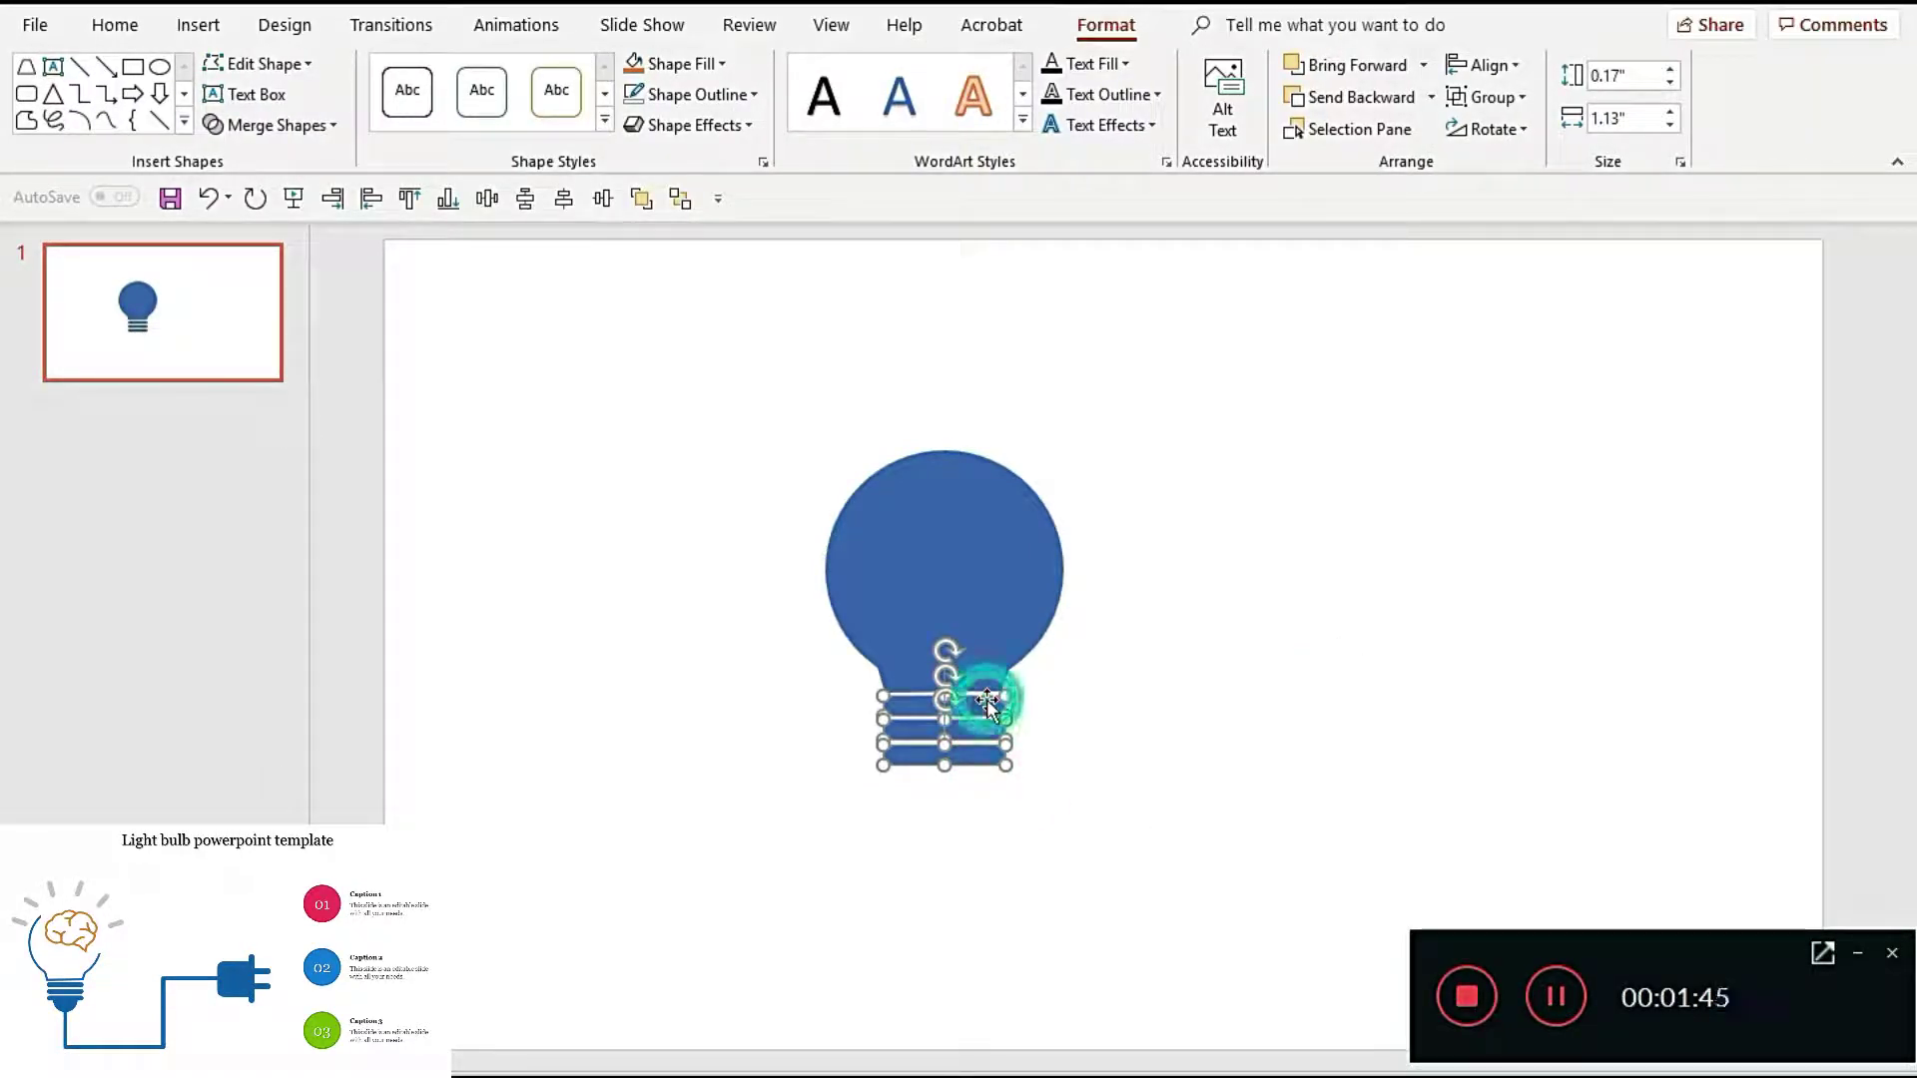
shift+click(987, 700)
click(1099, 775)
click(980, 759)
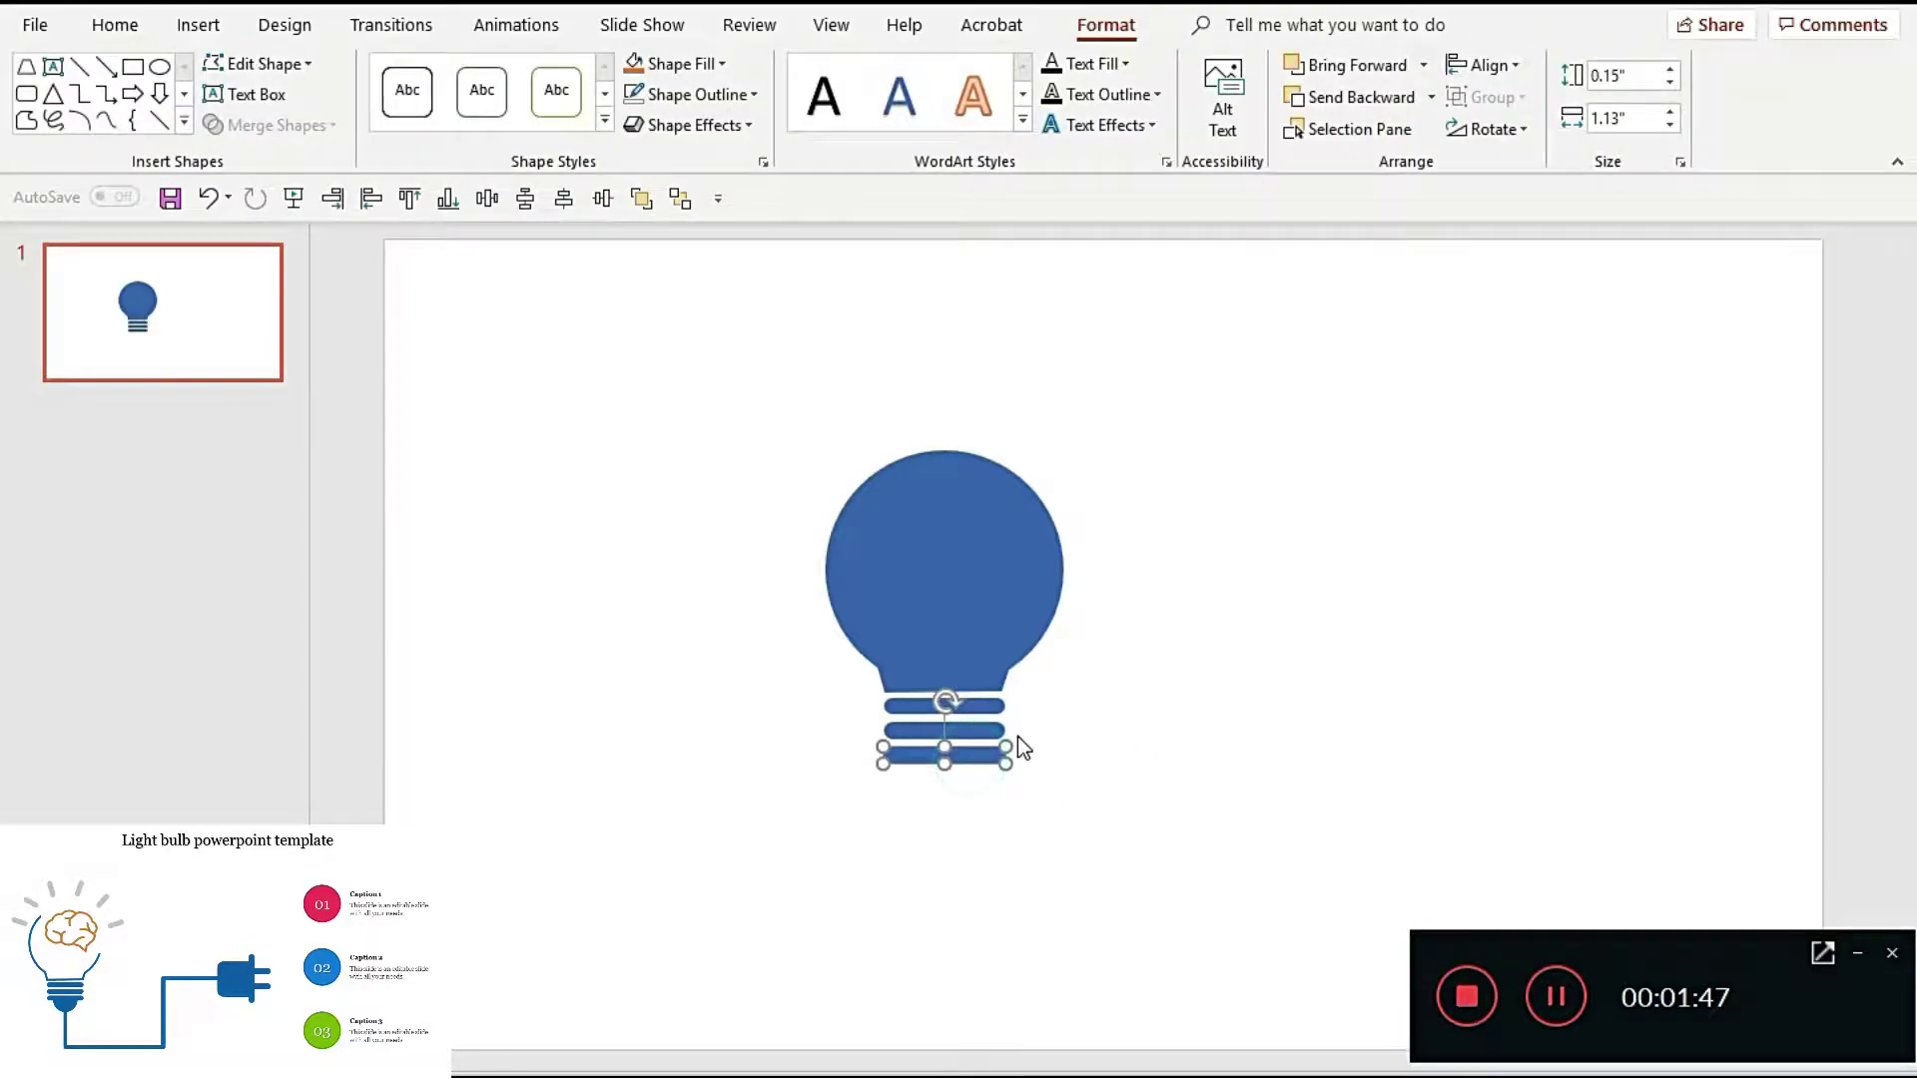
shift+click(984, 730)
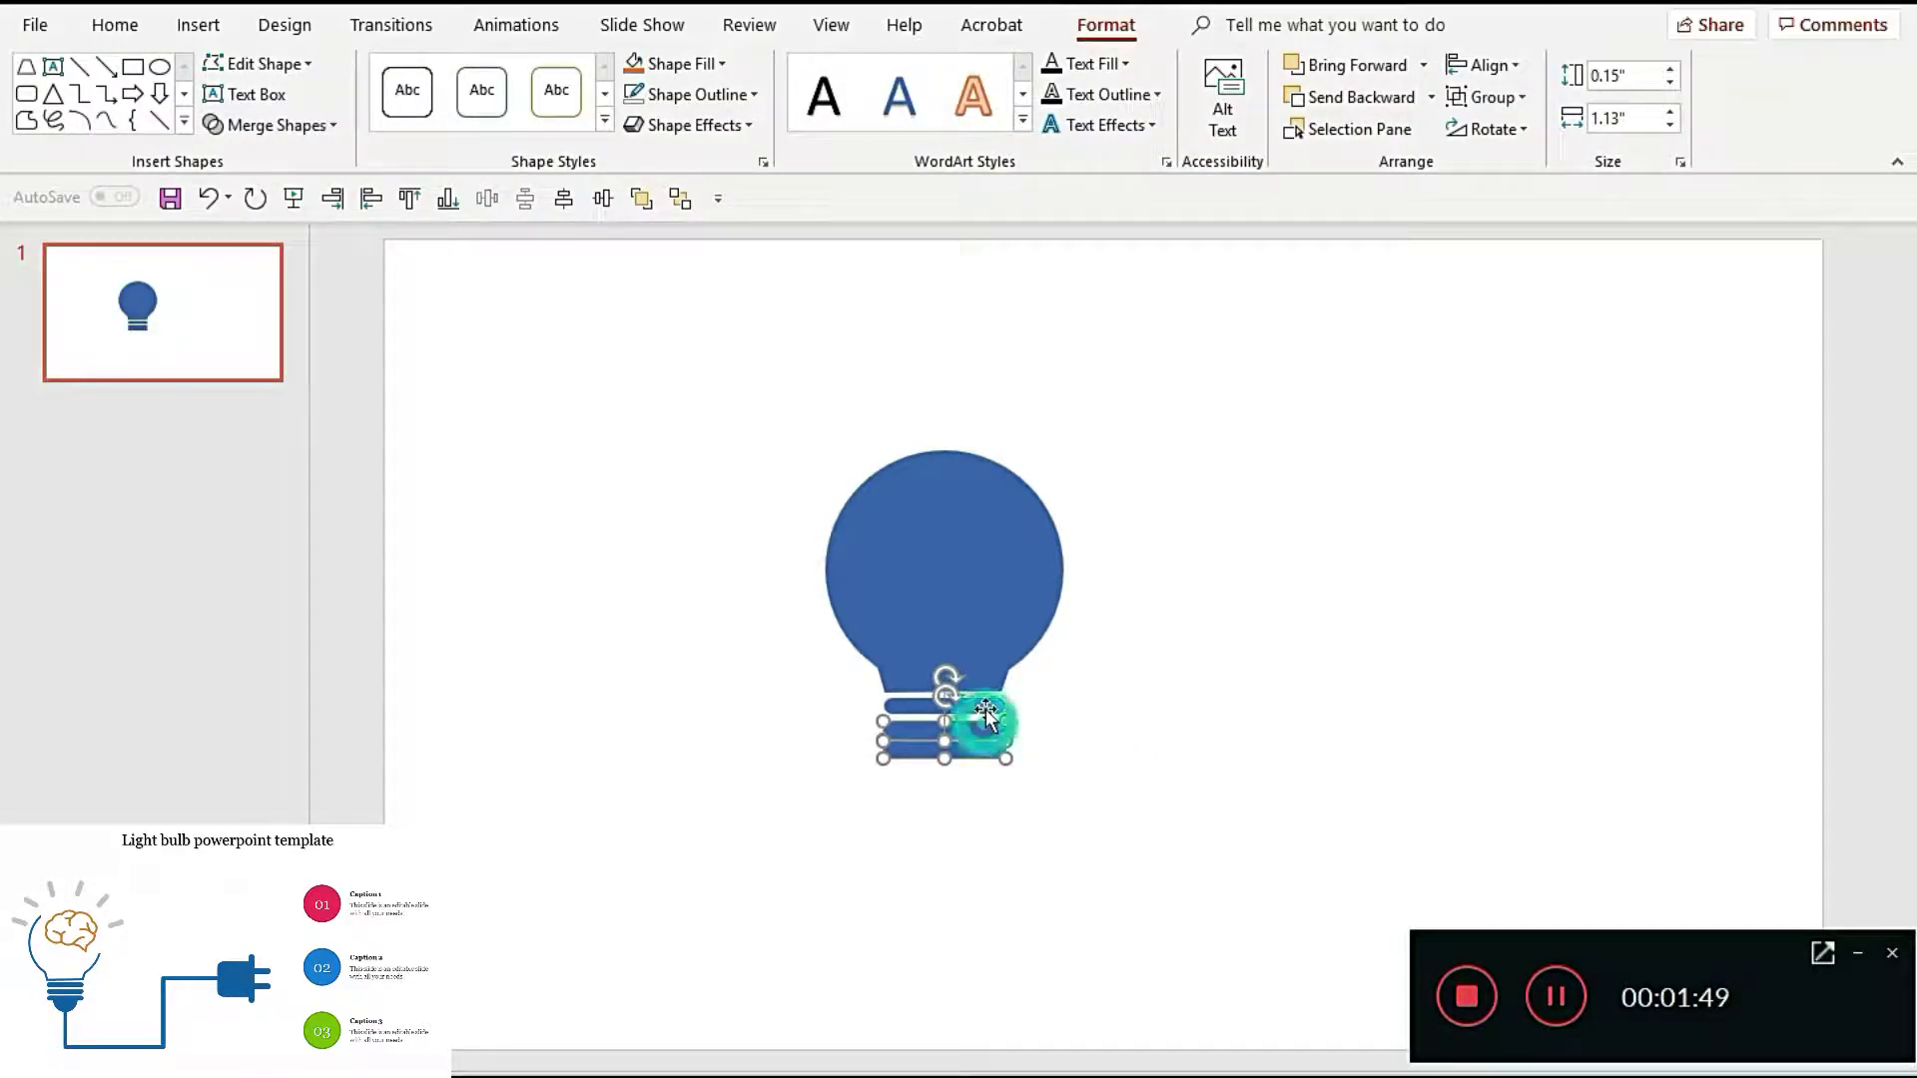
shift+click(986, 705)
shift+click(985, 650)
click(525, 199)
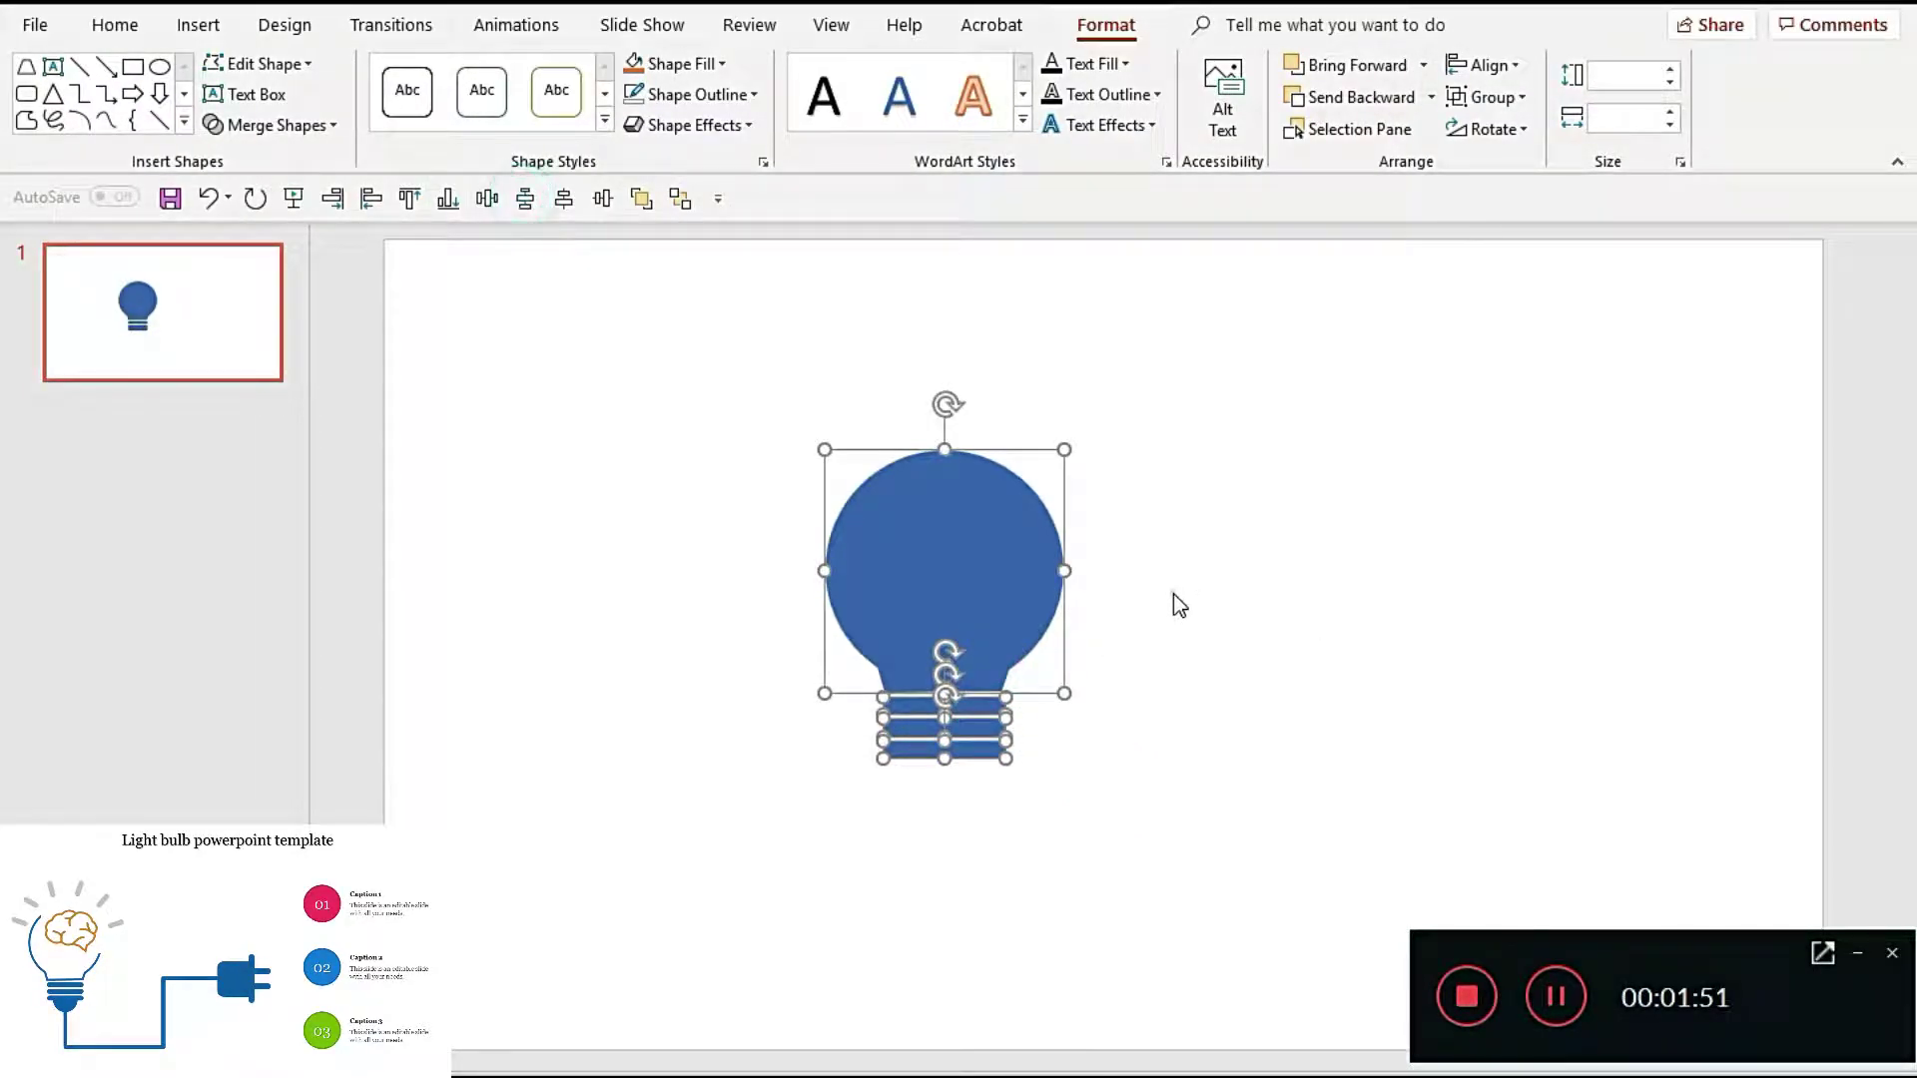
click(1172, 593)
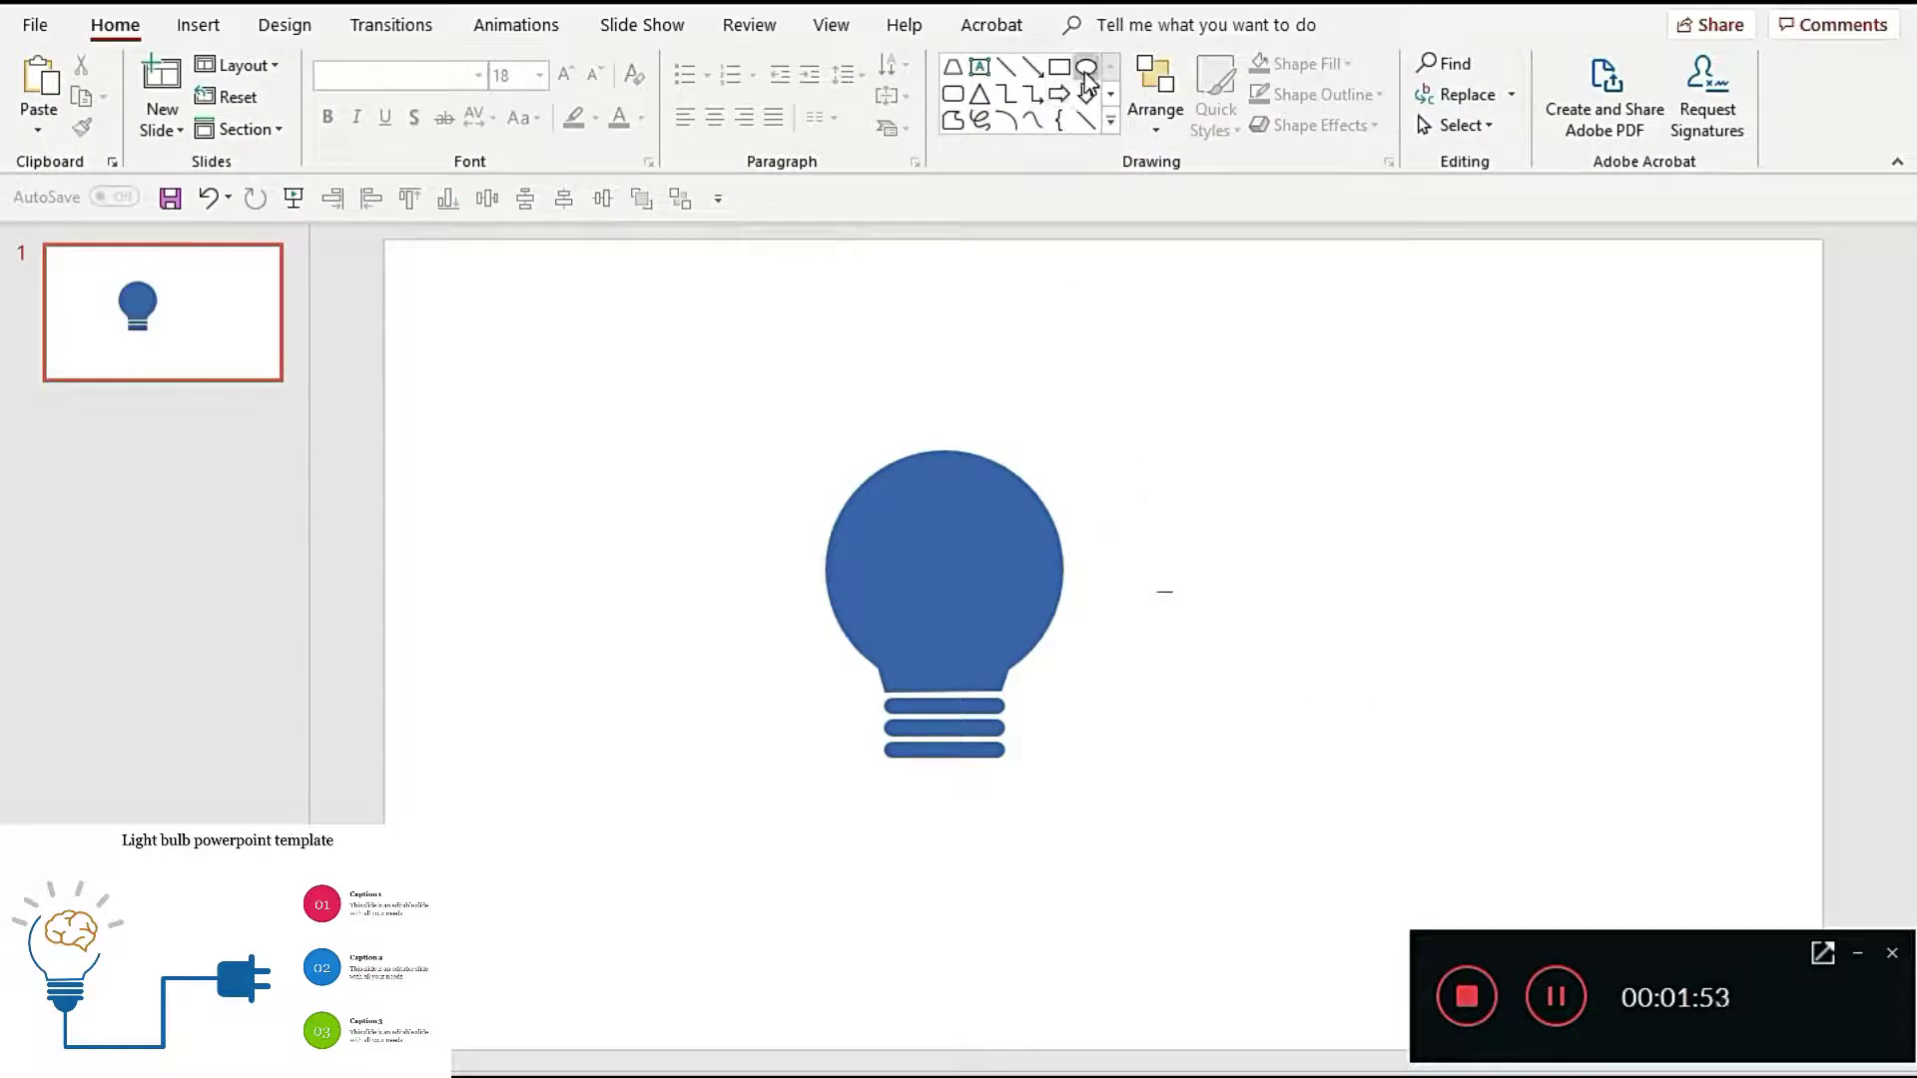
Step: Draw a chord, shape it into a half circle, and place it under the bars
click(1110, 119)
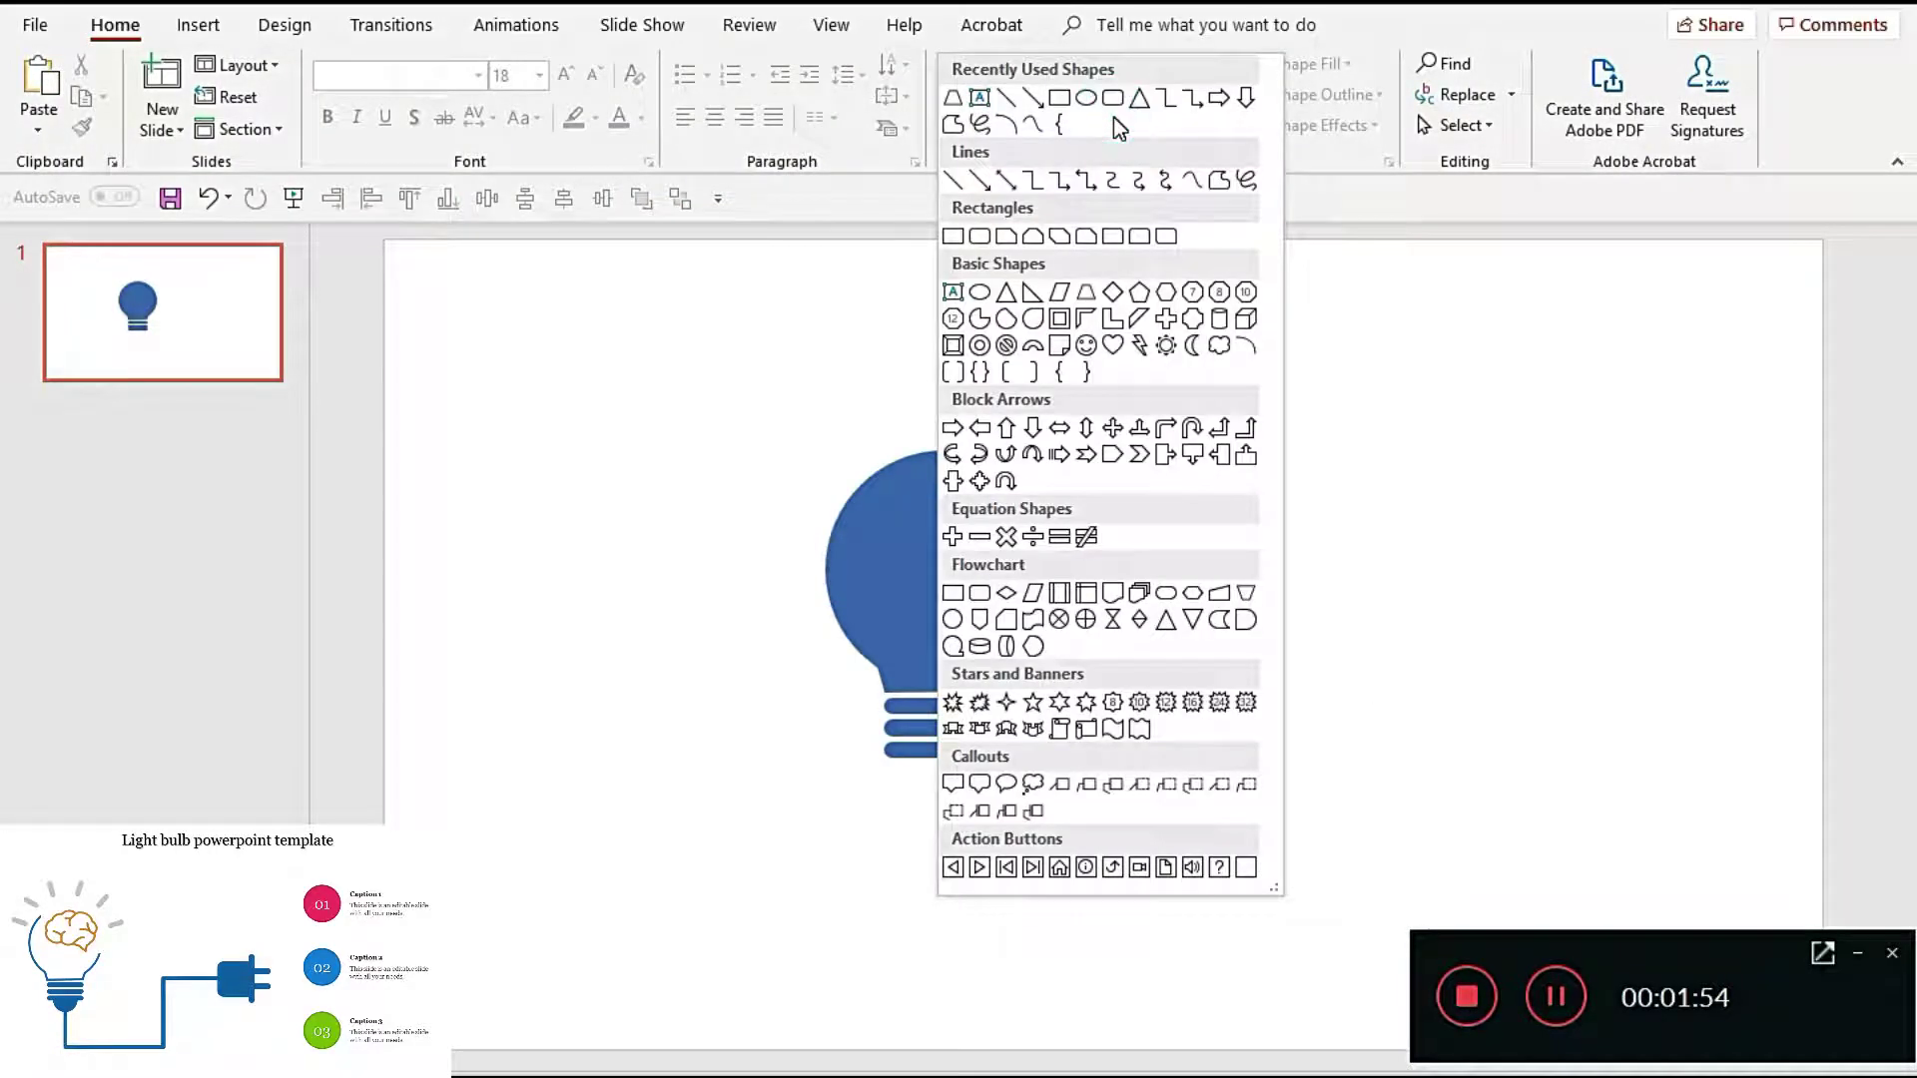
click(1006, 319)
drag(1175, 375, 1284, 485)
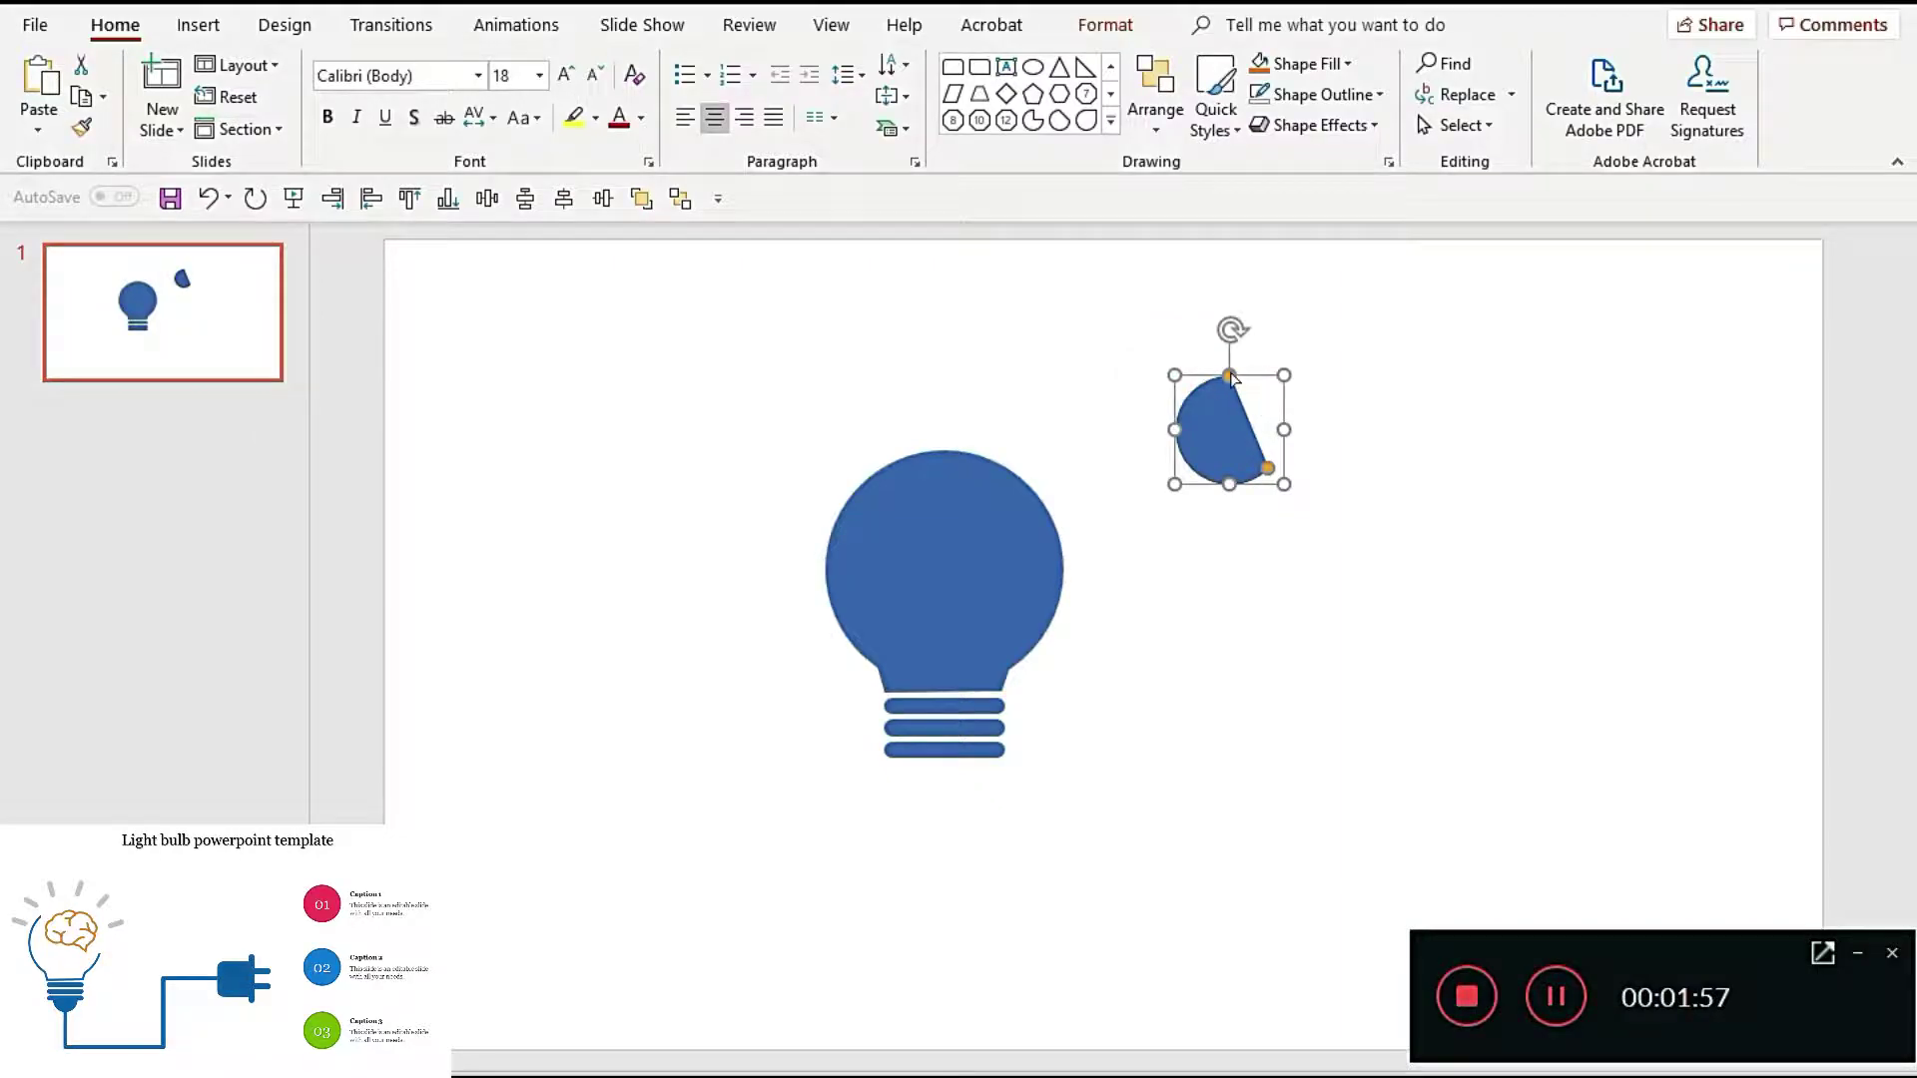
drag(1229, 376, 1150, 444)
drag(1269, 469, 1286, 433)
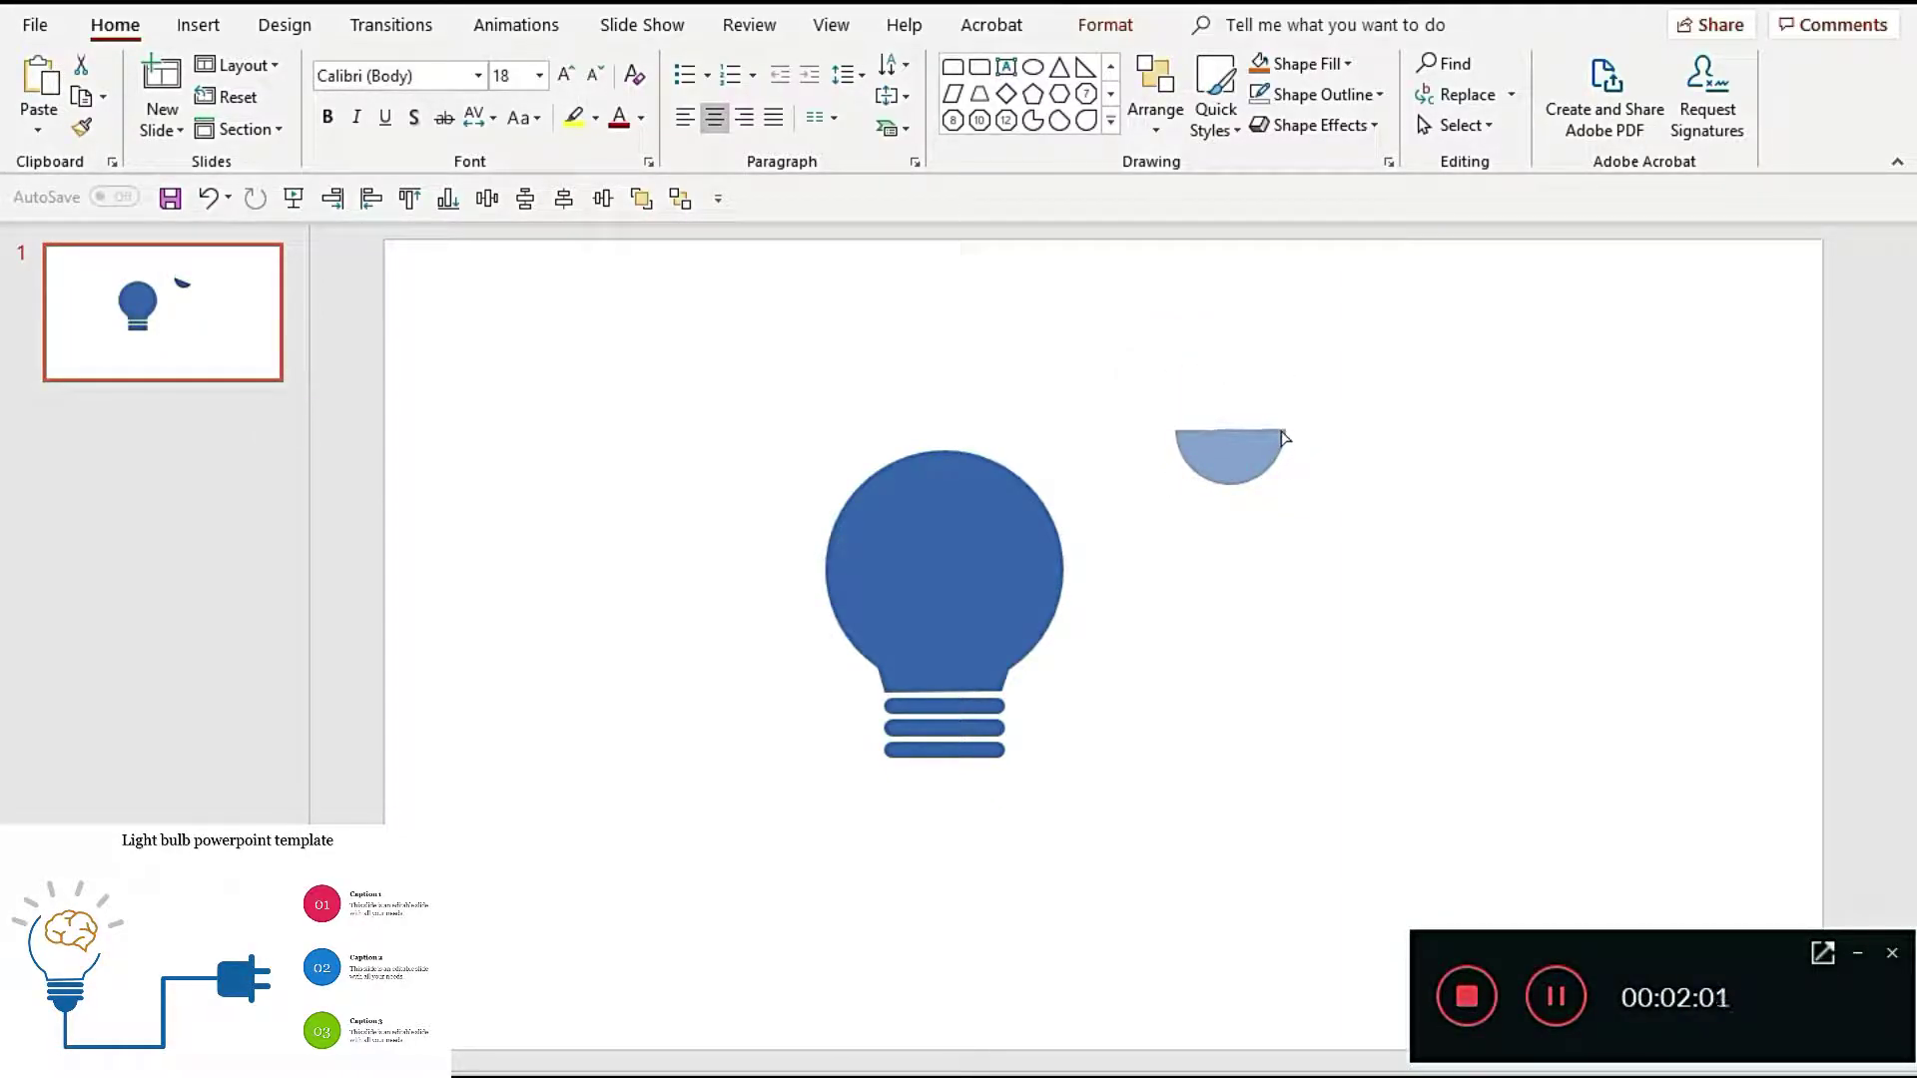
mouse_move(1286, 440)
mouse_down()
mouse_move(948, 794)
mouse_move(948, 766)
mouse_up()
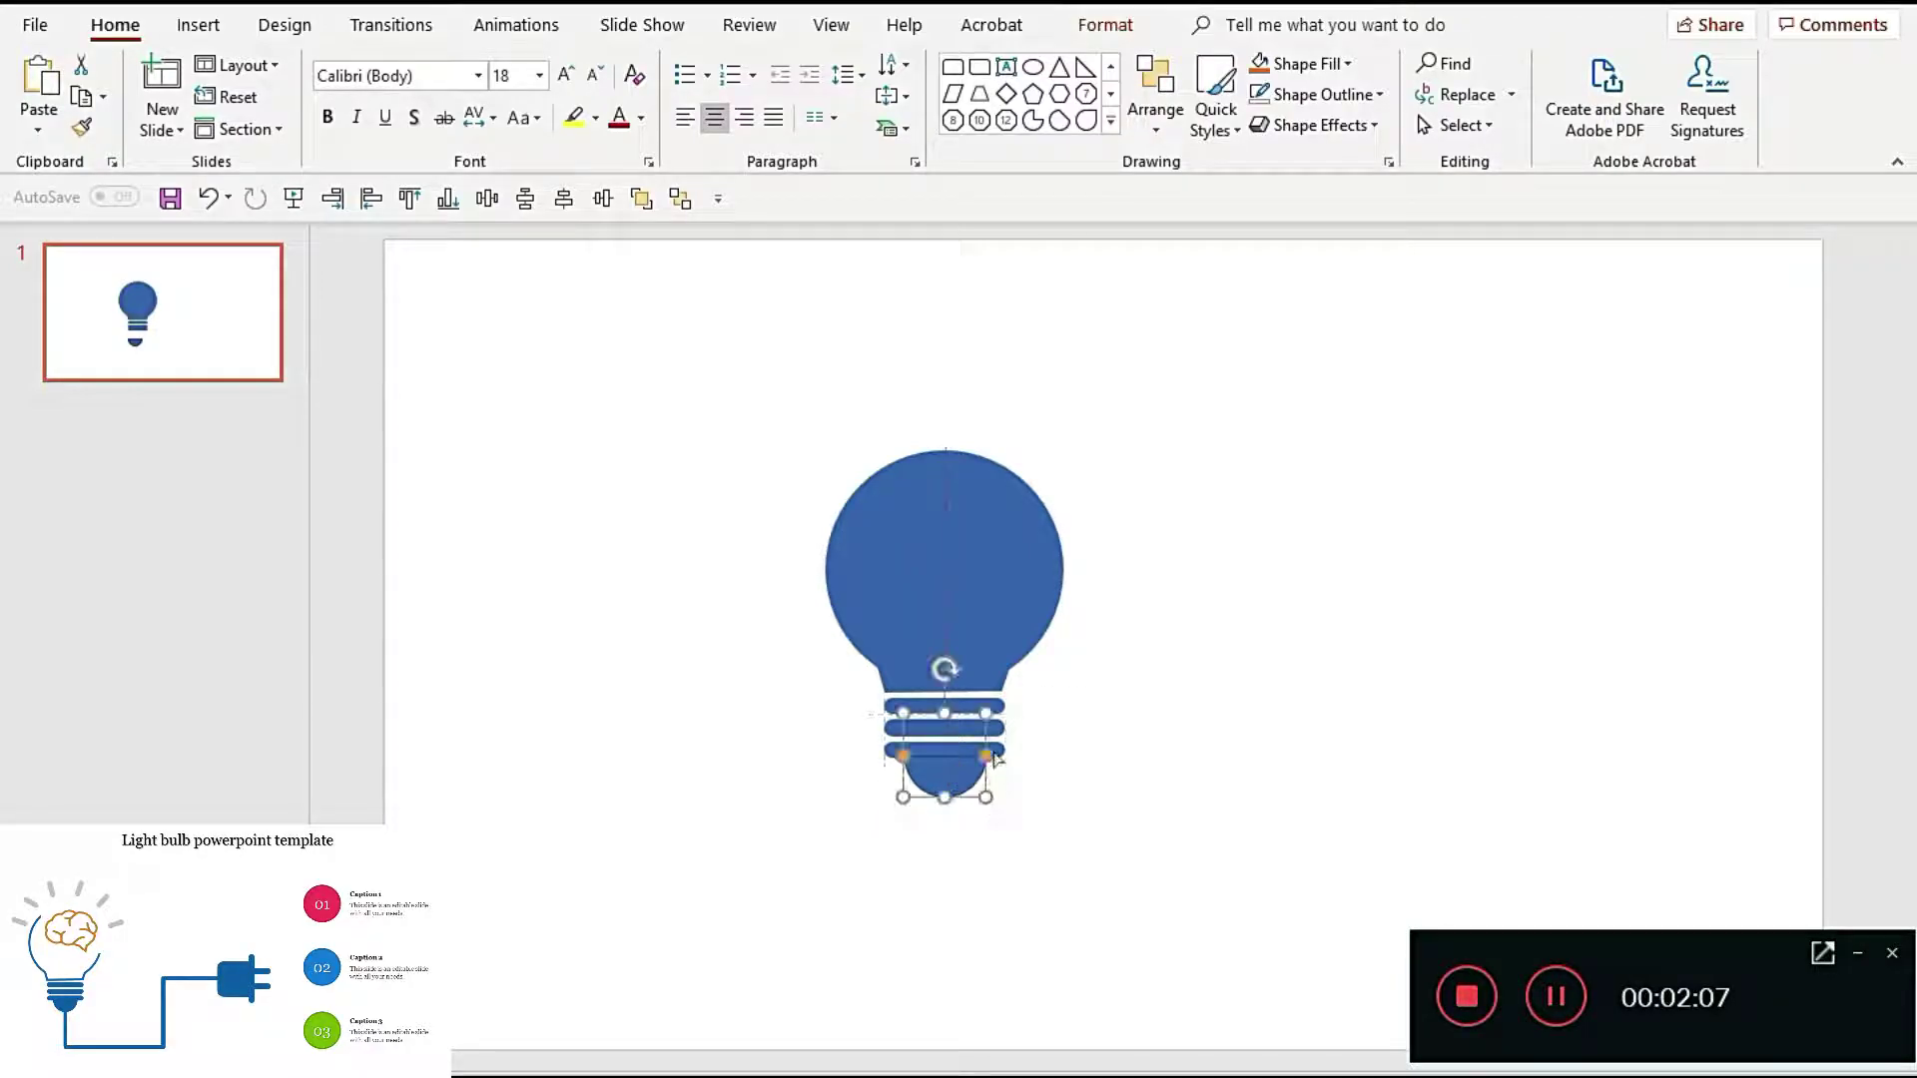
Step: Group all bulb pieces and move the bulb to the slide's left side
click(1241, 582)
click(965, 784)
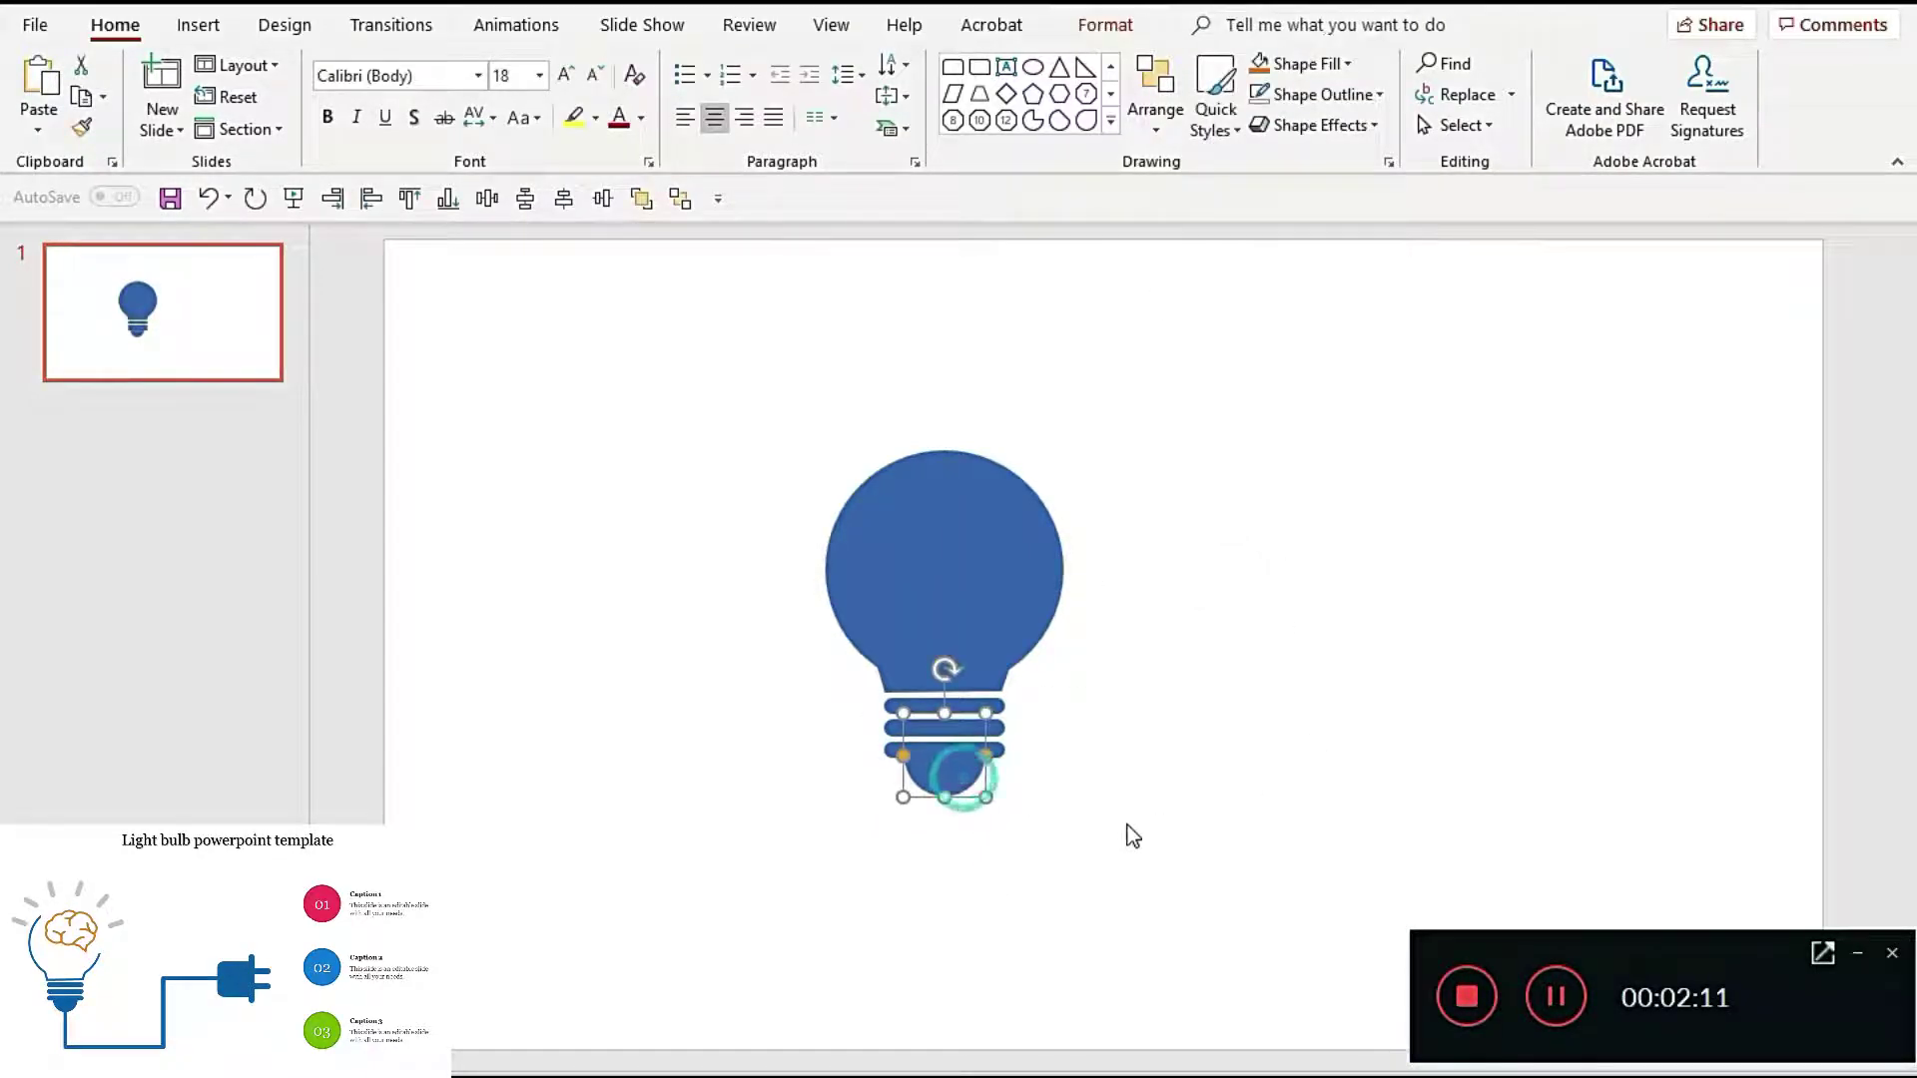
click(1126, 822)
drag(762, 413, 1216, 957)
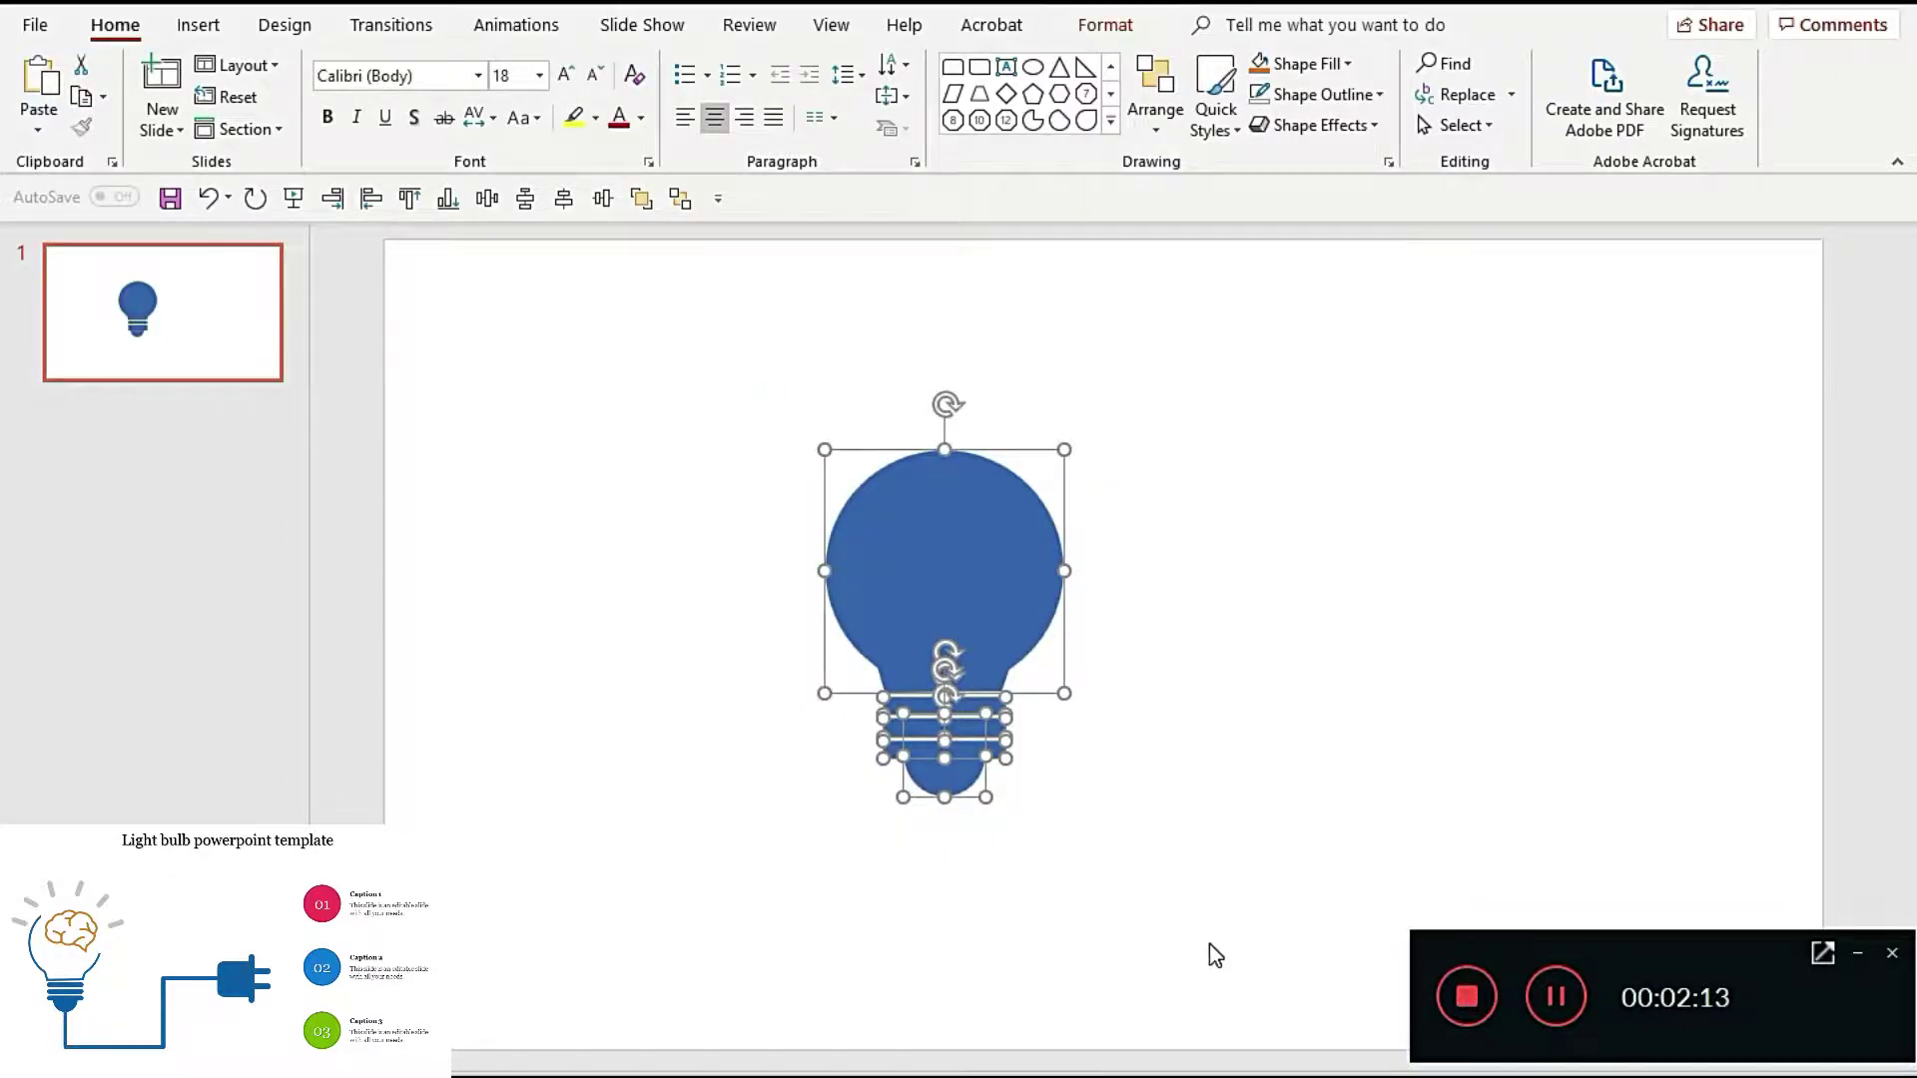
key(ctrl+g)
drag(993, 602, 621, 550)
click(929, 597)
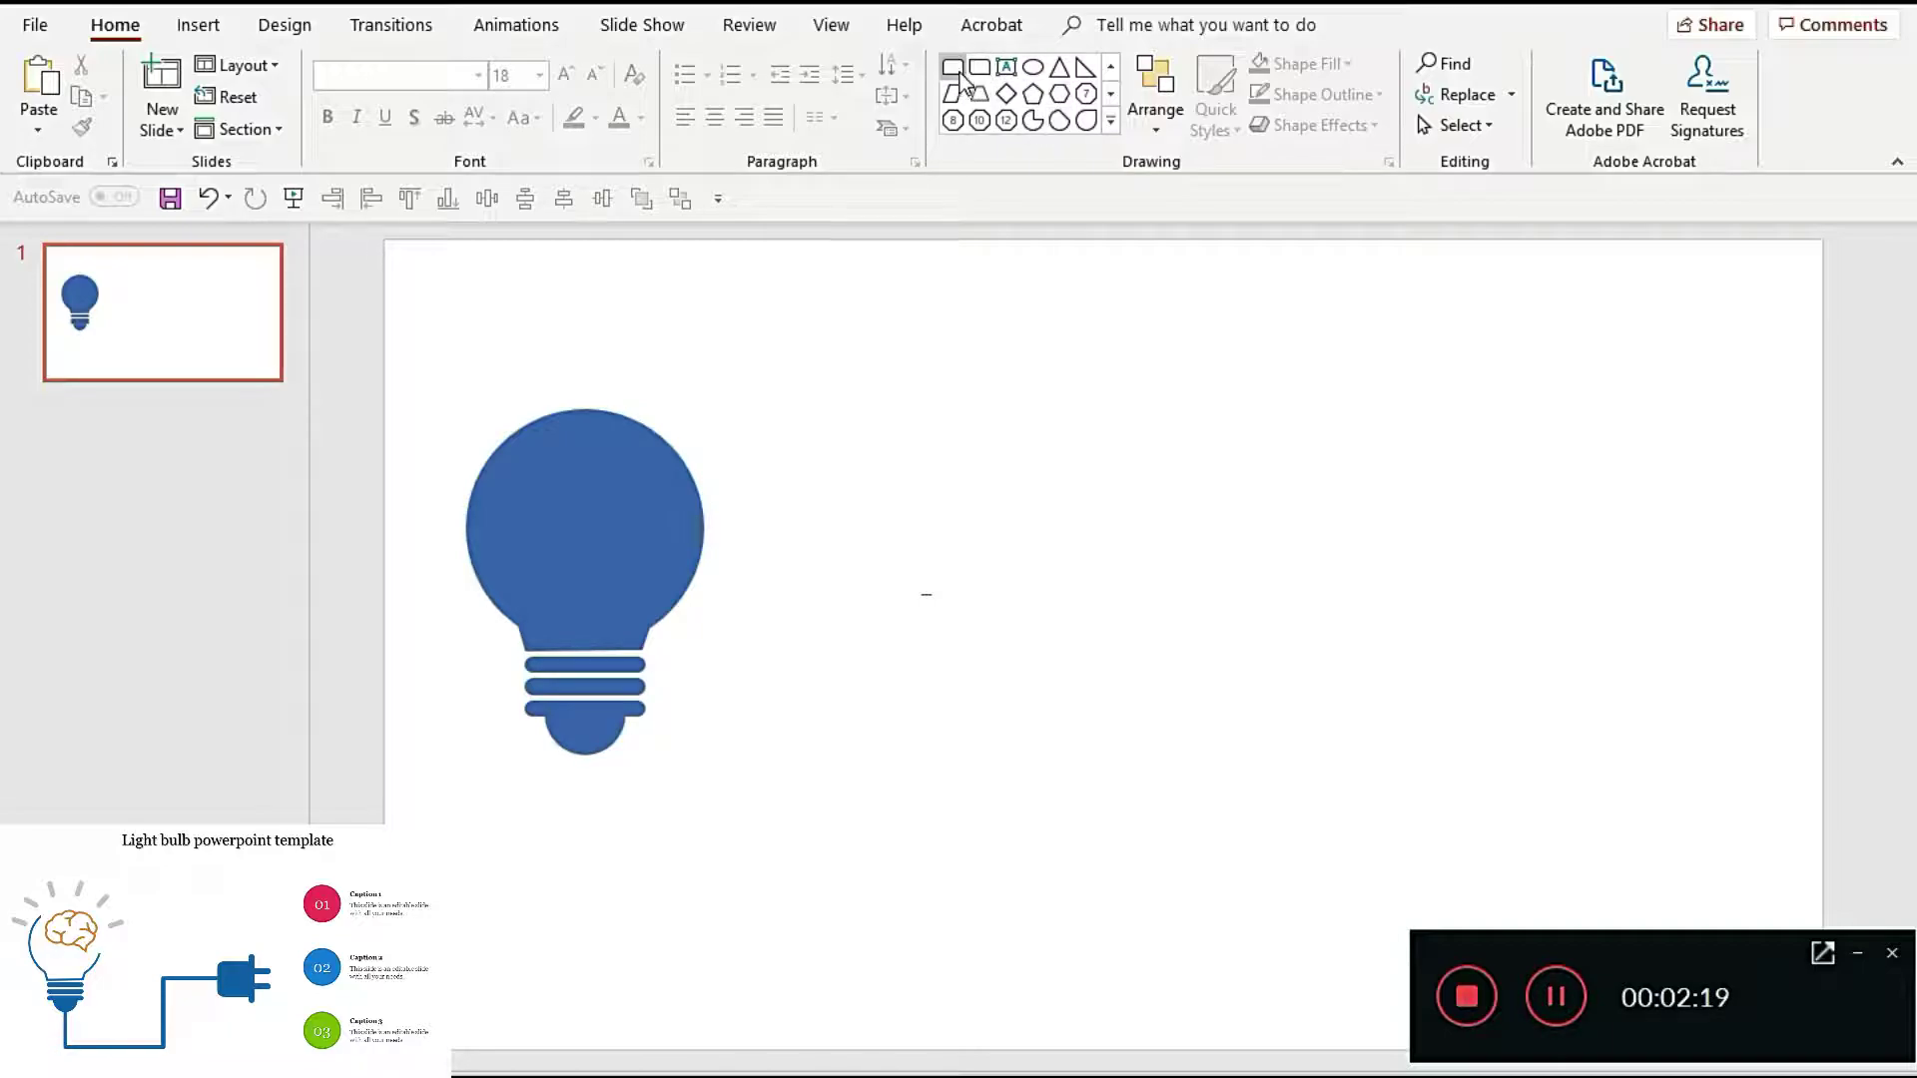
click(1111, 121)
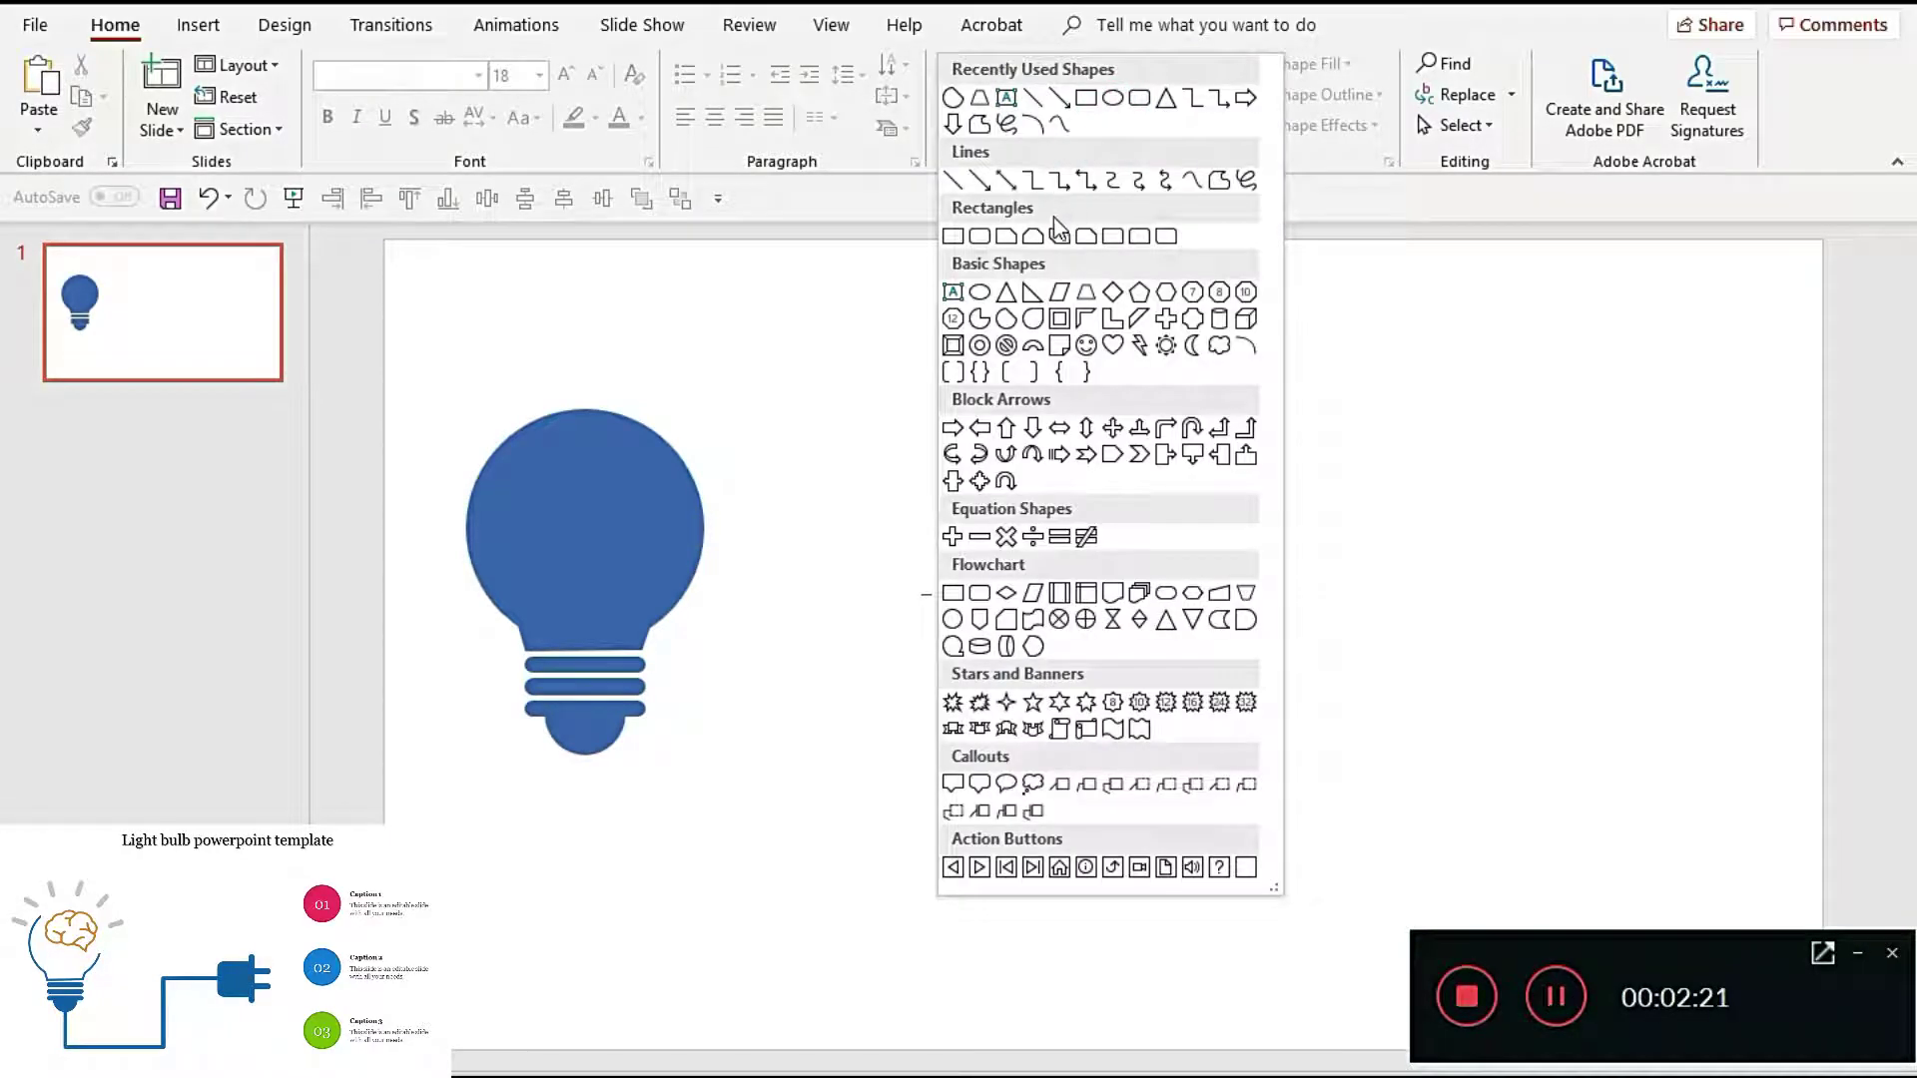
Step: Place a rounded rectangle to the right of the bulb
click(1111, 97)
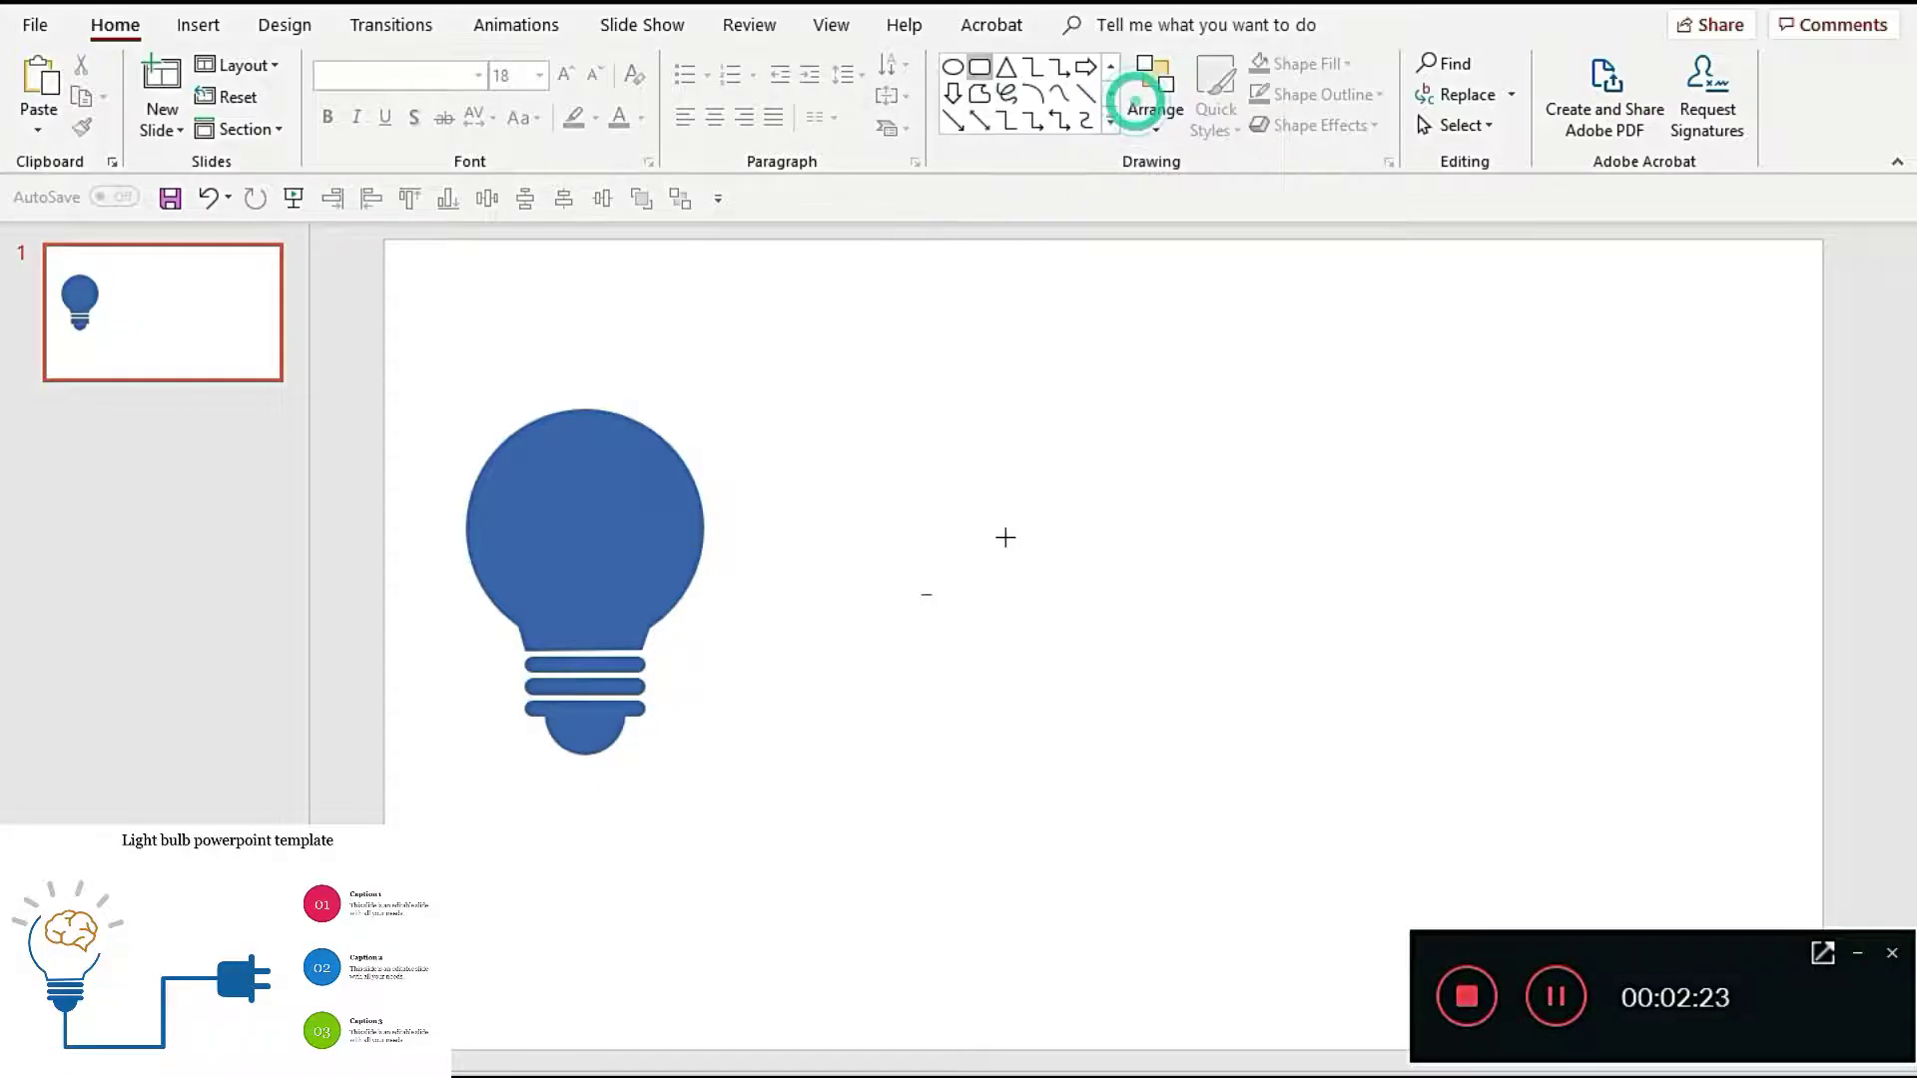
drag(1002, 529, 1010, 539)
key(Delete)
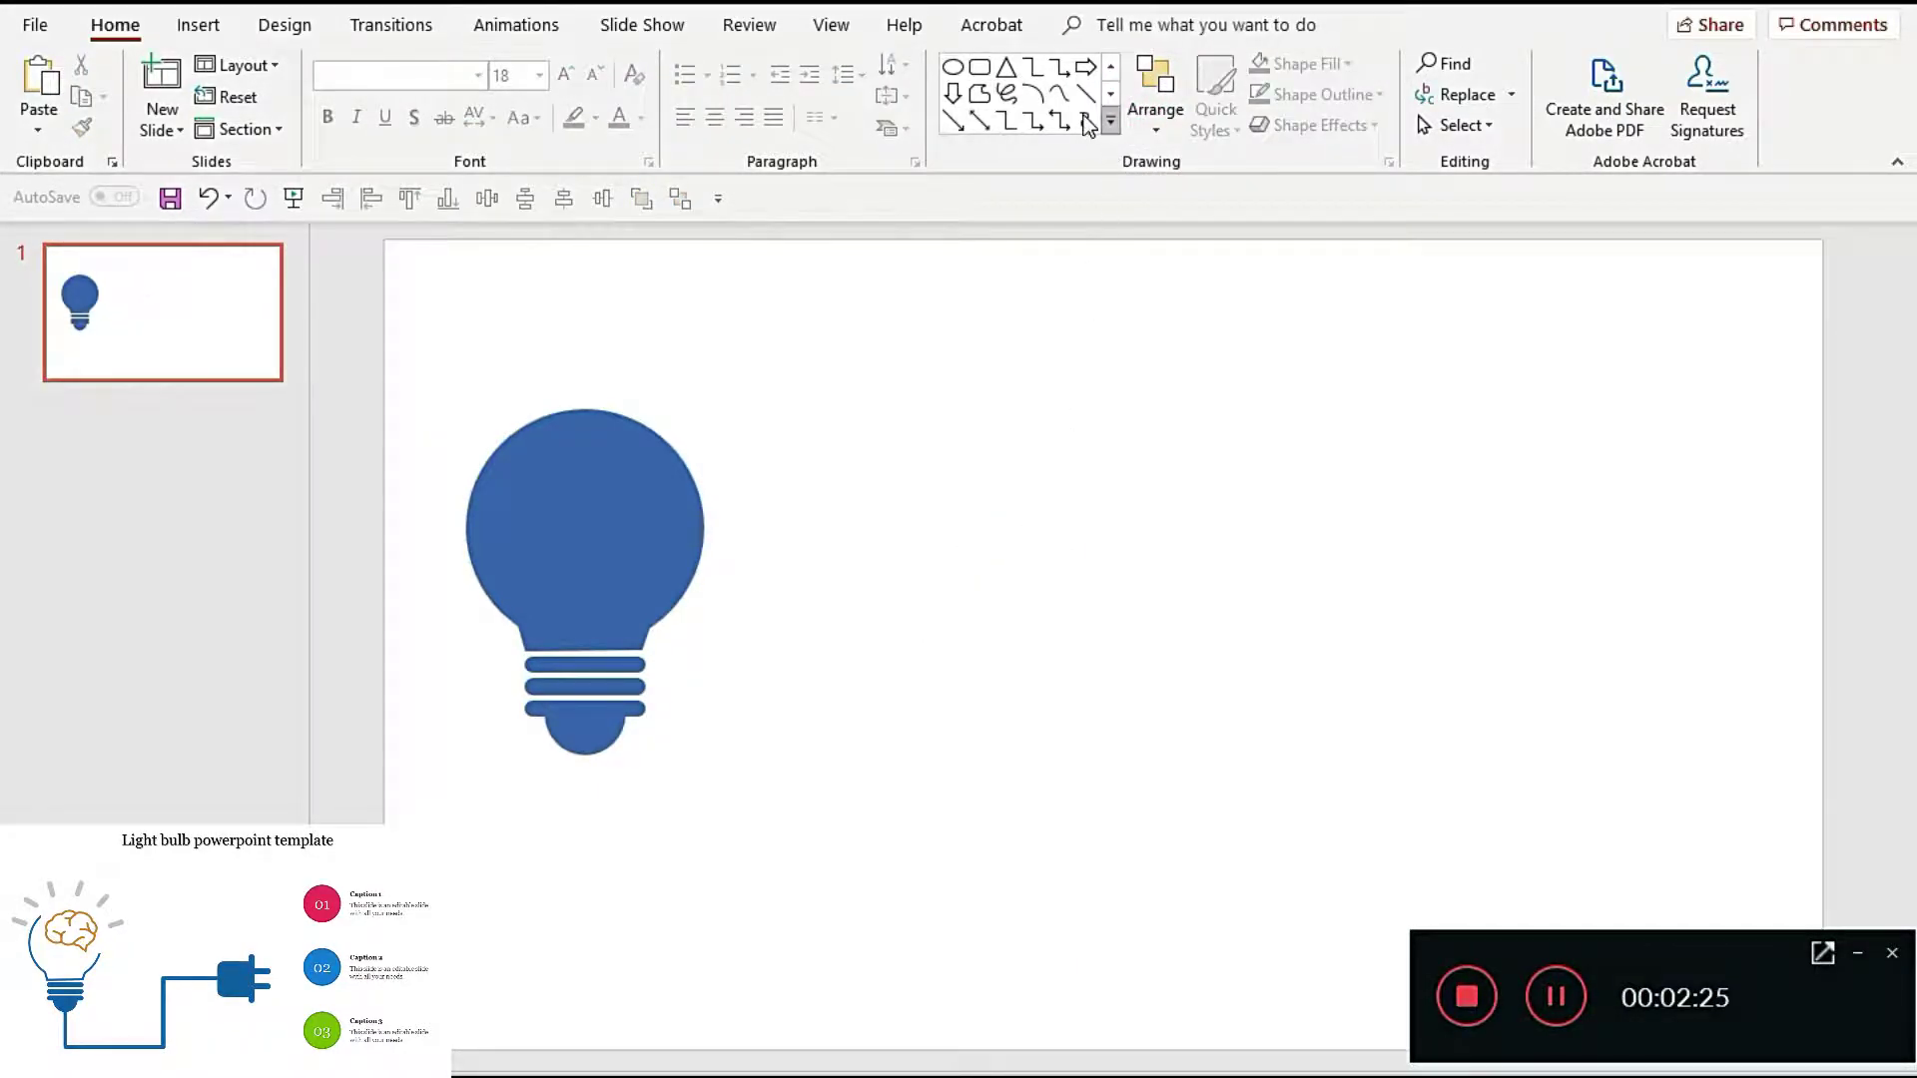
click(974, 551)
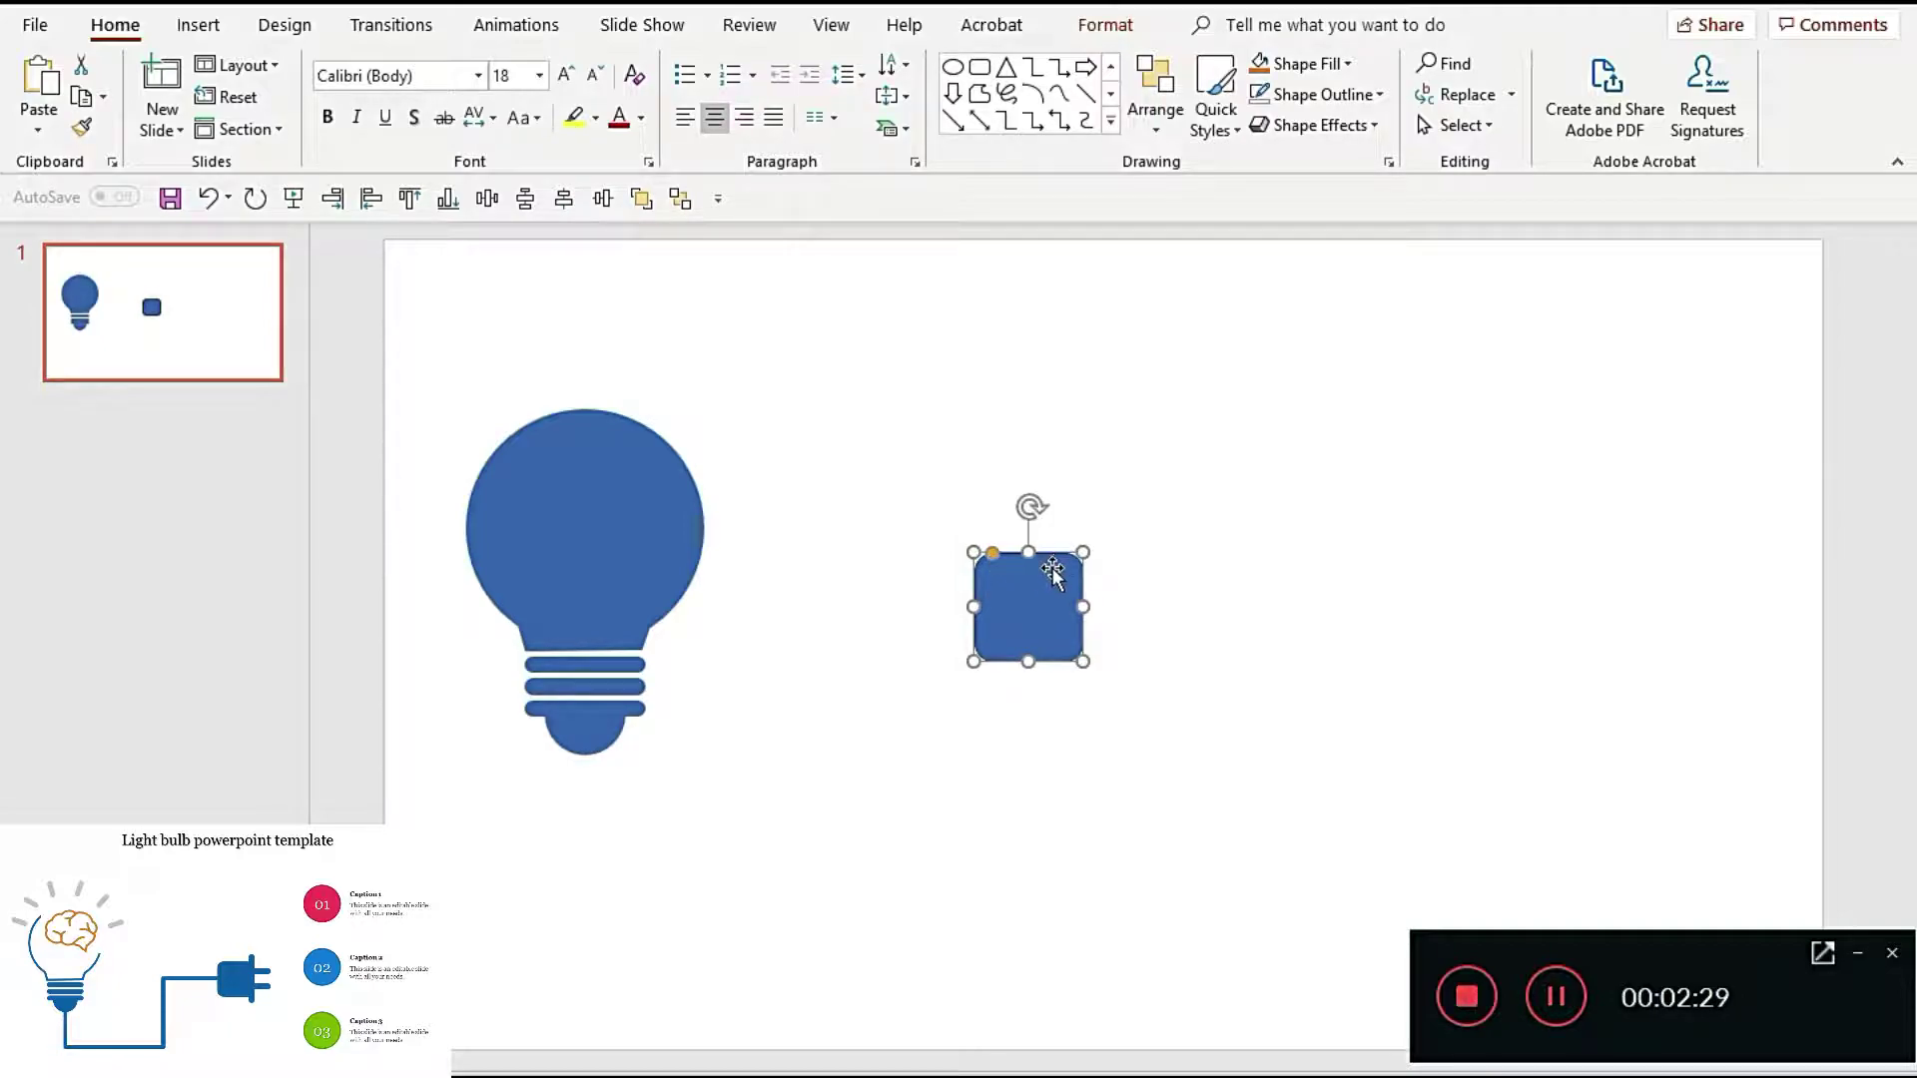
click(1066, 462)
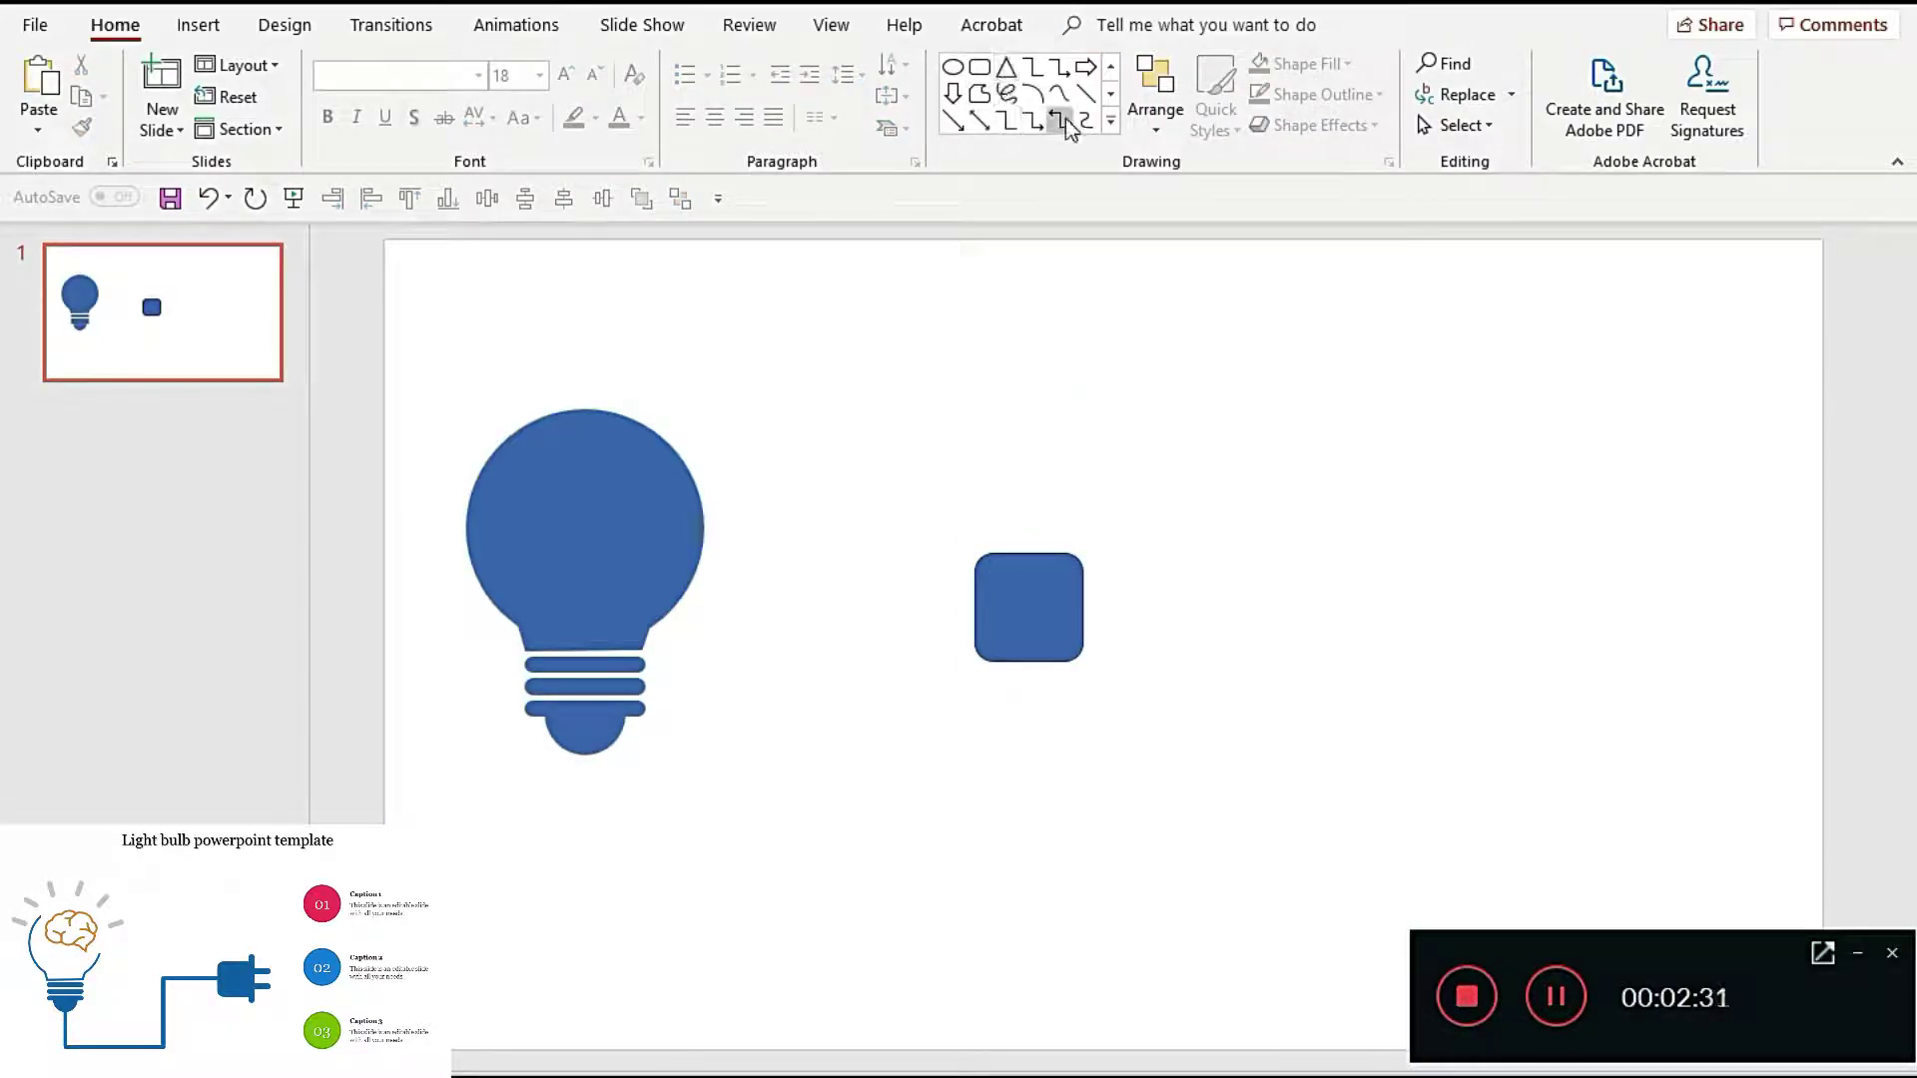
Step: Fragment it with a tall rectangle over its right half and delete the extra pieces
click(1111, 120)
click(954, 236)
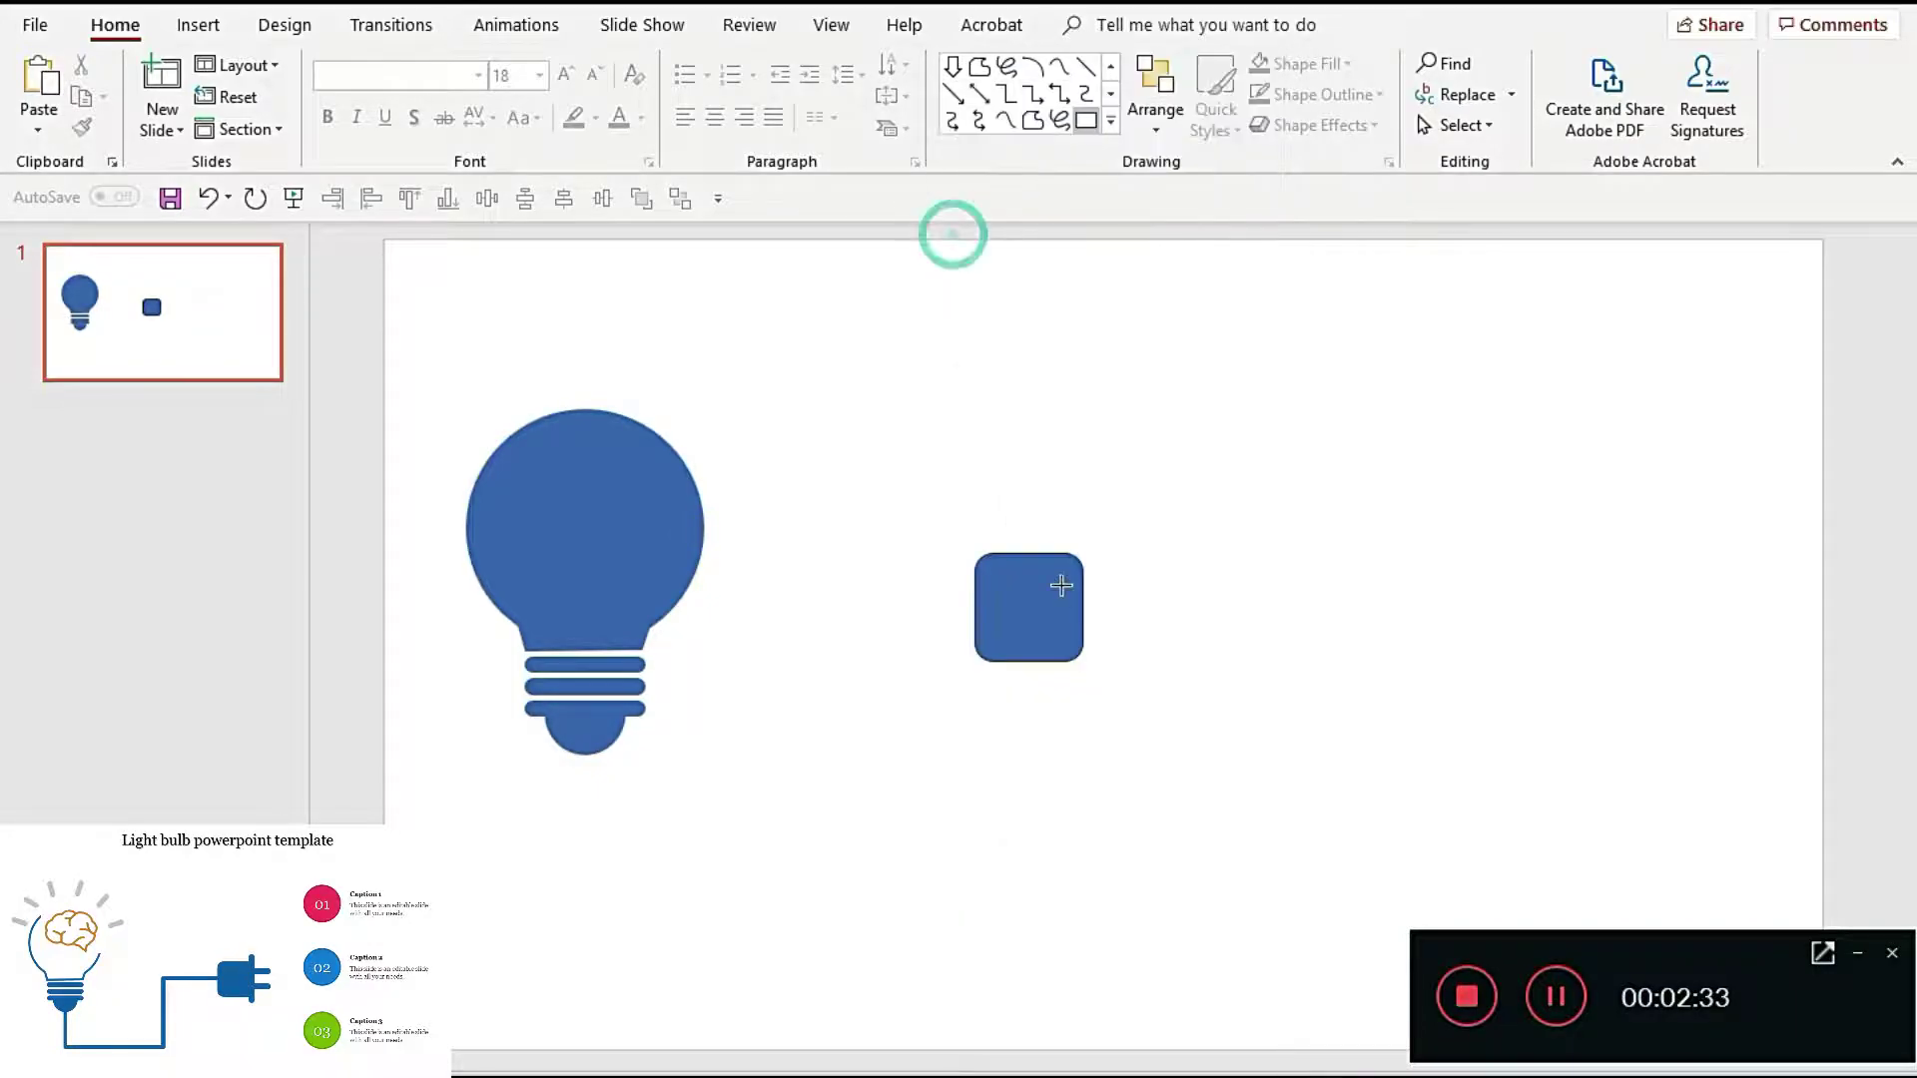
drag(1052, 493, 1209, 786)
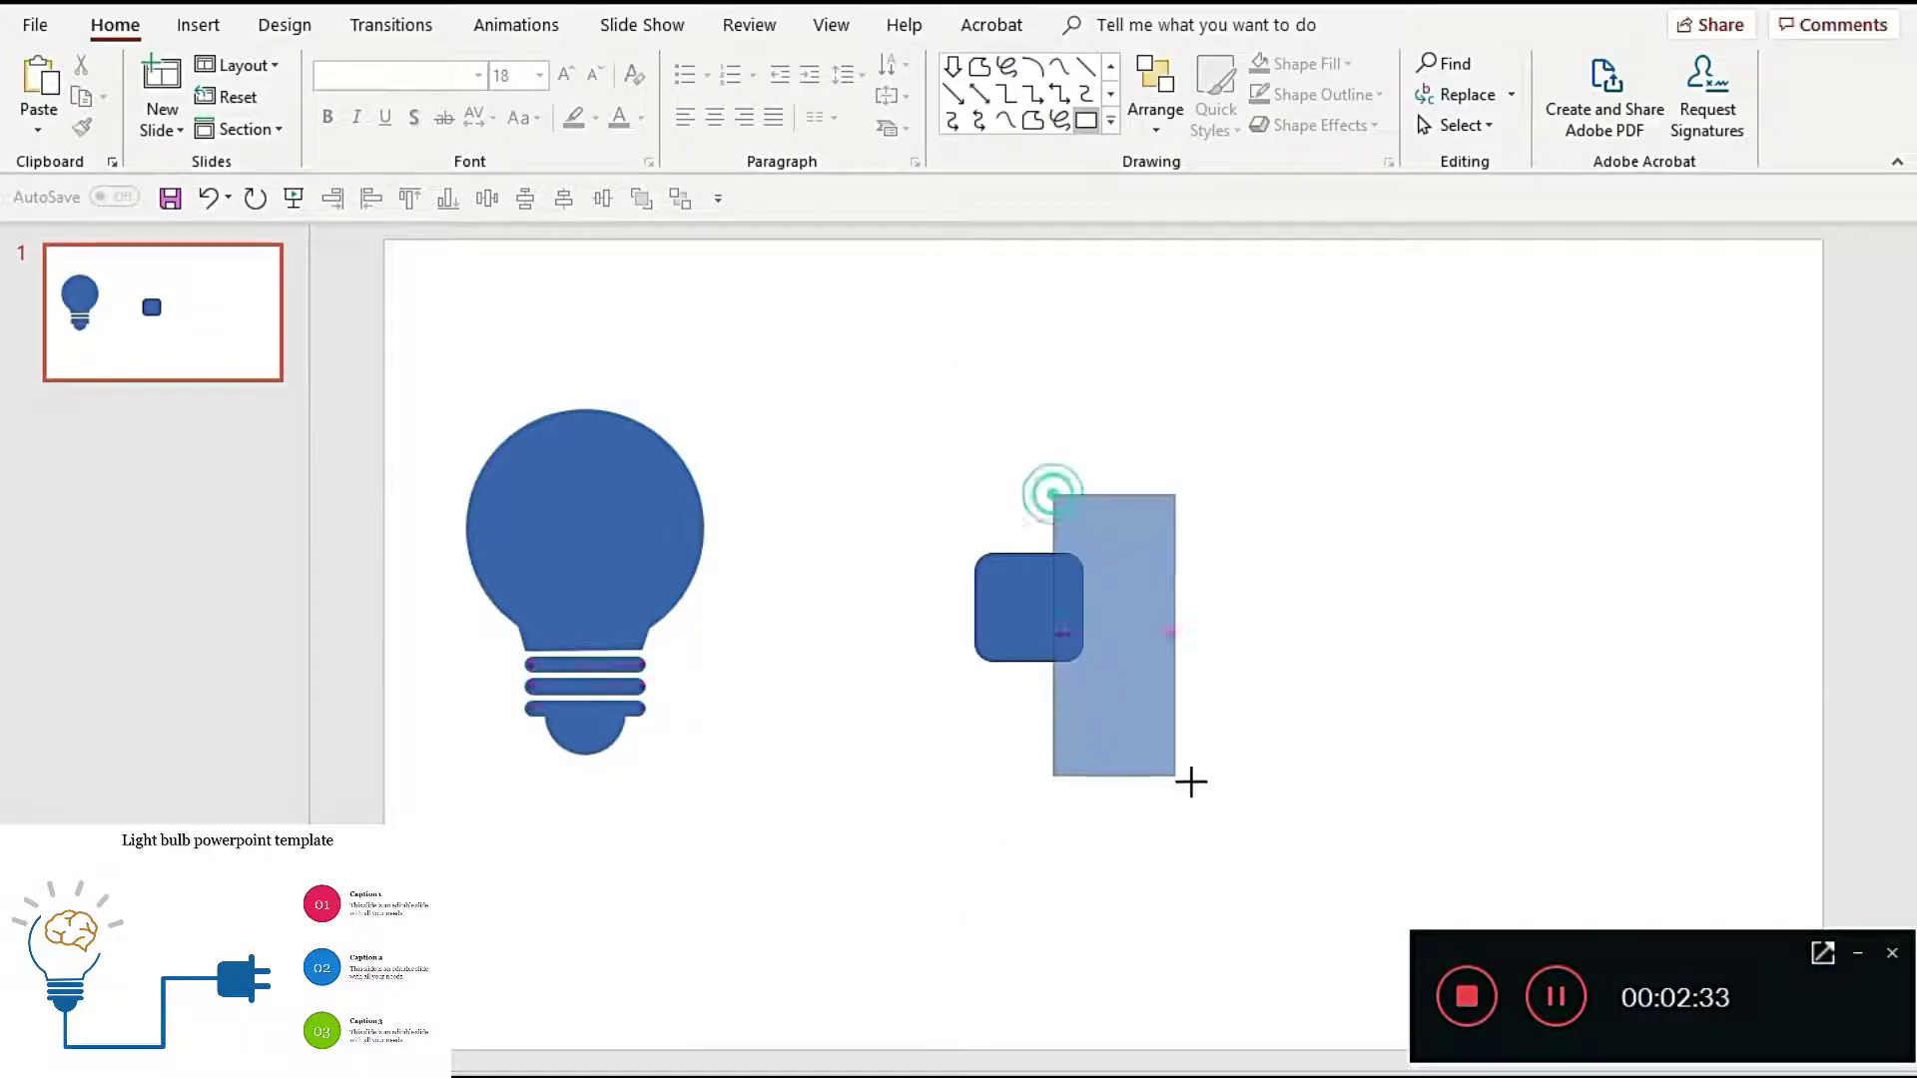
shift+click(1004, 629)
click(1106, 25)
click(272, 134)
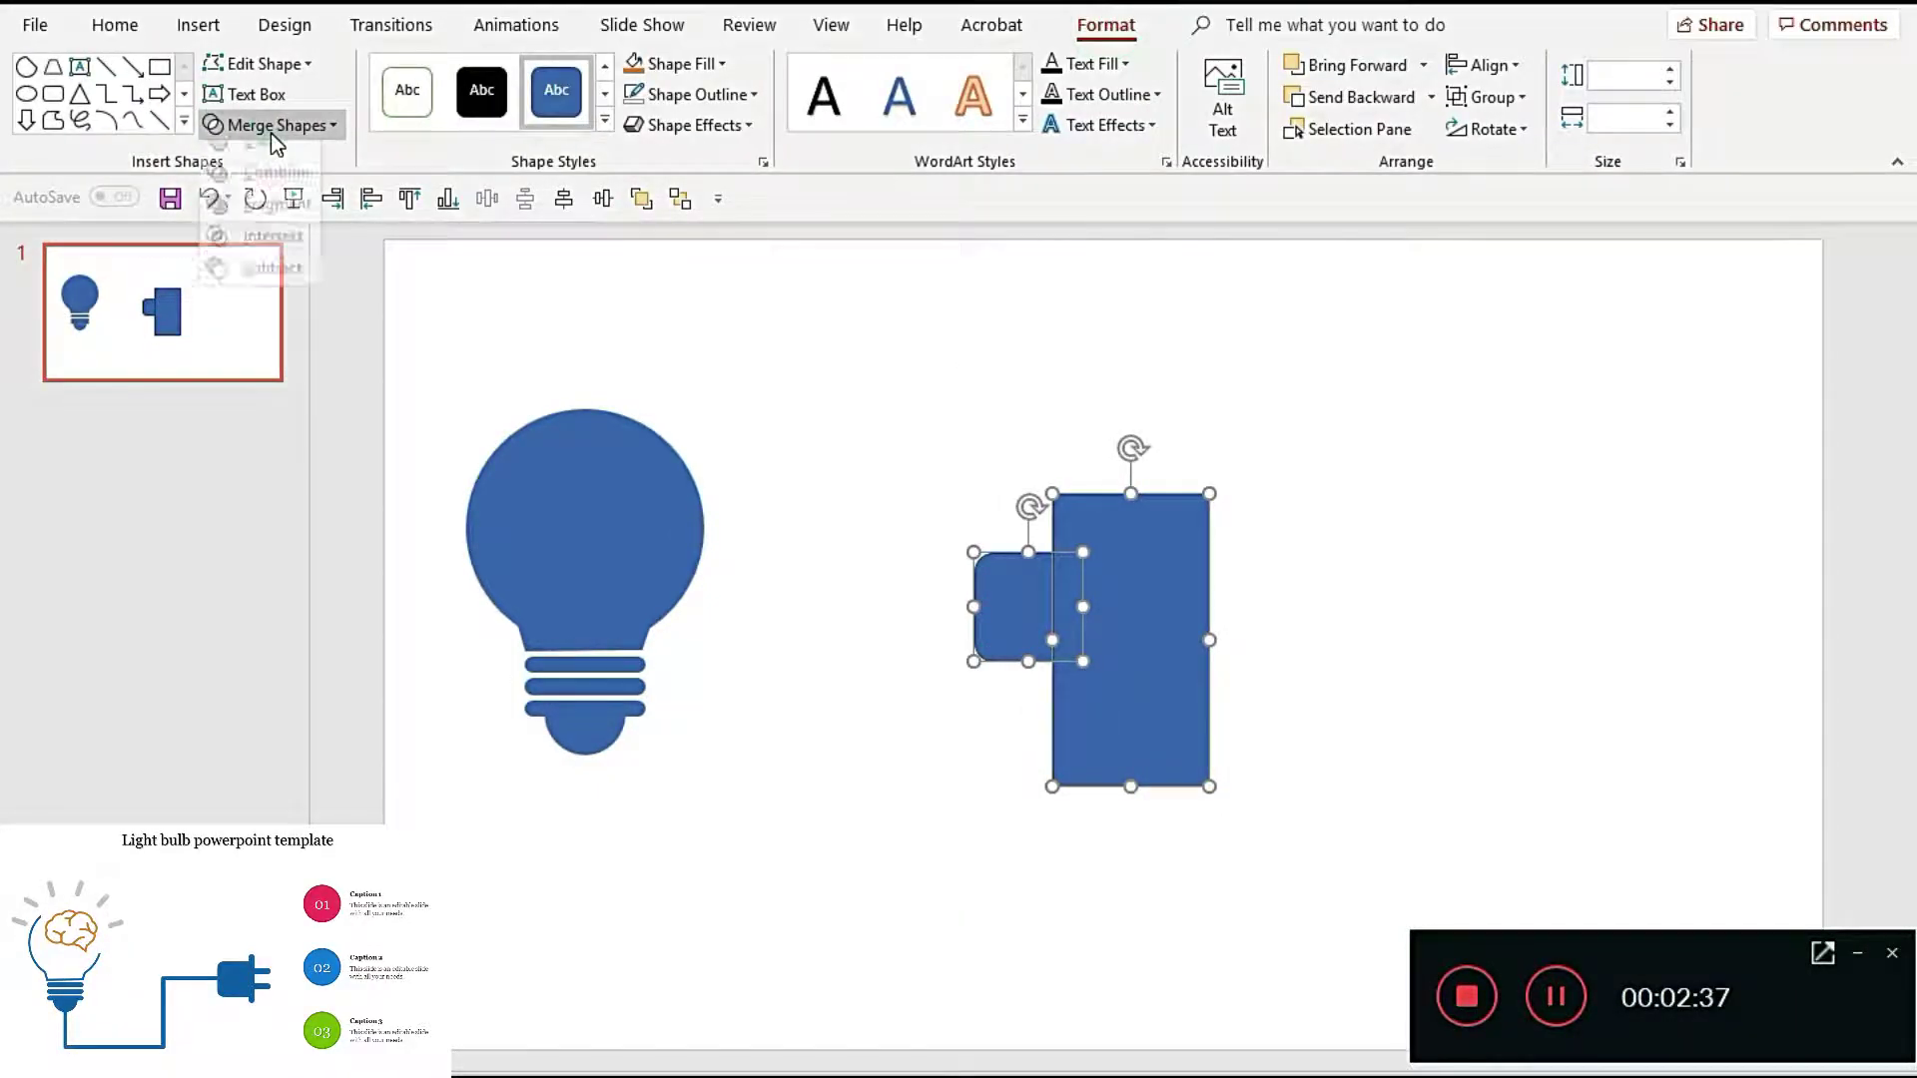
click(283, 210)
click(983, 574)
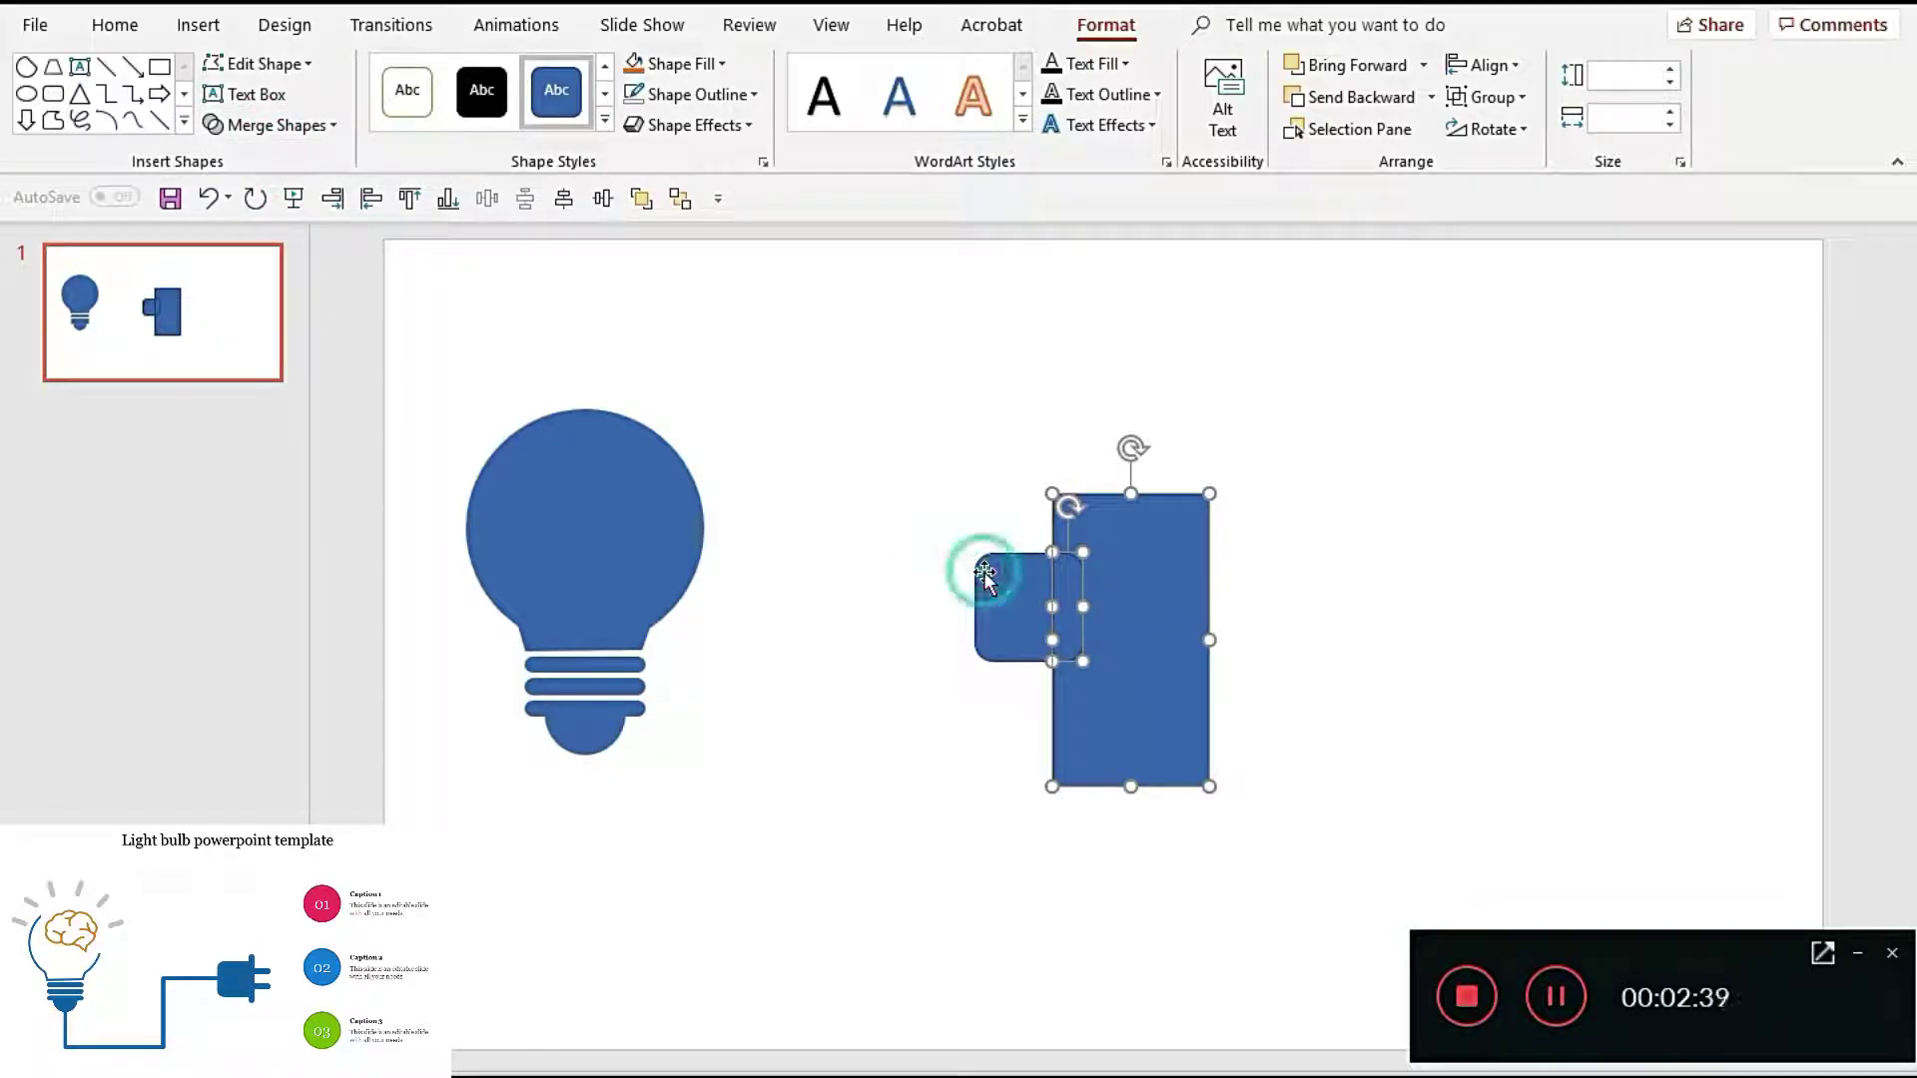
key(Delete)
Step: Resize the remaining rounded piece to 1.1" × 1.1"
click(1009, 633)
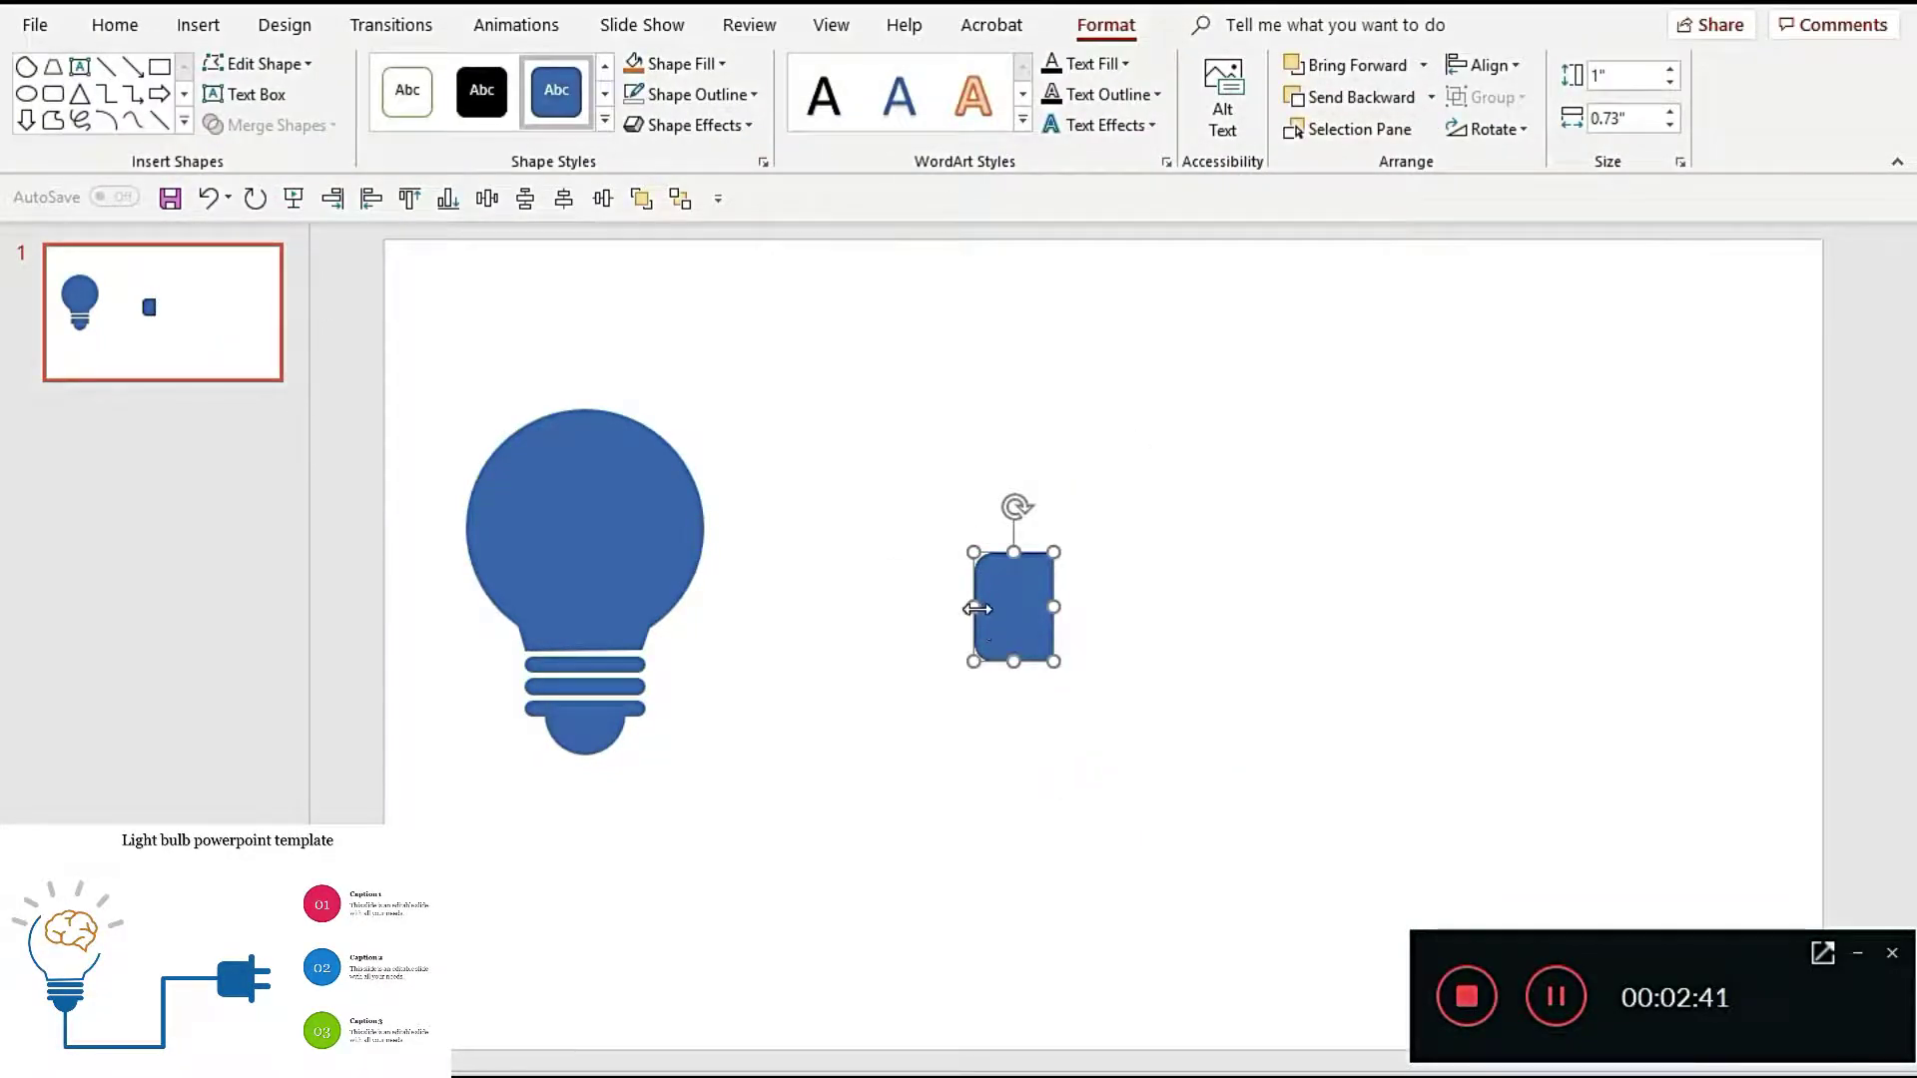
drag(975, 609, 944, 608)
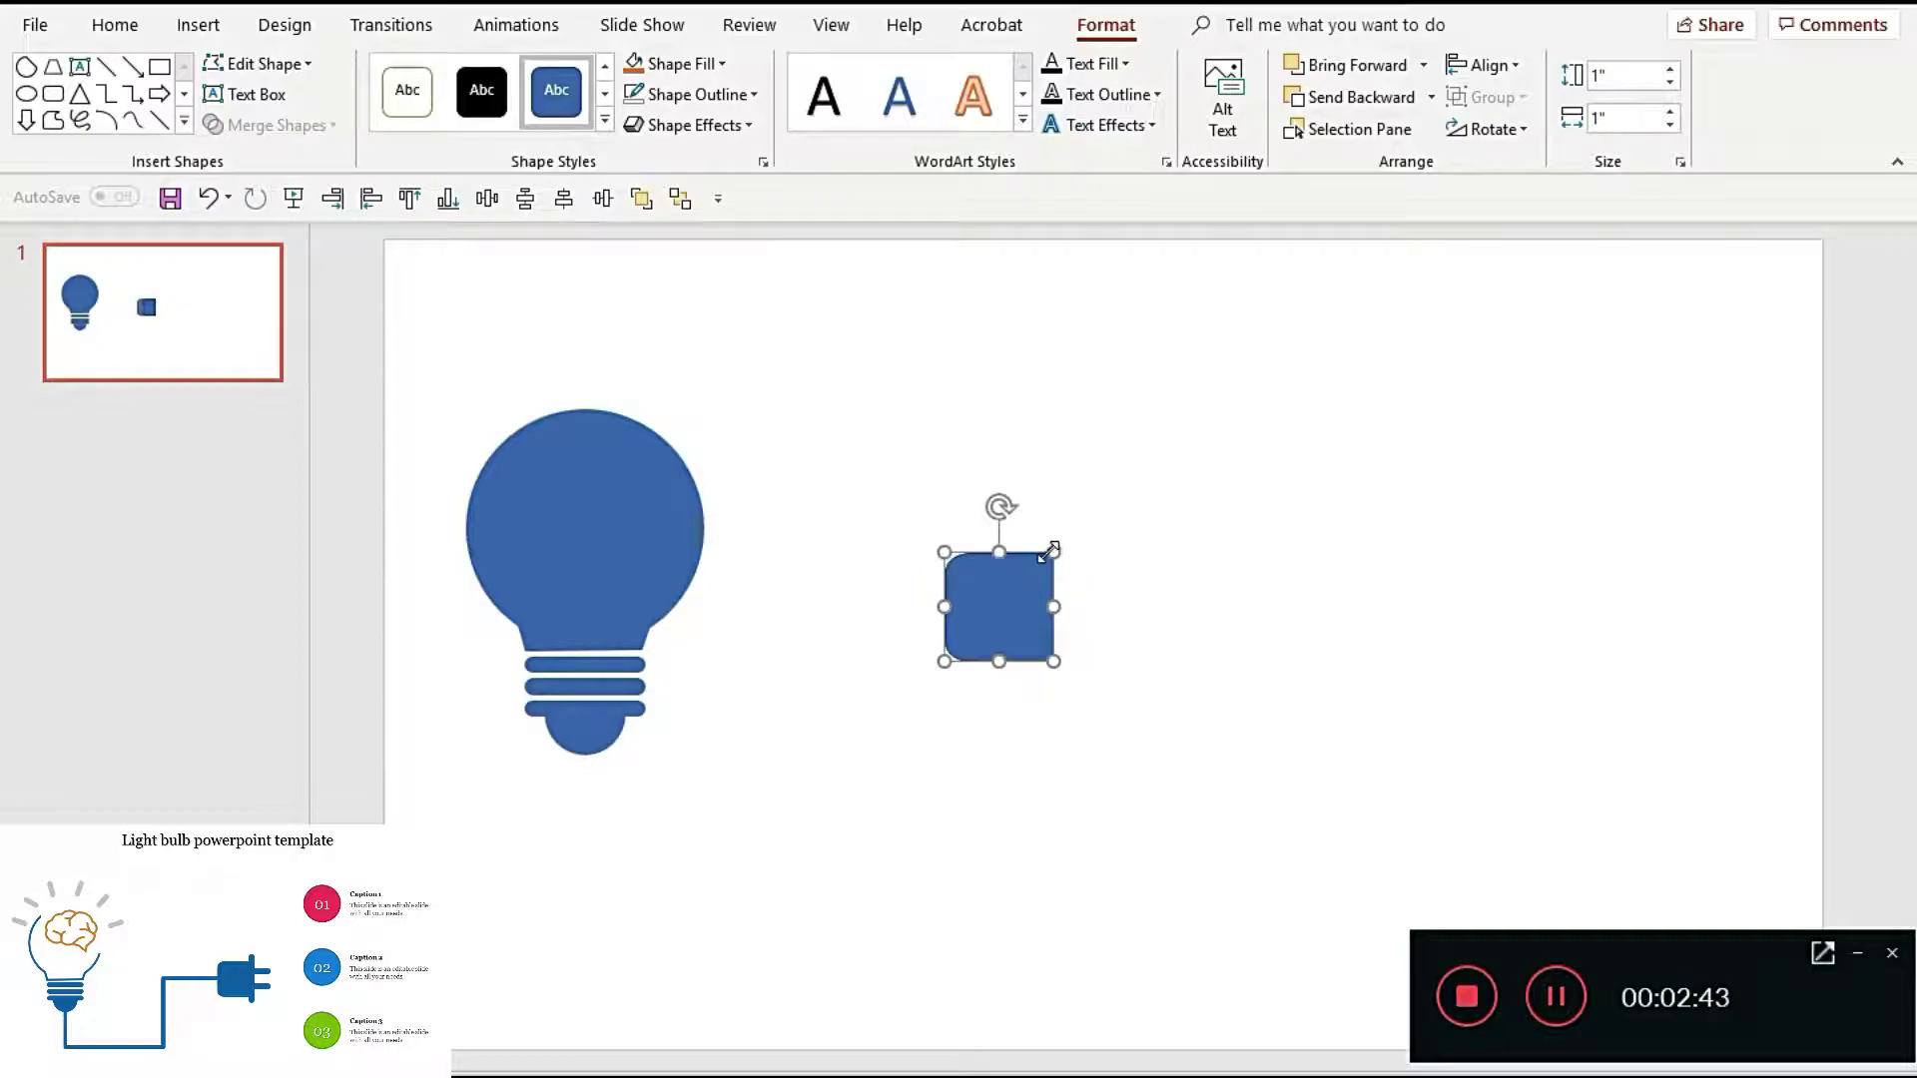
drag(1053, 546, 1060, 547)
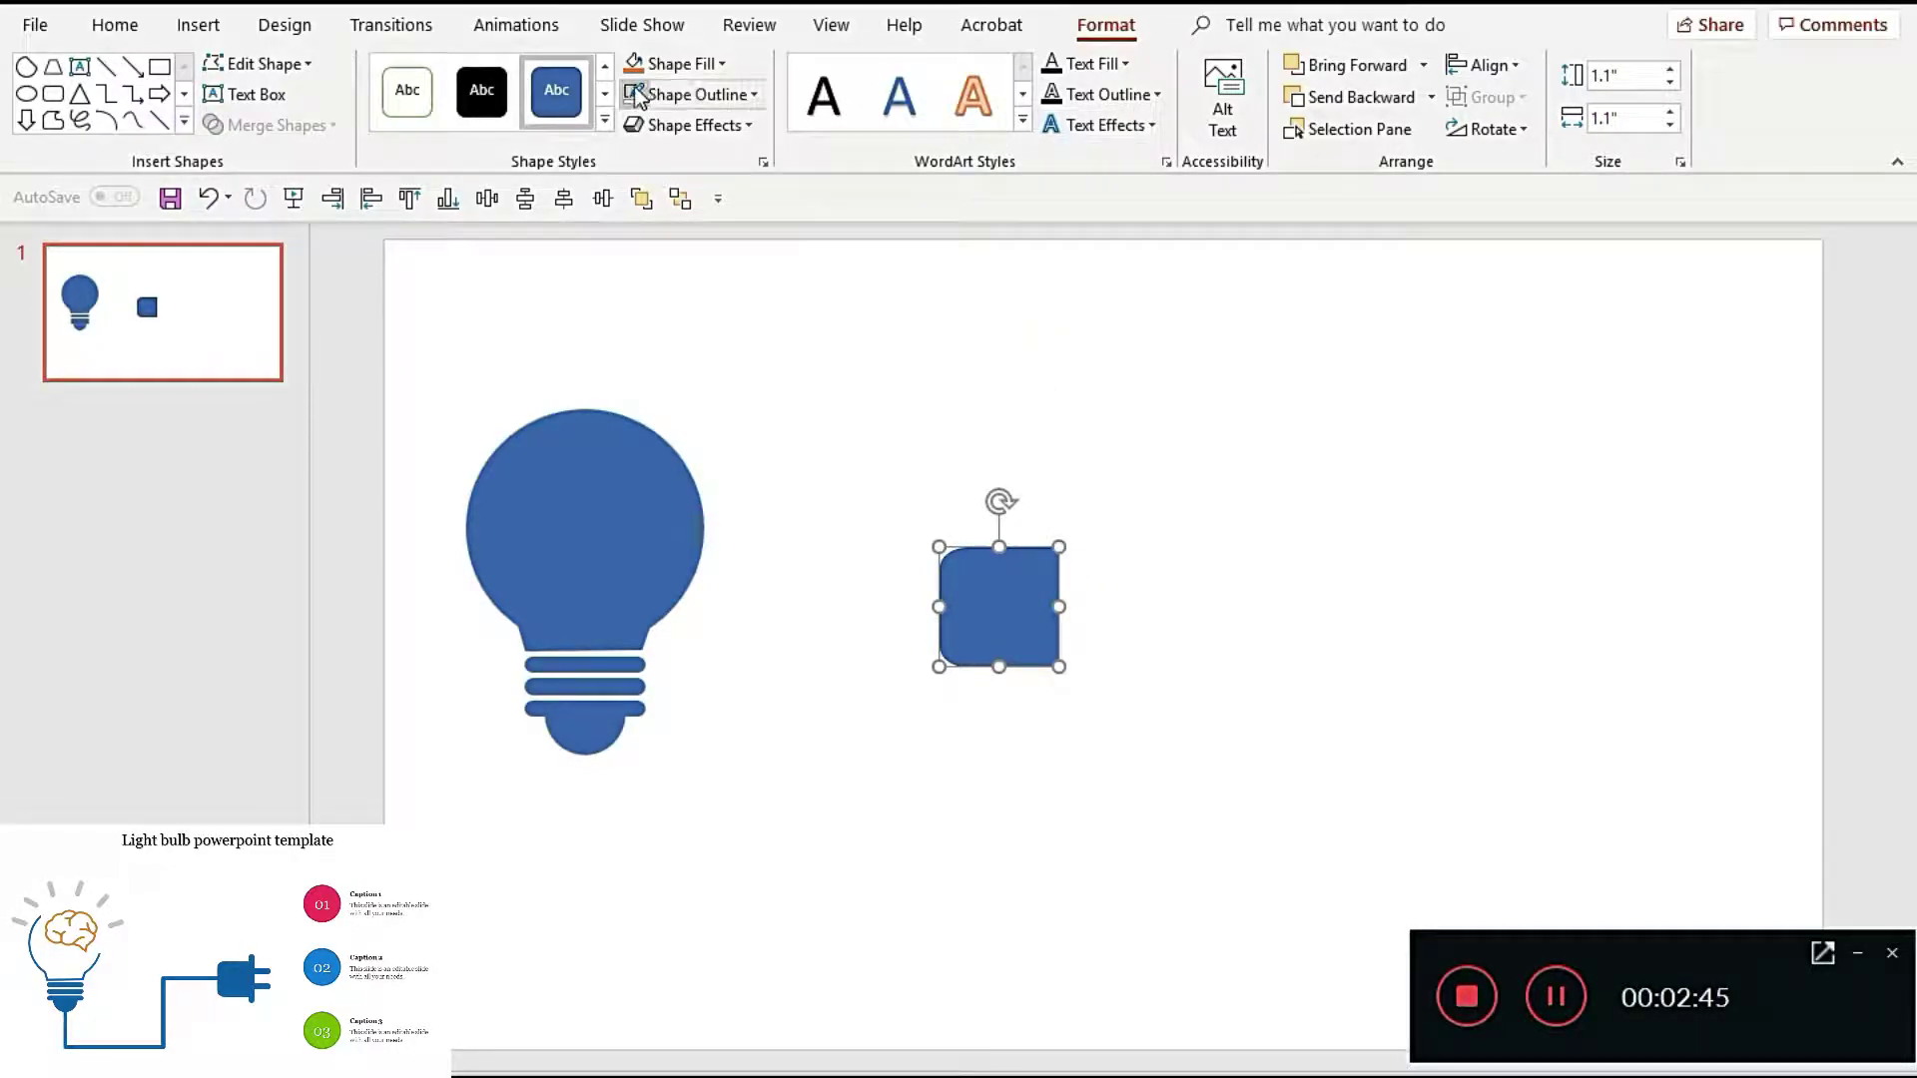
click(1050, 409)
Step: Copy the bulb's top stripe as a taller vertical bar against the plug's flat side
click(618, 679)
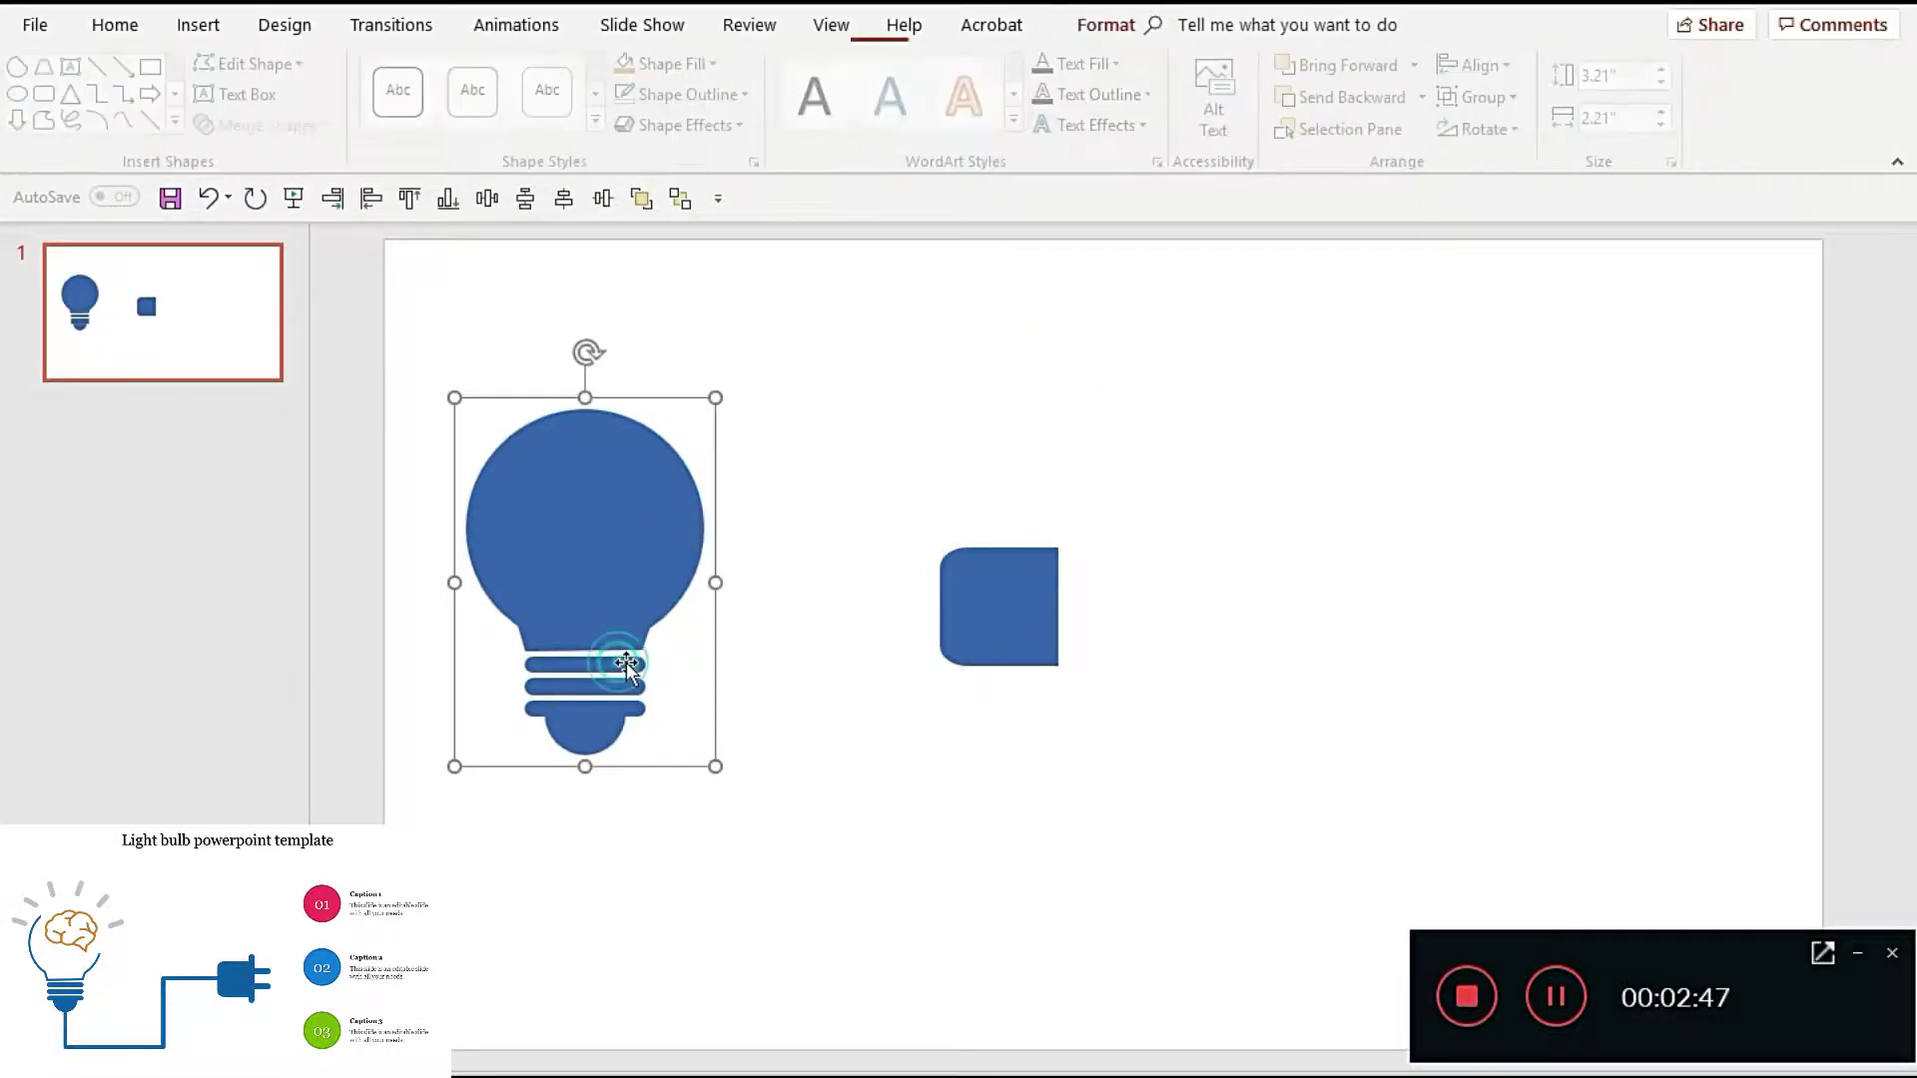
click(626, 662)
mouse_move(631, 666)
mouse_down()
mouse_move(932, 684)
mouse_move(1076, 636)
mouse_up()
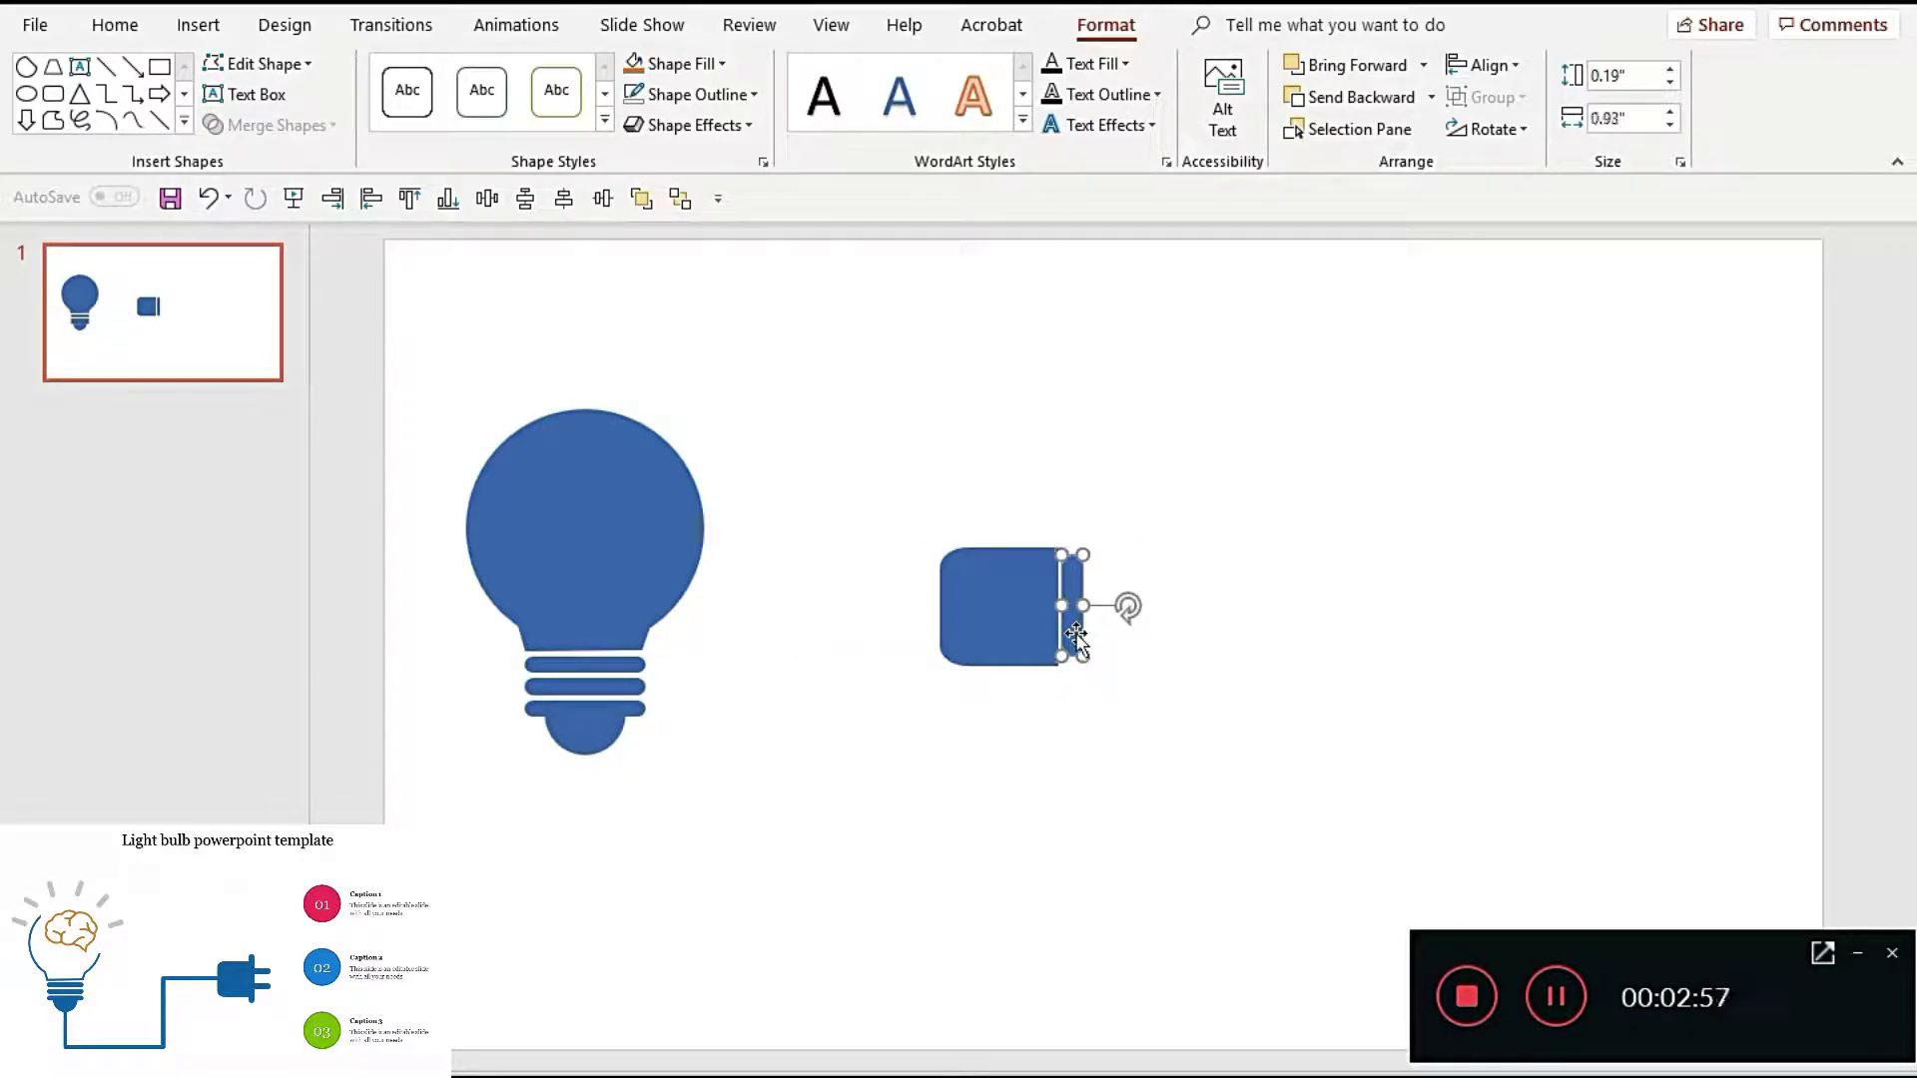
key(shift+Right)
key(shift+Right)
key(shift+Right)
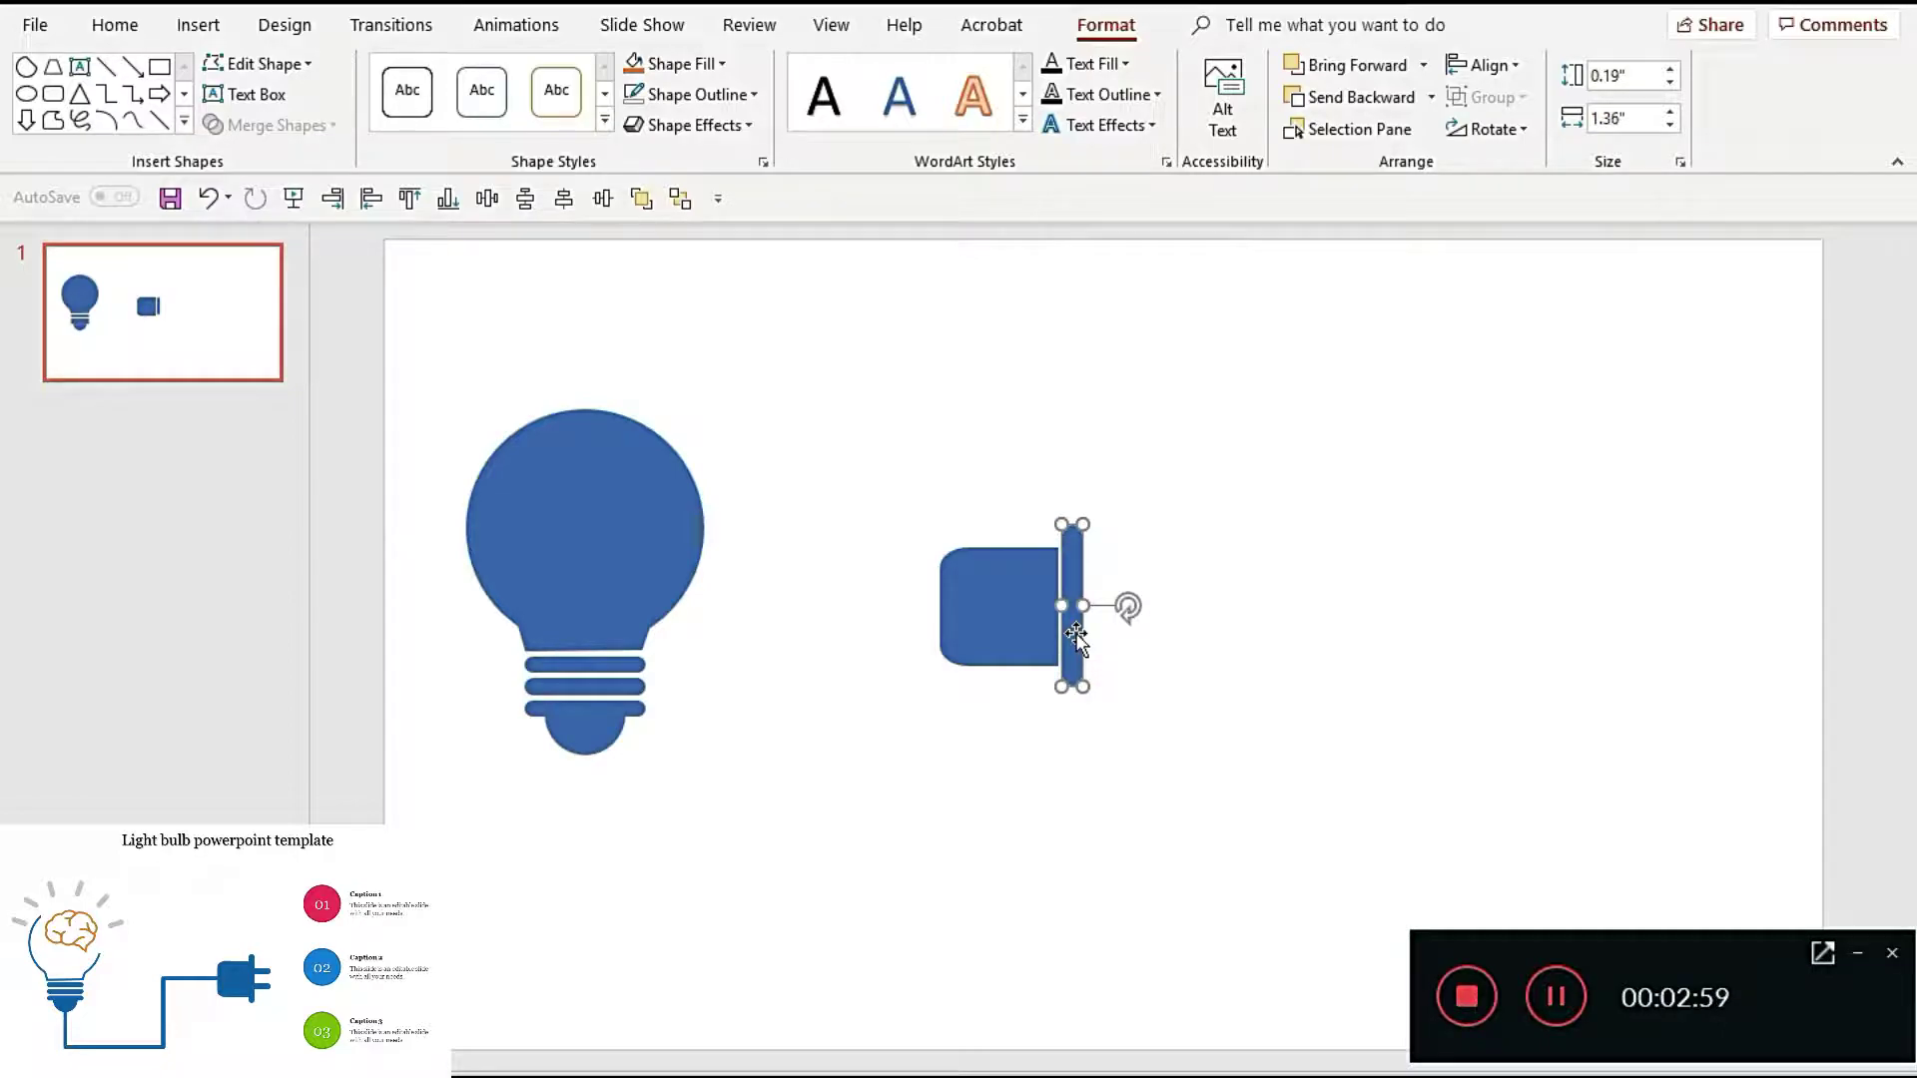
key(Left)
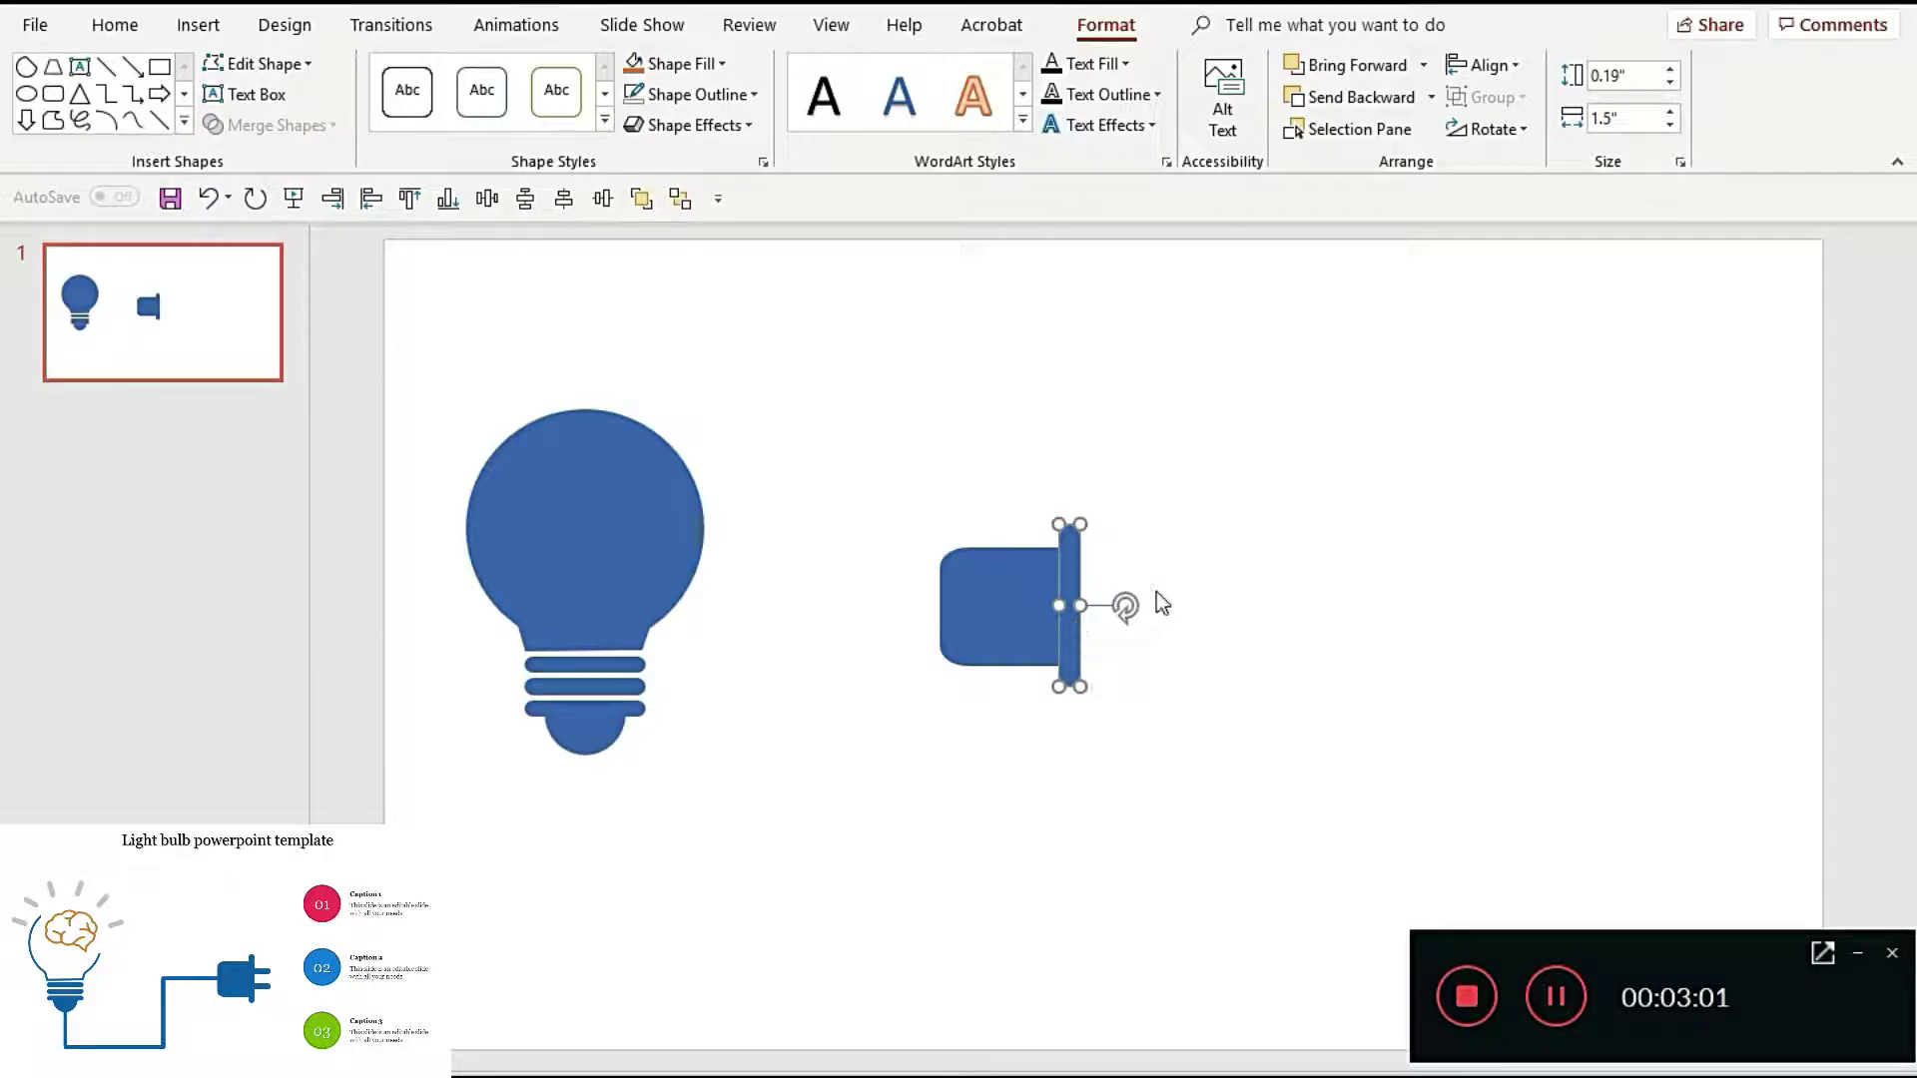
click(1160, 595)
Step: Duplicate the stripe, turn it horizontal, and shorten it into a prong at the plug's top
click(1066, 633)
drag(1068, 639, 1118, 639)
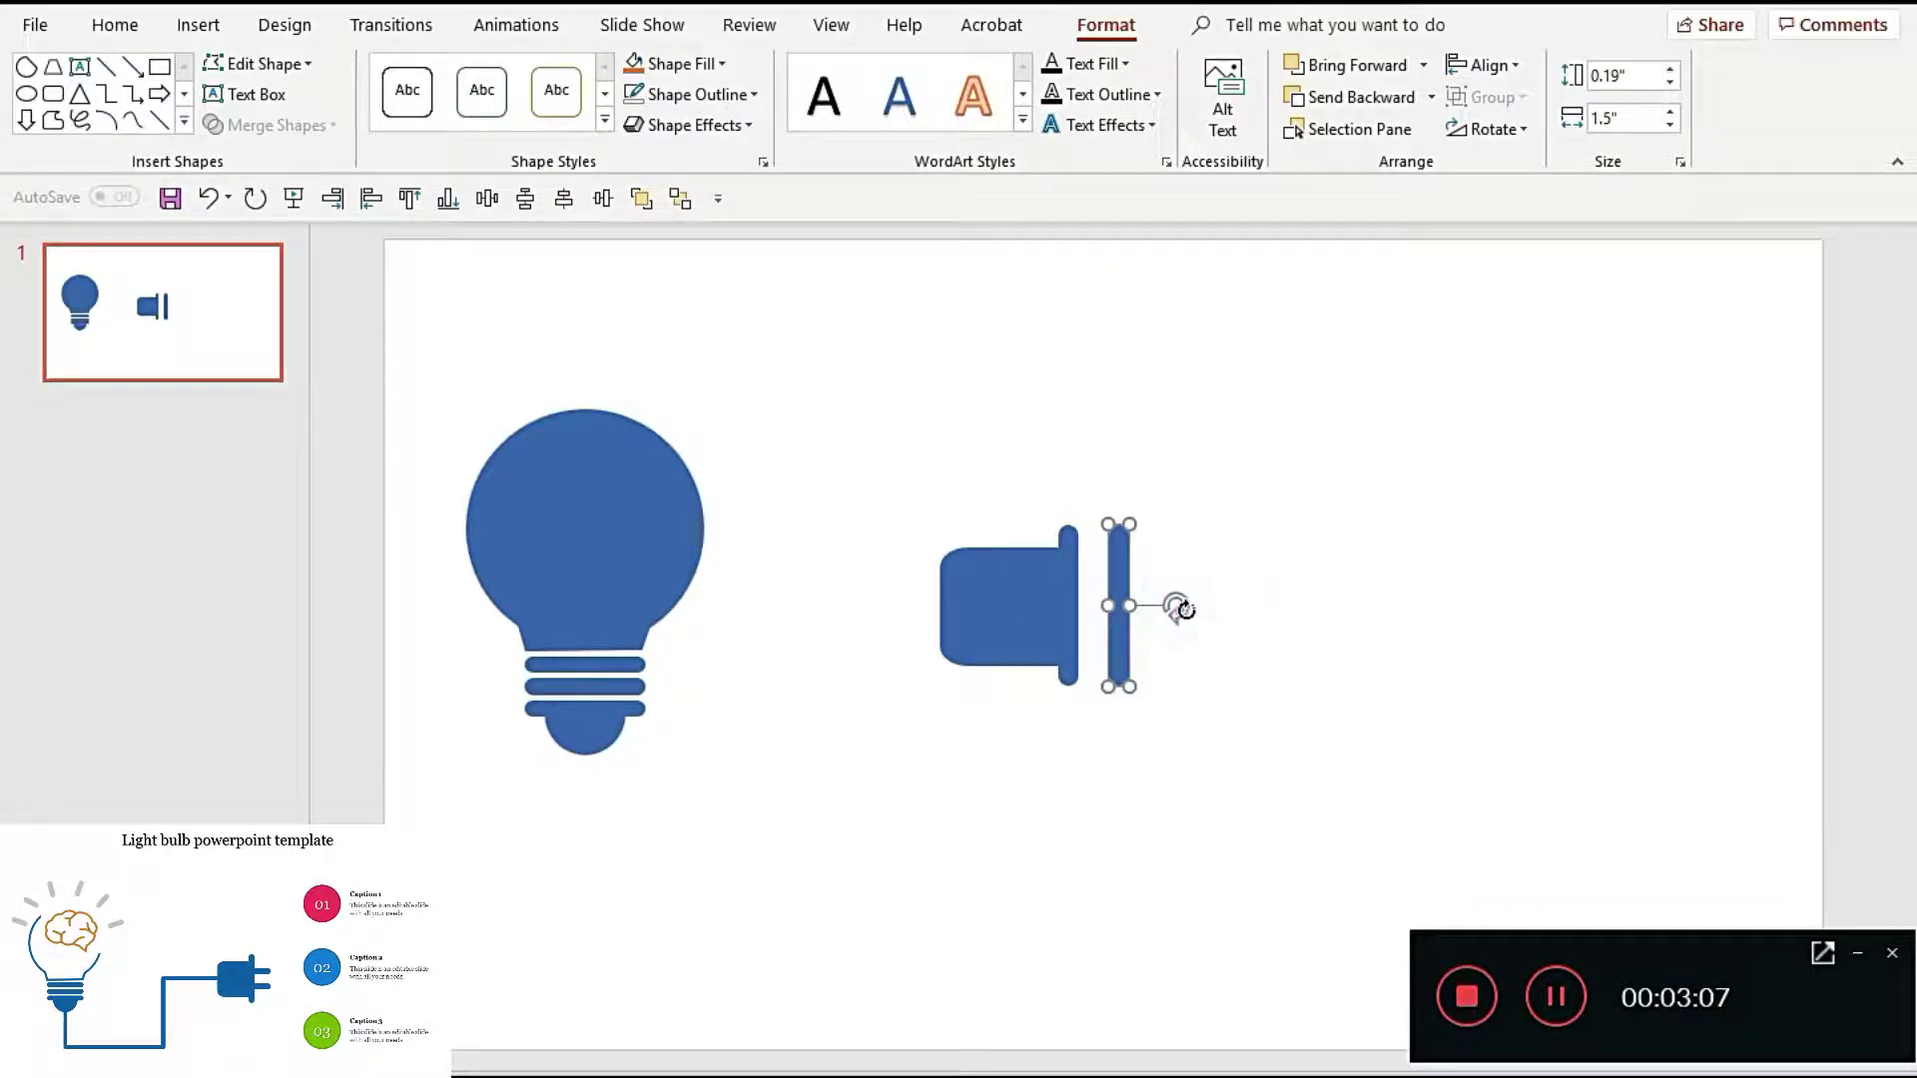
drag(1184, 608, 1186, 595)
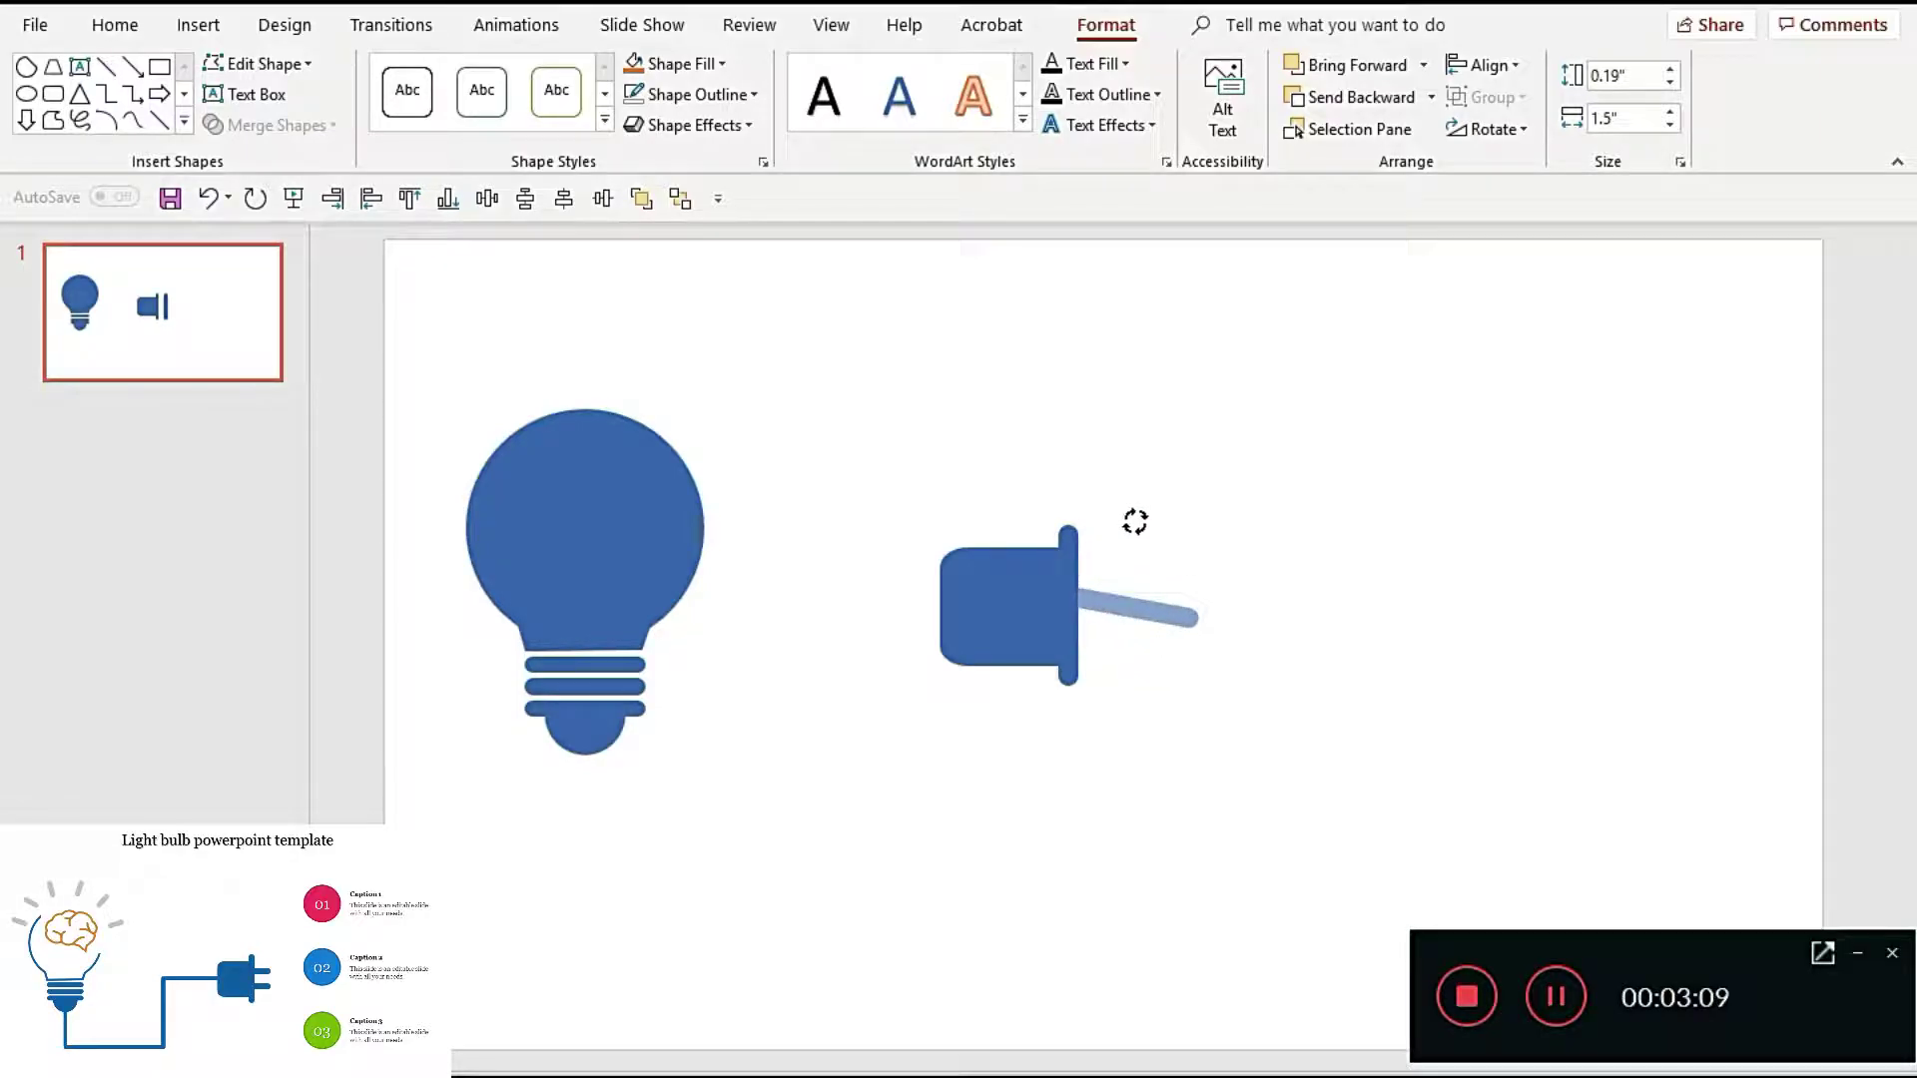
drag(1164, 529, 1125, 522)
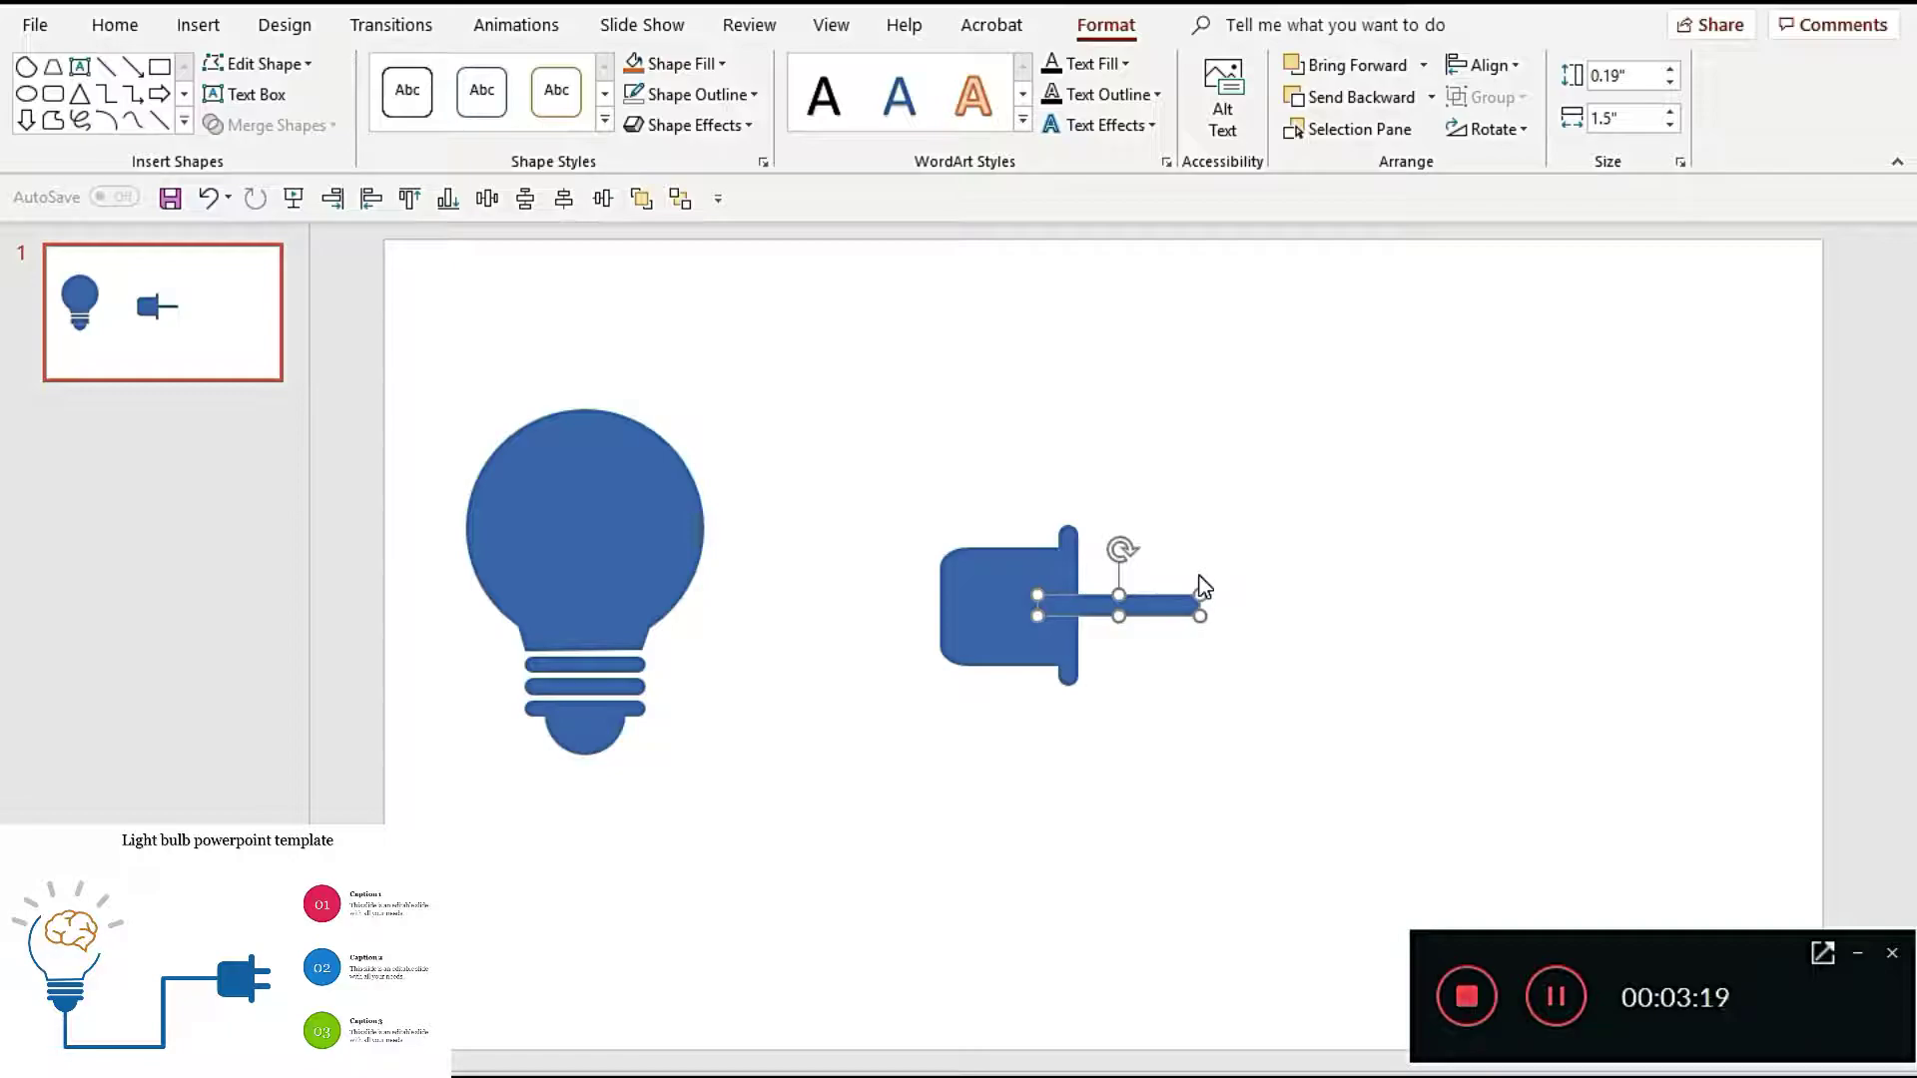
key(shift+Left)
key(shift+Left)
key(shift+Left)
key(shift+Left)
key(shift+Left)
key(shift+Left)
key(shift+Left)
key(shift+Left)
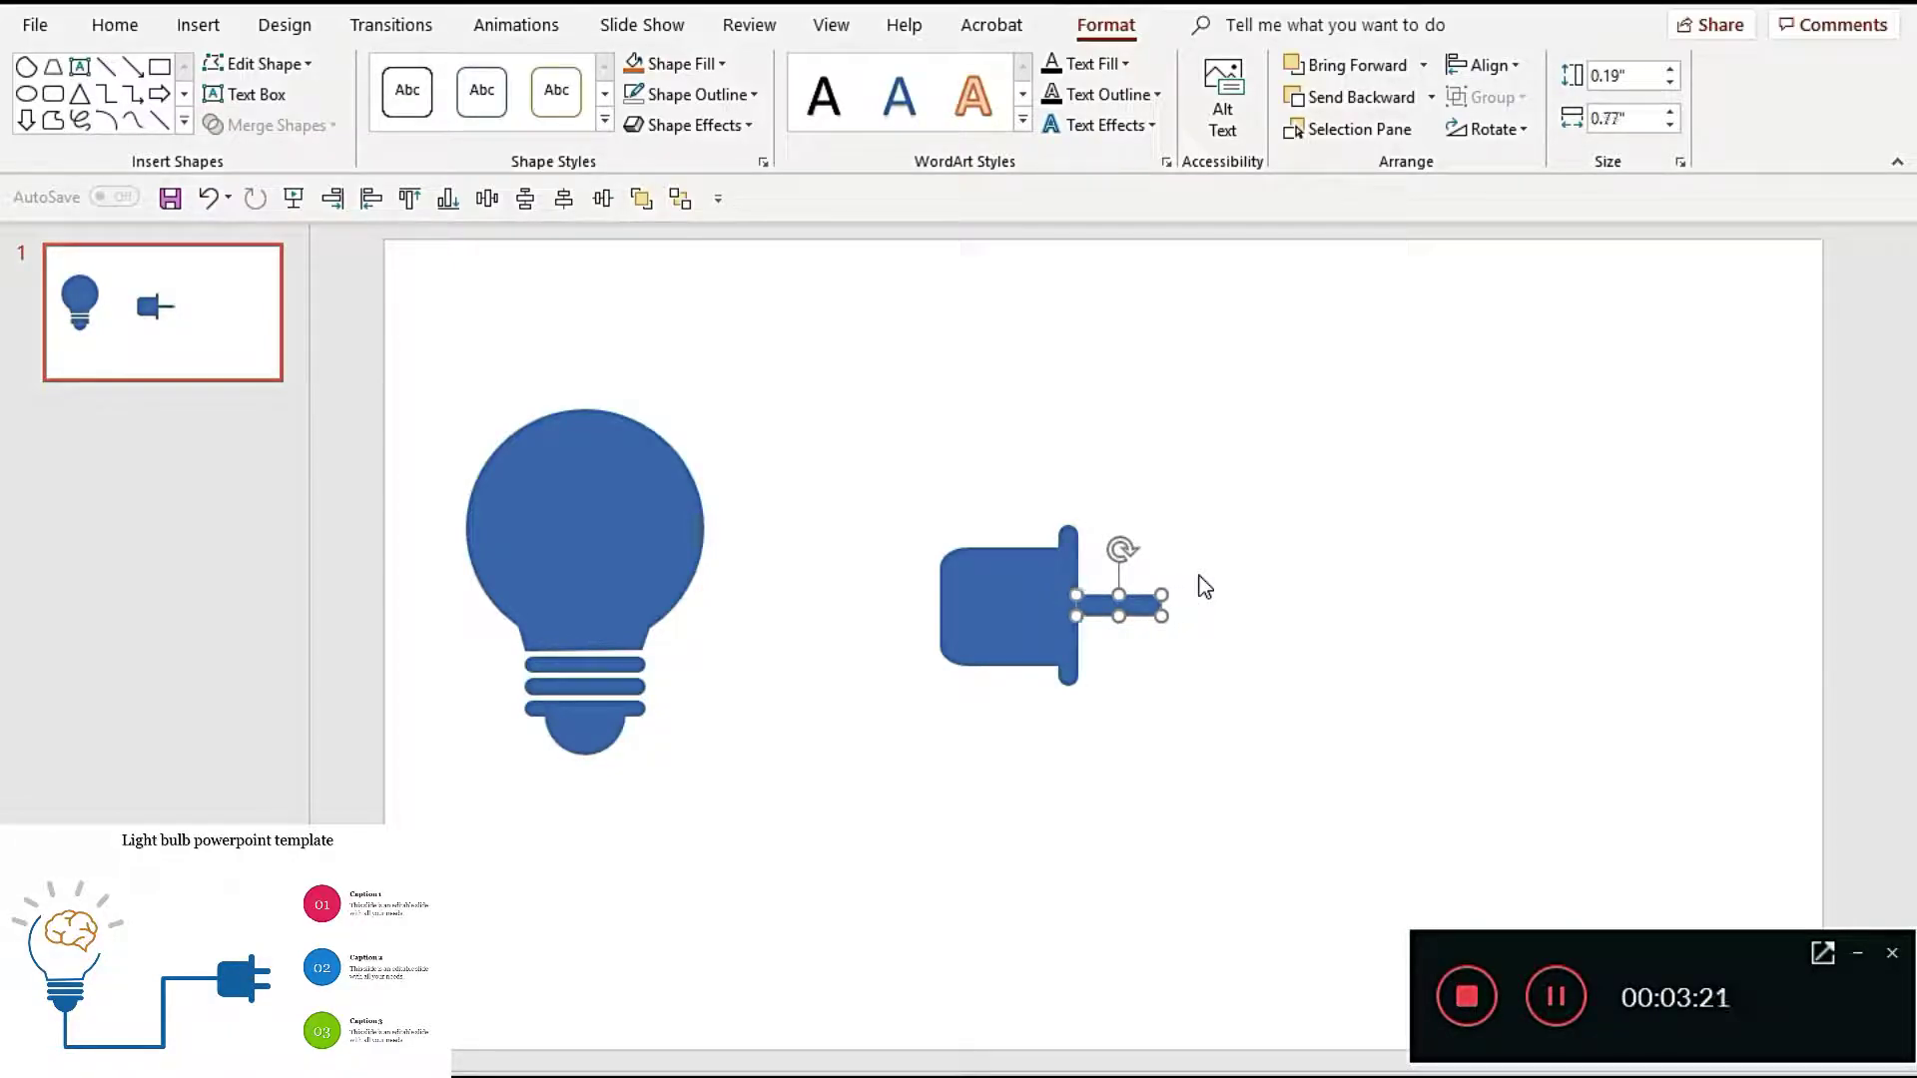
key(shift+Left)
key(shift+Left)
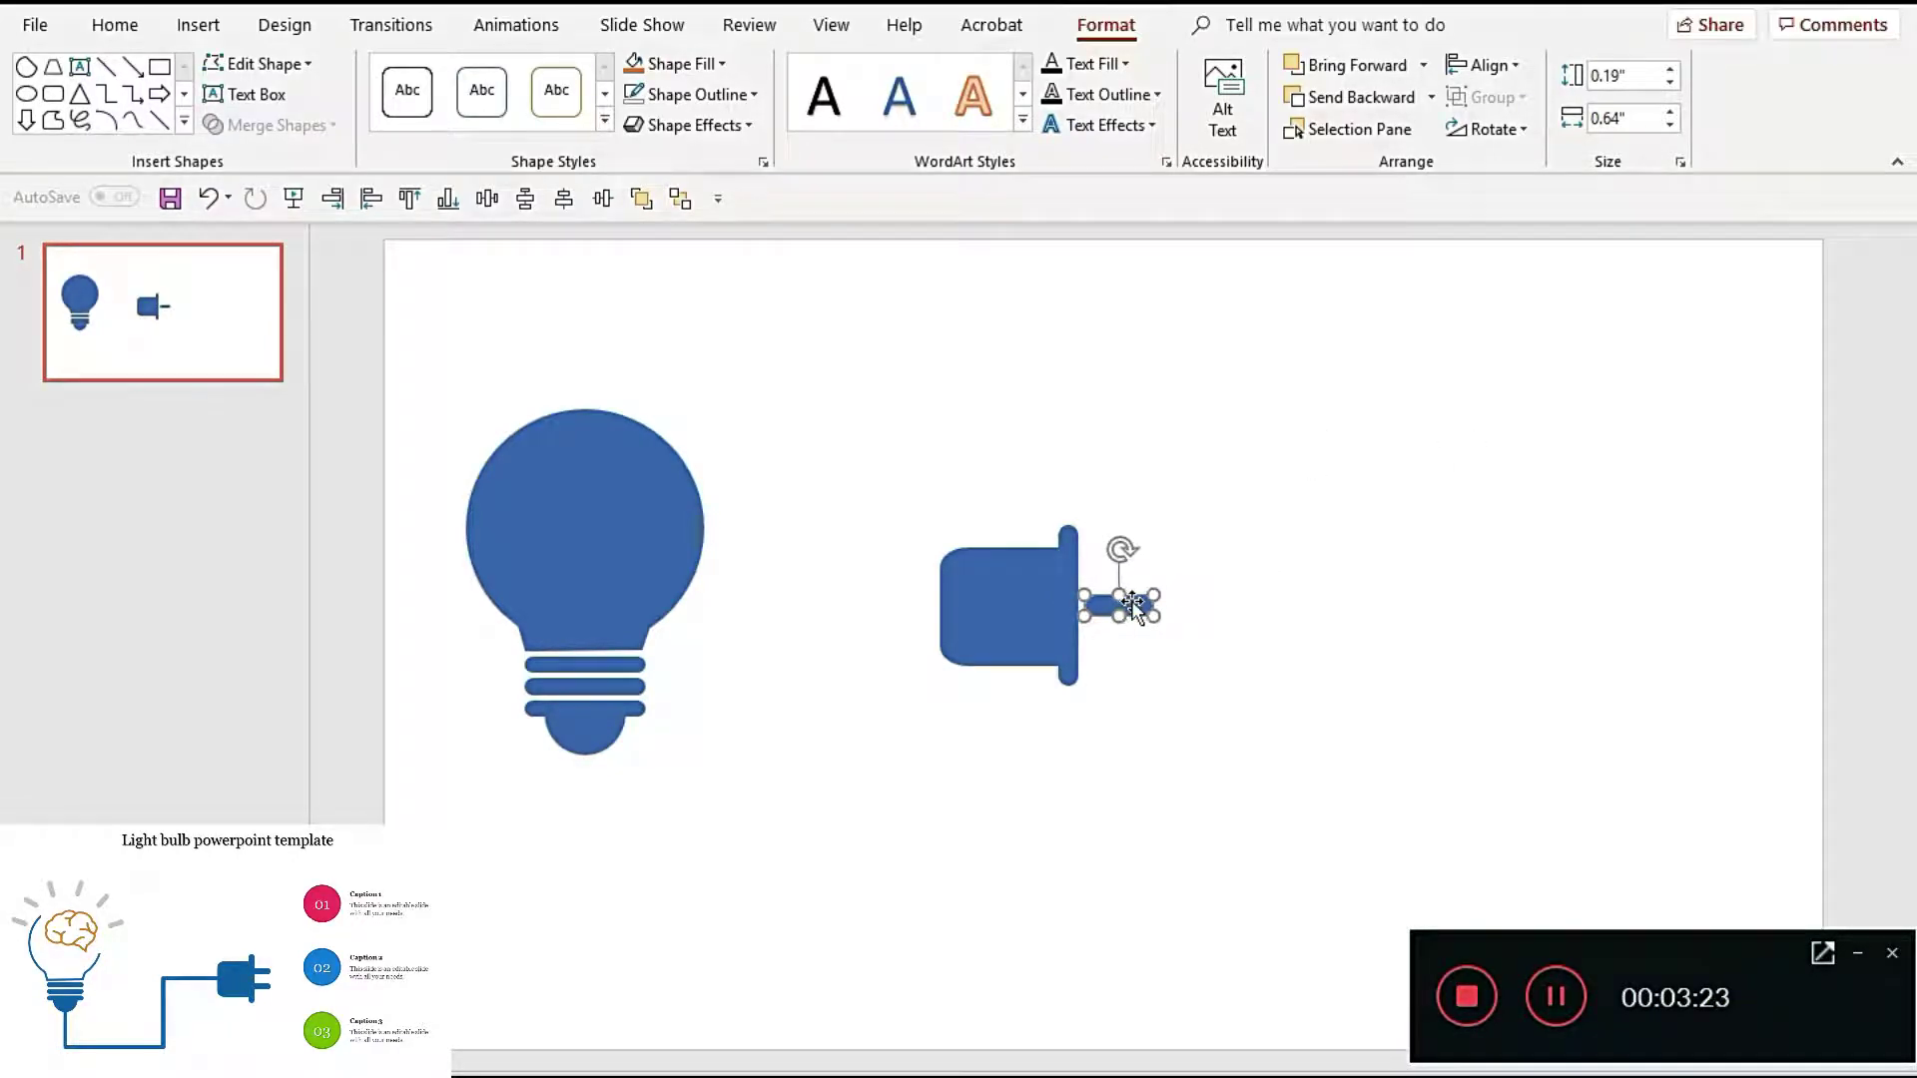
mouse_move(1133, 604)
mouse_down()
mouse_move(1116, 572)
mouse_move(1120, 639)
mouse_up()
Step: Add a second prong below and centre both prongs vertically on the plug's bar
drag(1234, 701, 1071, 529)
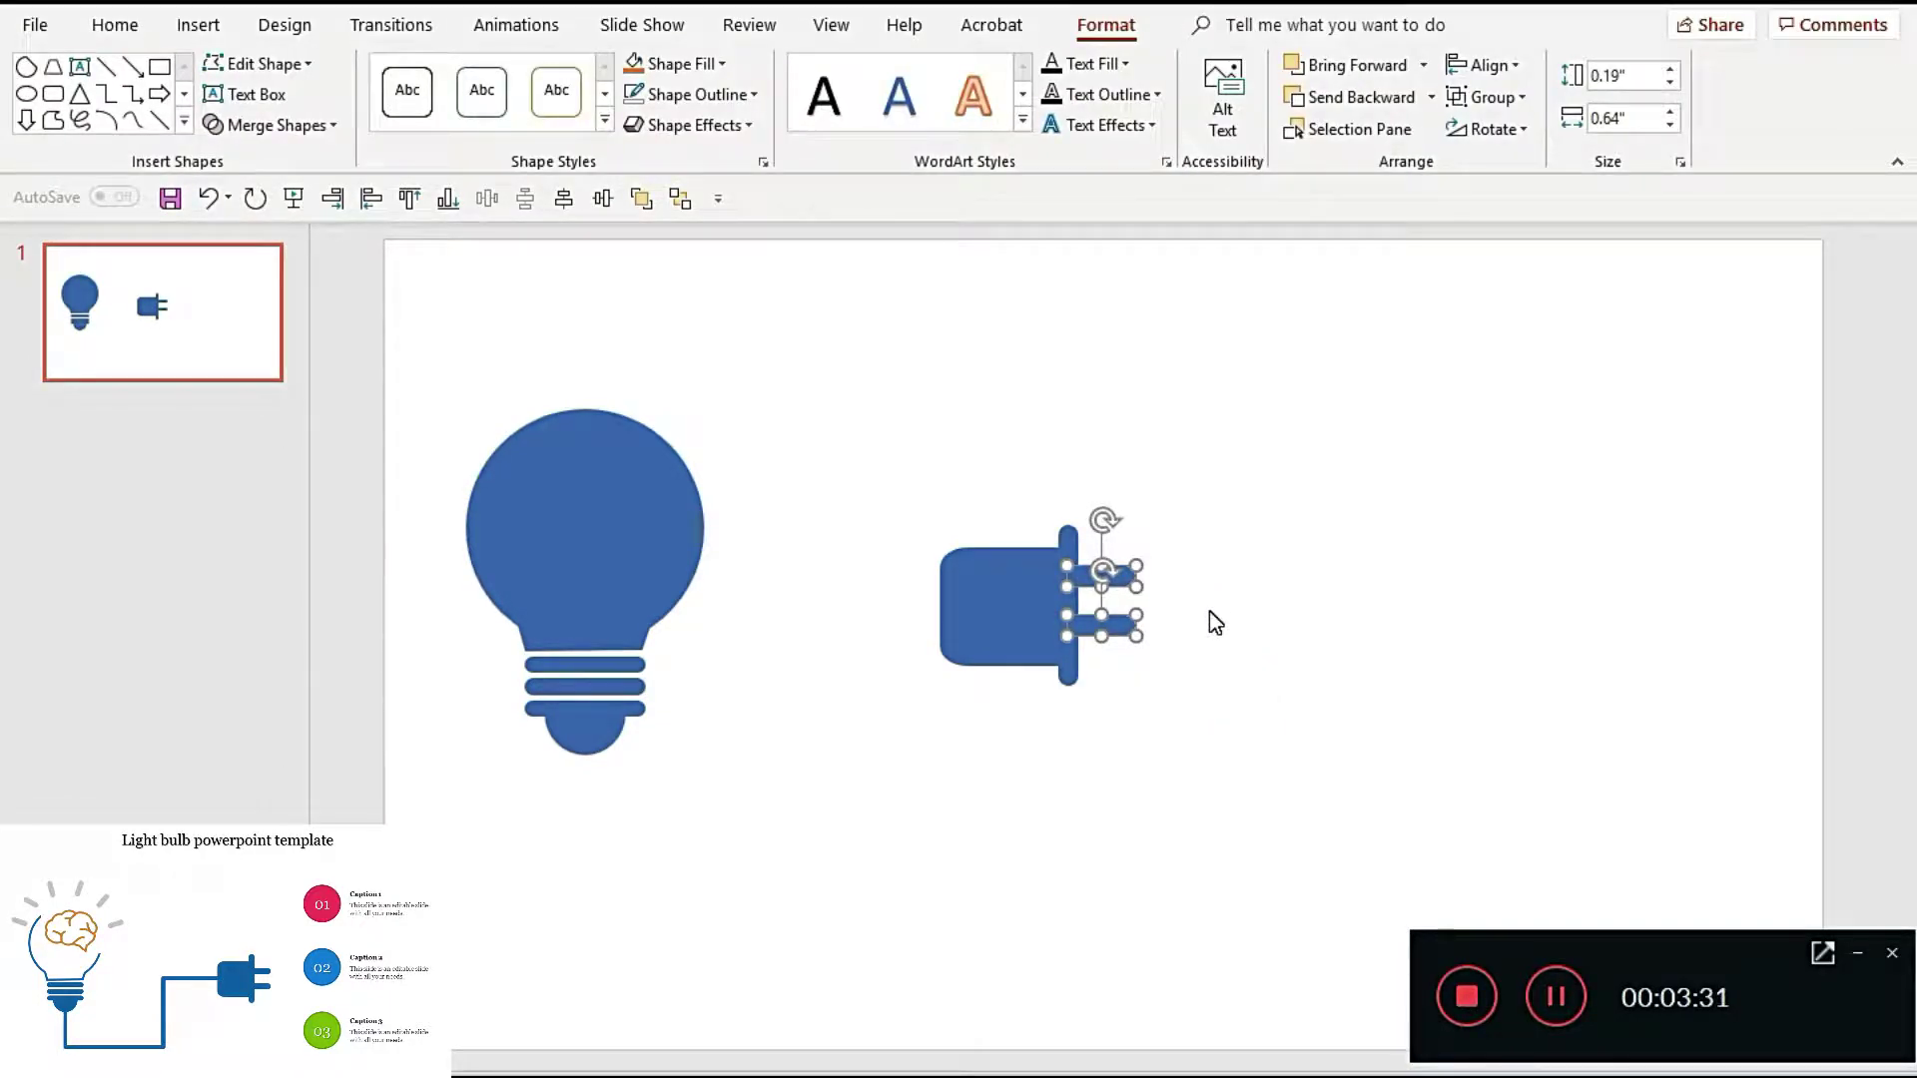
shift+click(1068, 667)
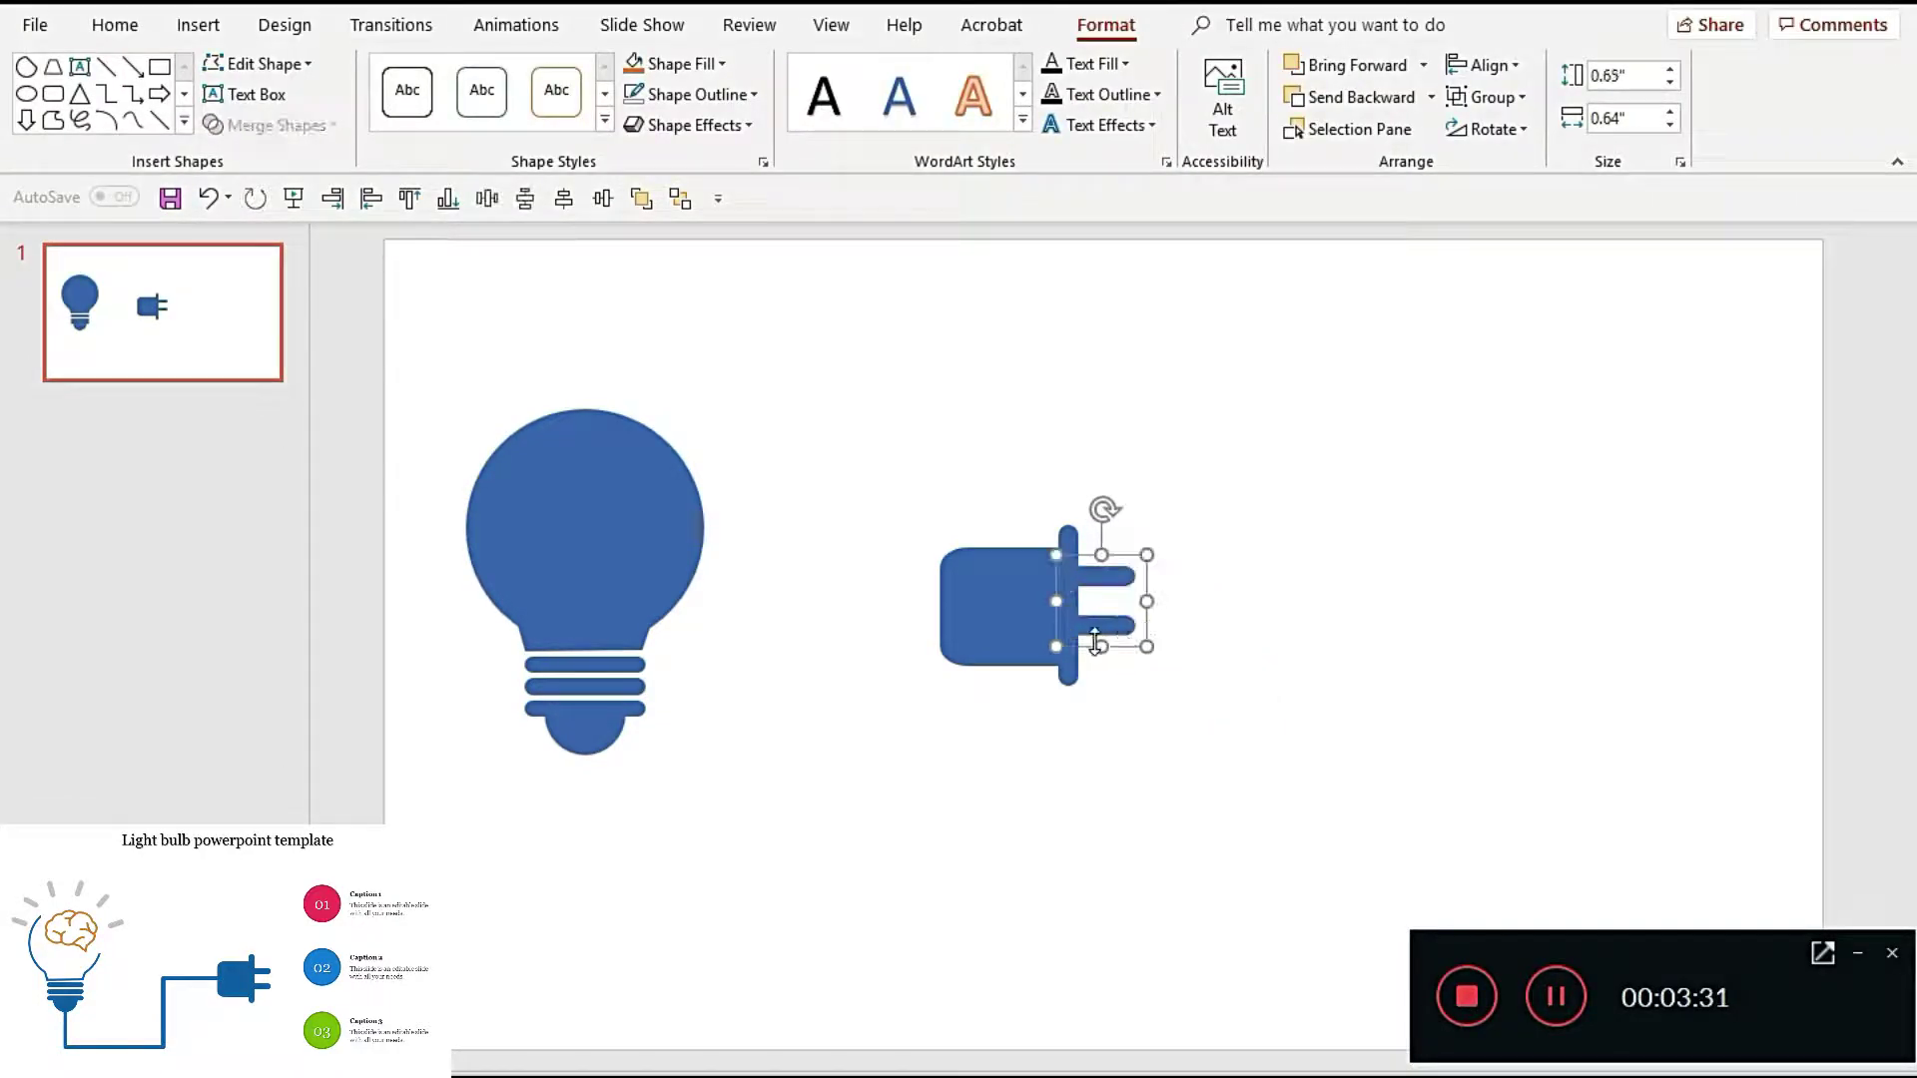
click(563, 199)
Step: Narrow the plug body slightly from its left side
click(839, 548)
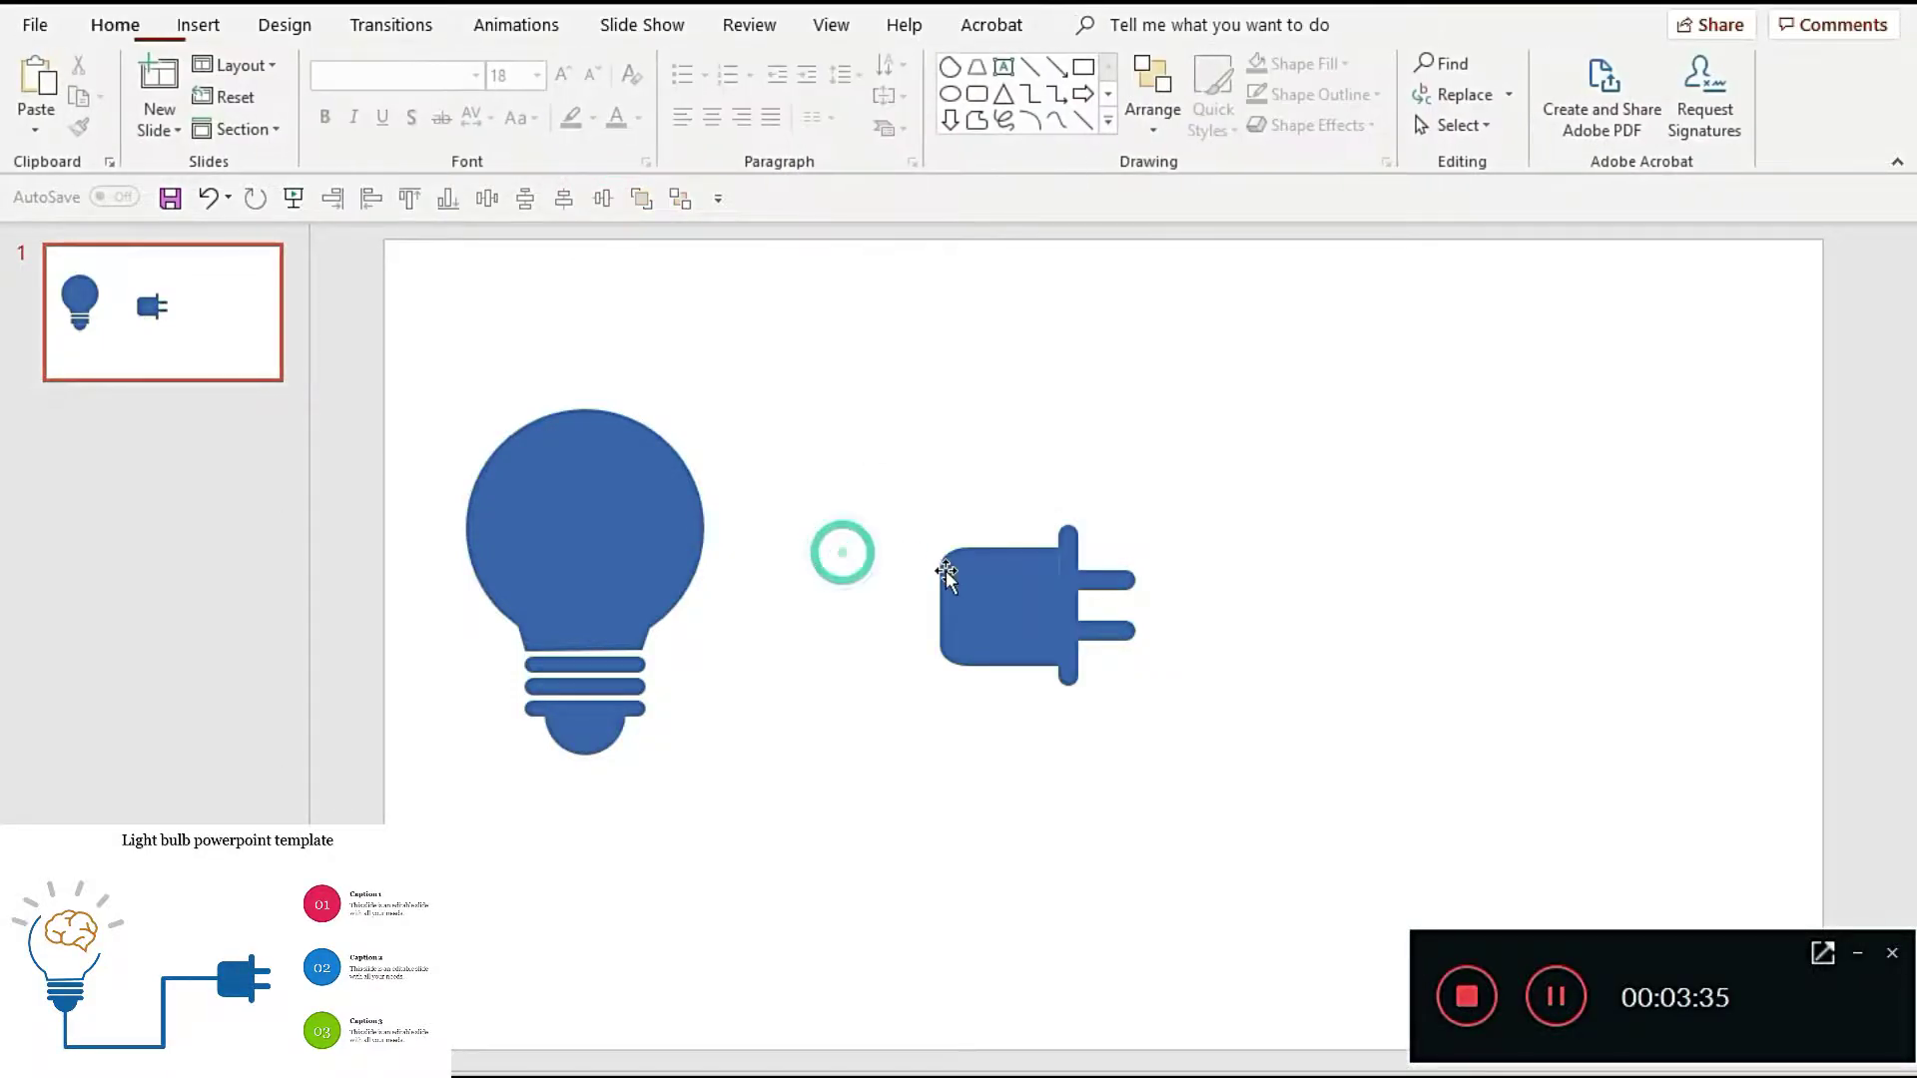
click(943, 571)
drag(939, 599, 950, 605)
drag(873, 444, 1607, 884)
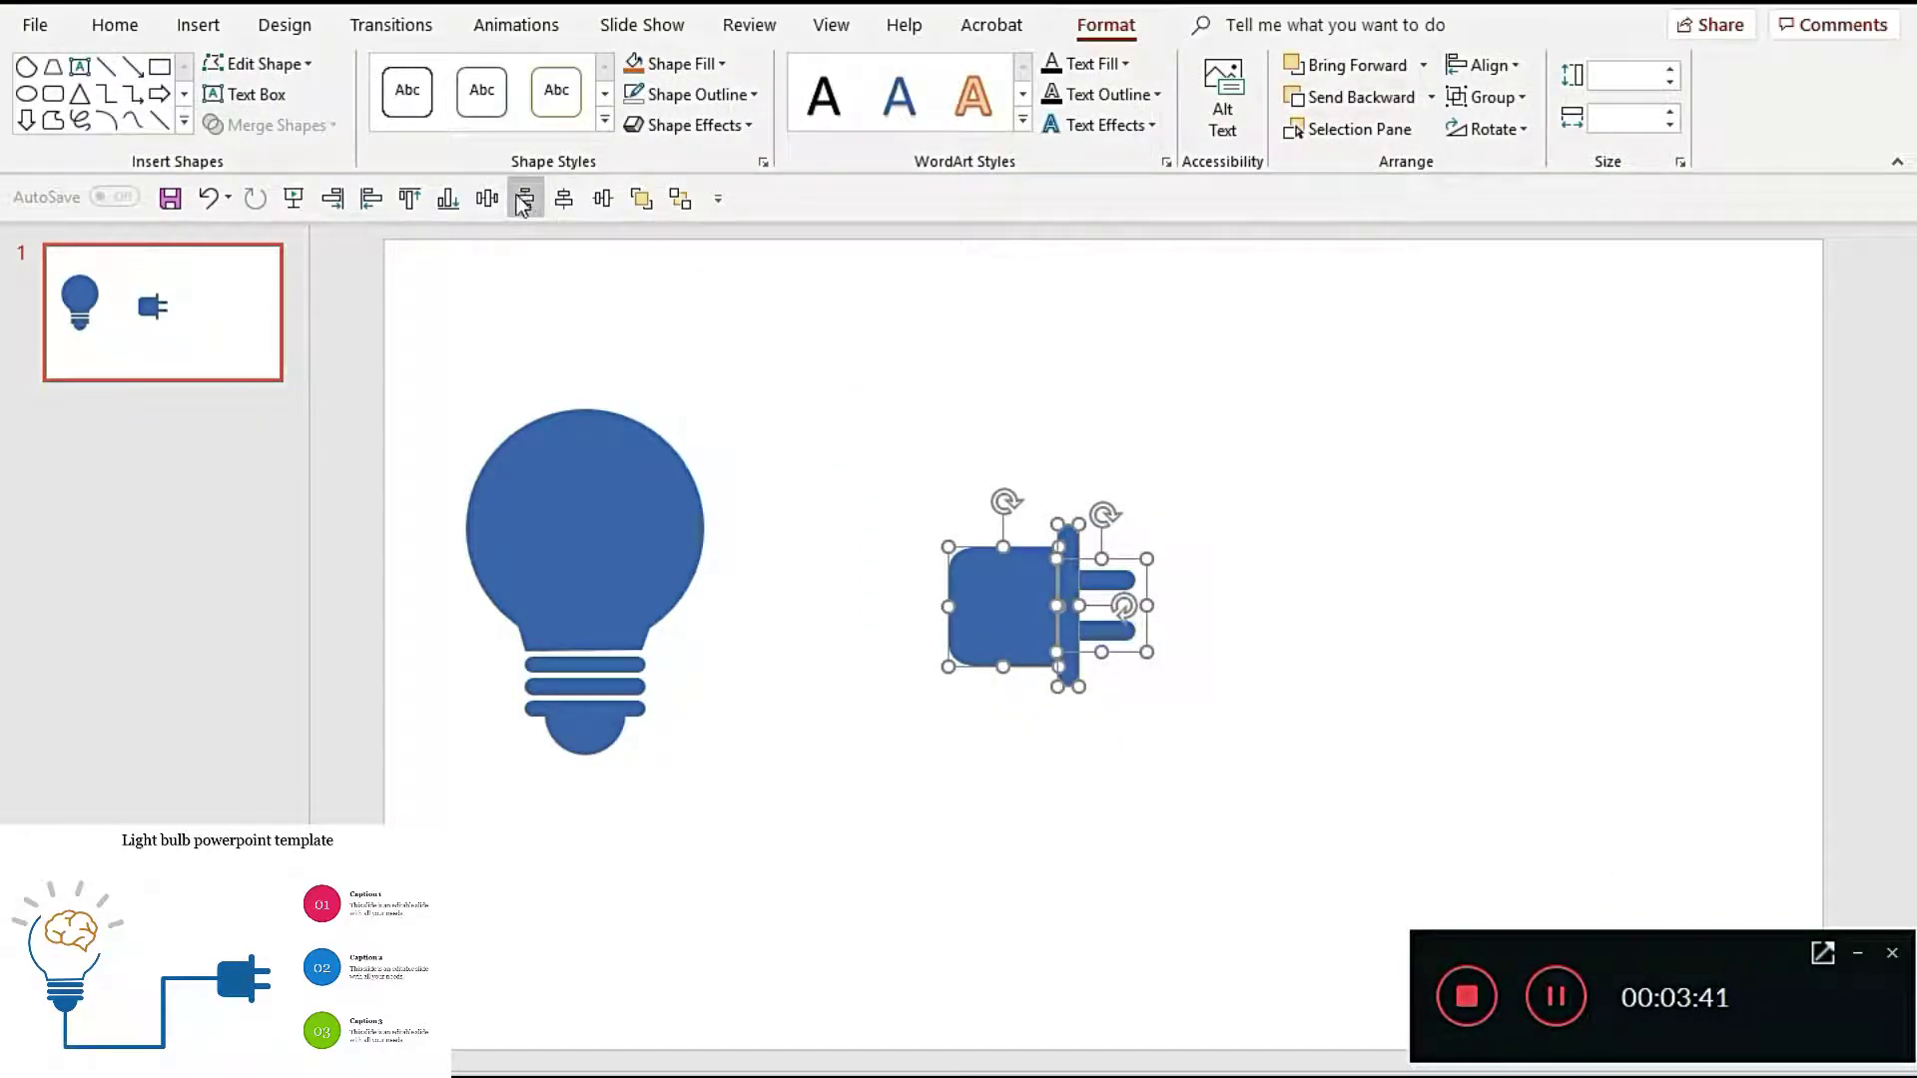
Step: Select all plug pieces and move the whole plug further right
click(1256, 565)
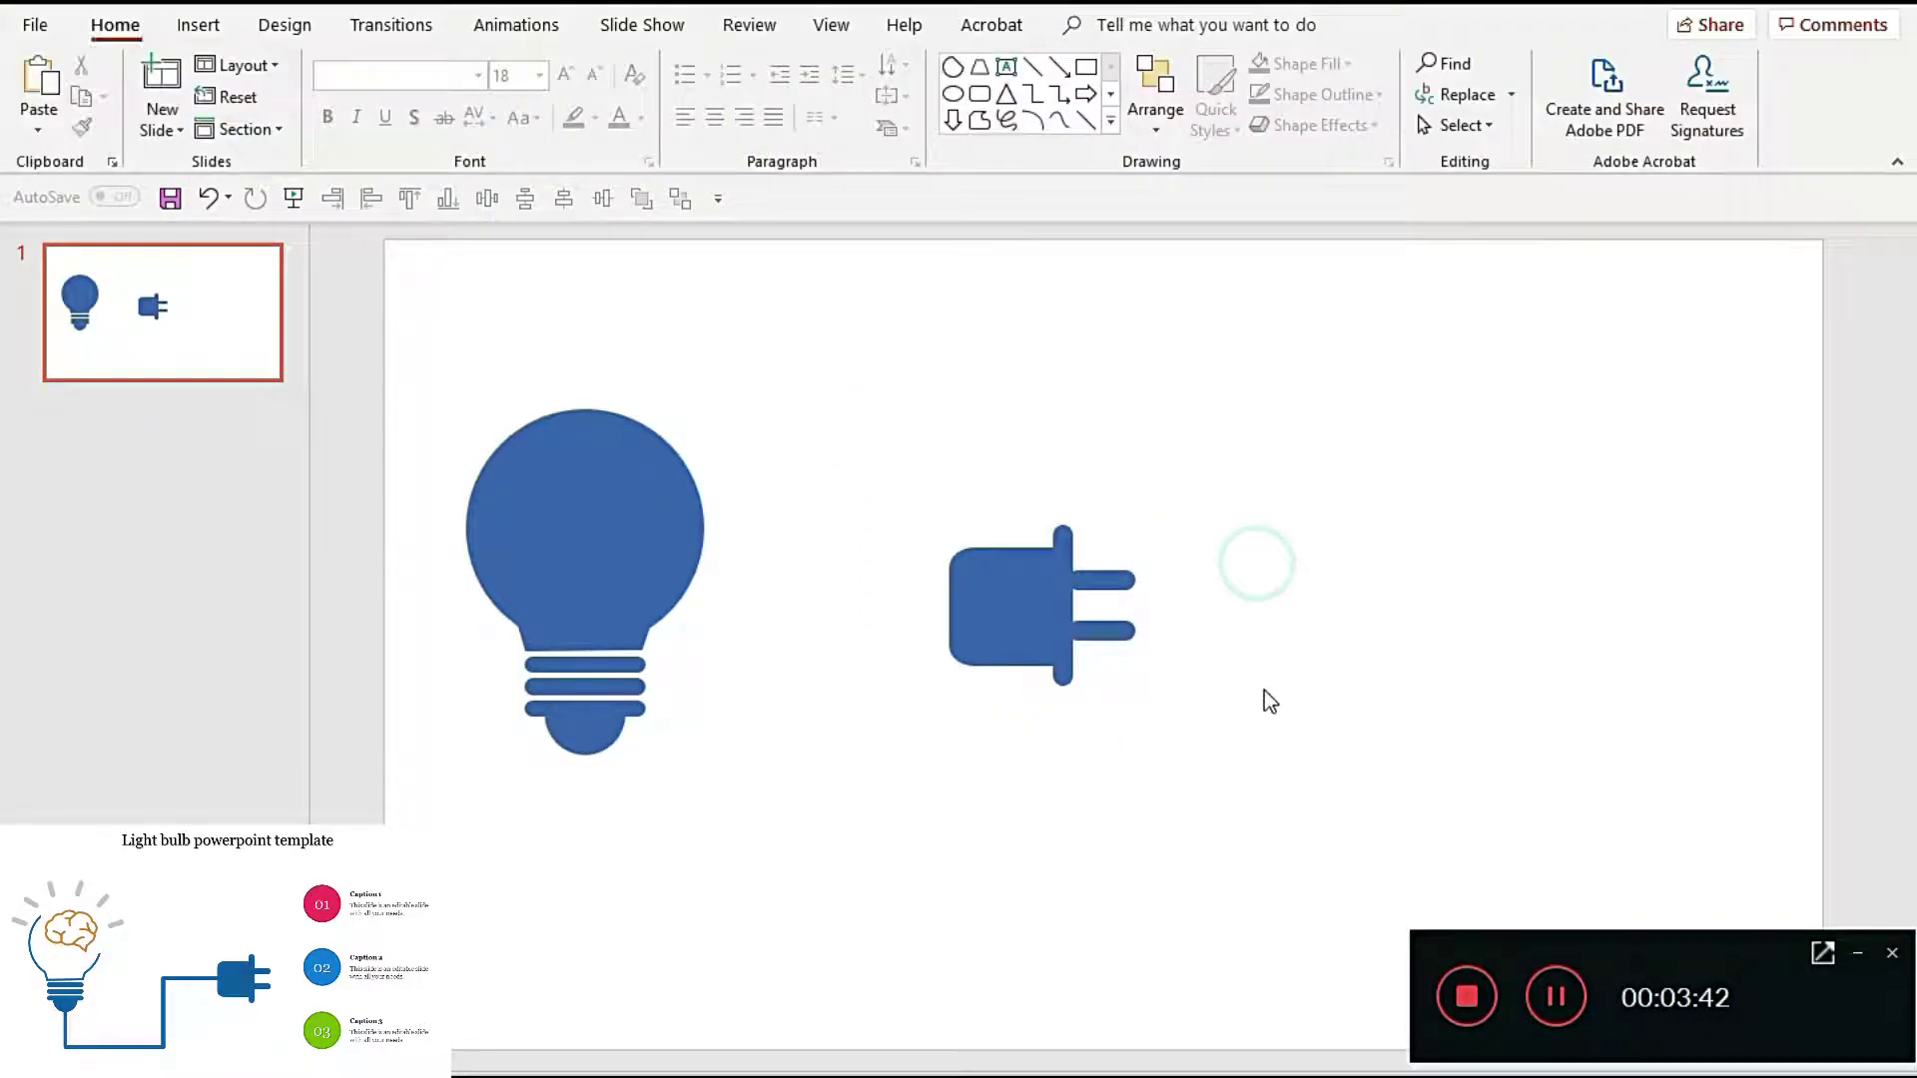
click(1130, 604)
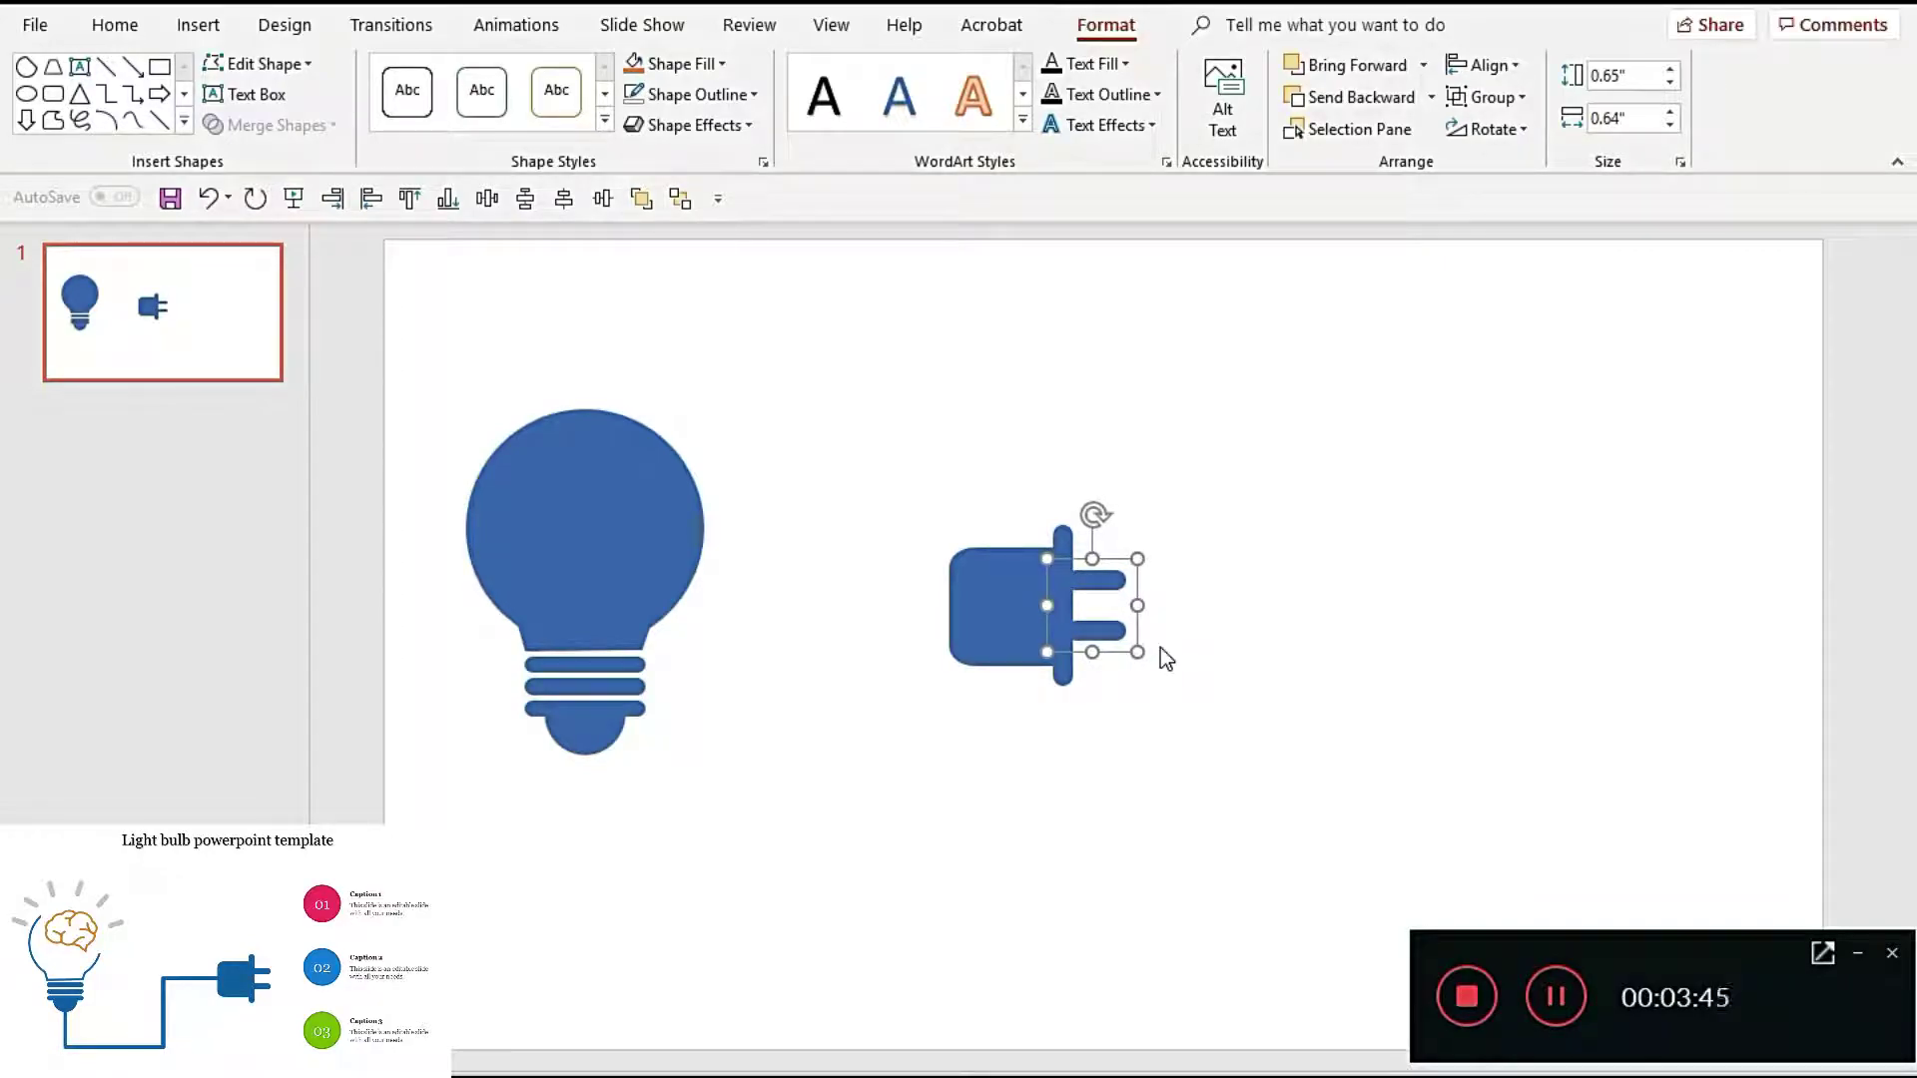
click(912, 529)
drag(884, 472, 1264, 878)
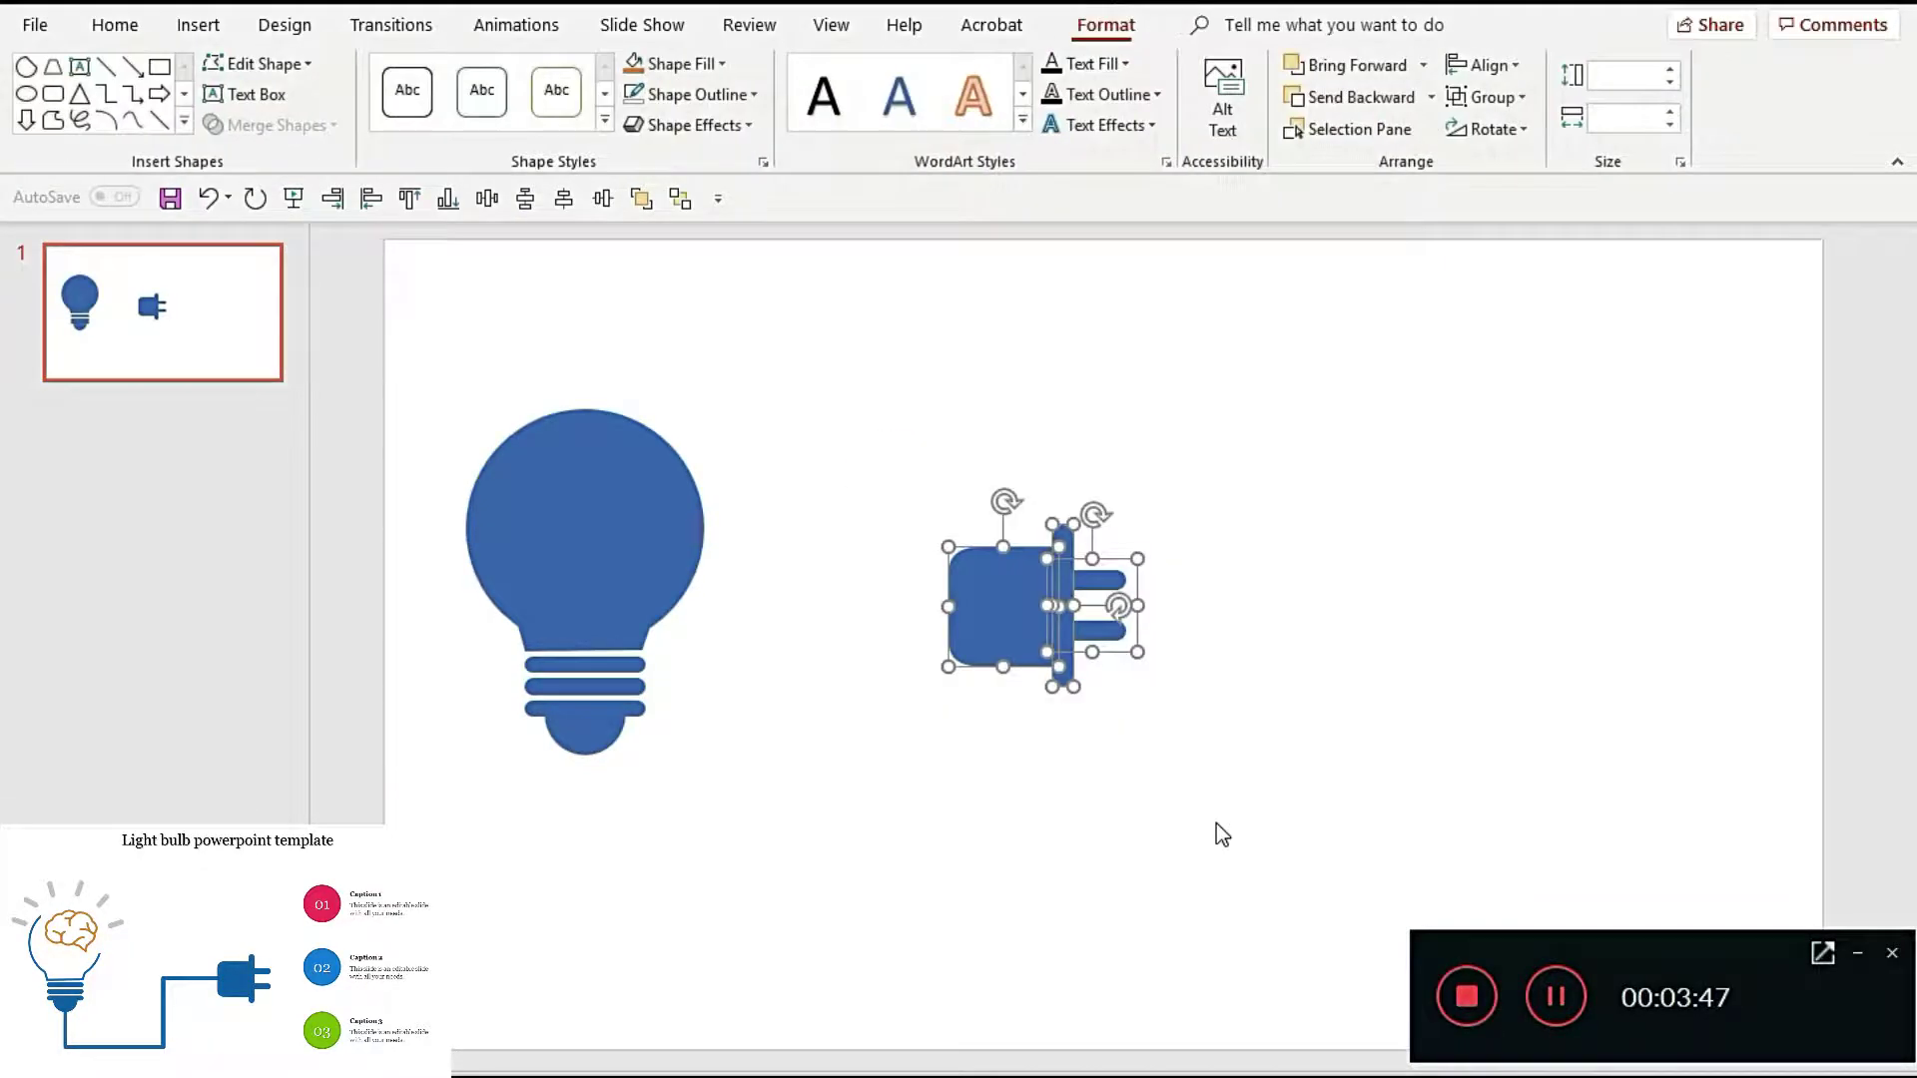
click(1217, 811)
mouse_move(888, 450)
mouse_down()
mouse_move(1251, 811)
mouse_move(1370, 839)
mouse_up()
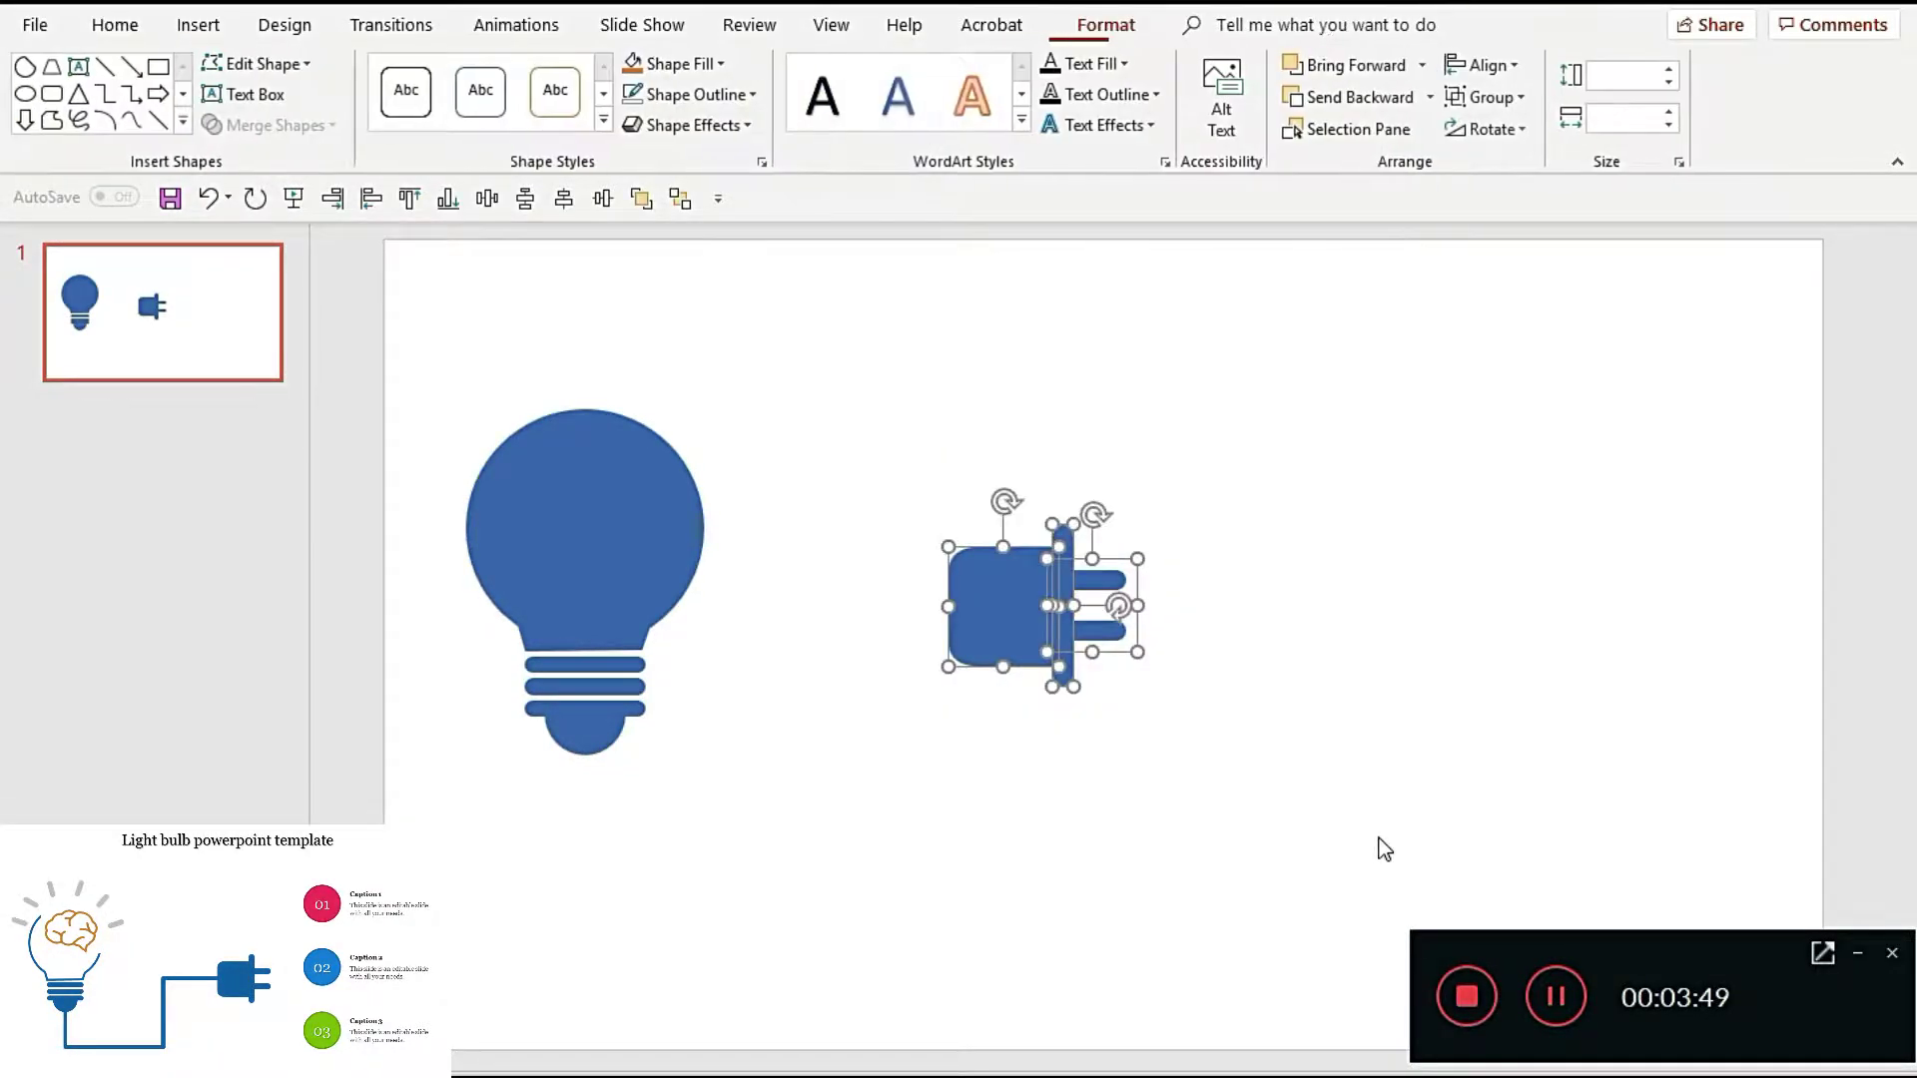
mouse_move(1035, 611)
mouse_down()
mouse_move(1242, 614)
mouse_move(1261, 649)
mouse_up()
click(586, 676)
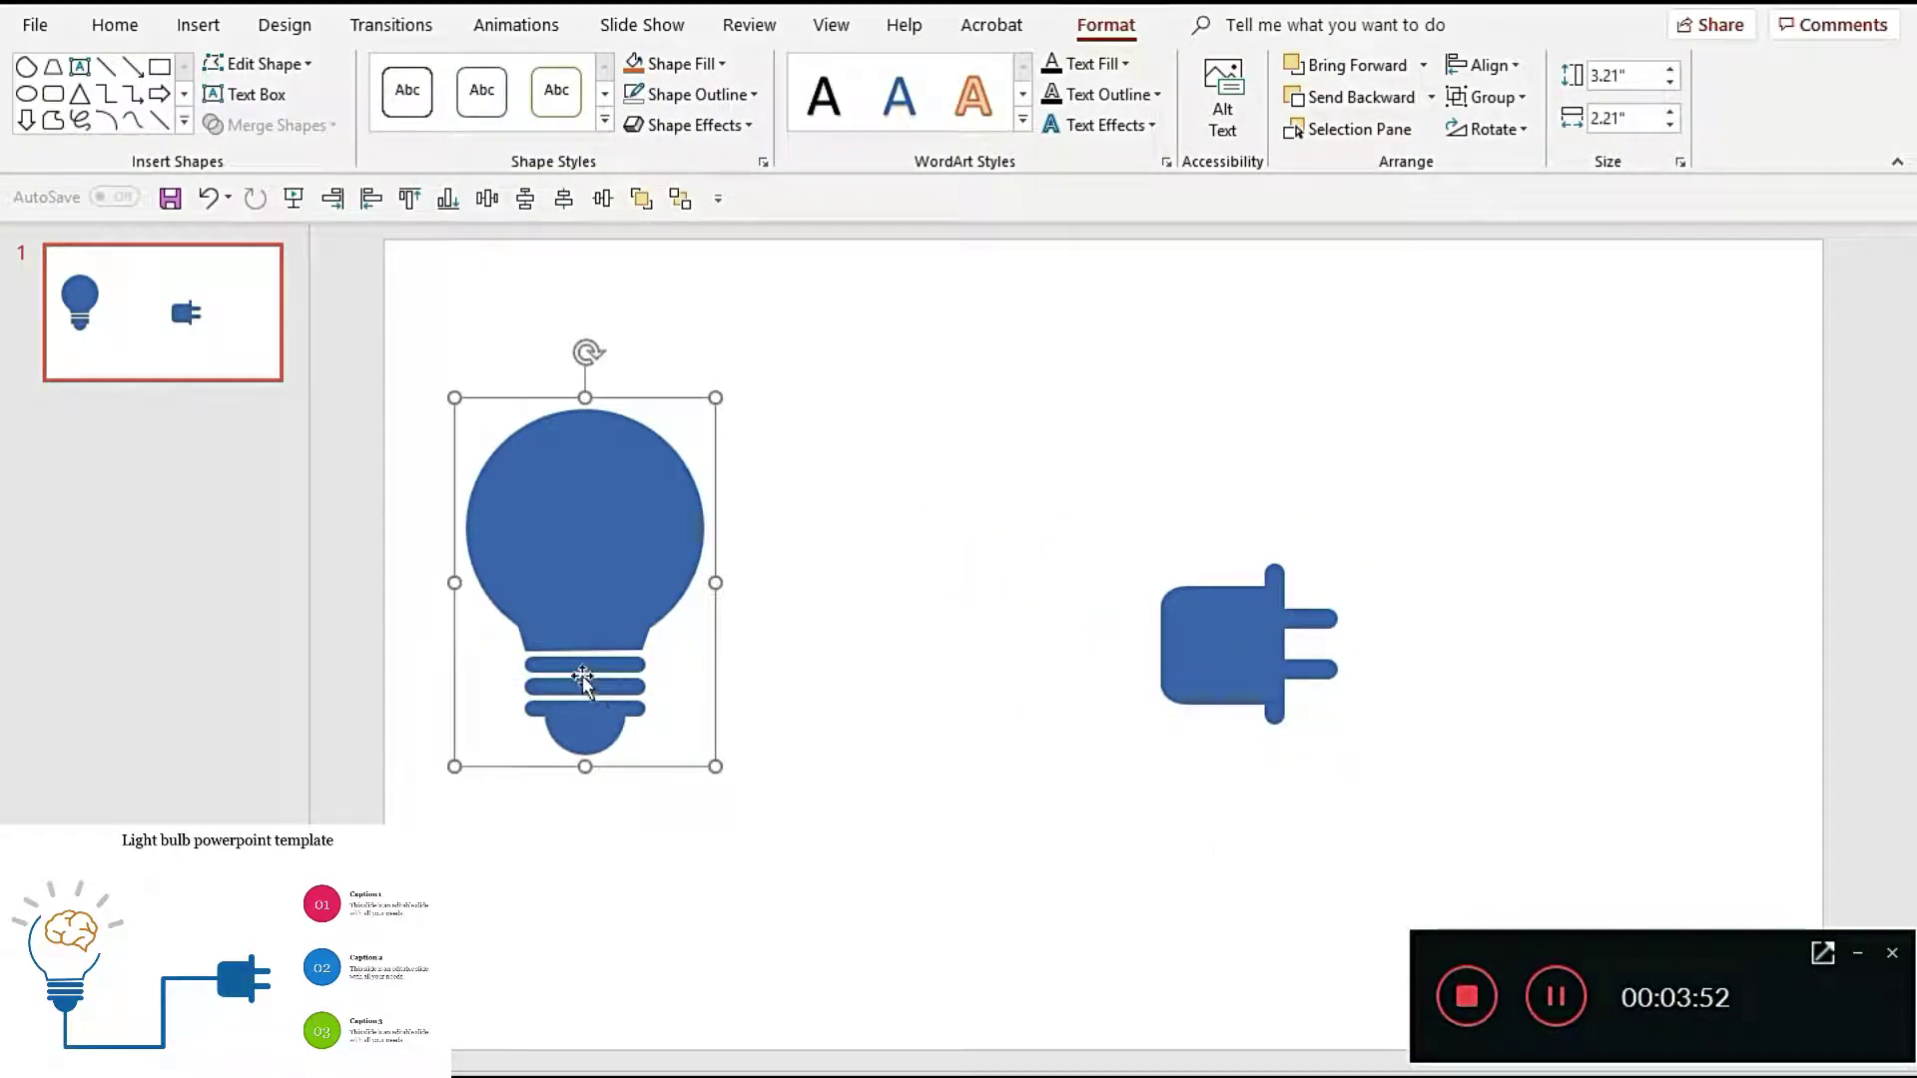
click(586, 664)
Step: Copy a bulb ring into a cord bar, duplicate it, and rotate the copy upright at 0.11" thick
mouse_move(586, 664)
mouse_down()
mouse_move(685, 754)
mouse_move(792, 913)
mouse_move(1042, 897)
mouse_up()
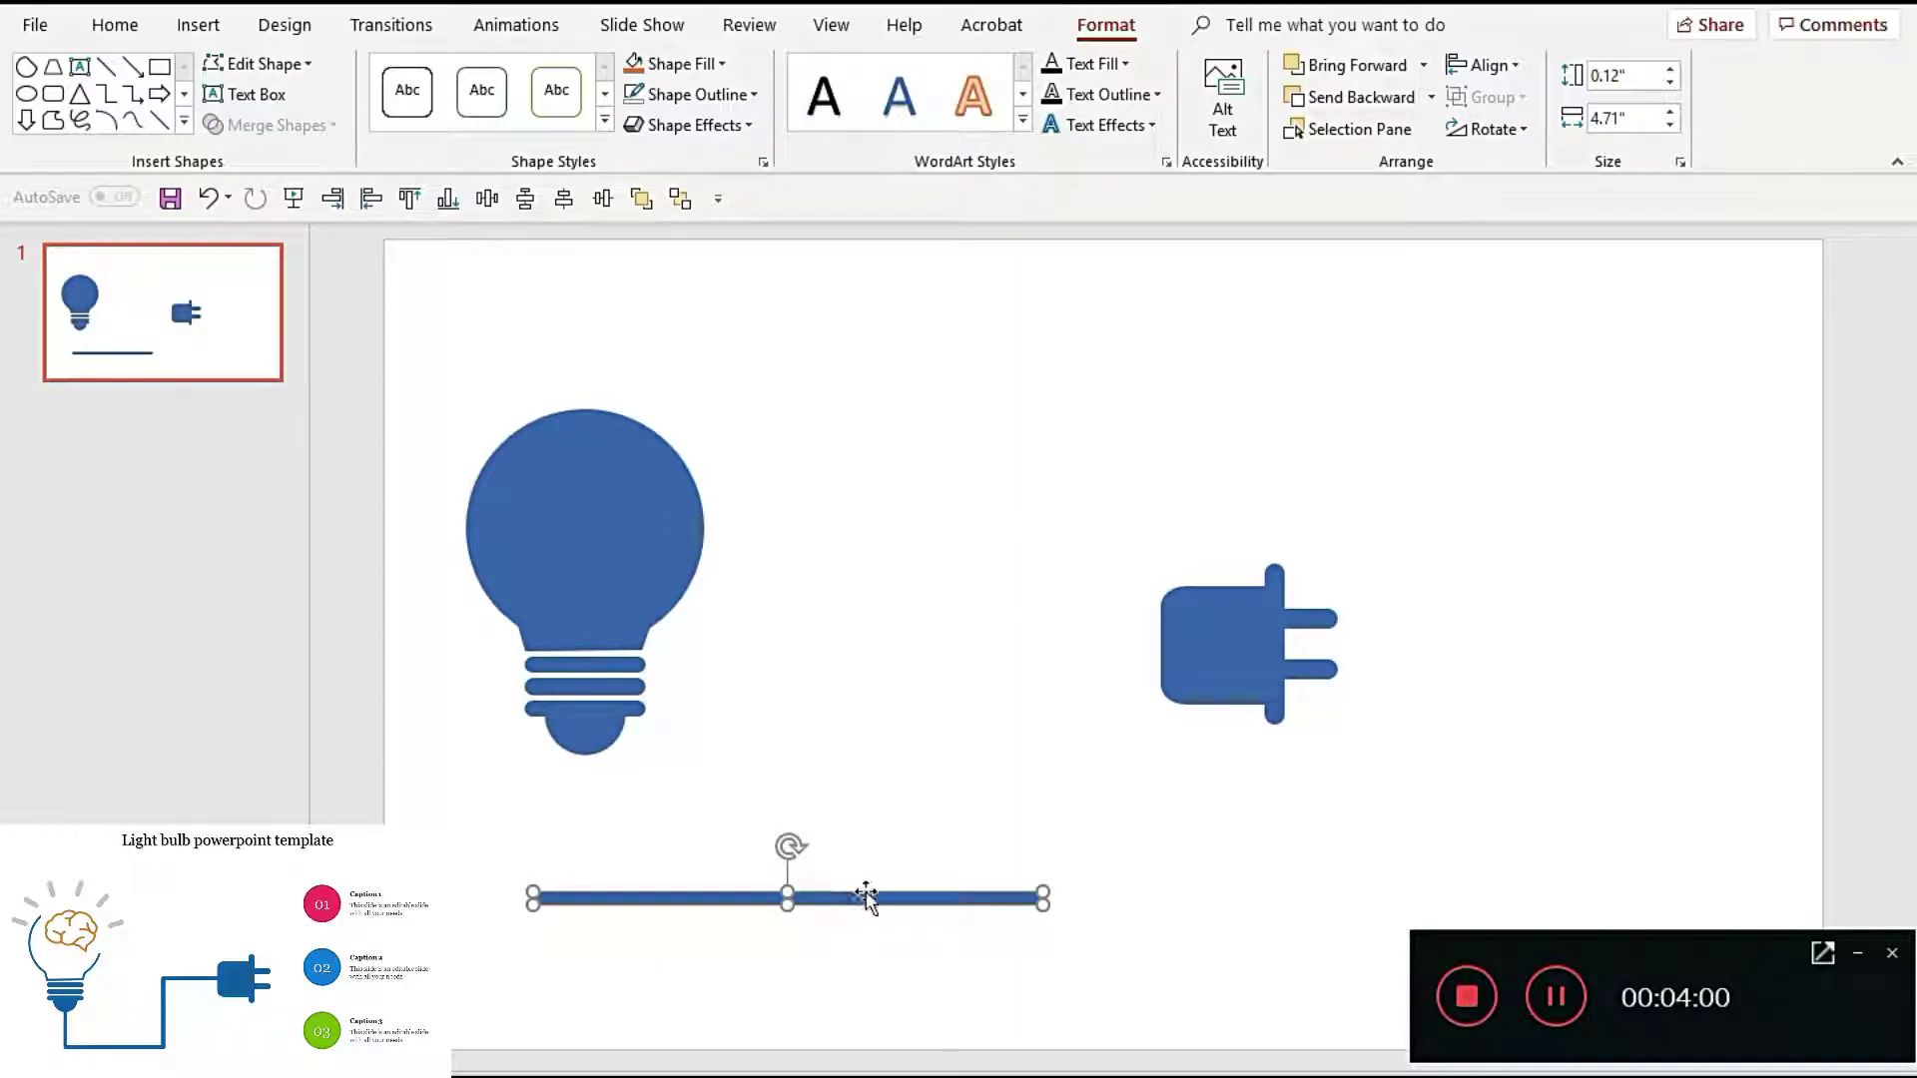
mouse_move(869, 899)
mouse_down()
mouse_move(933, 903)
mouse_move(936, 858)
mouse_up()
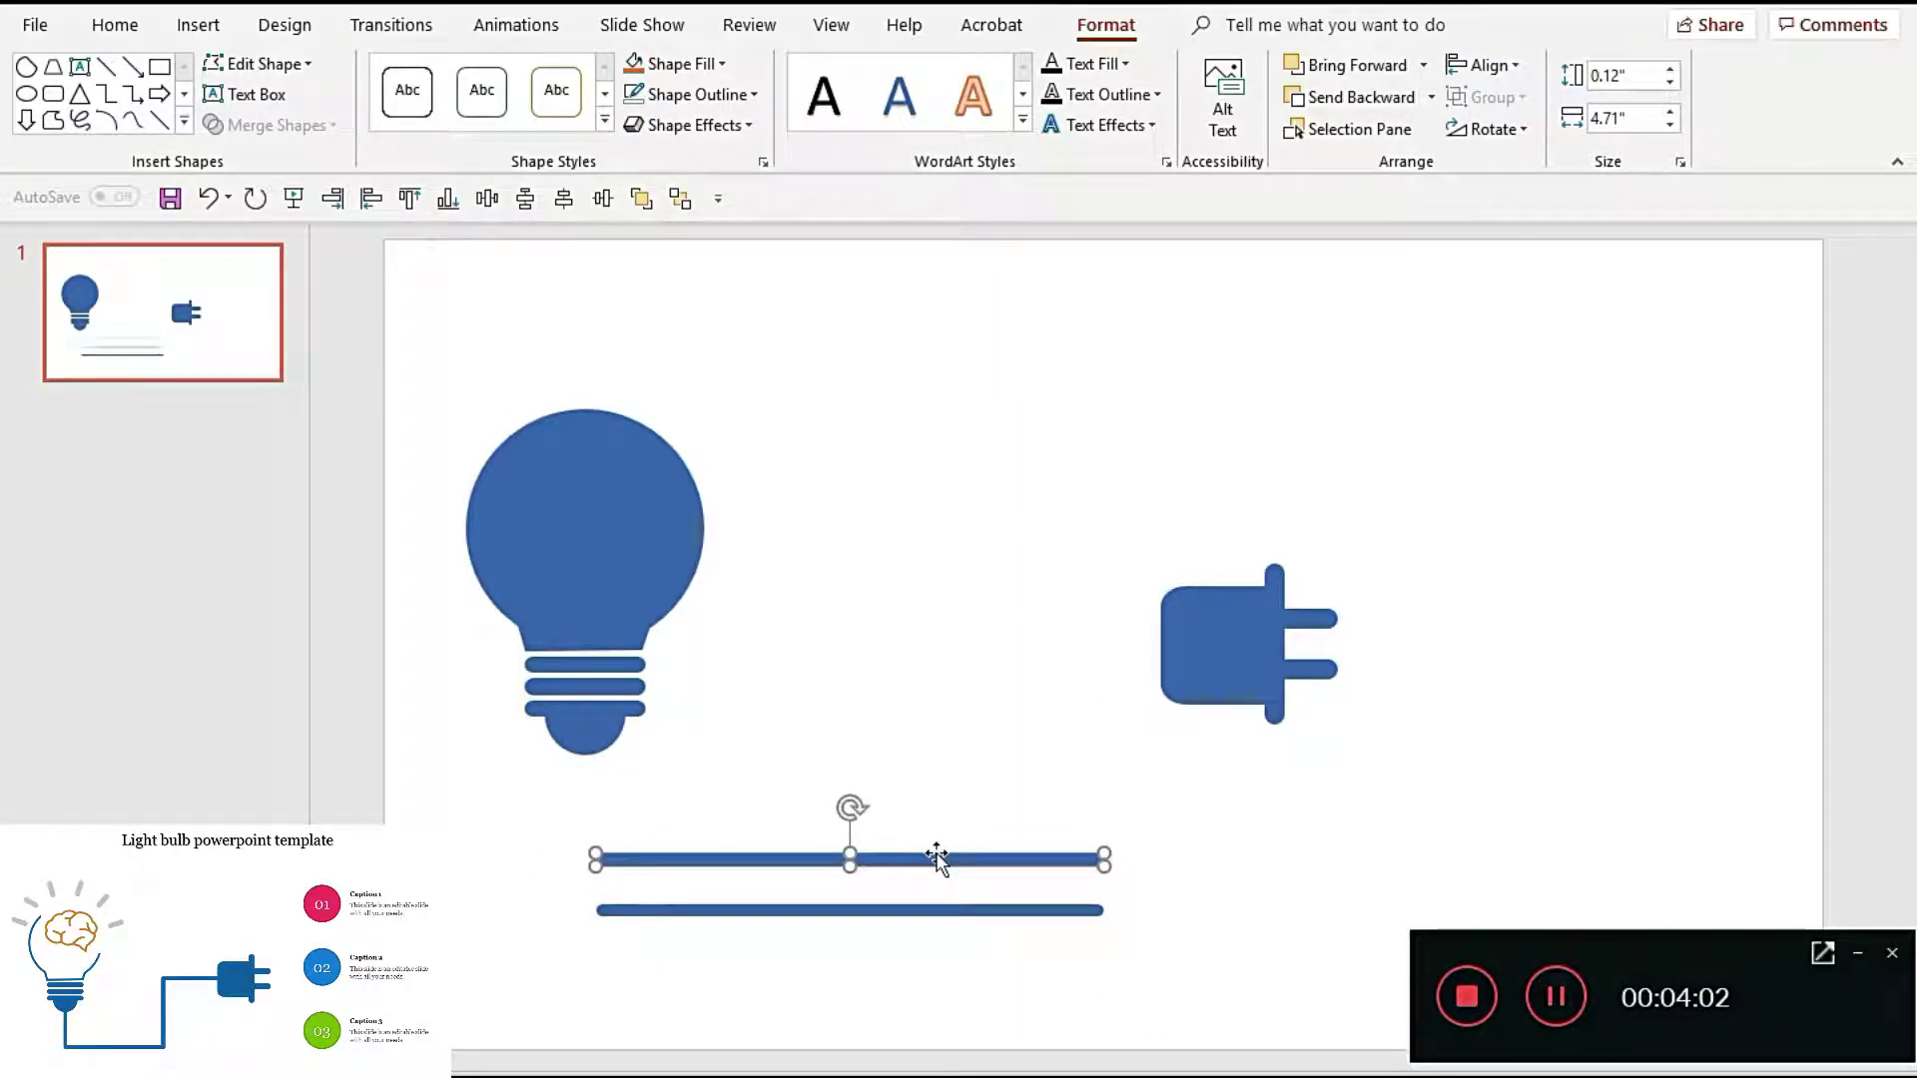
click(1492, 132)
click(1522, 193)
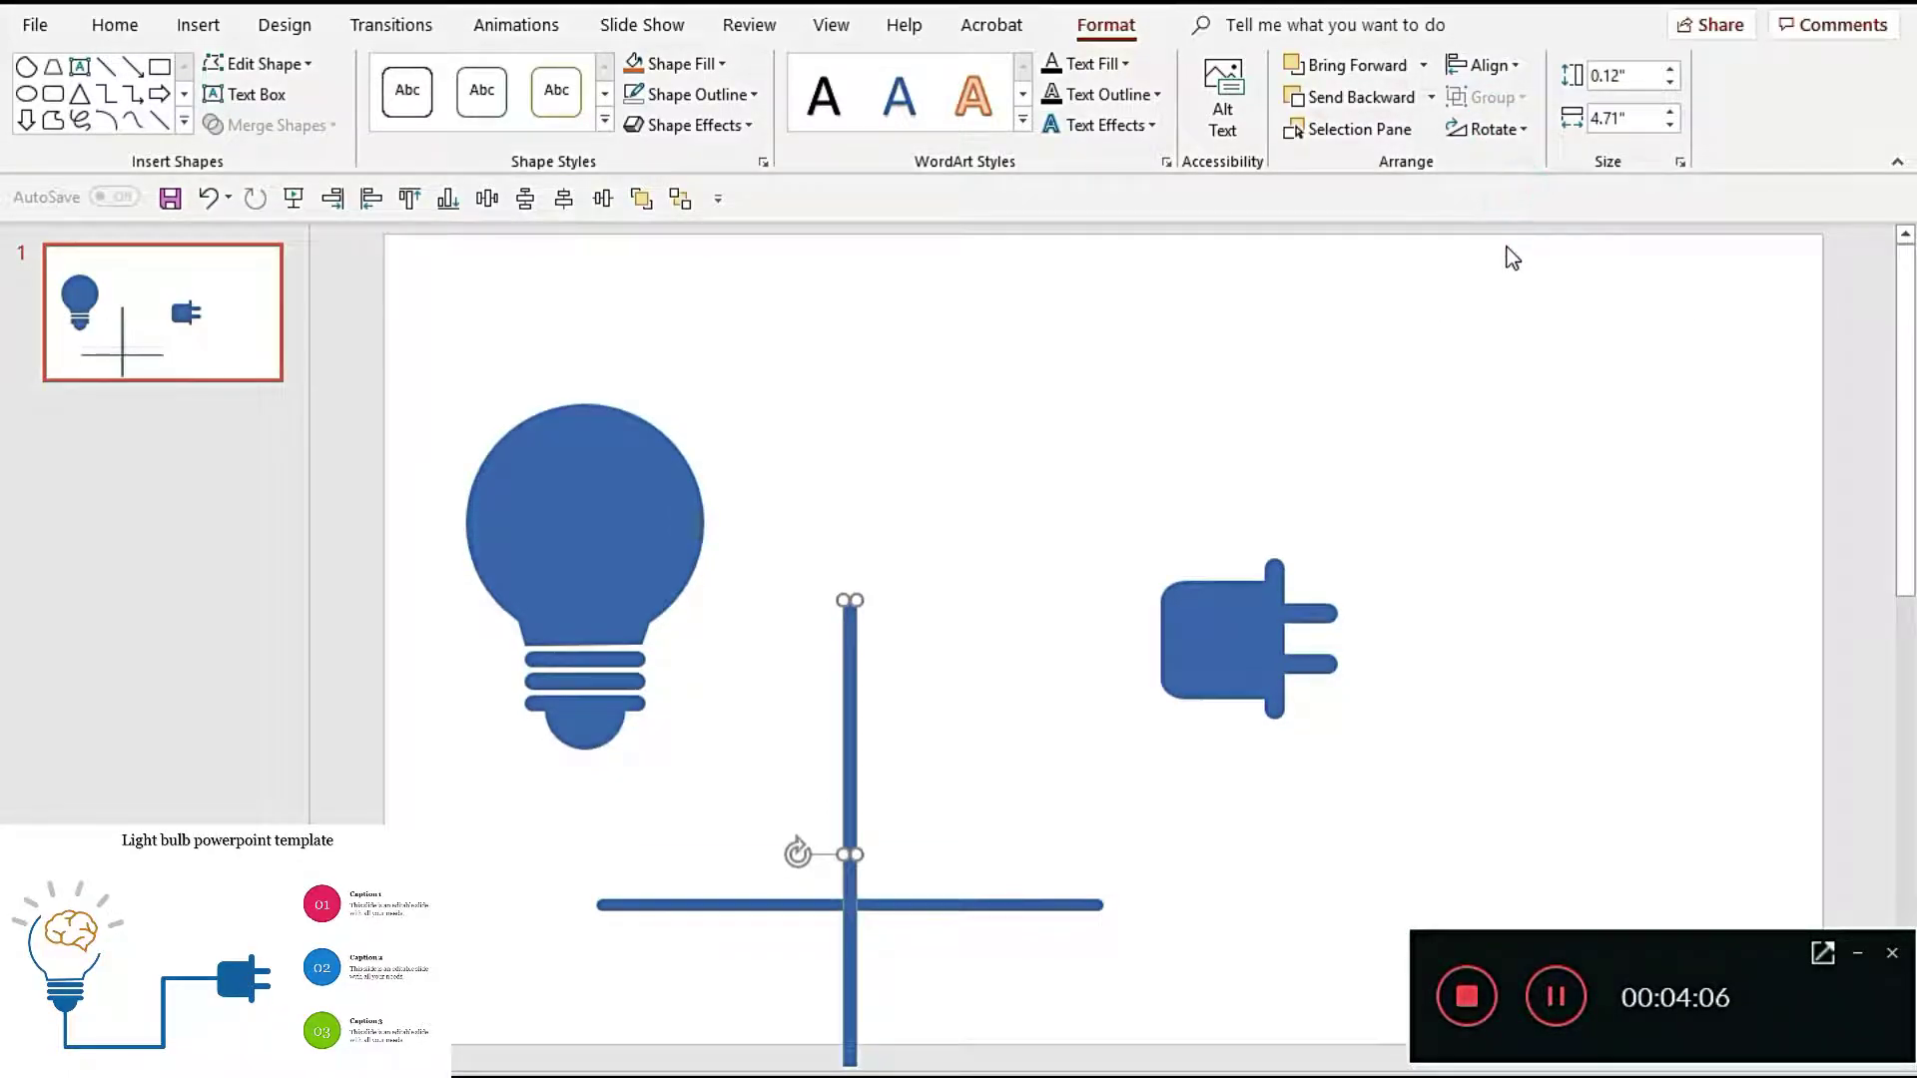
key(shift+Down)
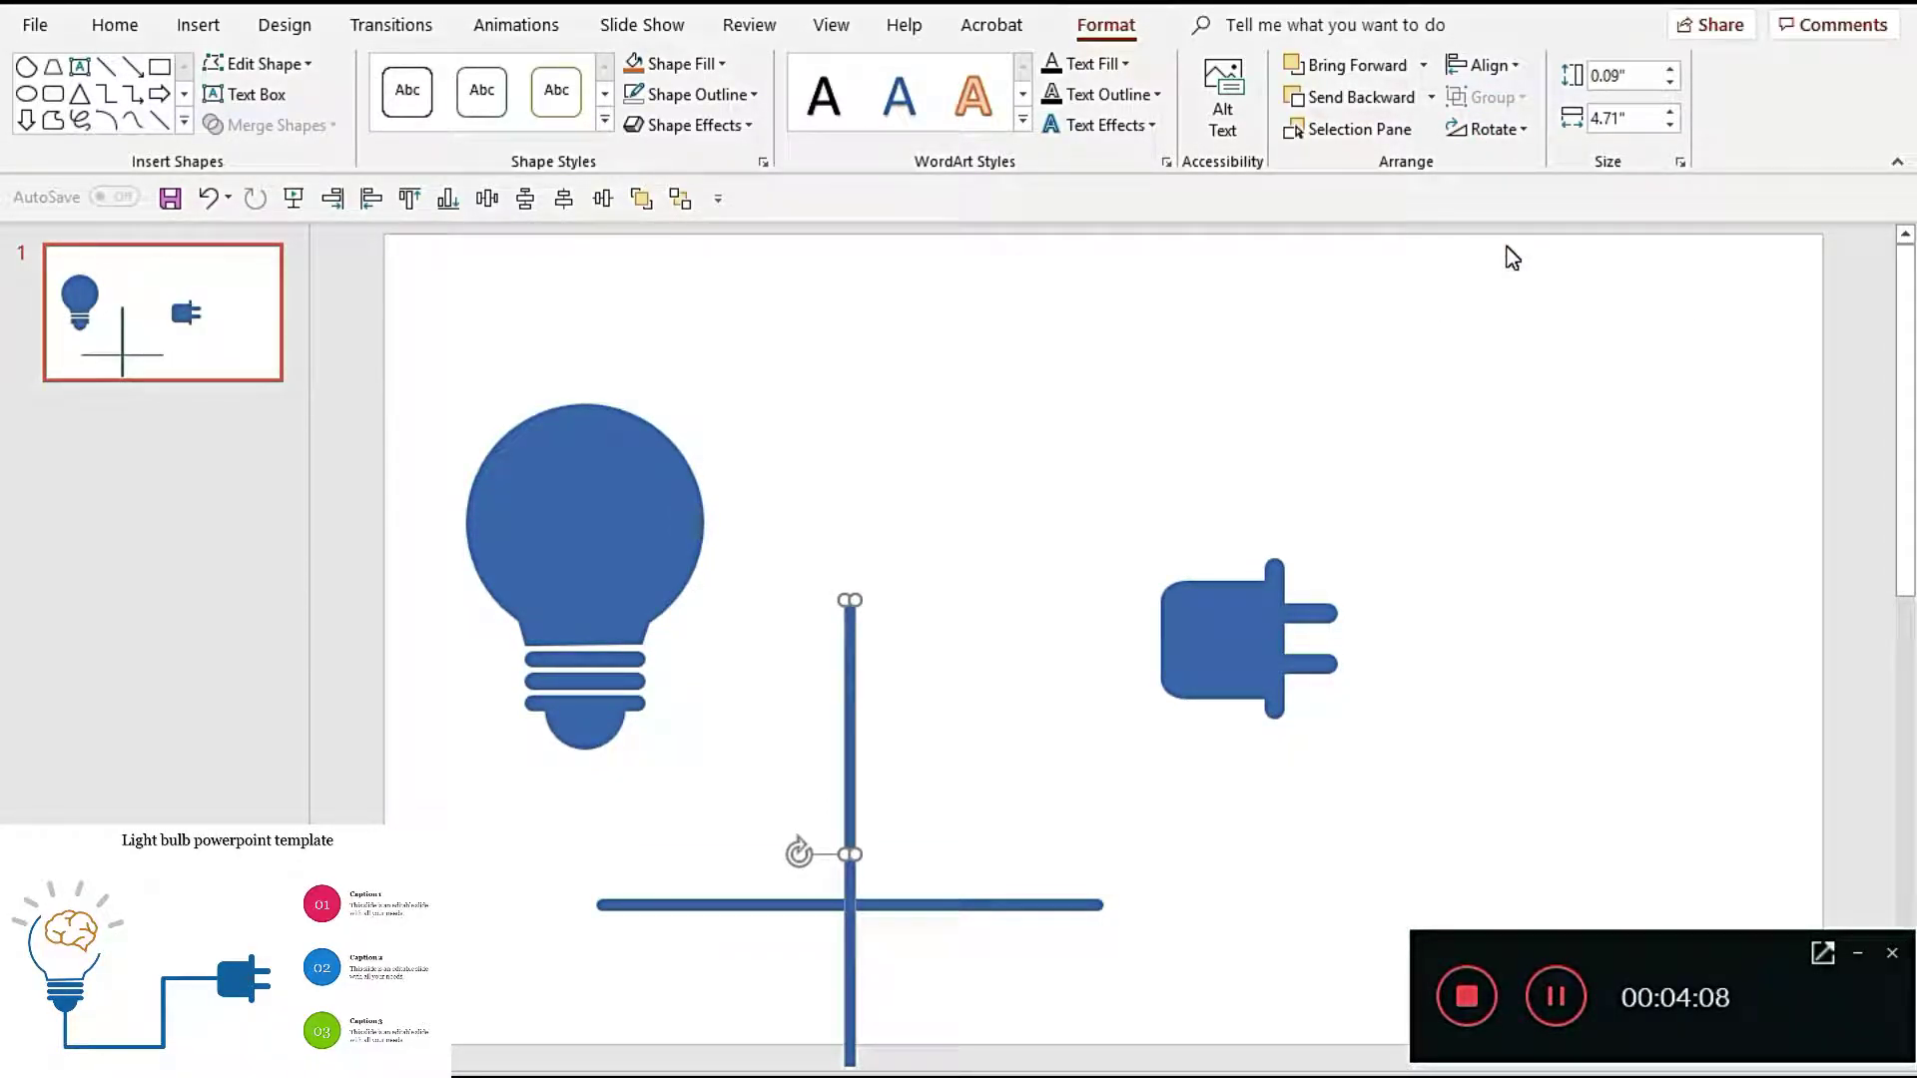
key(shift+Up)
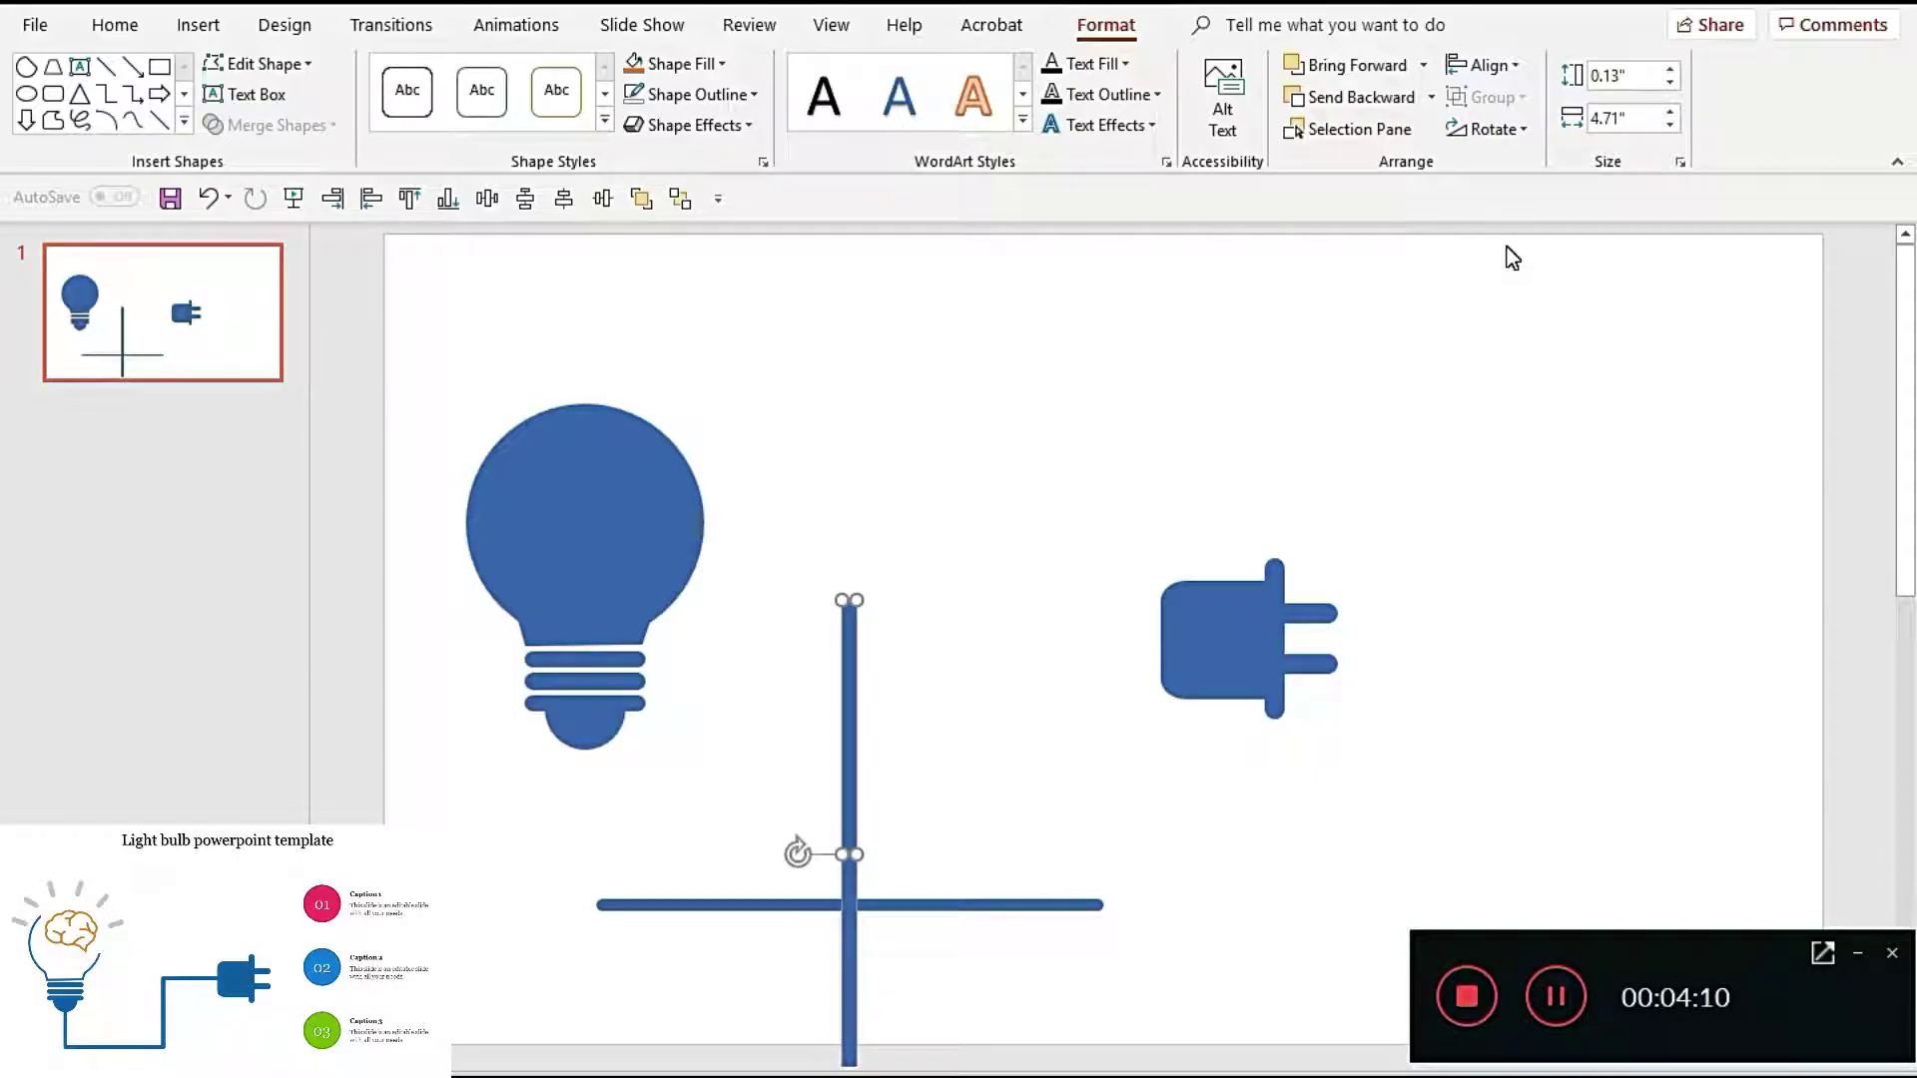
key(shift+Down)
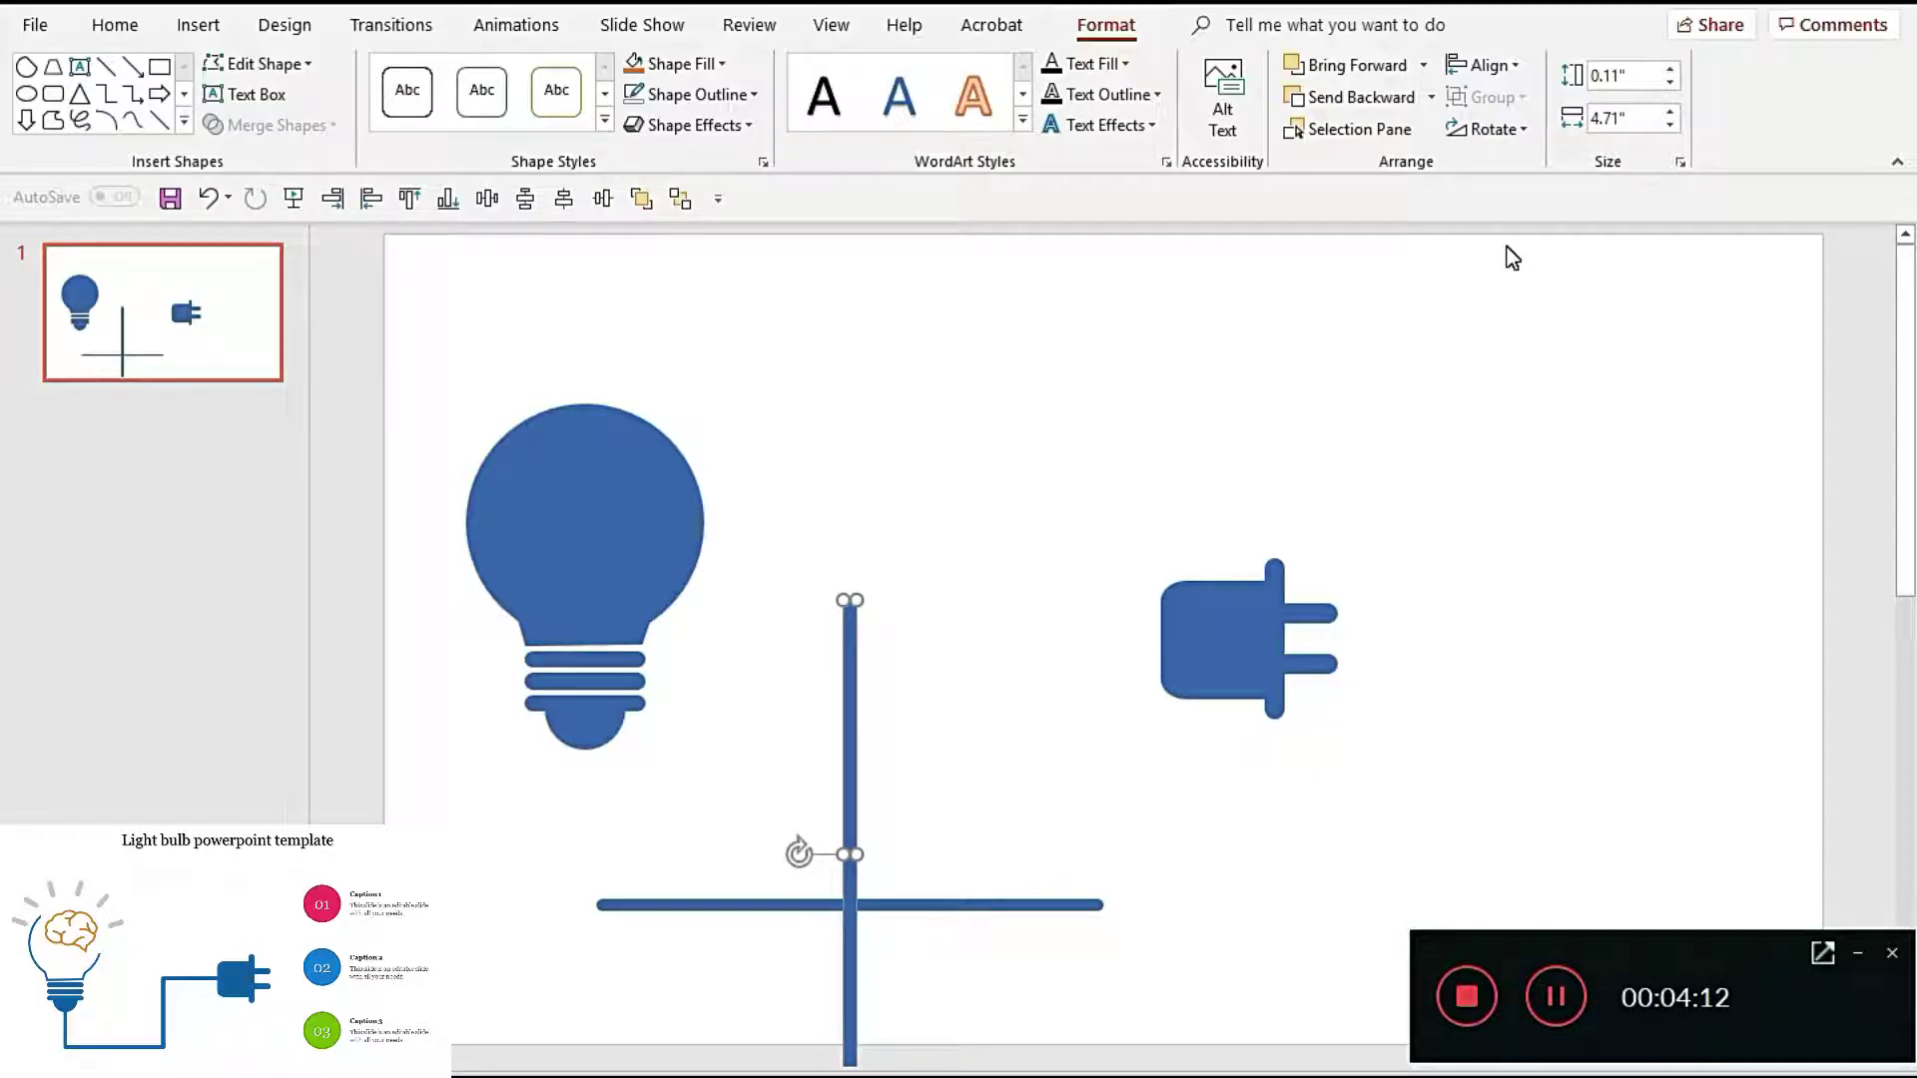
key(shift+Left)
key(shift+Left)
key(shift+Left)
key(shift+Left)
key(shift+Left)
key(shift+Left)
key(shift+Left)
key(shift+Left)
key(shift+Left)
key(shift+Left)
key(shift+Left)
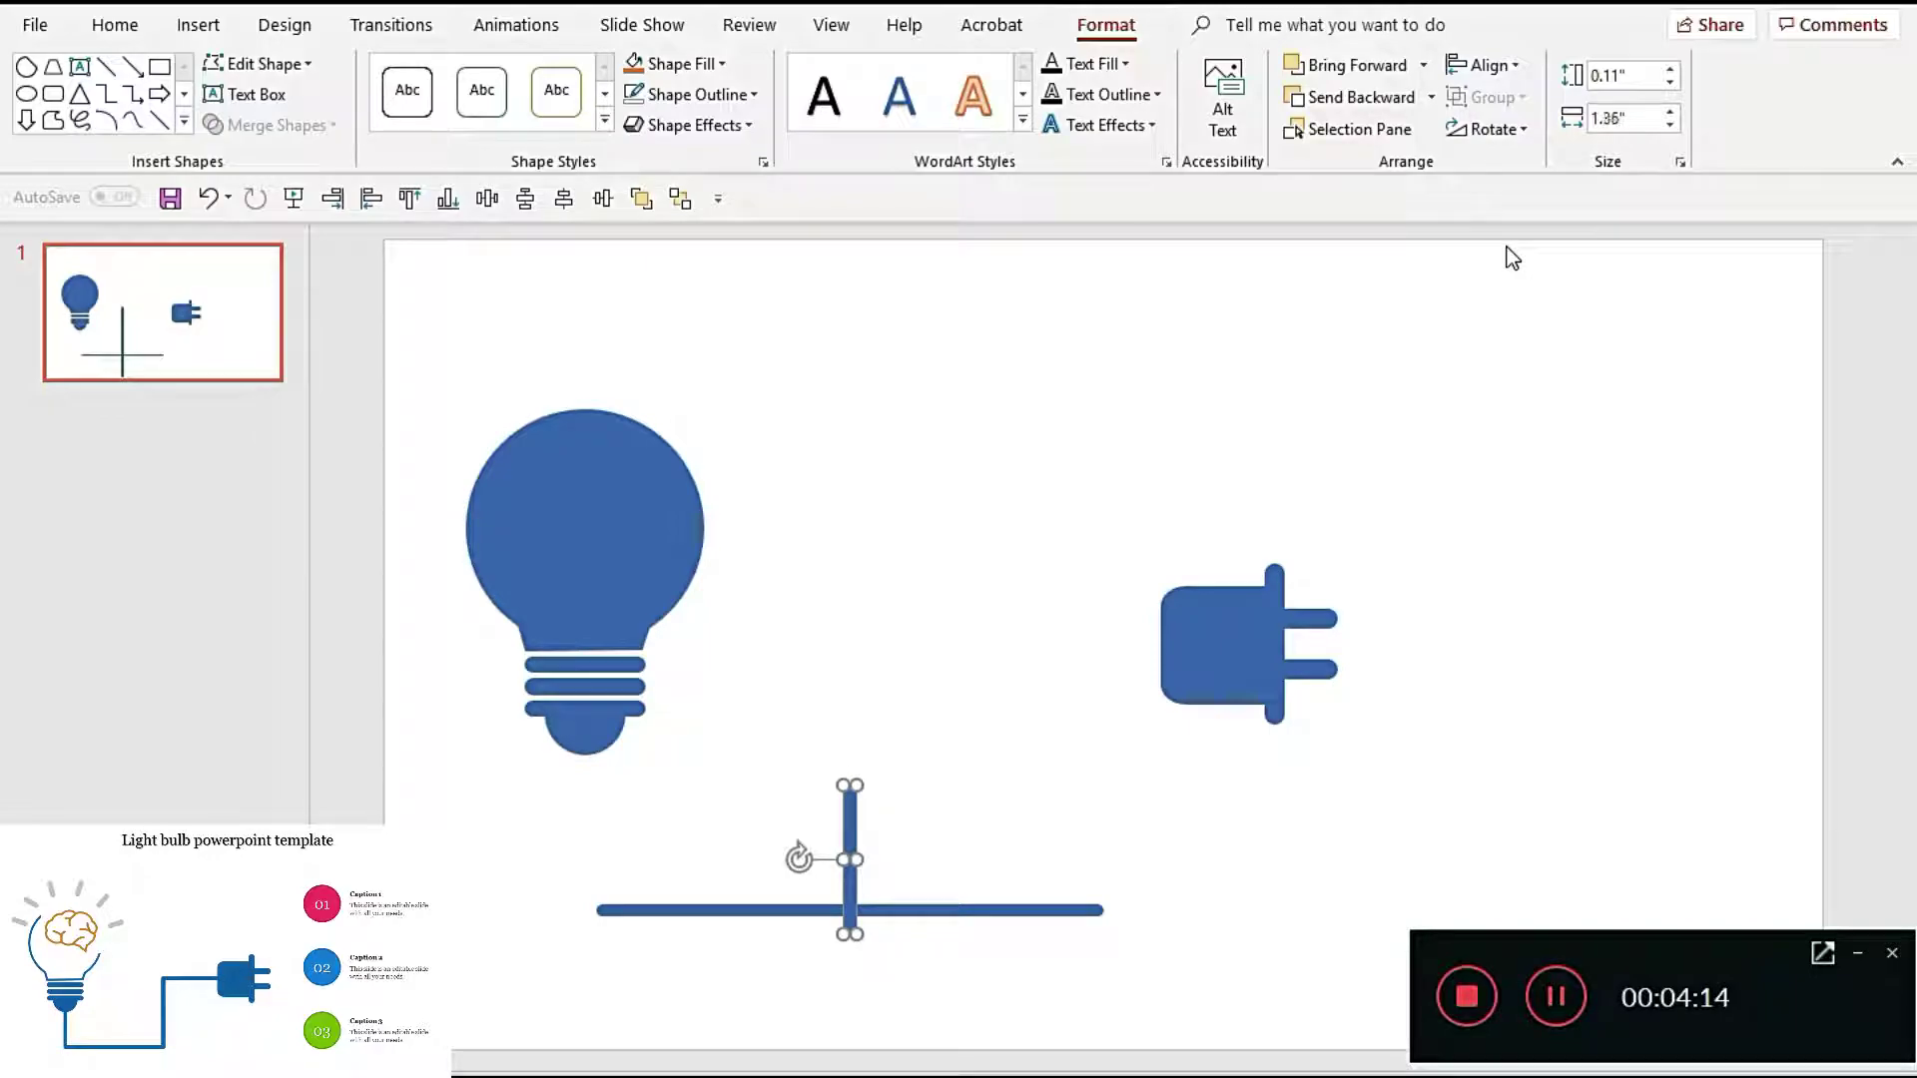
key(shift+Left)
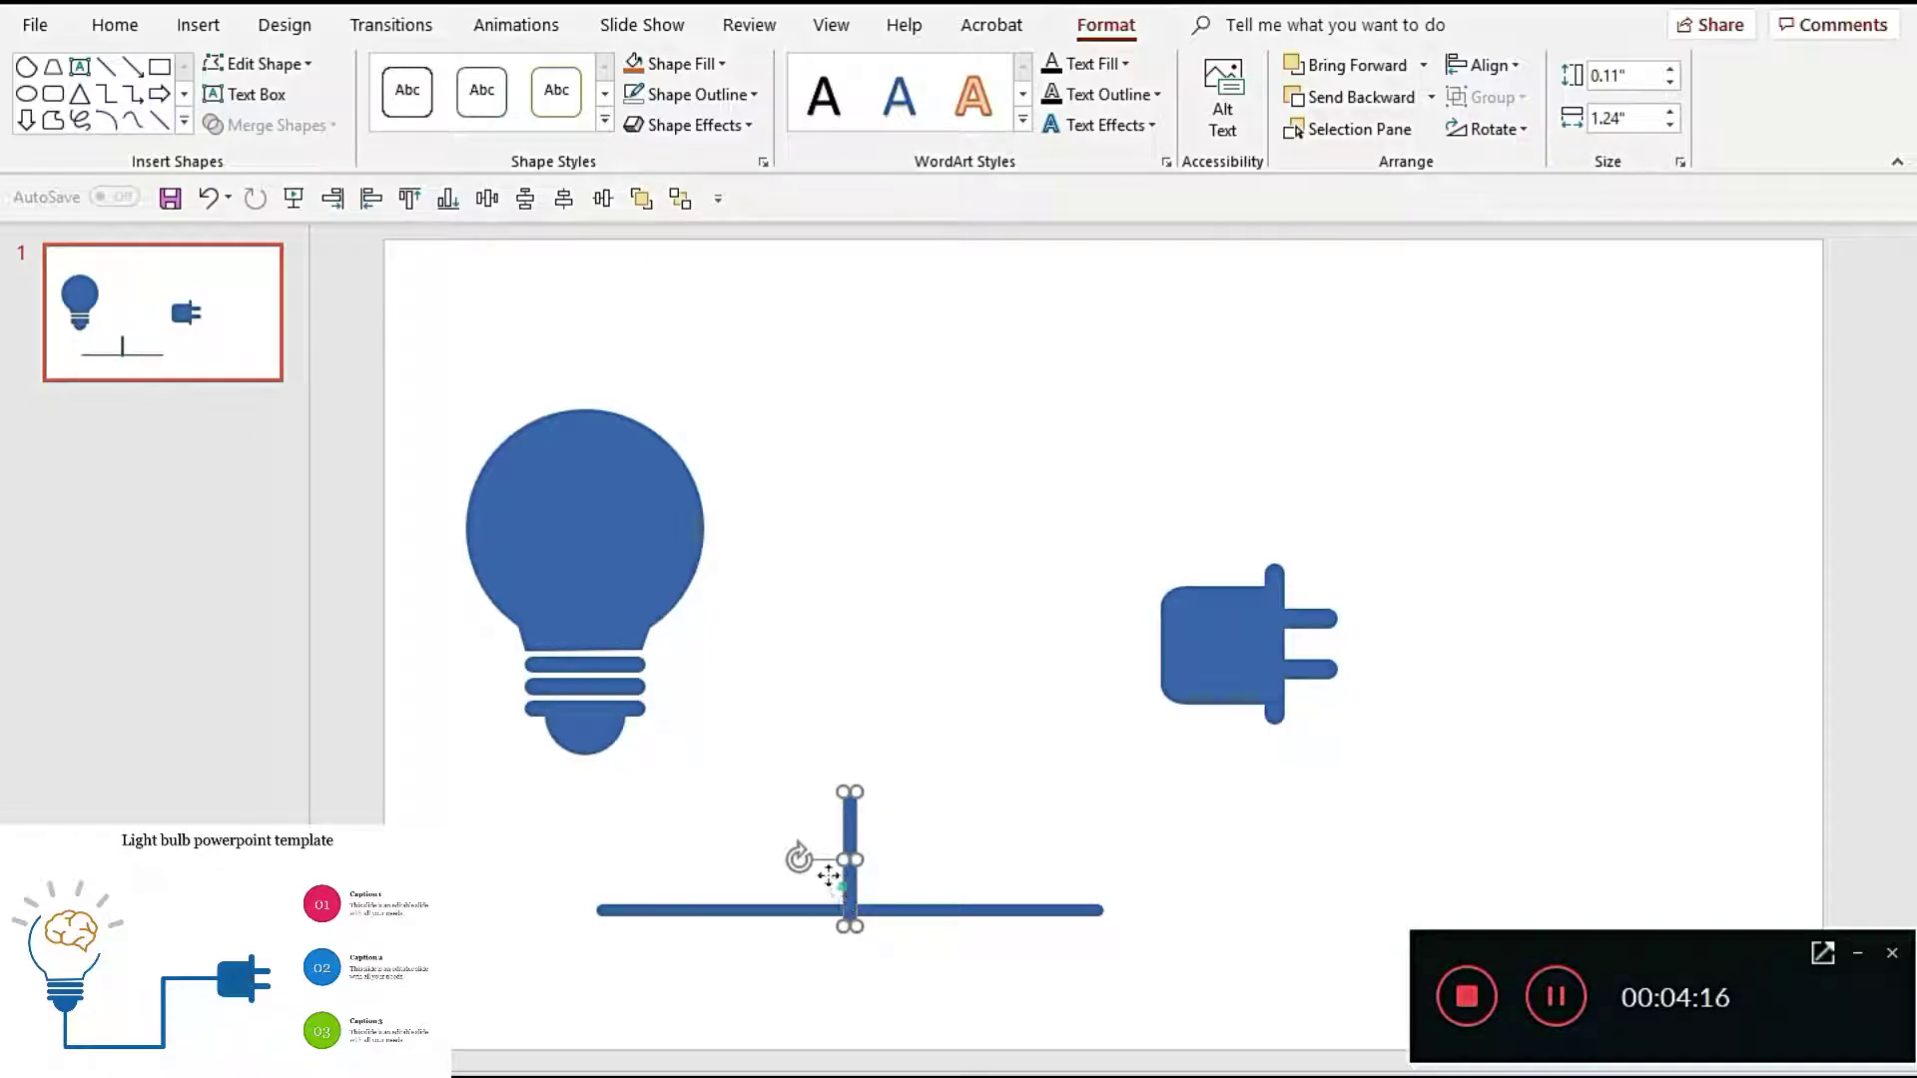
Step: Place the upright bar under the bulb's base and join the horizontal bar to it
drag(829, 875, 576, 841)
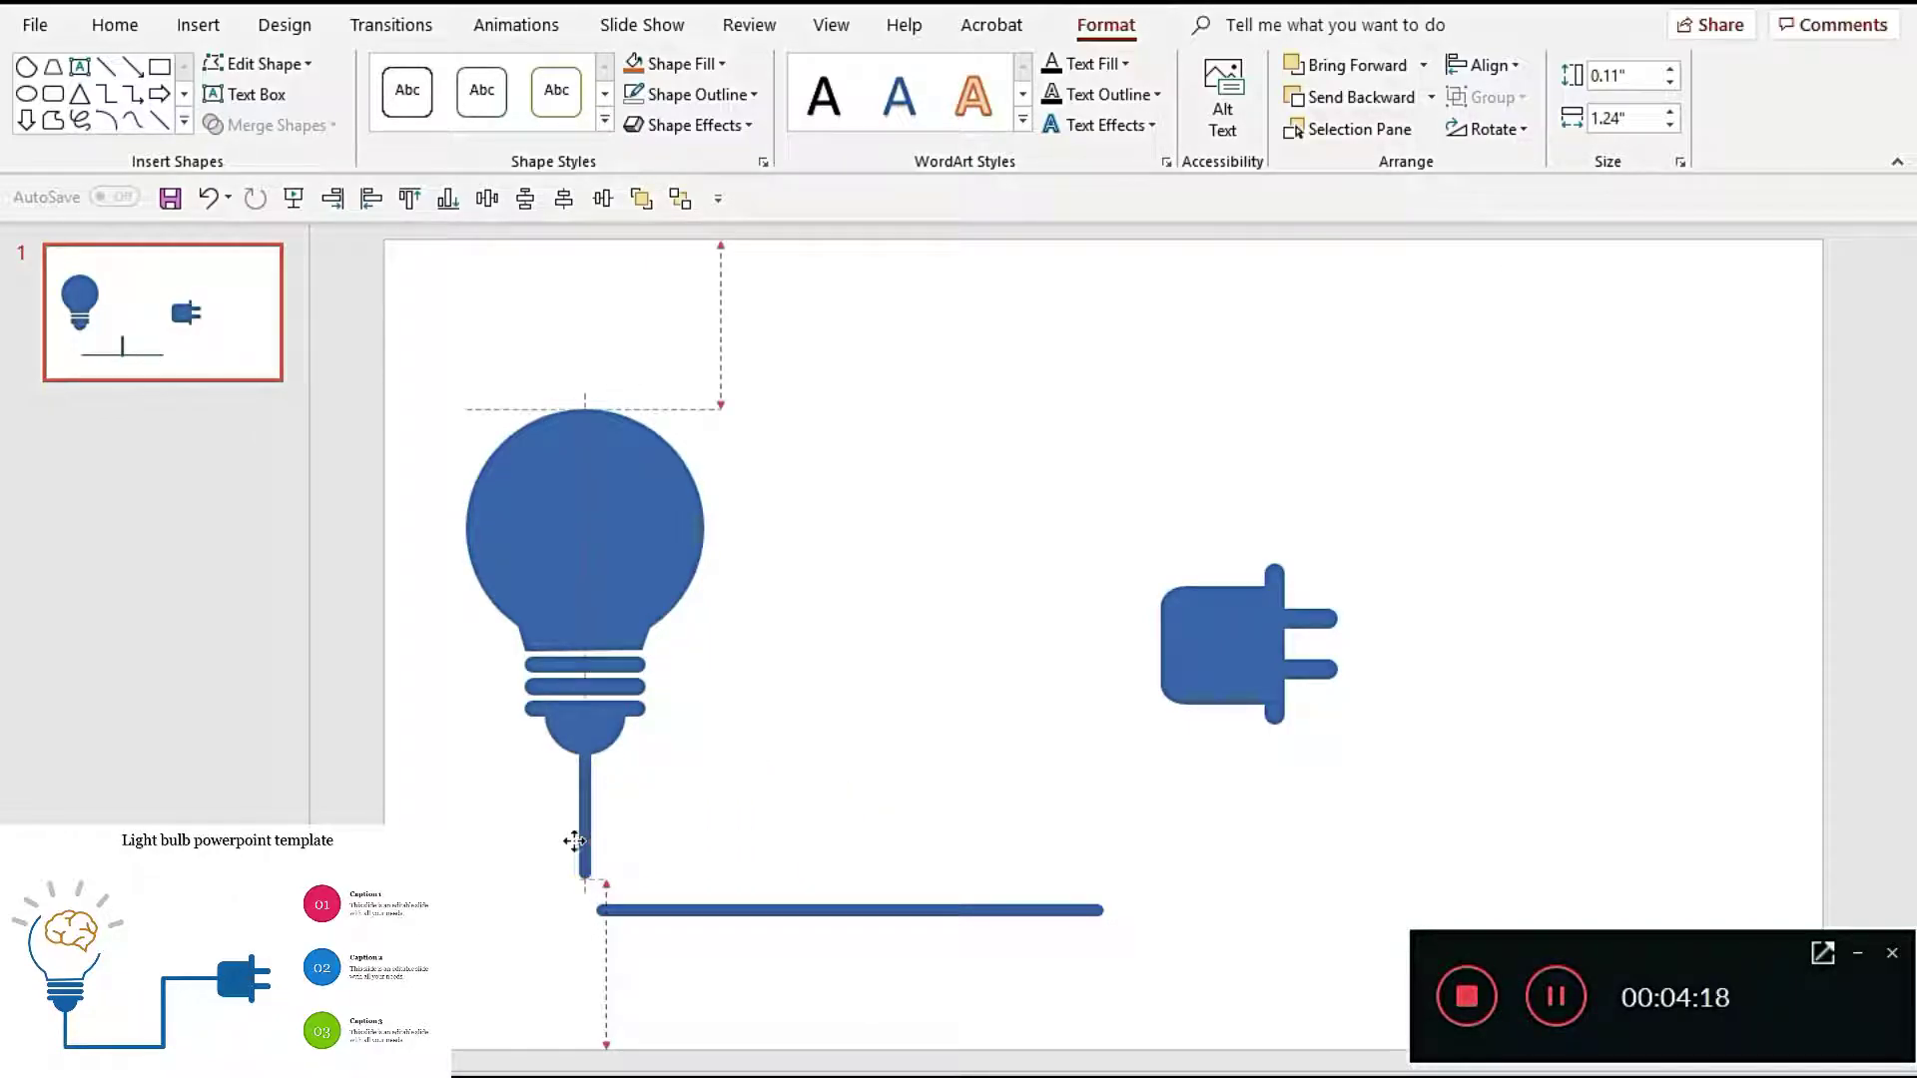
mouse_move(699, 909)
mouse_down()
mouse_move(735, 879)
mouse_move(718, 863)
mouse_up()
click(865, 946)
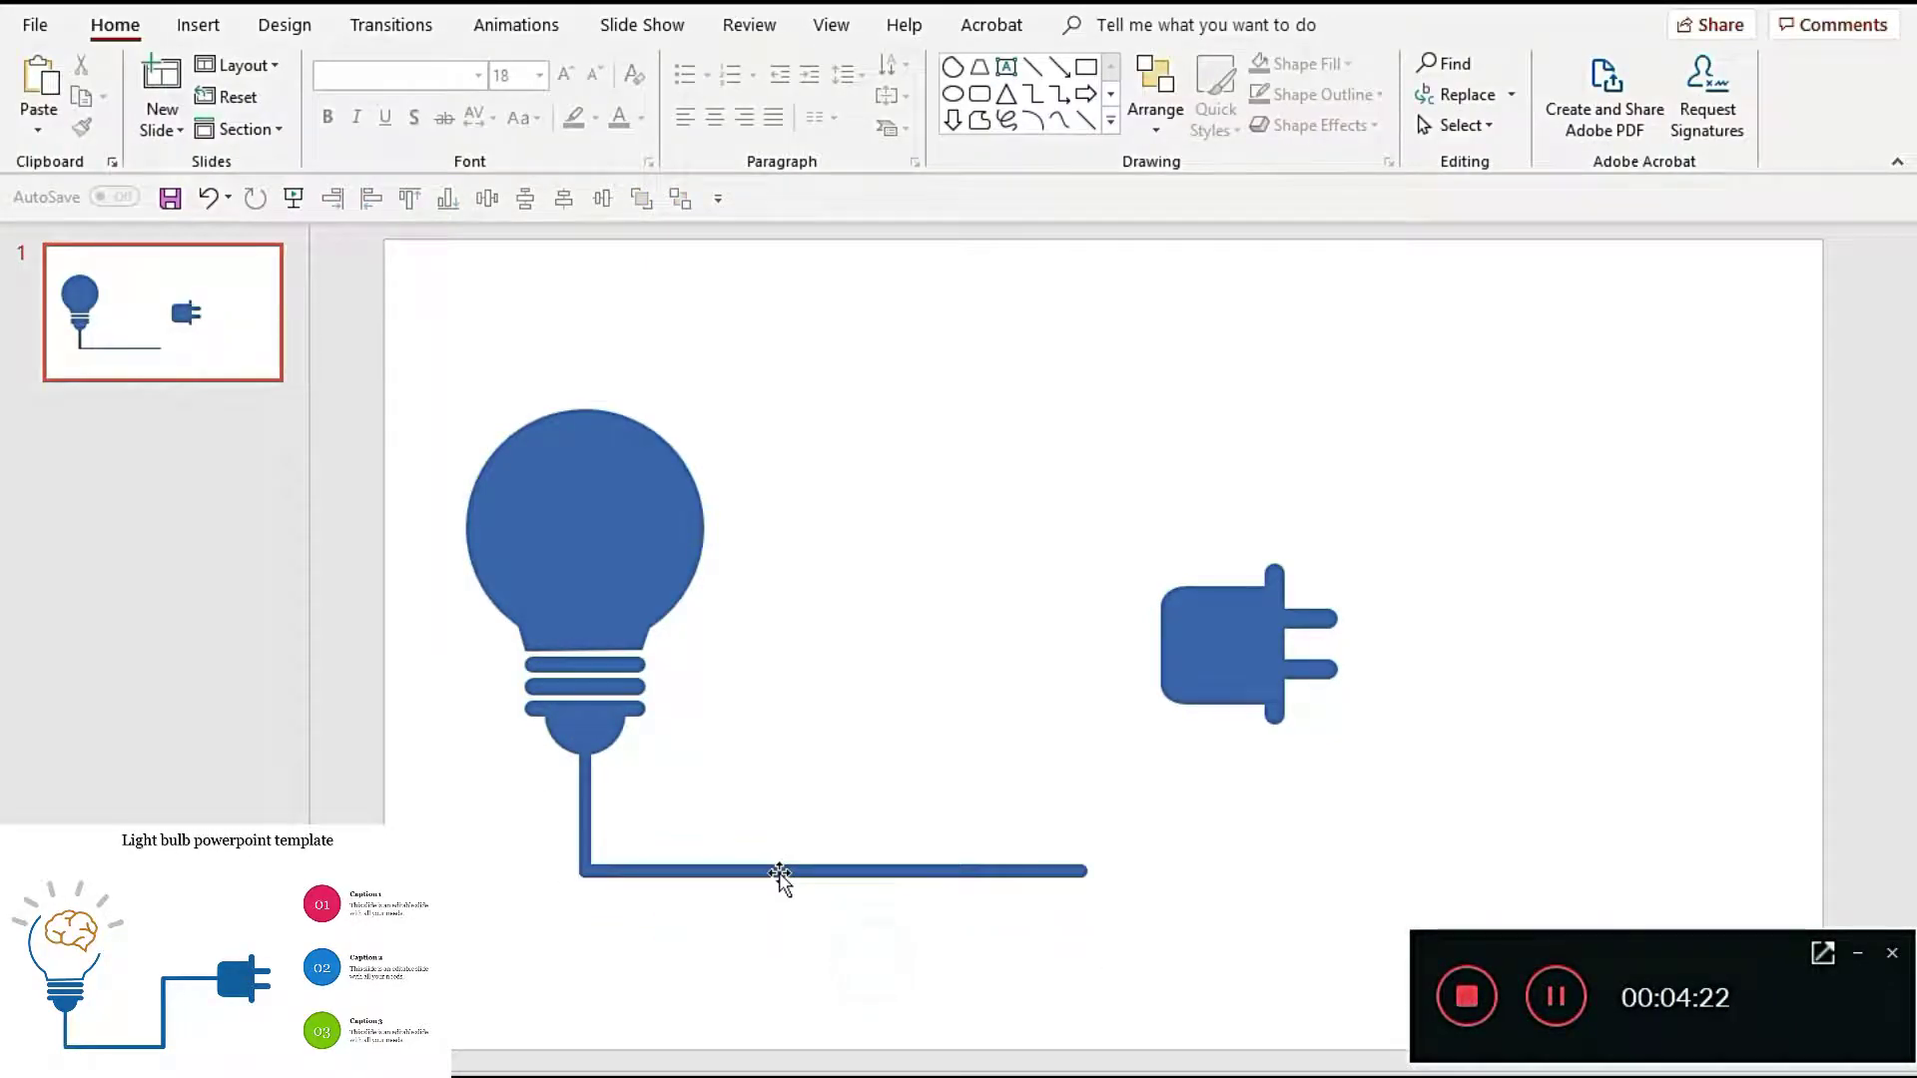
click(585, 804)
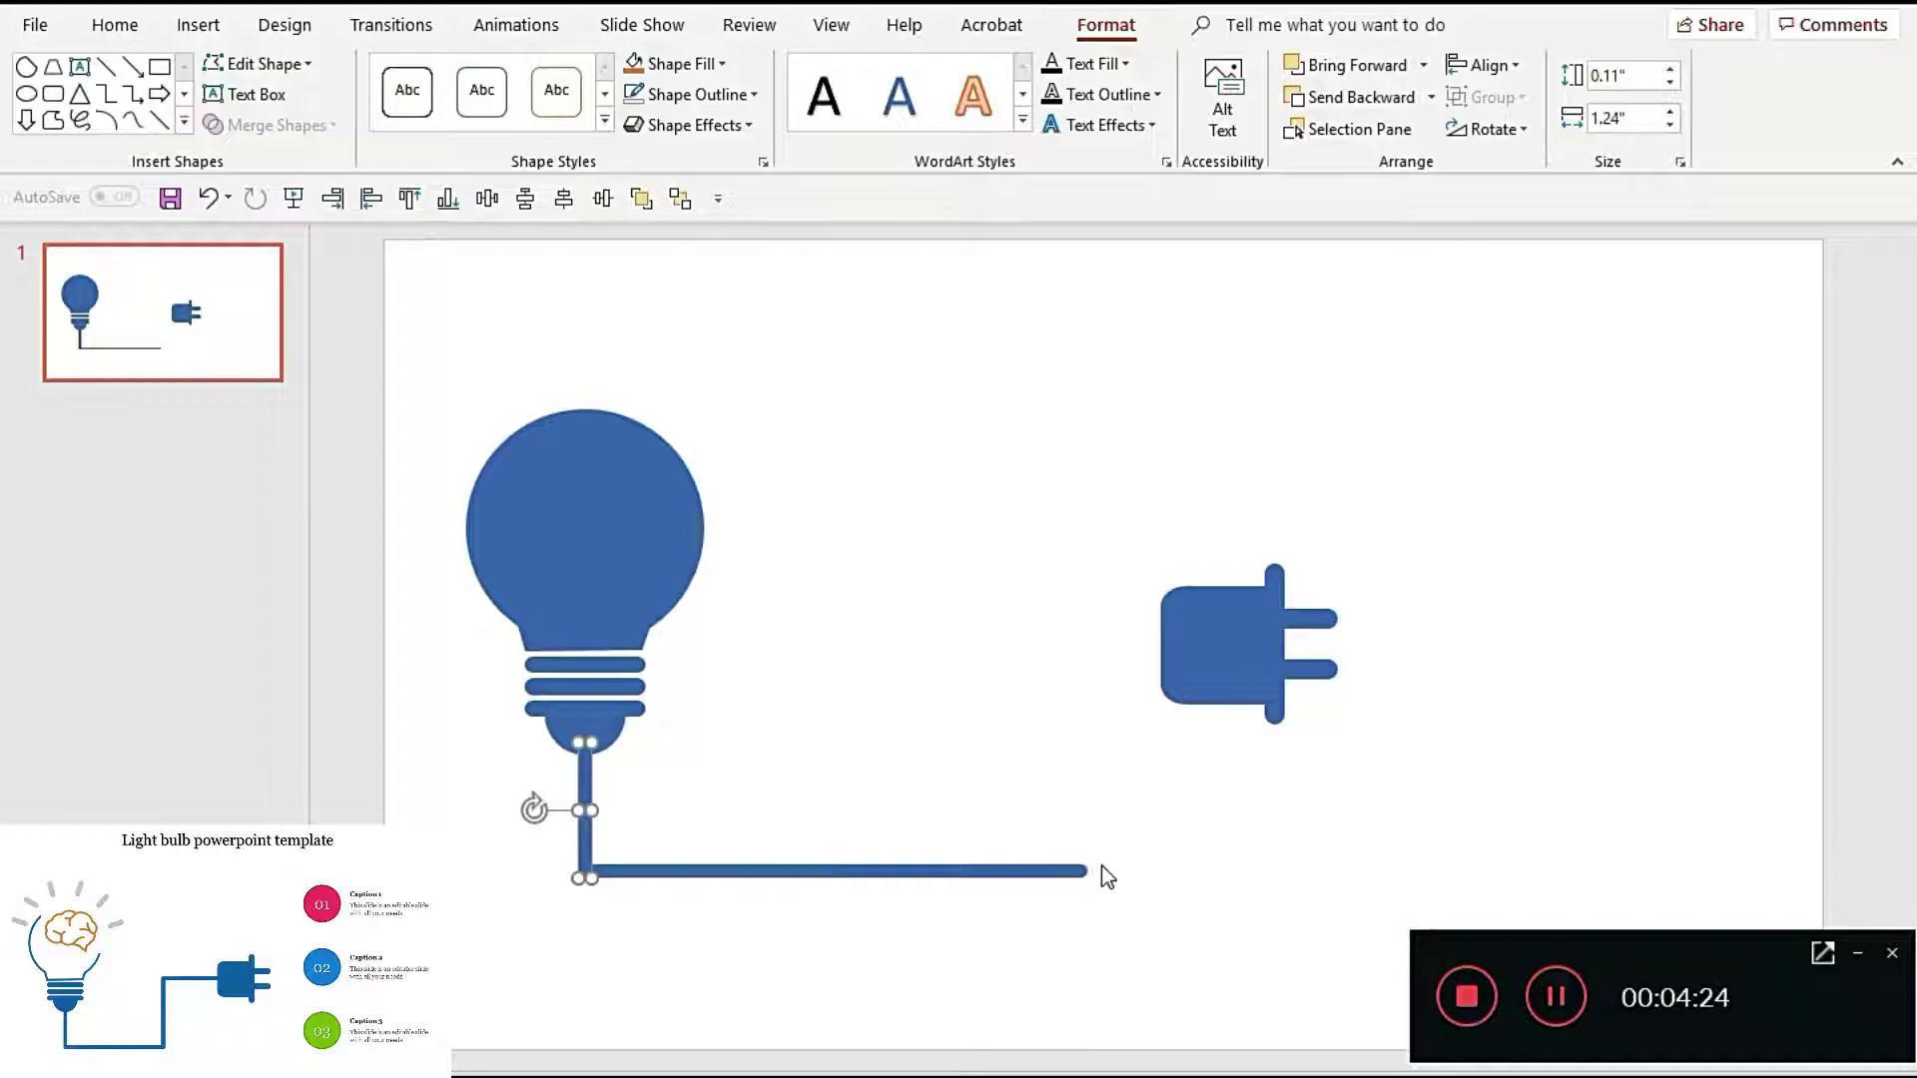
Step: Shorten the horizontal cord bar and copy an upright cord segment to its right end
click(1073, 872)
mouse_move(878, 871)
mouse_down()
mouse_move(968, 879)
mouse_move(952, 872)
mouse_up()
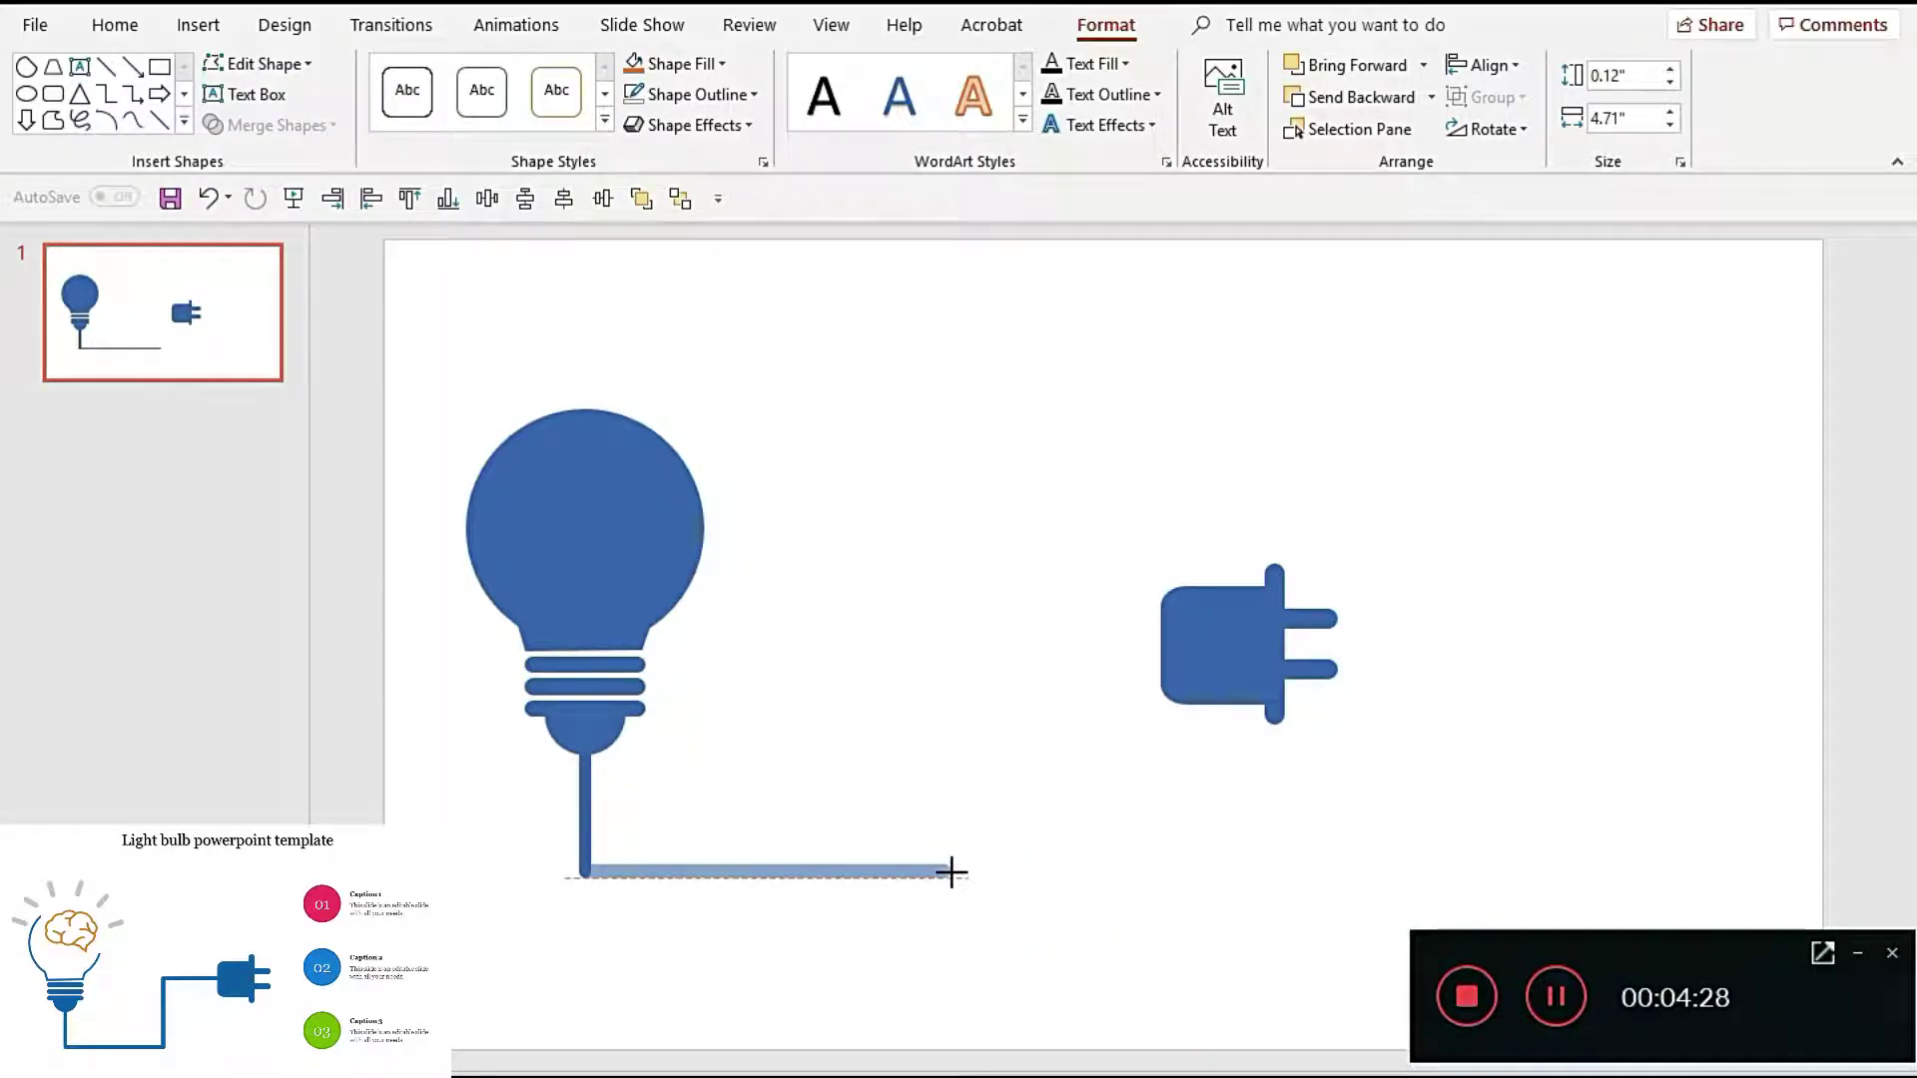
drag(961, 873, 979, 872)
click(584, 814)
drag(584, 823, 978, 819)
click(1075, 861)
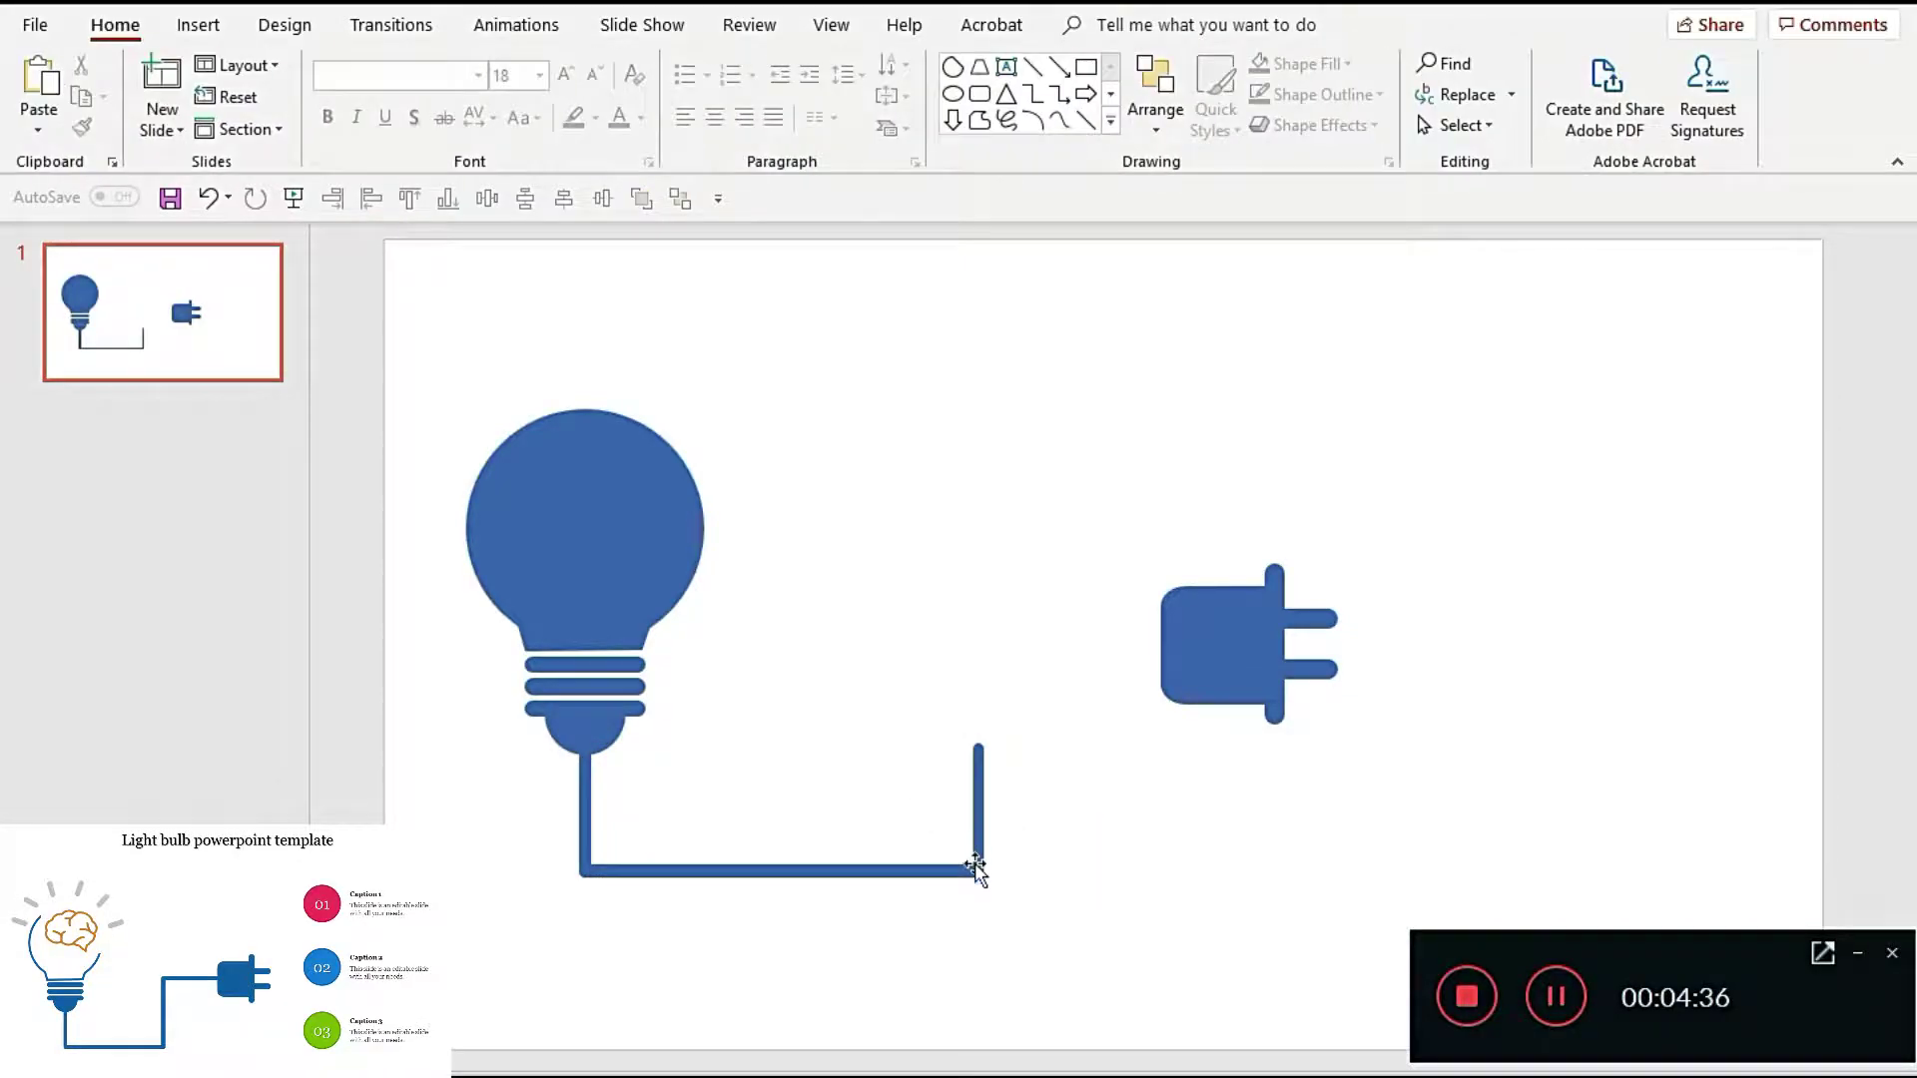
Step: Lengthen the new upright segment, line it up with the bar's end, and copy it upward
click(985, 791)
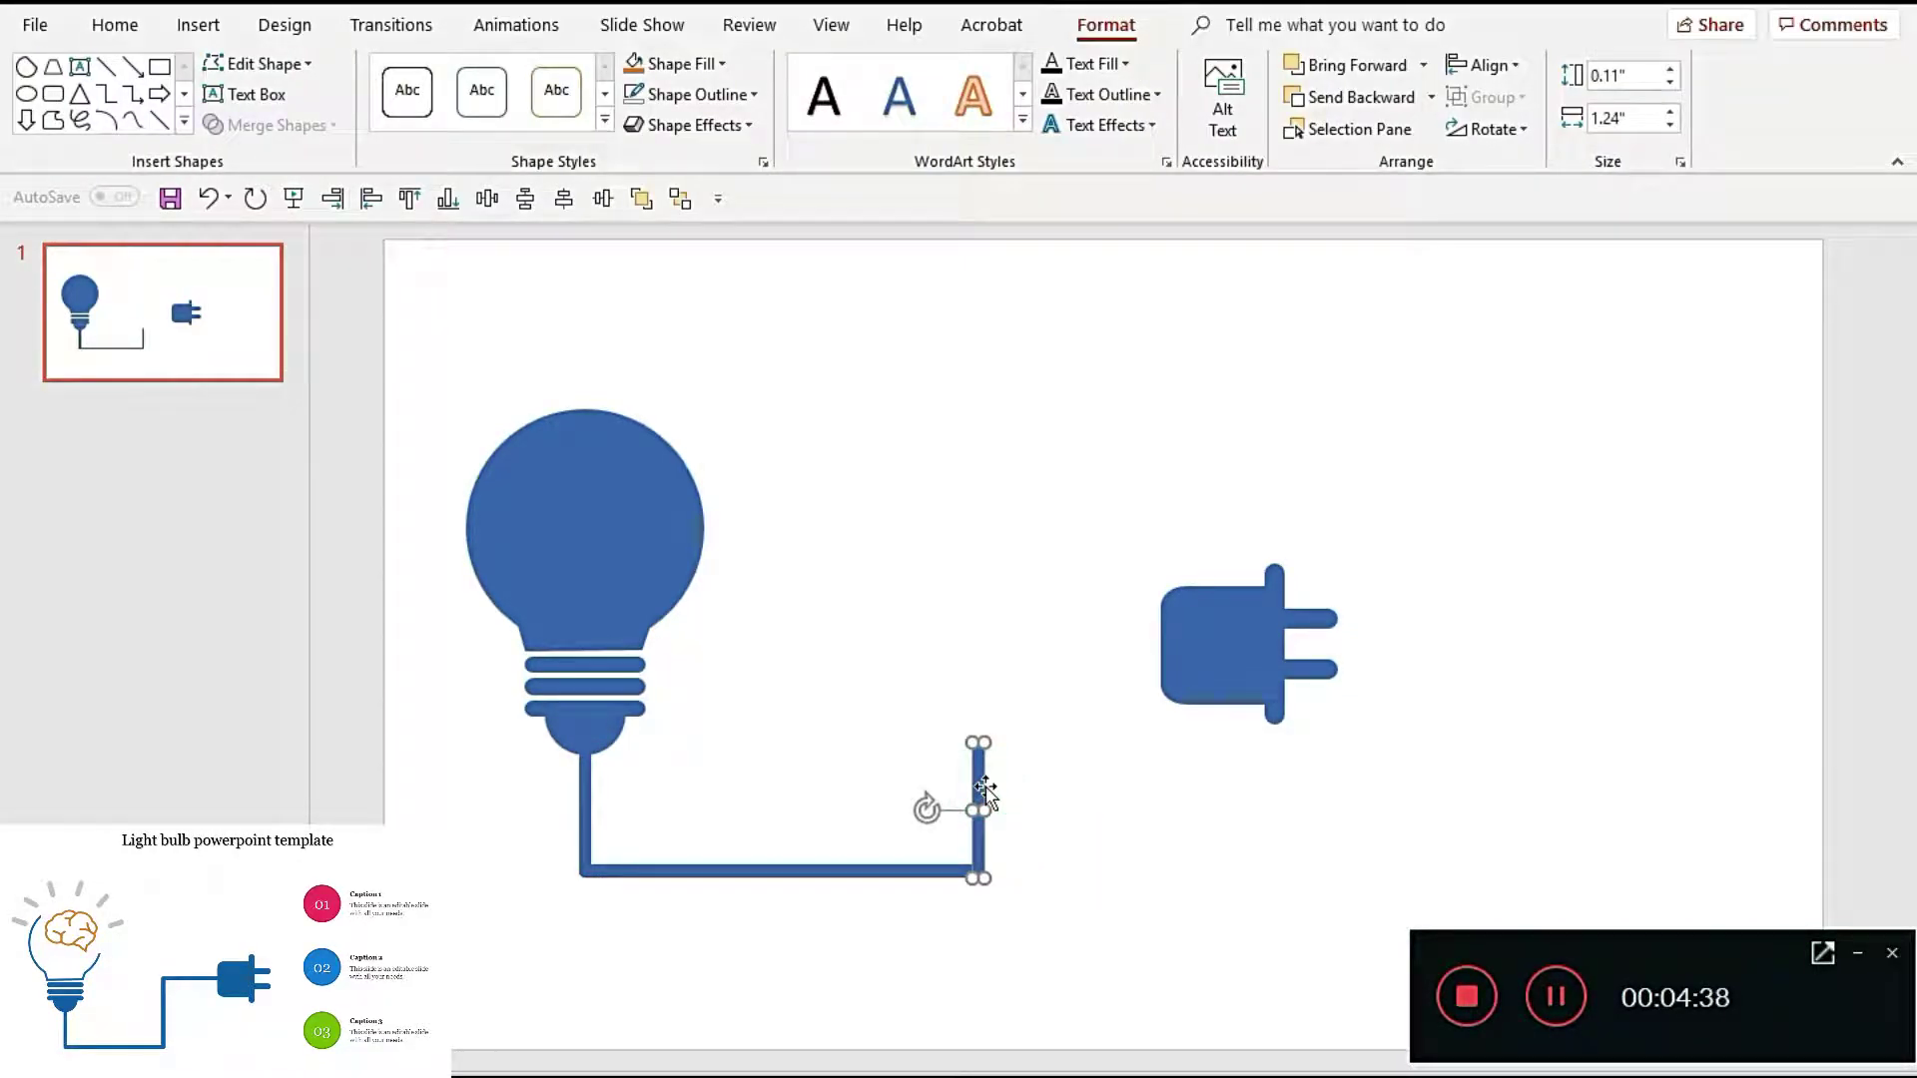
drag(982, 744, 990, 660)
click(1061, 793)
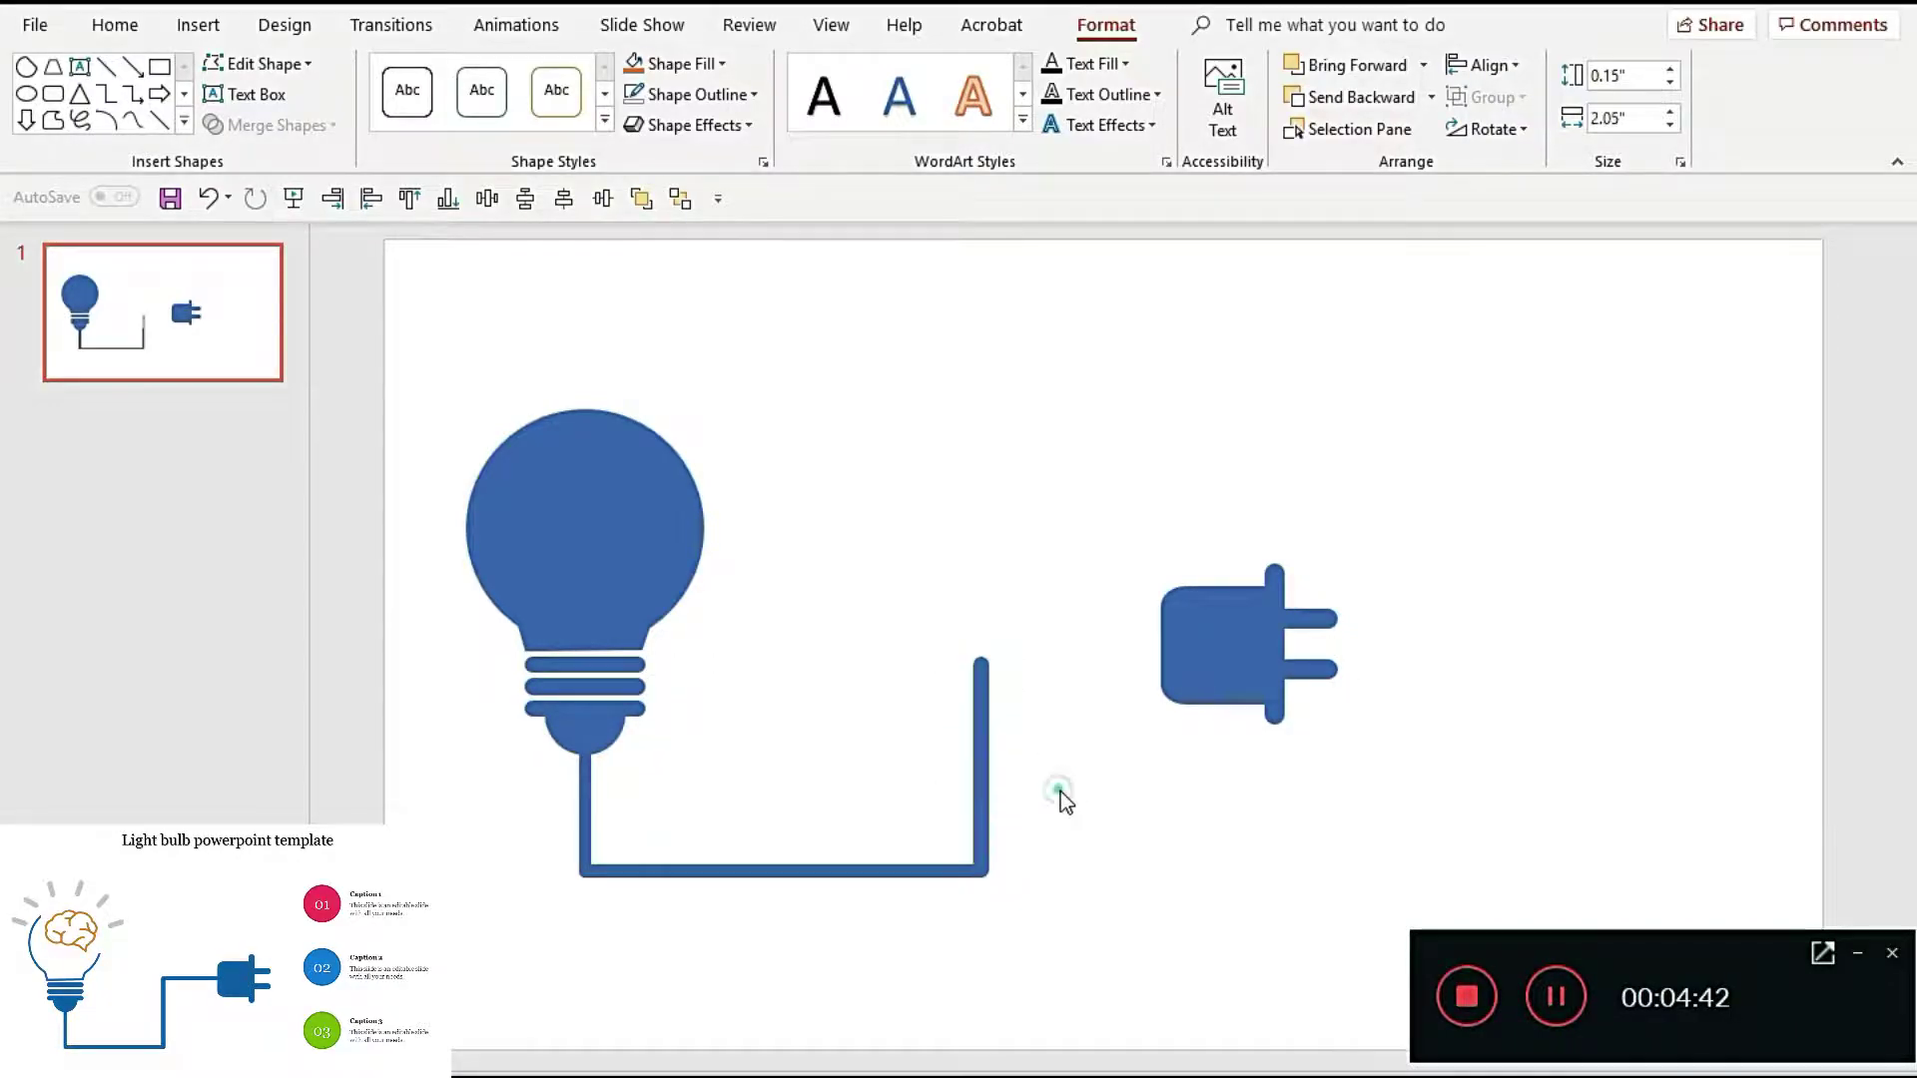
click(976, 760)
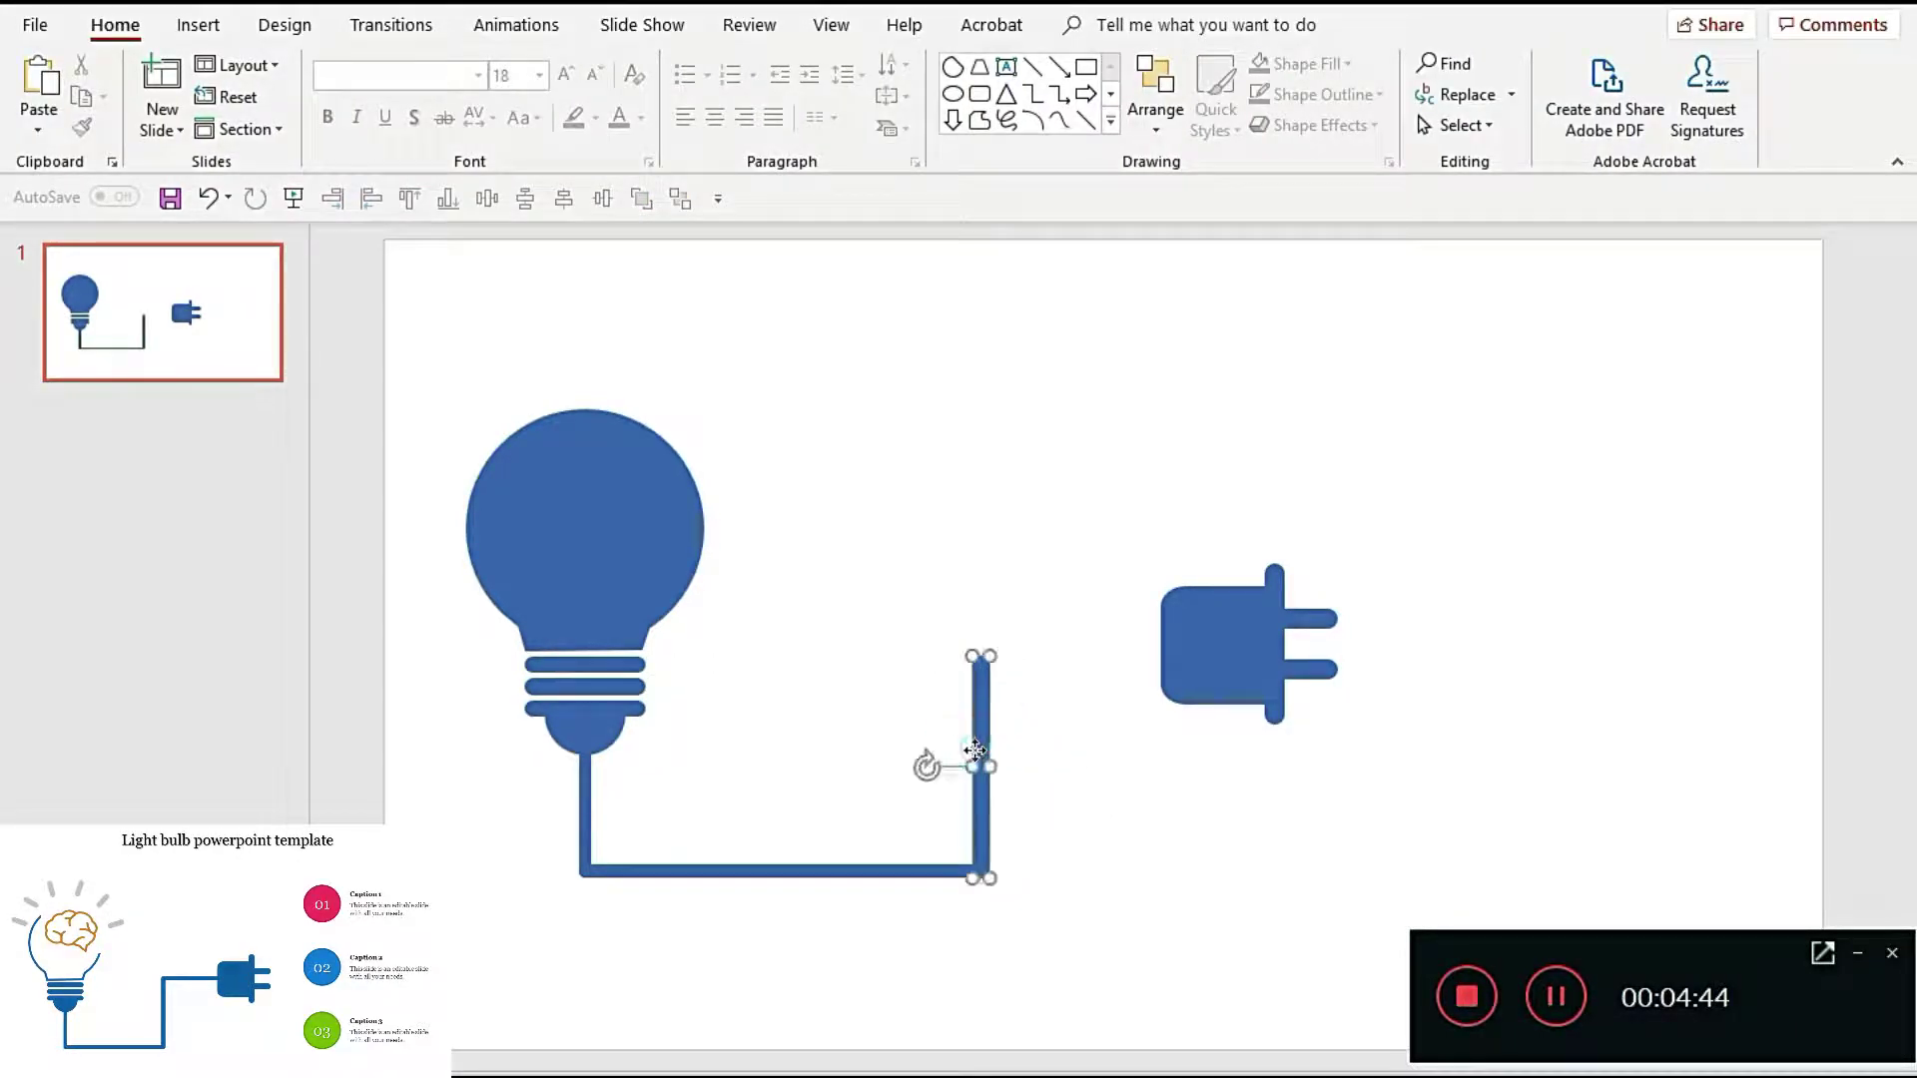
drag(979, 761, 976, 760)
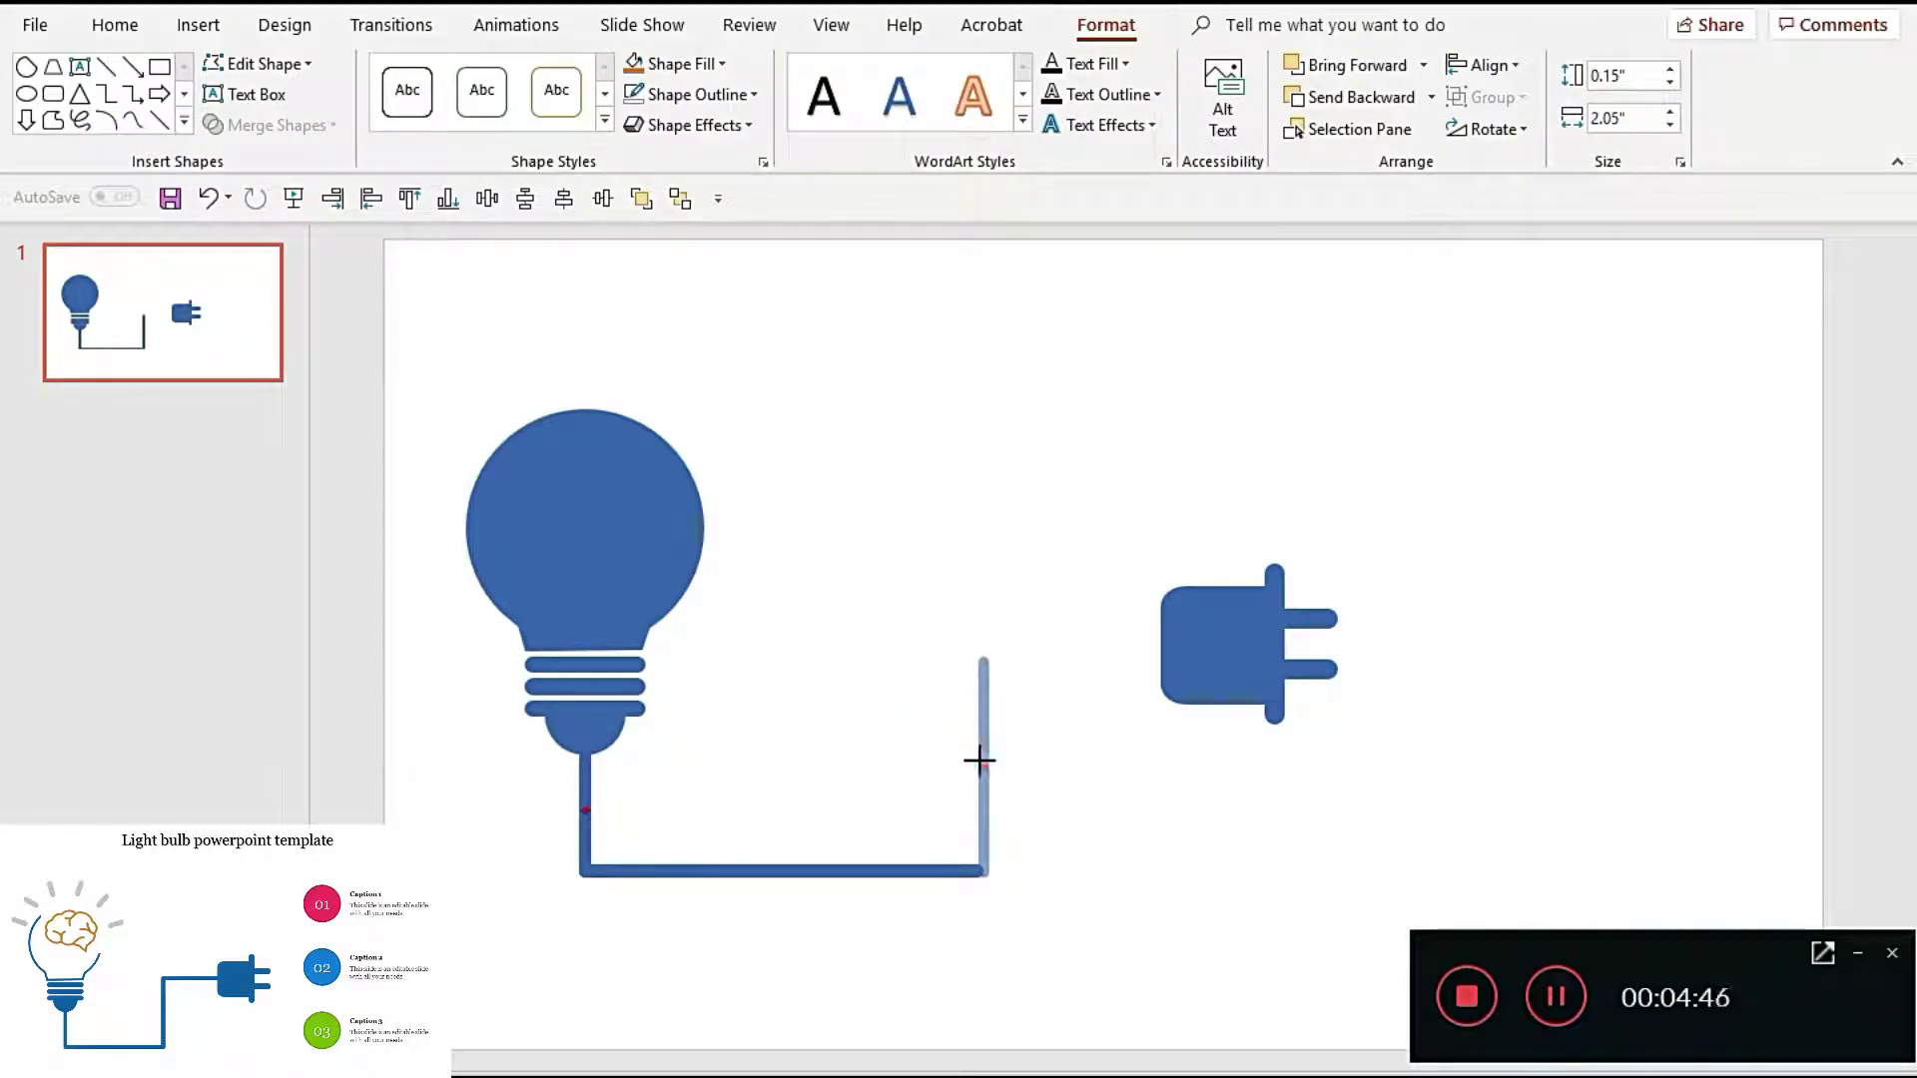
click(1087, 788)
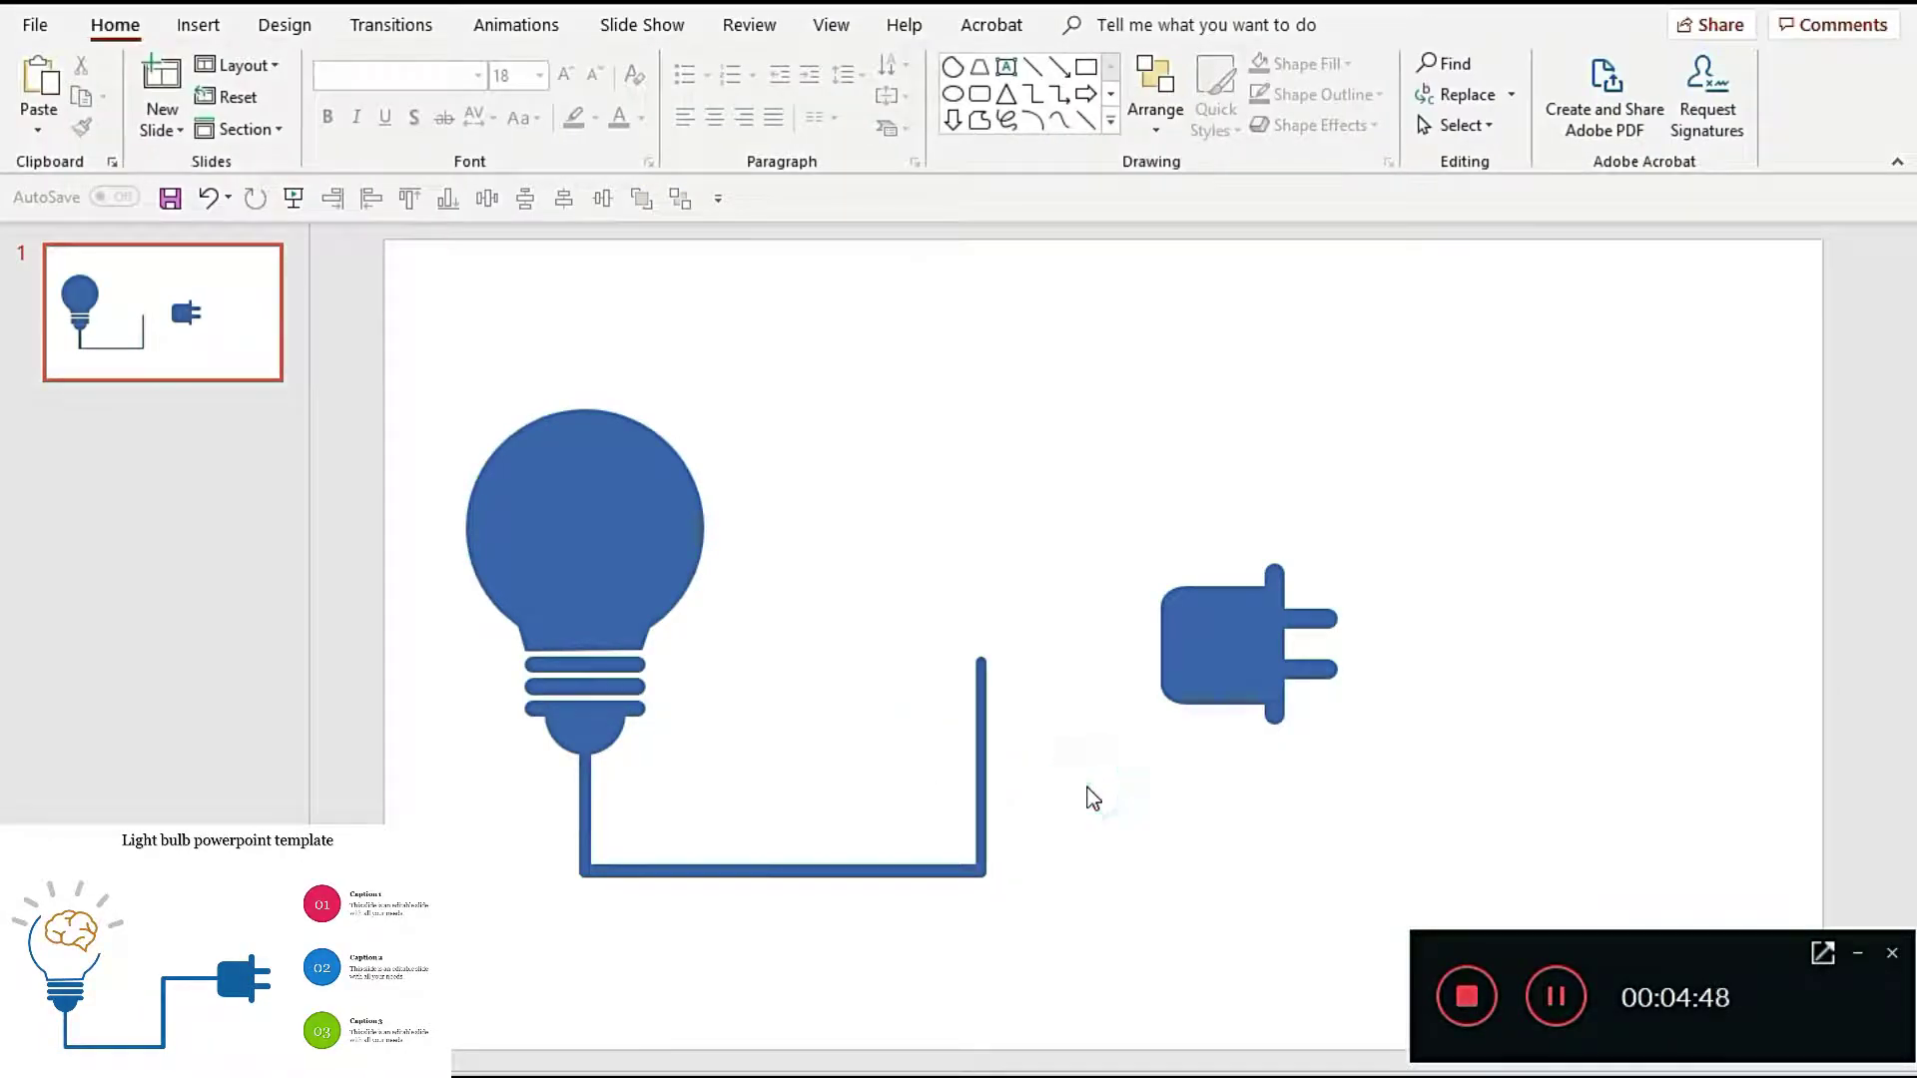
click(981, 699)
mouse_move(978, 799)
mouse_down()
mouse_move(988, 628)
mouse_move(982, 649)
mouse_move(1112, 642)
mouse_up()
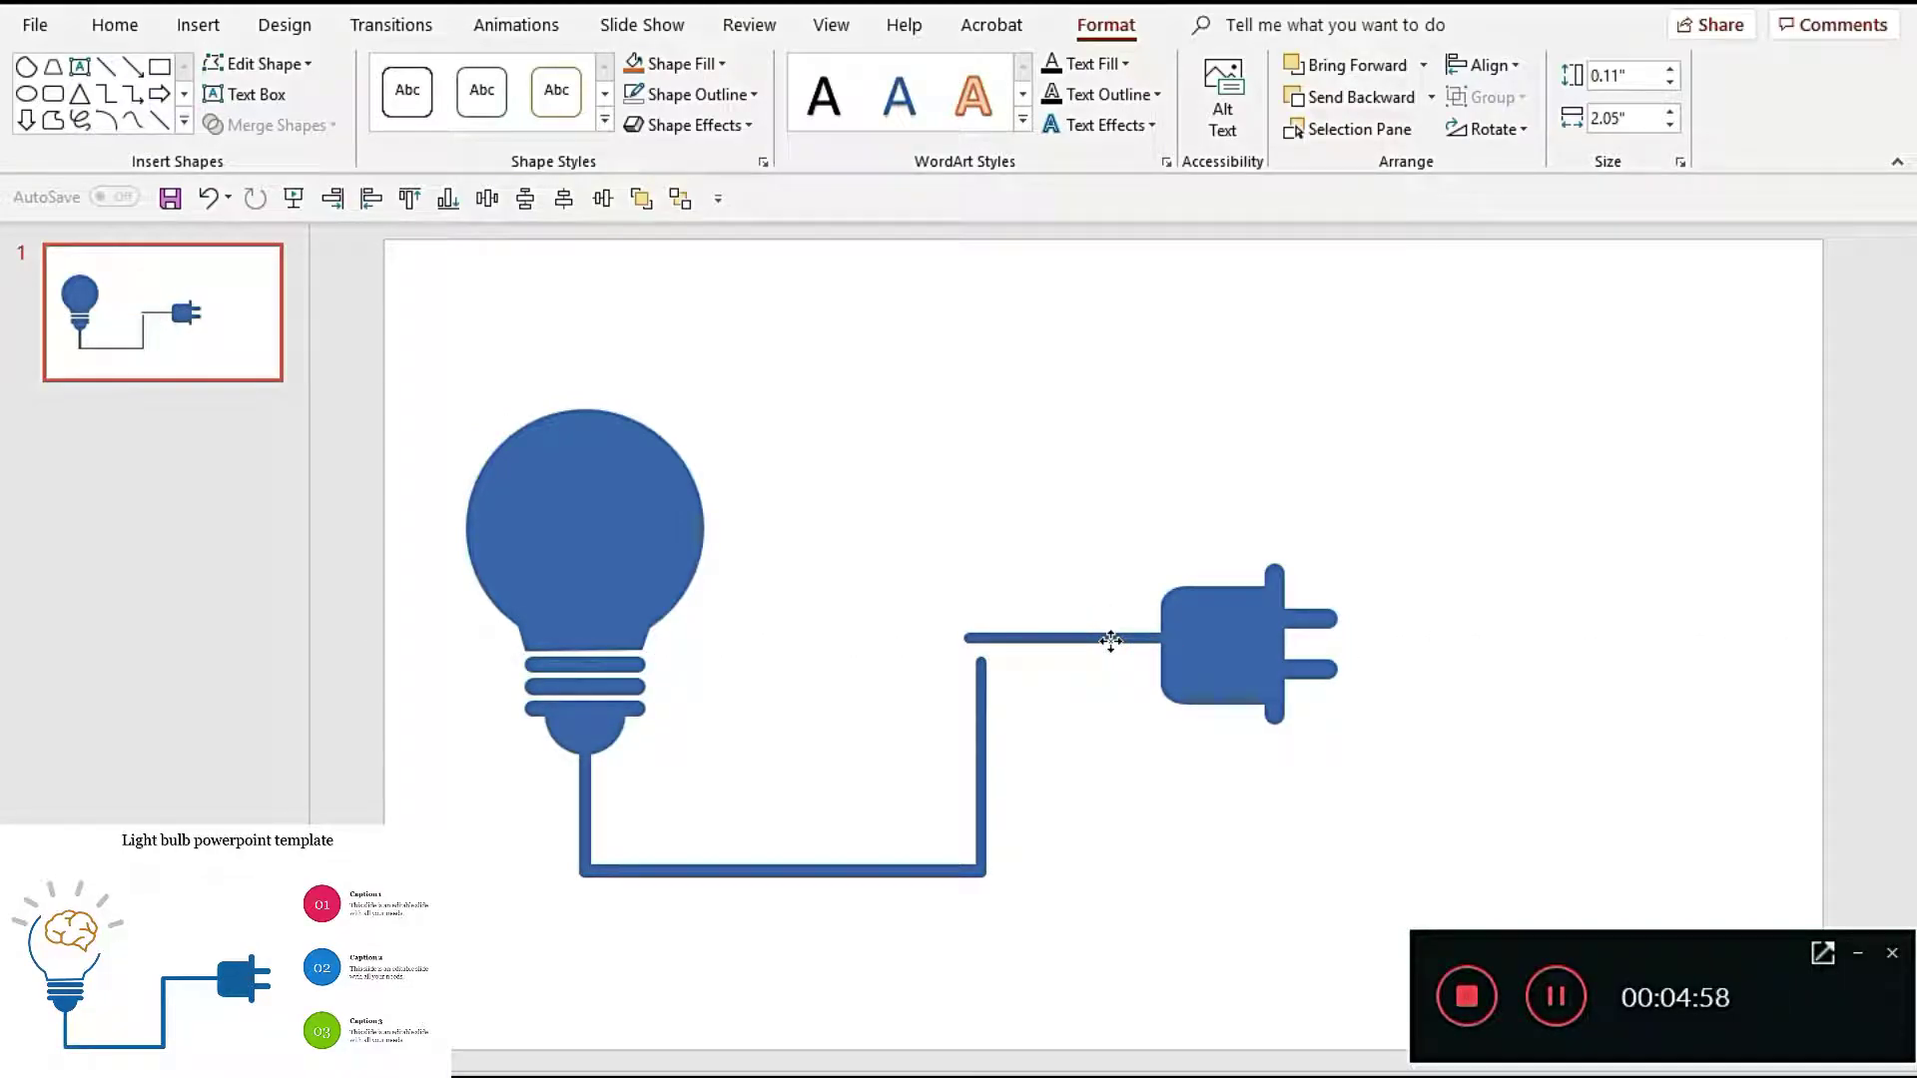
Step: Align the cord line to the plug's middle and join its left end to the vertical line
shift+click(1236, 697)
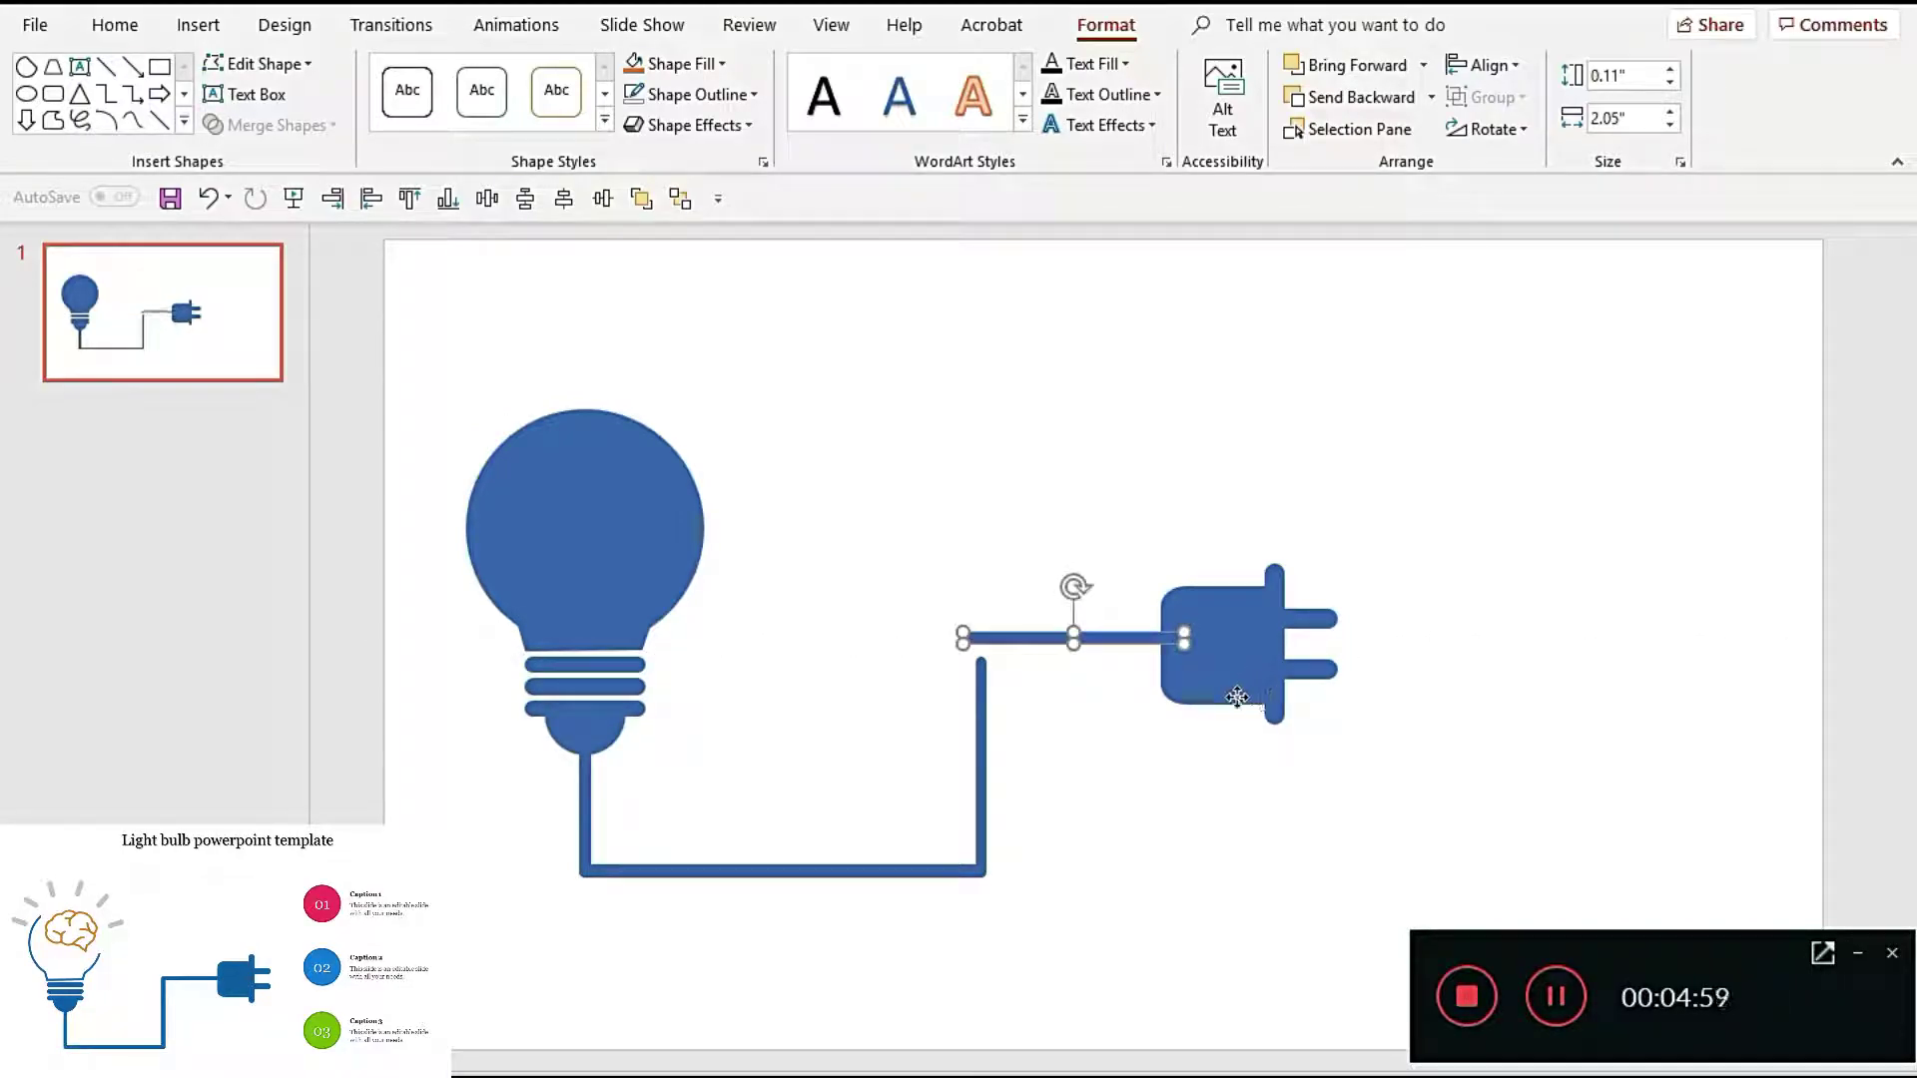
click(603, 198)
click(955, 513)
click(974, 647)
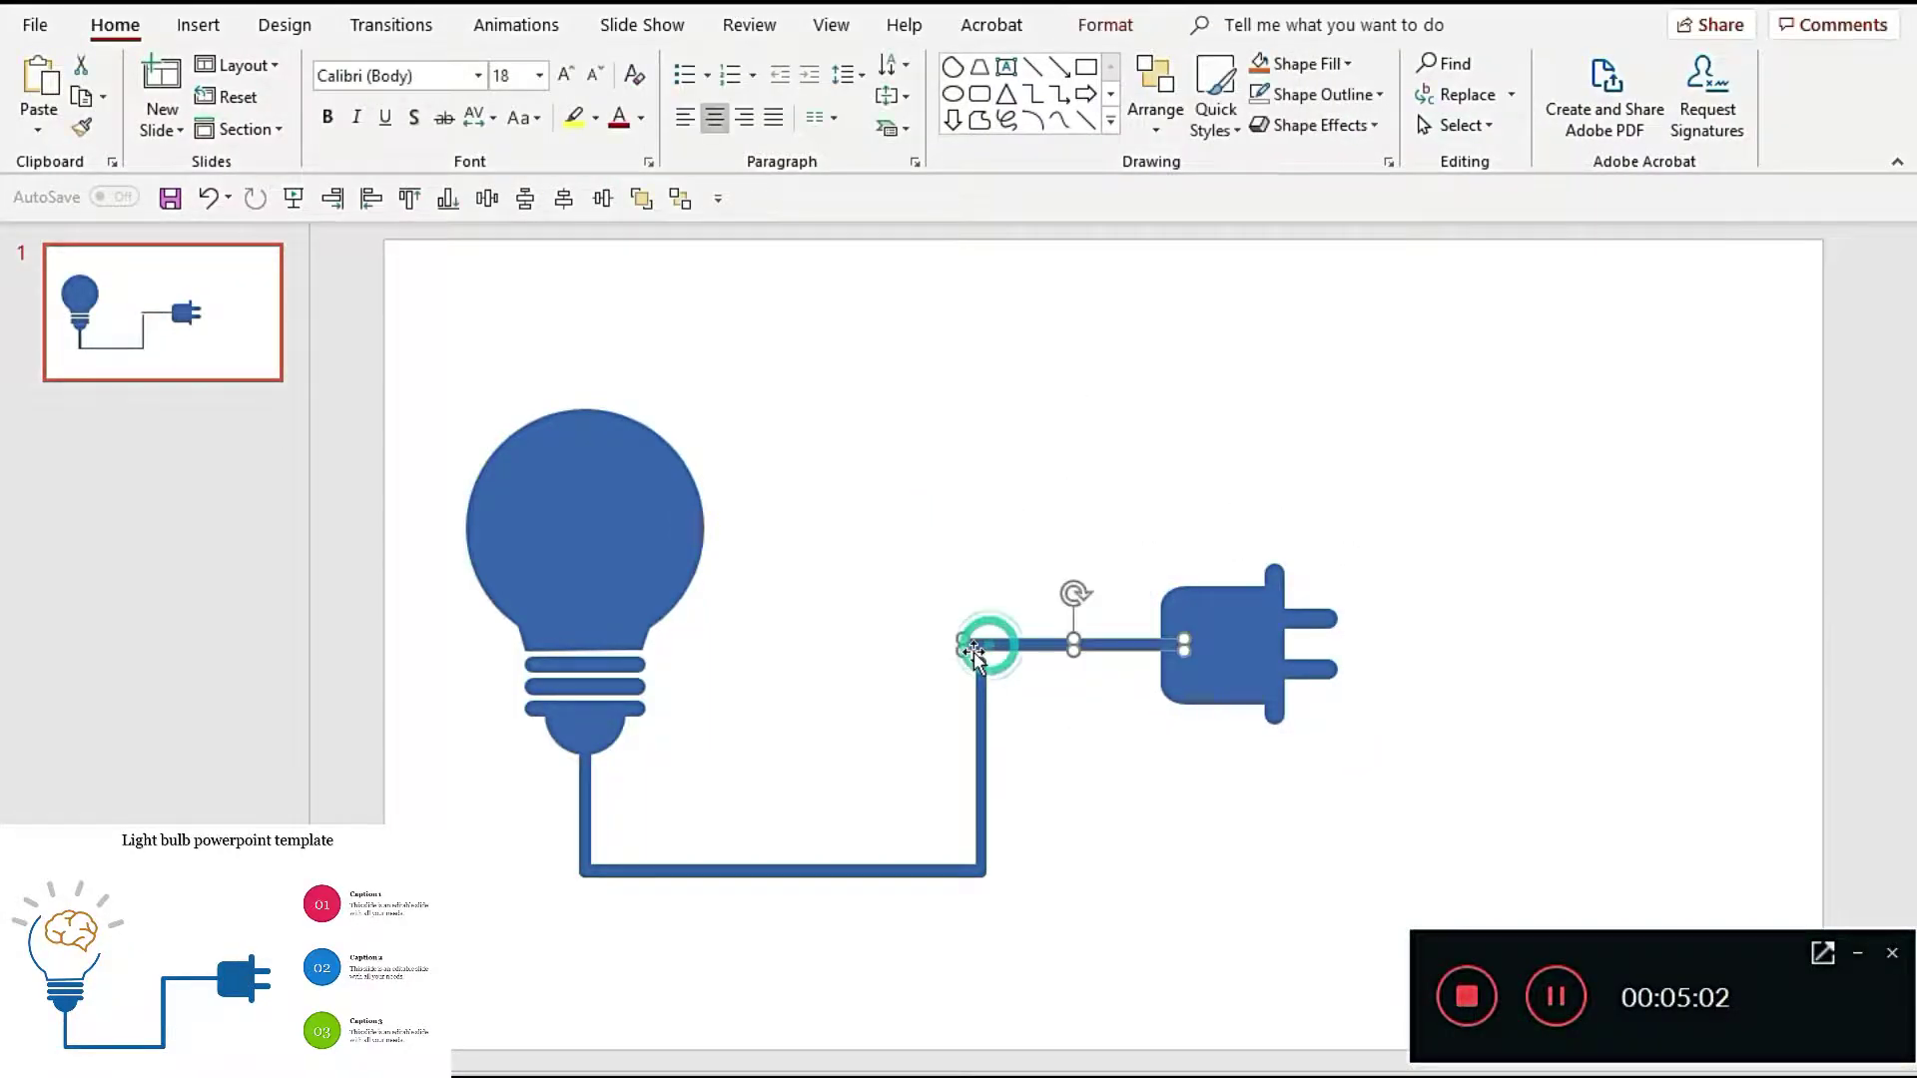
drag(974, 647, 978, 639)
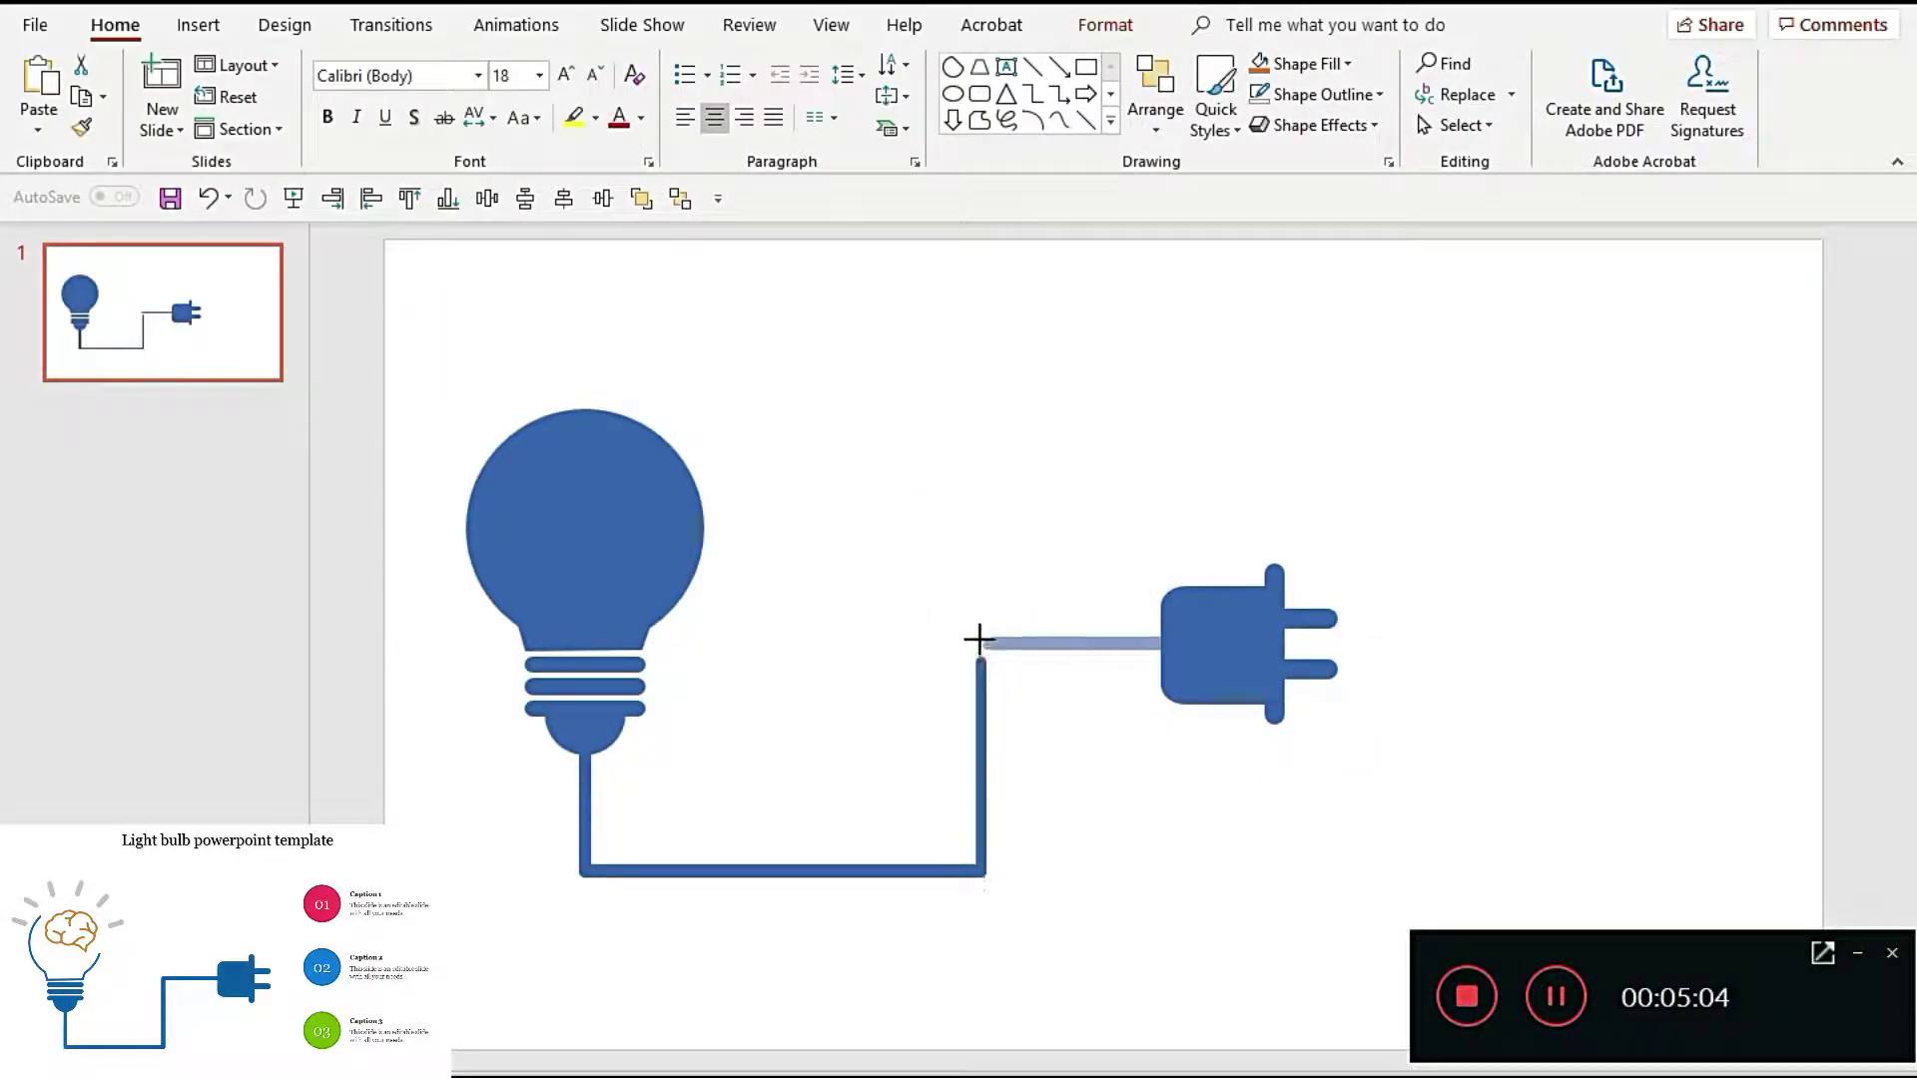
drag(970, 639, 982, 640)
click(981, 759)
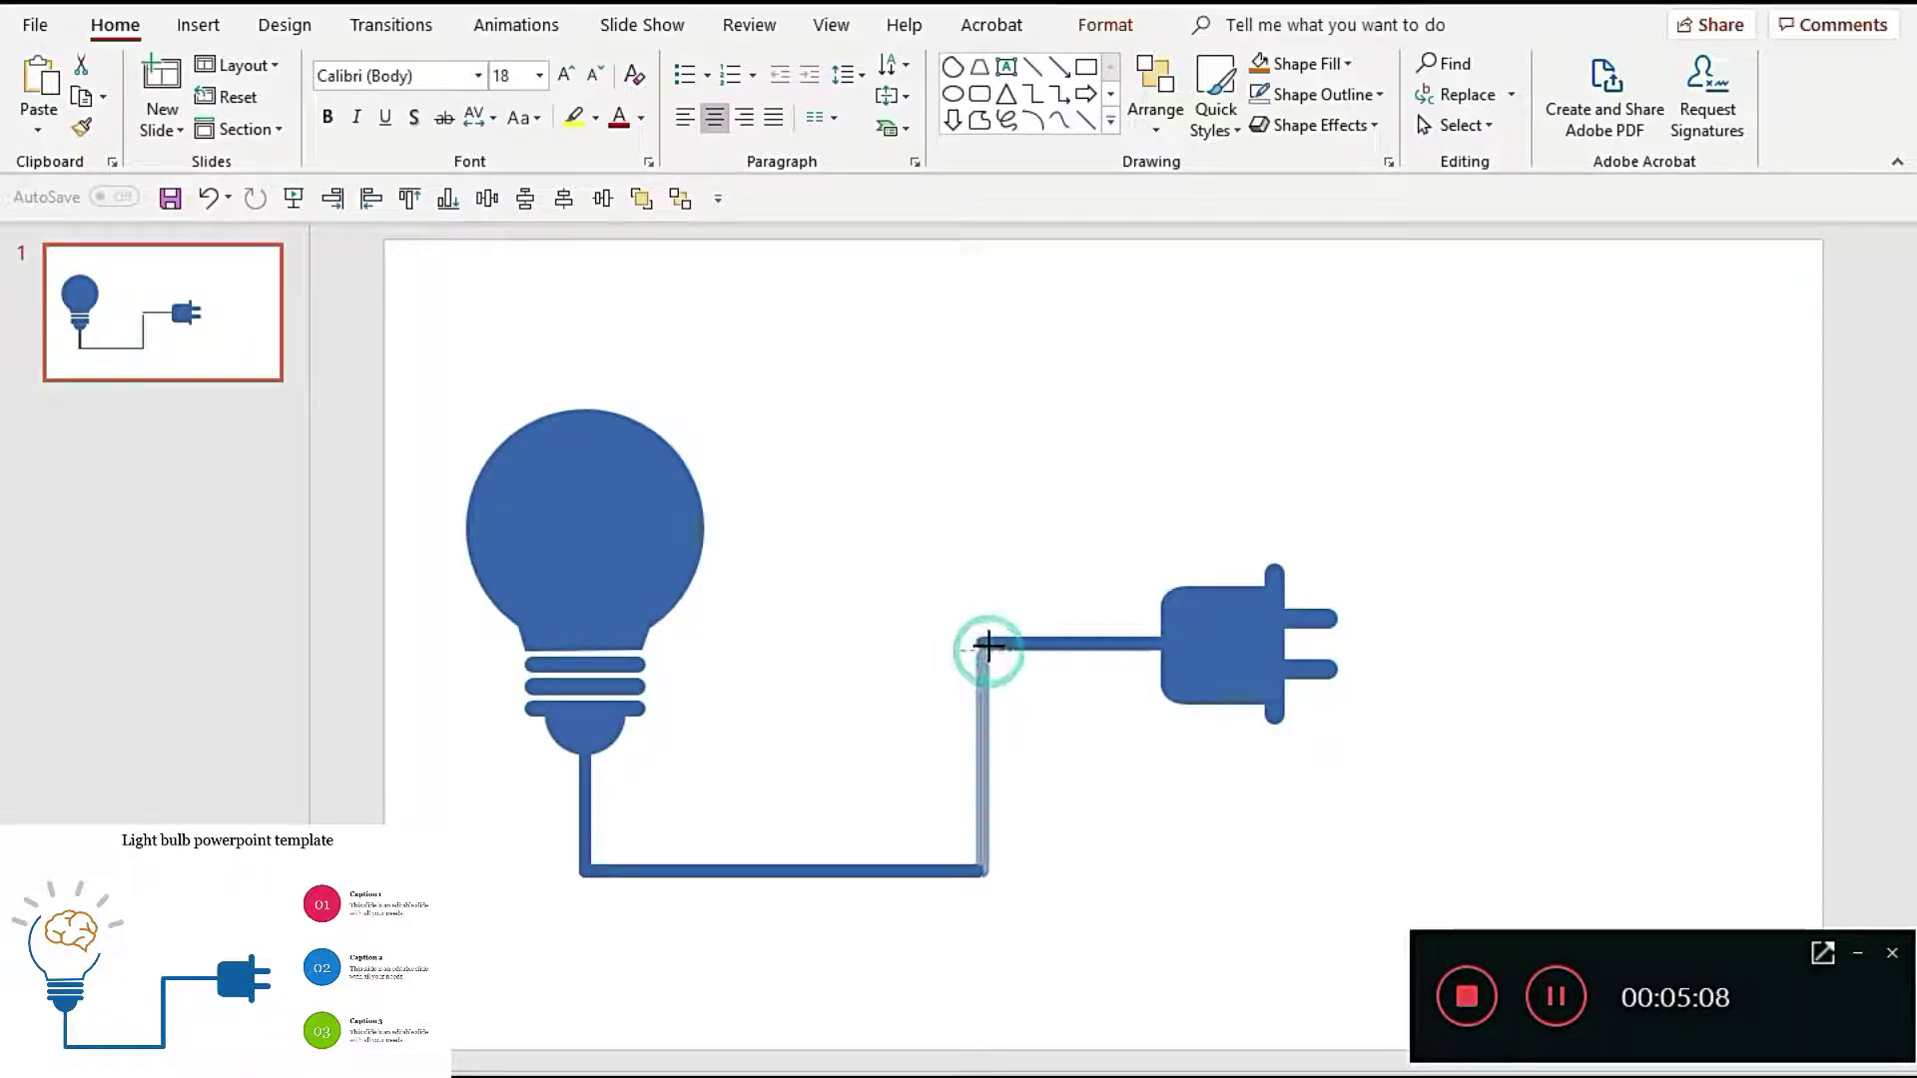
click(1064, 788)
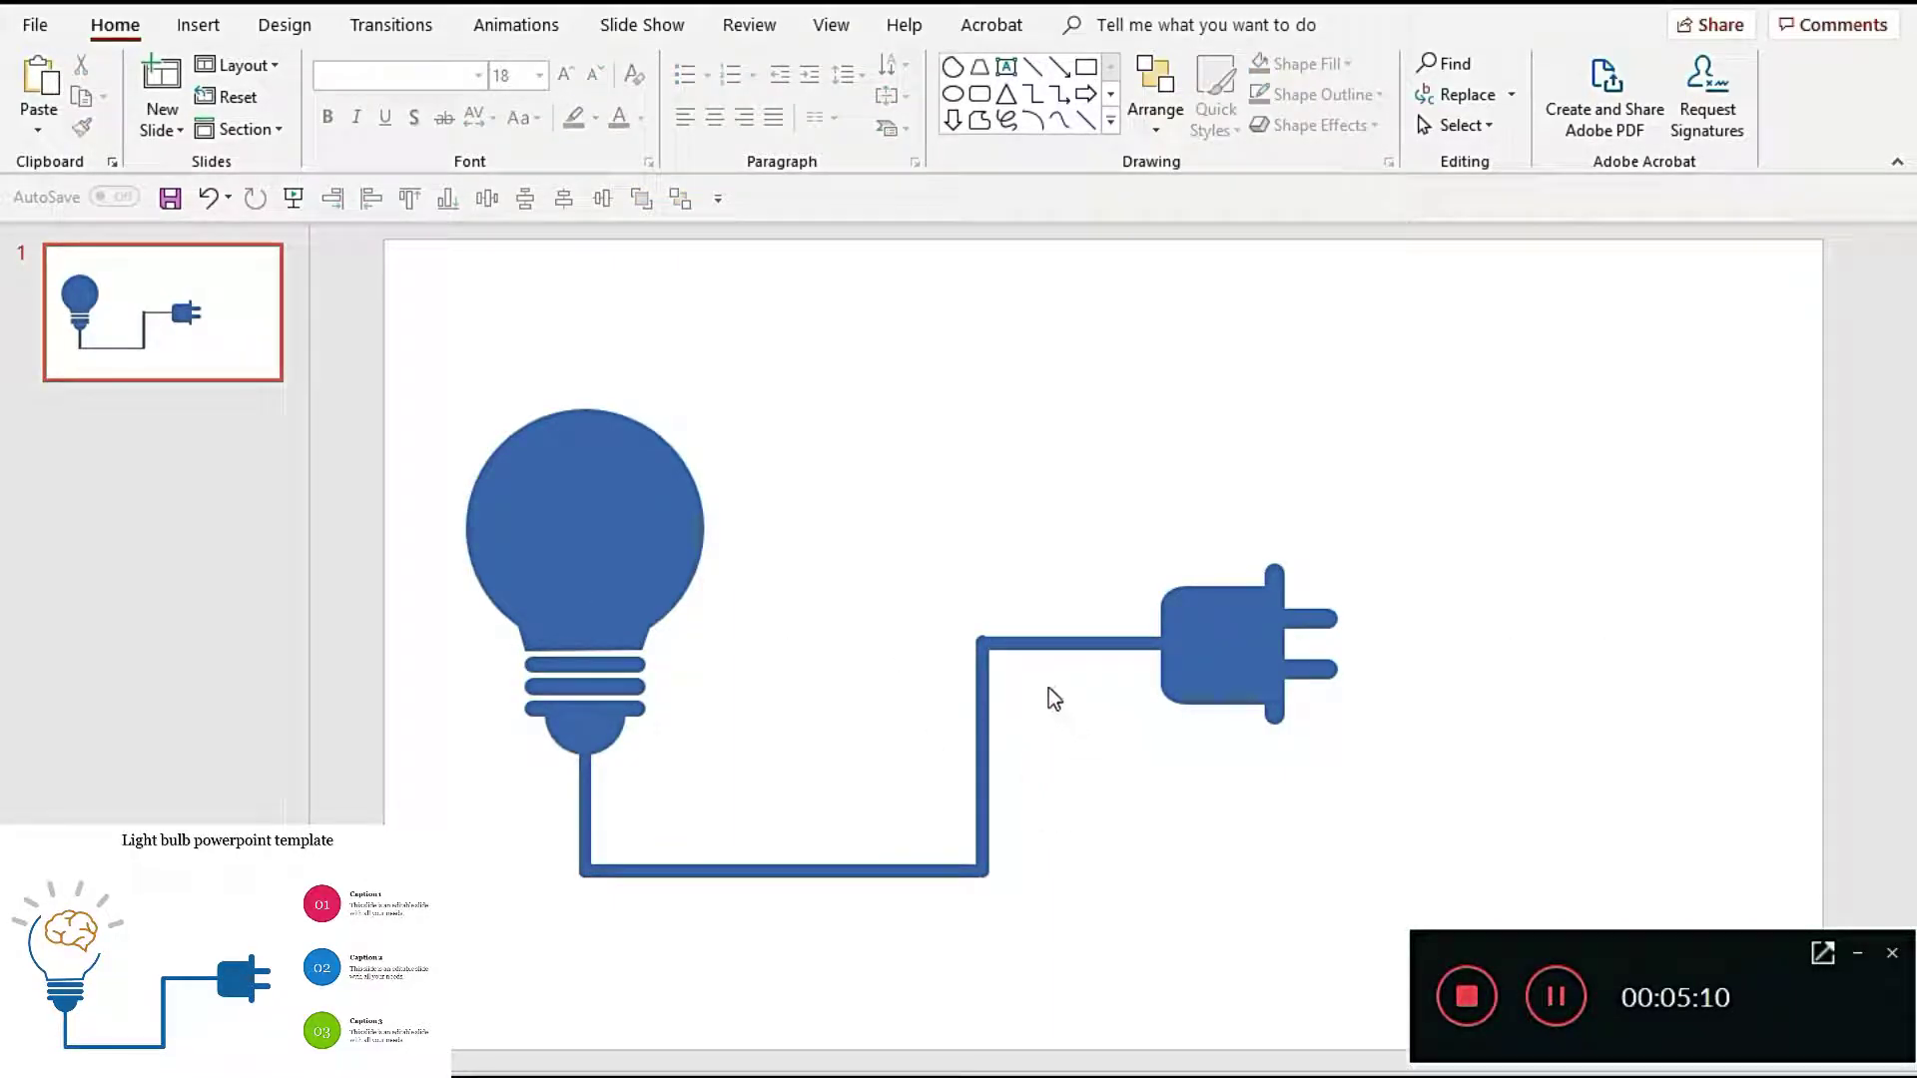
Step: Fix the vertical cord line's top endpoint at the corner so the cord is unbroken
ctrl+scroll(632, 639, up, 2)
click(720, 552)
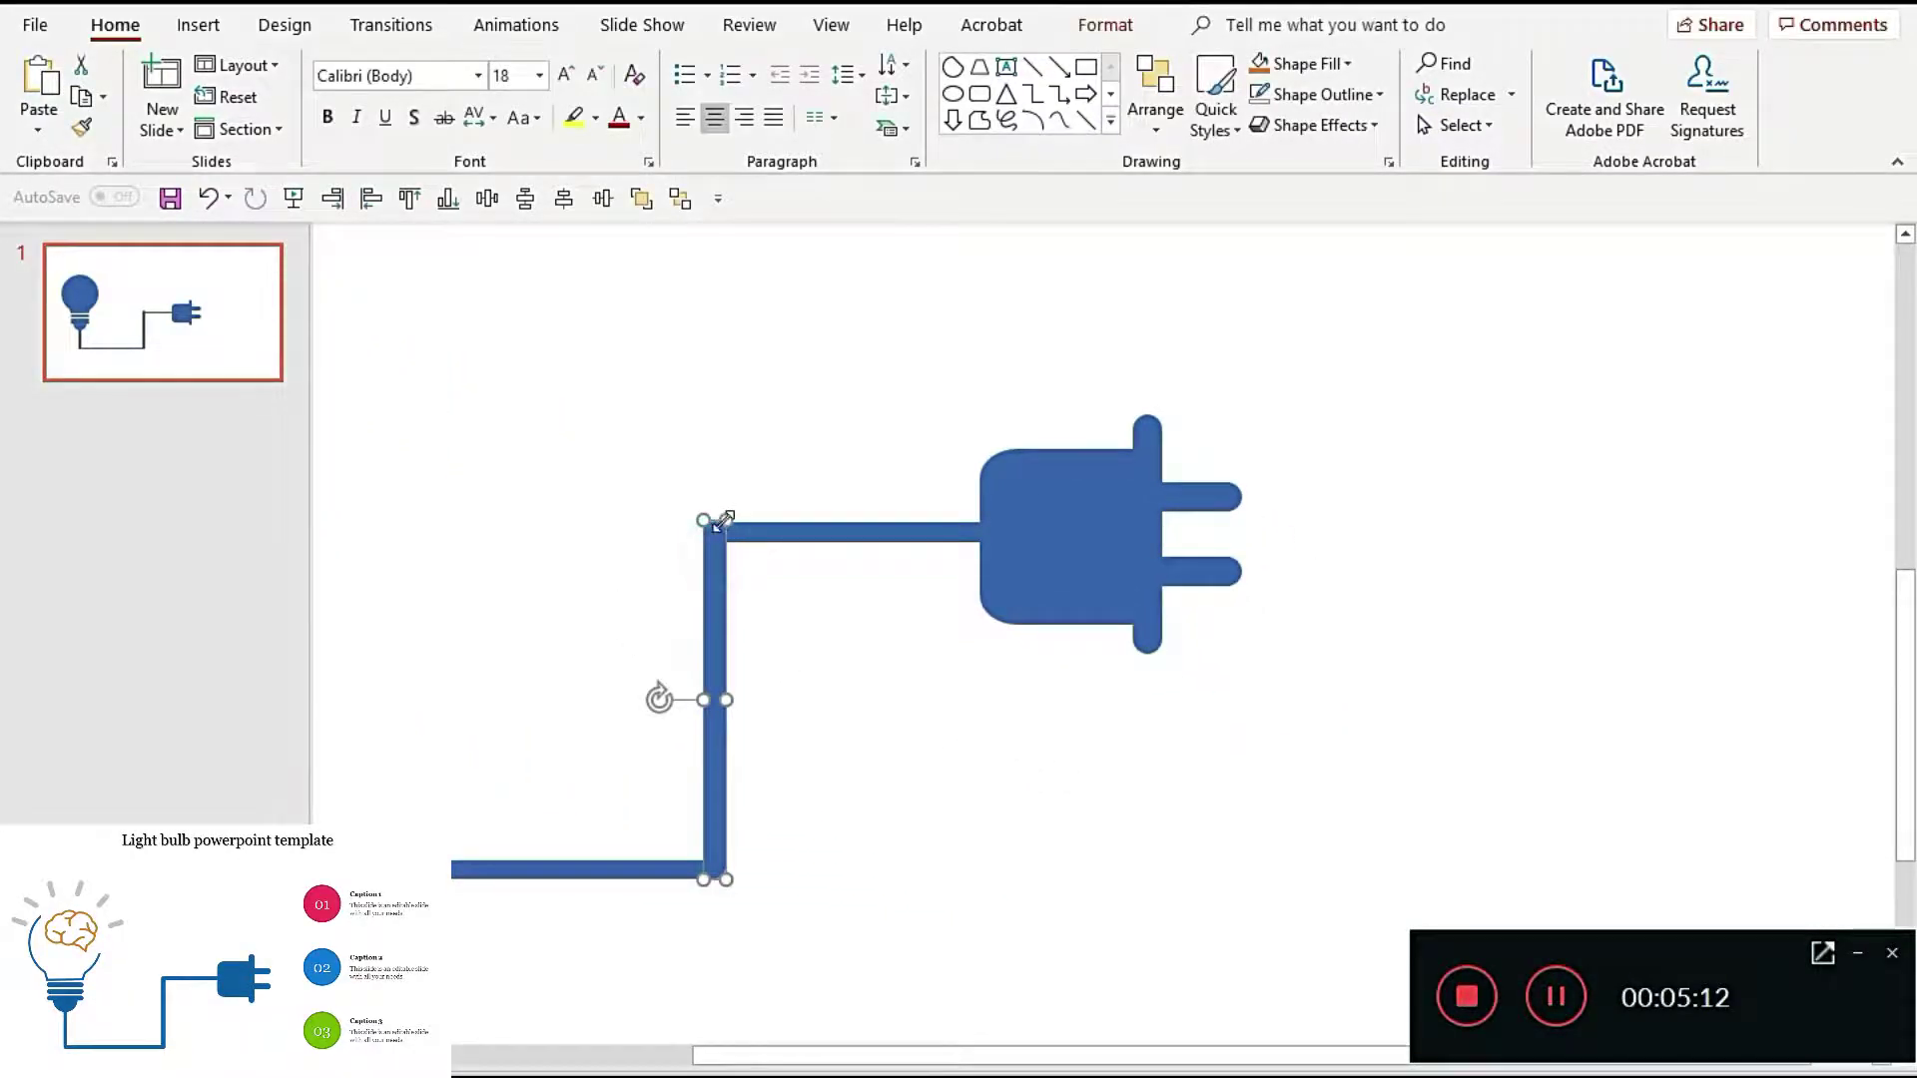
drag(717, 522, 719, 517)
click(753, 597)
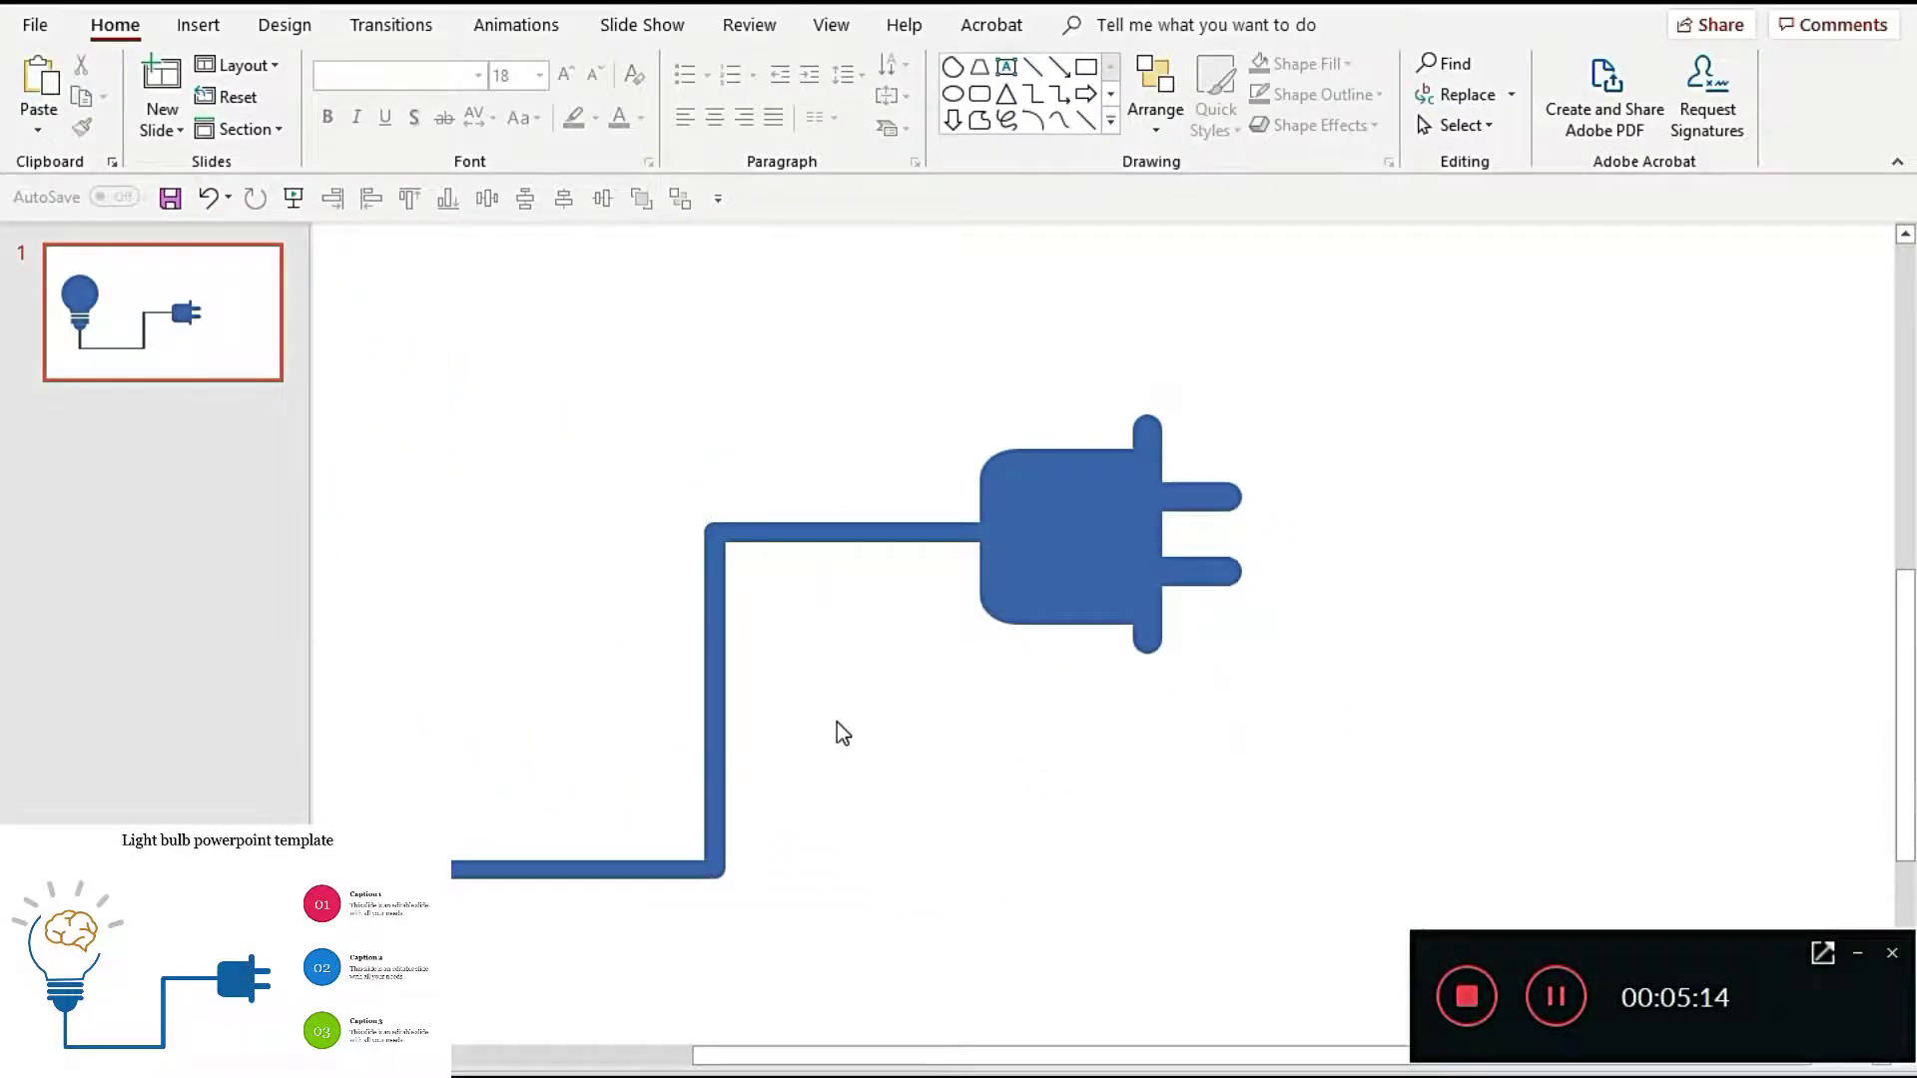
ctrl+scroll(835, 727, down, 1)
ctrl+scroll(829, 753, down, 1)
ctrl+scroll(867, 812, down, 1)
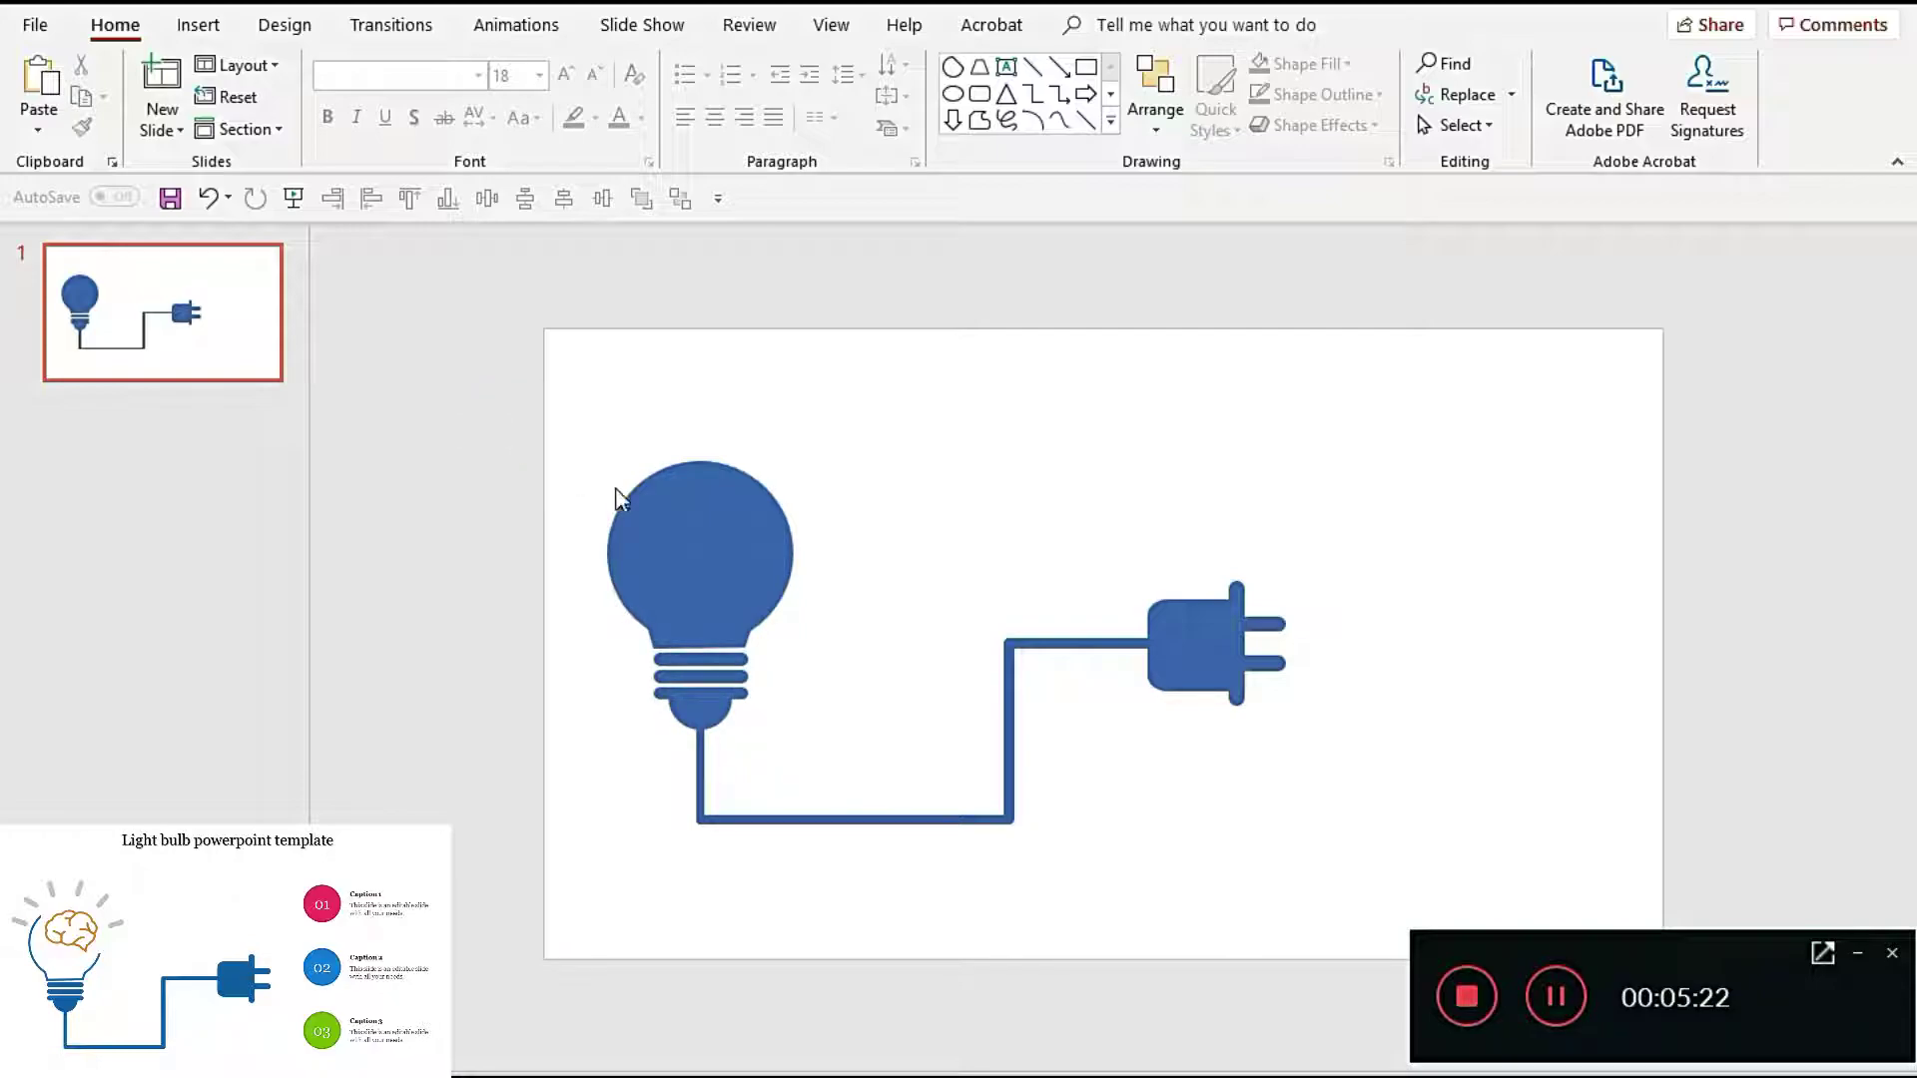
Step: Ungroup the lightbulb and give its round top no fill and a 4½ pt dark blue outline
click(700, 540)
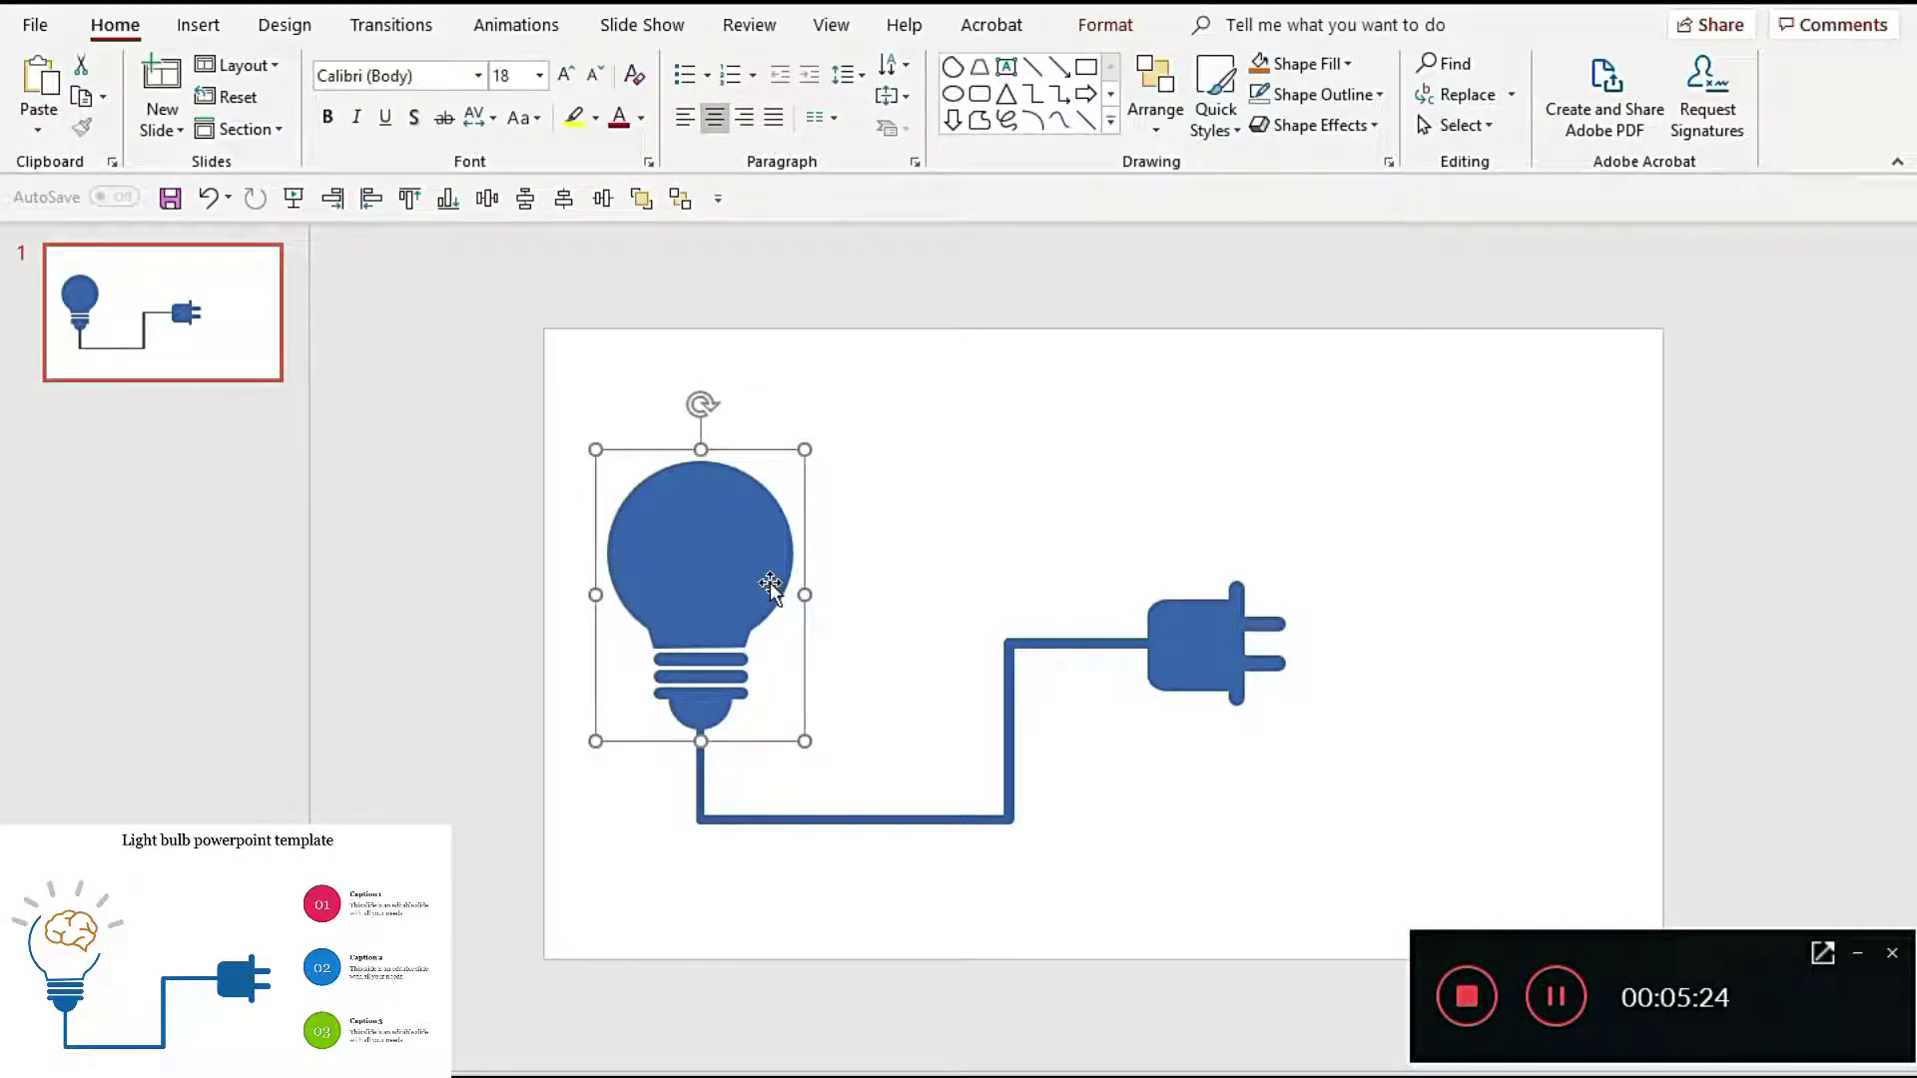
key(ctrl+shift+g)
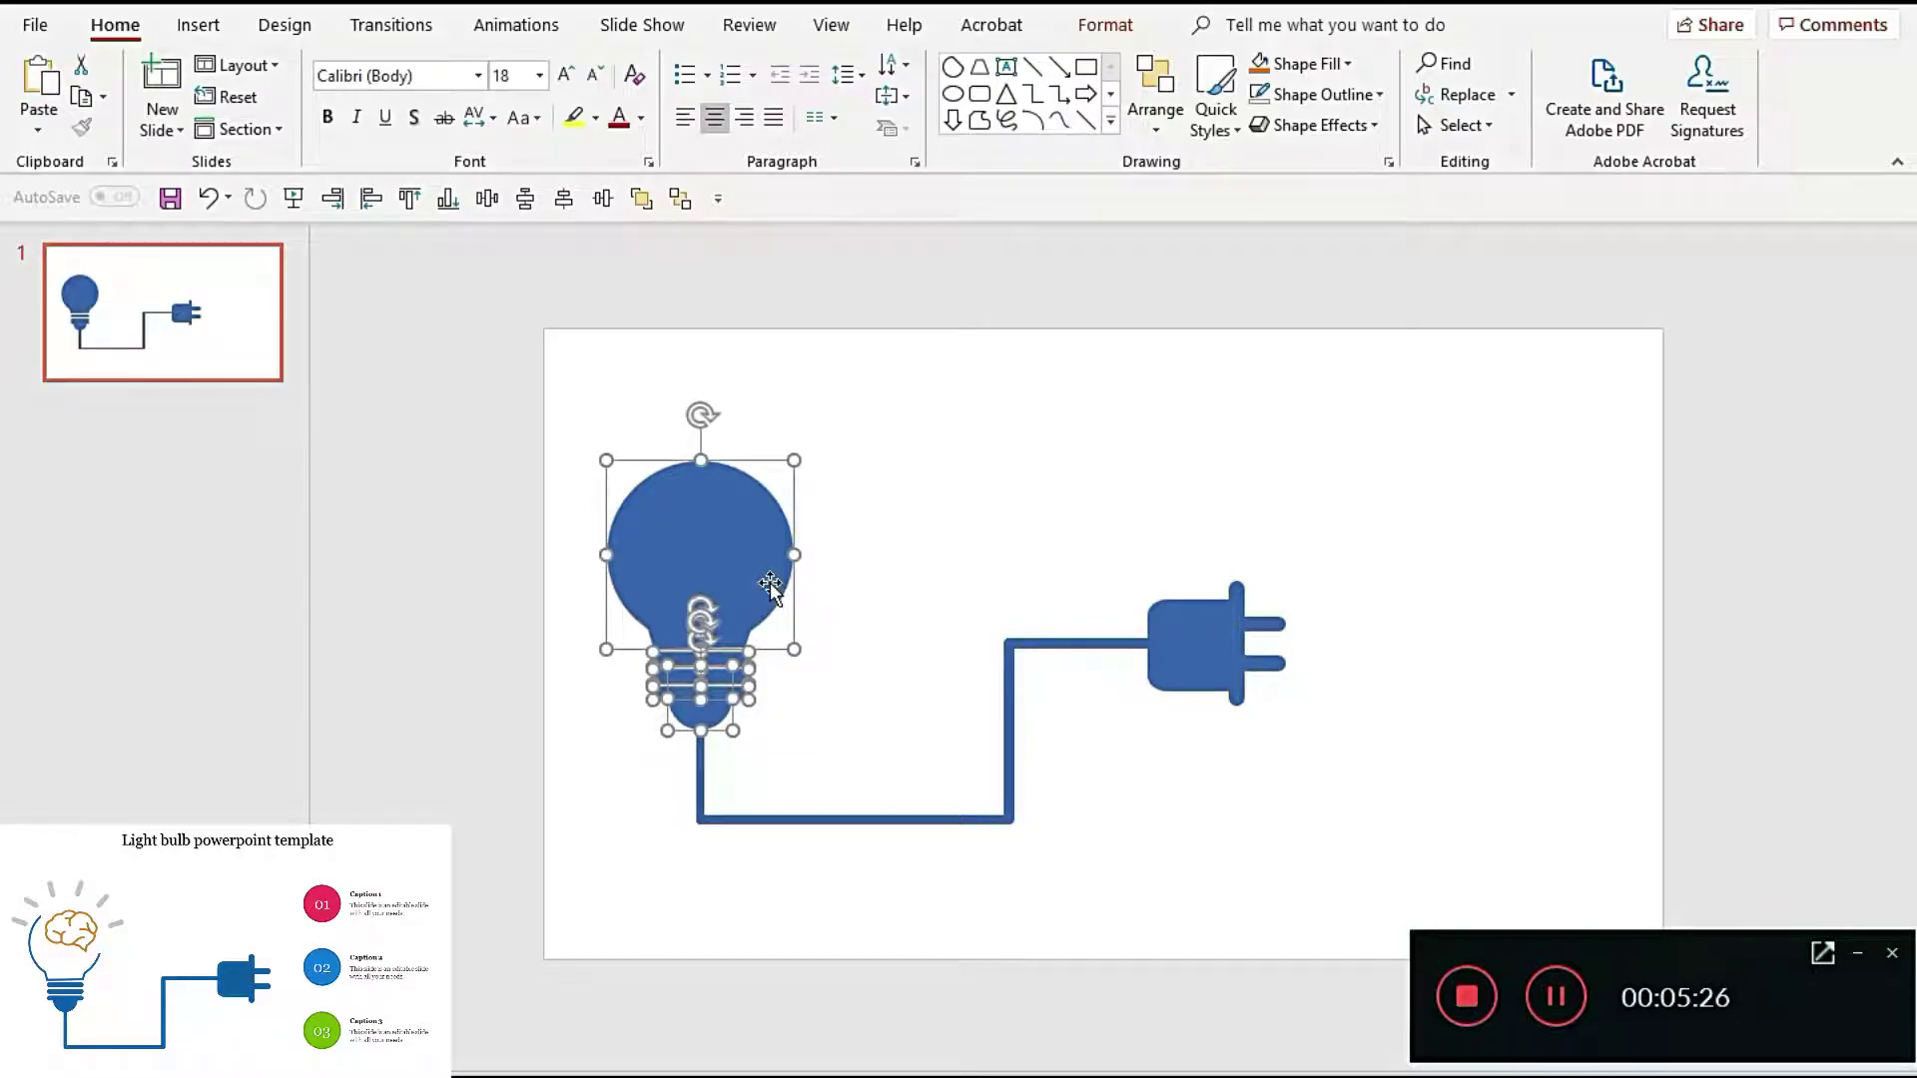
click(736, 555)
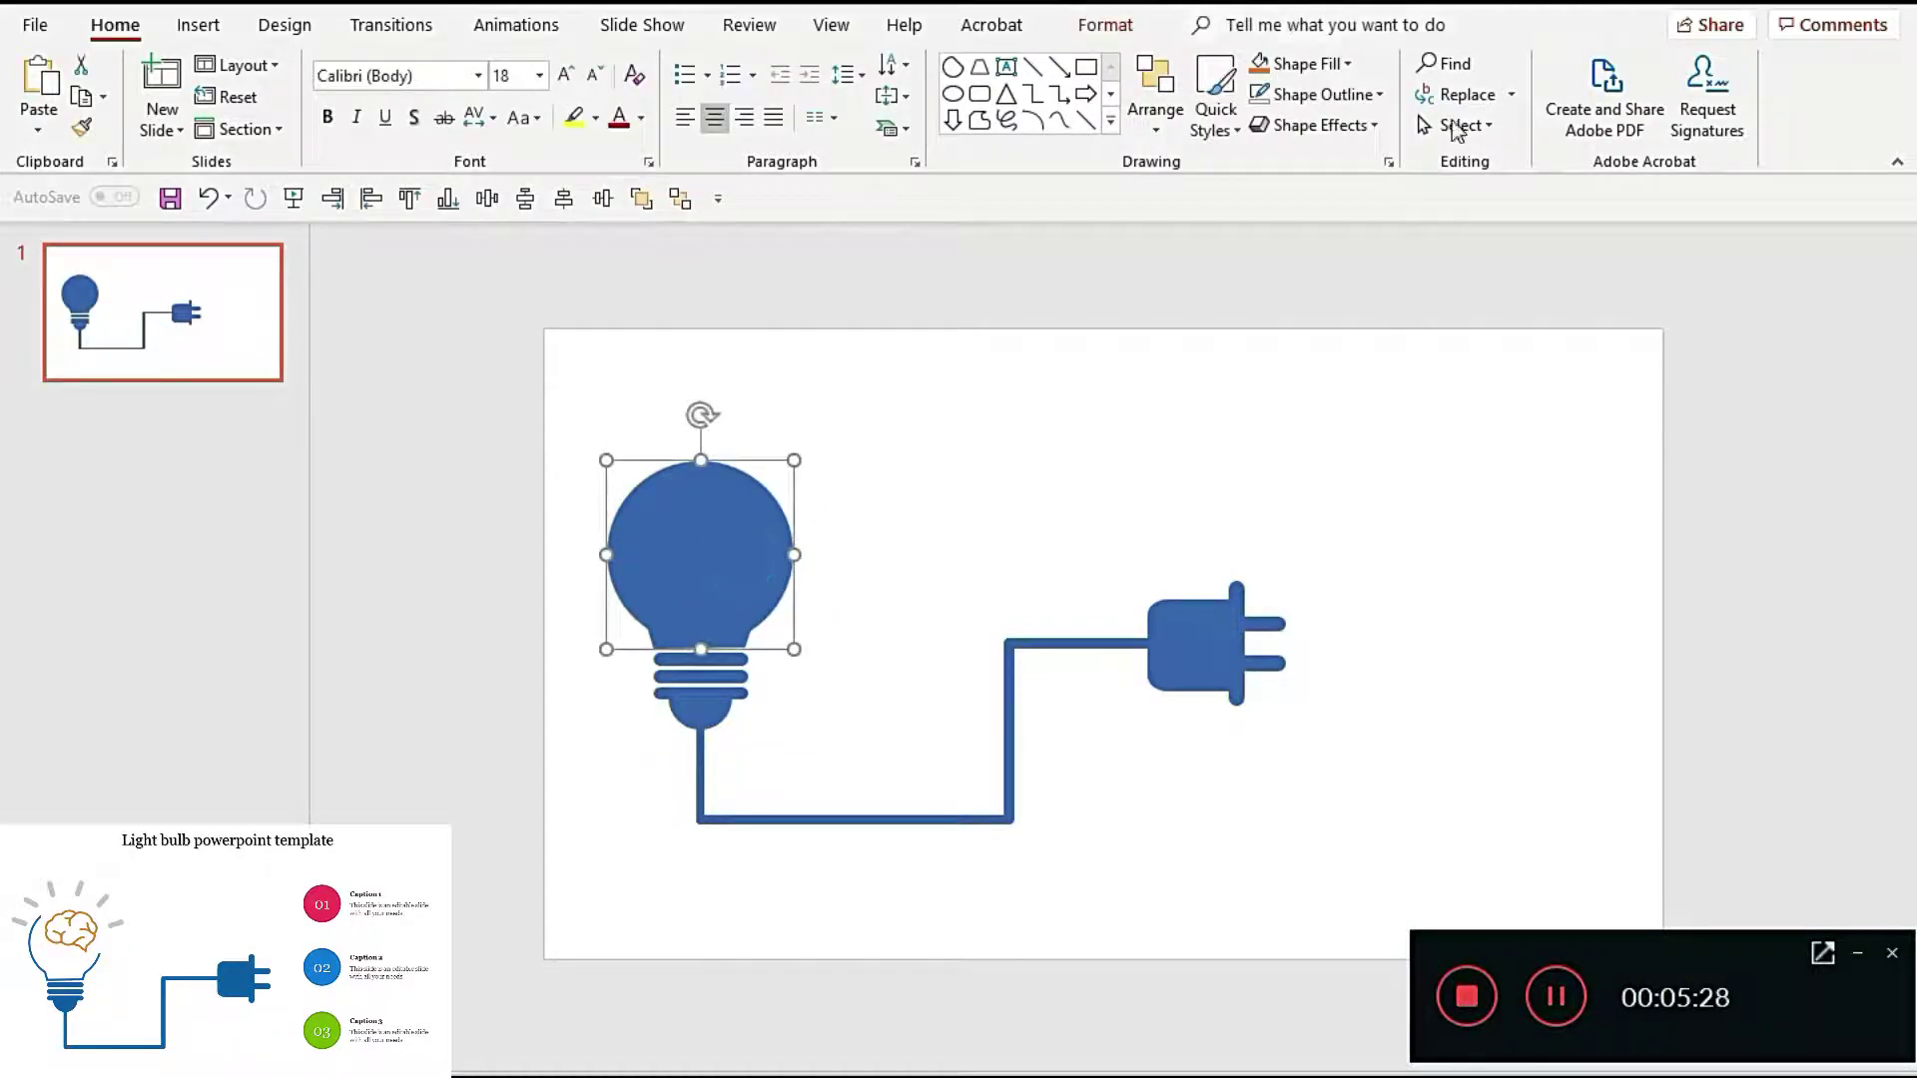
click(1308, 92)
click(1348, 228)
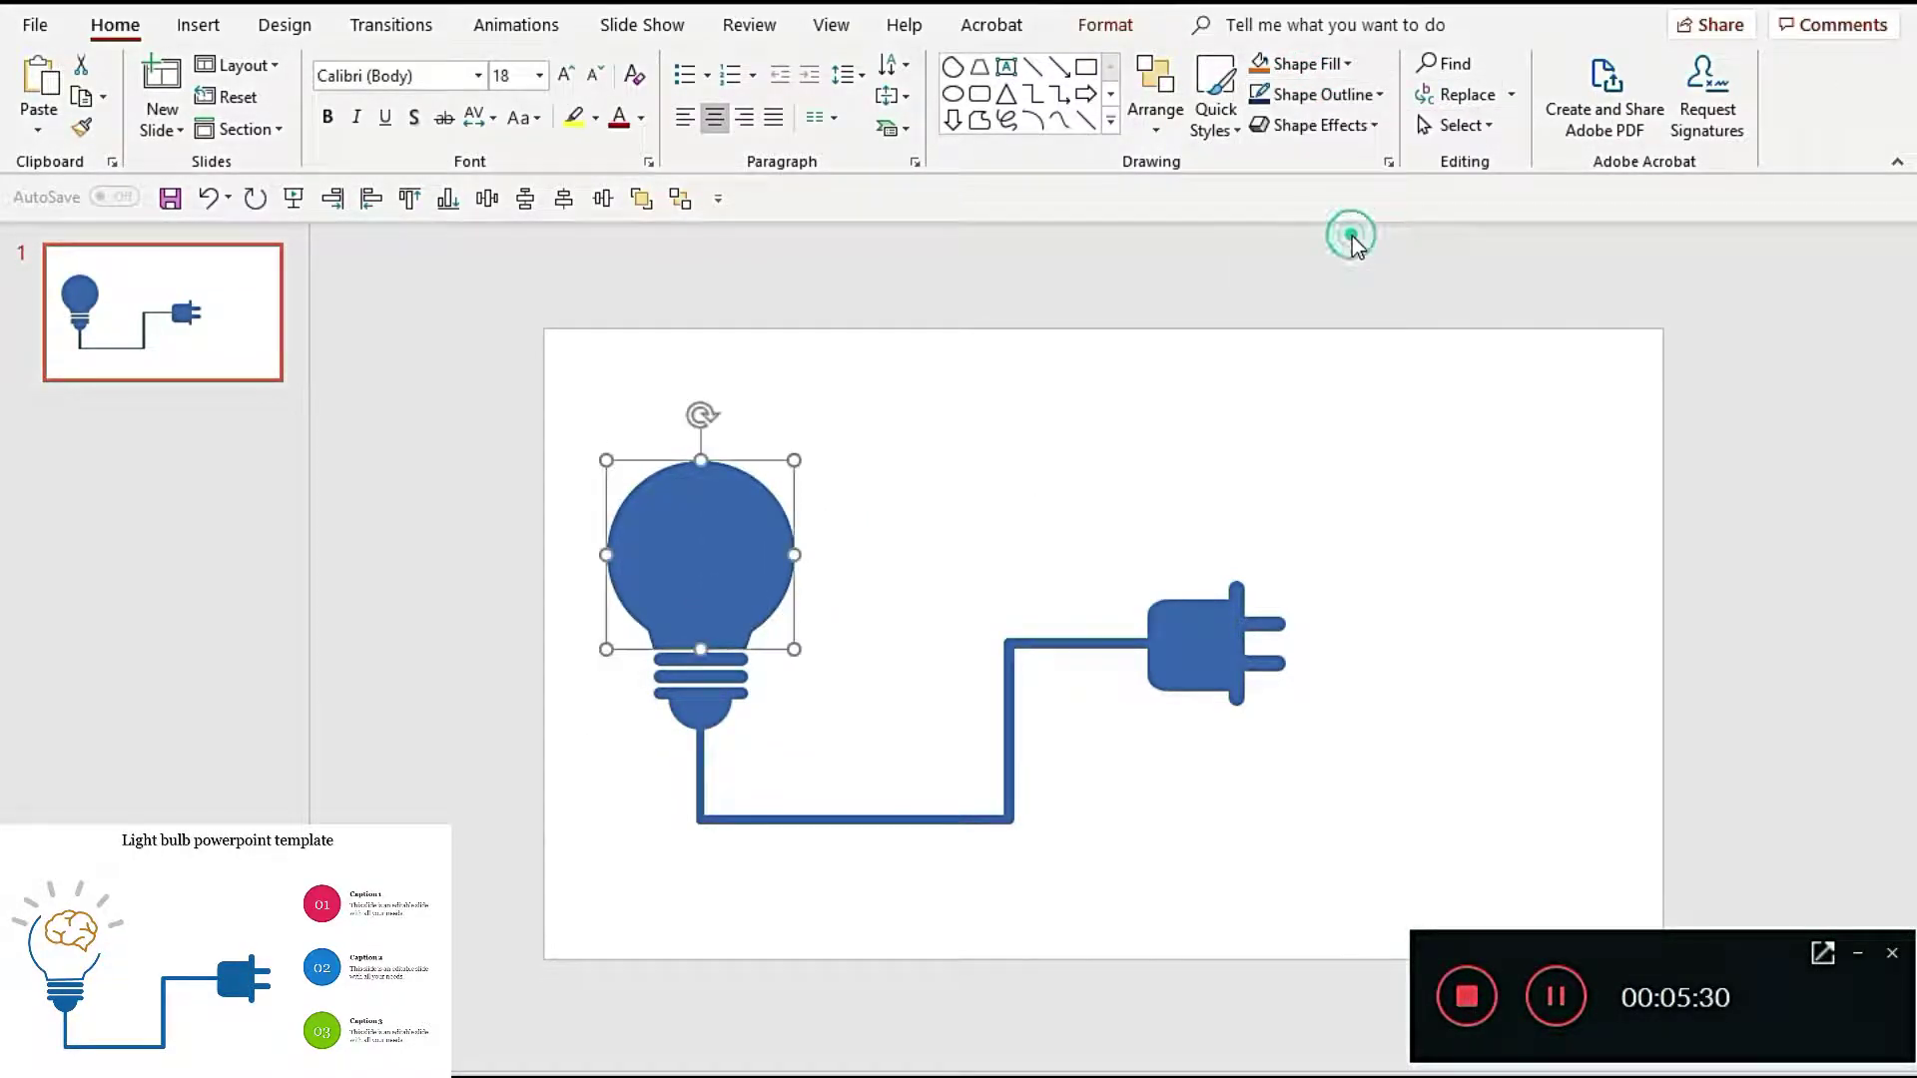
click(1296, 64)
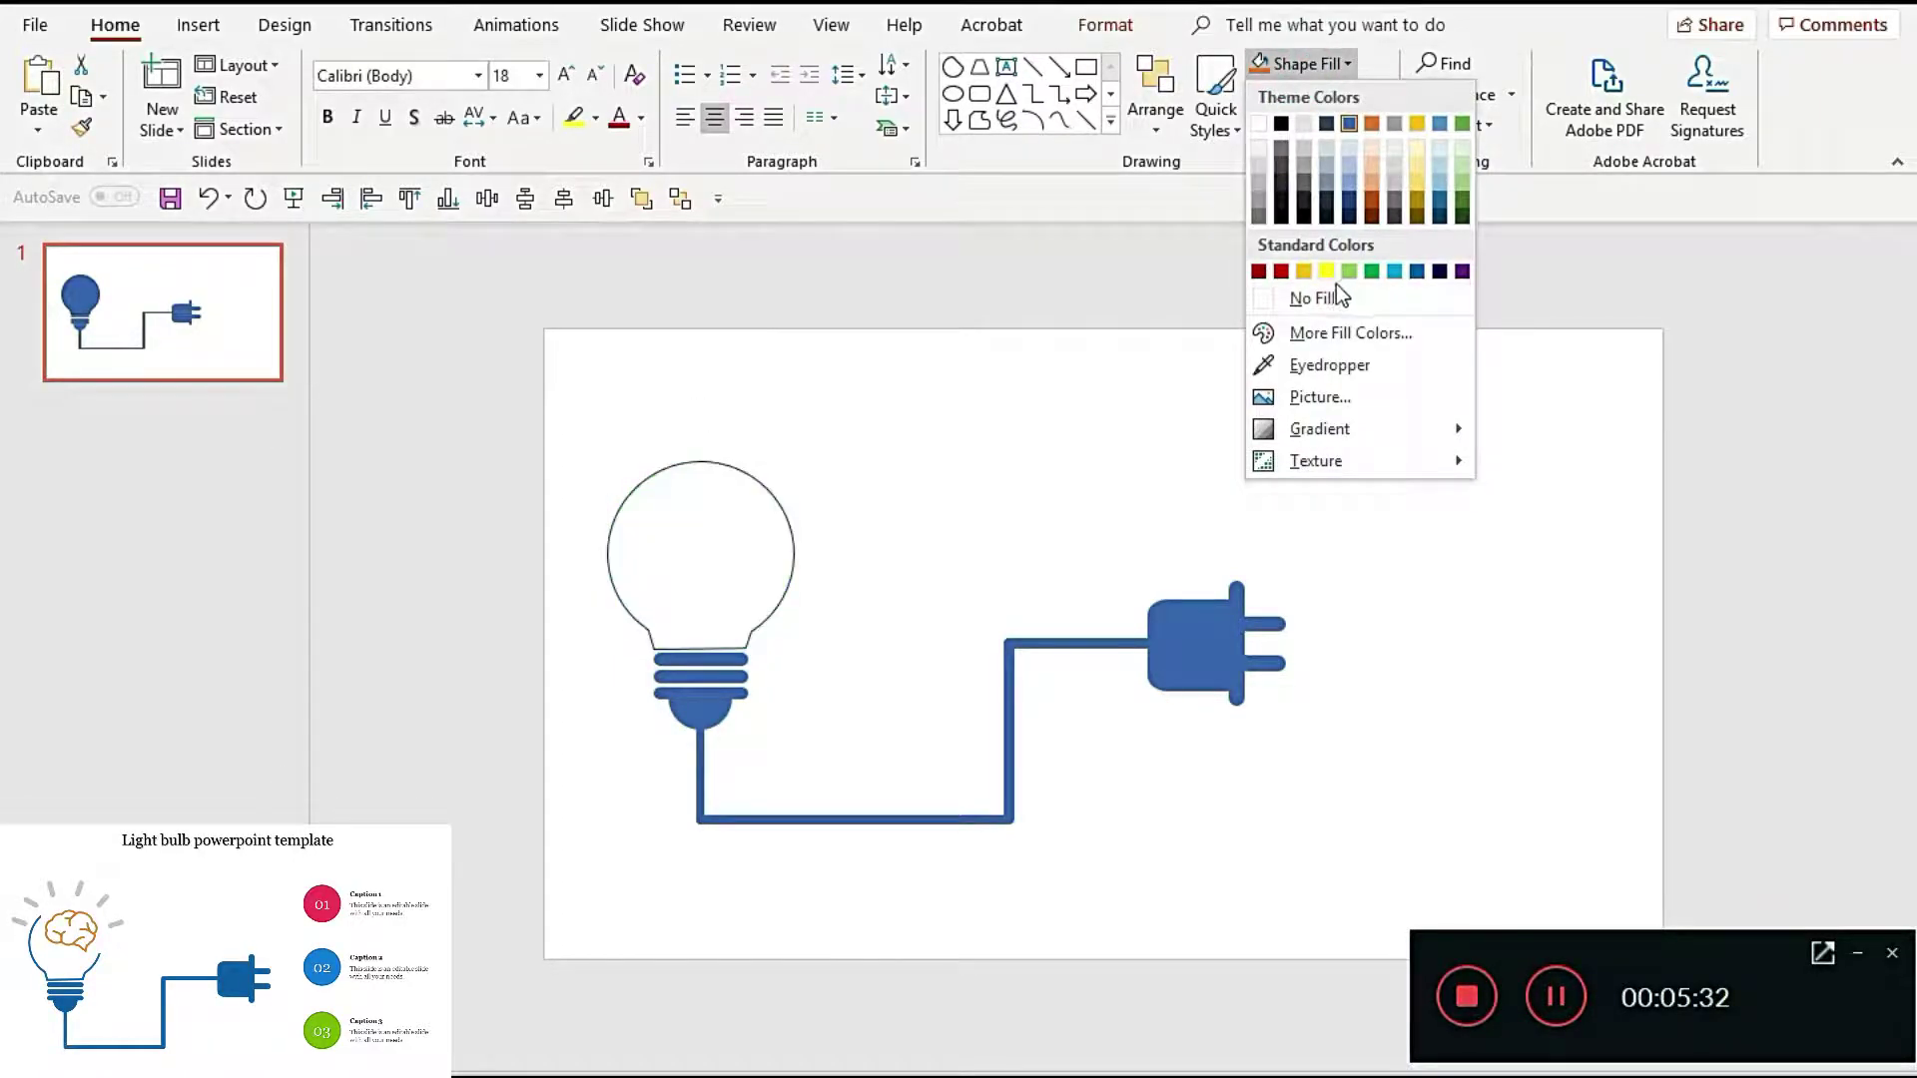
click(1326, 293)
click(1320, 94)
mouse_move(1315, 429)
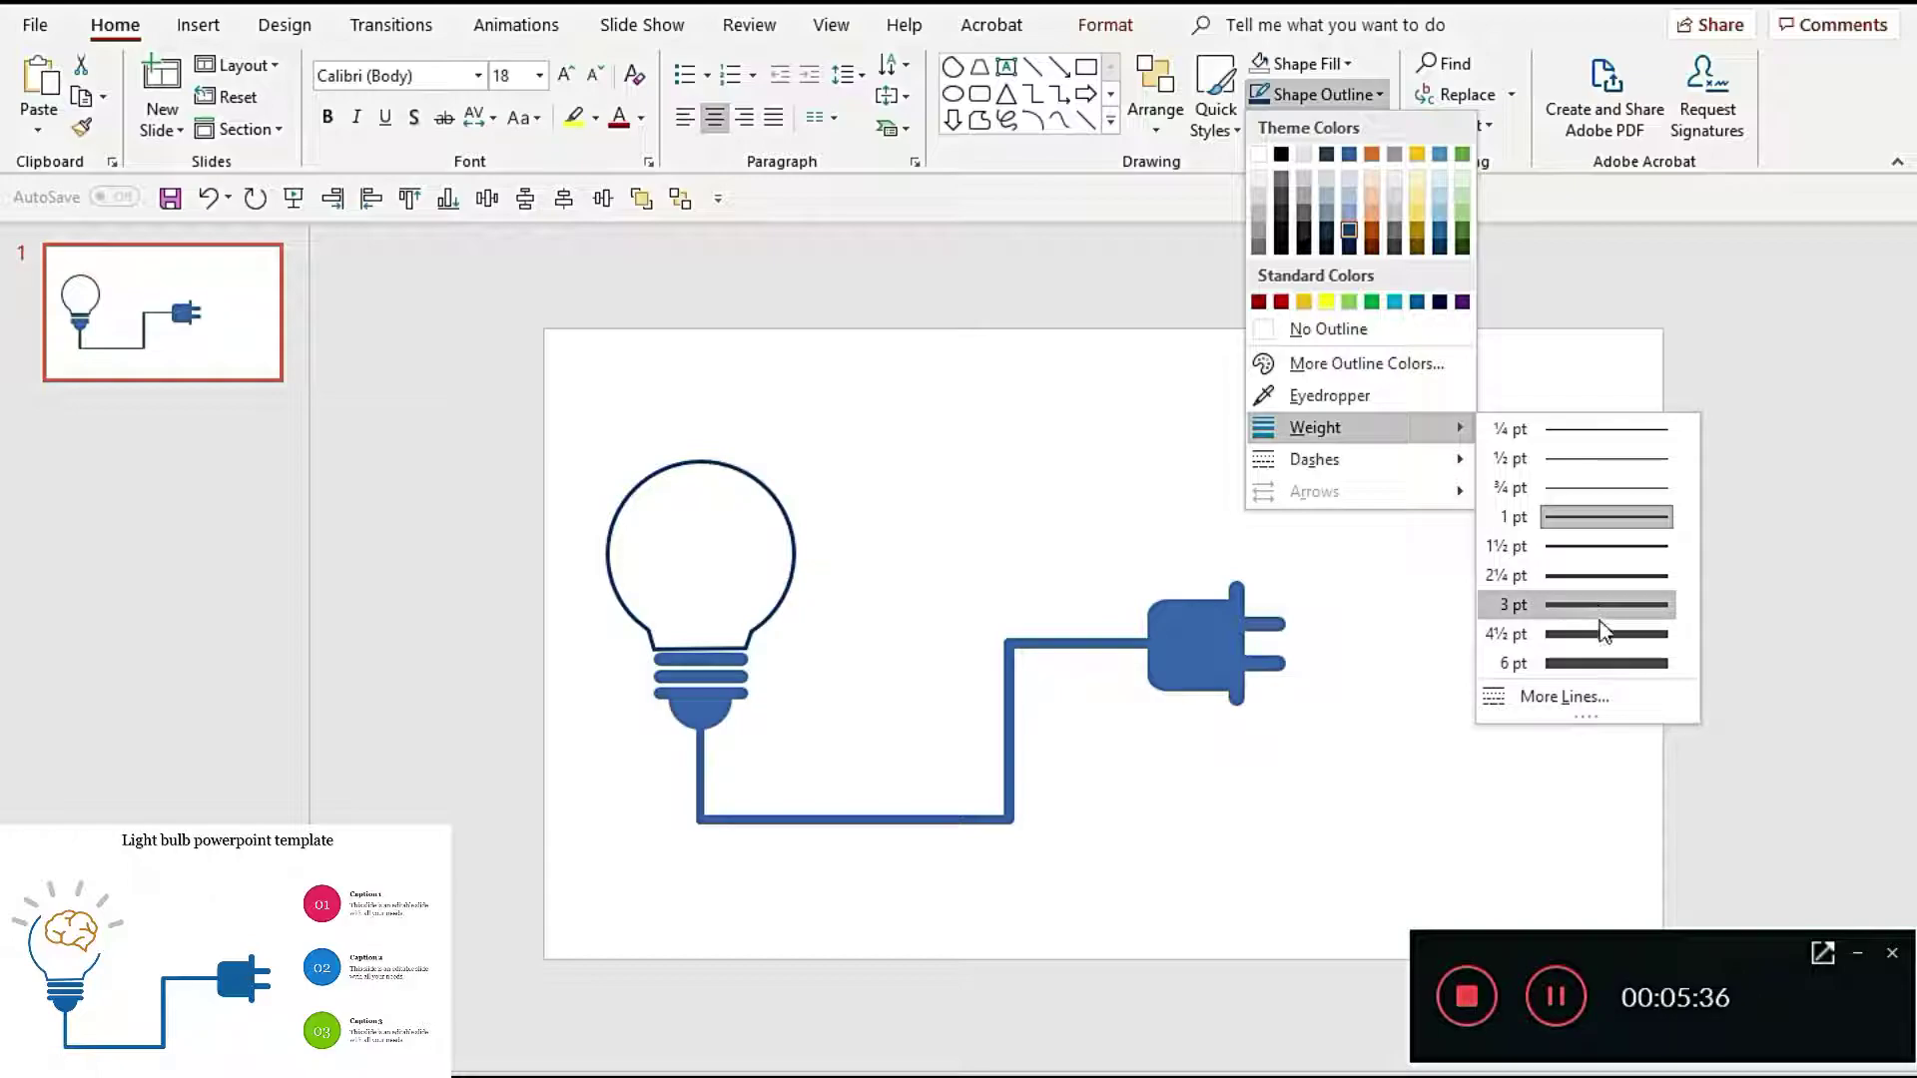
click(1600, 637)
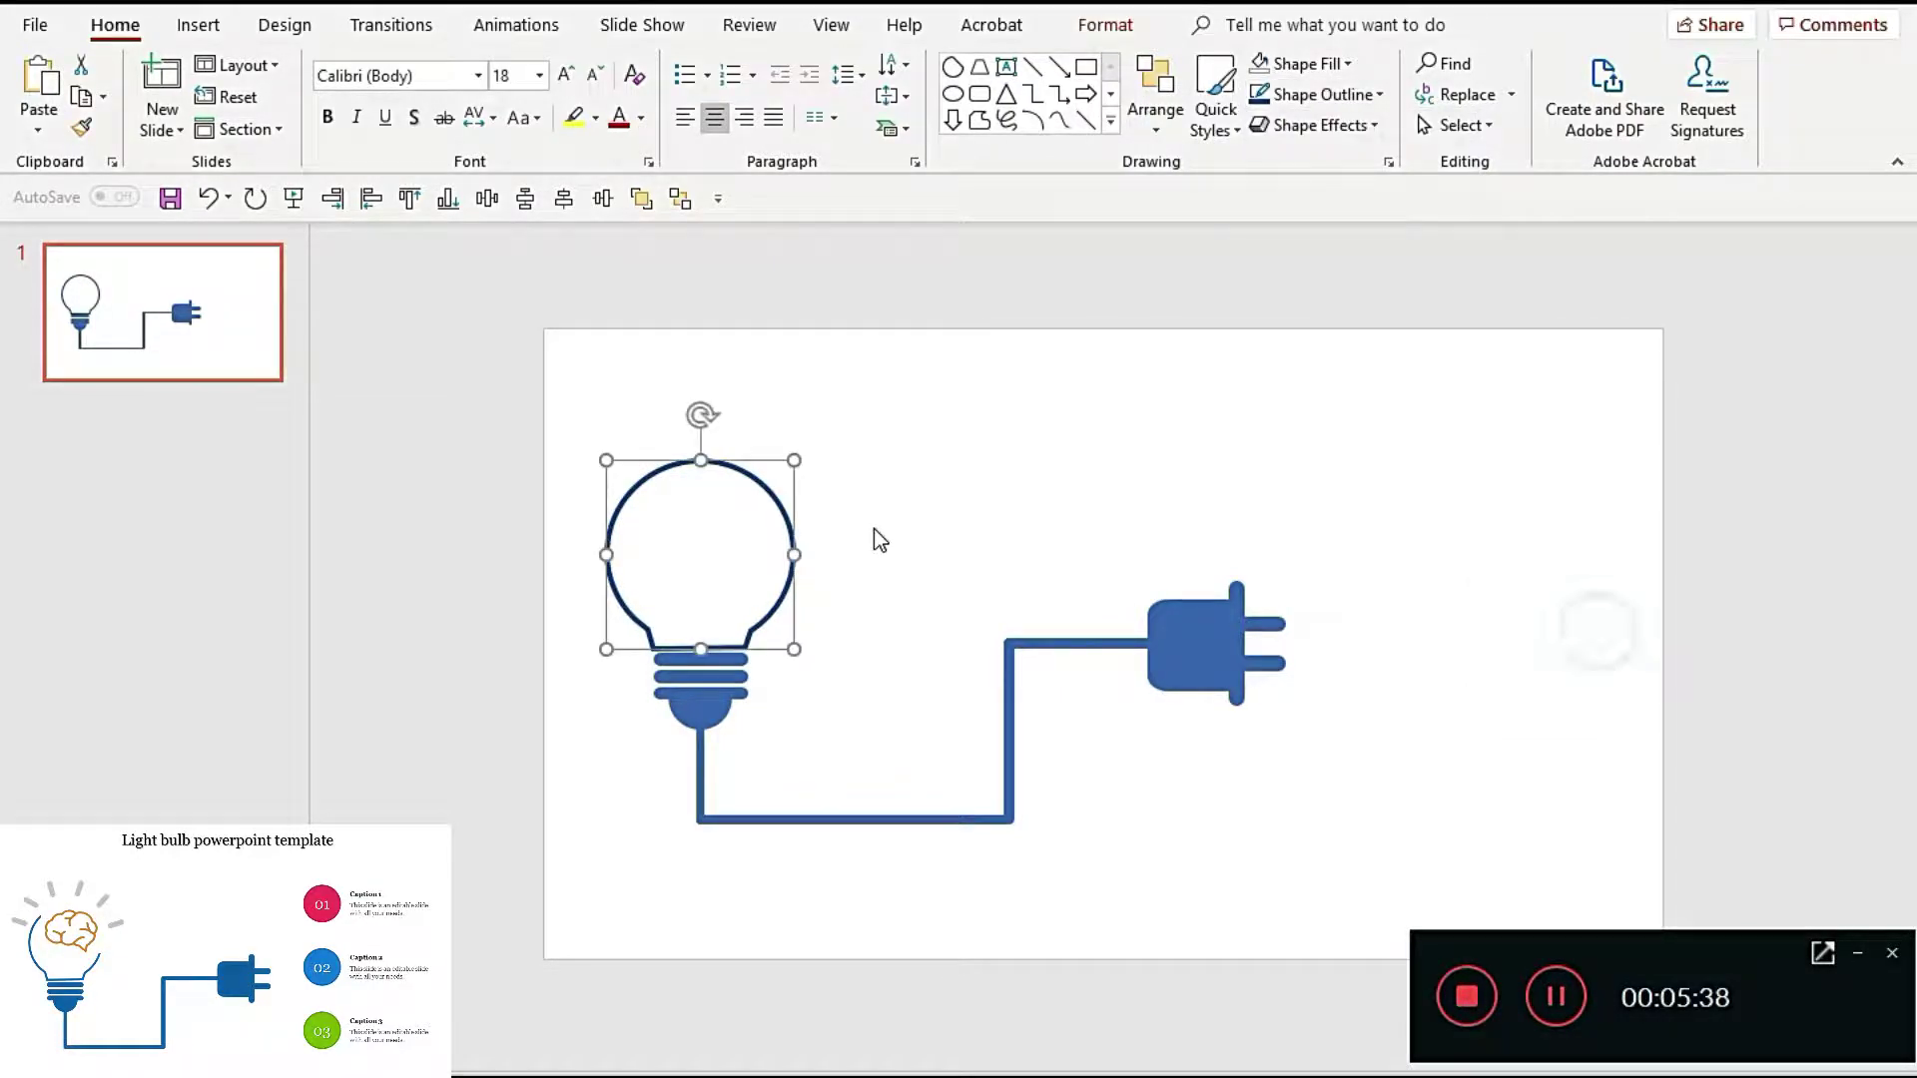
click(873, 529)
click(555, 461)
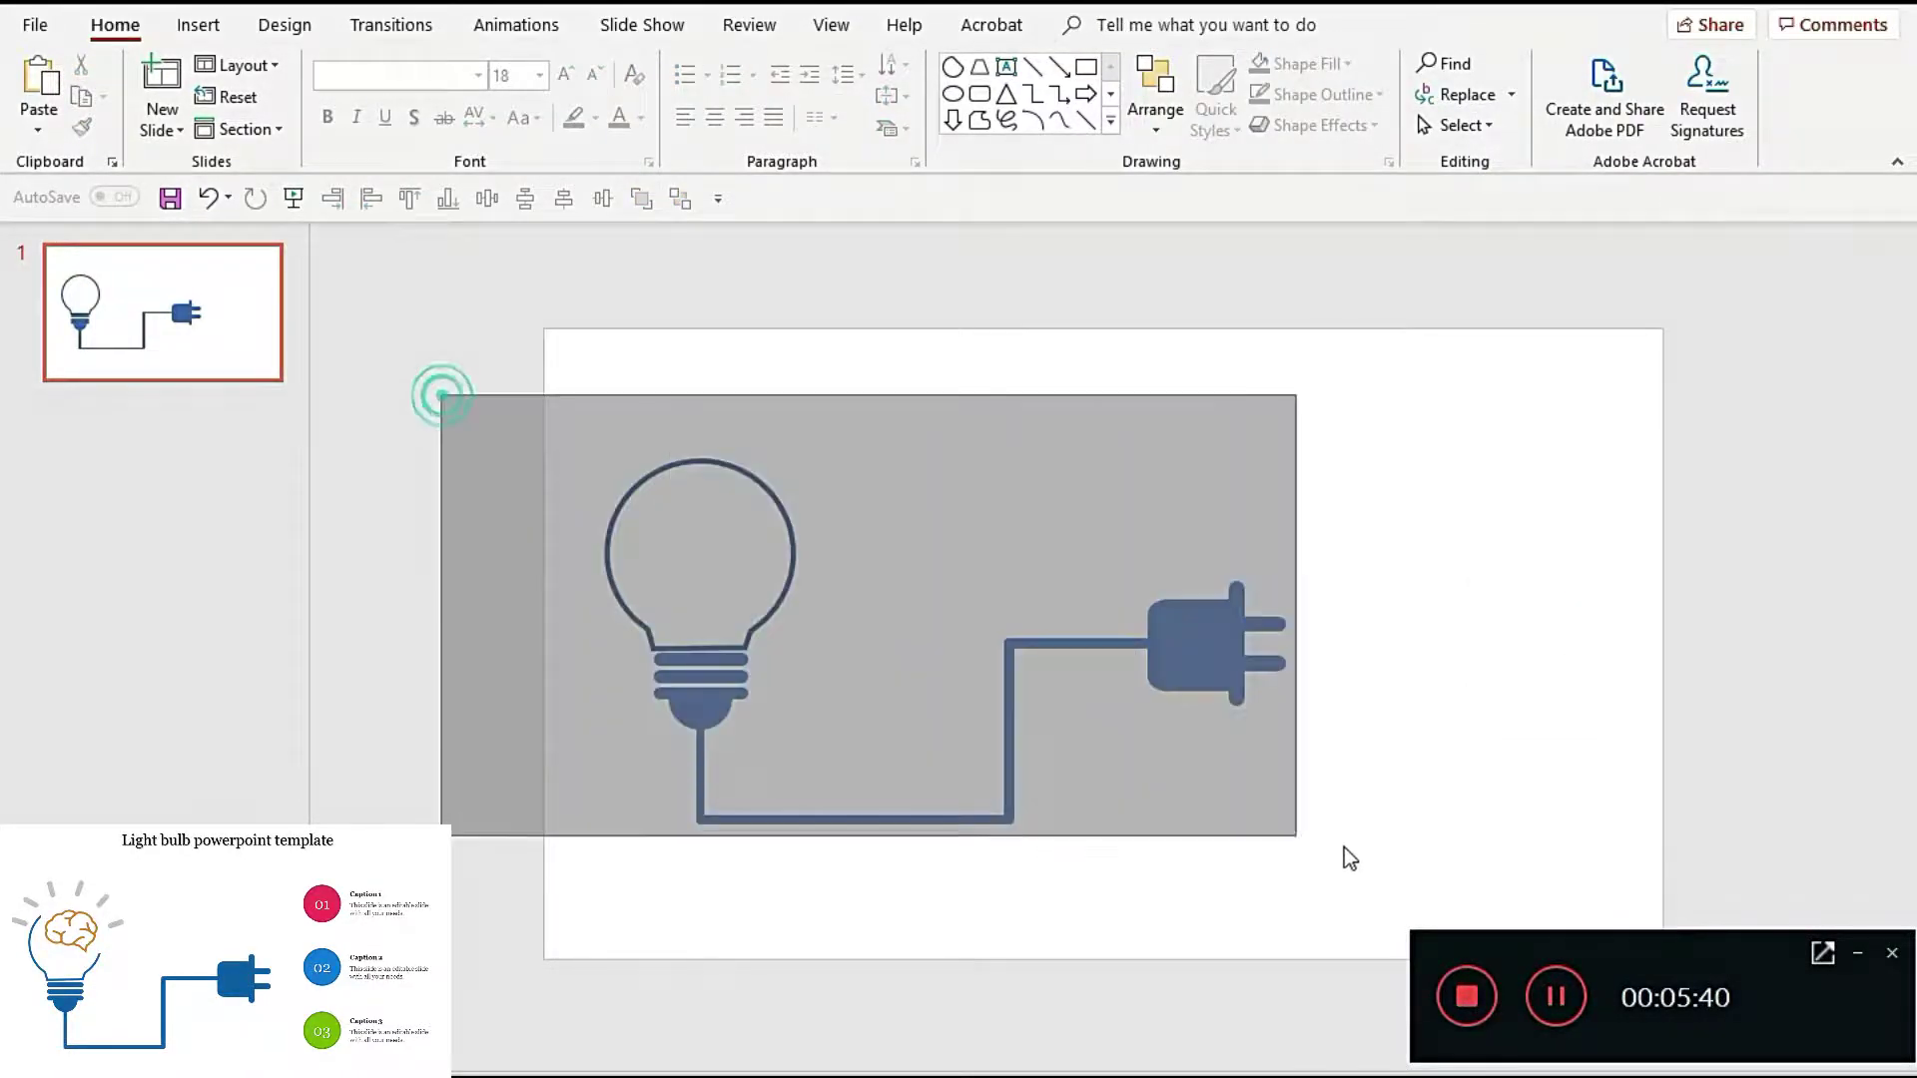
Step: Group the bulb, cord and plug, centre the group horizontally, and move it slightly lower
drag(437, 392, 1392, 913)
key(ctrl+g)
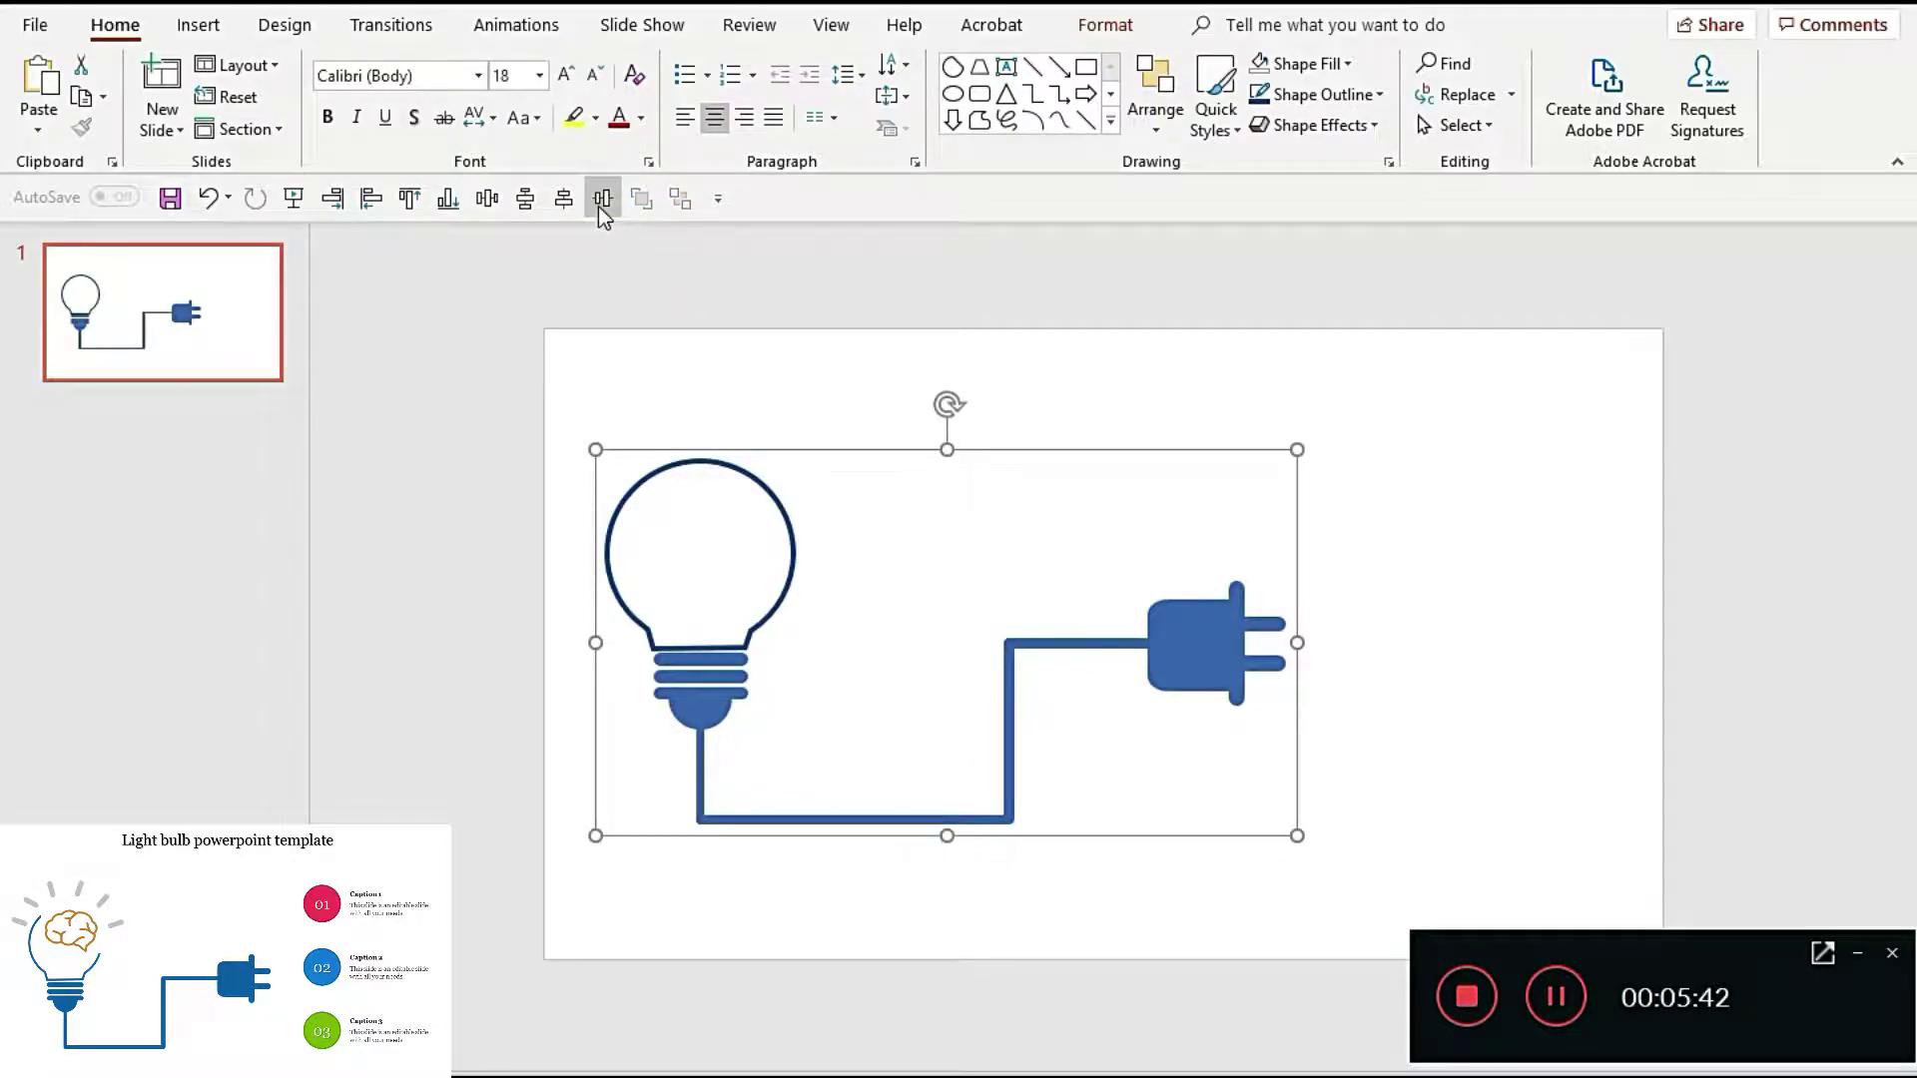
click(602, 202)
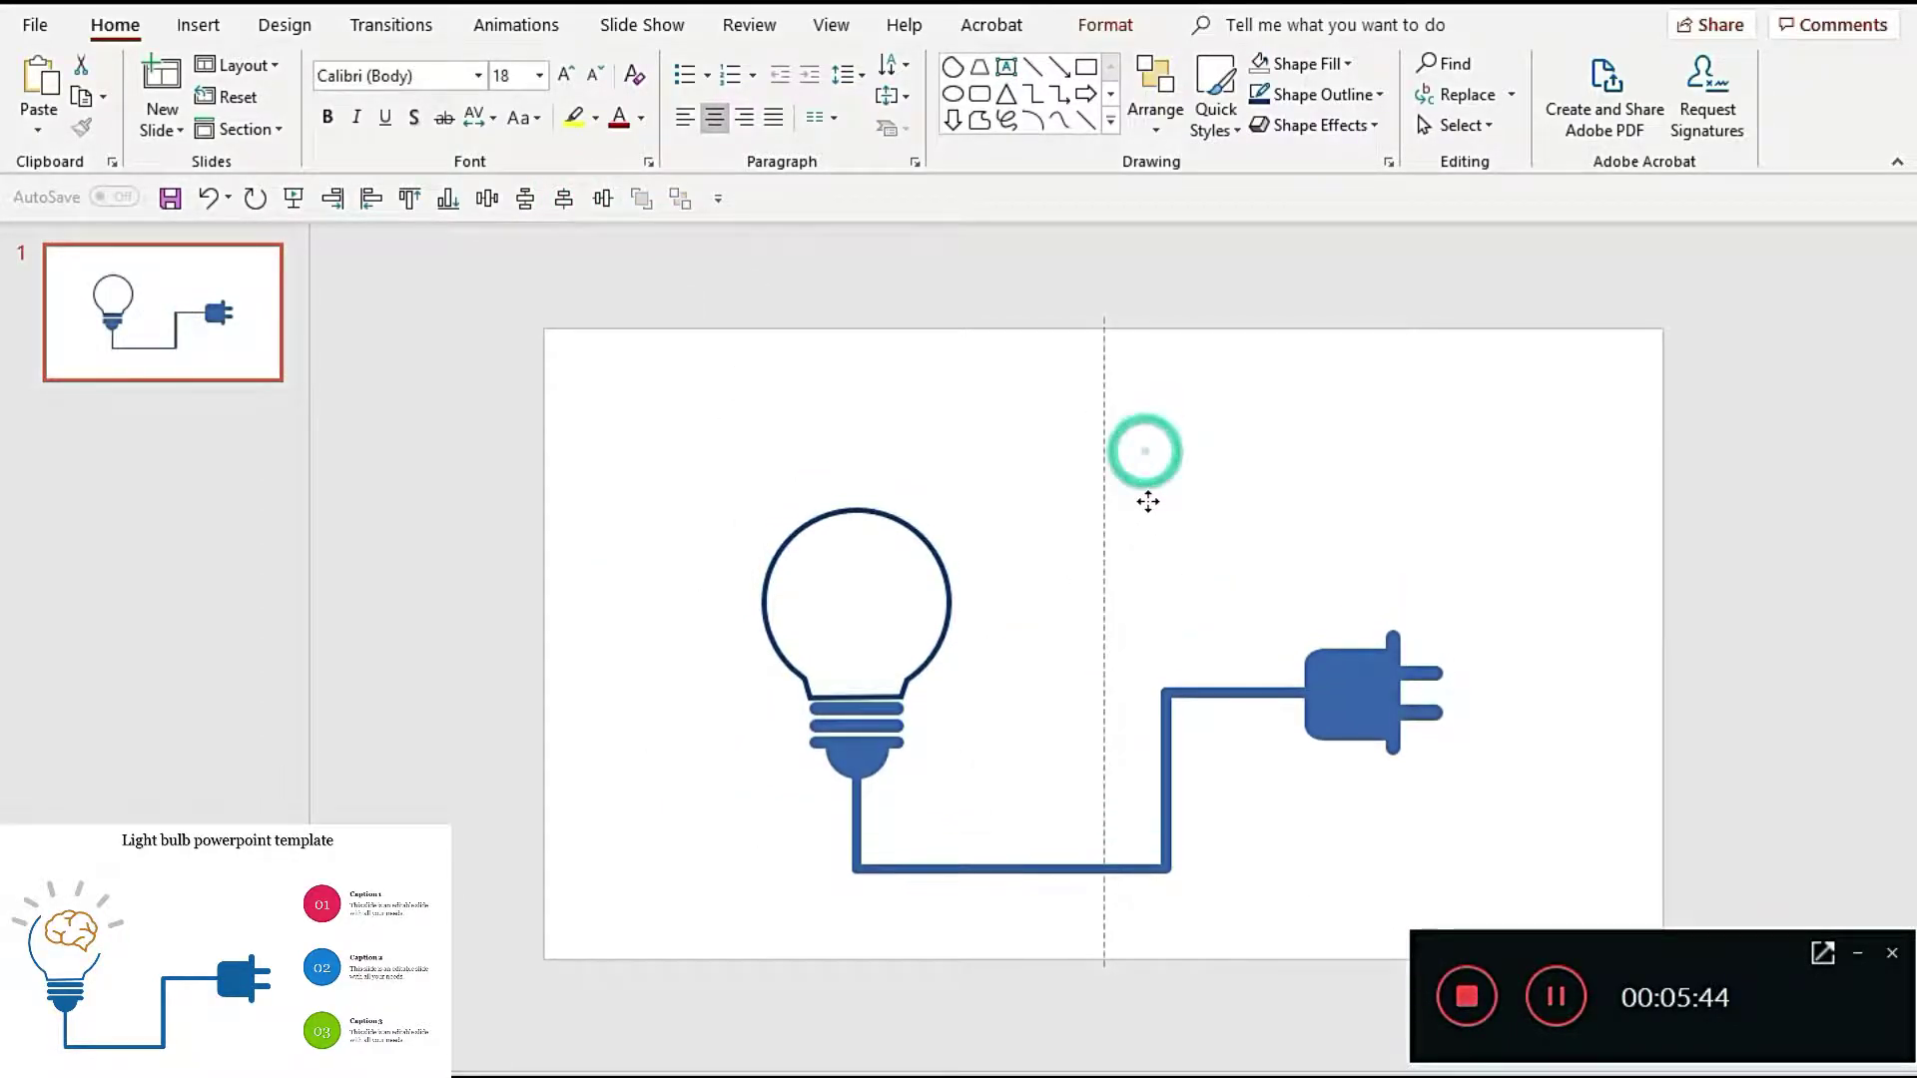
drag(1145, 451, 1147, 500)
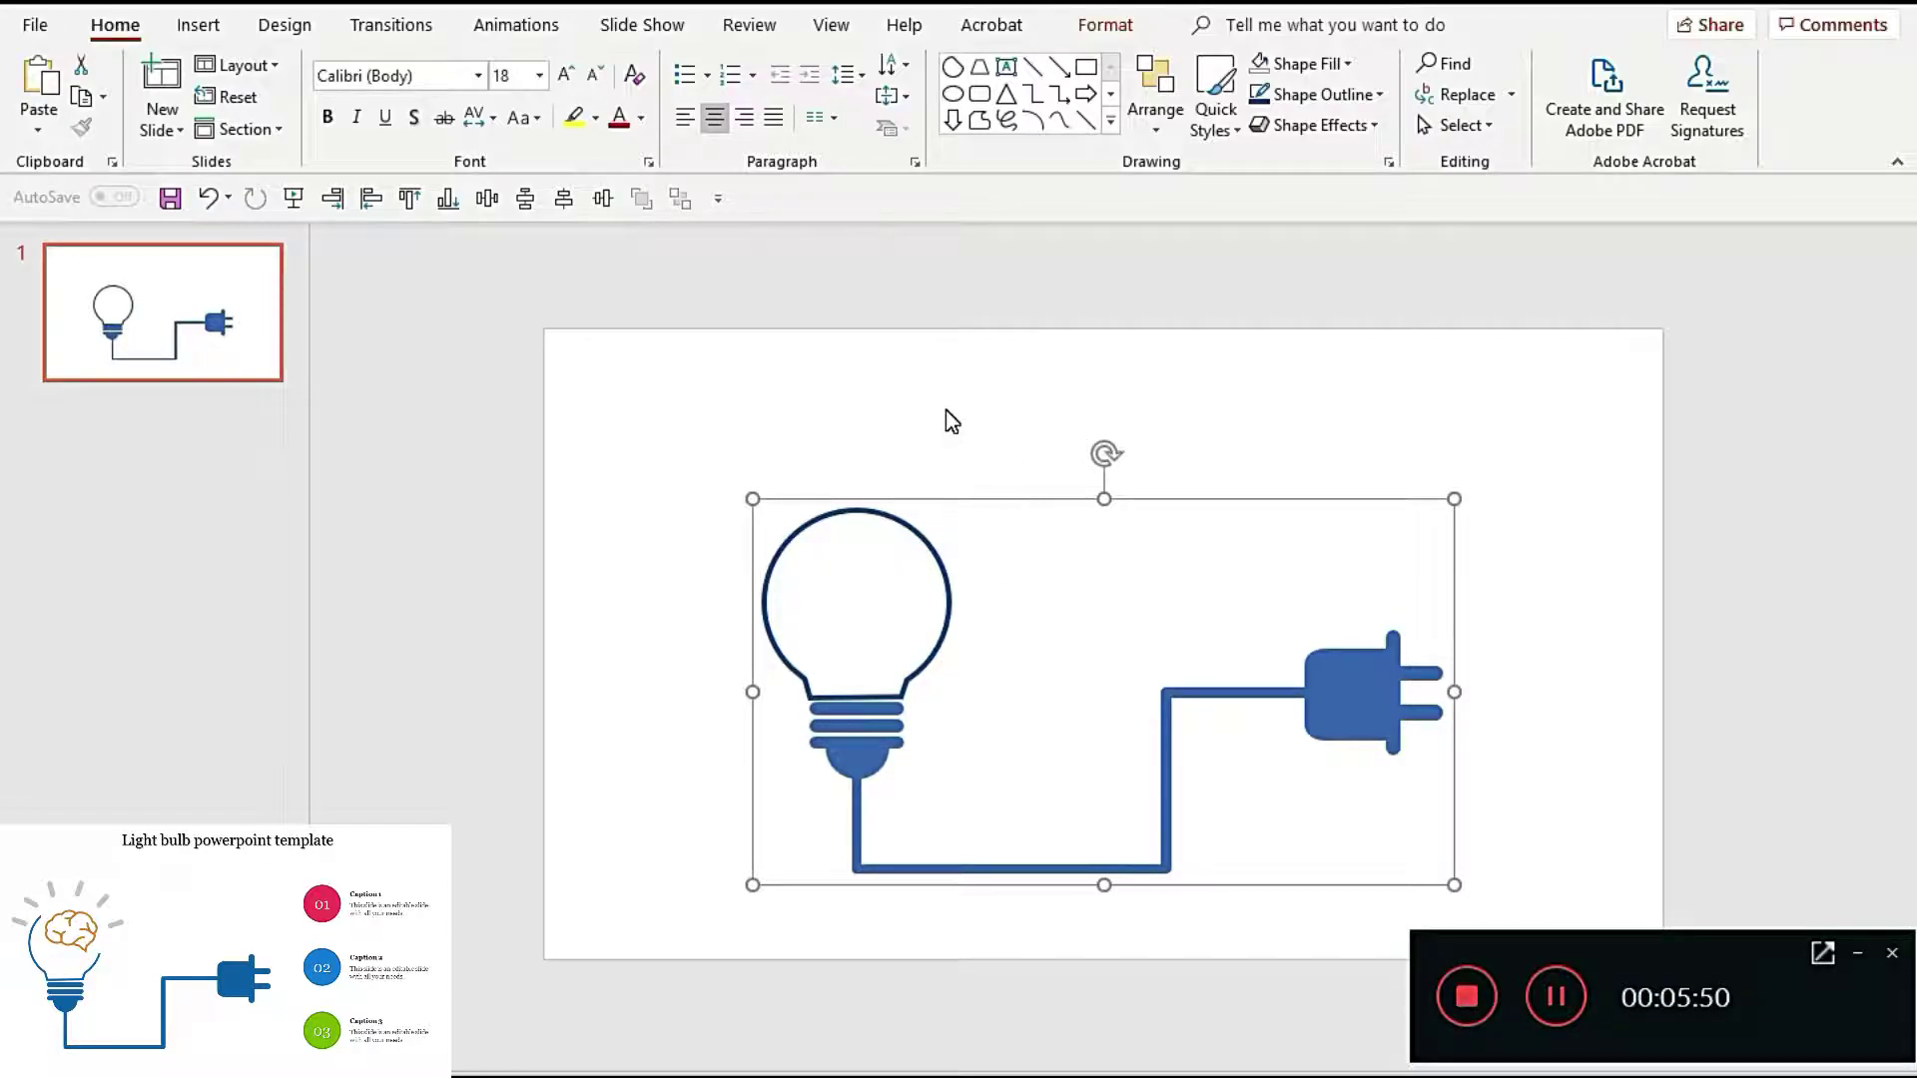
Step: Draw a rounded rectangle above the bulb and shape it into a short, tilted blue capsule
click(979, 94)
click(829, 442)
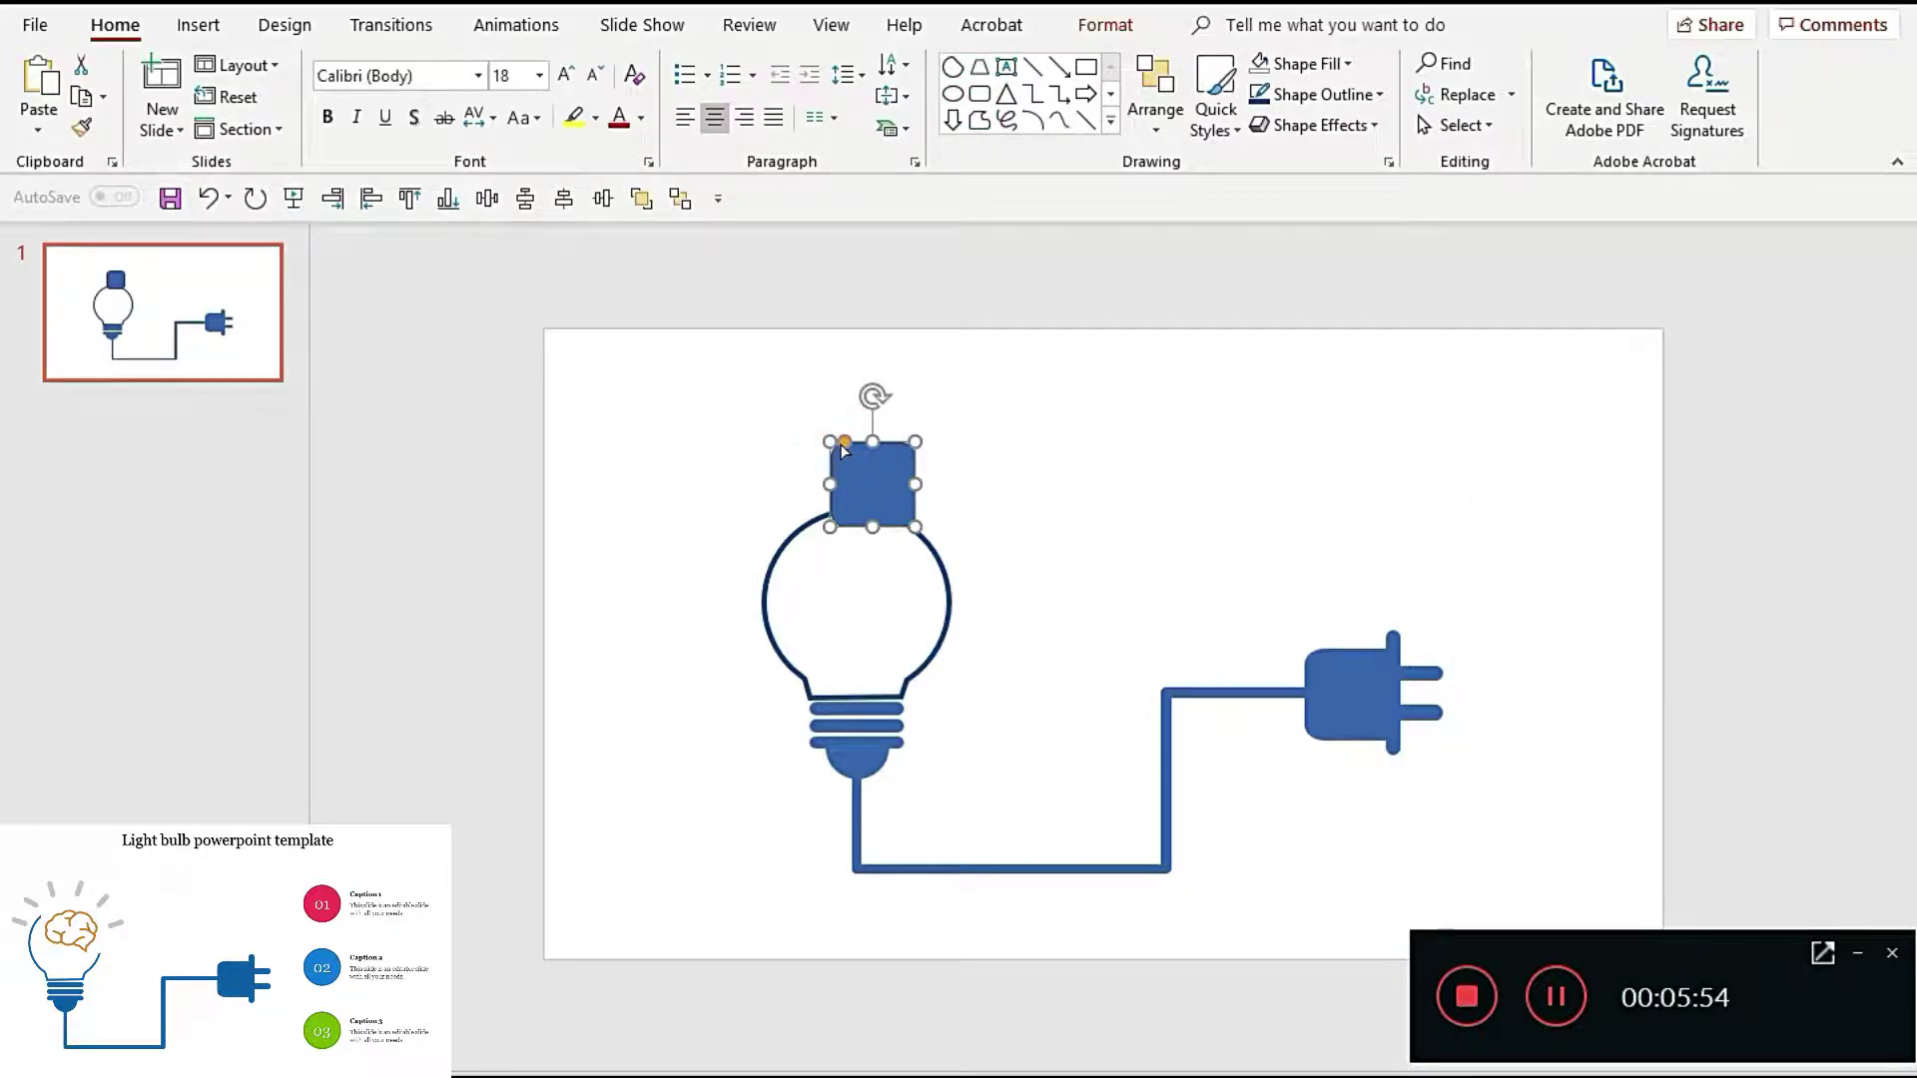
mouse_move(845, 441)
mouse_down()
mouse_move(877, 442)
mouse_move(849, 497)
mouse_up()
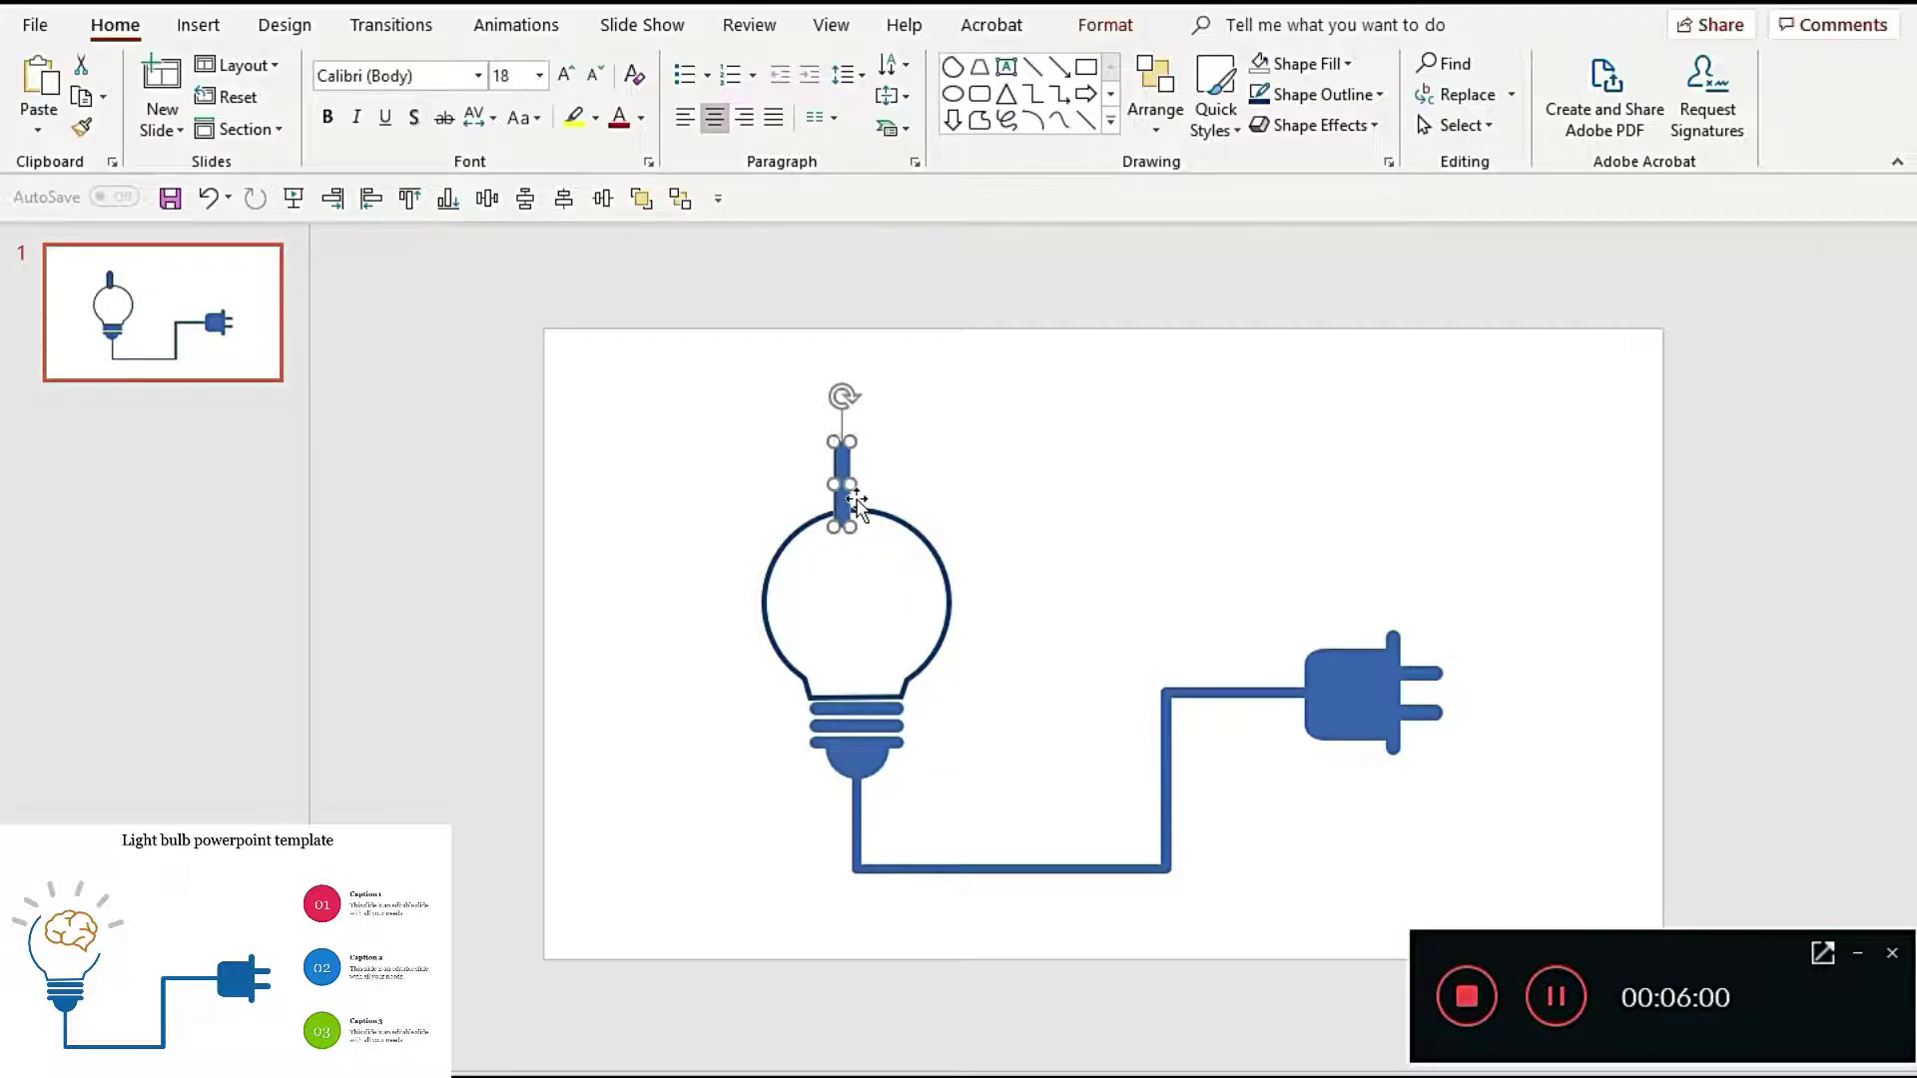
key(shift+Down)
key(shift+Down)
key(shift+Down)
key(shift+Down)
key(shift+Down)
key(shift+Down)
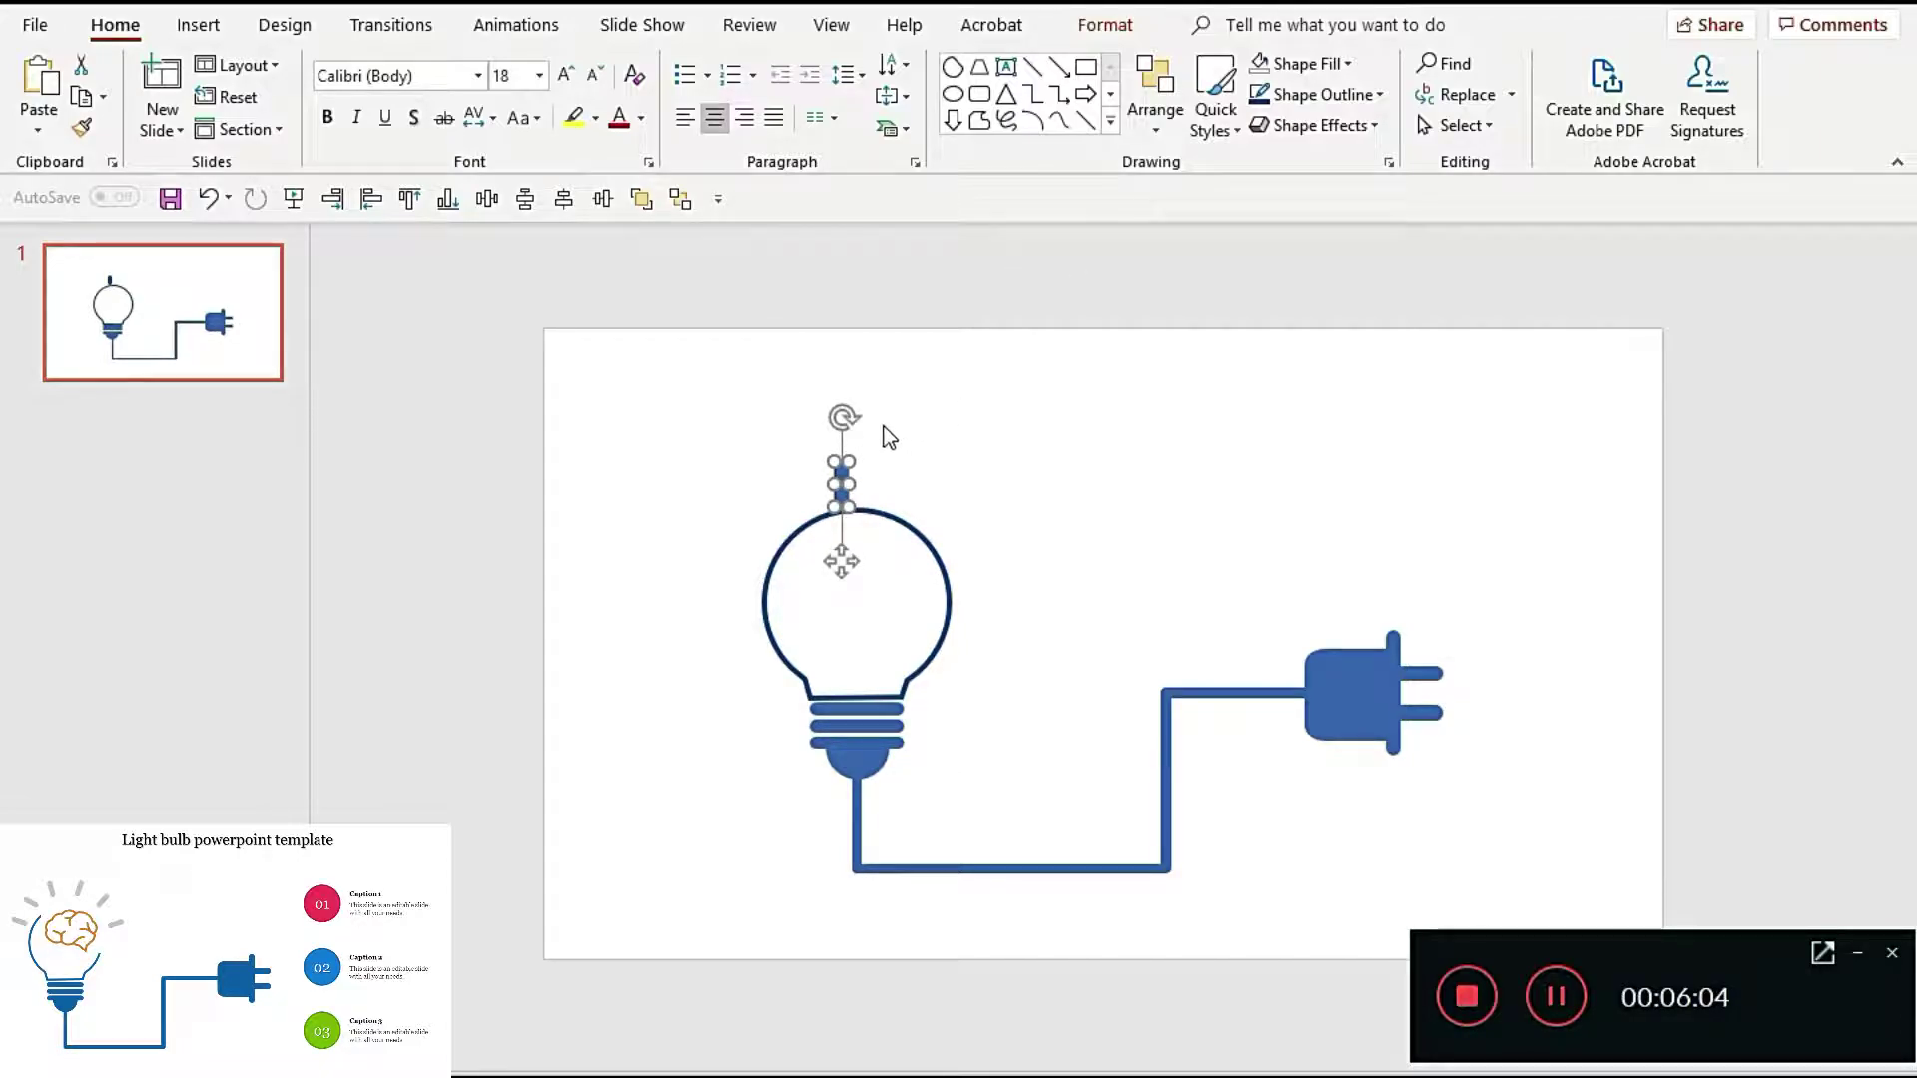
drag(844, 412, 813, 419)
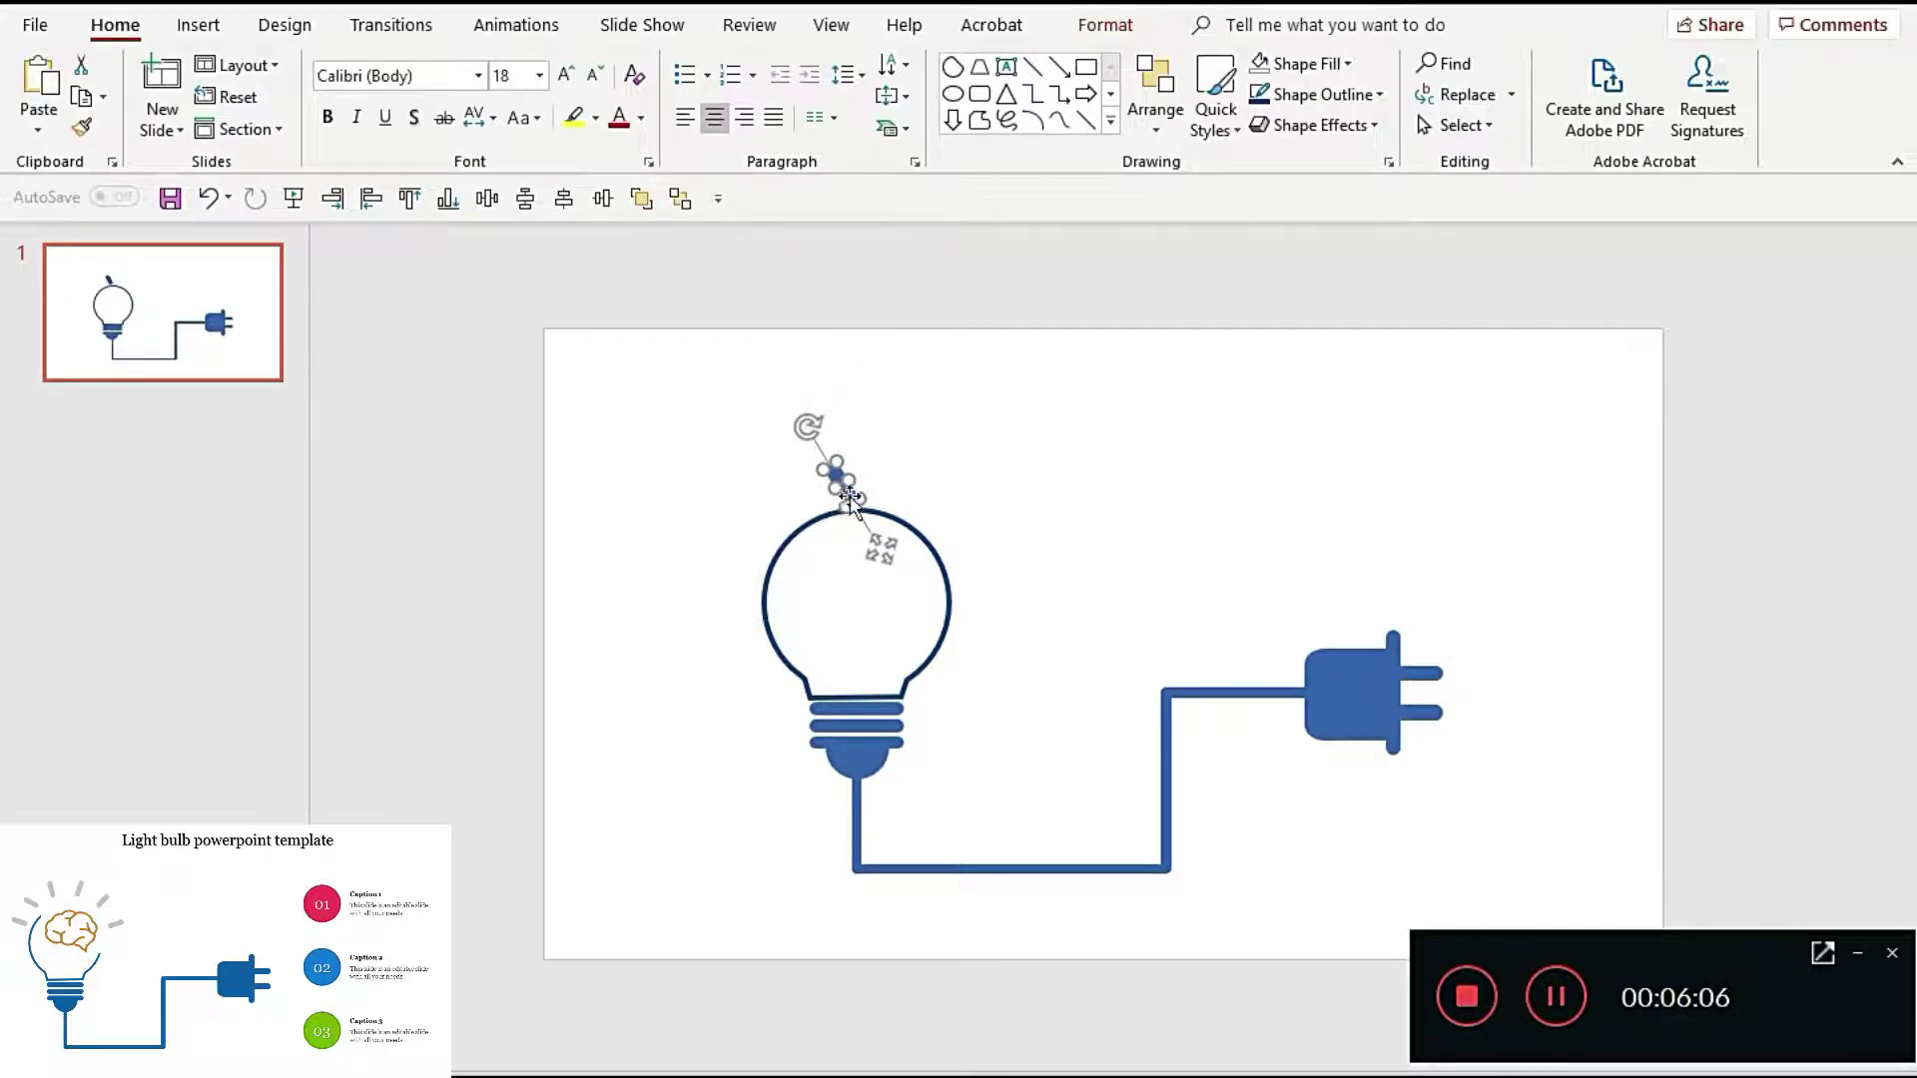
Step: Place the dash left of the bulb and copy it higher as a second, upright ray
mouse_move(848, 492)
mouse_down()
mouse_move(748, 537)
mouse_move(711, 599)
mouse_up()
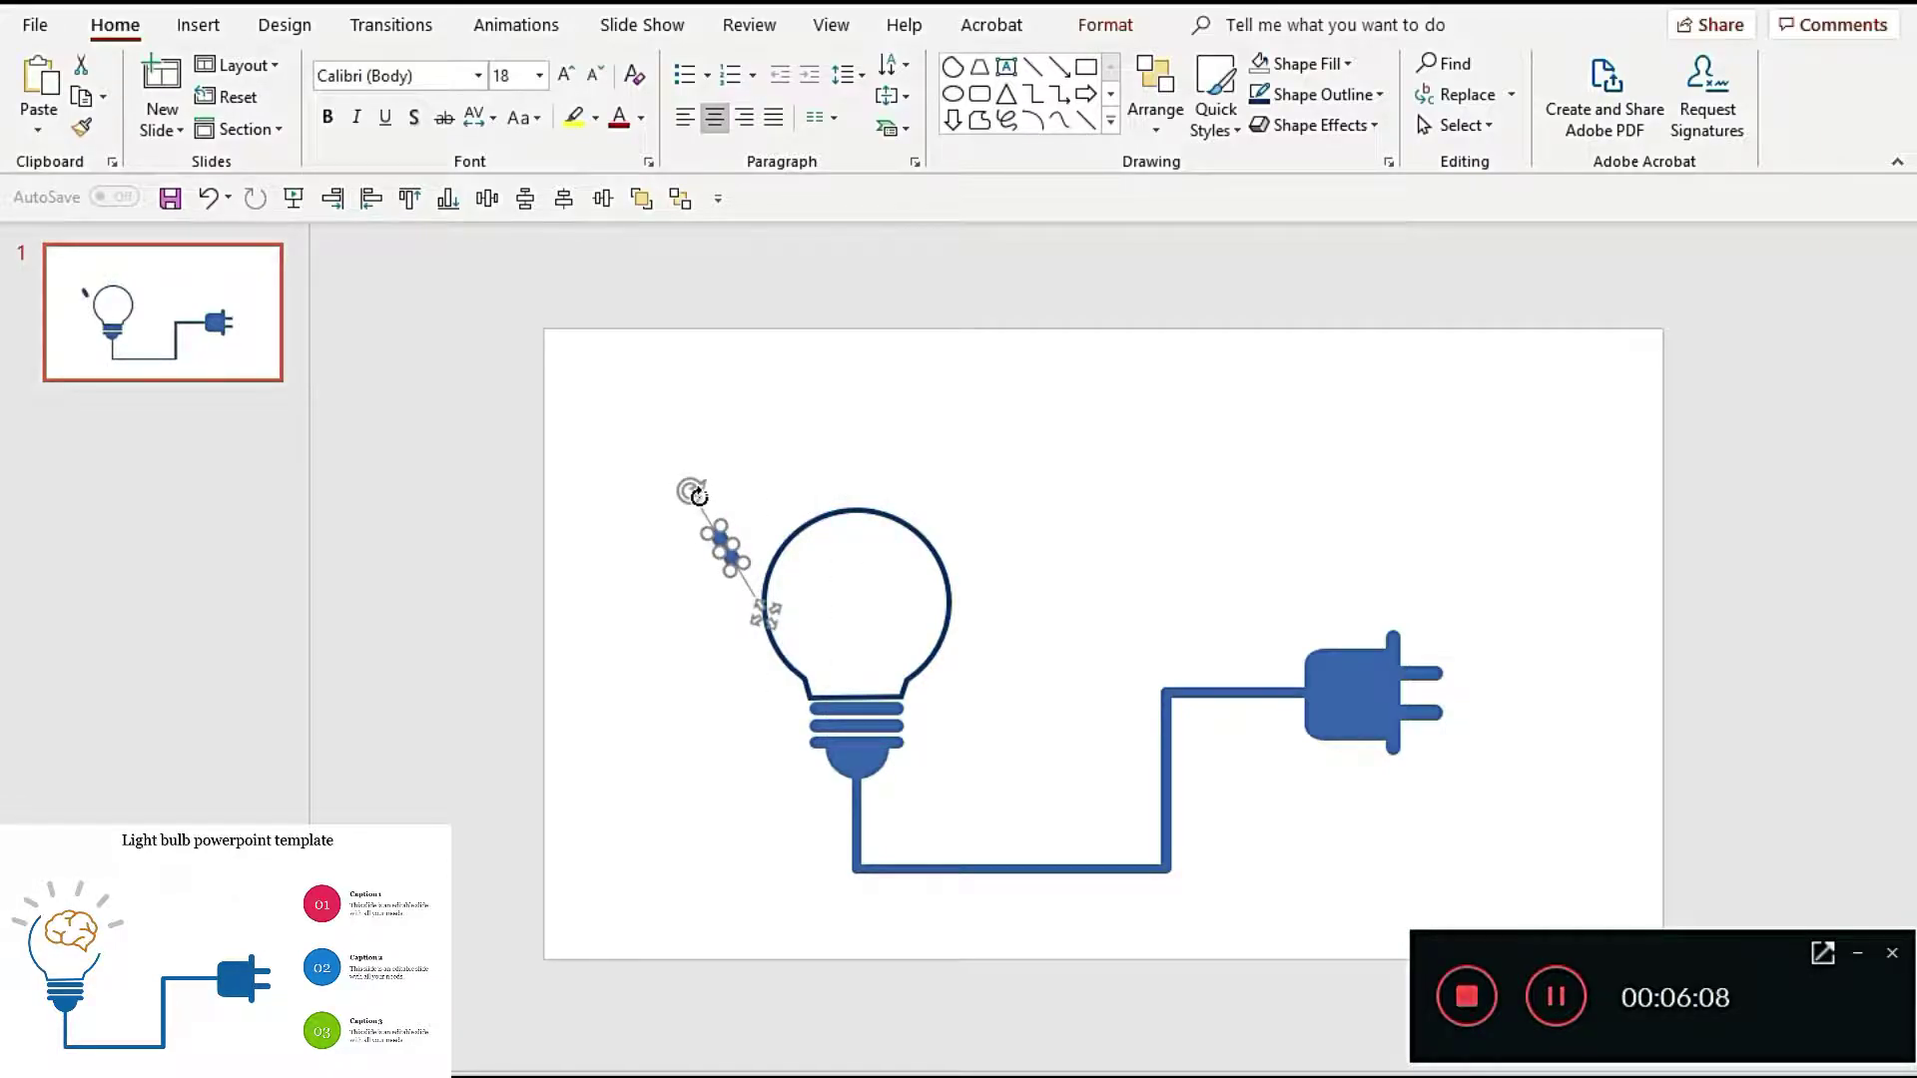
mouse_move(692, 490)
mouse_down()
mouse_move(662, 527)
mouse_move(735, 574)
mouse_up()
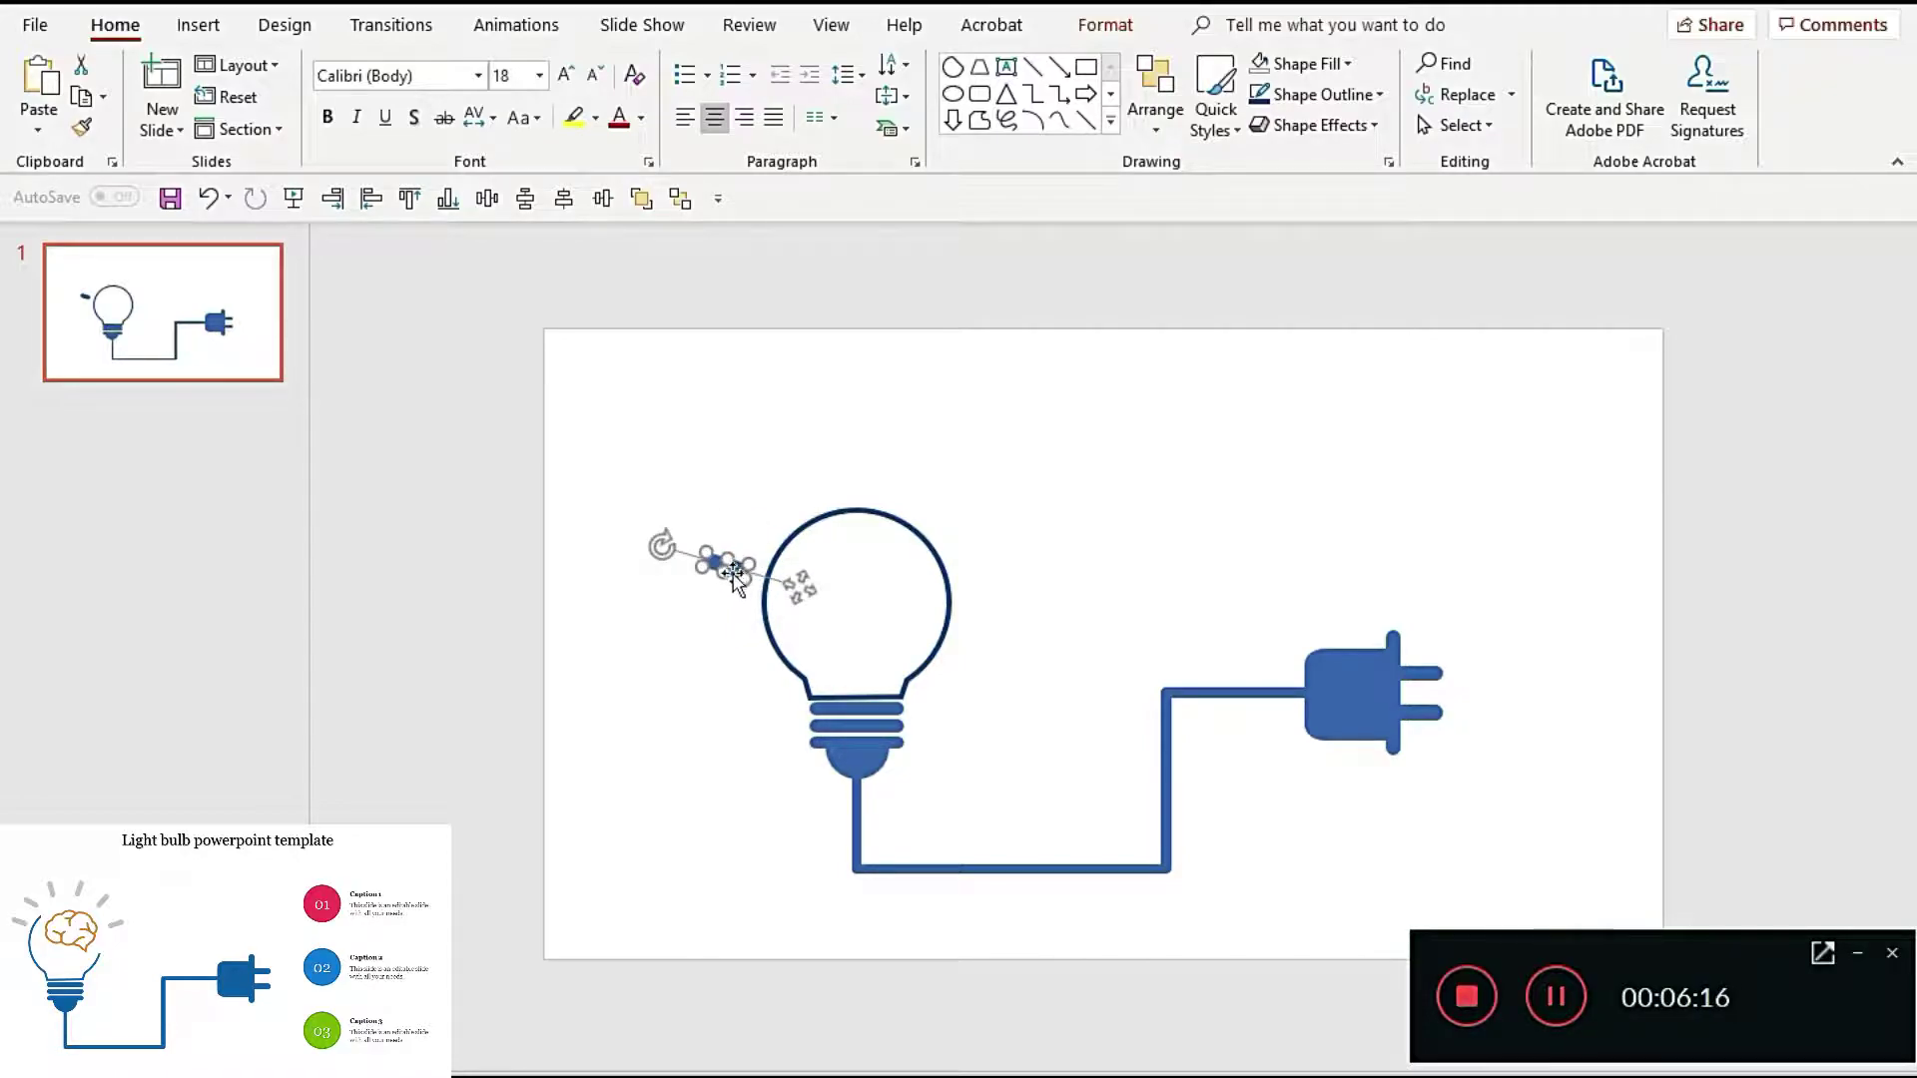
mouse_move(739, 569)
mouse_down()
mouse_move(728, 527)
mouse_move(789, 465)
mouse_up()
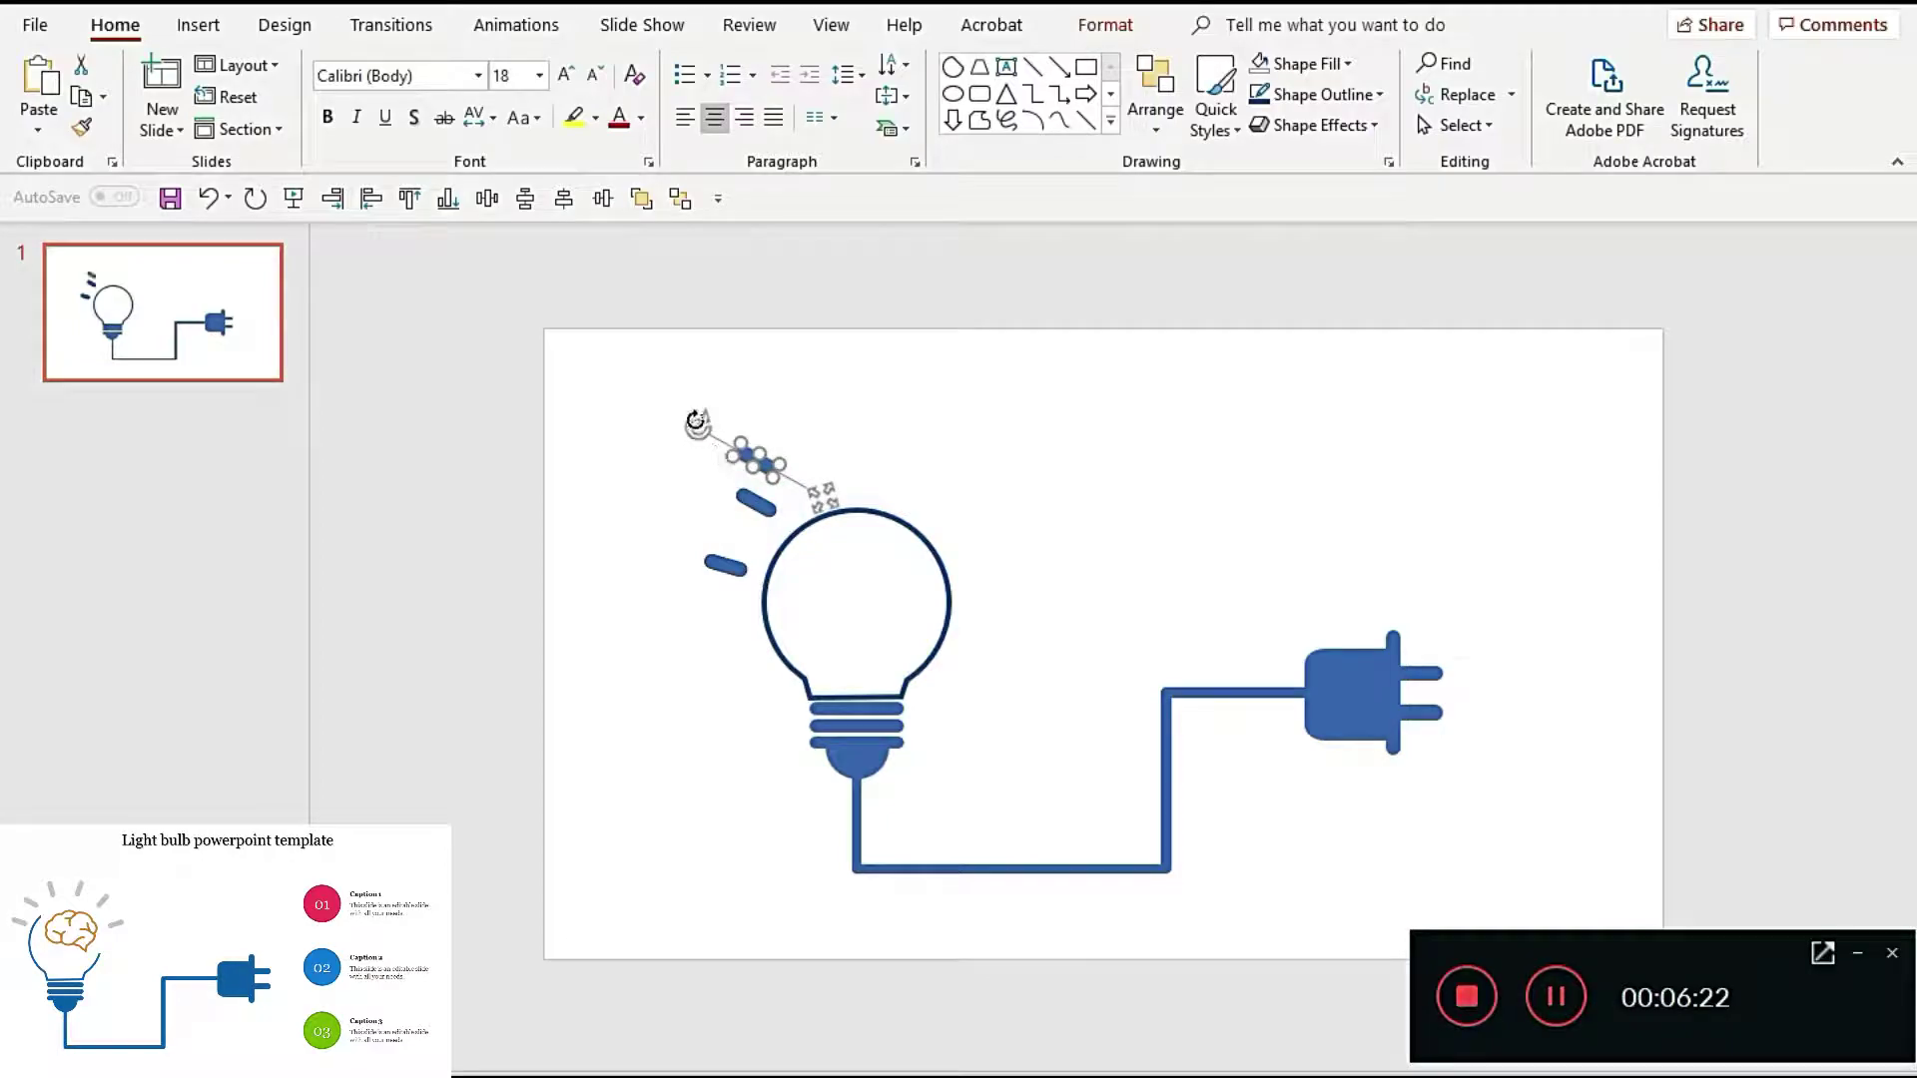
mouse_move(696, 421)
mouse_down()
mouse_move(719, 400)
mouse_move(817, 469)
mouse_up()
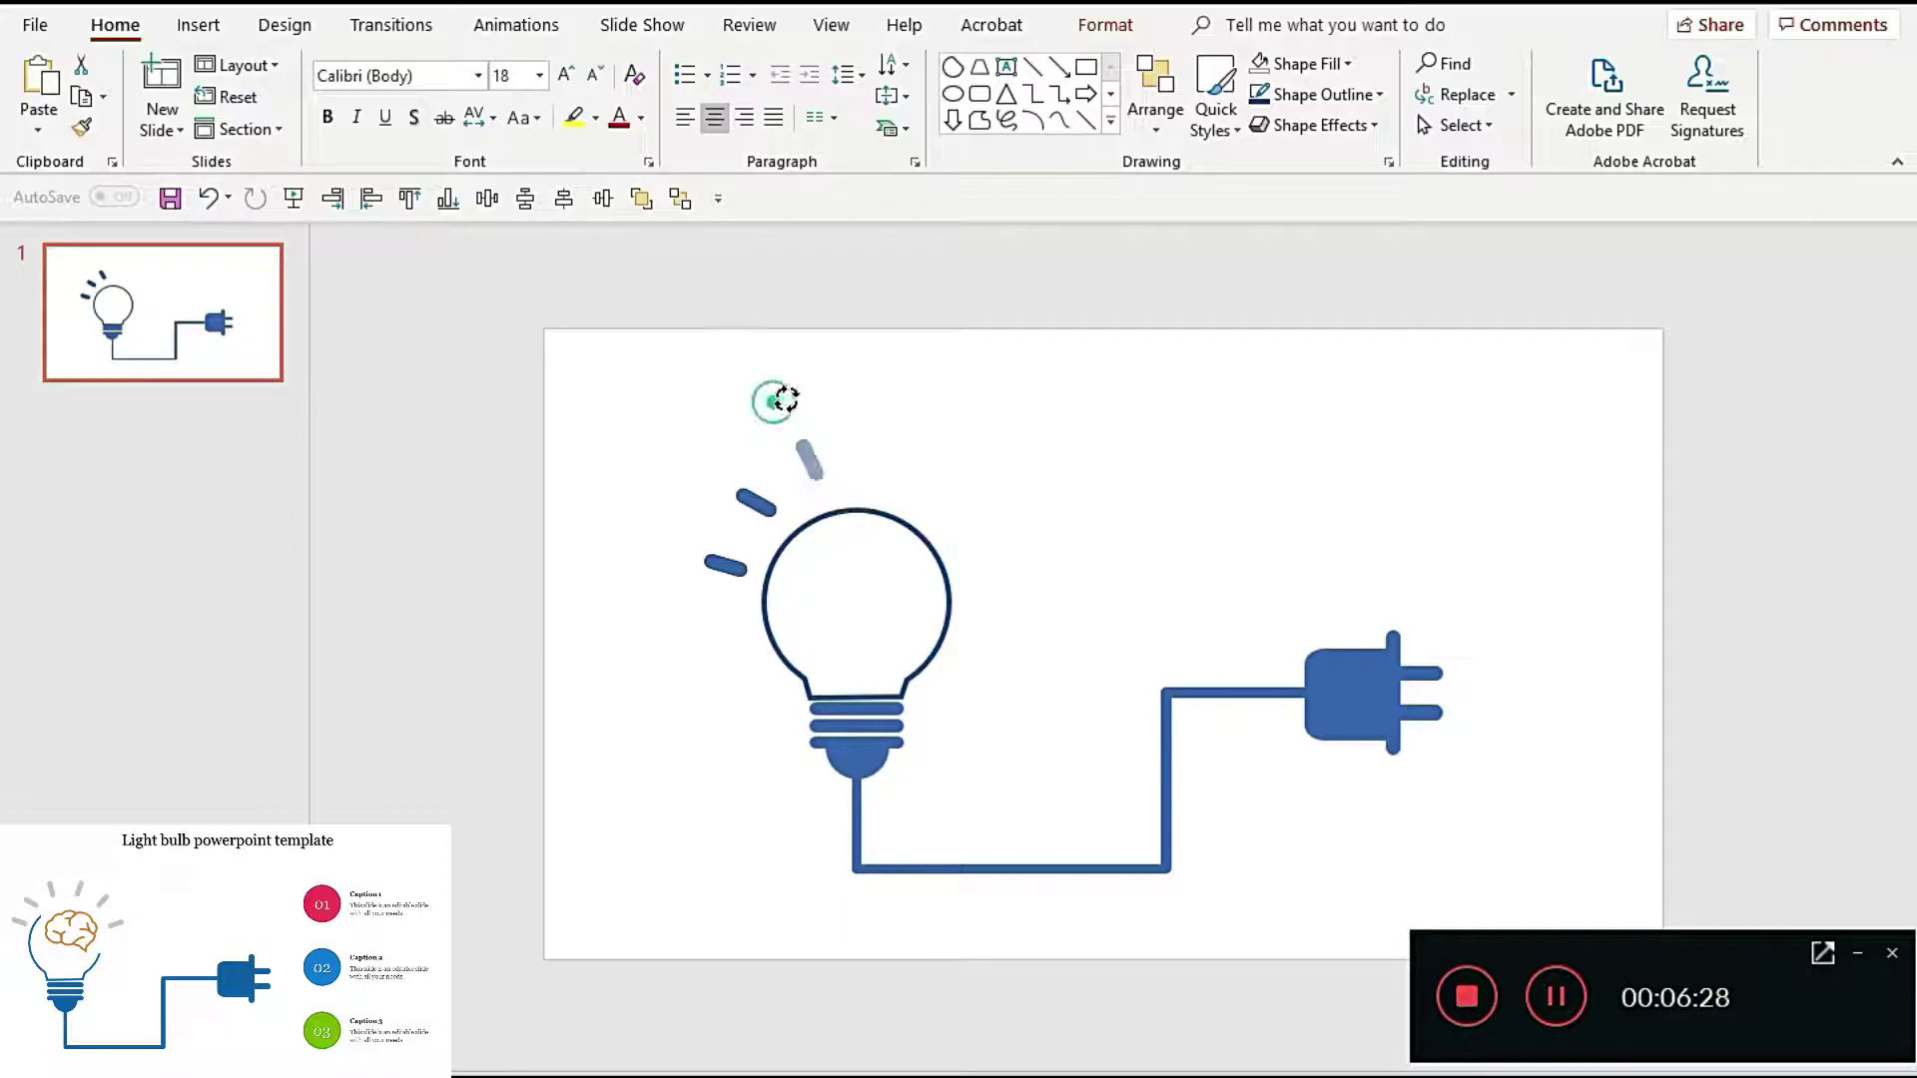
Step: Duplicate the top ray, angle the copy diagonally beside the bulb's right side, and nudge the top-left ray
drag(770, 417, 794, 396)
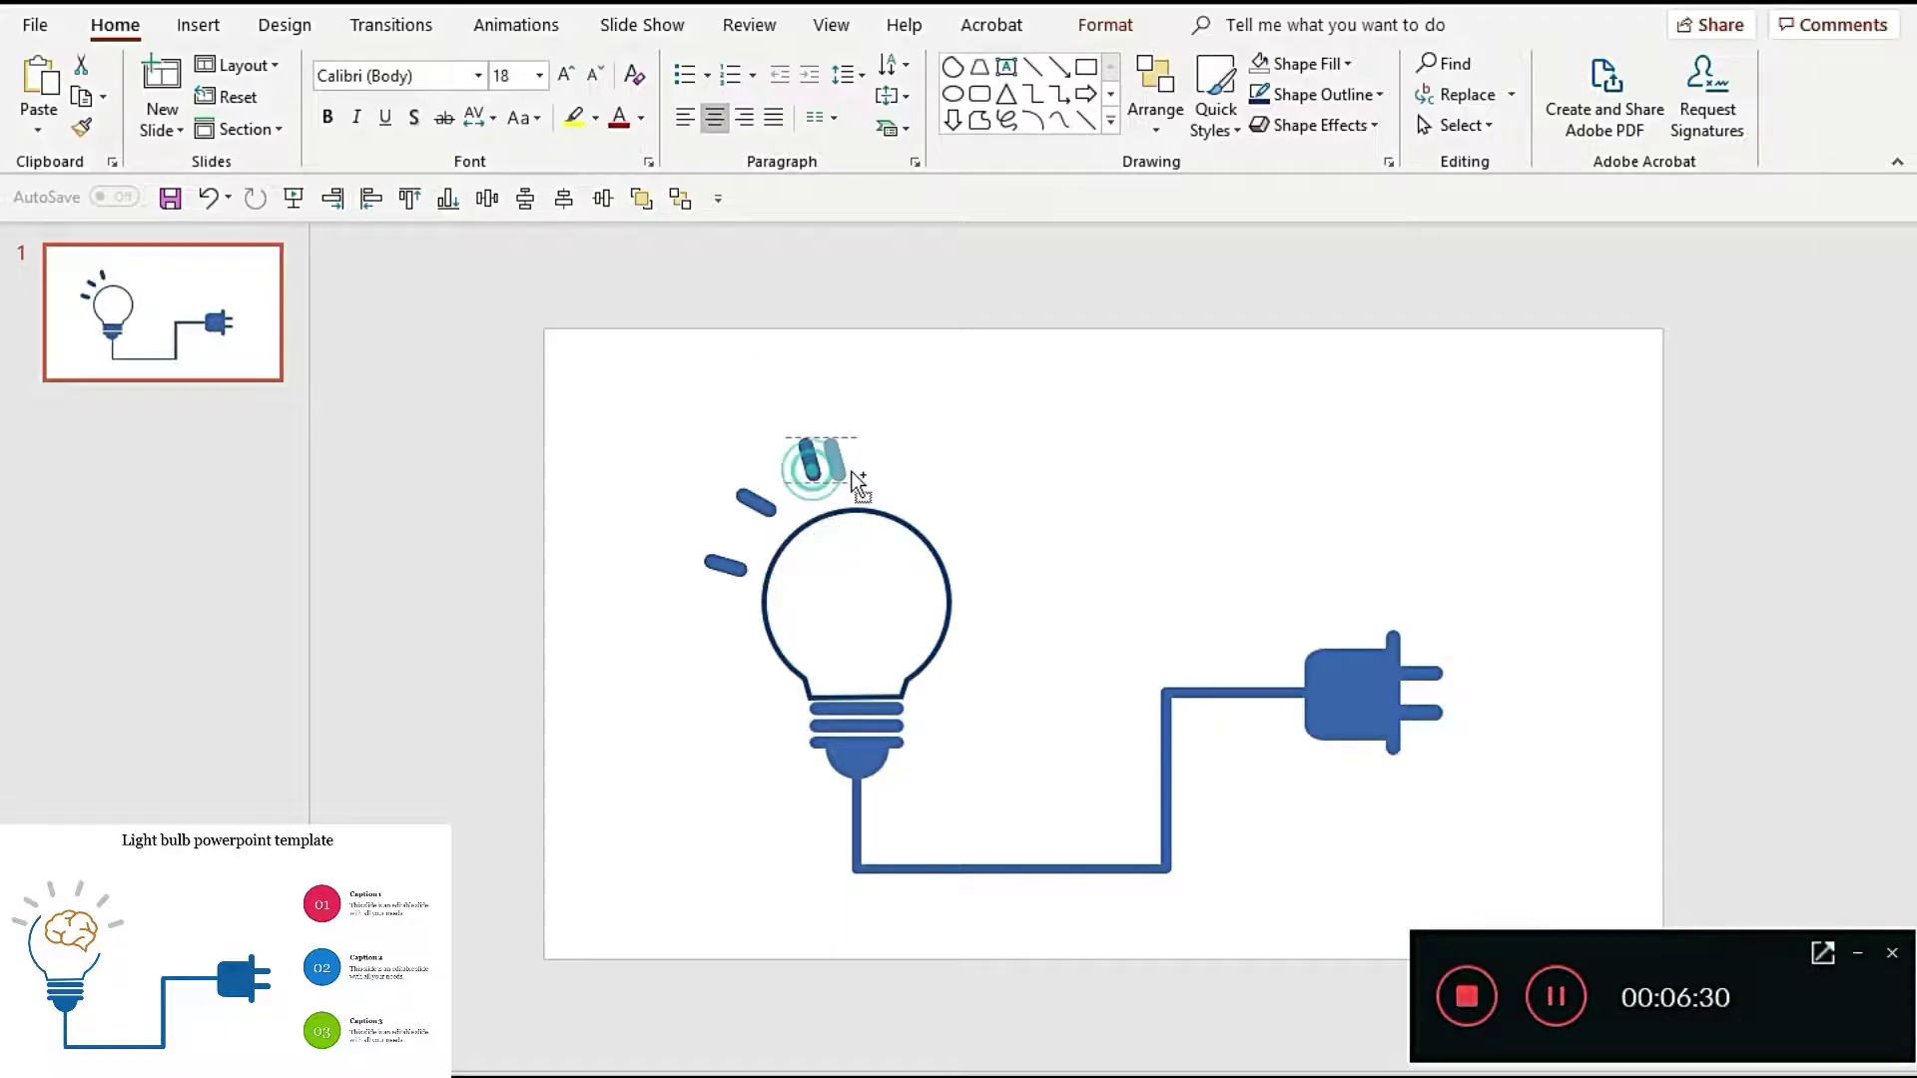
drag(816, 477, 885, 474)
drag(864, 392, 897, 398)
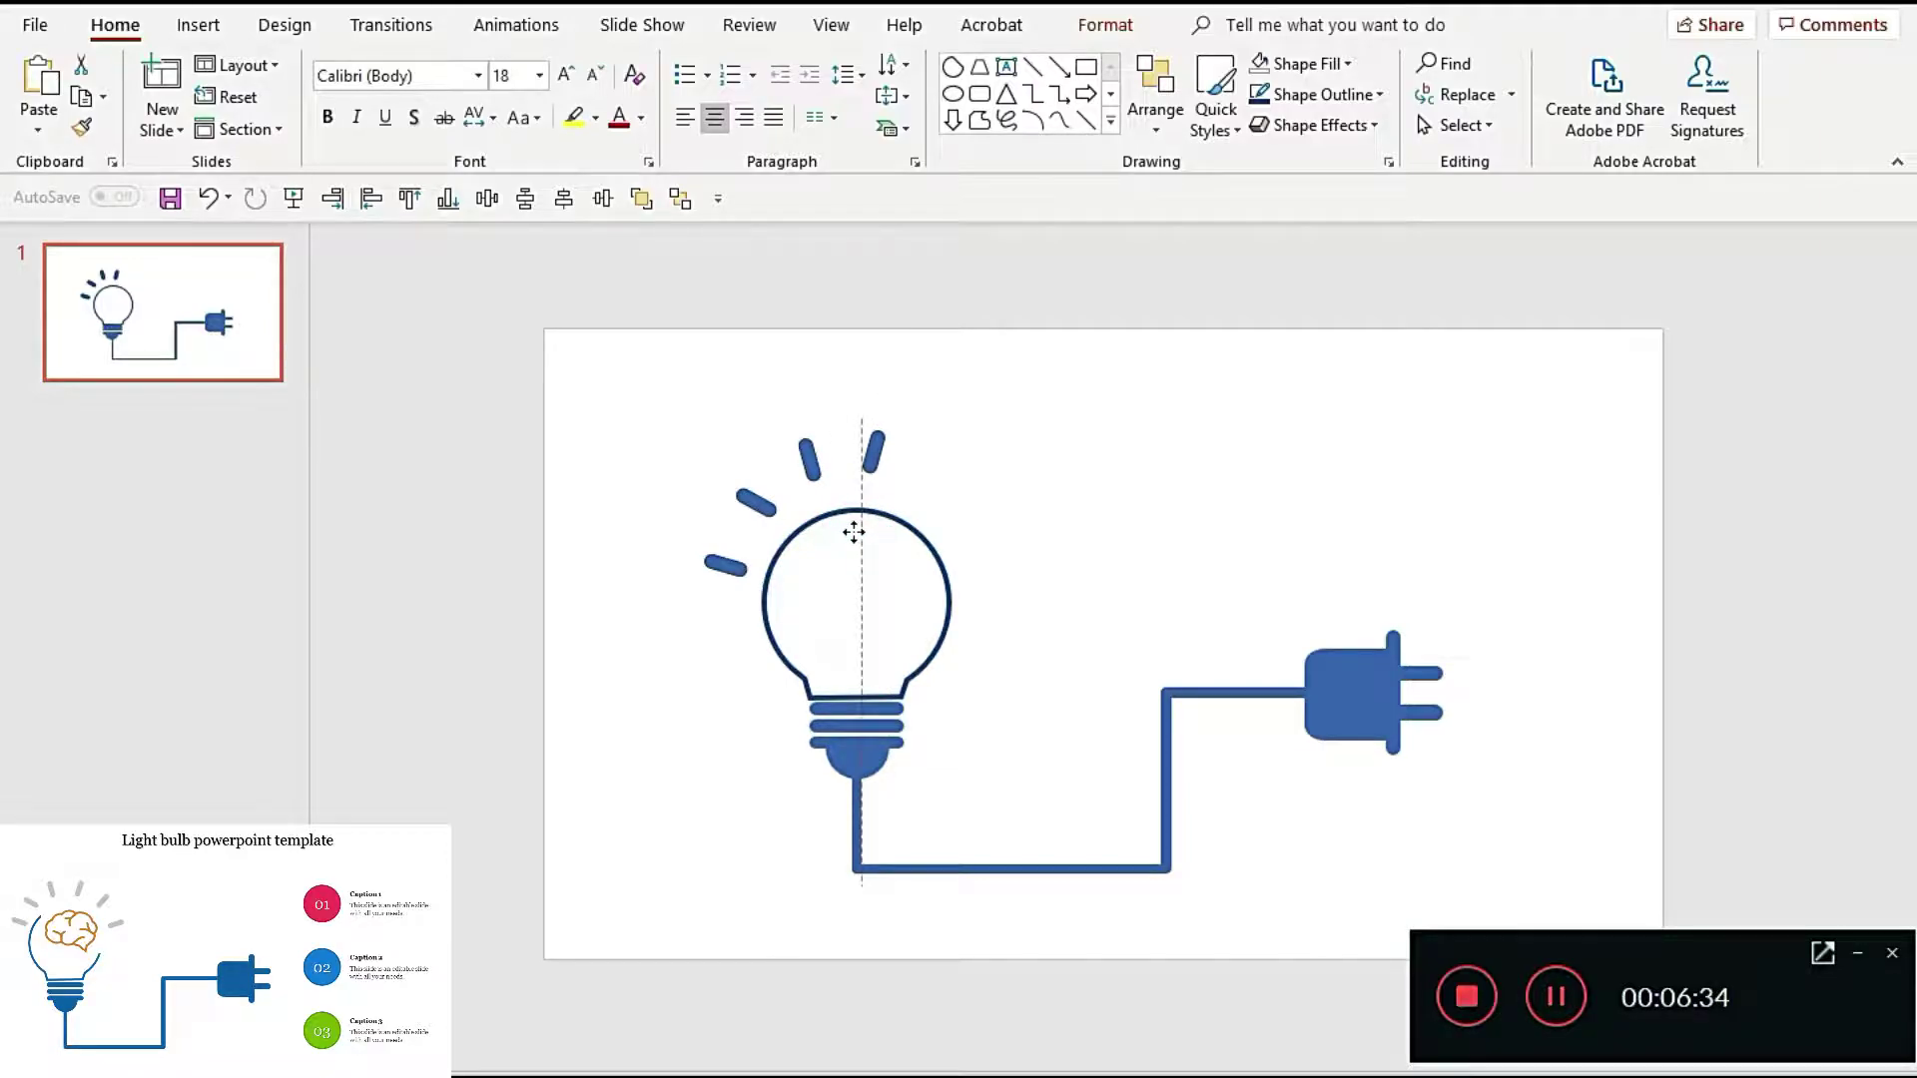
drag(855, 538, 938, 532)
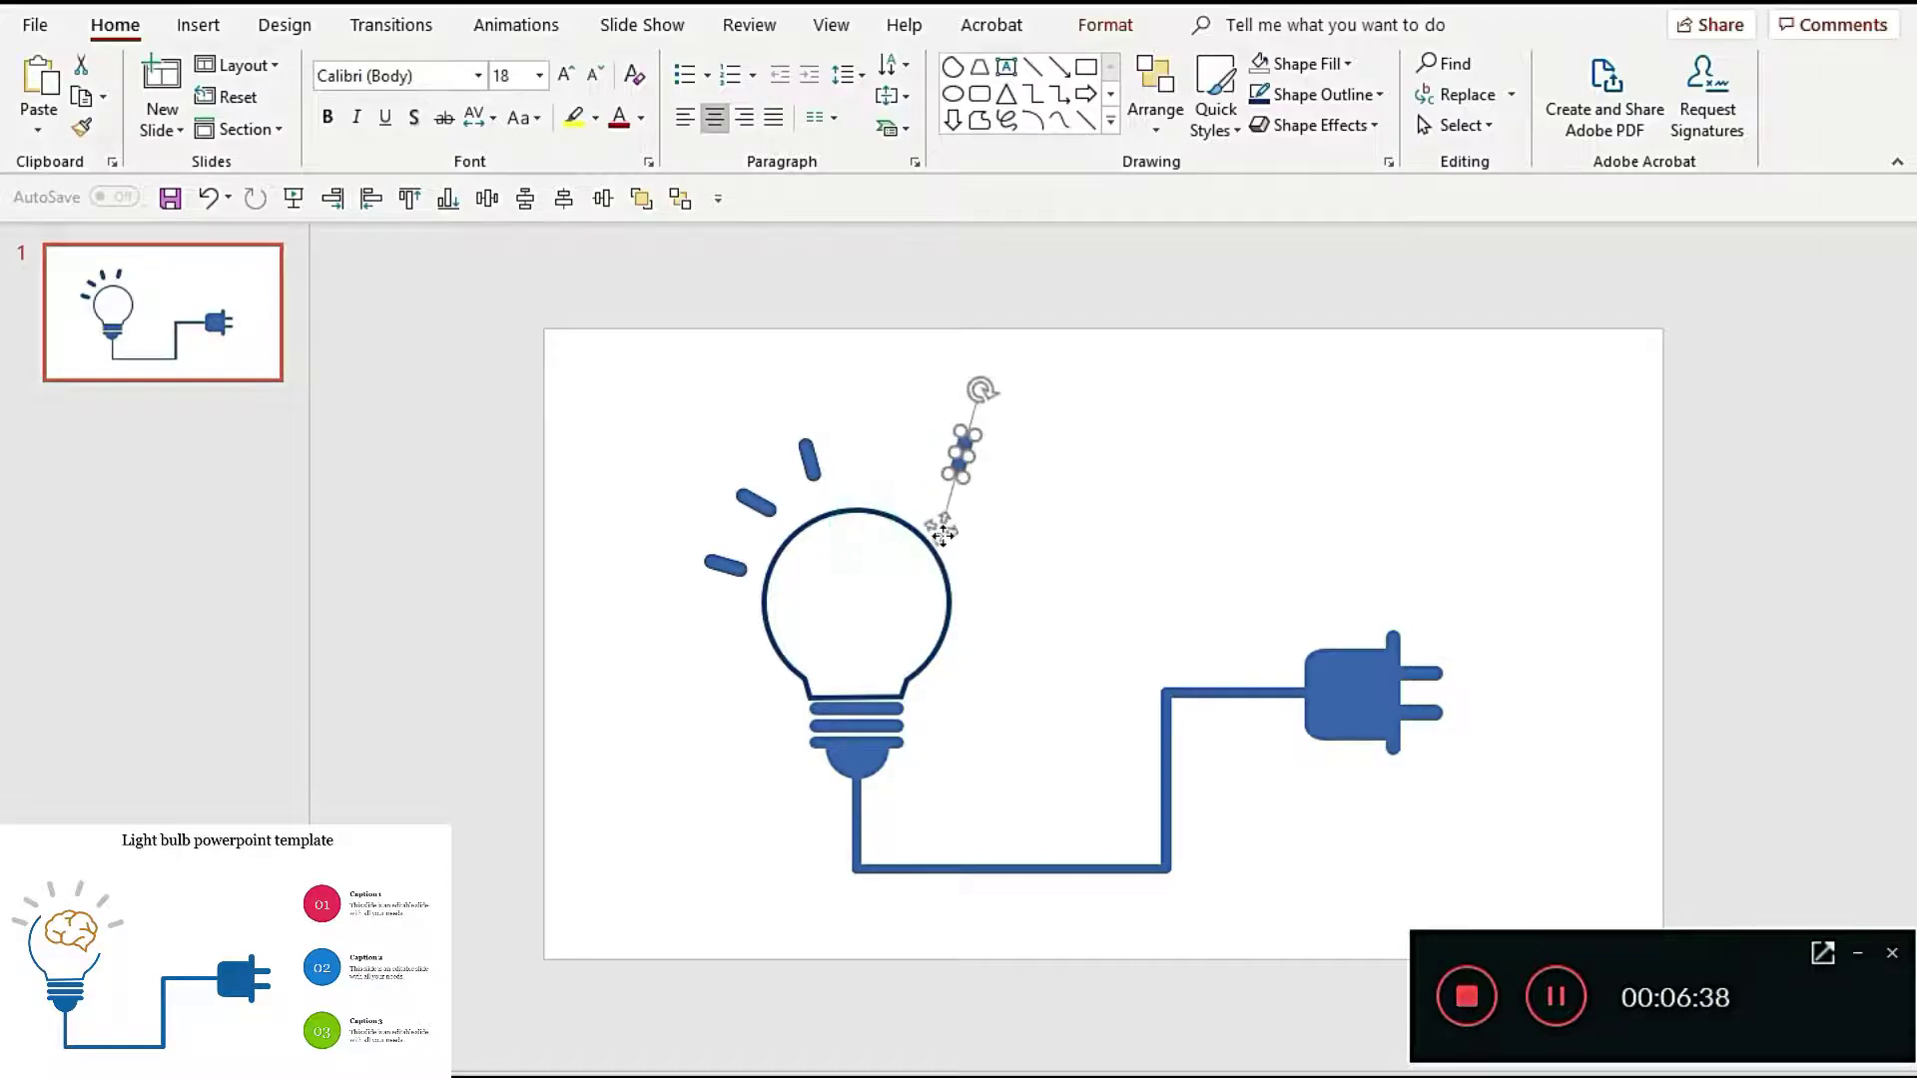
key(ctrl+z)
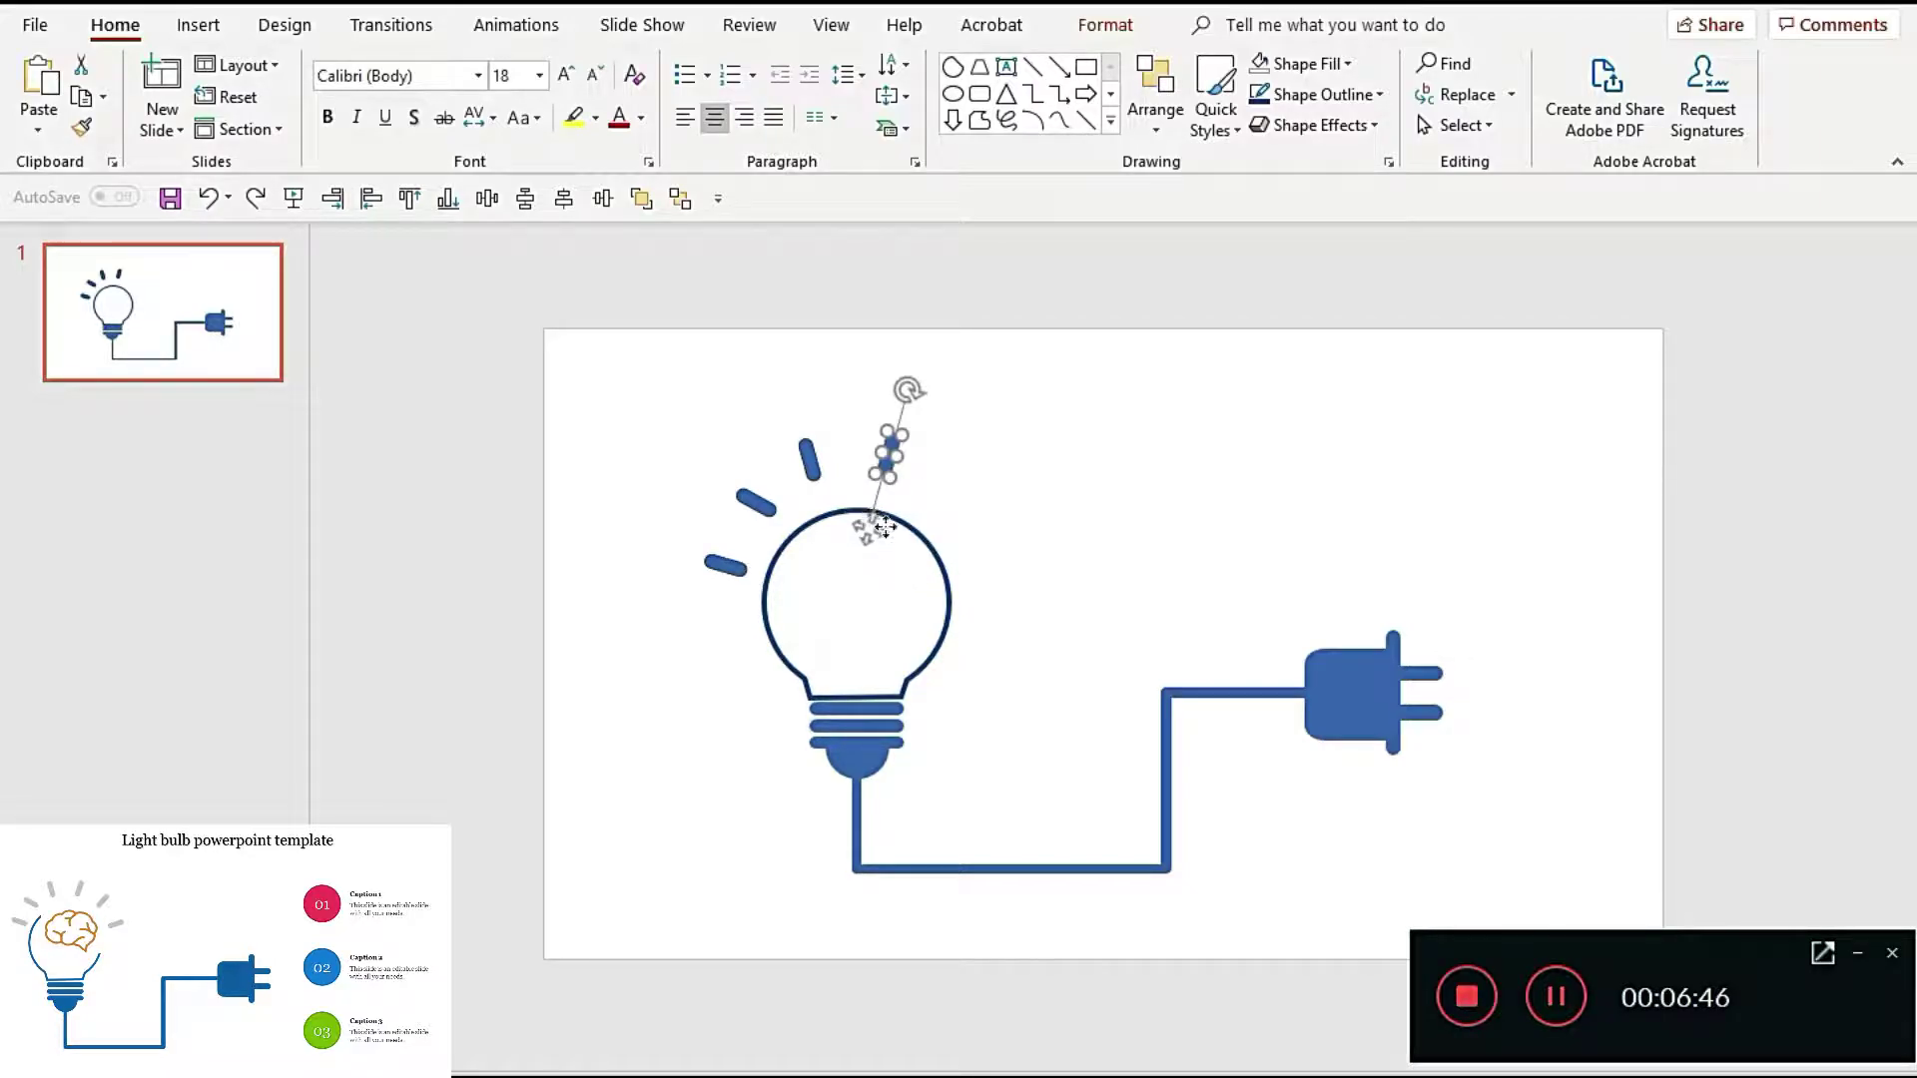
mouse_move(886, 526)
mouse_down()
mouse_move(956, 553)
mouse_move(964, 454)
mouse_up()
mouse_move(975, 389)
mouse_down()
mouse_move(997, 406)
mouse_move(961, 486)
mouse_move(964, 543)
mouse_move(1022, 543)
mouse_move(998, 551)
mouse_up()
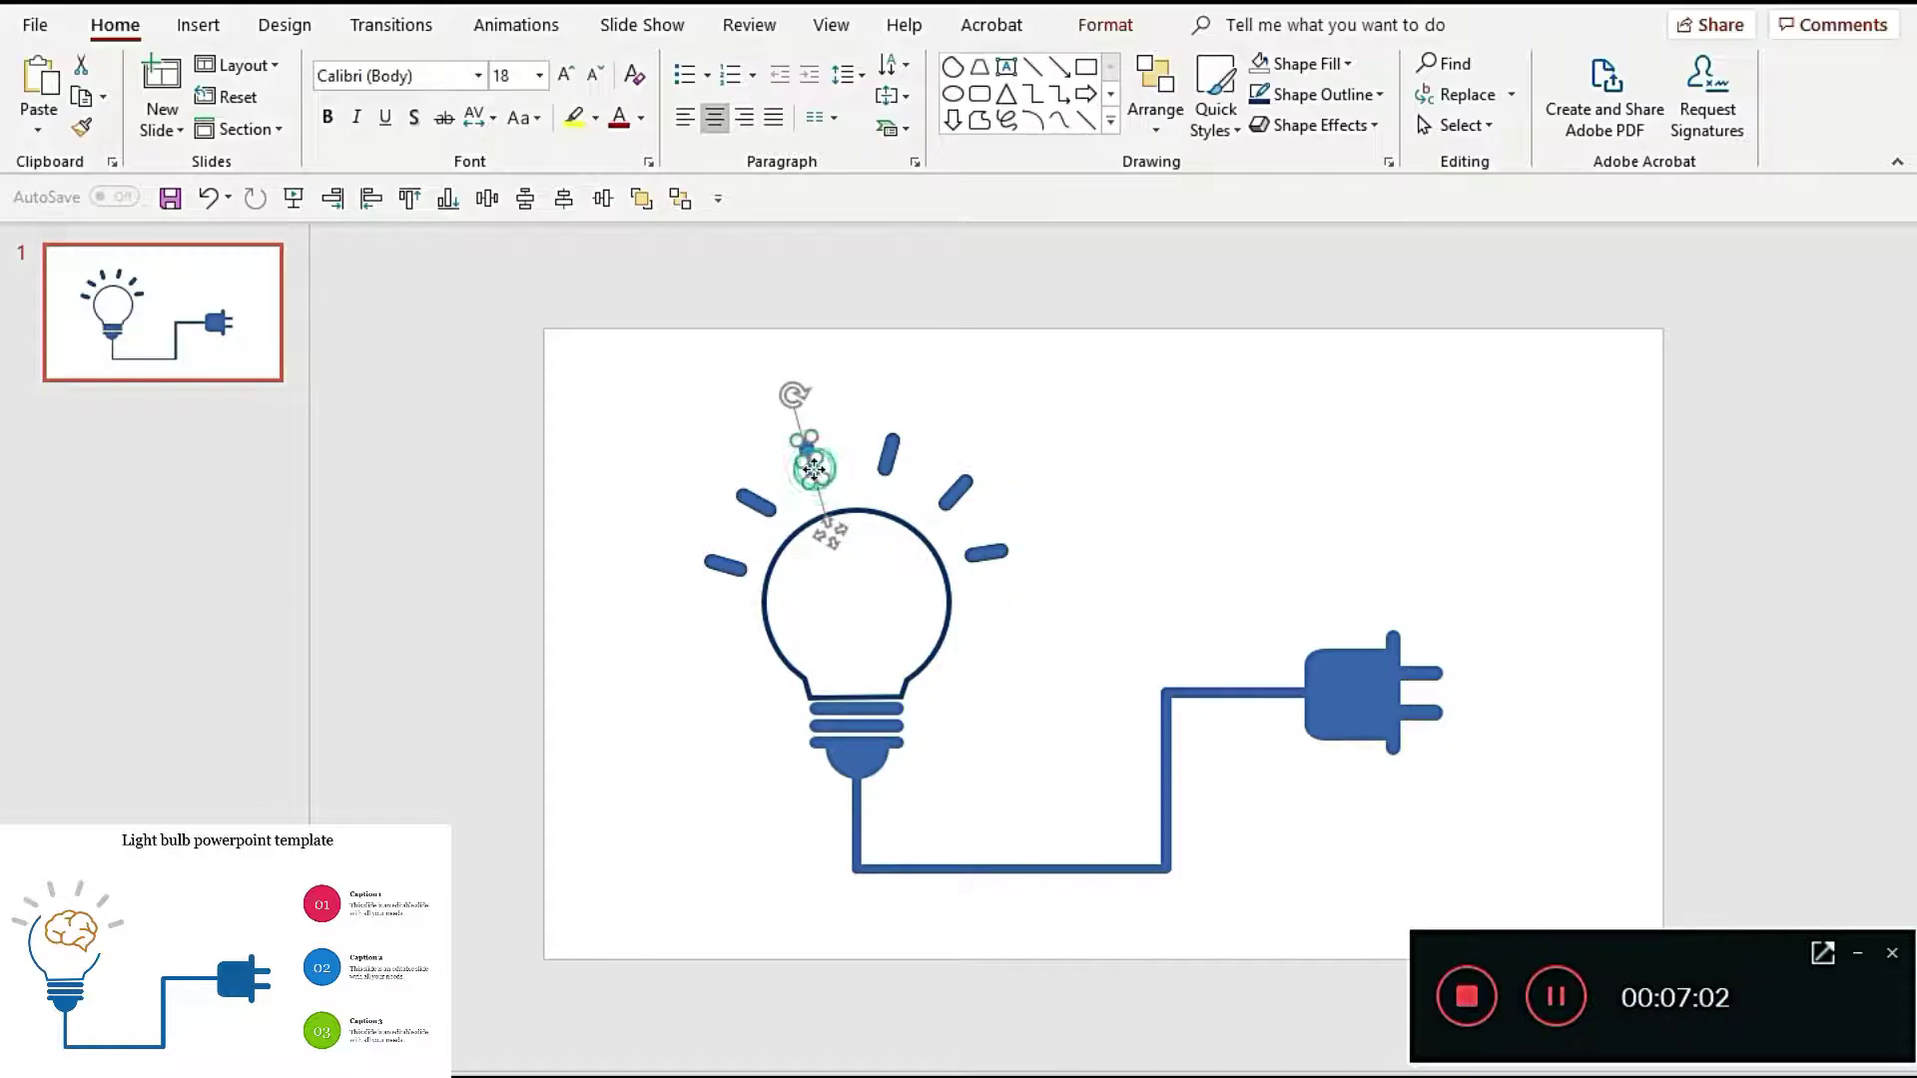
drag(815, 474, 823, 470)
Step: Reposition the top-left and left rays around the bulb
click(1001, 623)
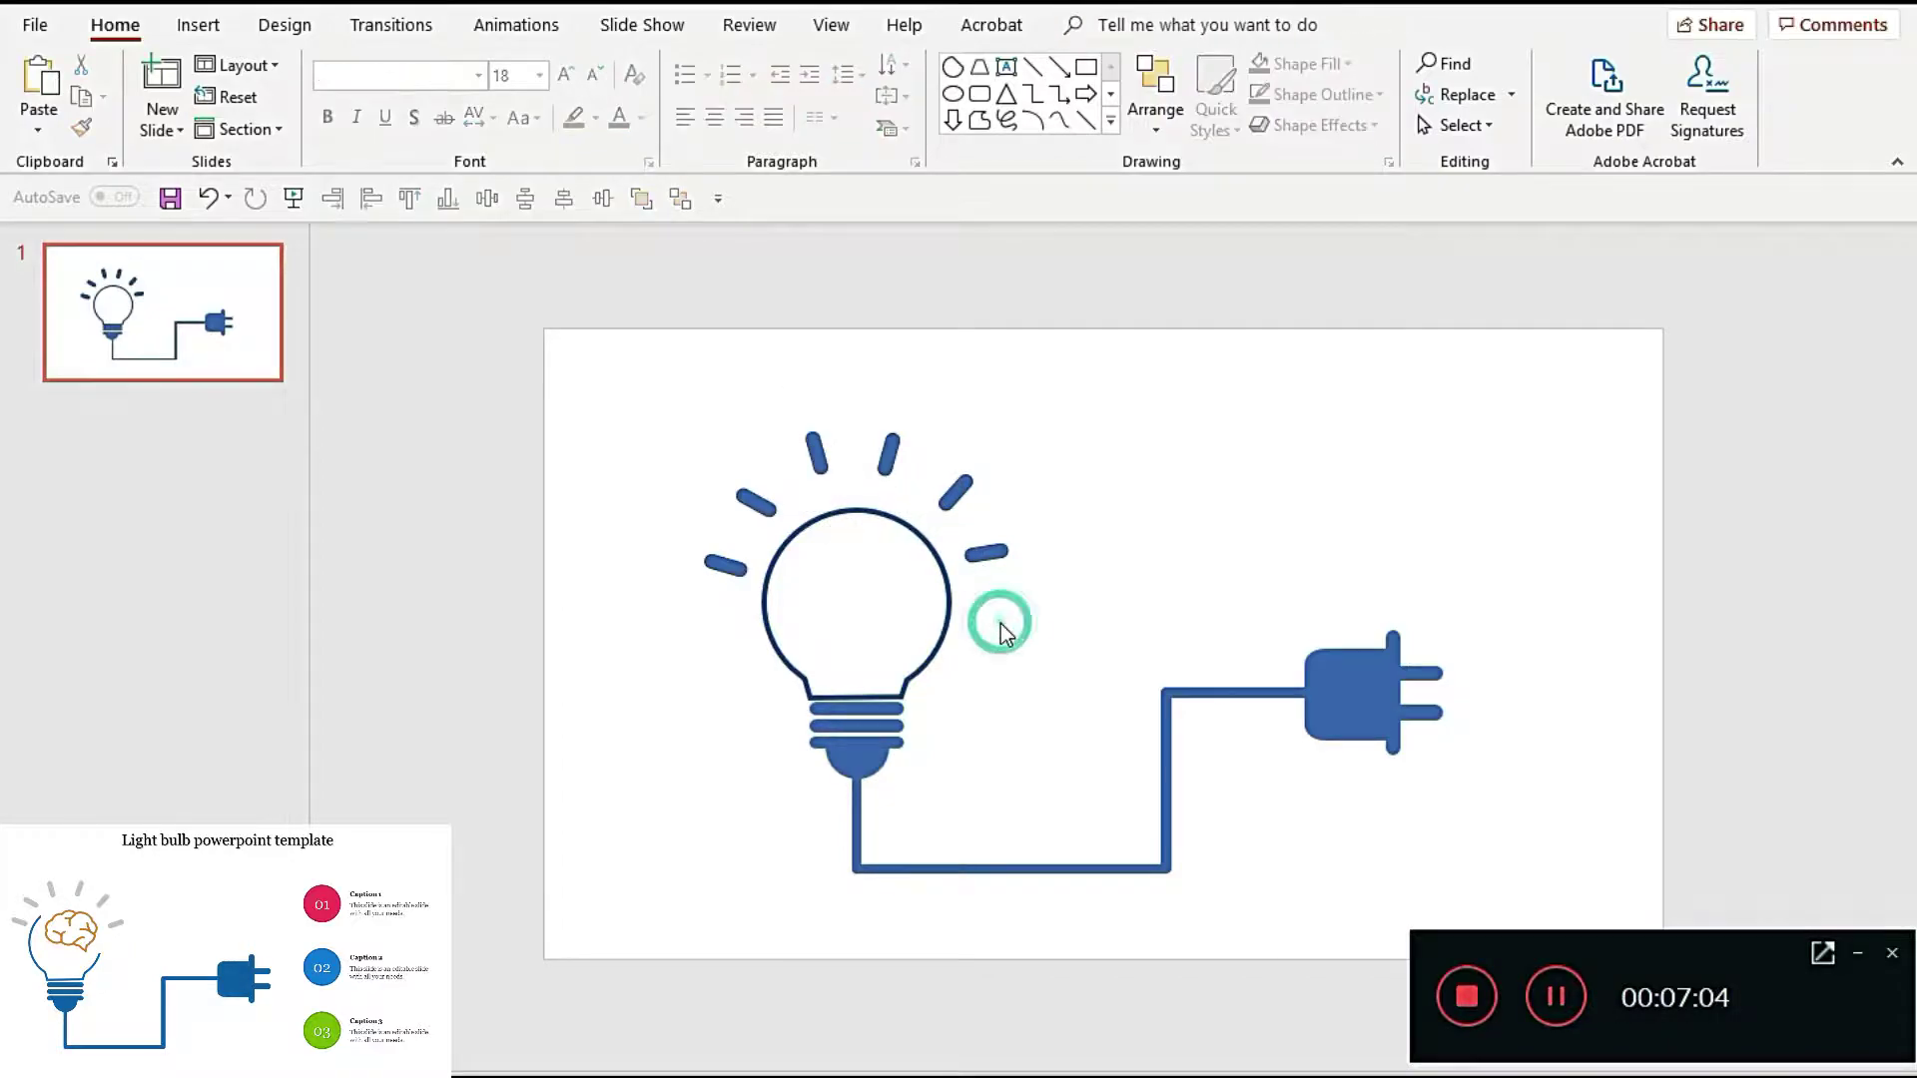
click(816, 461)
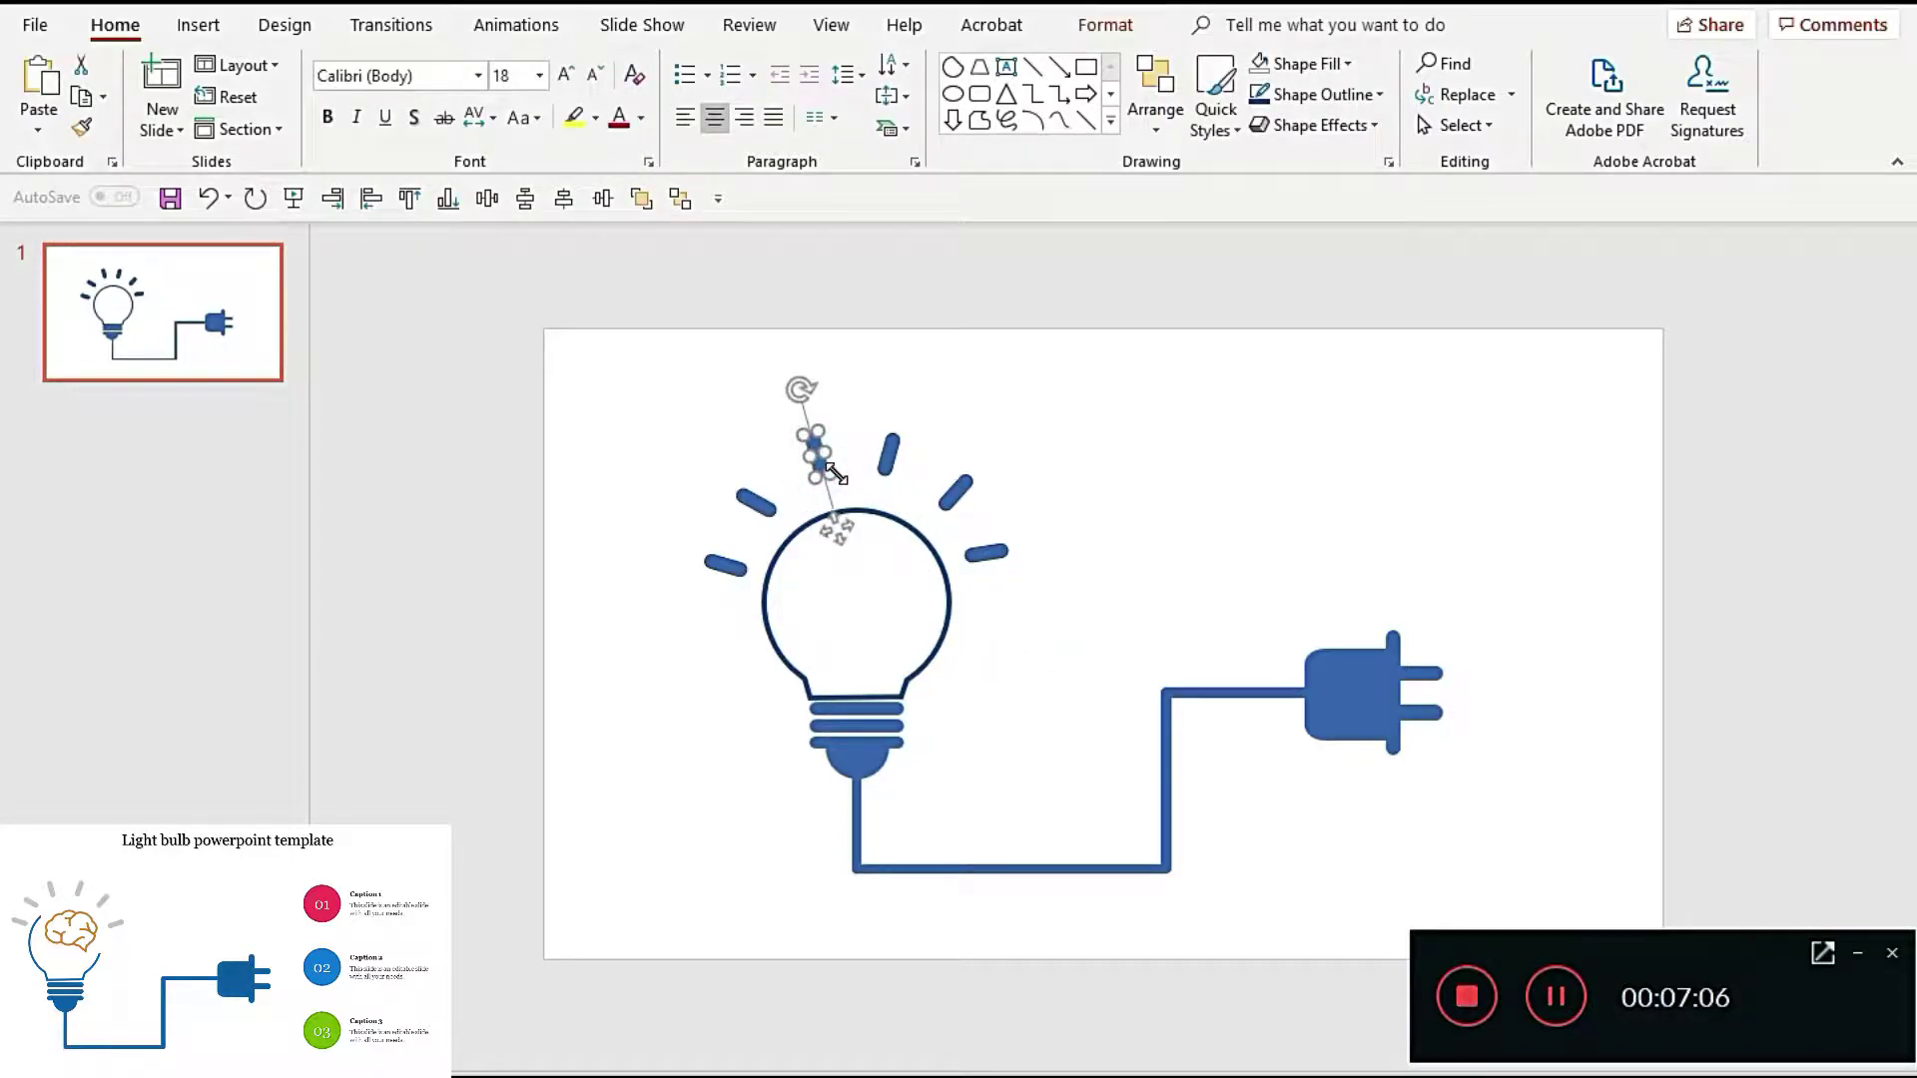
click(1032, 633)
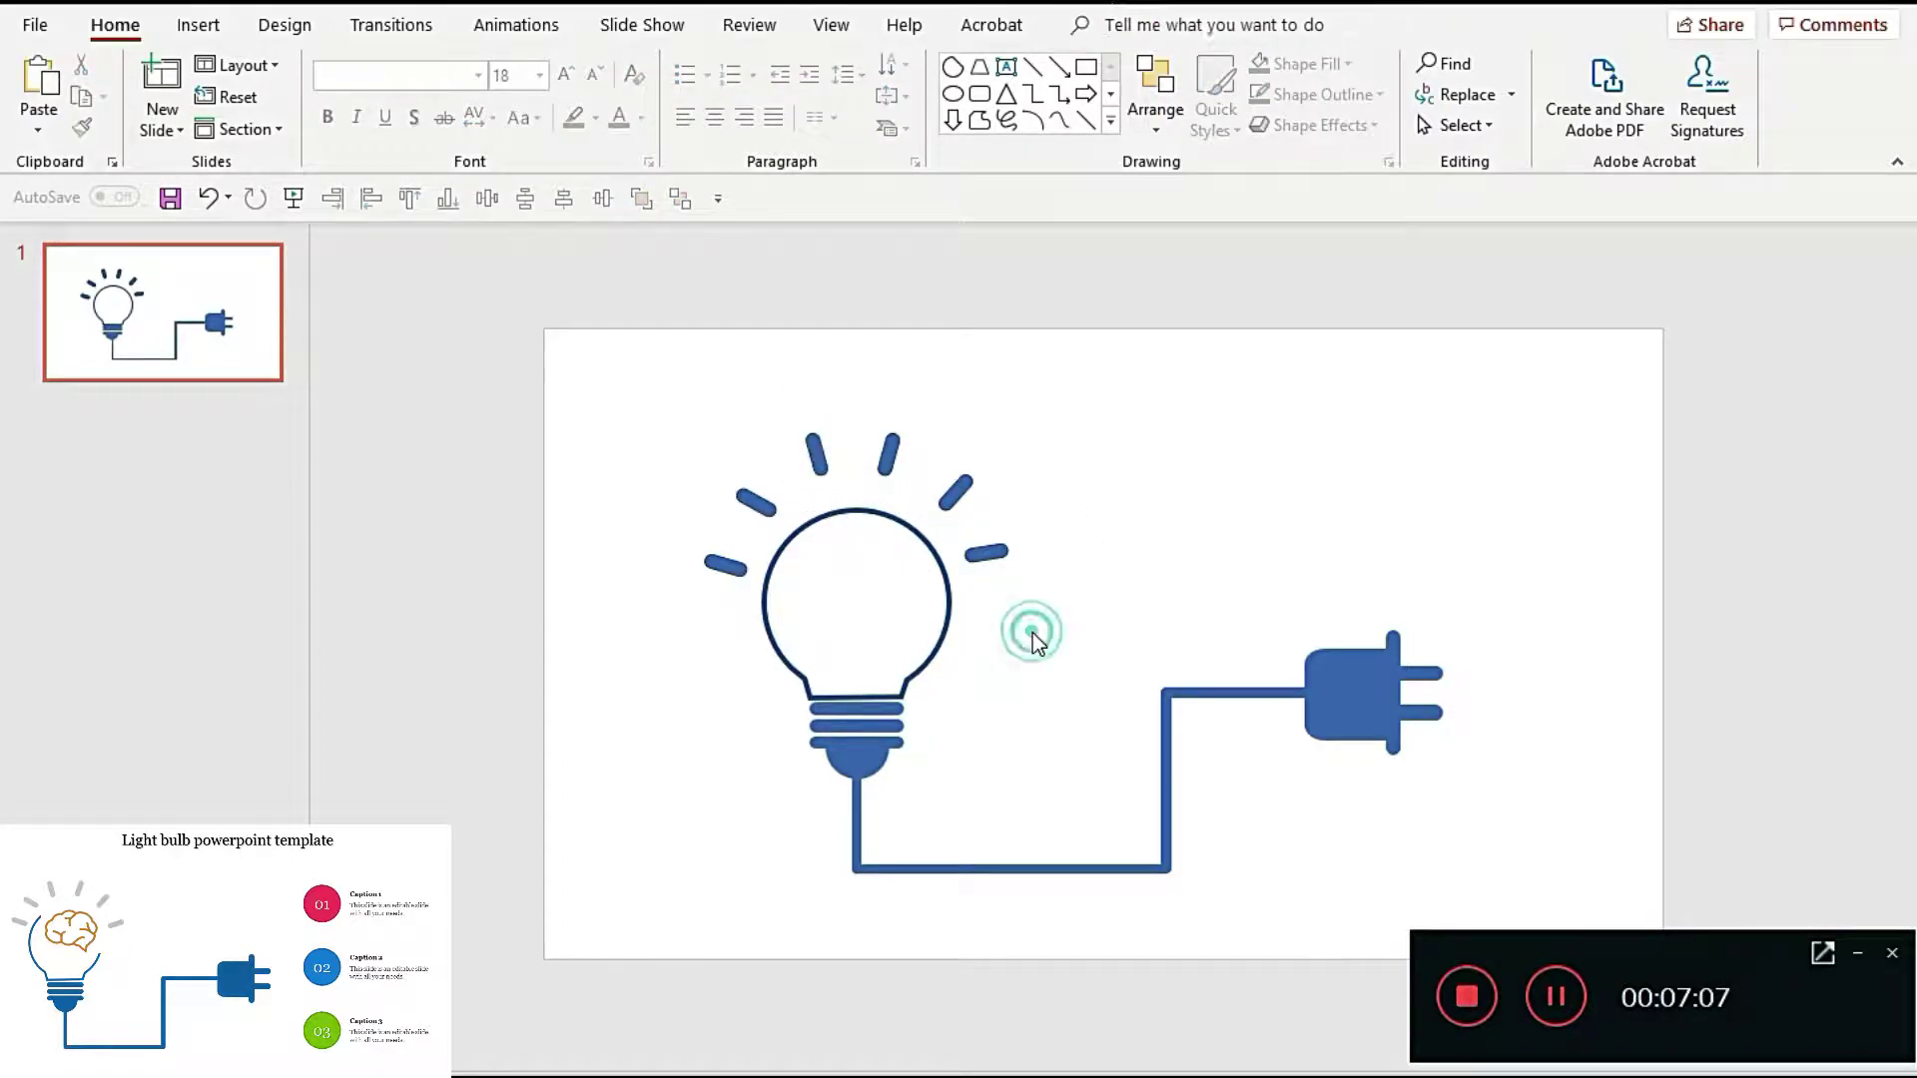
click(749, 506)
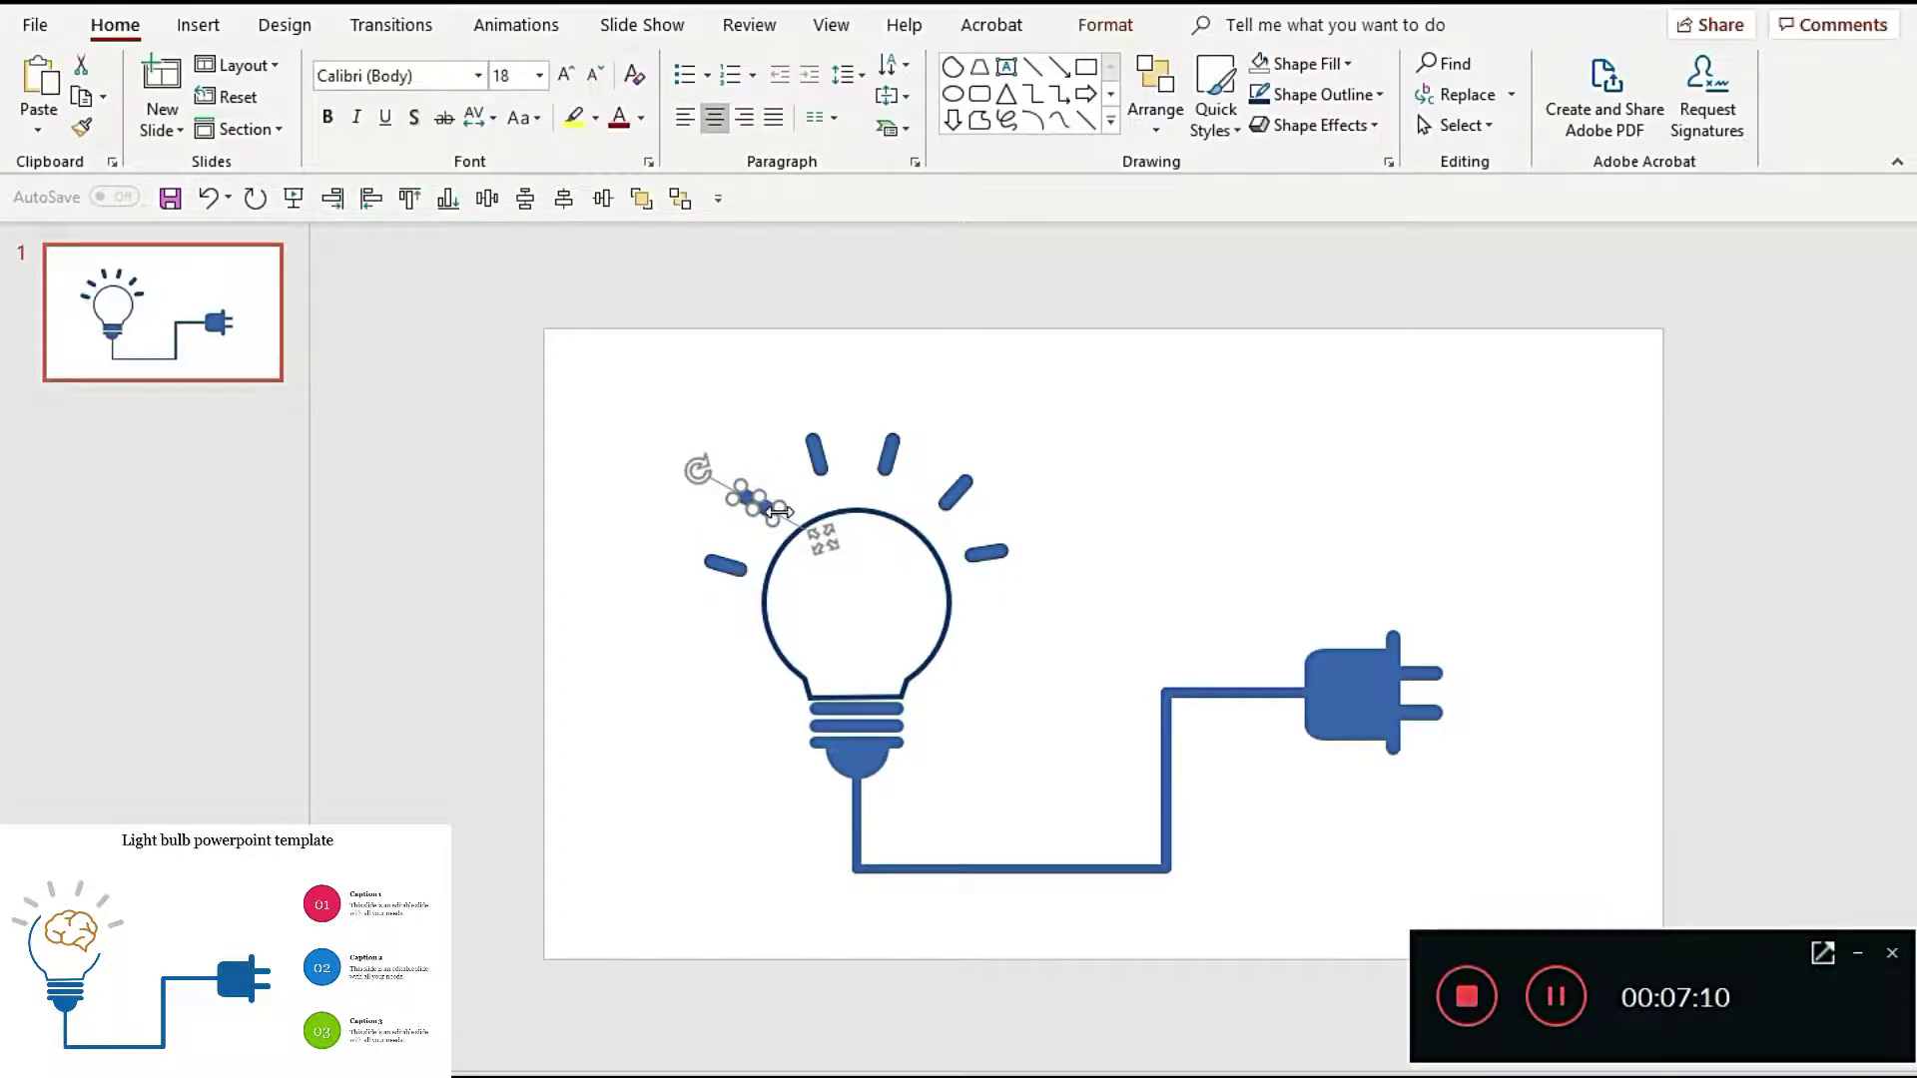
drag(767, 512, 767, 504)
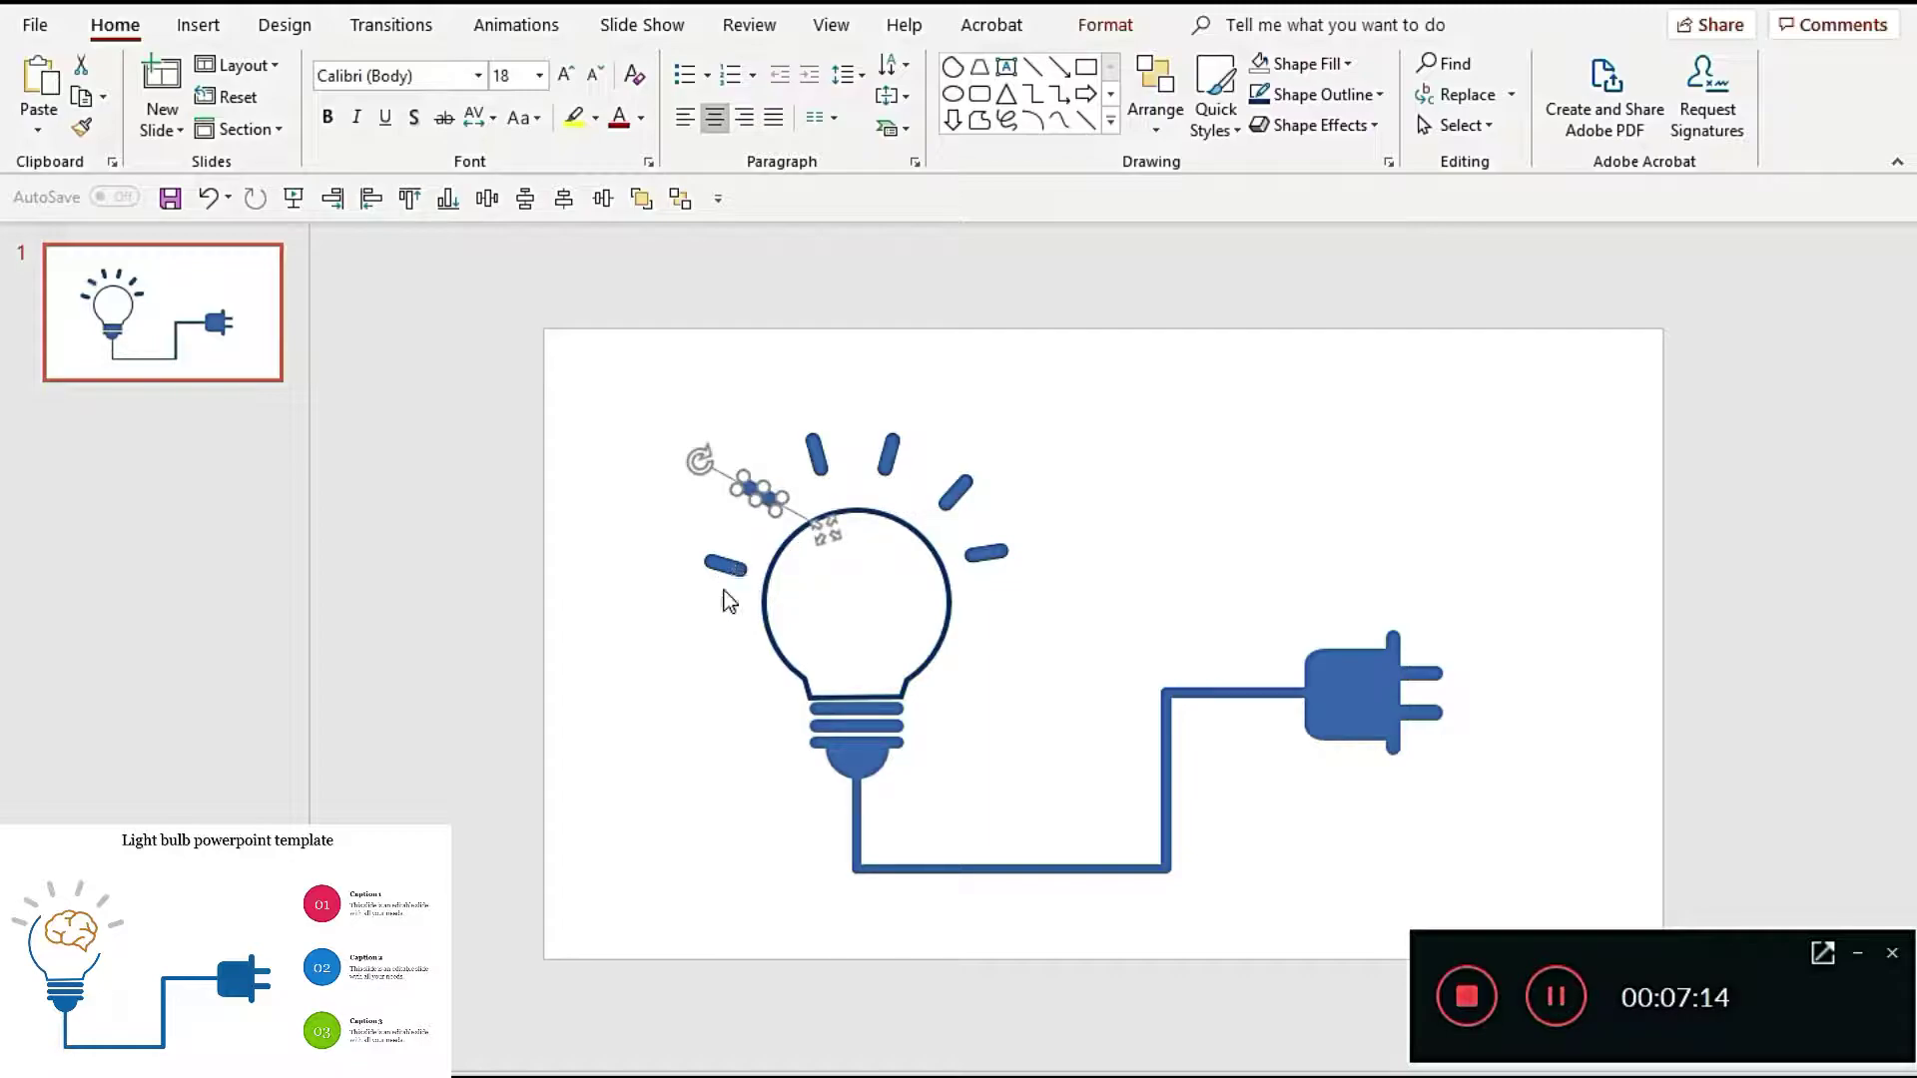
click(710, 633)
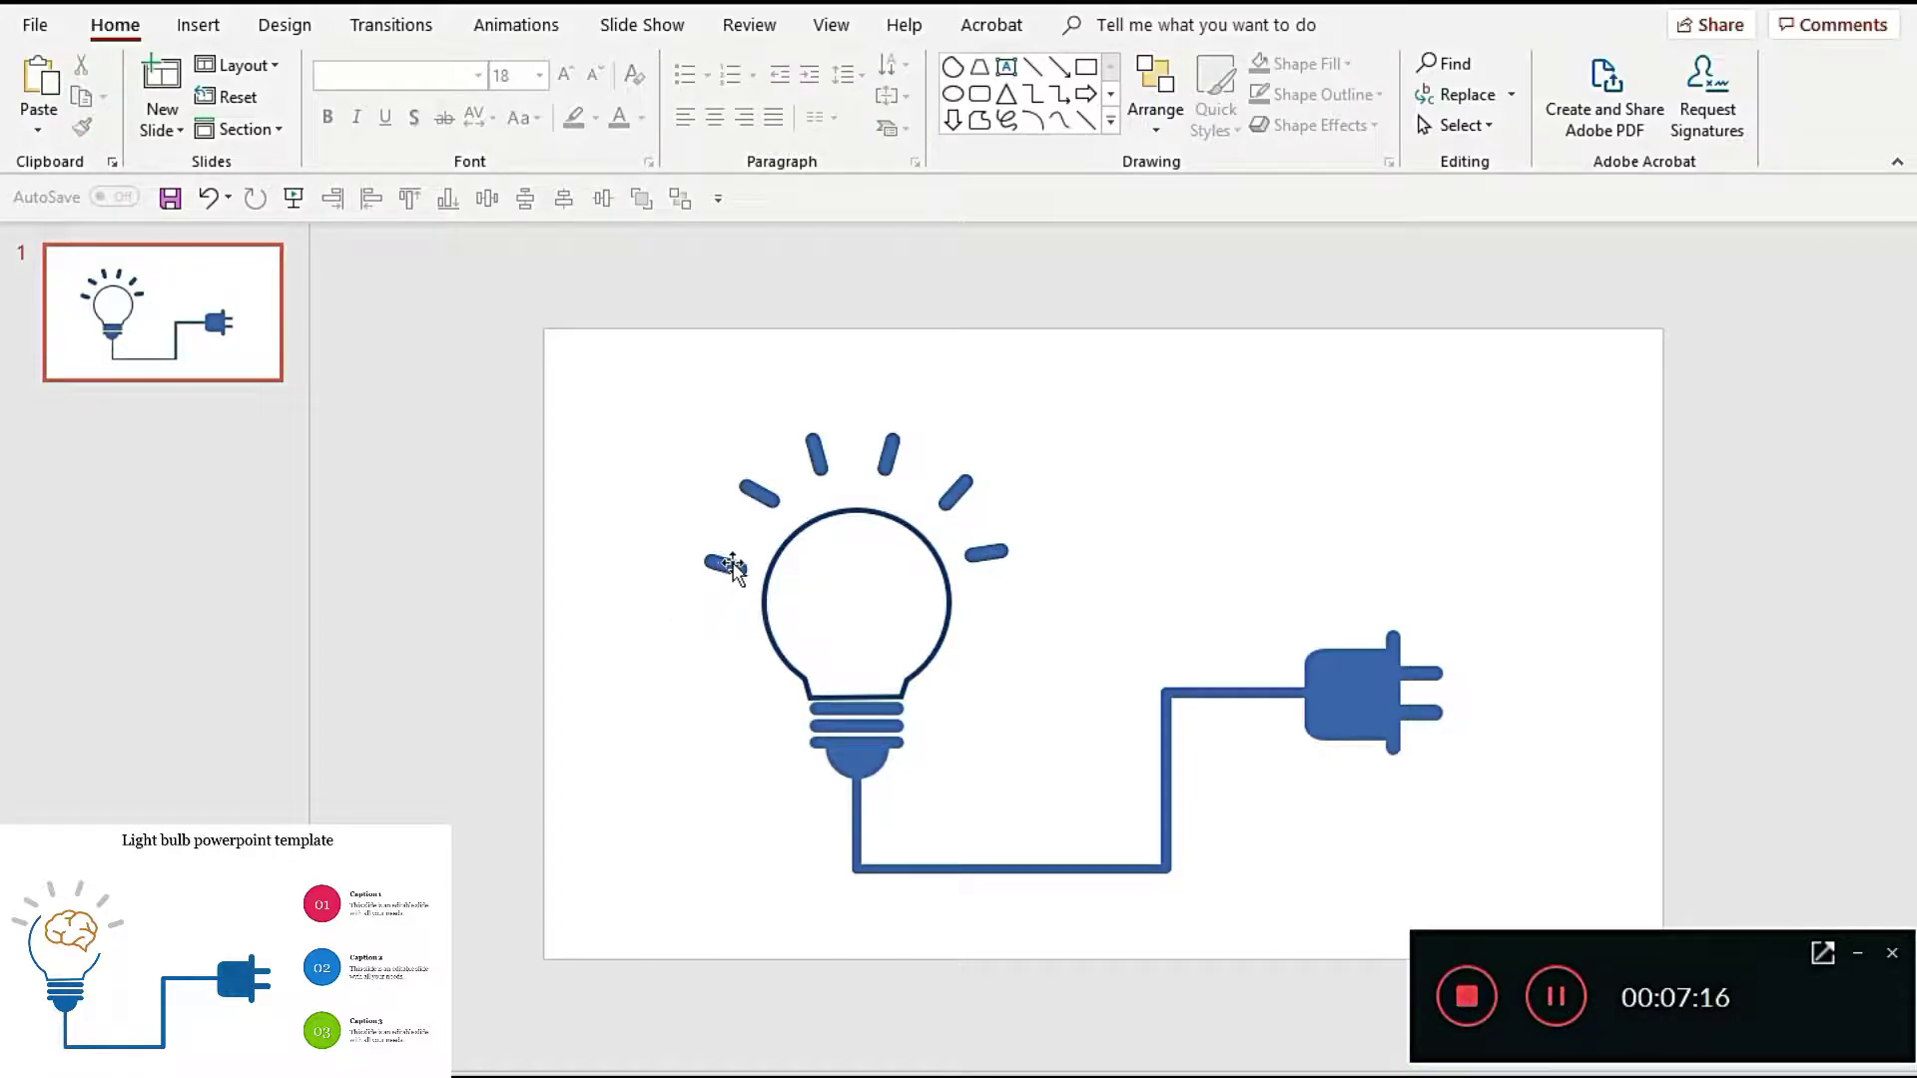
mouse_move(728, 562)
mouse_down()
mouse_move(740, 545)
mouse_move(669, 531)
mouse_up()
click(719, 674)
click(729, 534)
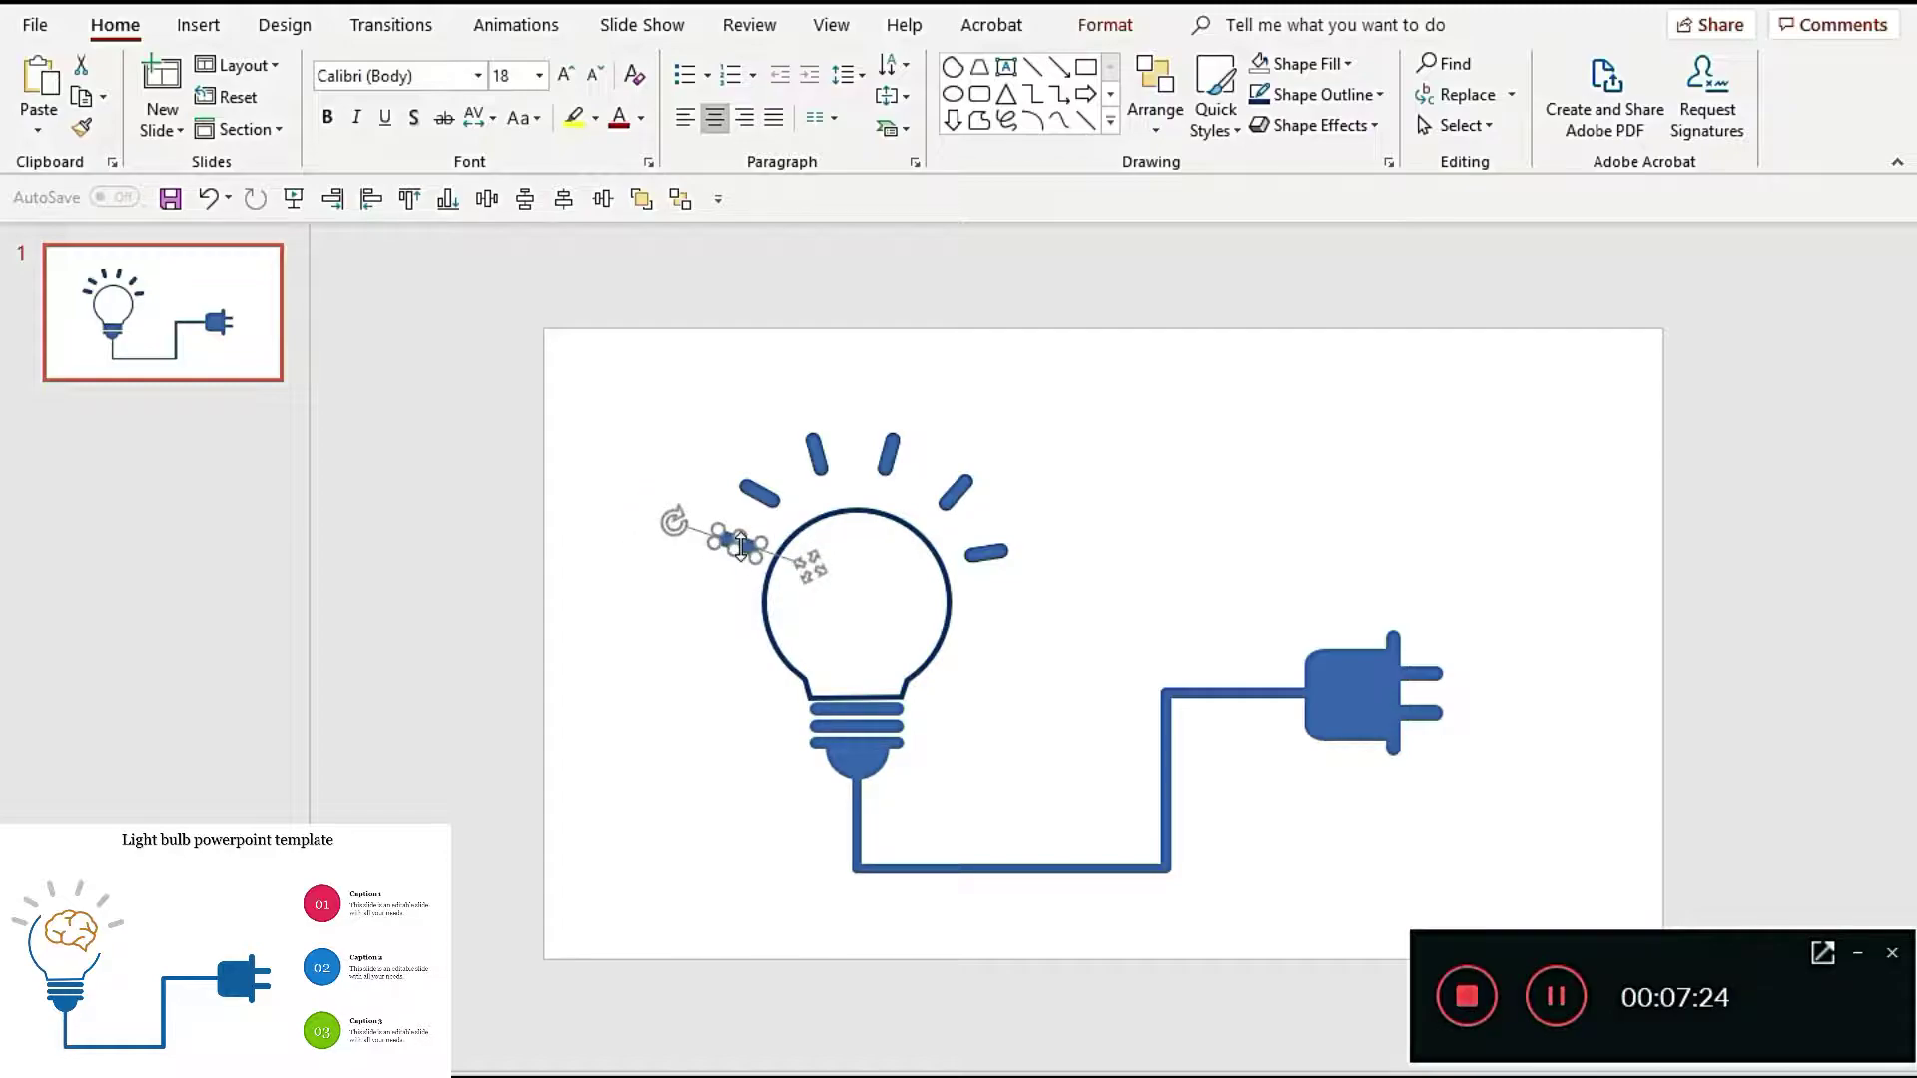
drag(736, 544, 745, 554)
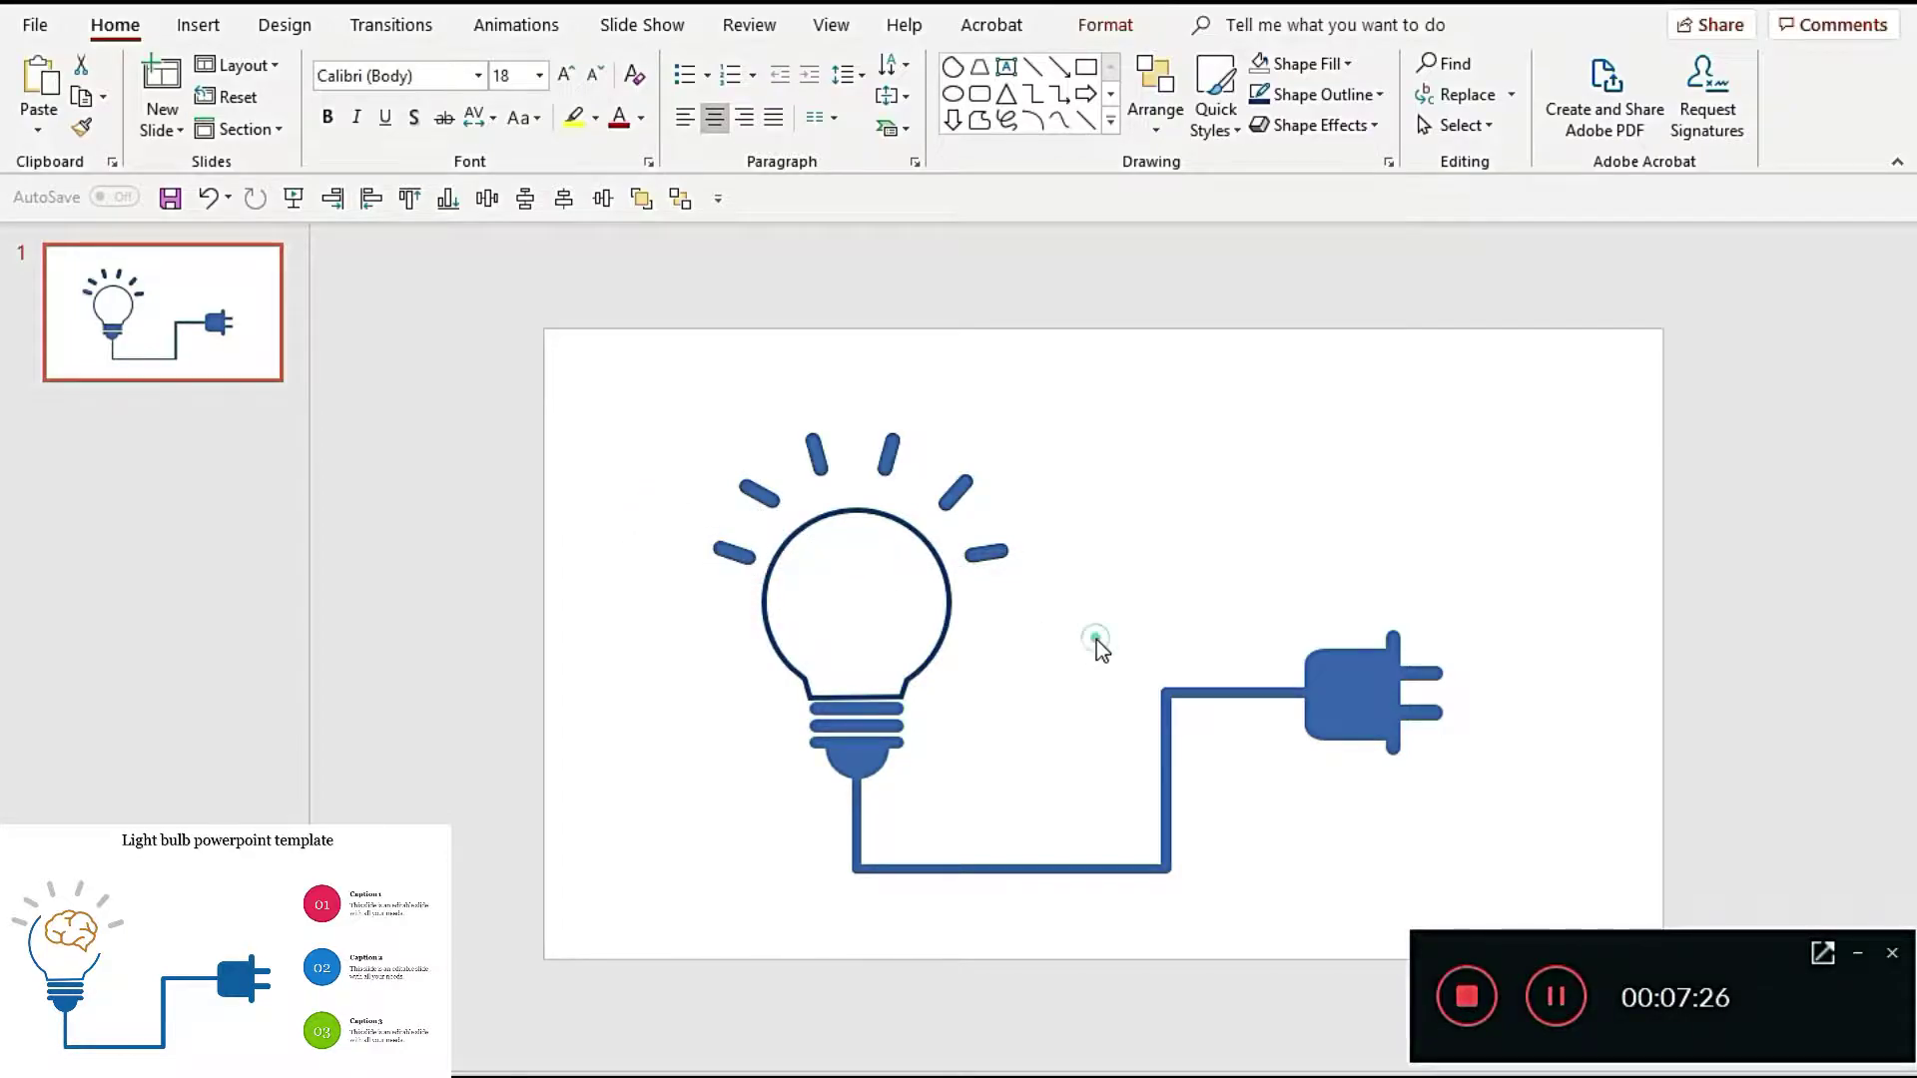
Step: Rotate the right and top-right rays slightly and adjust the top-left ray's position
click(986, 550)
drag(1053, 544, 1050, 534)
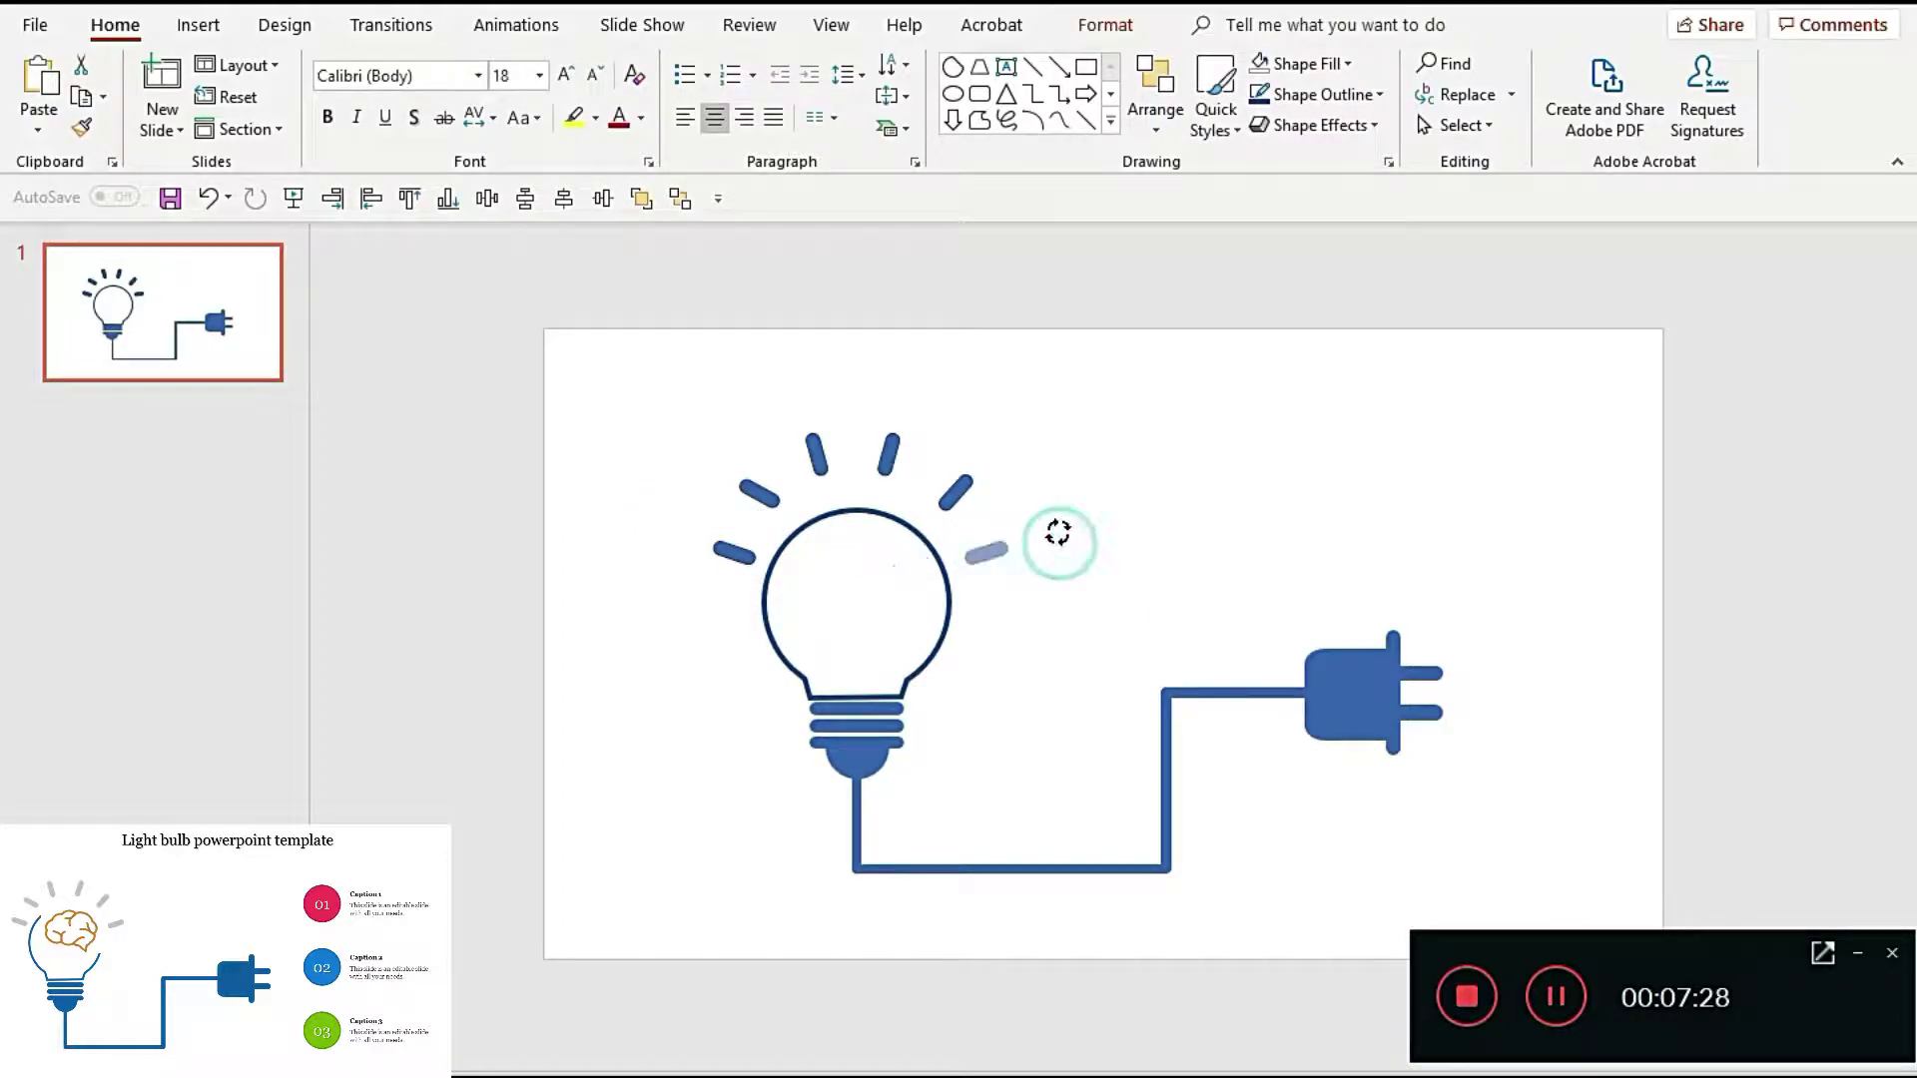
click(1016, 656)
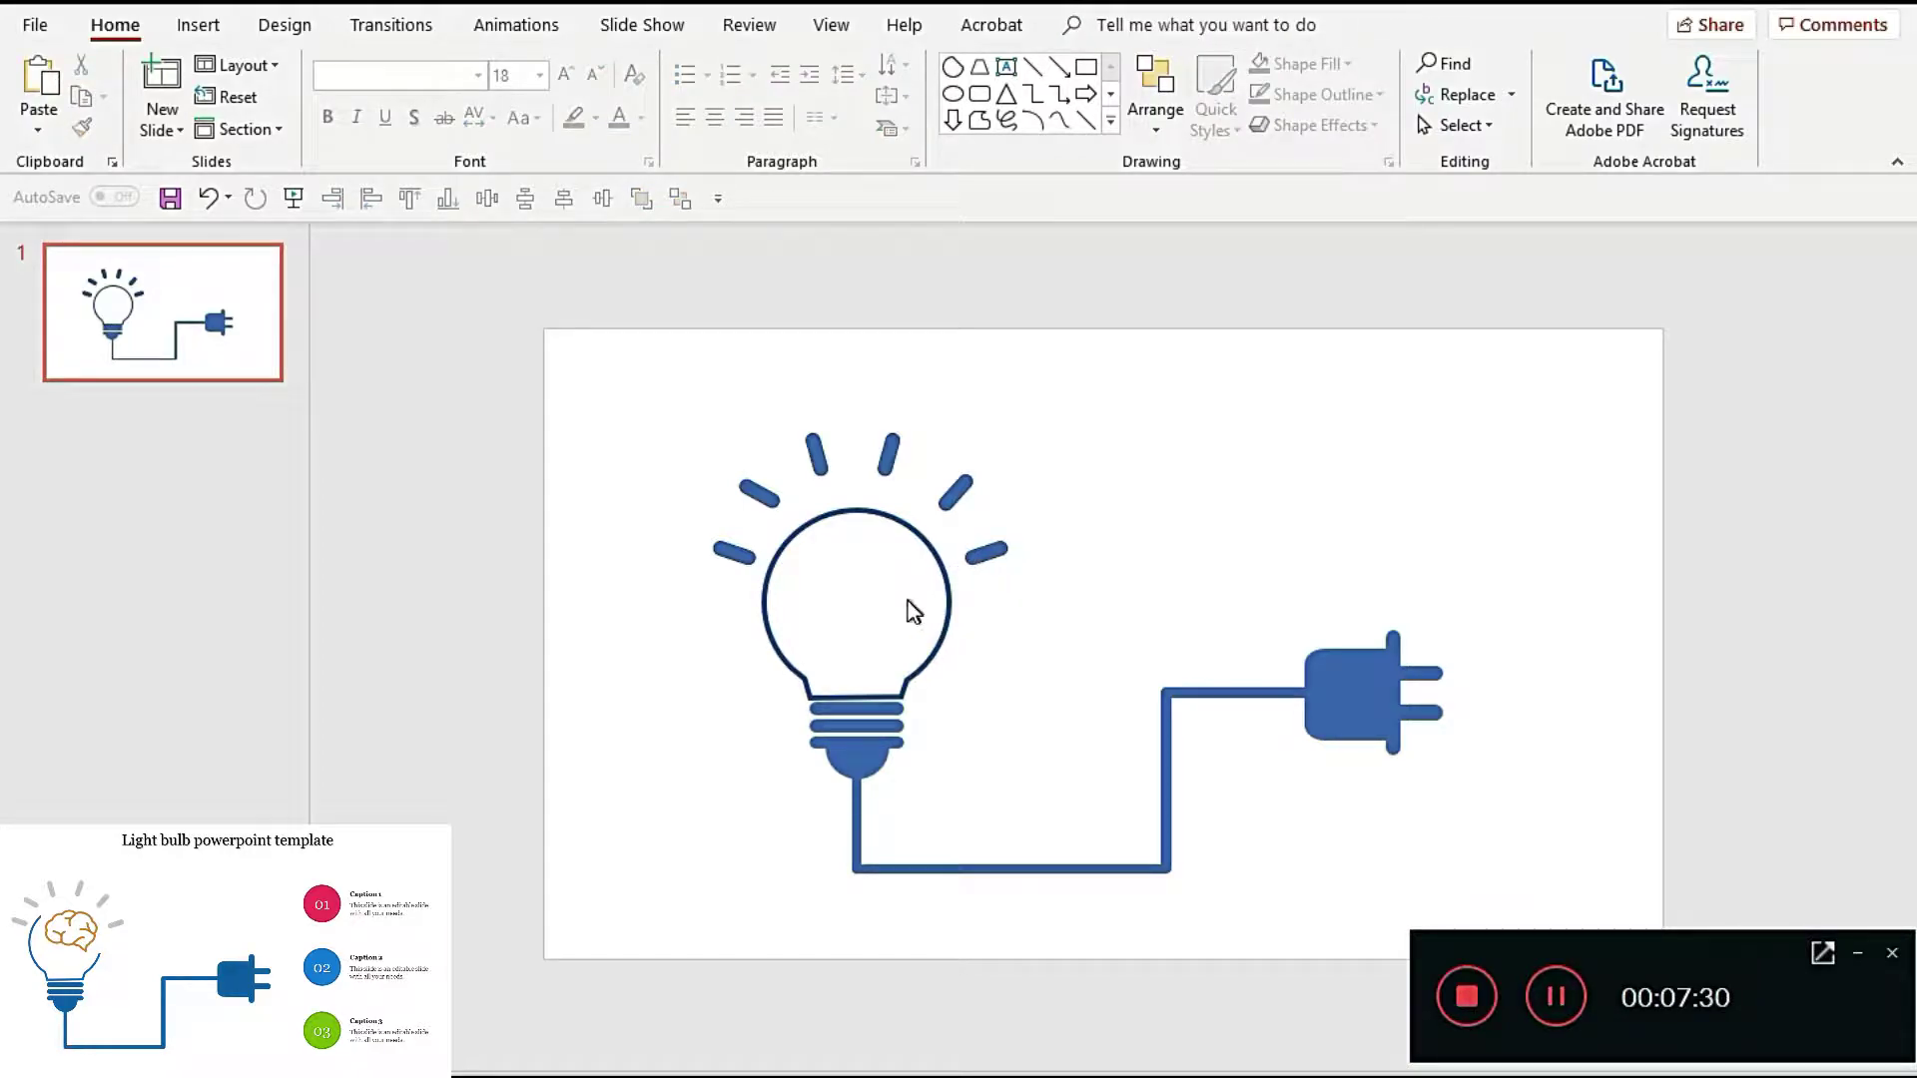
click(905, 454)
drag(908, 389, 911, 385)
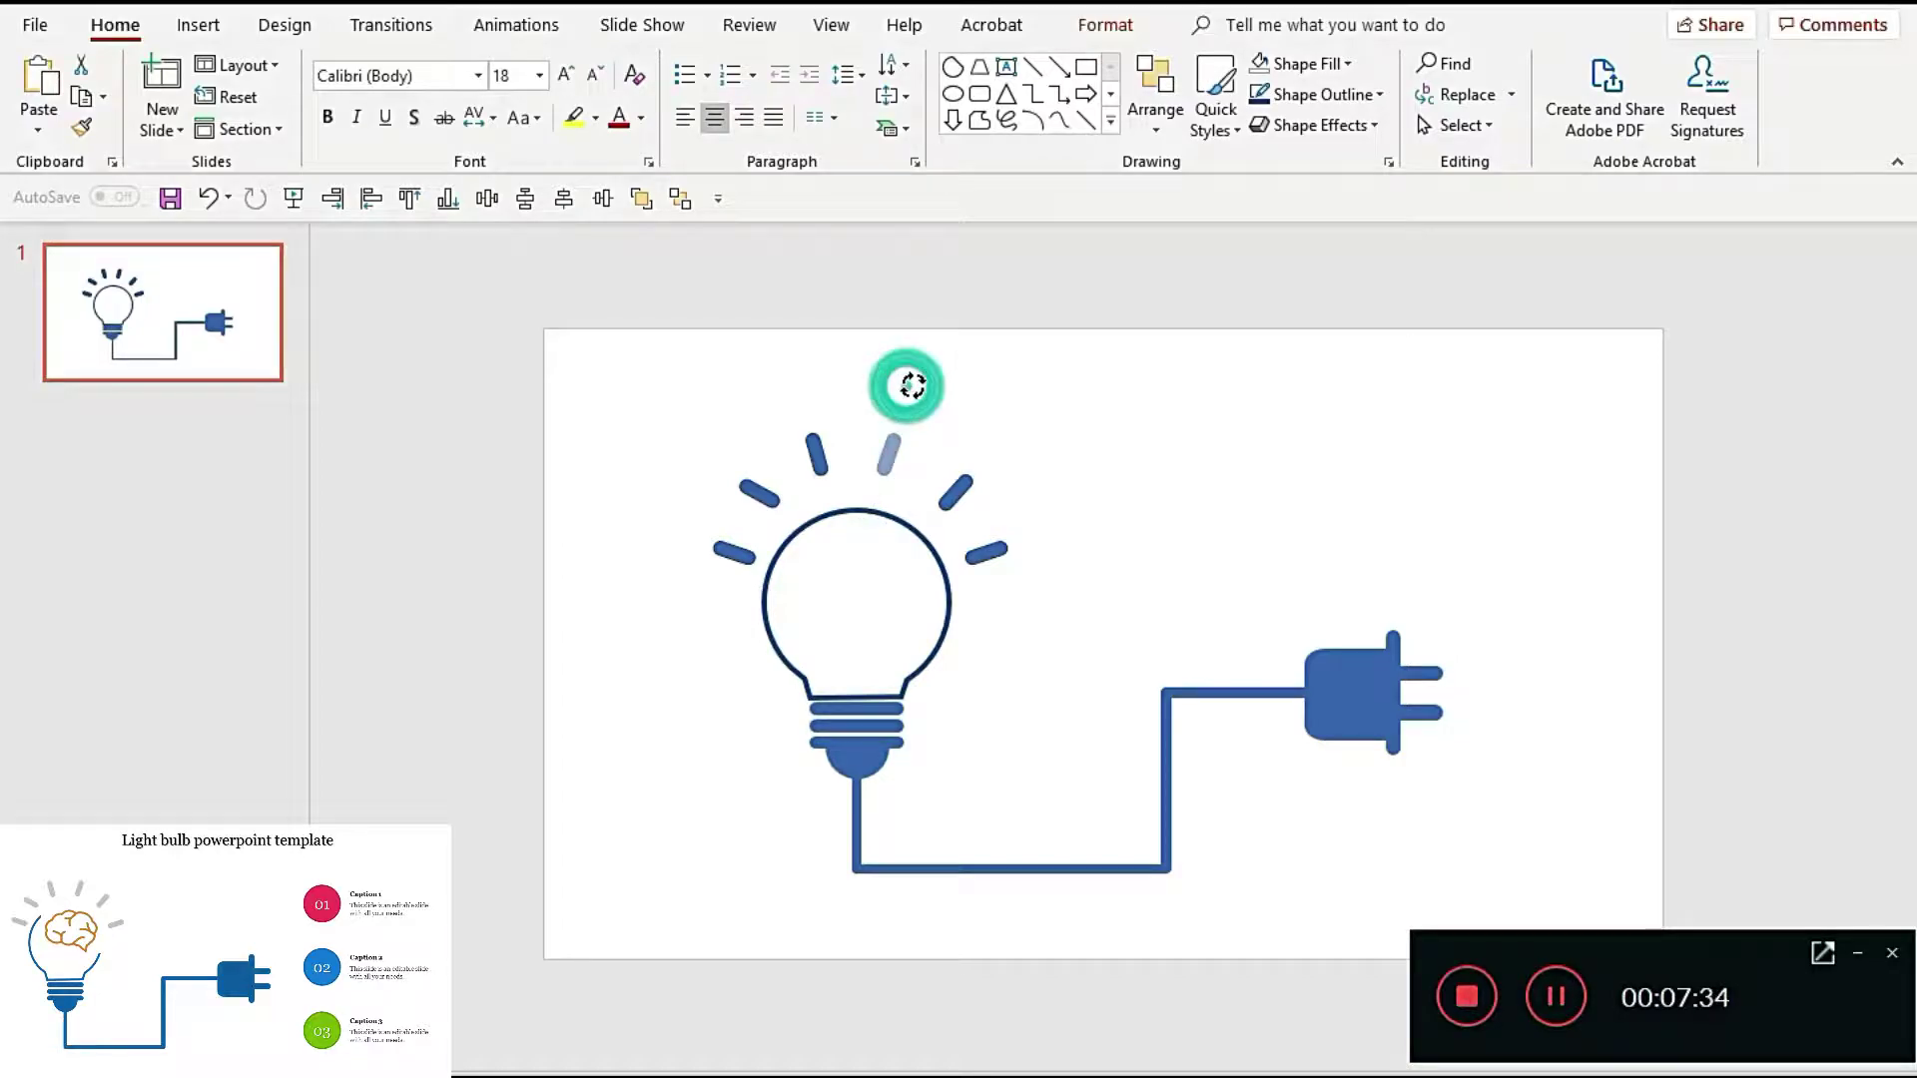
click(1022, 523)
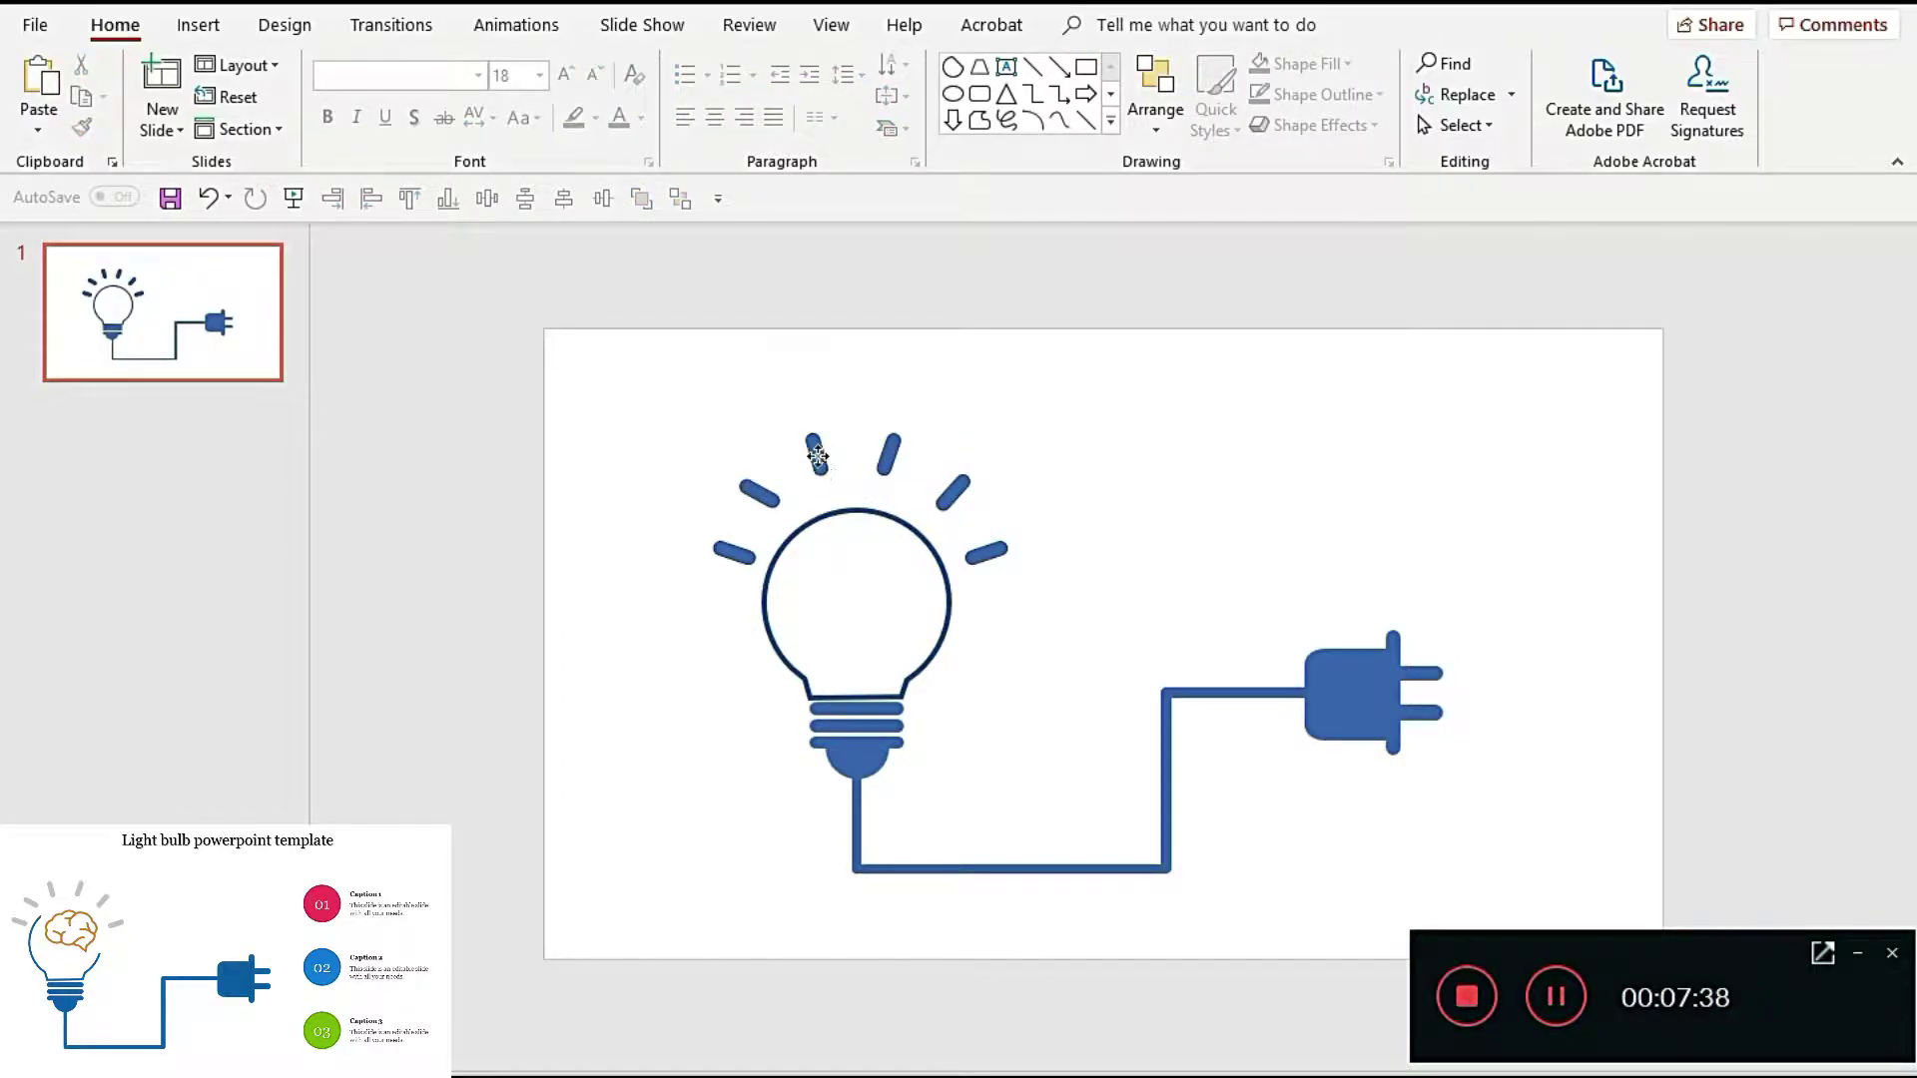
click(817, 456)
drag(820, 462, 822, 465)
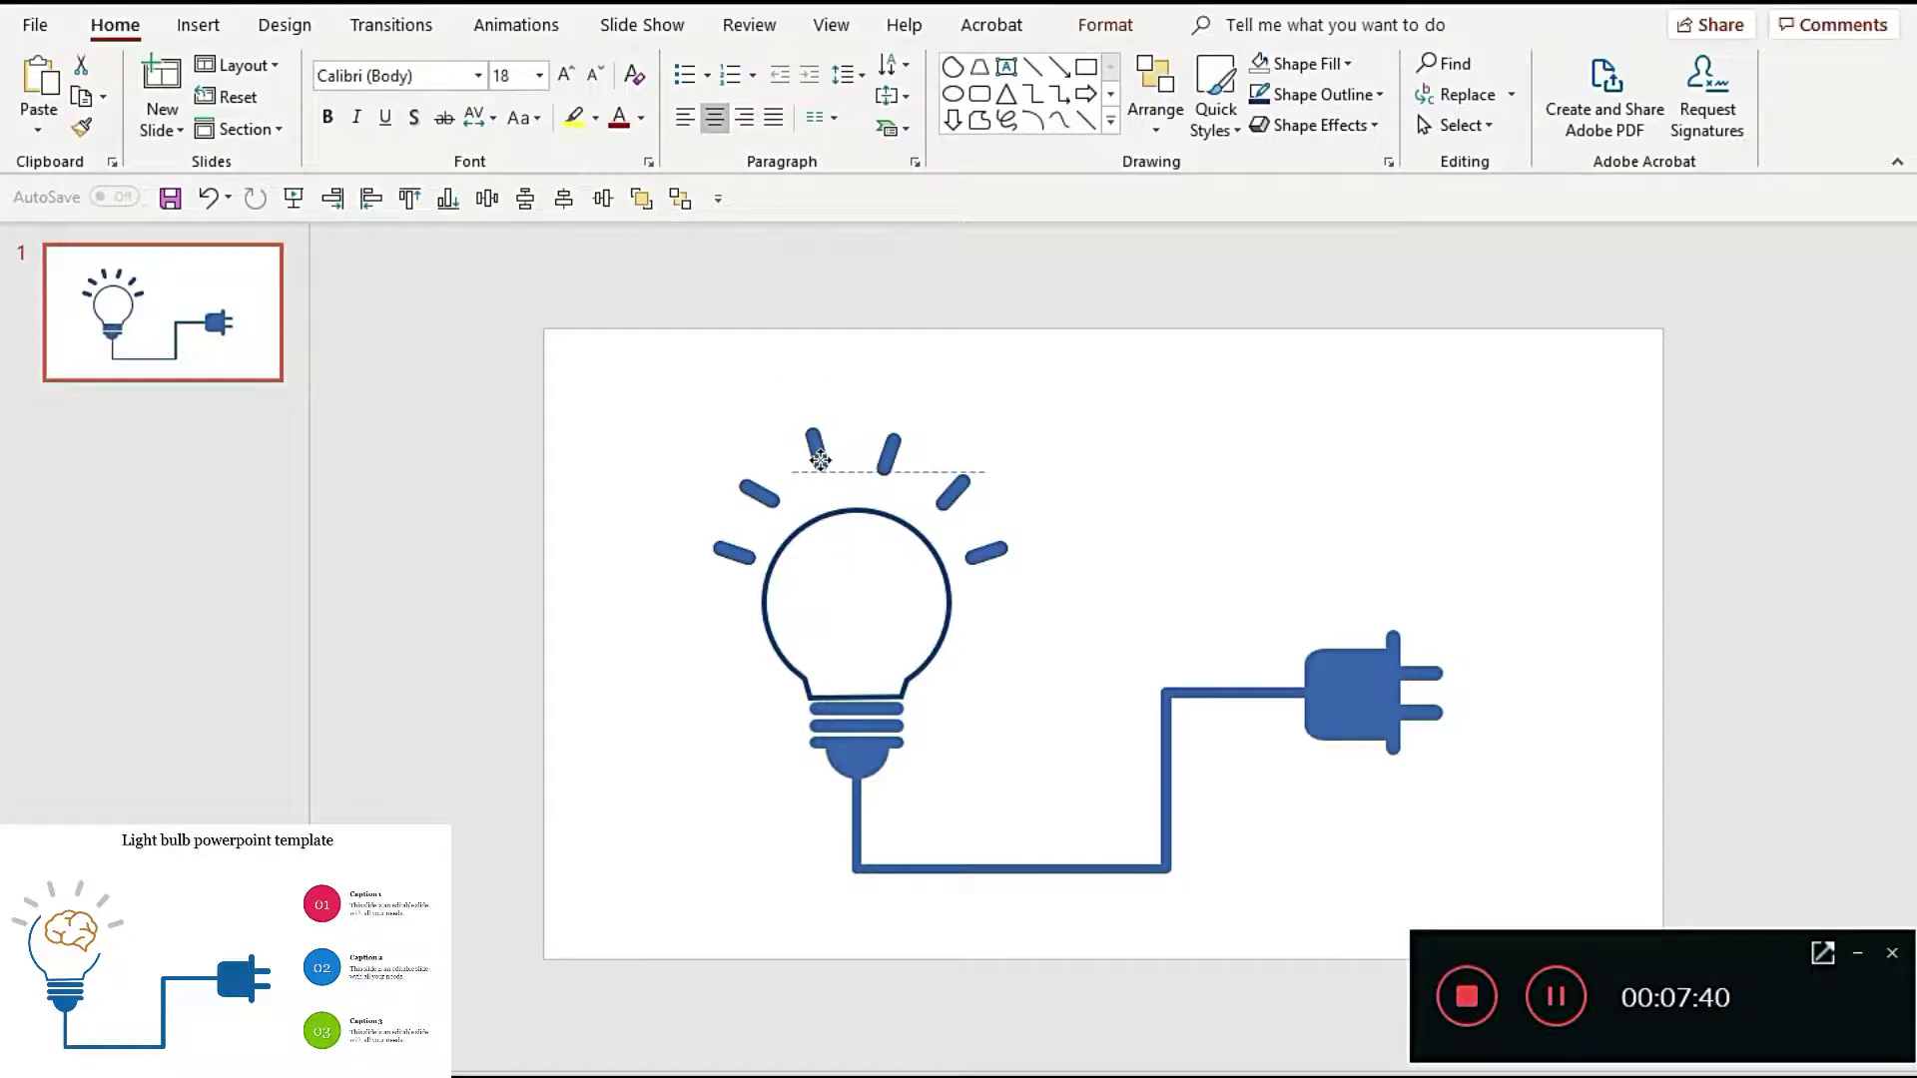
click(954, 491)
click(1072, 569)
click(1076, 613)
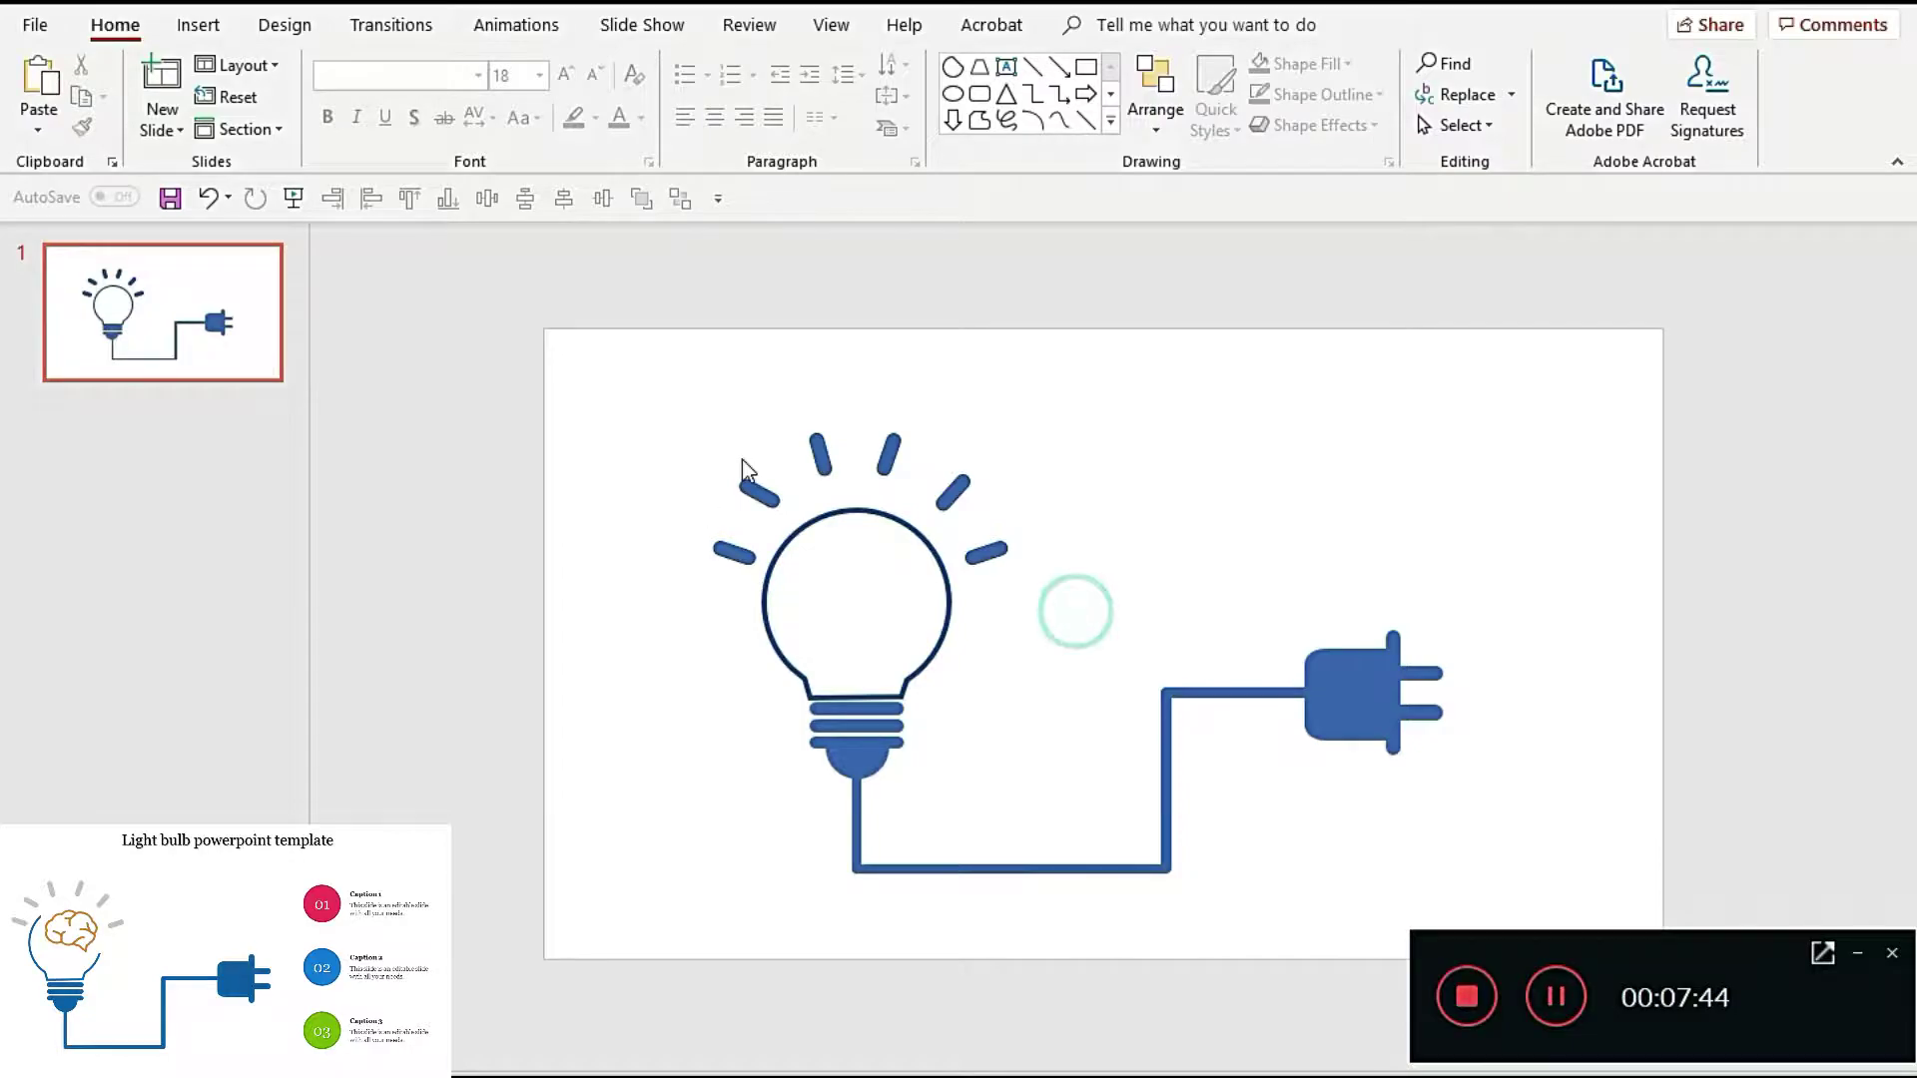
Step: Remove the outline from all six rays
drag(547, 342, 1149, 600)
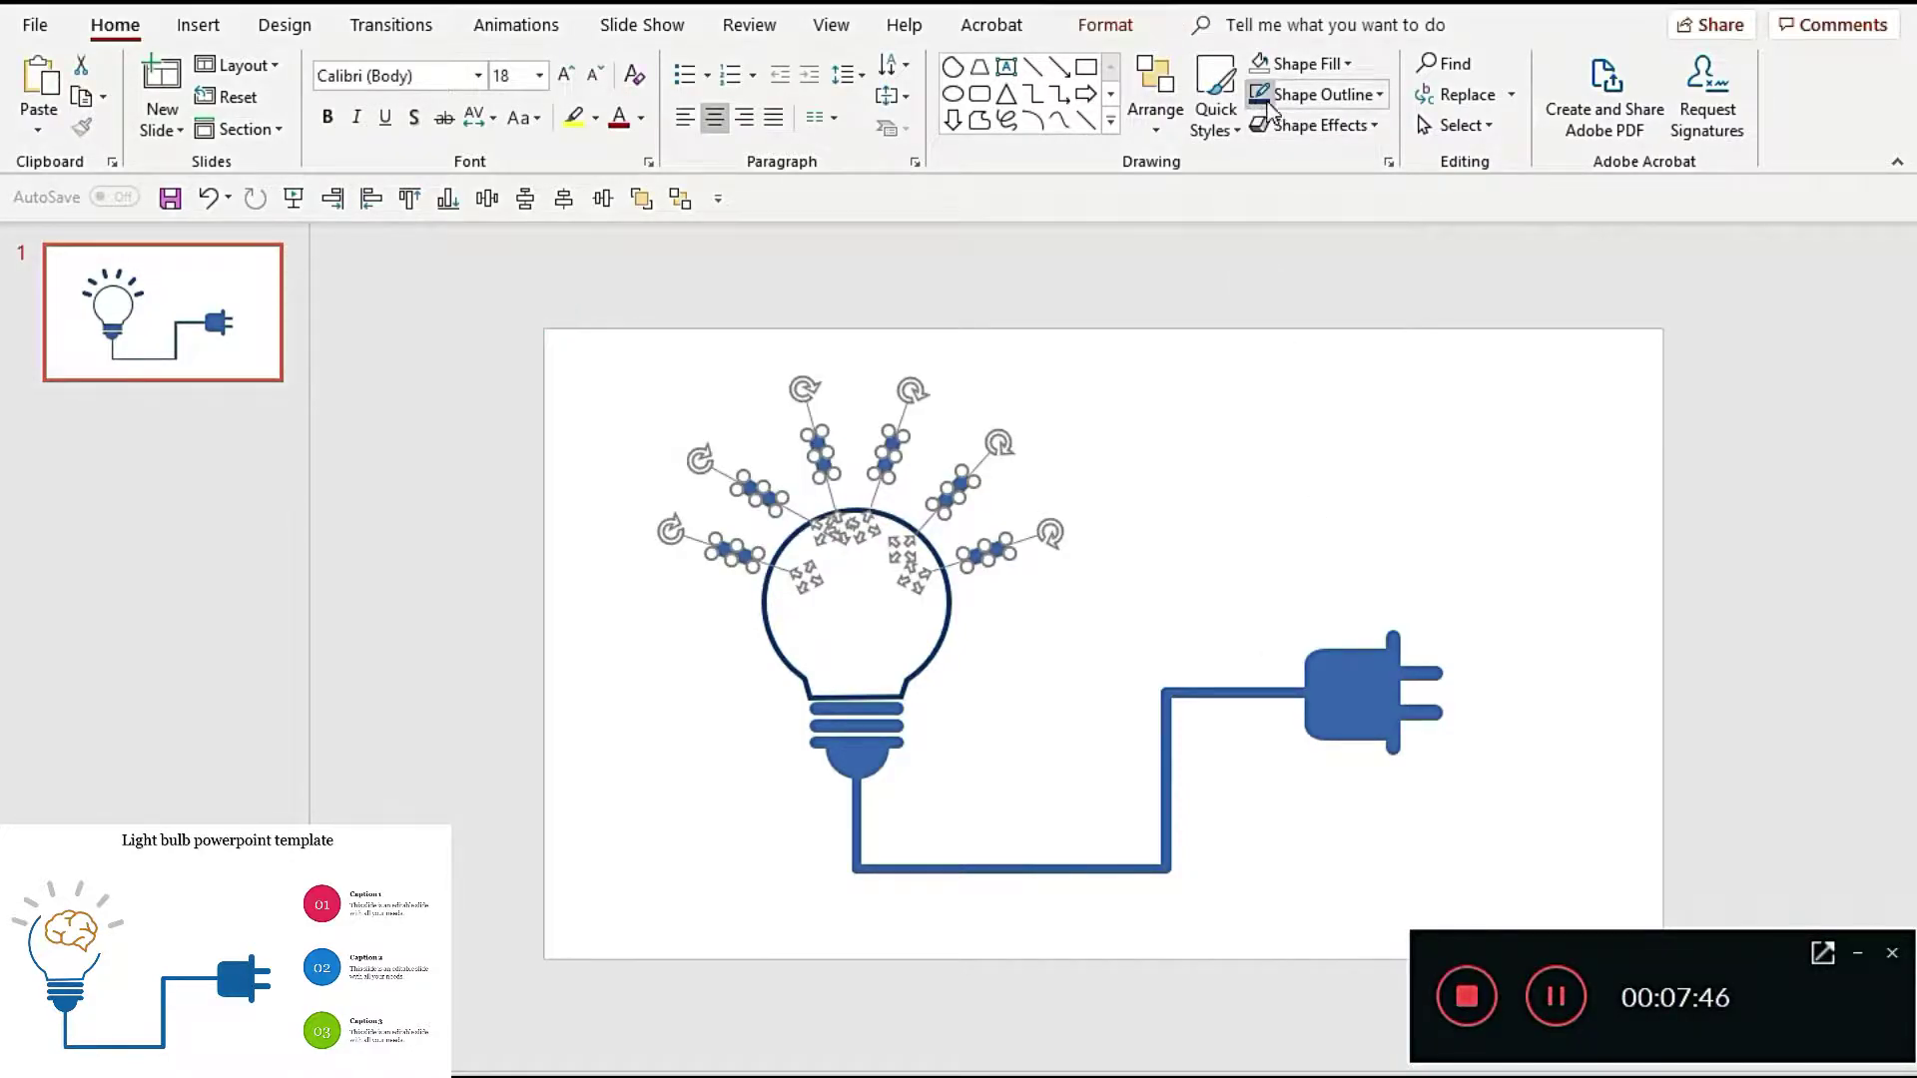
click(1320, 94)
click(1262, 323)
click(1259, 429)
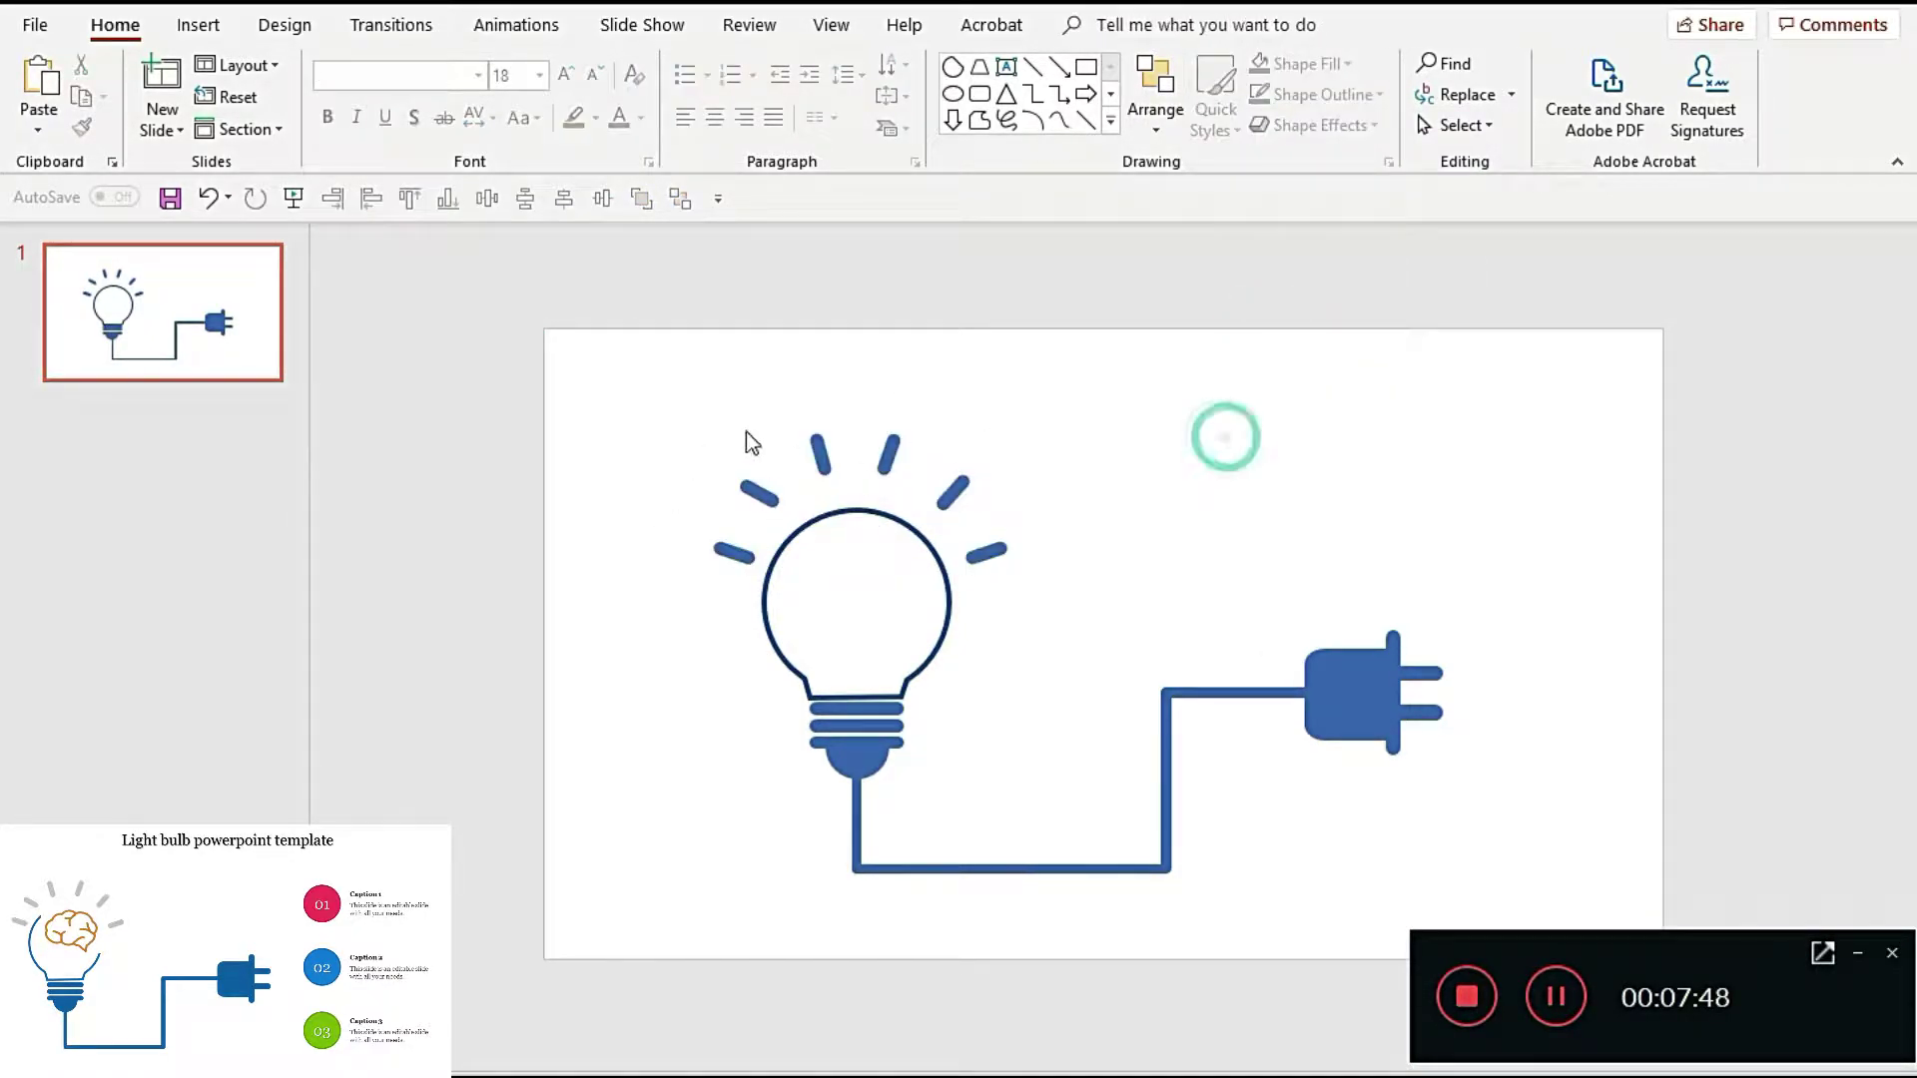
Step: Move the upper-left ray beside the top ray, nudge both down, then group rays, bulb and plug
drag(620, 378, 1569, 934)
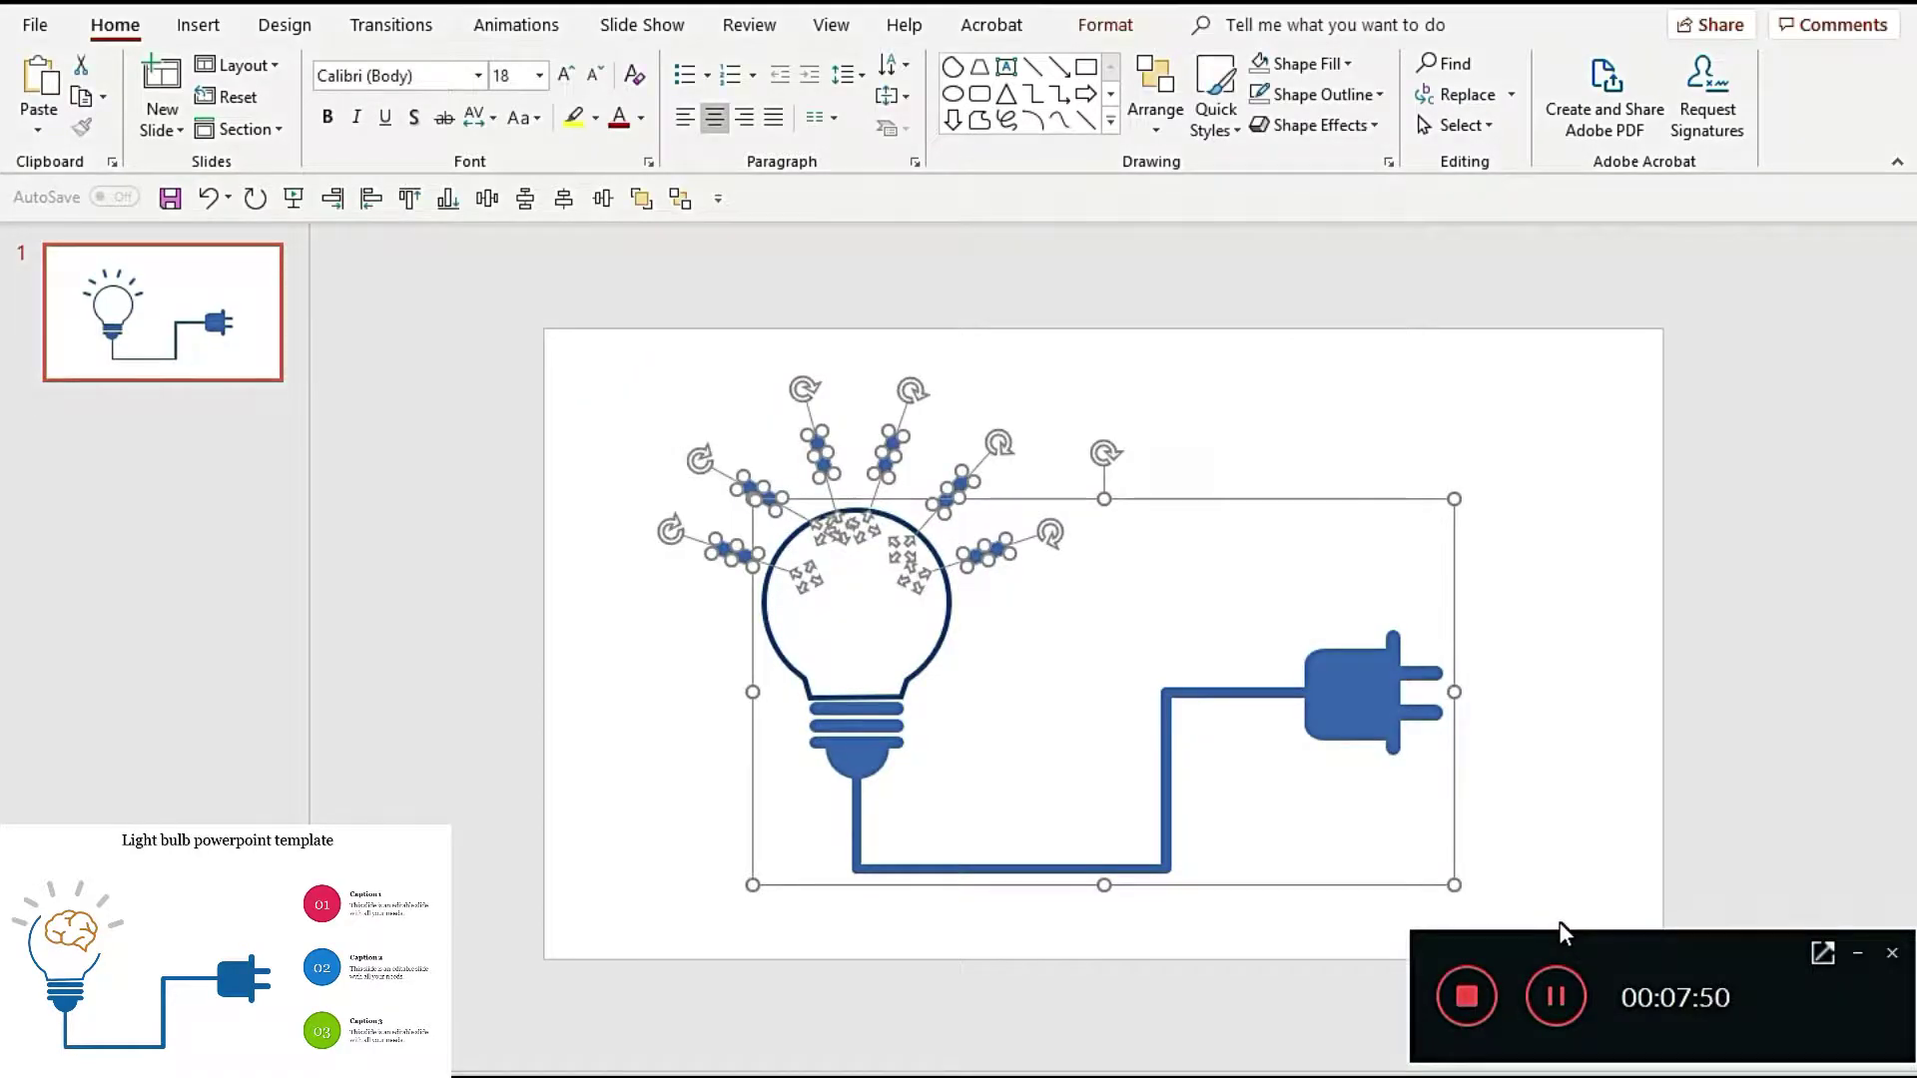
click(1106, 669)
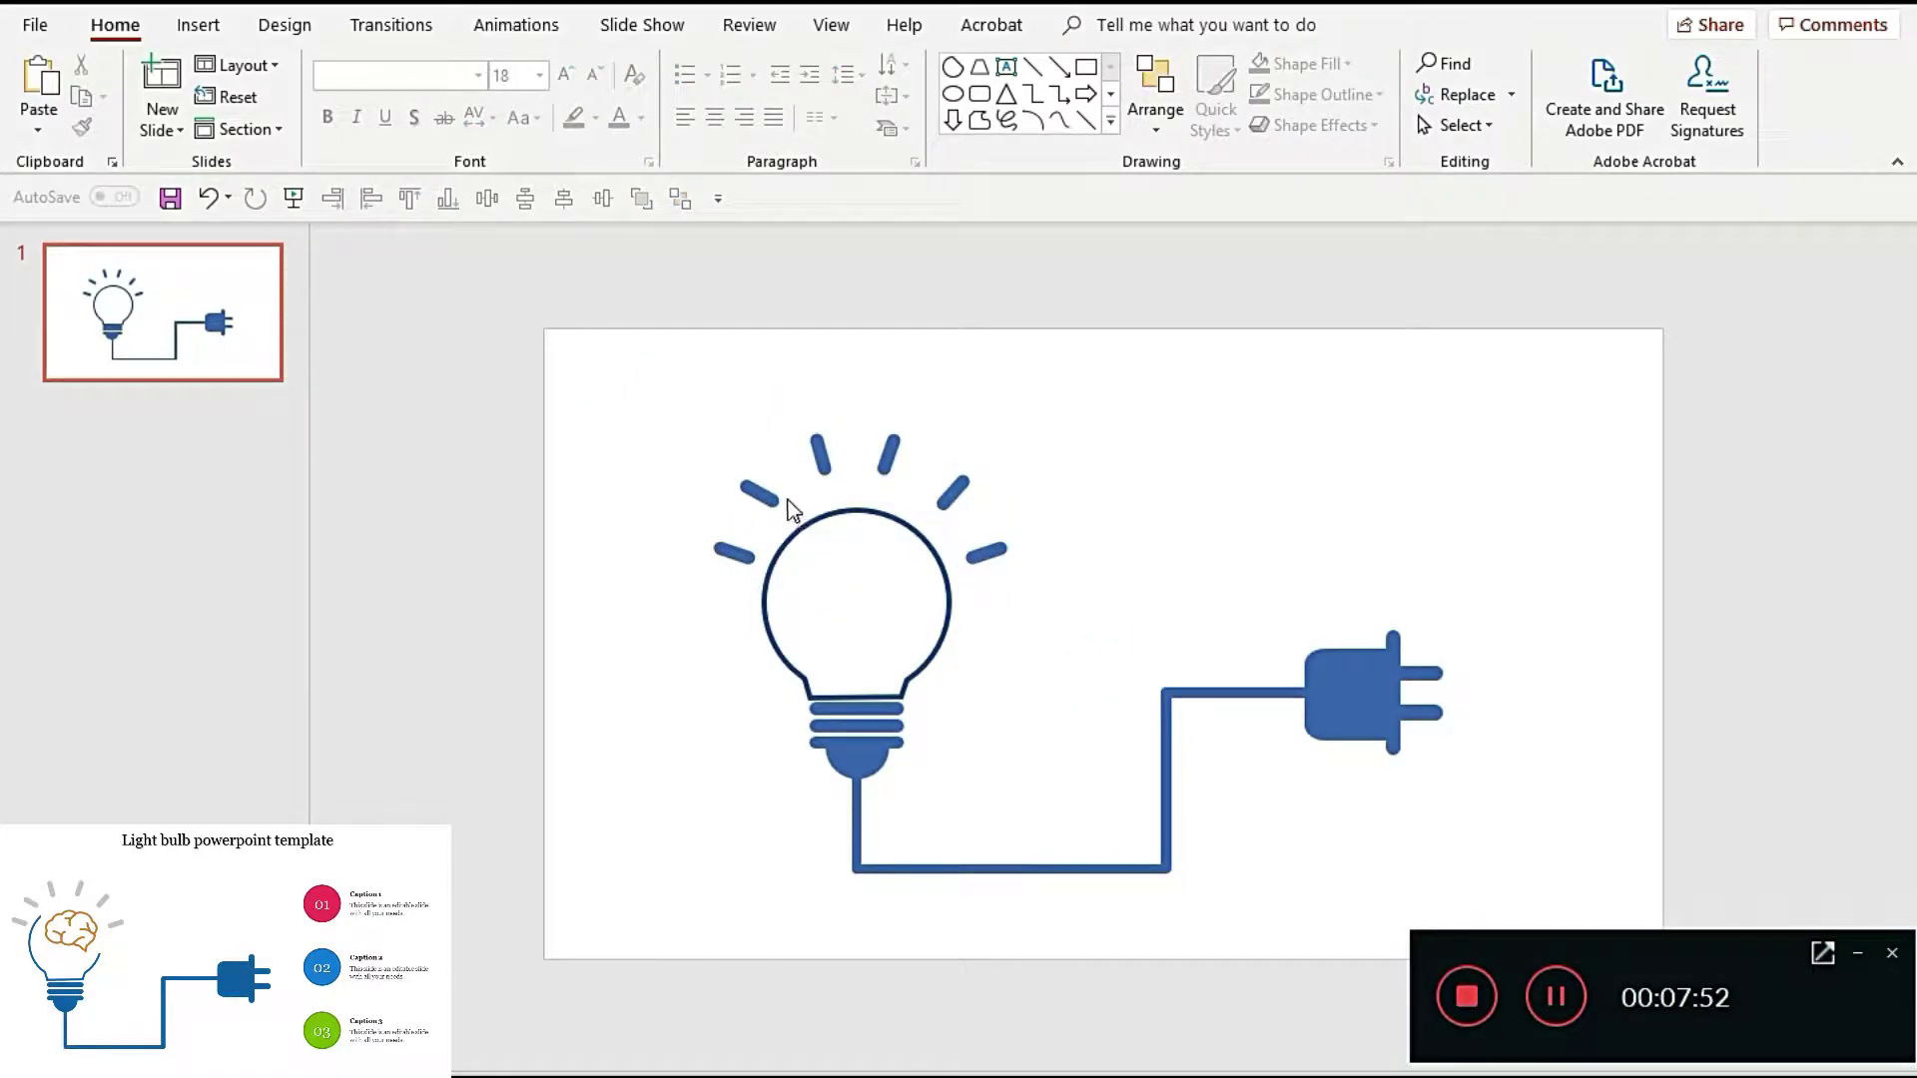
click(758, 493)
drag(759, 494, 819, 454)
shift+click(892, 461)
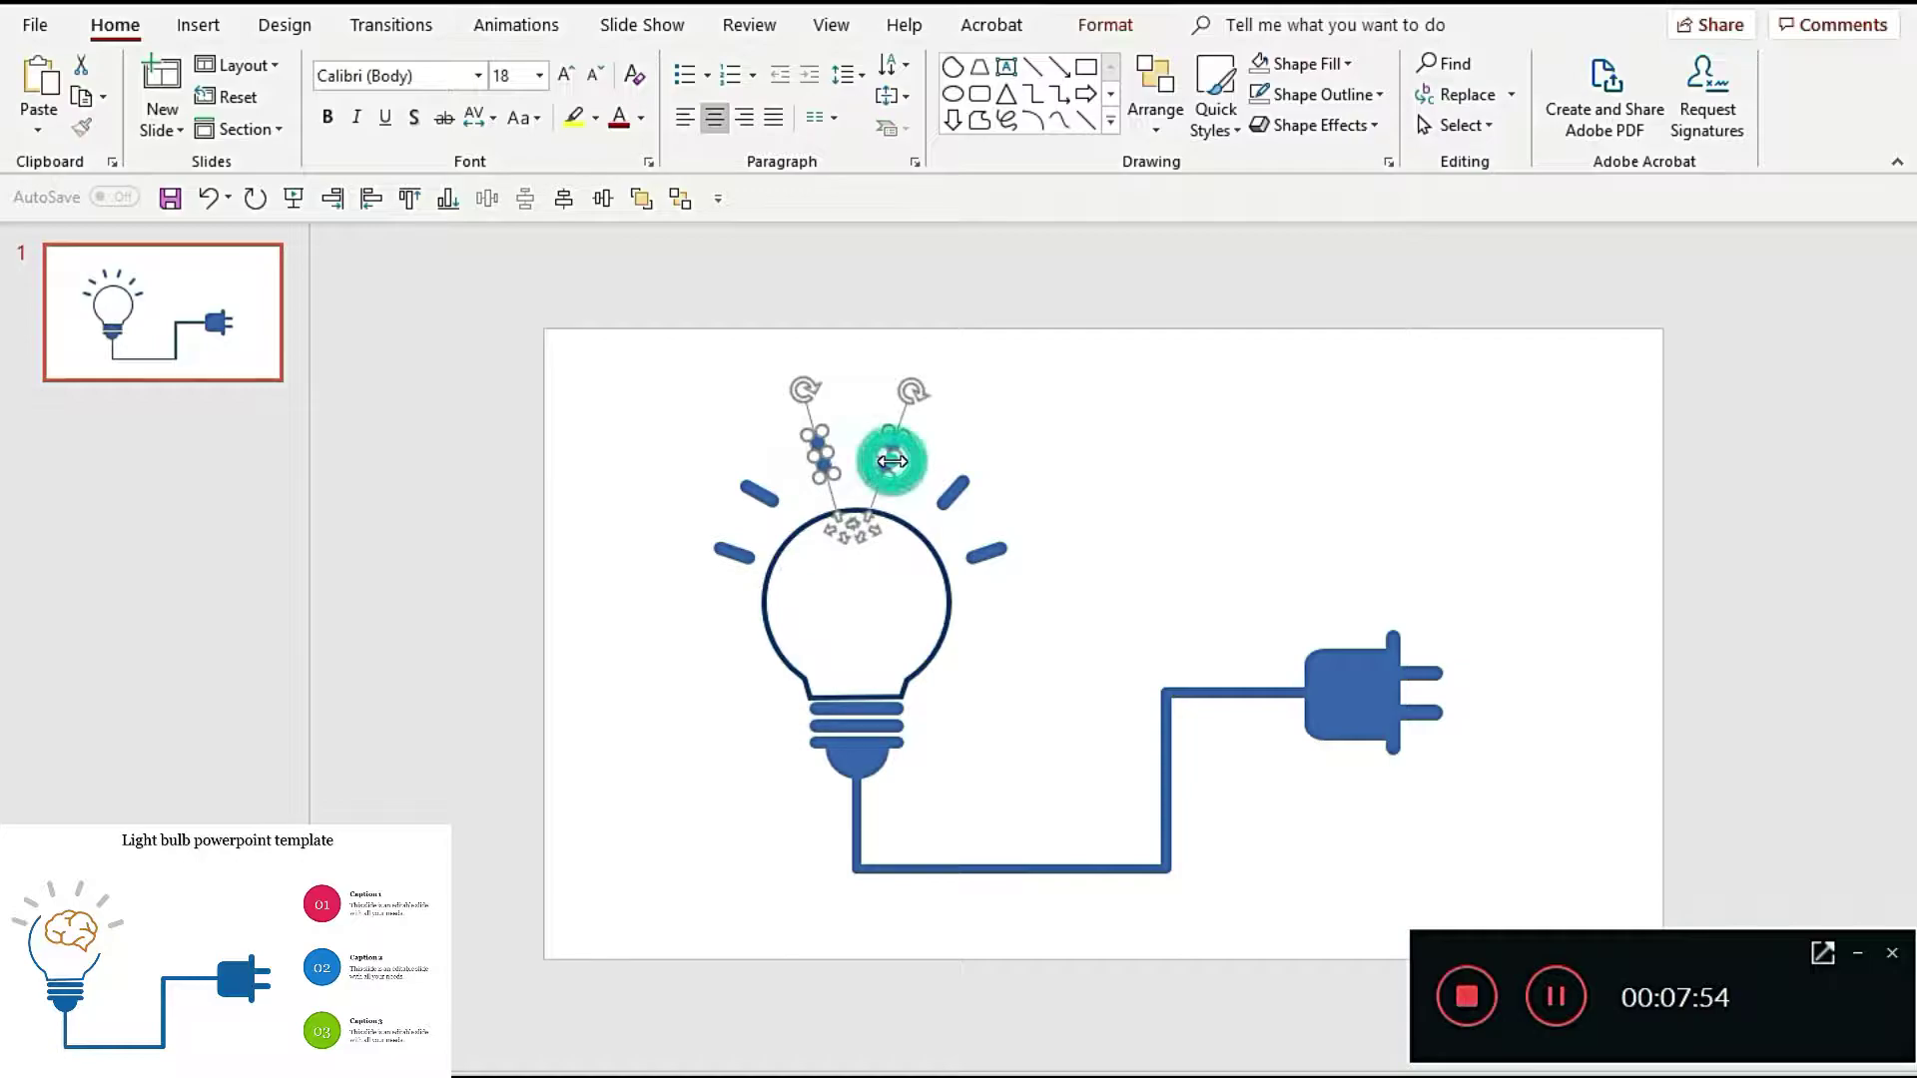
key(Down)
key(Down)
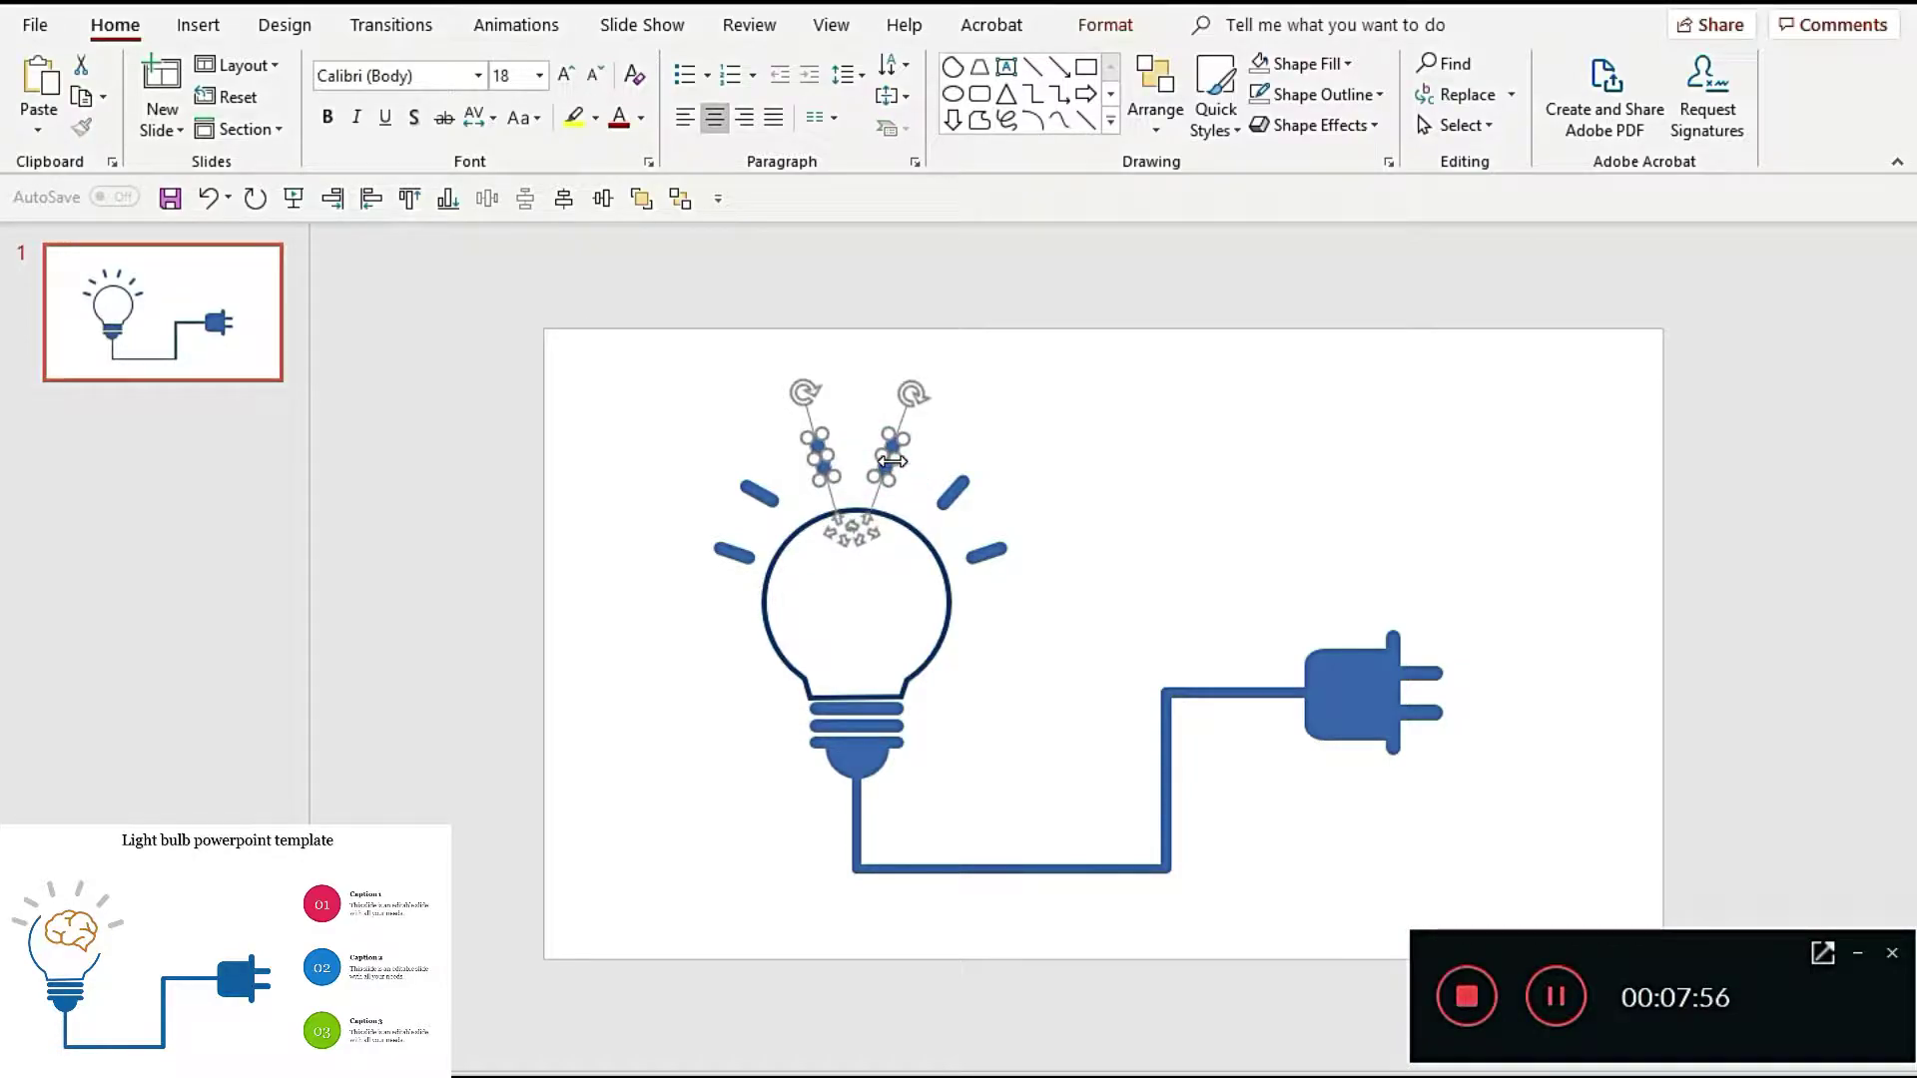
key(Down)
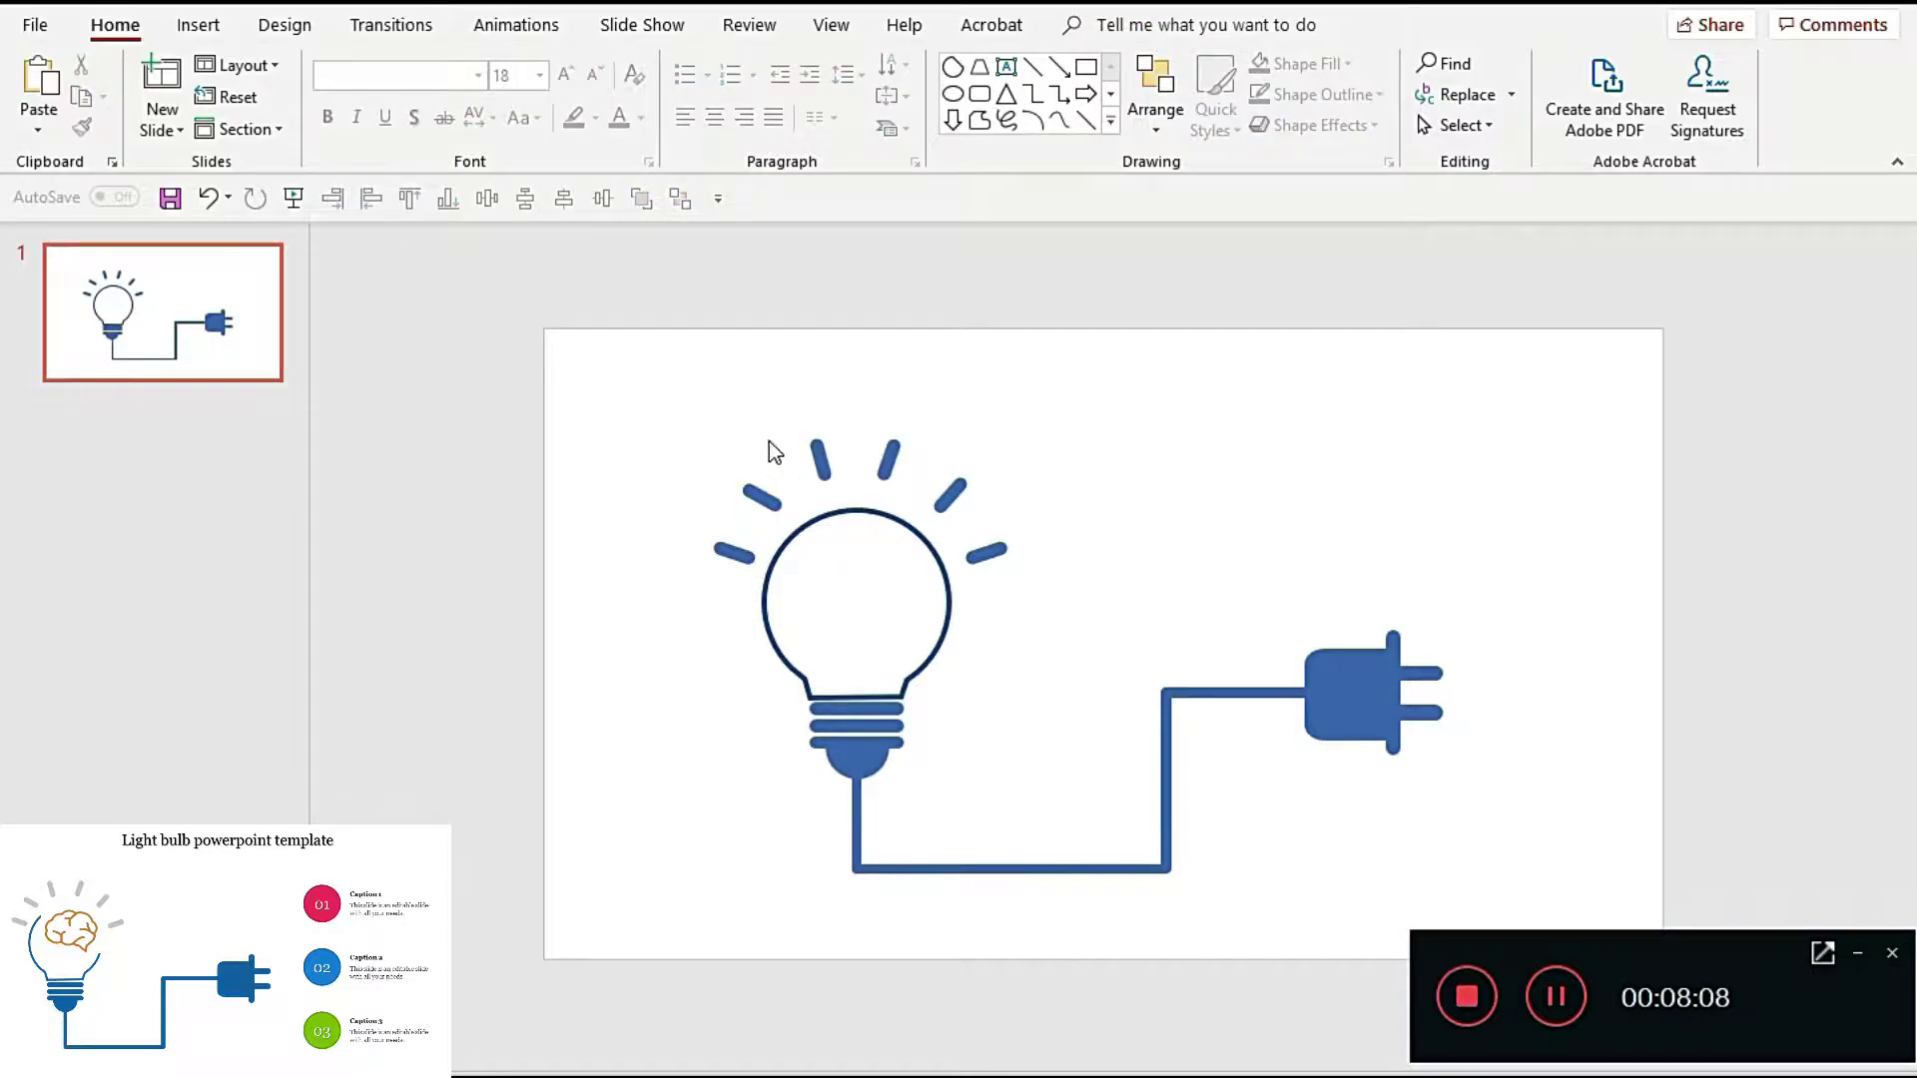
drag(671, 387, 933, 504)
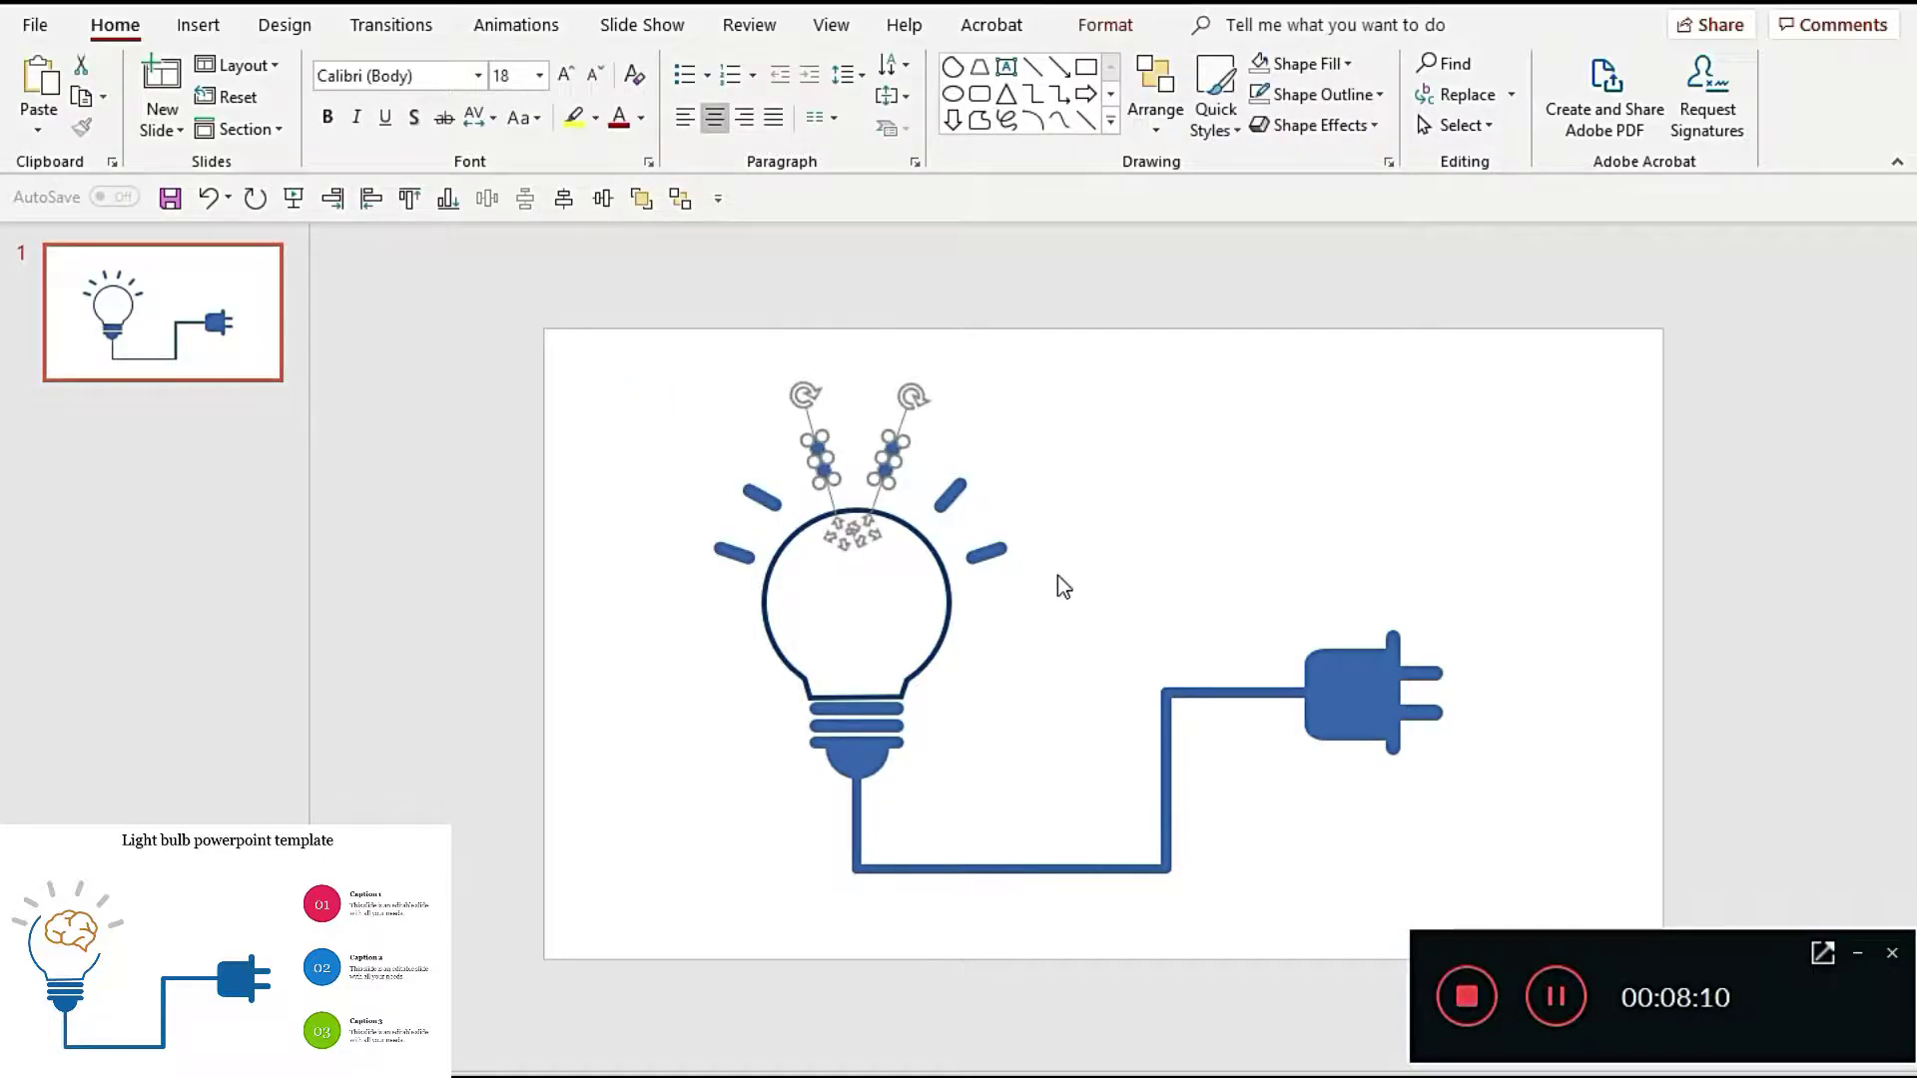
click(1026, 664)
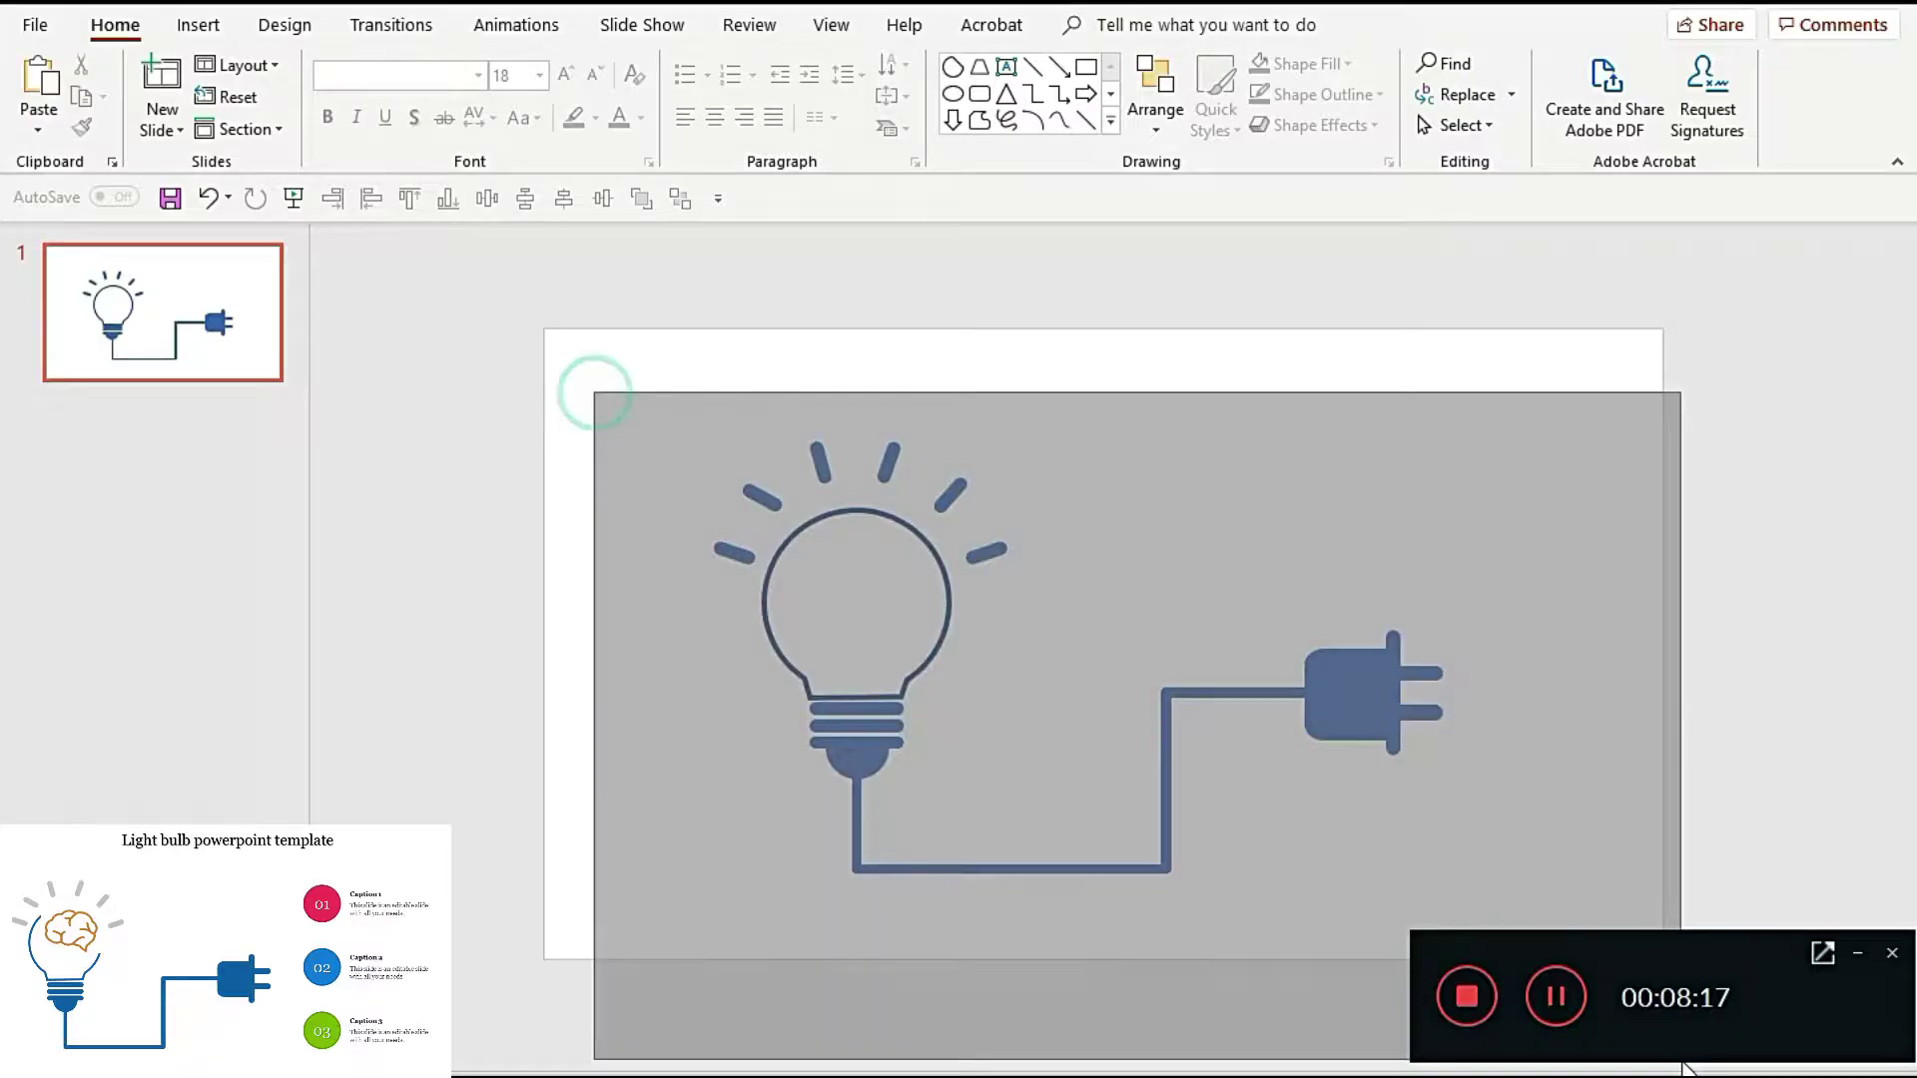
drag(597, 400, 1677, 1058)
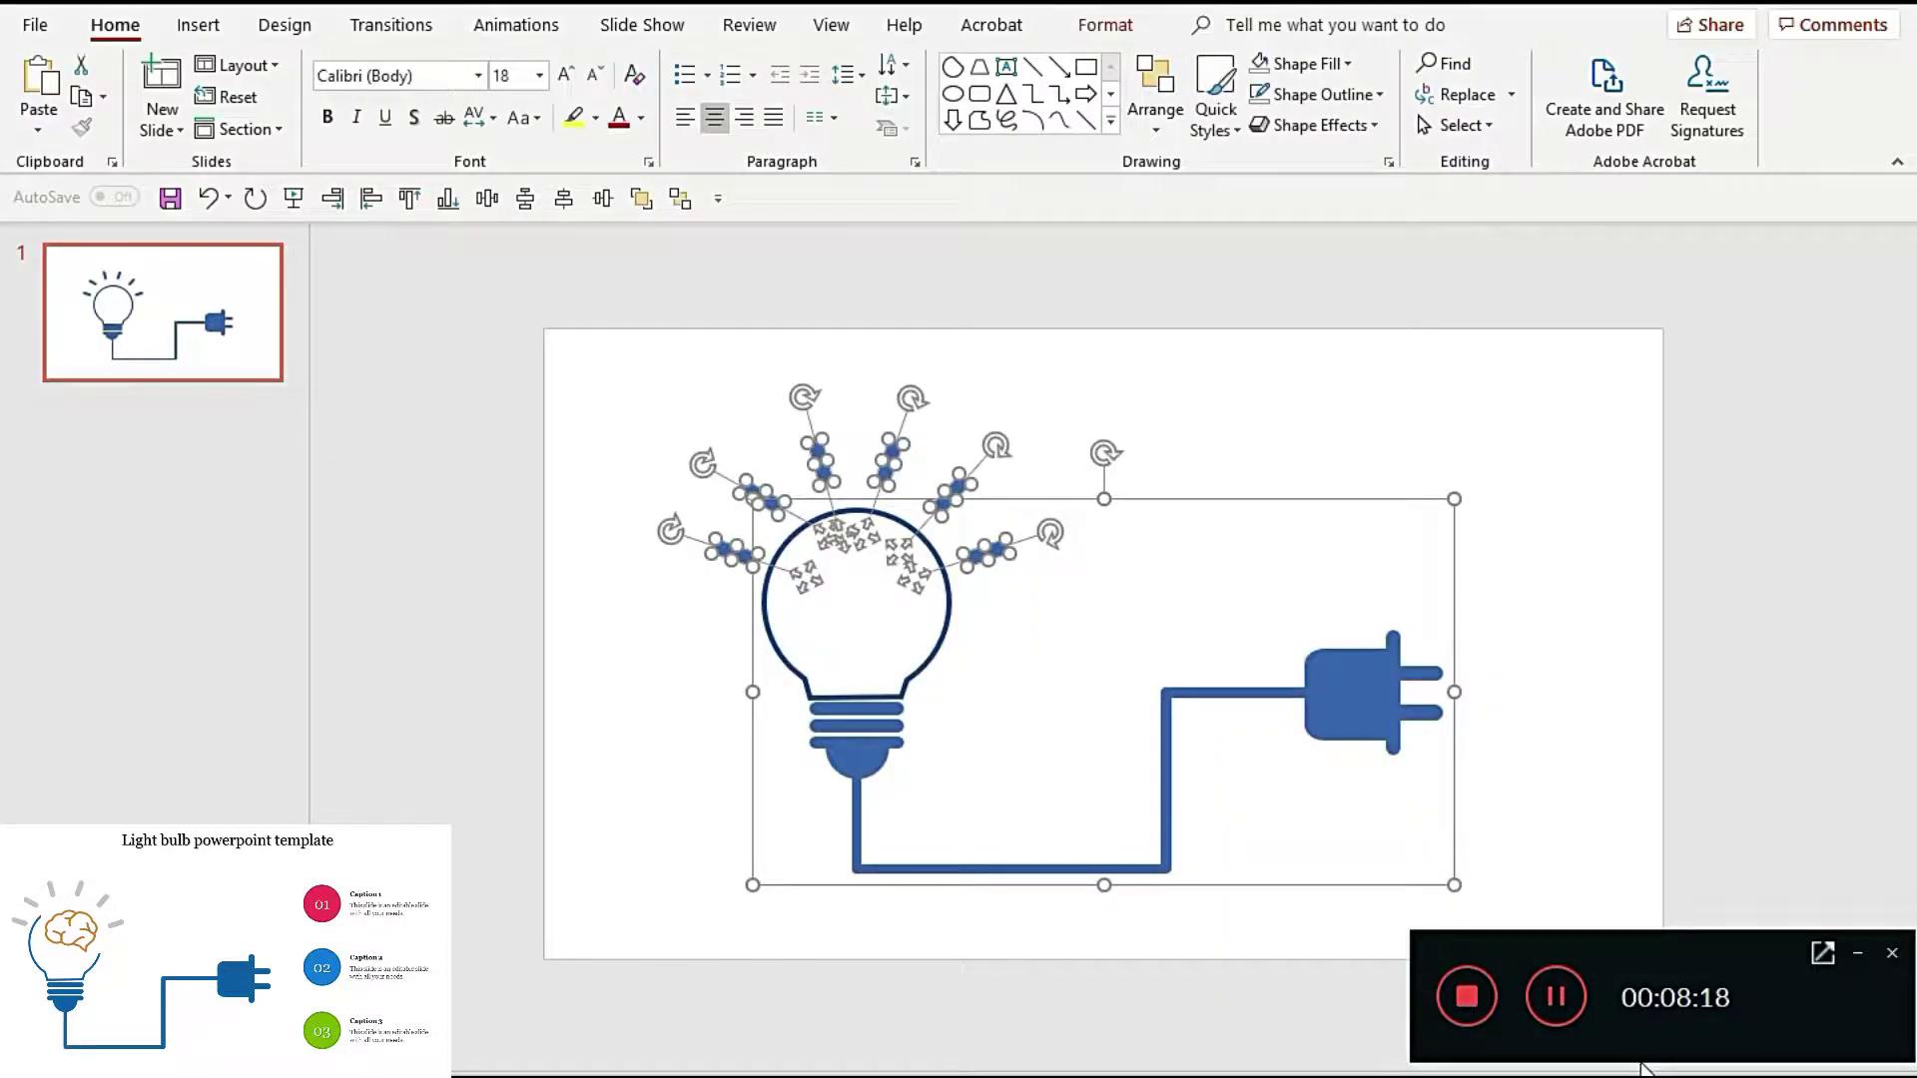
key(ctrl+g)
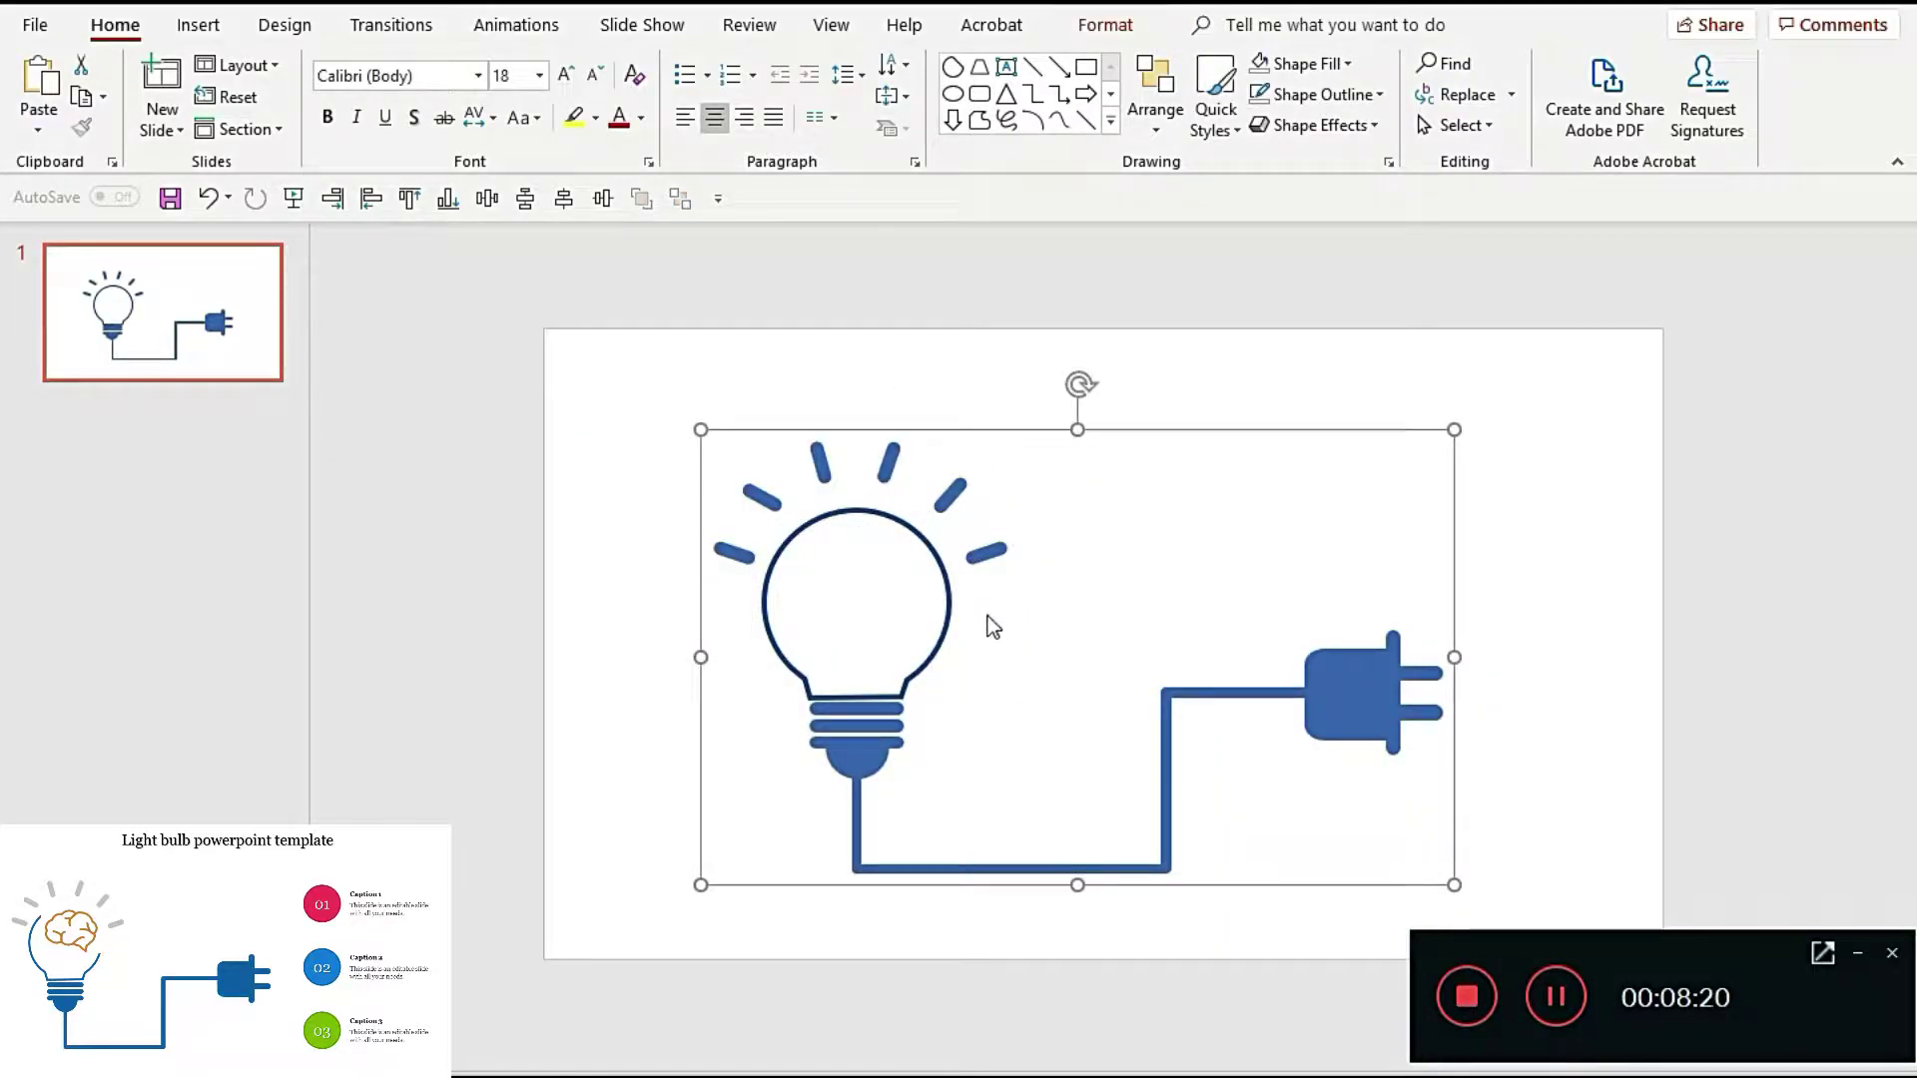
Step: Shift the bulb group slightly up-left and ungroup the bulb graphic into separate pieces
drag(954, 626, 914, 597)
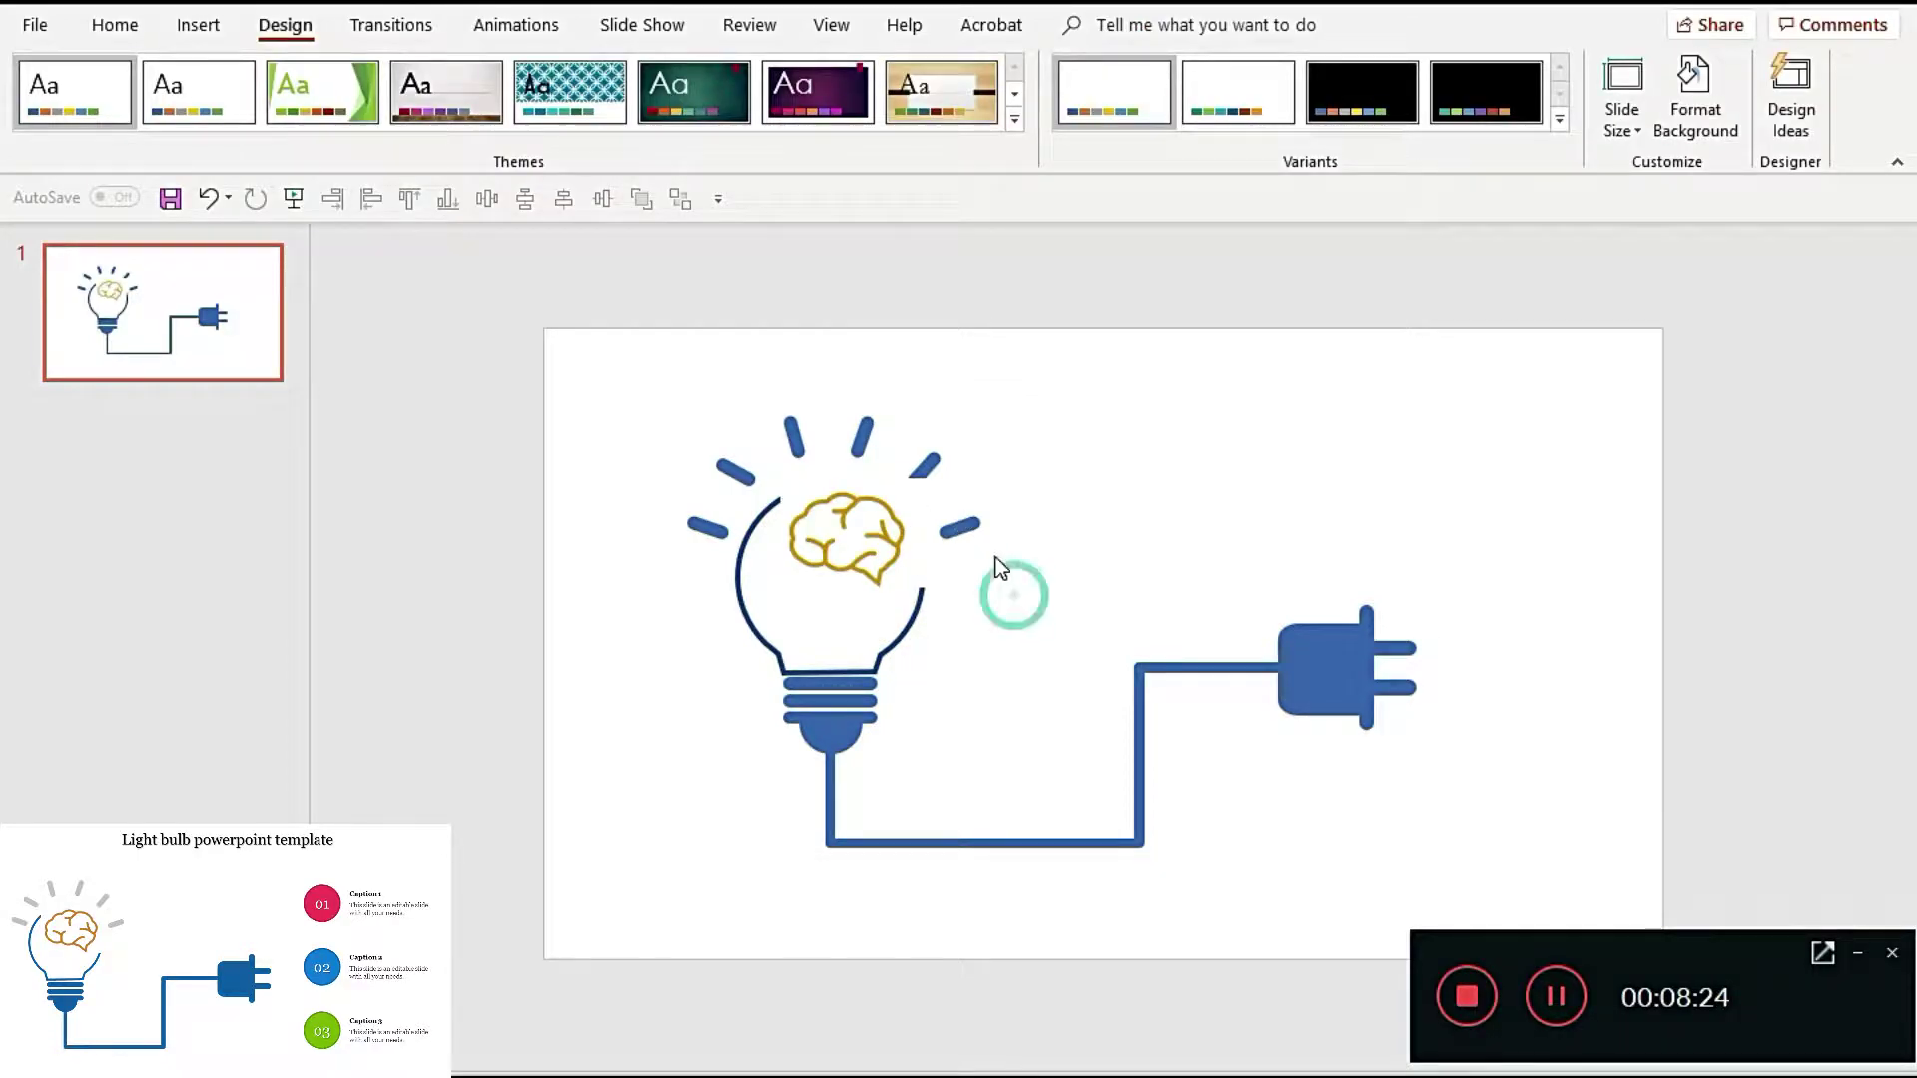
click(871, 564)
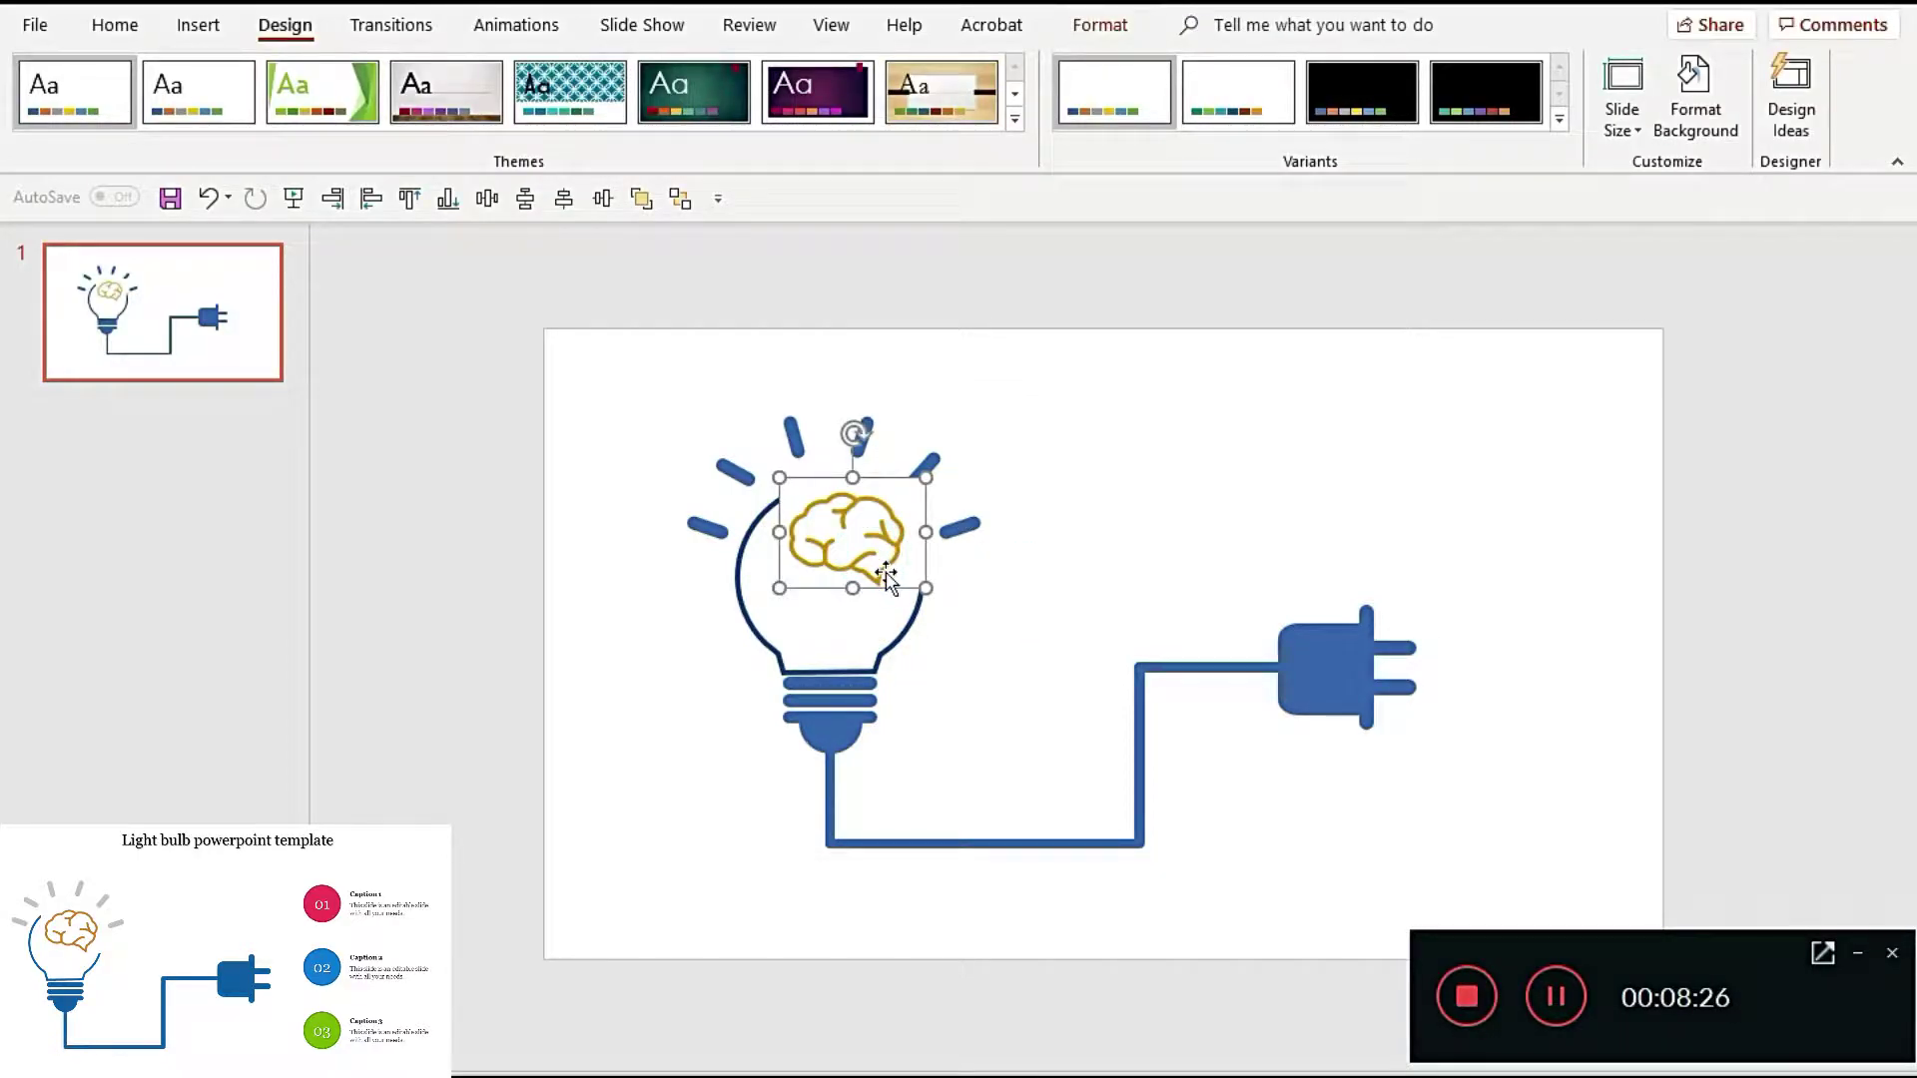
click(1010, 556)
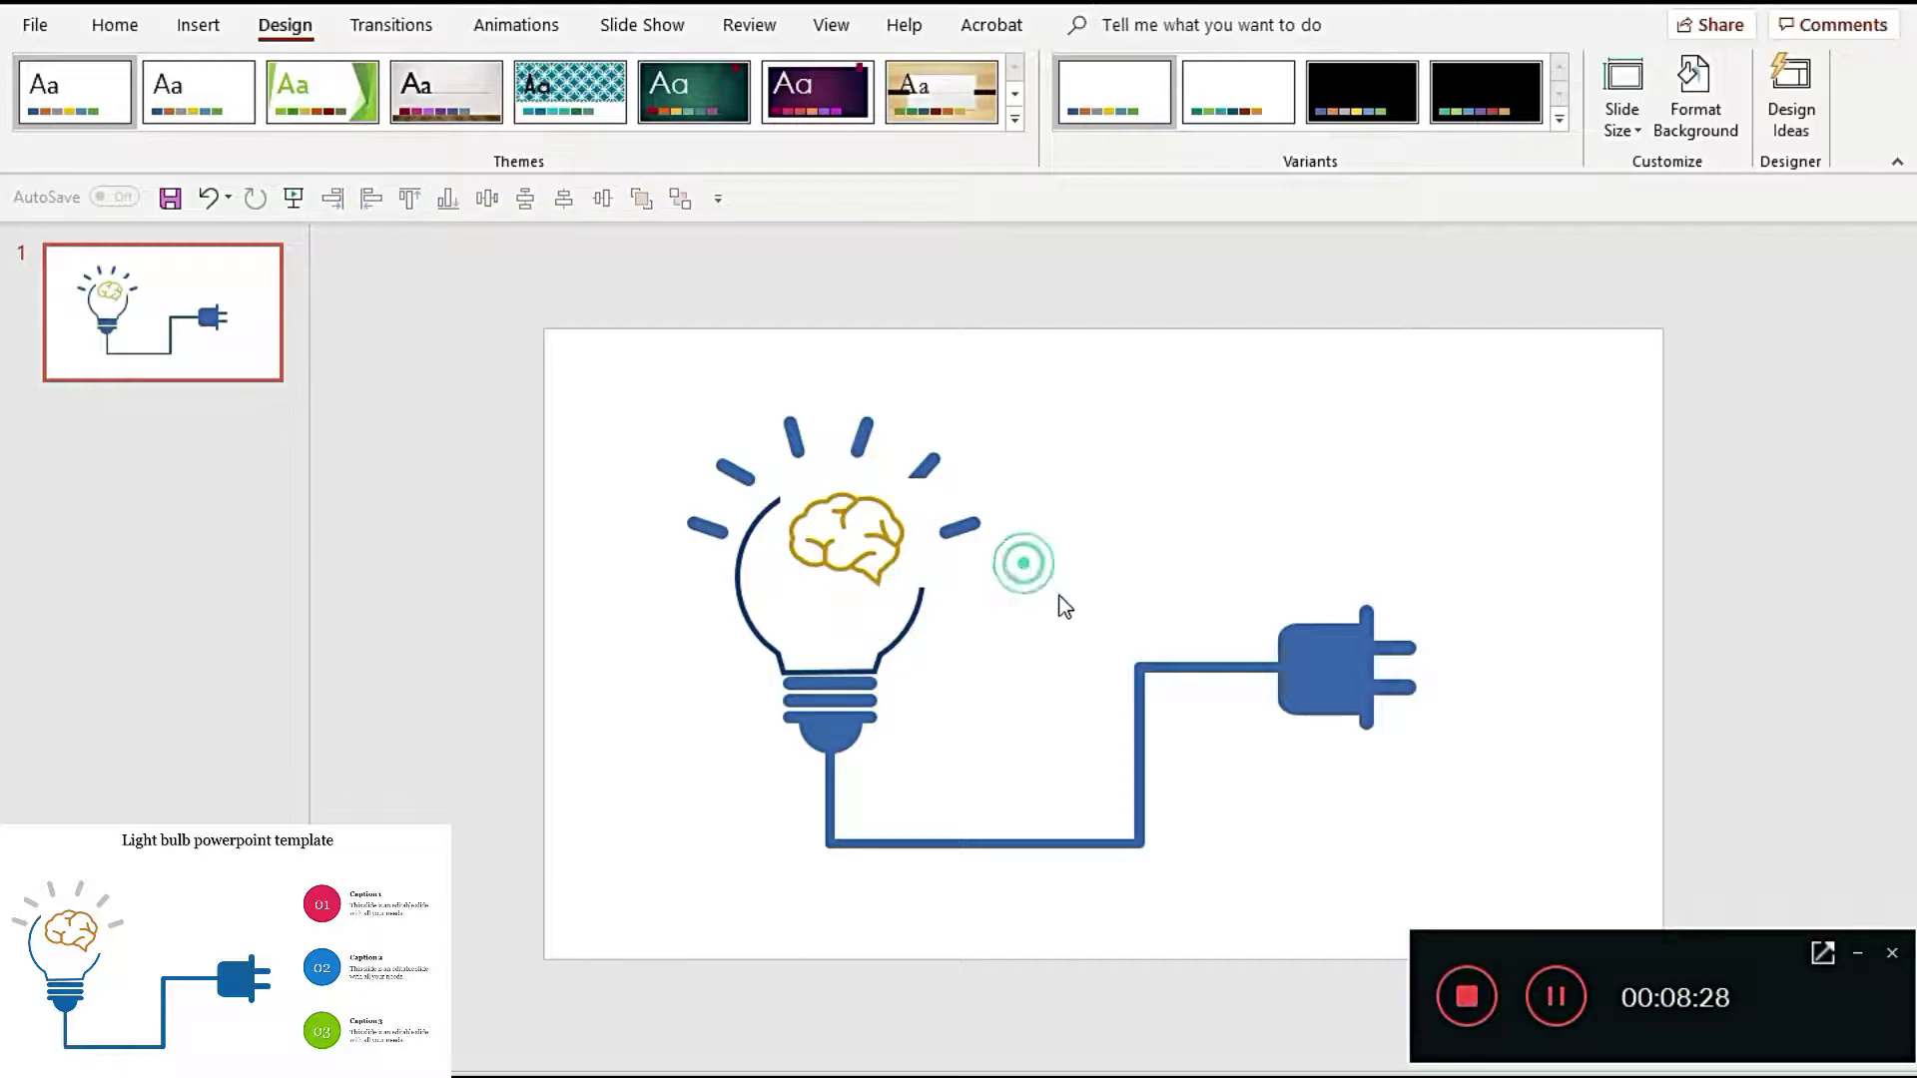
drag(1058, 597, 811, 352)
click(865, 440)
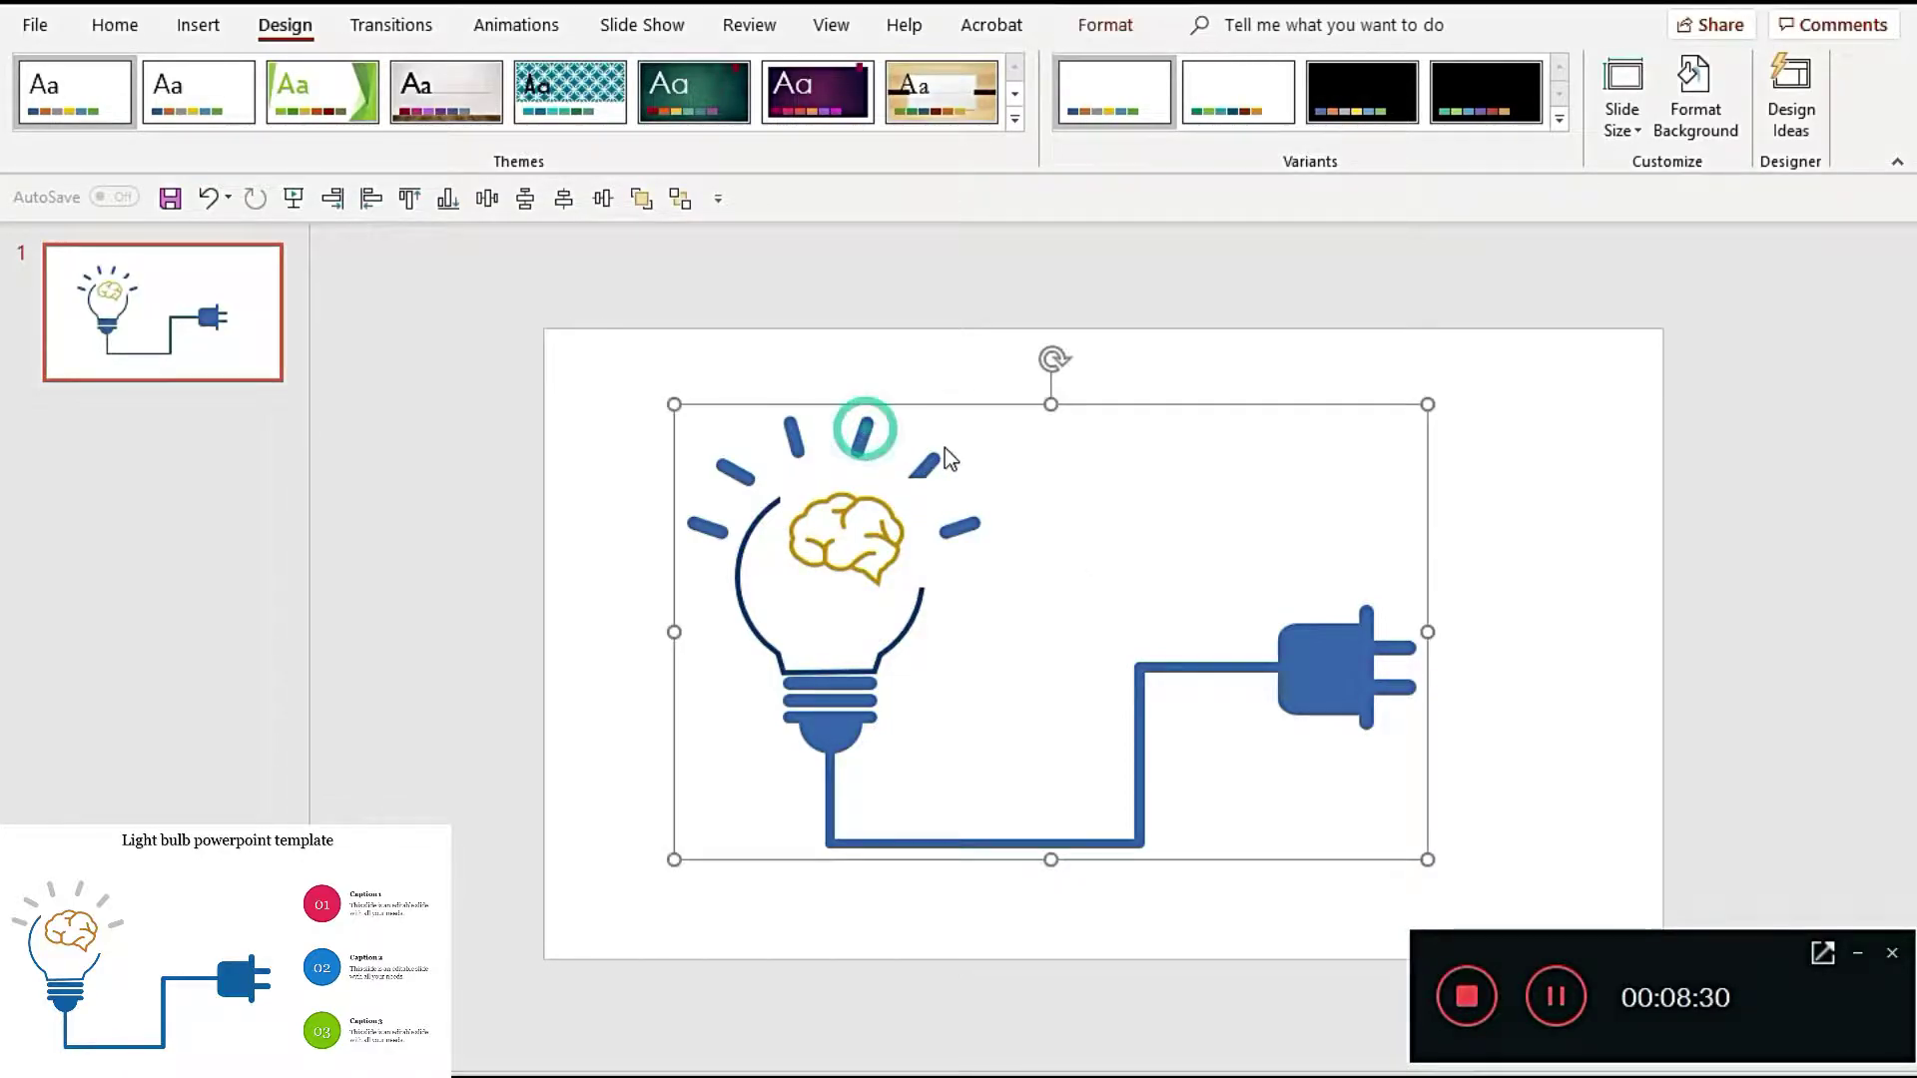
click(927, 464)
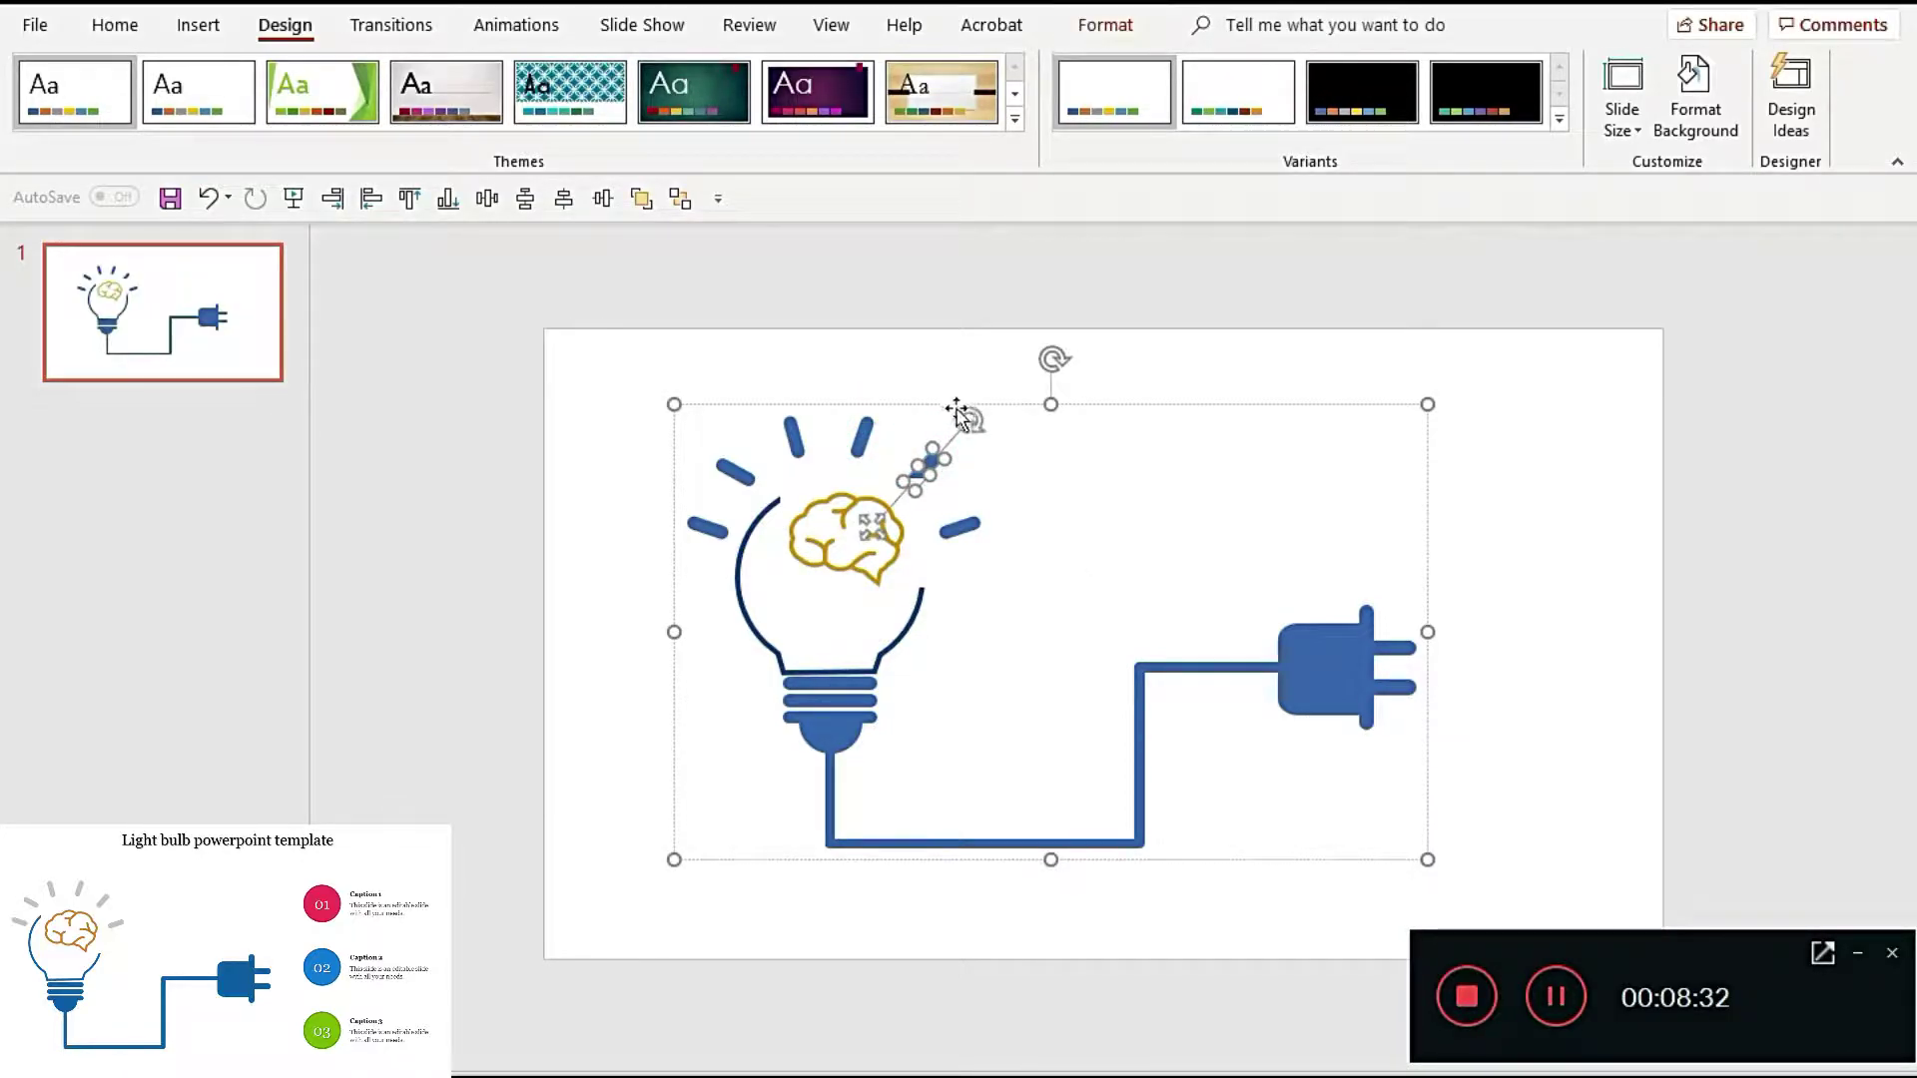
click(953, 410)
key(ctrl+shift+g)
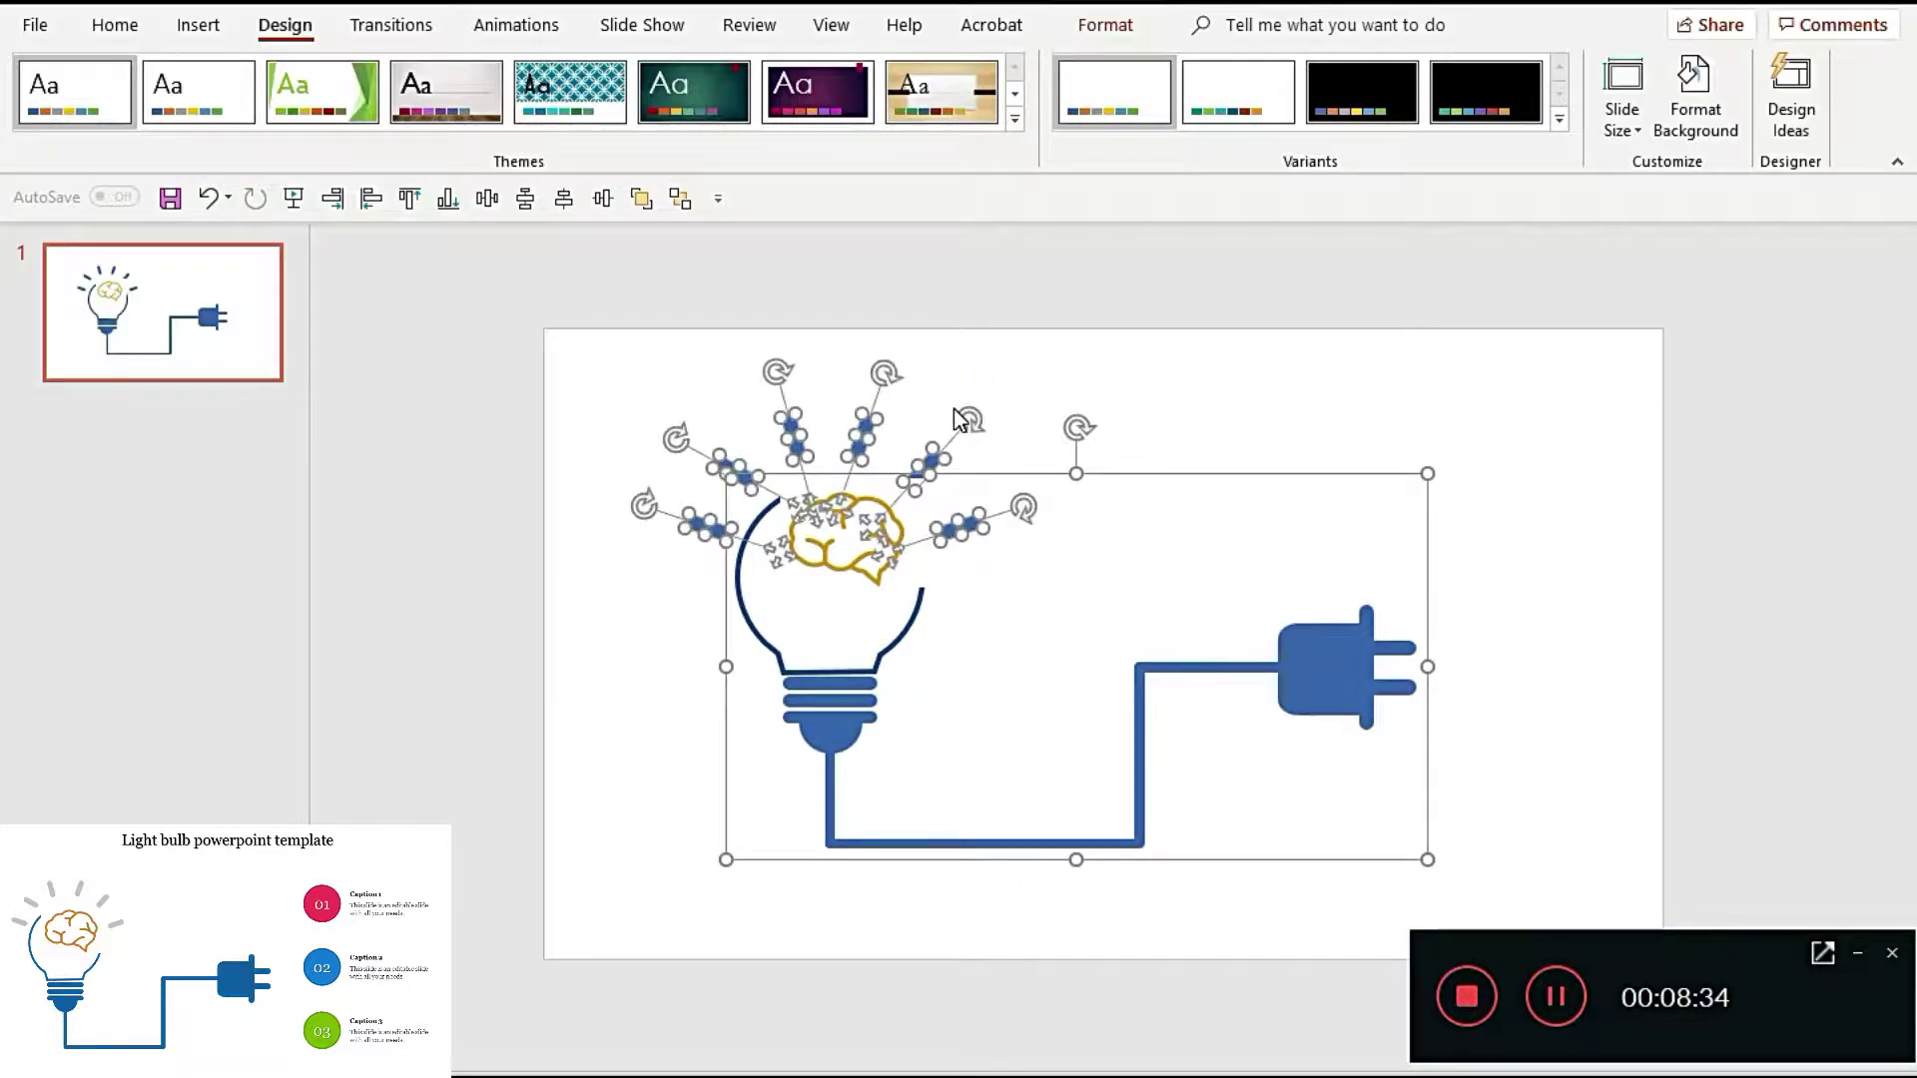
click(615, 597)
Step: Nudge the right-hand rays and brain up and right, then move the brain slightly down
drag(1038, 609, 821, 335)
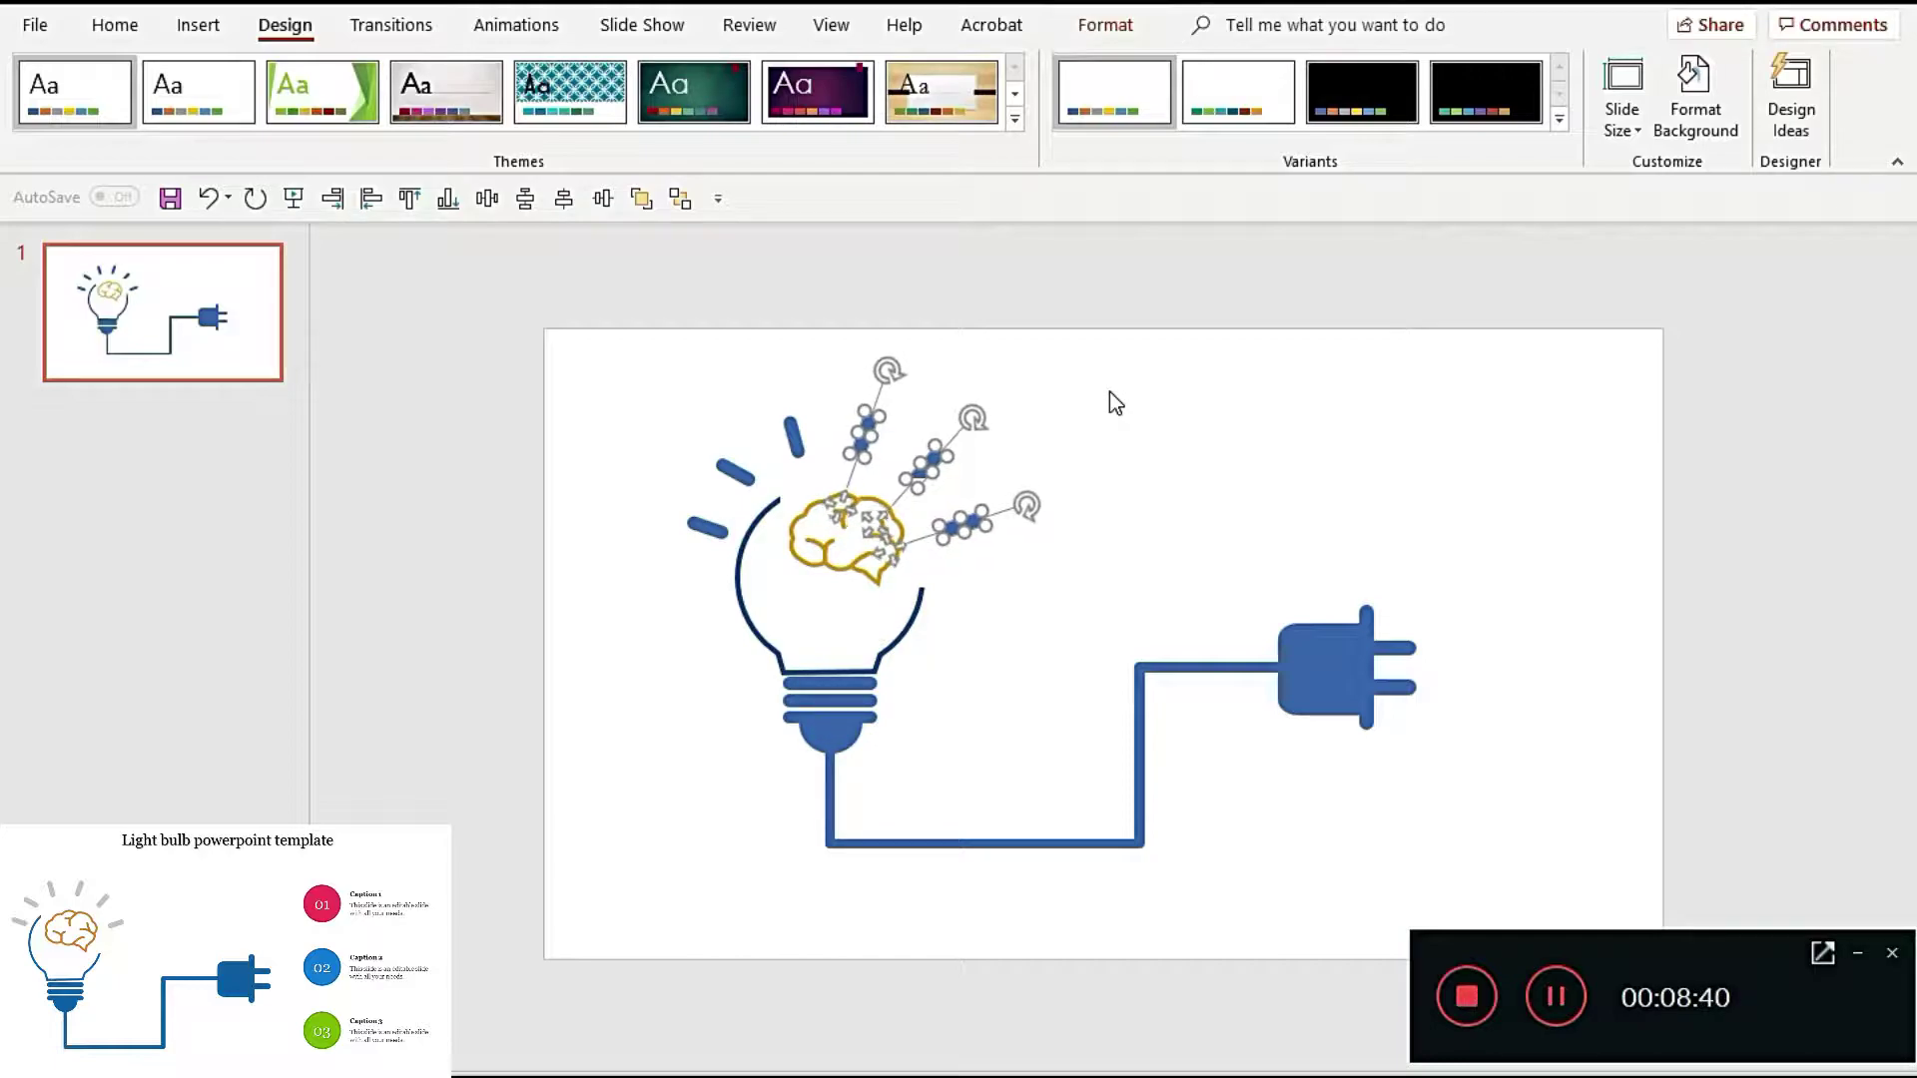
key(Up)
key(Right)
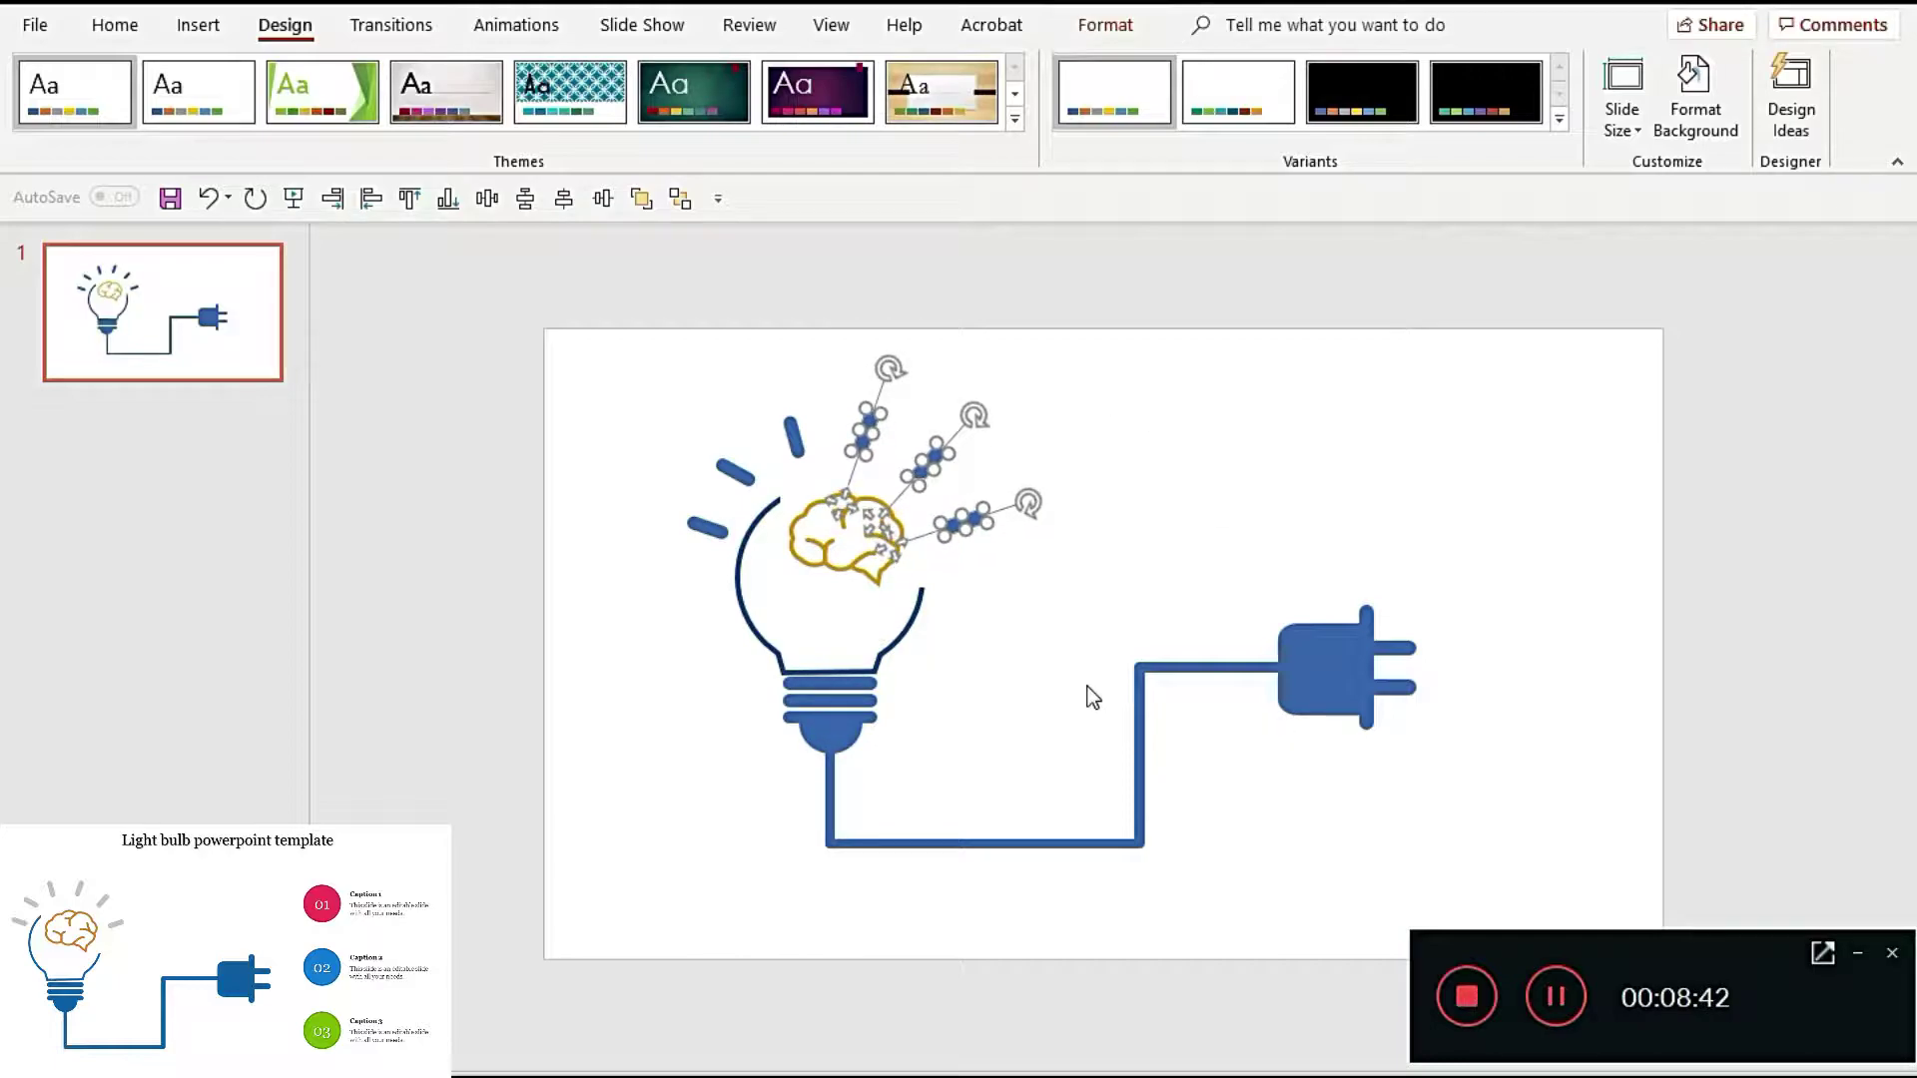
click(1049, 650)
click(855, 537)
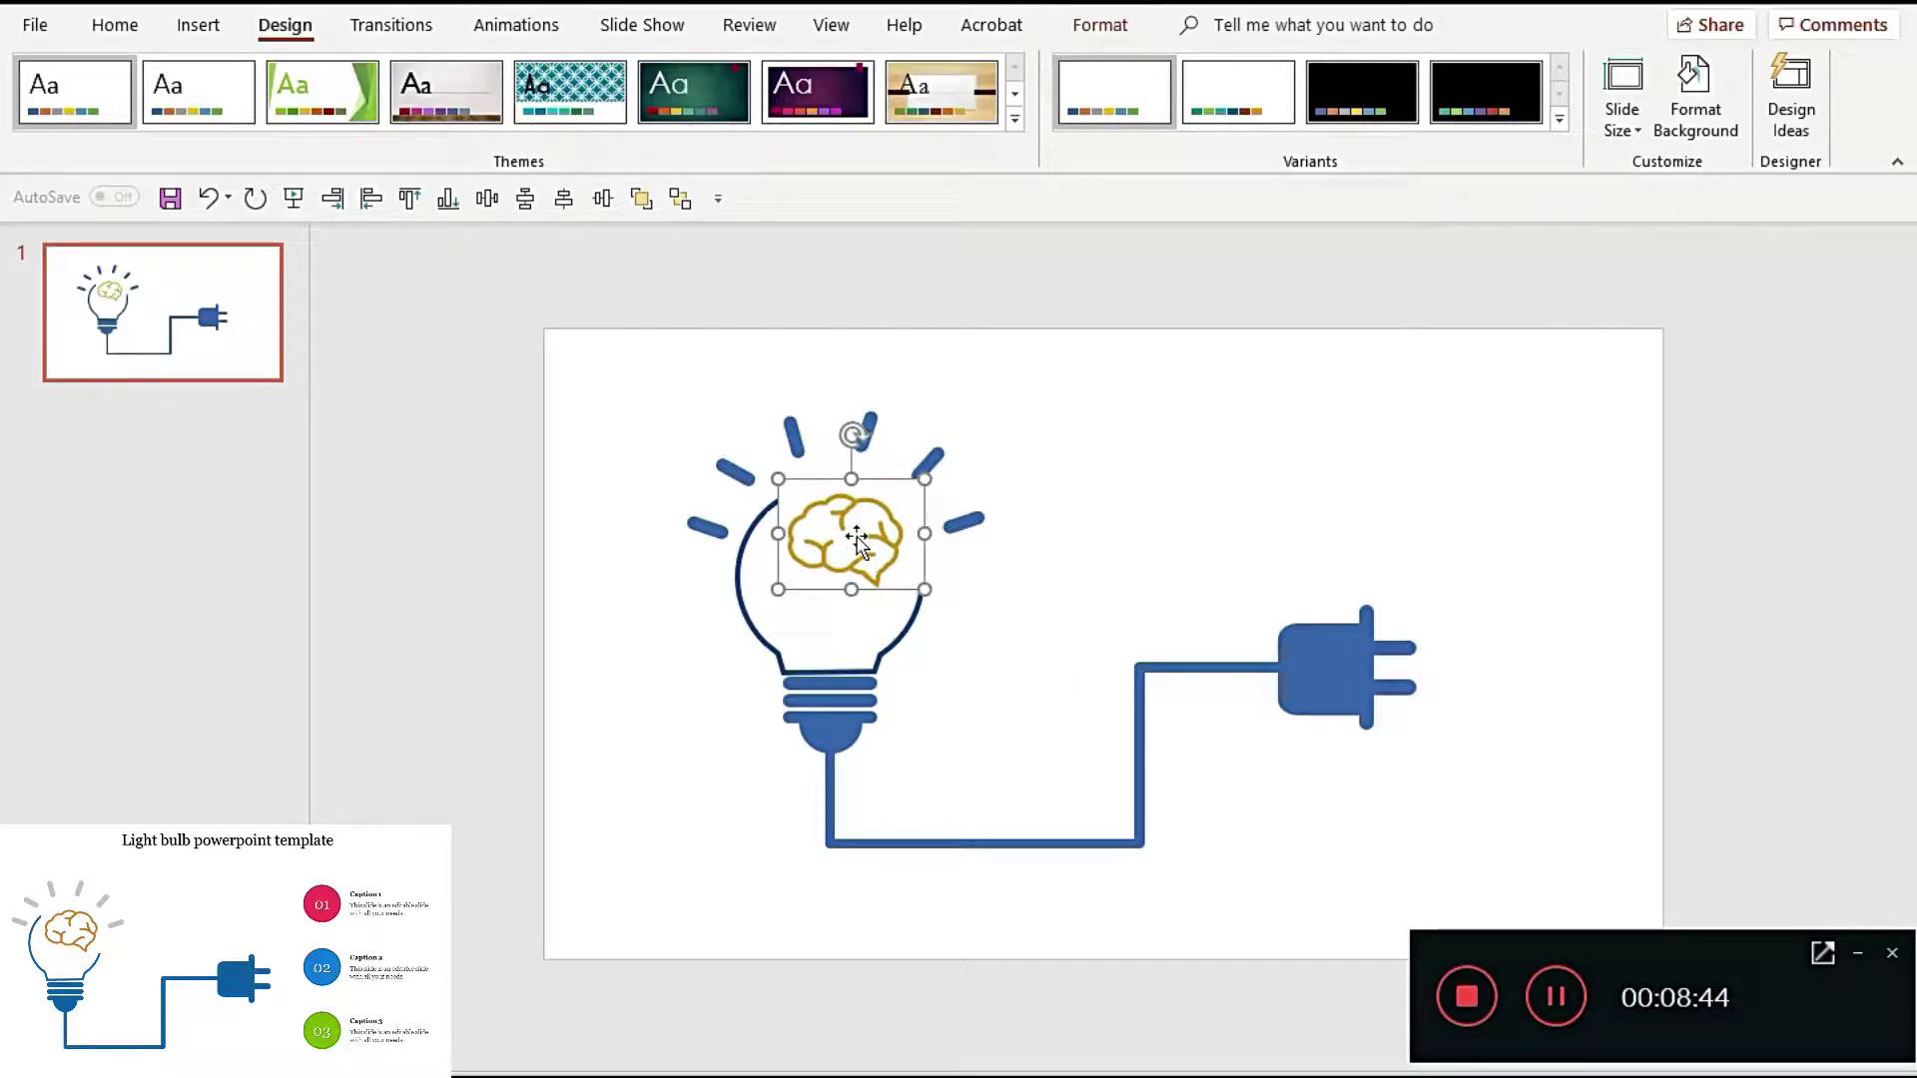
click(1012, 607)
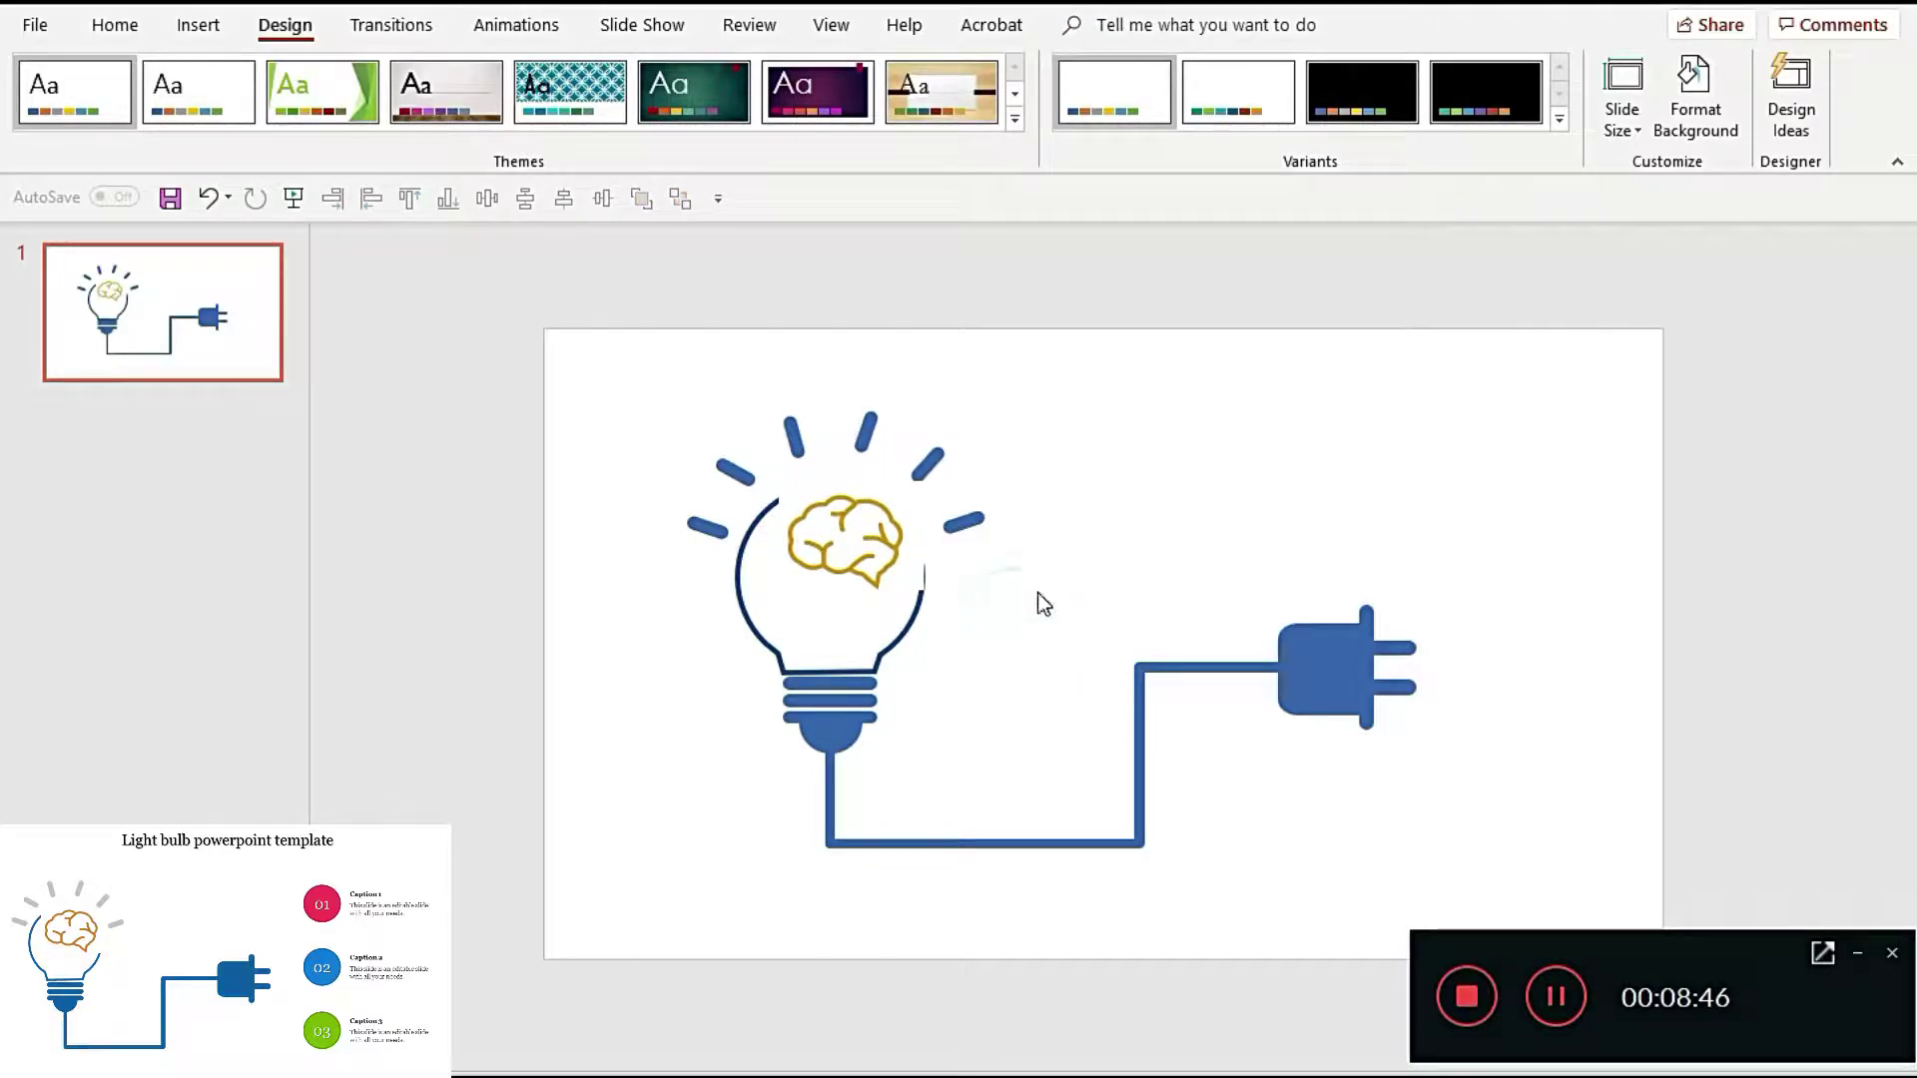
click(914, 555)
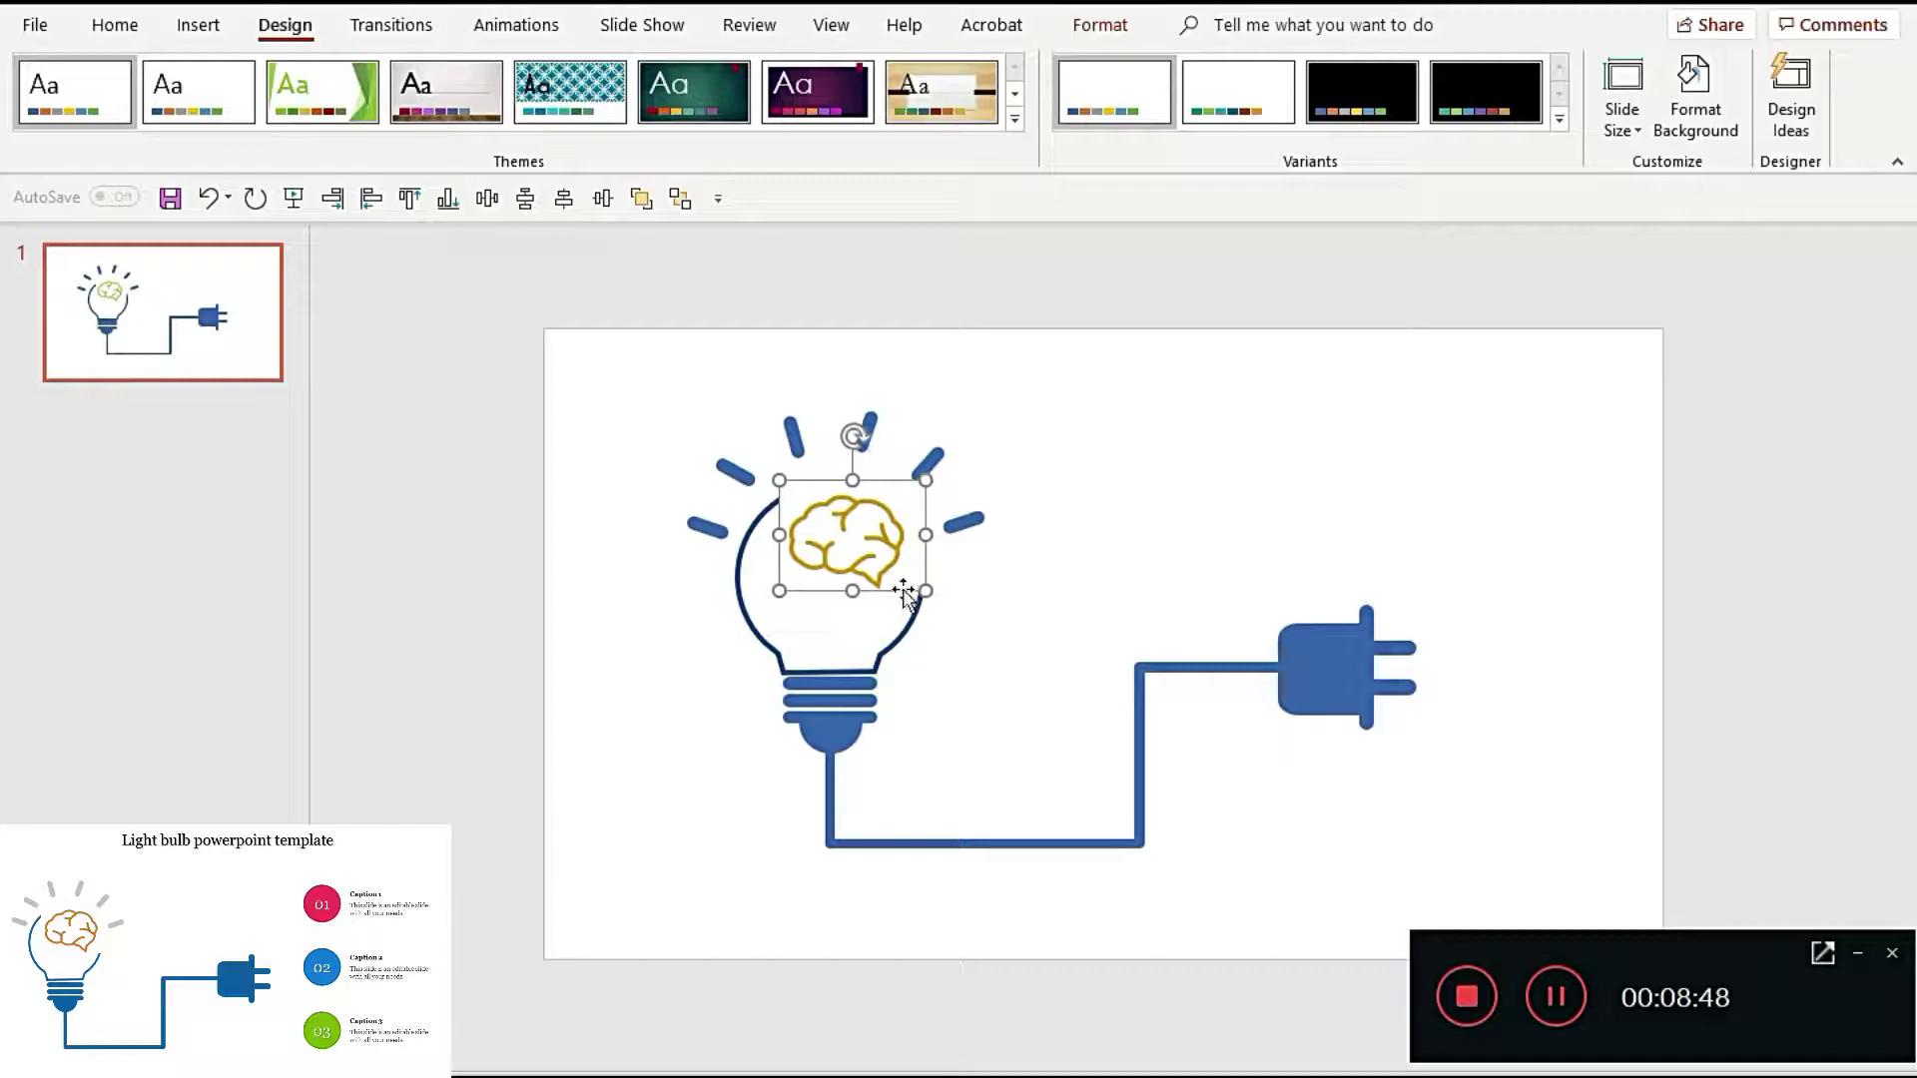
drag(903, 591, 904, 594)
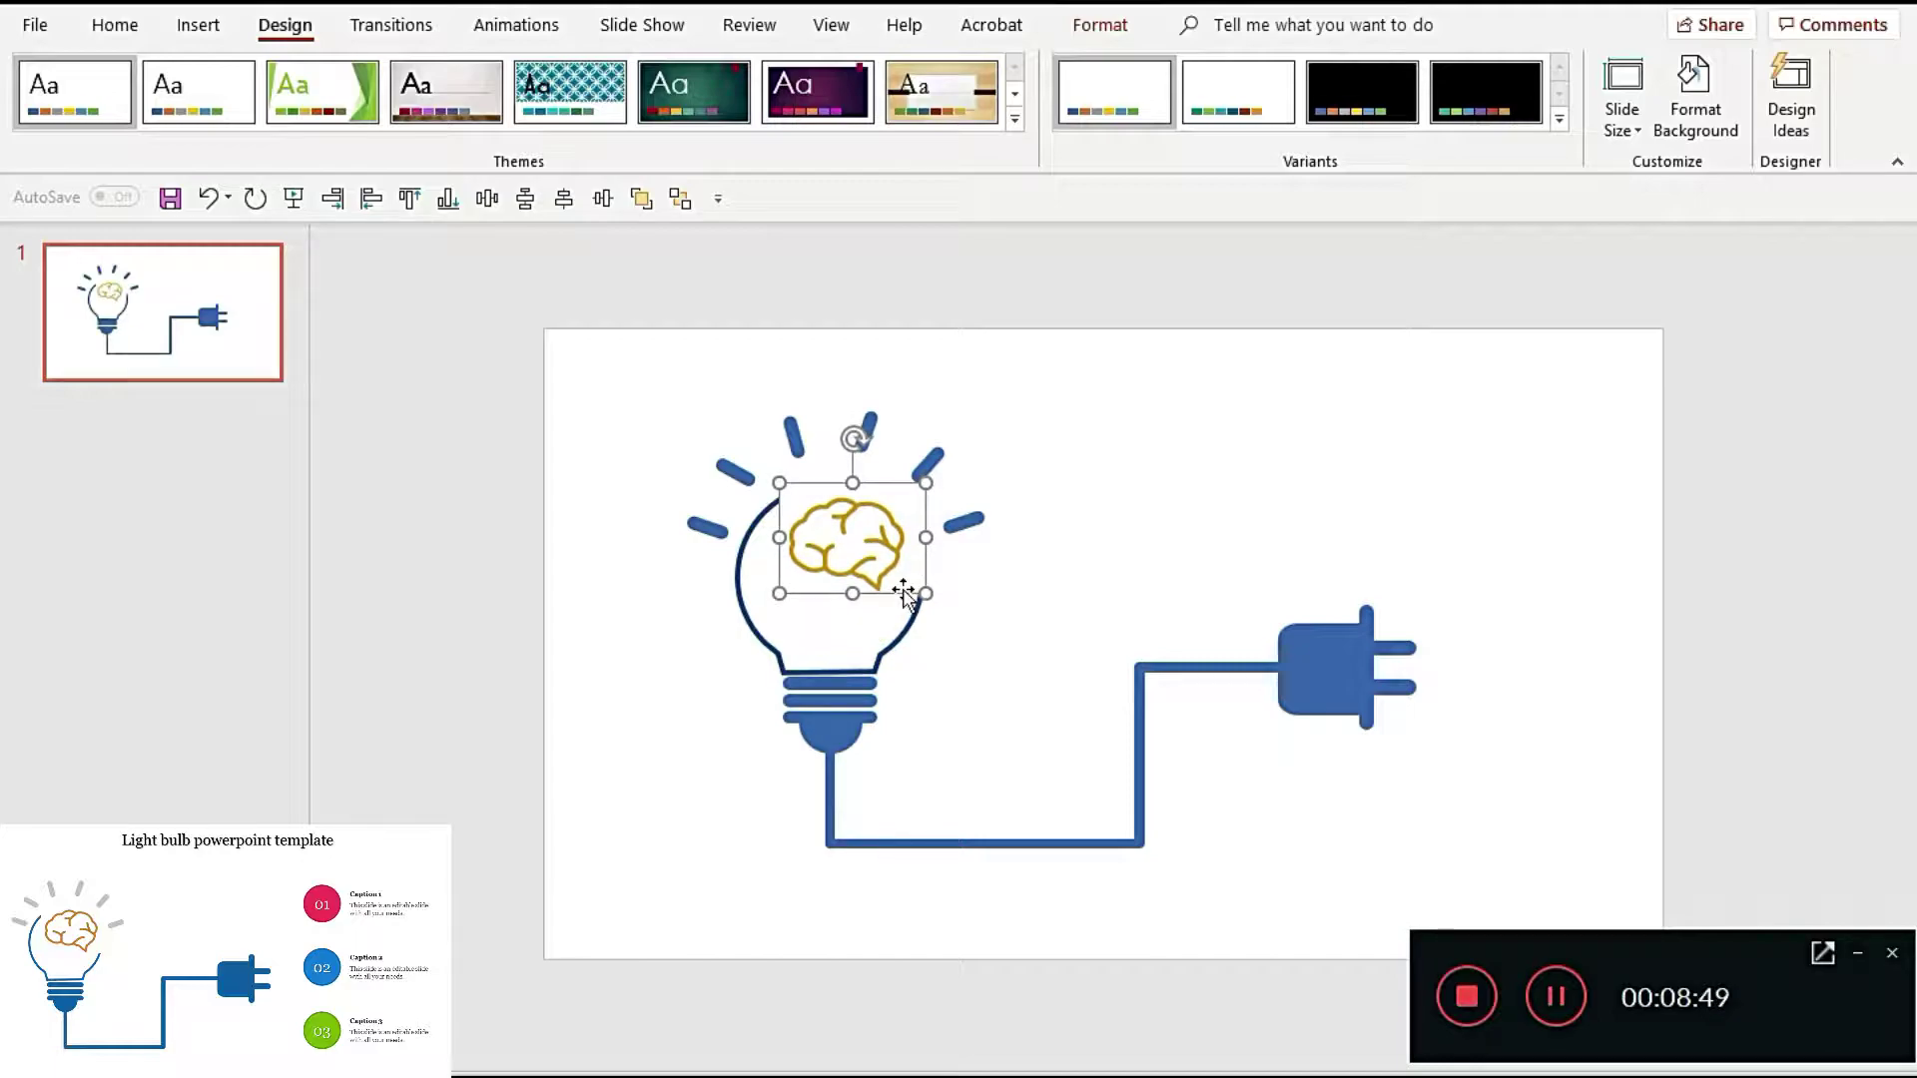
click(999, 693)
click(851, 510)
Step: Enlarge the gold brain inside the bulb from its top-right handle
drag(918, 487, 927, 469)
click(945, 632)
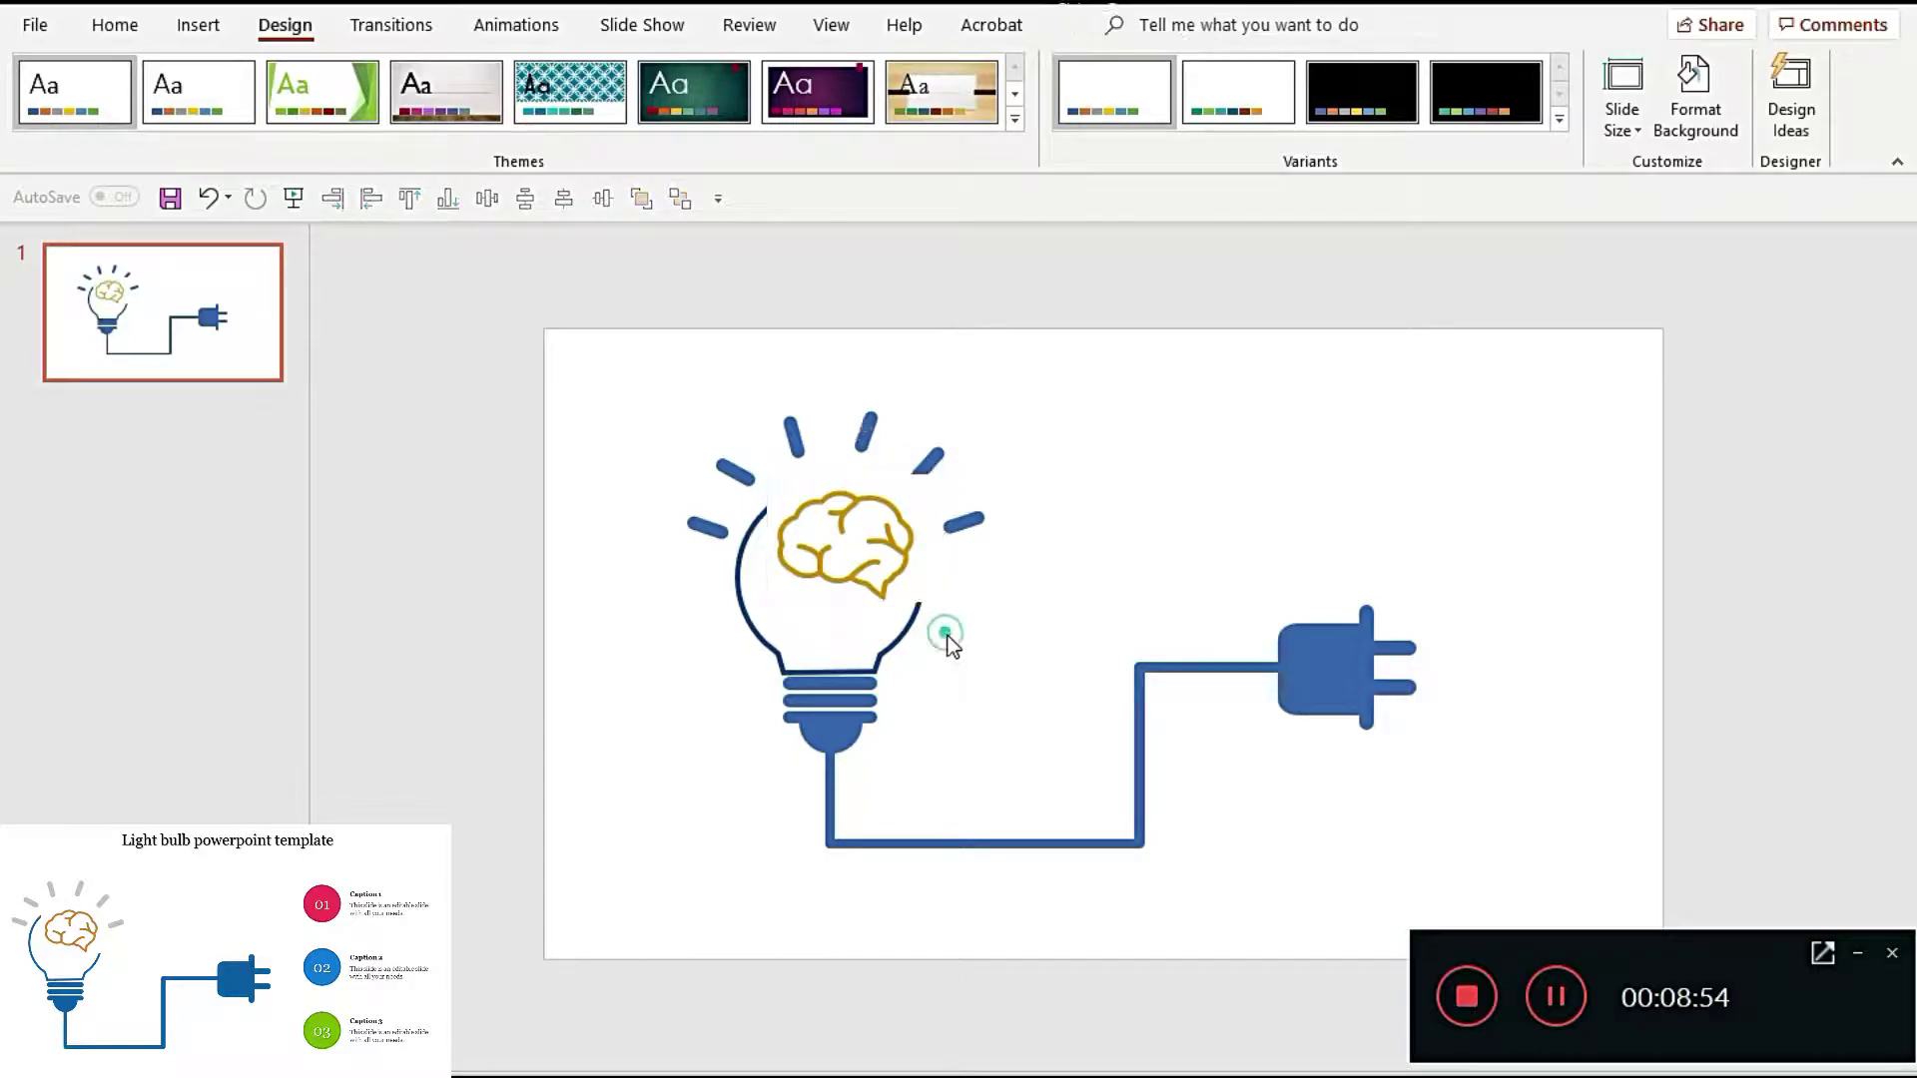
click(1002, 435)
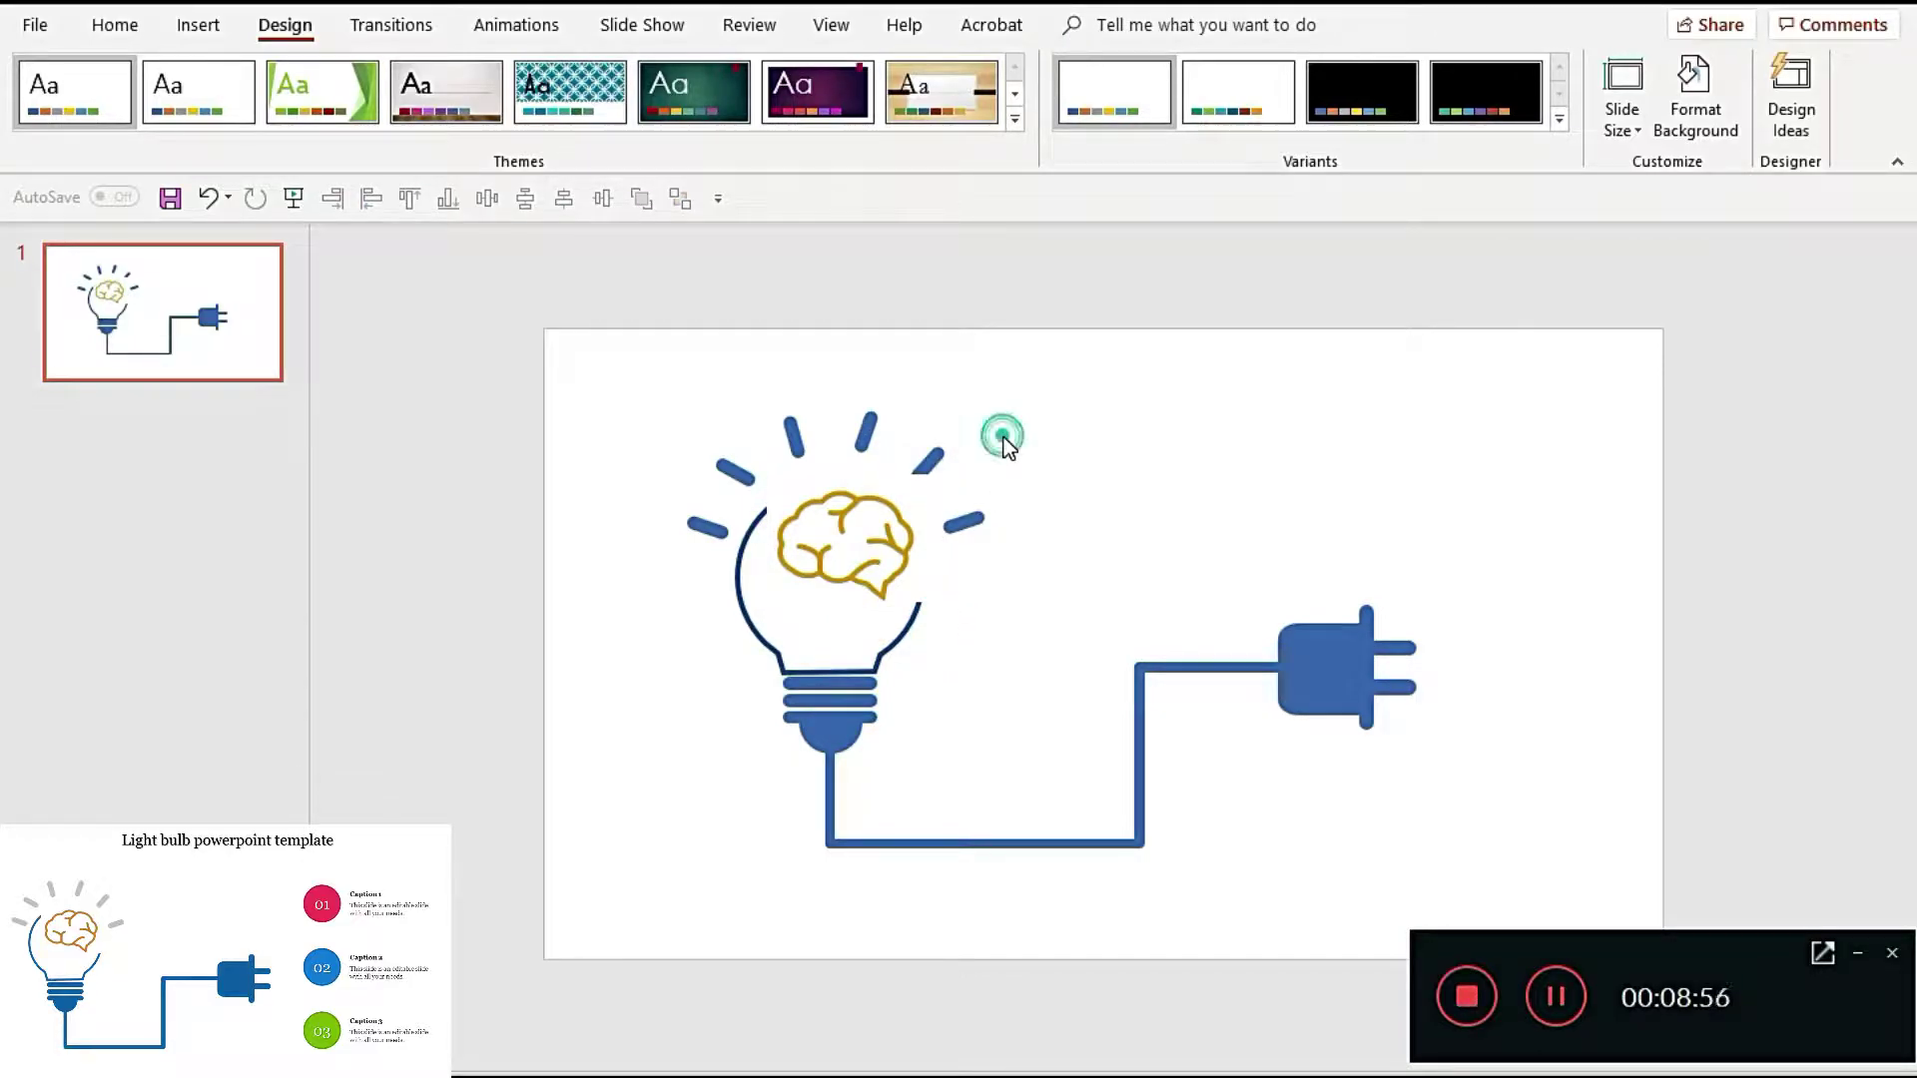
click(937, 461)
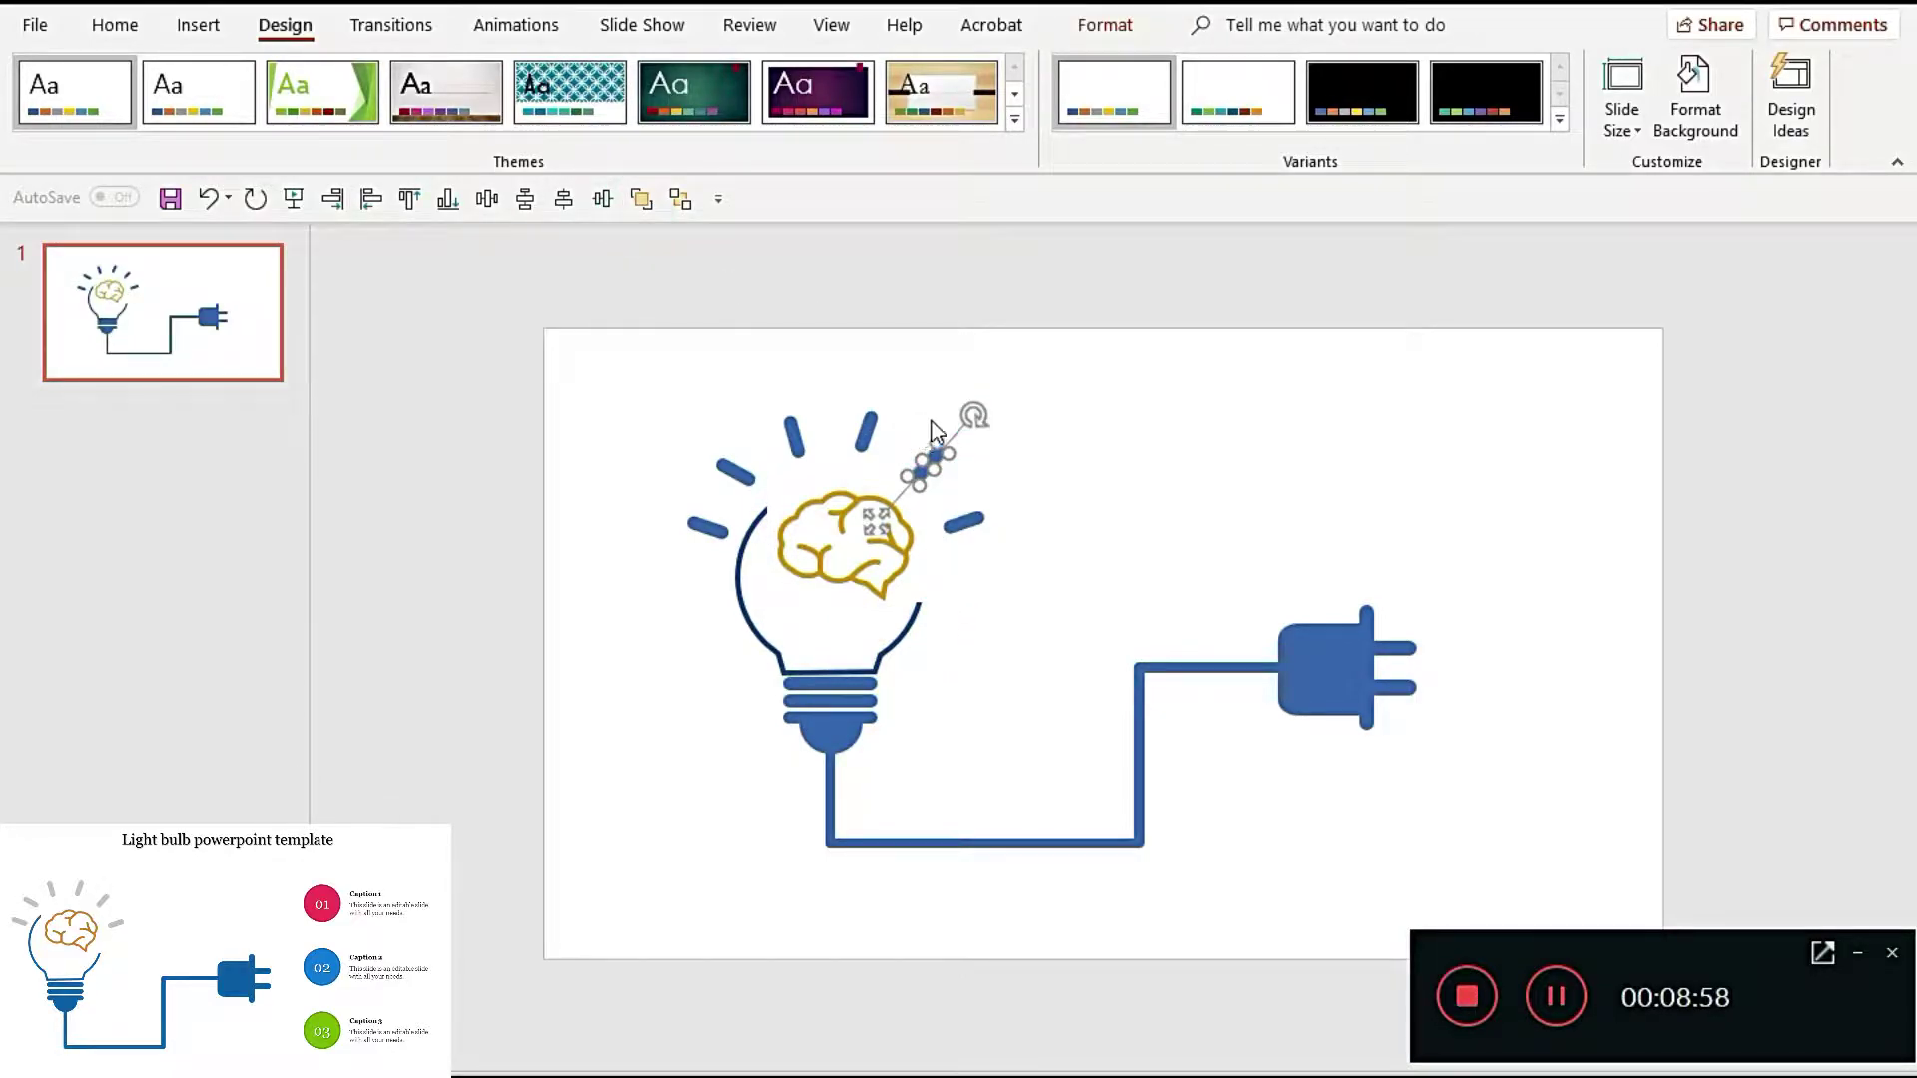
click(1177, 500)
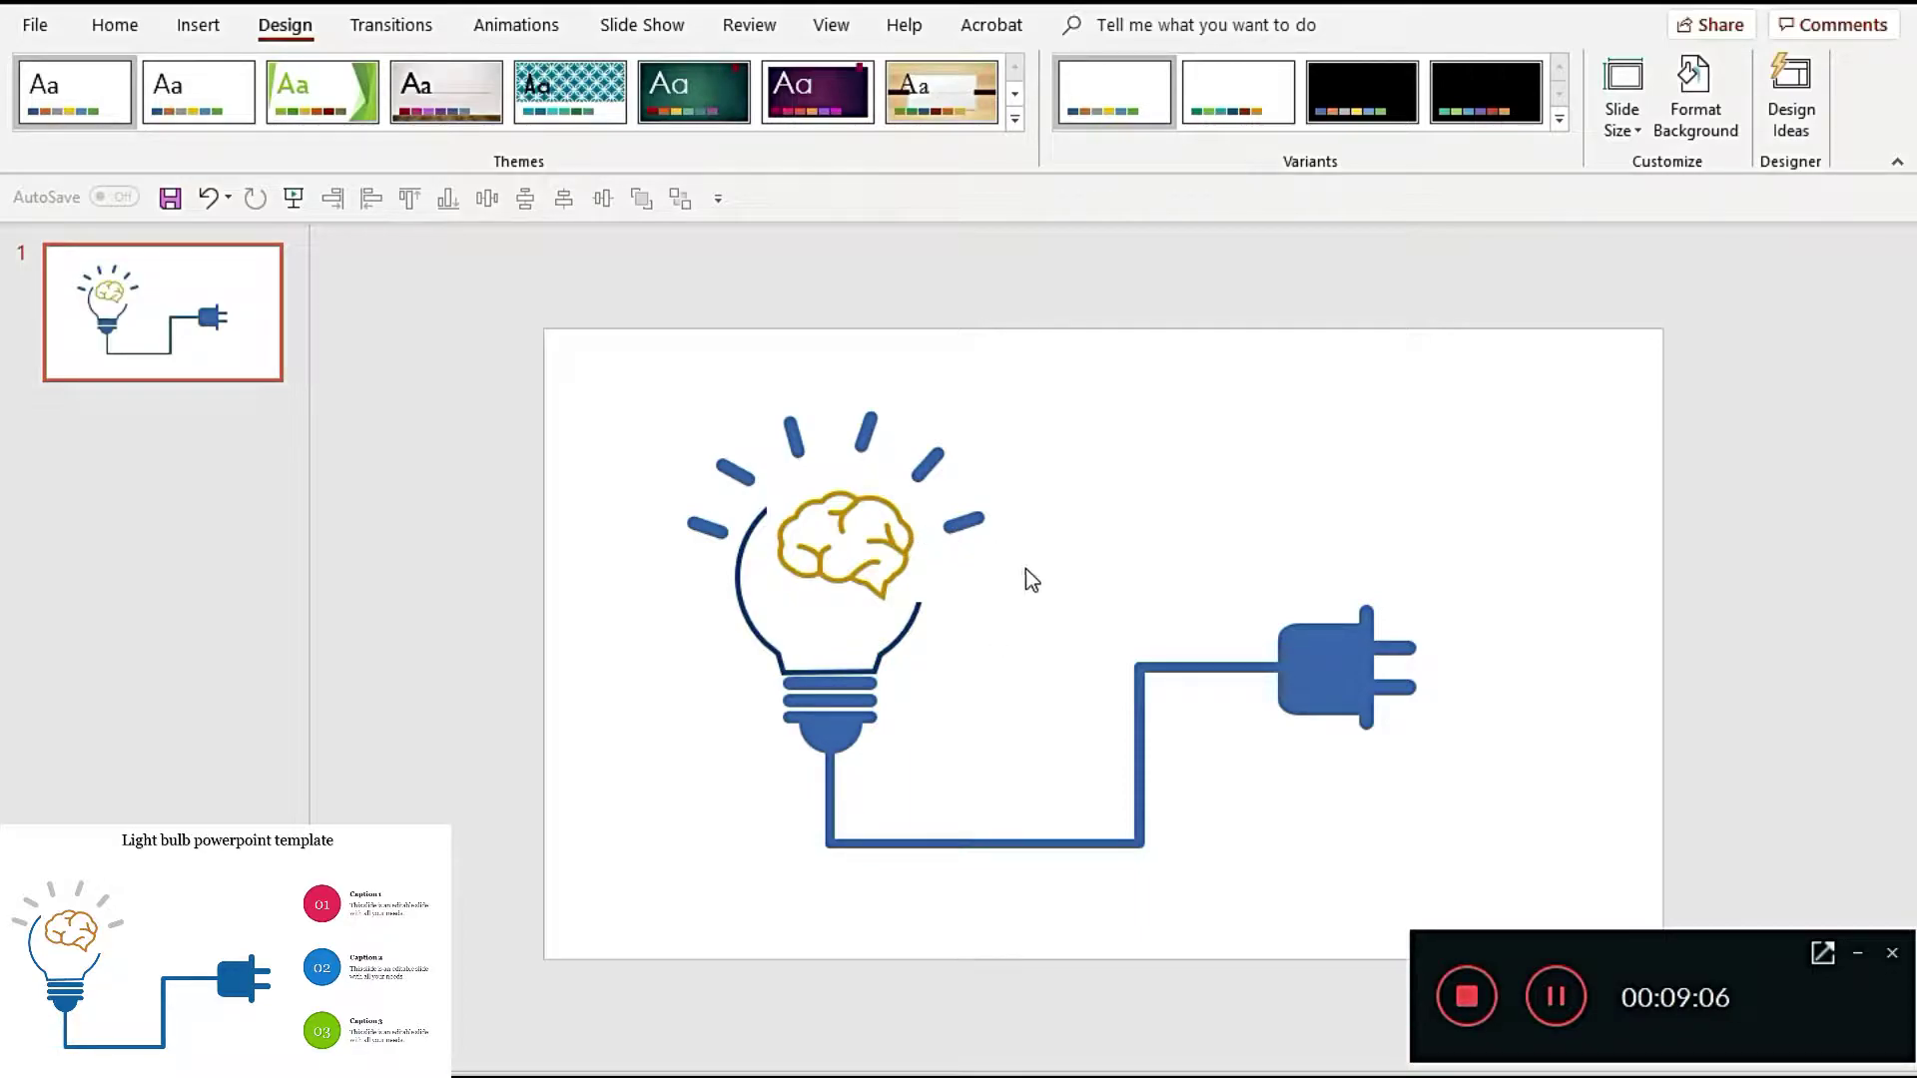
Step: Nudge the three upper-right rays one step down and one step left
drag(1041, 597, 834, 379)
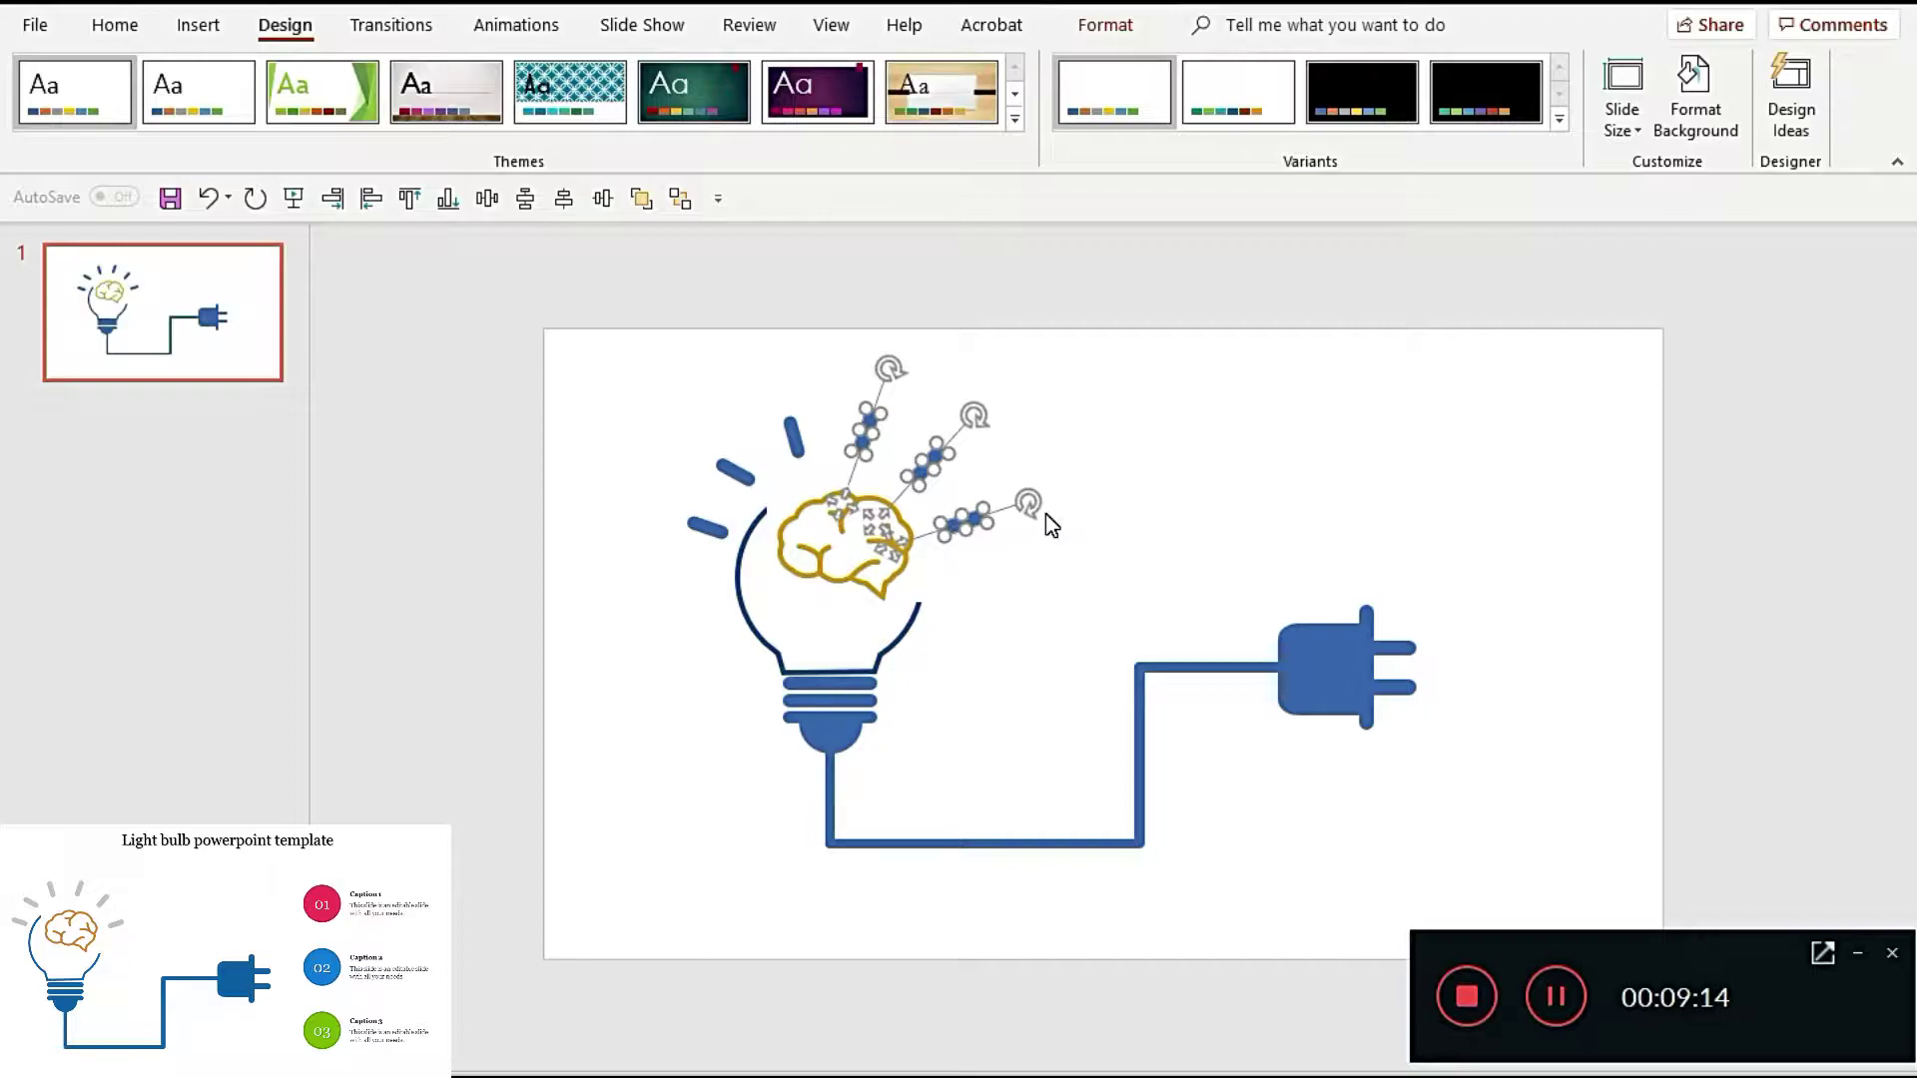
key(Down)
key(Down)
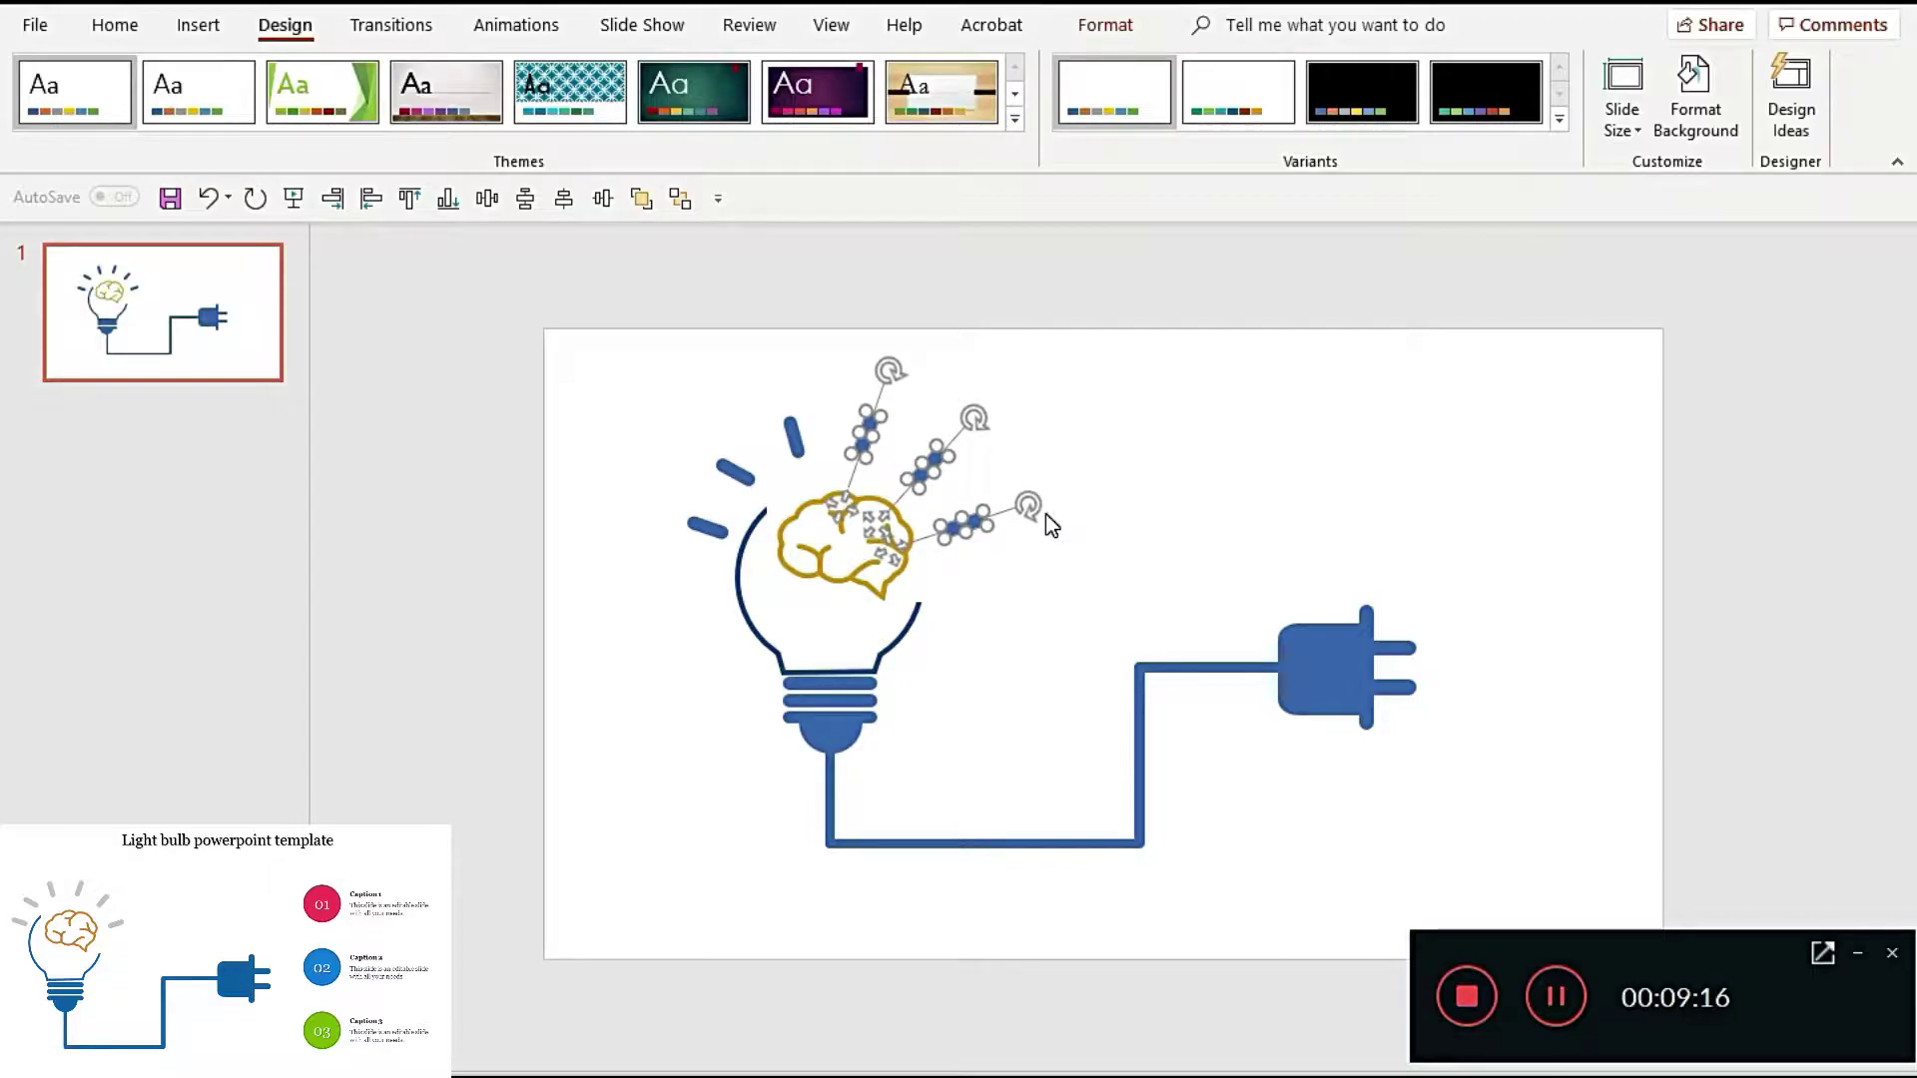
key(Left)
click(1112, 606)
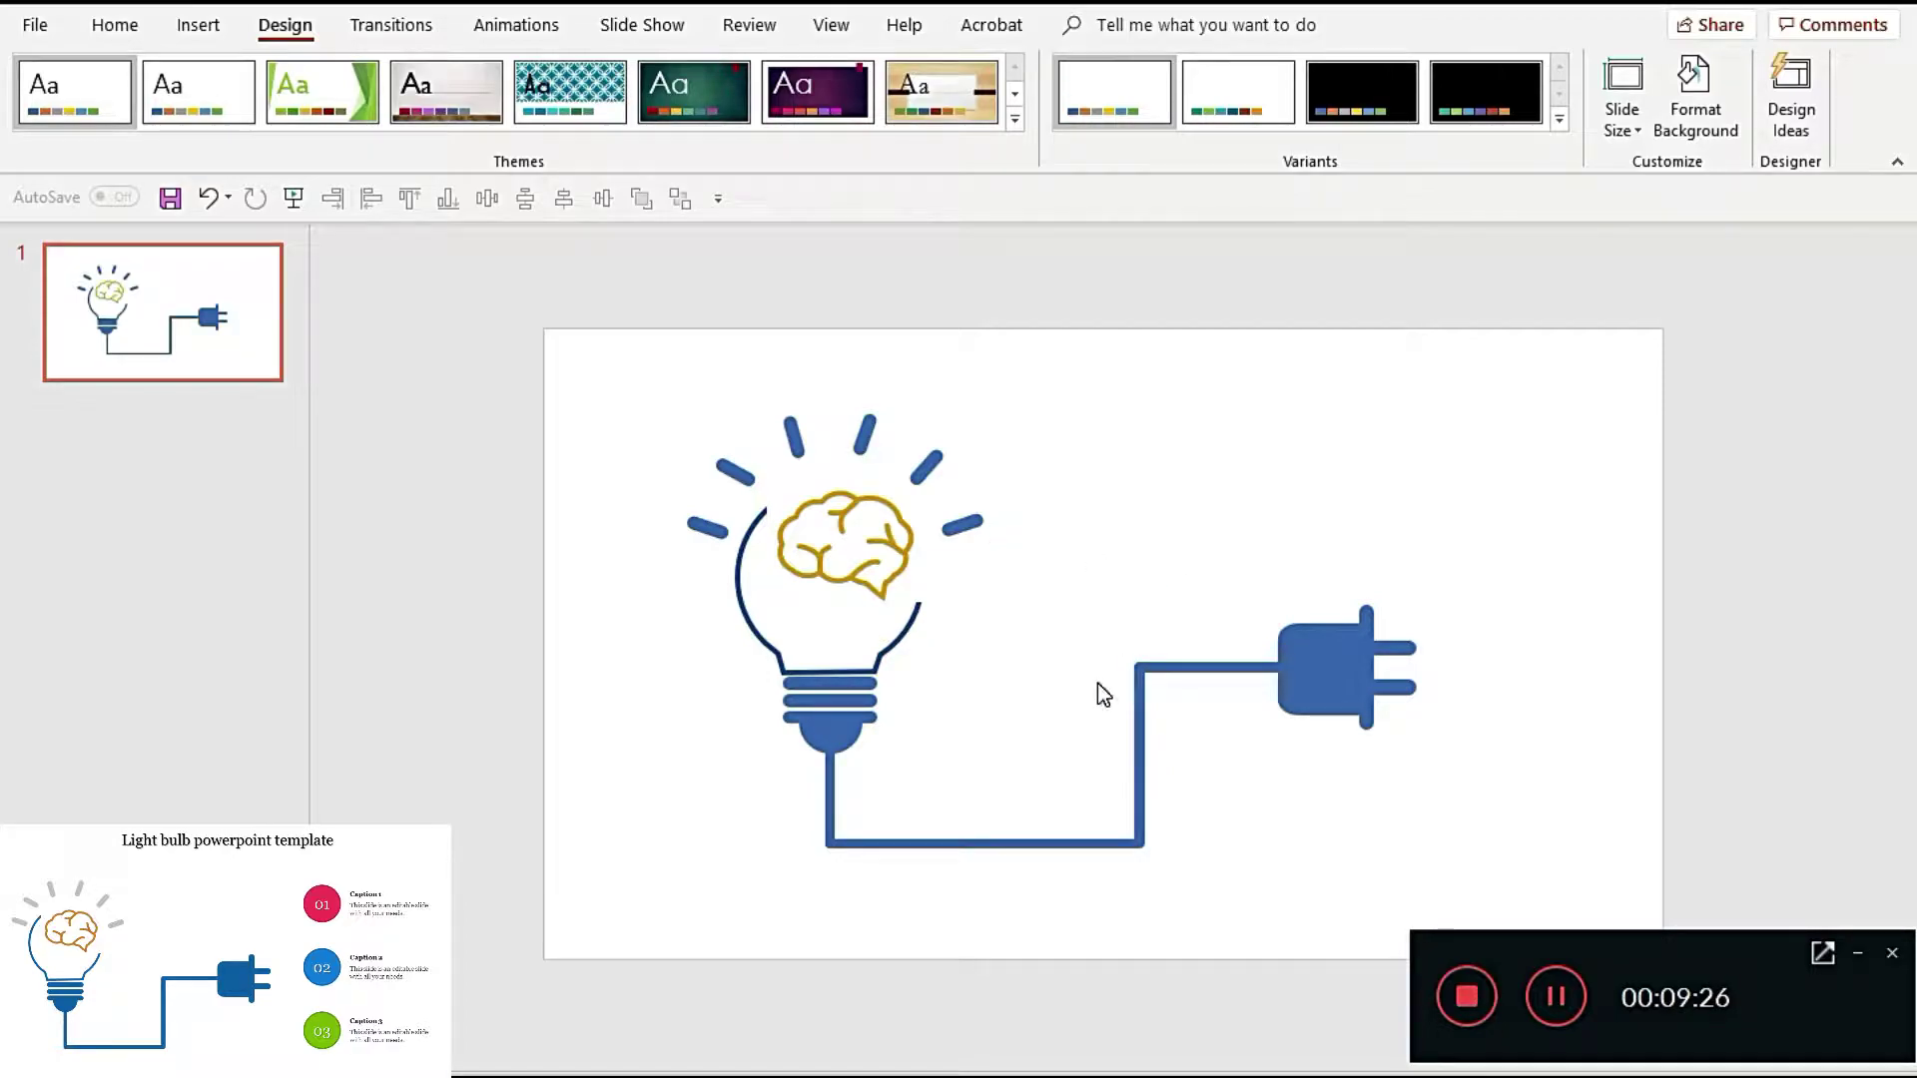
Step: Paste the Caption 1 text block and add a slightly enlarged blue circle to its left
key(ctrl+v)
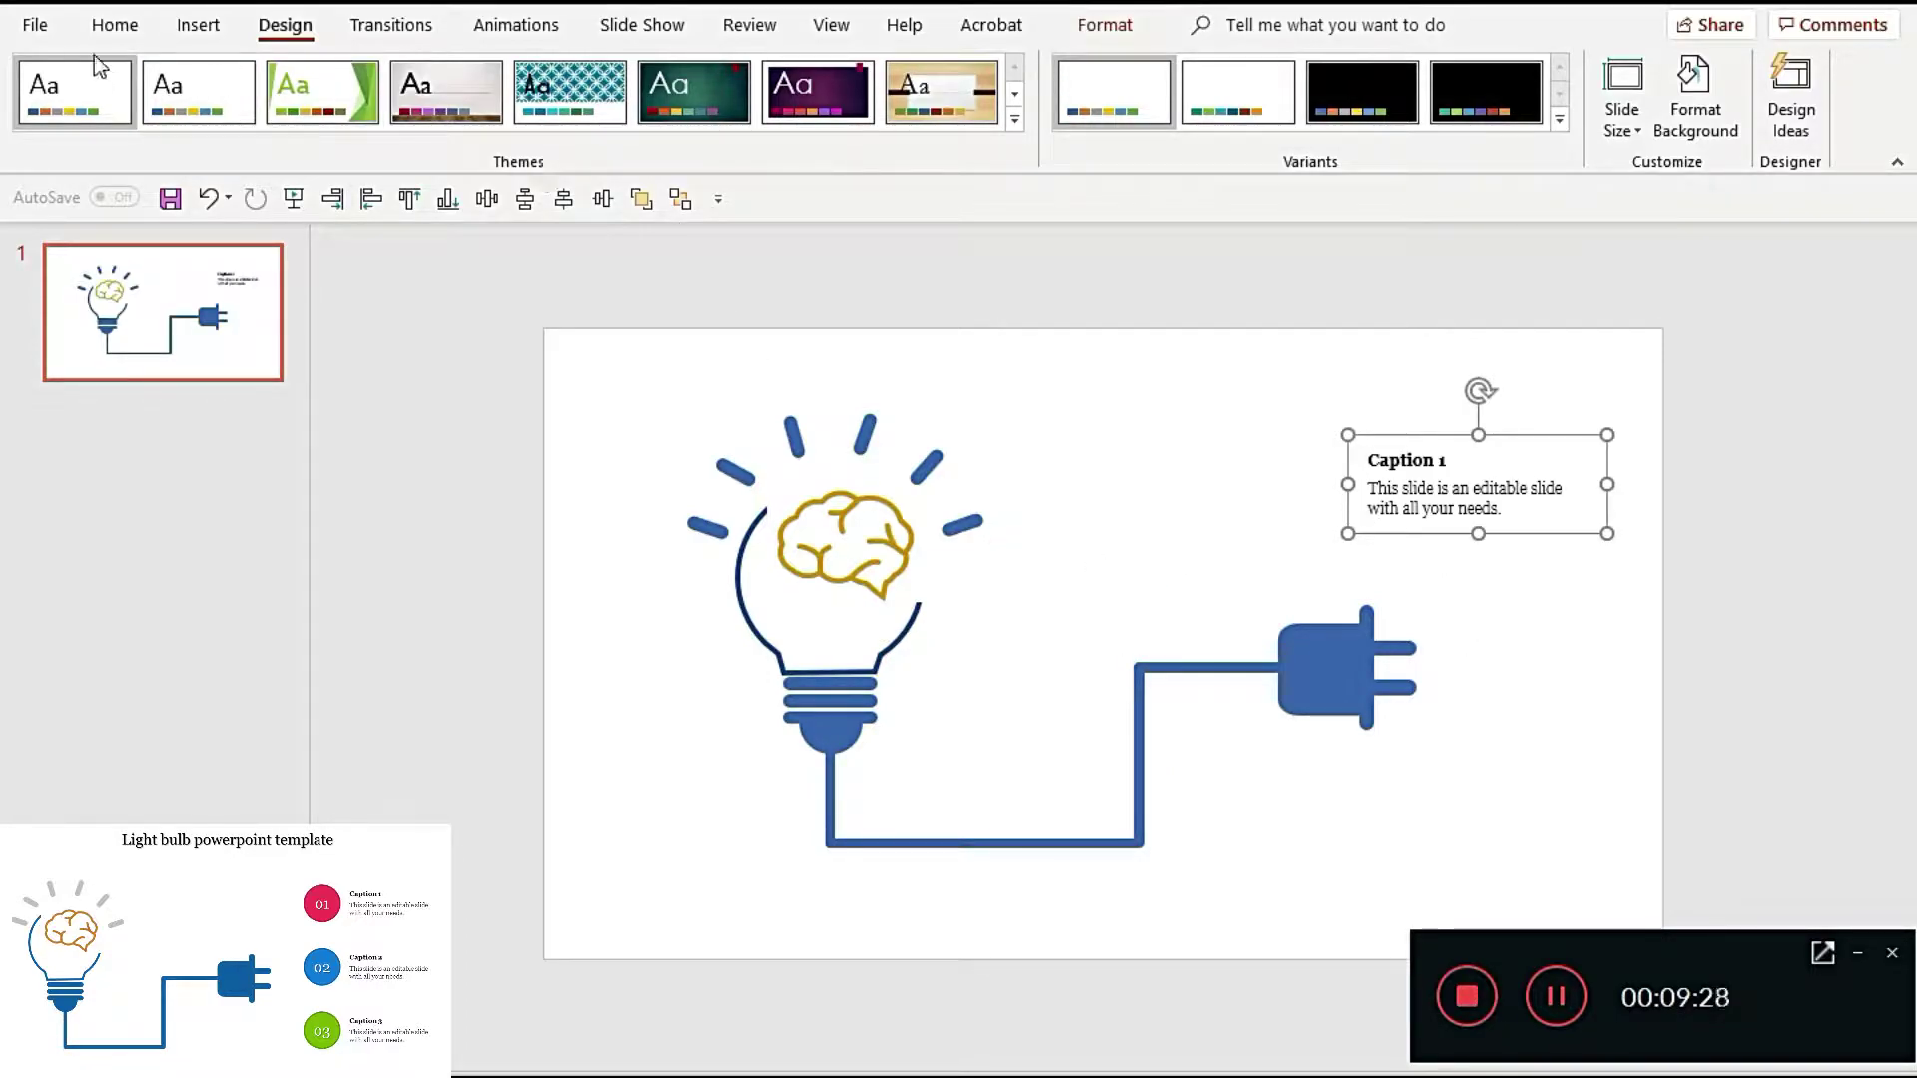
click(105, 25)
click(952, 93)
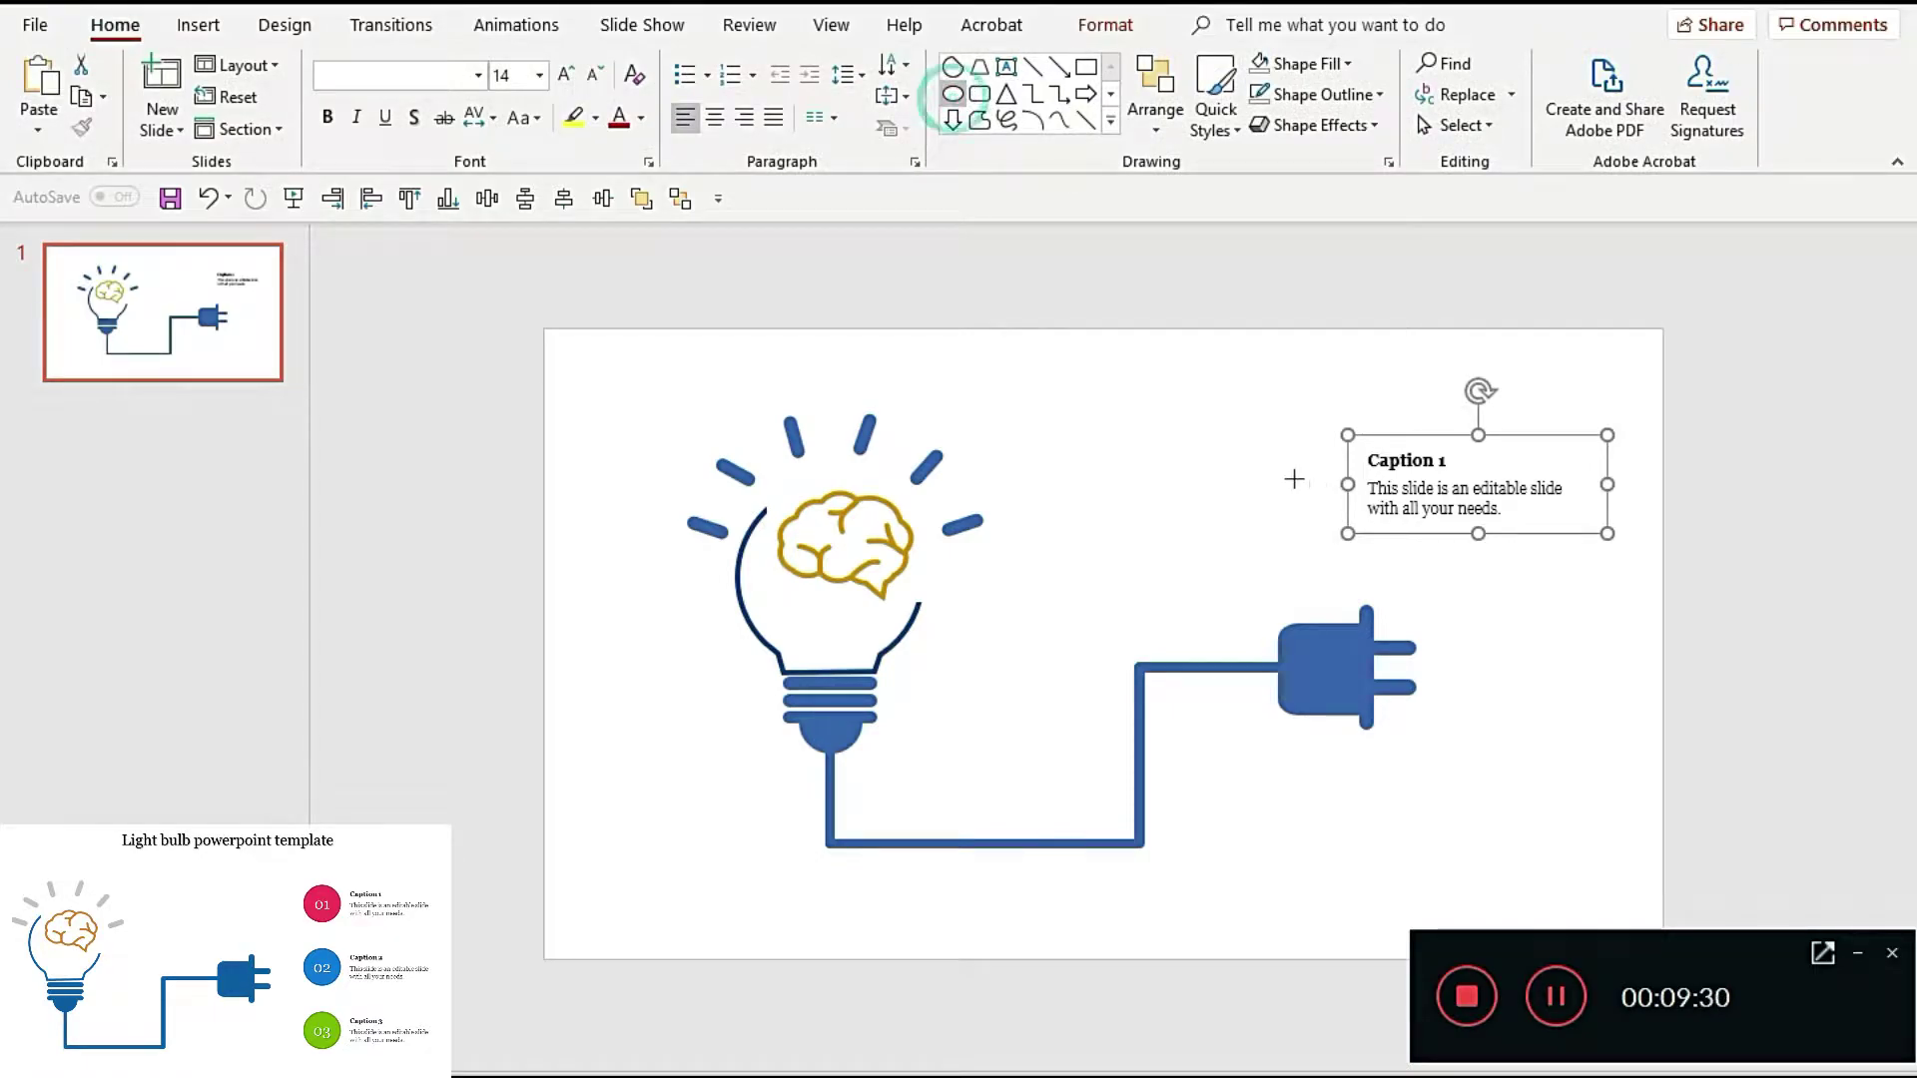
click(1173, 474)
drag(1258, 475, 1262, 471)
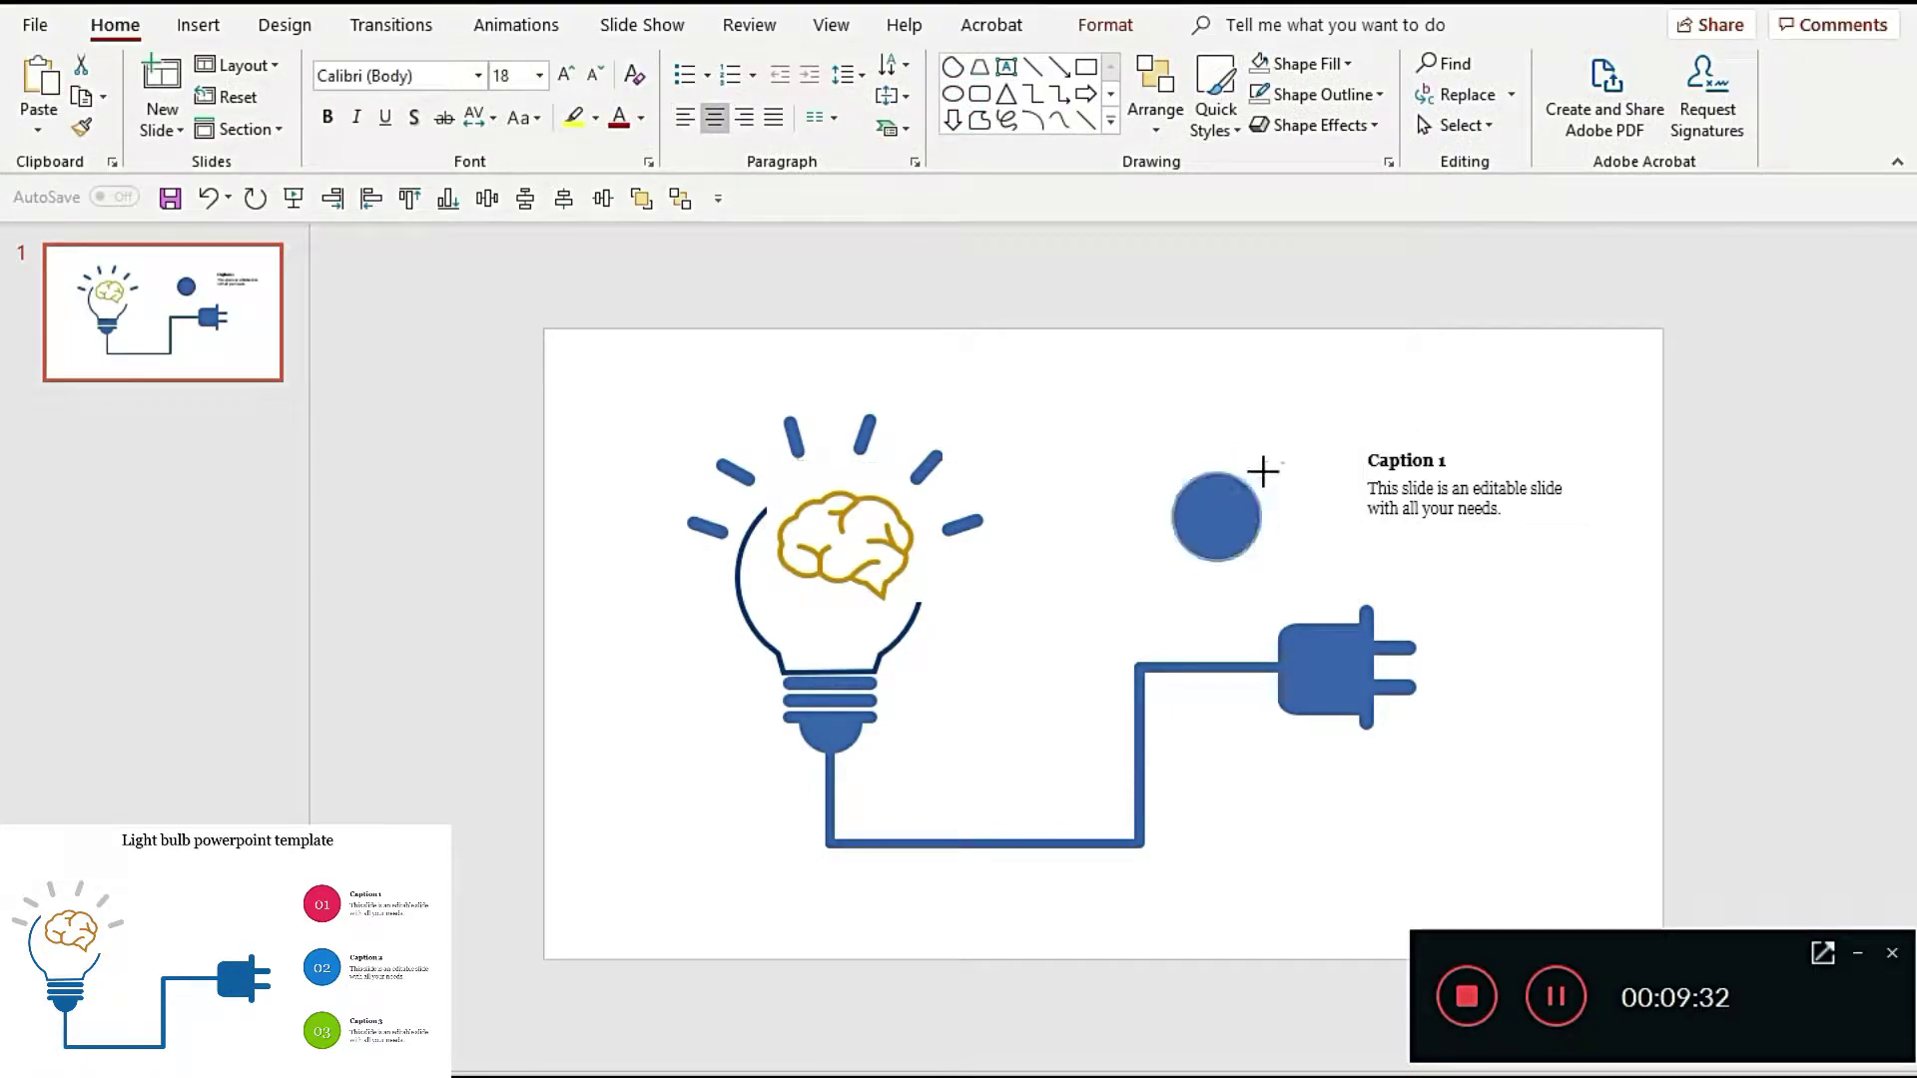
click(1323, 94)
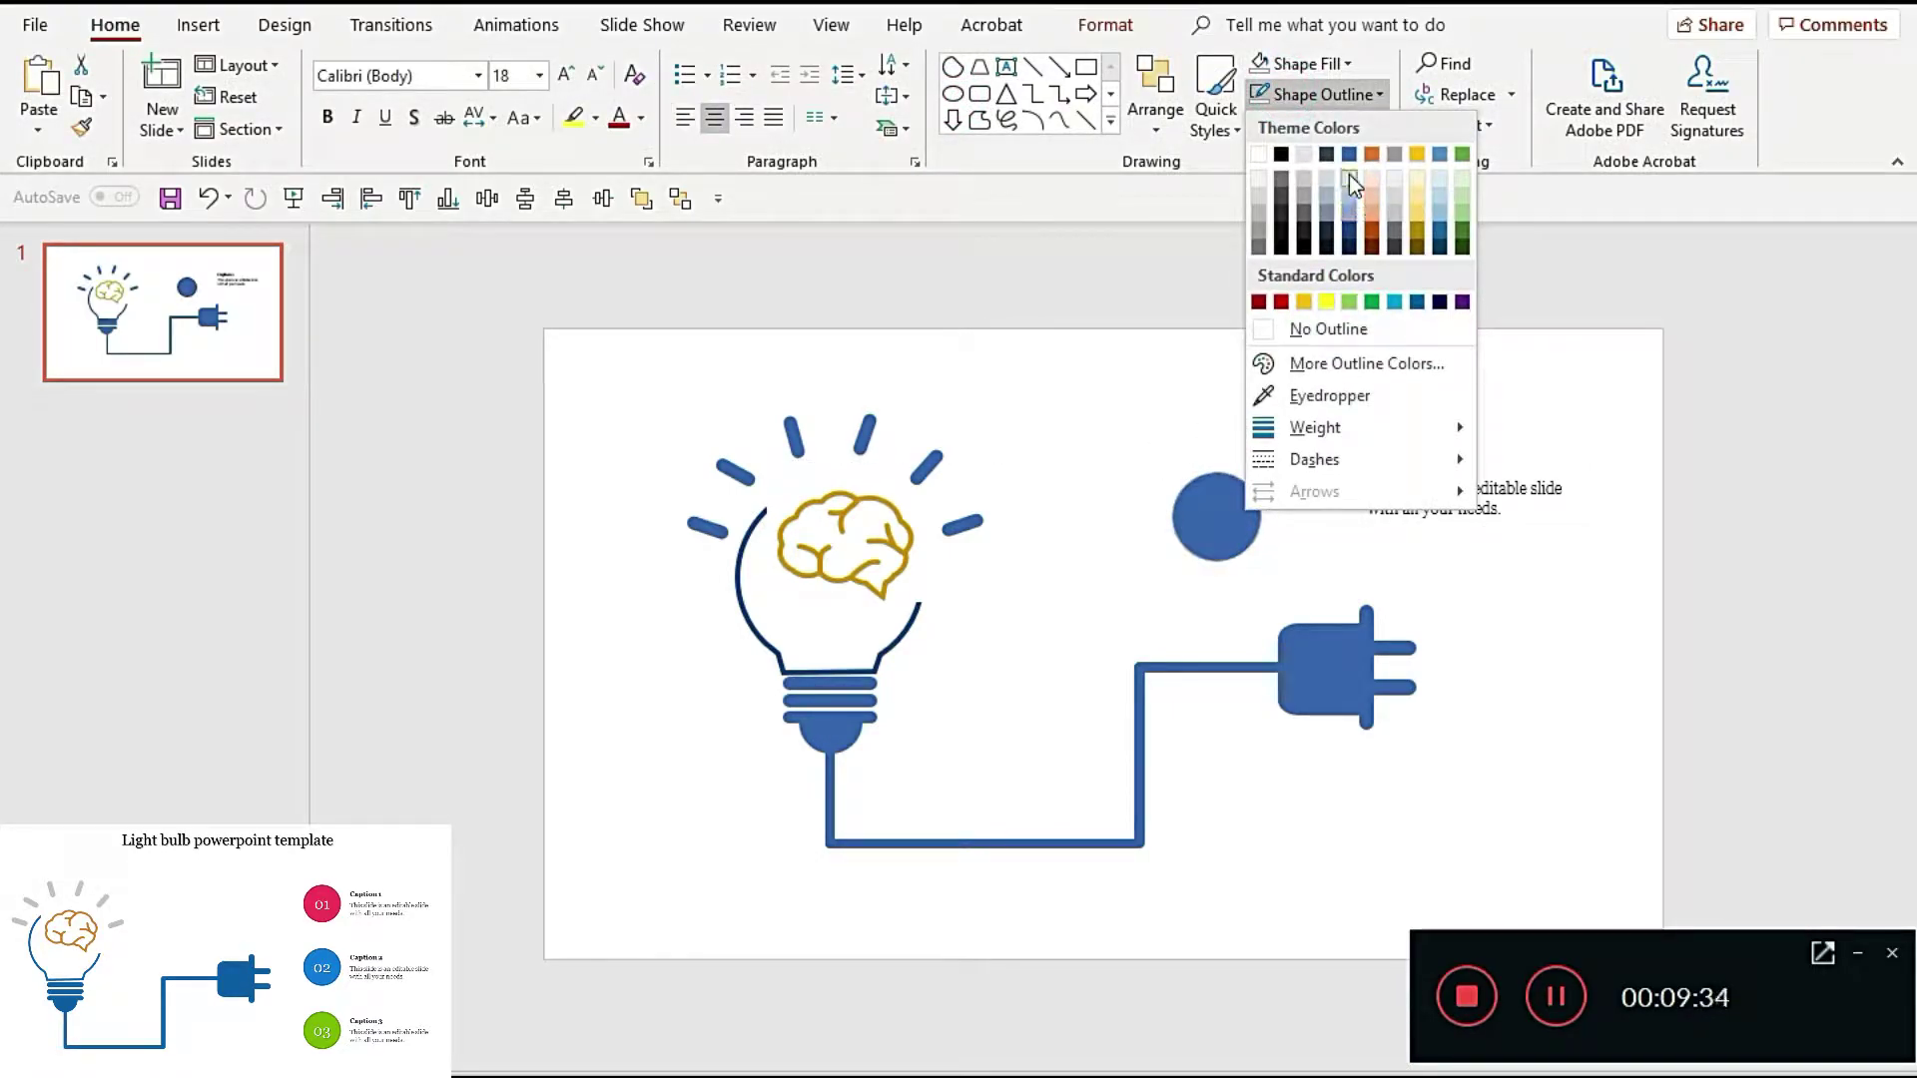
click(298, 28)
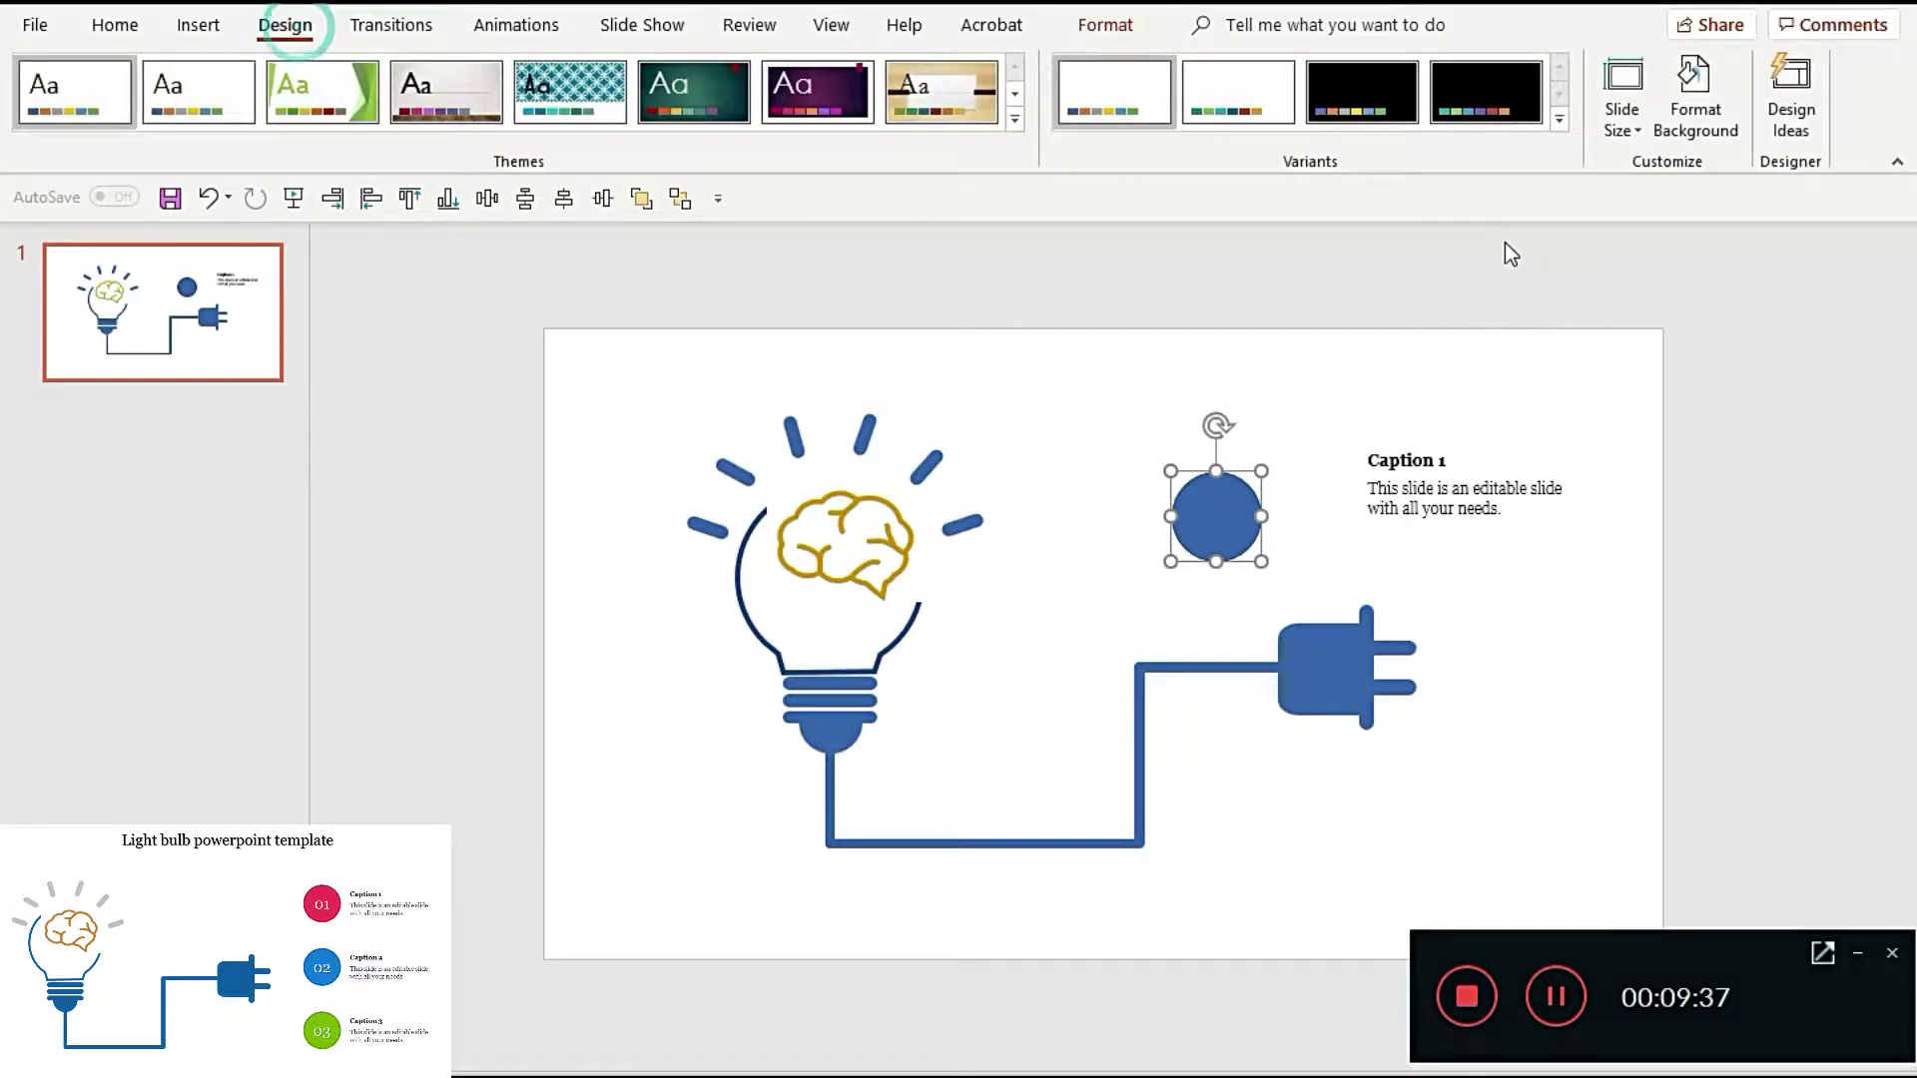
Step: Apply the crimson custom colour palette to the slide
click(1561, 117)
mouse_move(1303, 147)
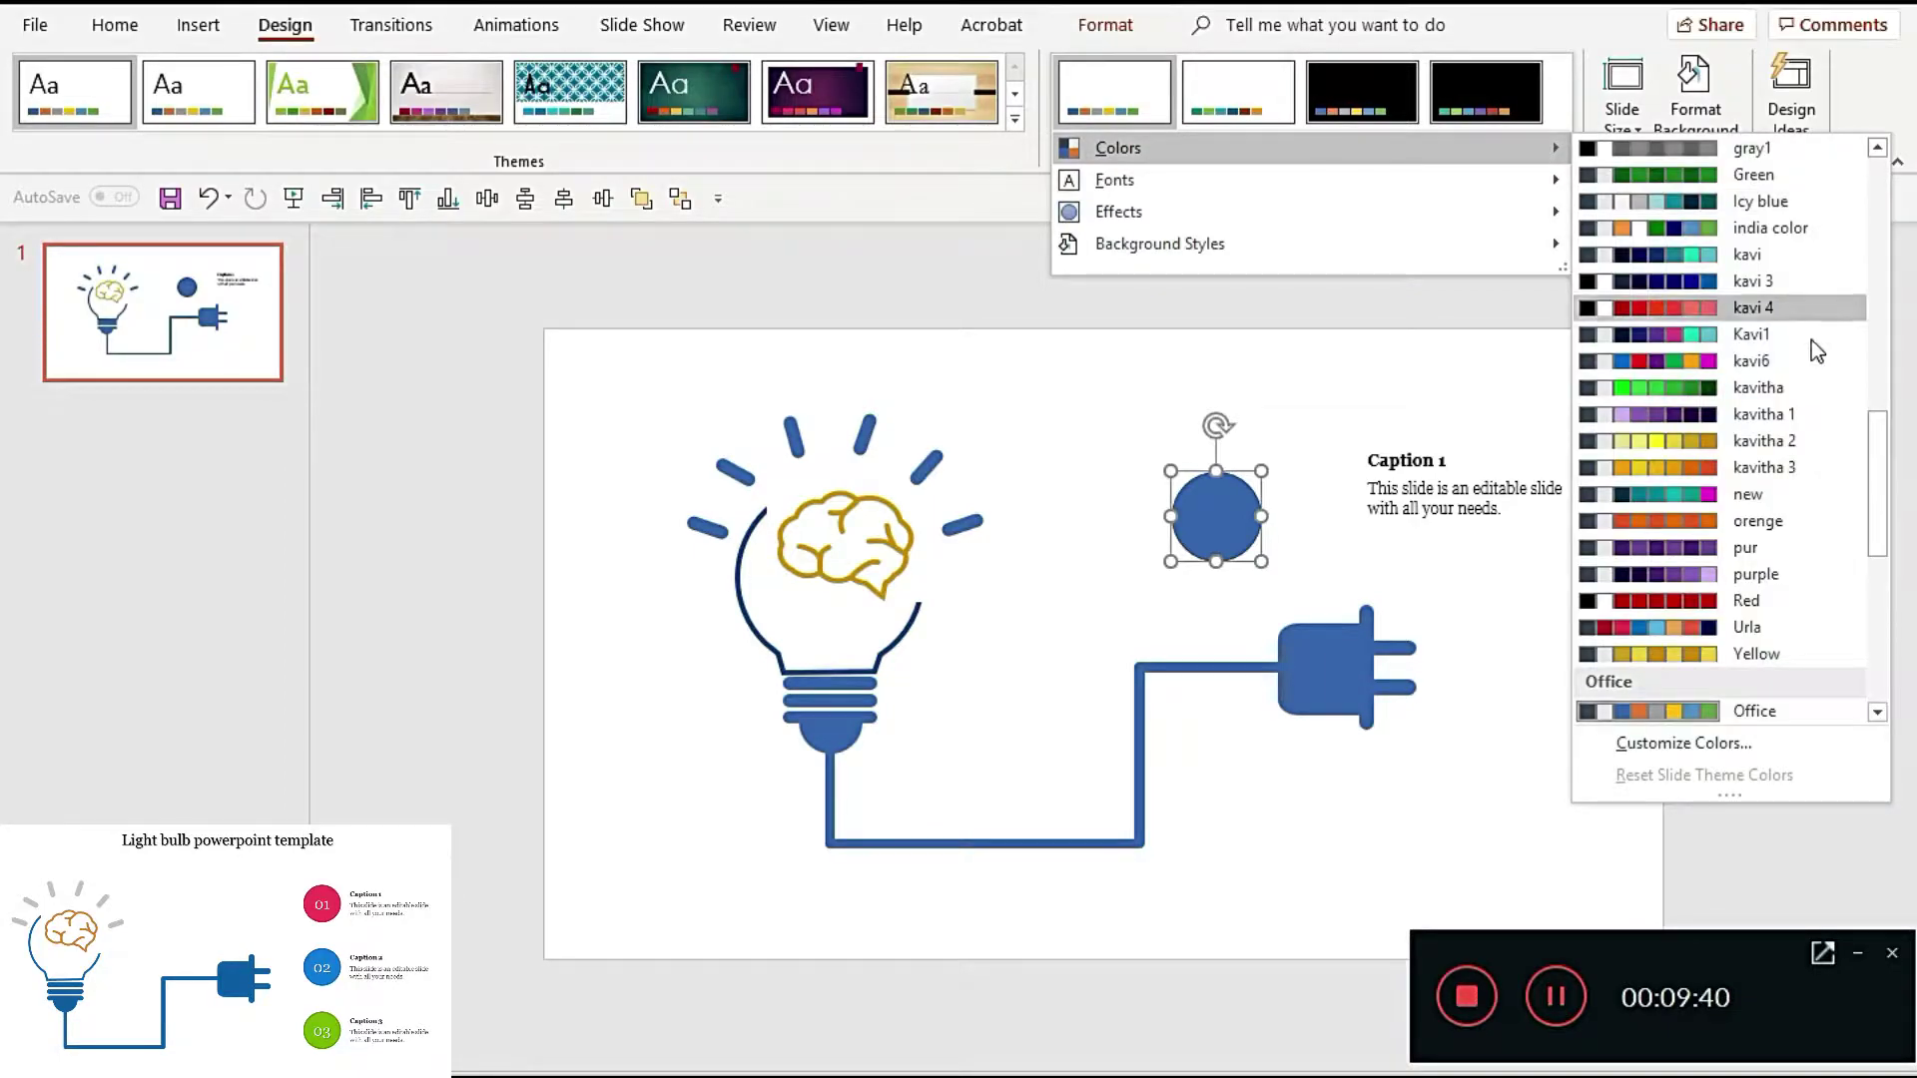
scroll(1788, 495, up, 4)
scroll(1788, 495, up, 1)
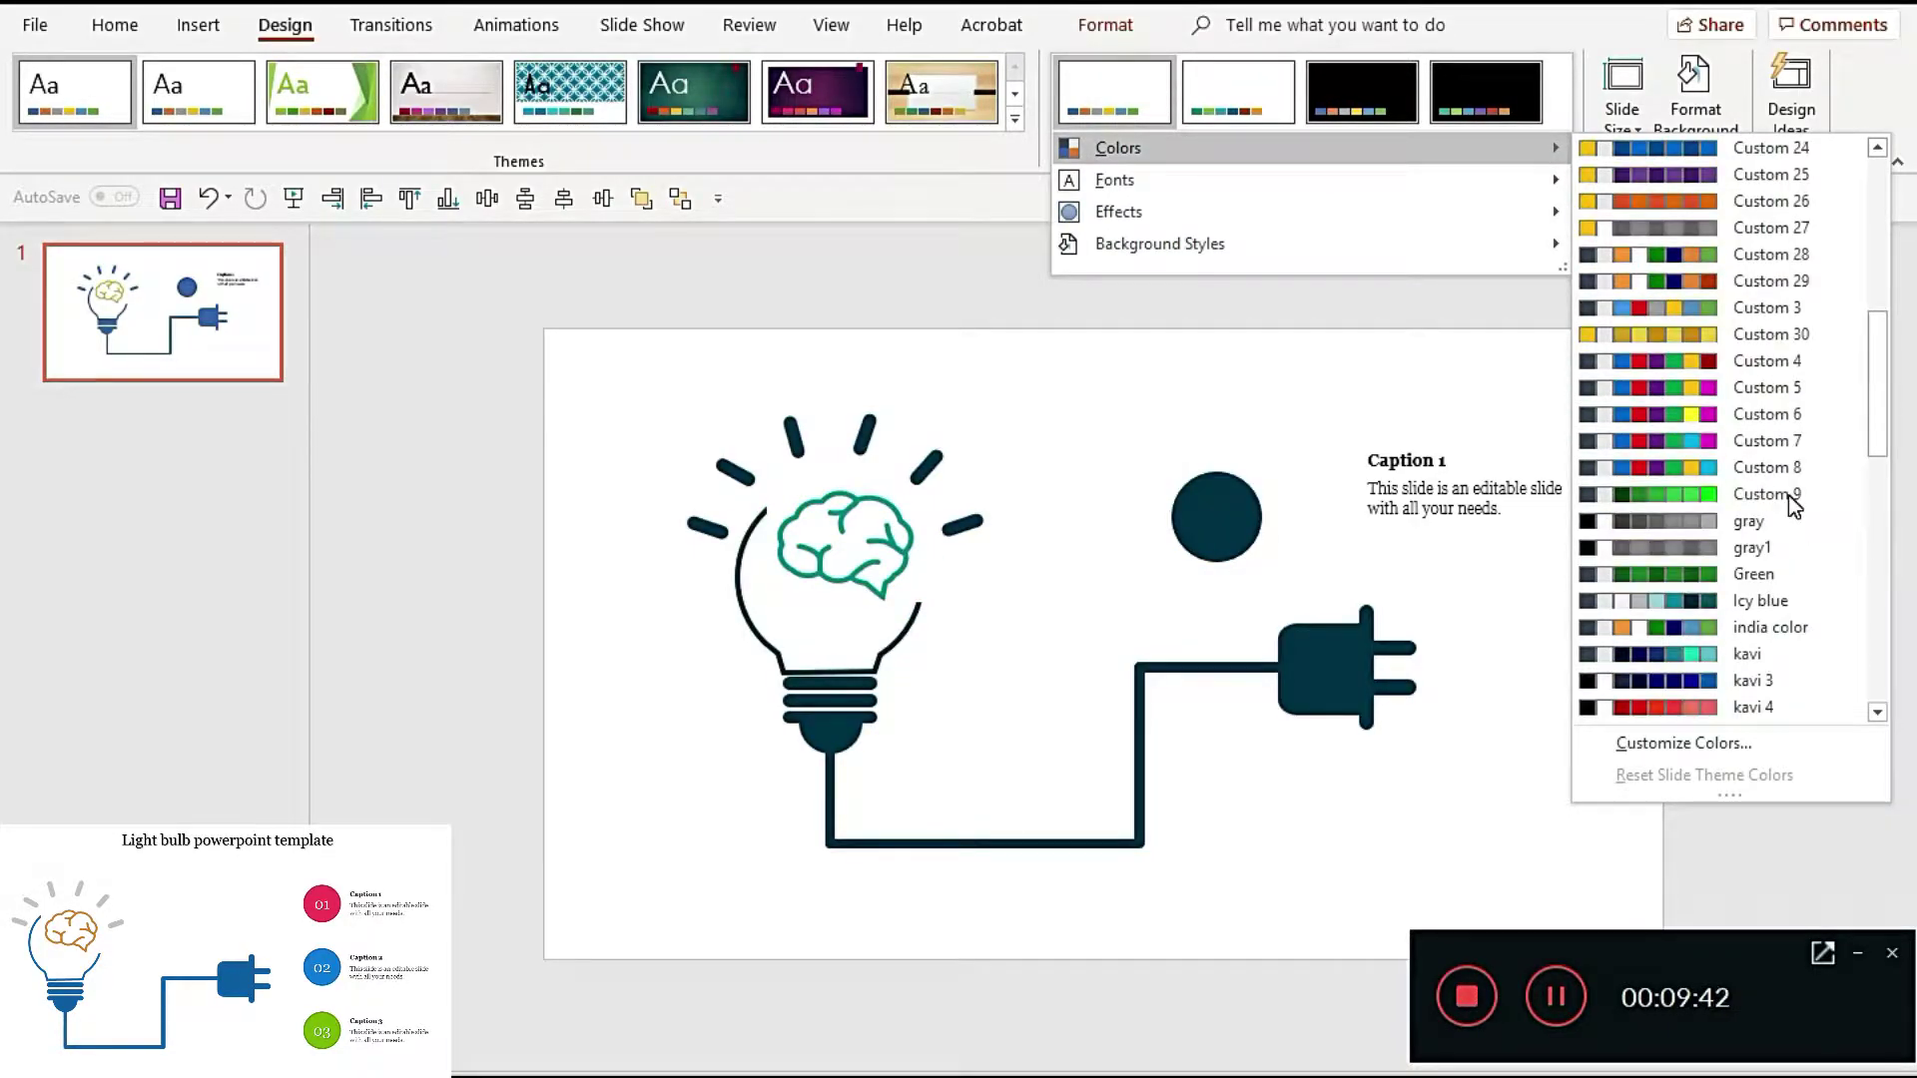
scroll(1788, 496, up, 2)
click(1691, 229)
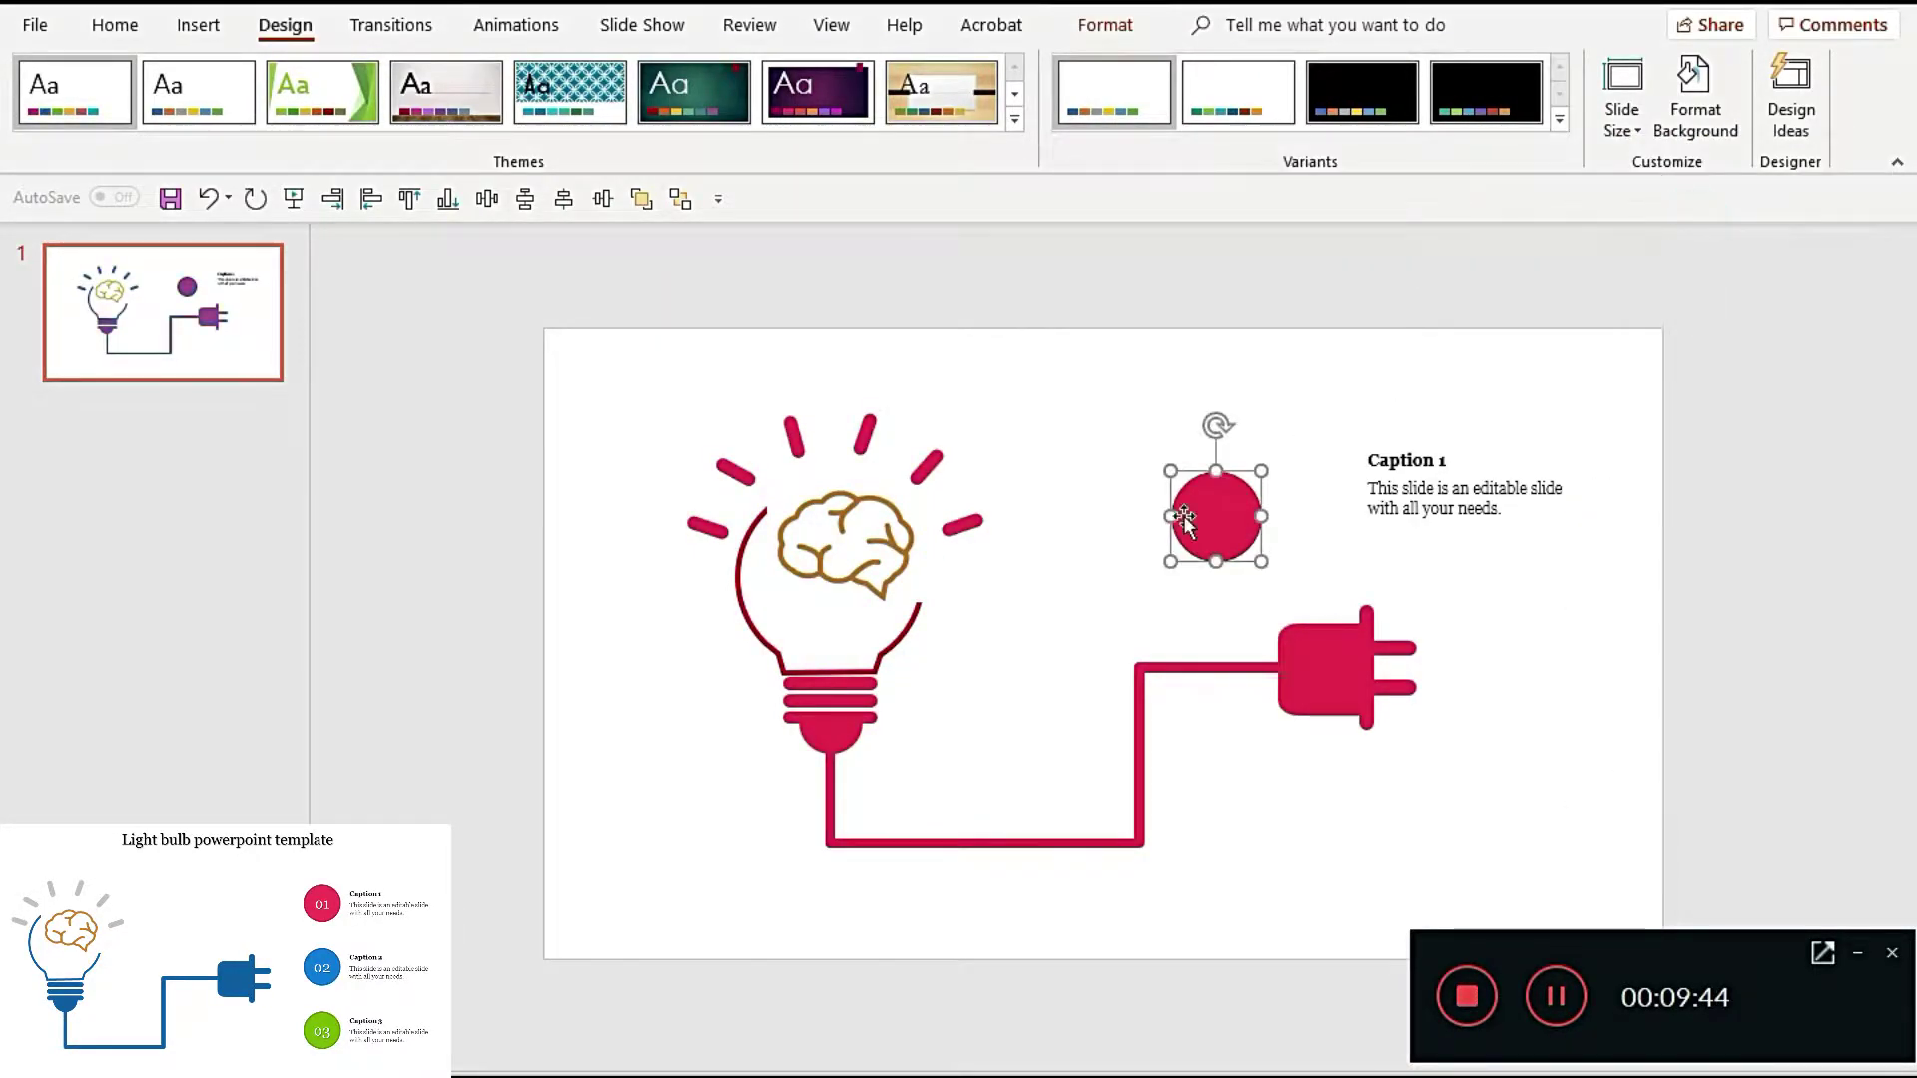
Step: Give the red circle a darker outline and draw a small text box above it
click(1072, 590)
click(1215, 521)
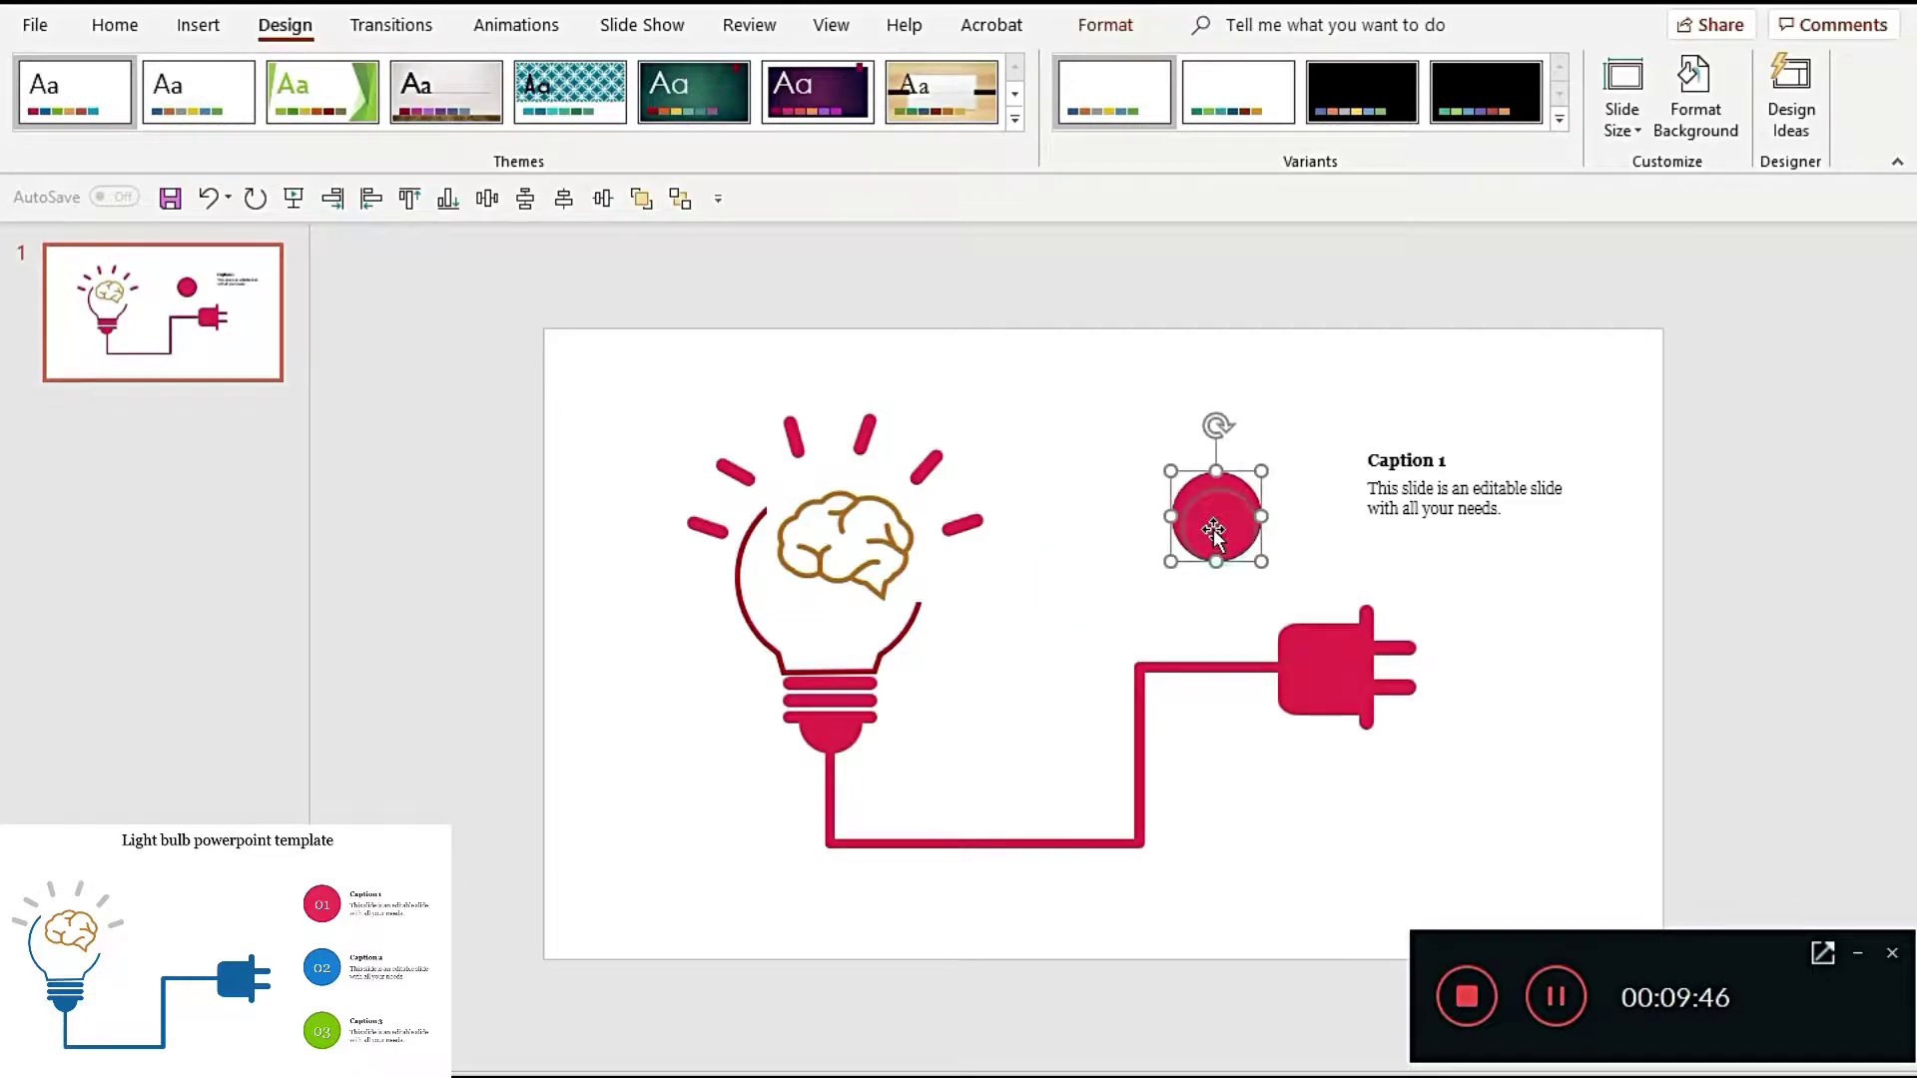
mouse_move(586, 372)
mouse_down()
mouse_move(1305, 898)
mouse_move(1452, 889)
mouse_up()
click(1038, 647)
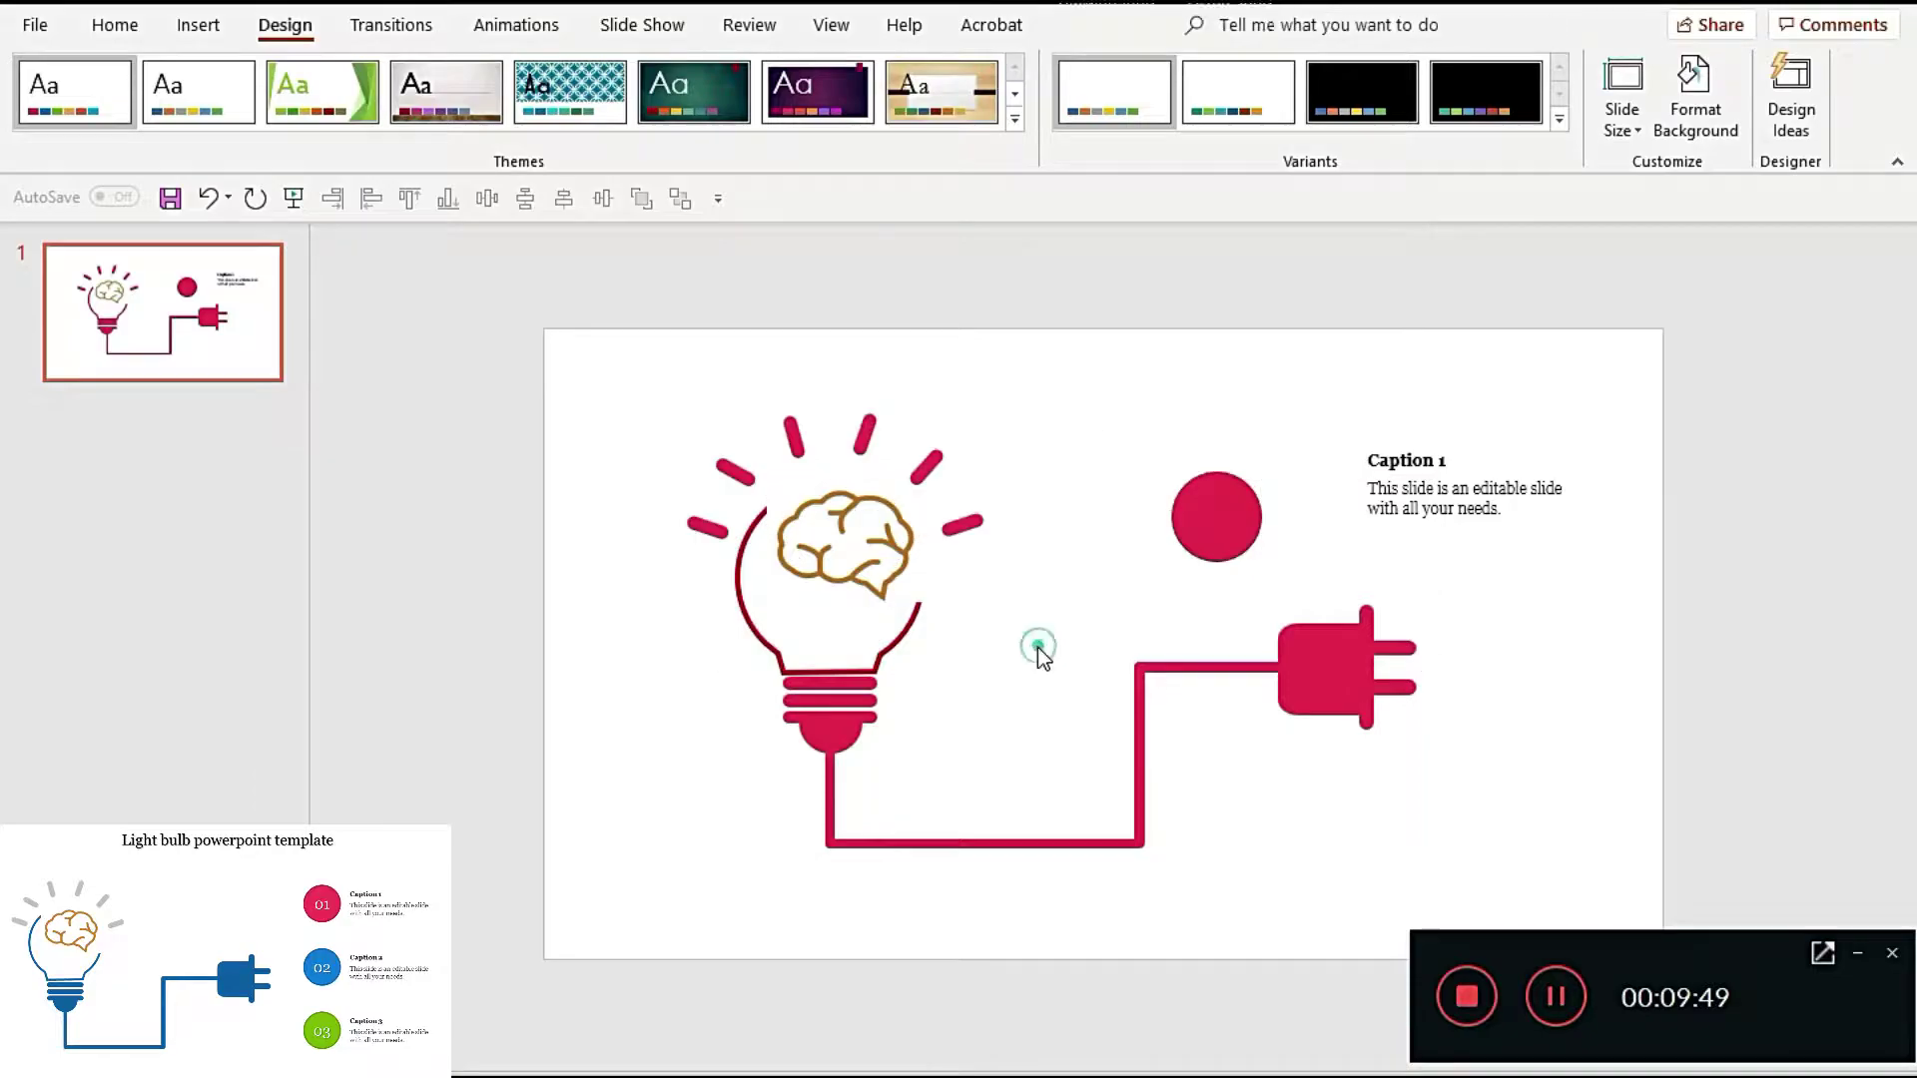
click(1226, 524)
click(115, 25)
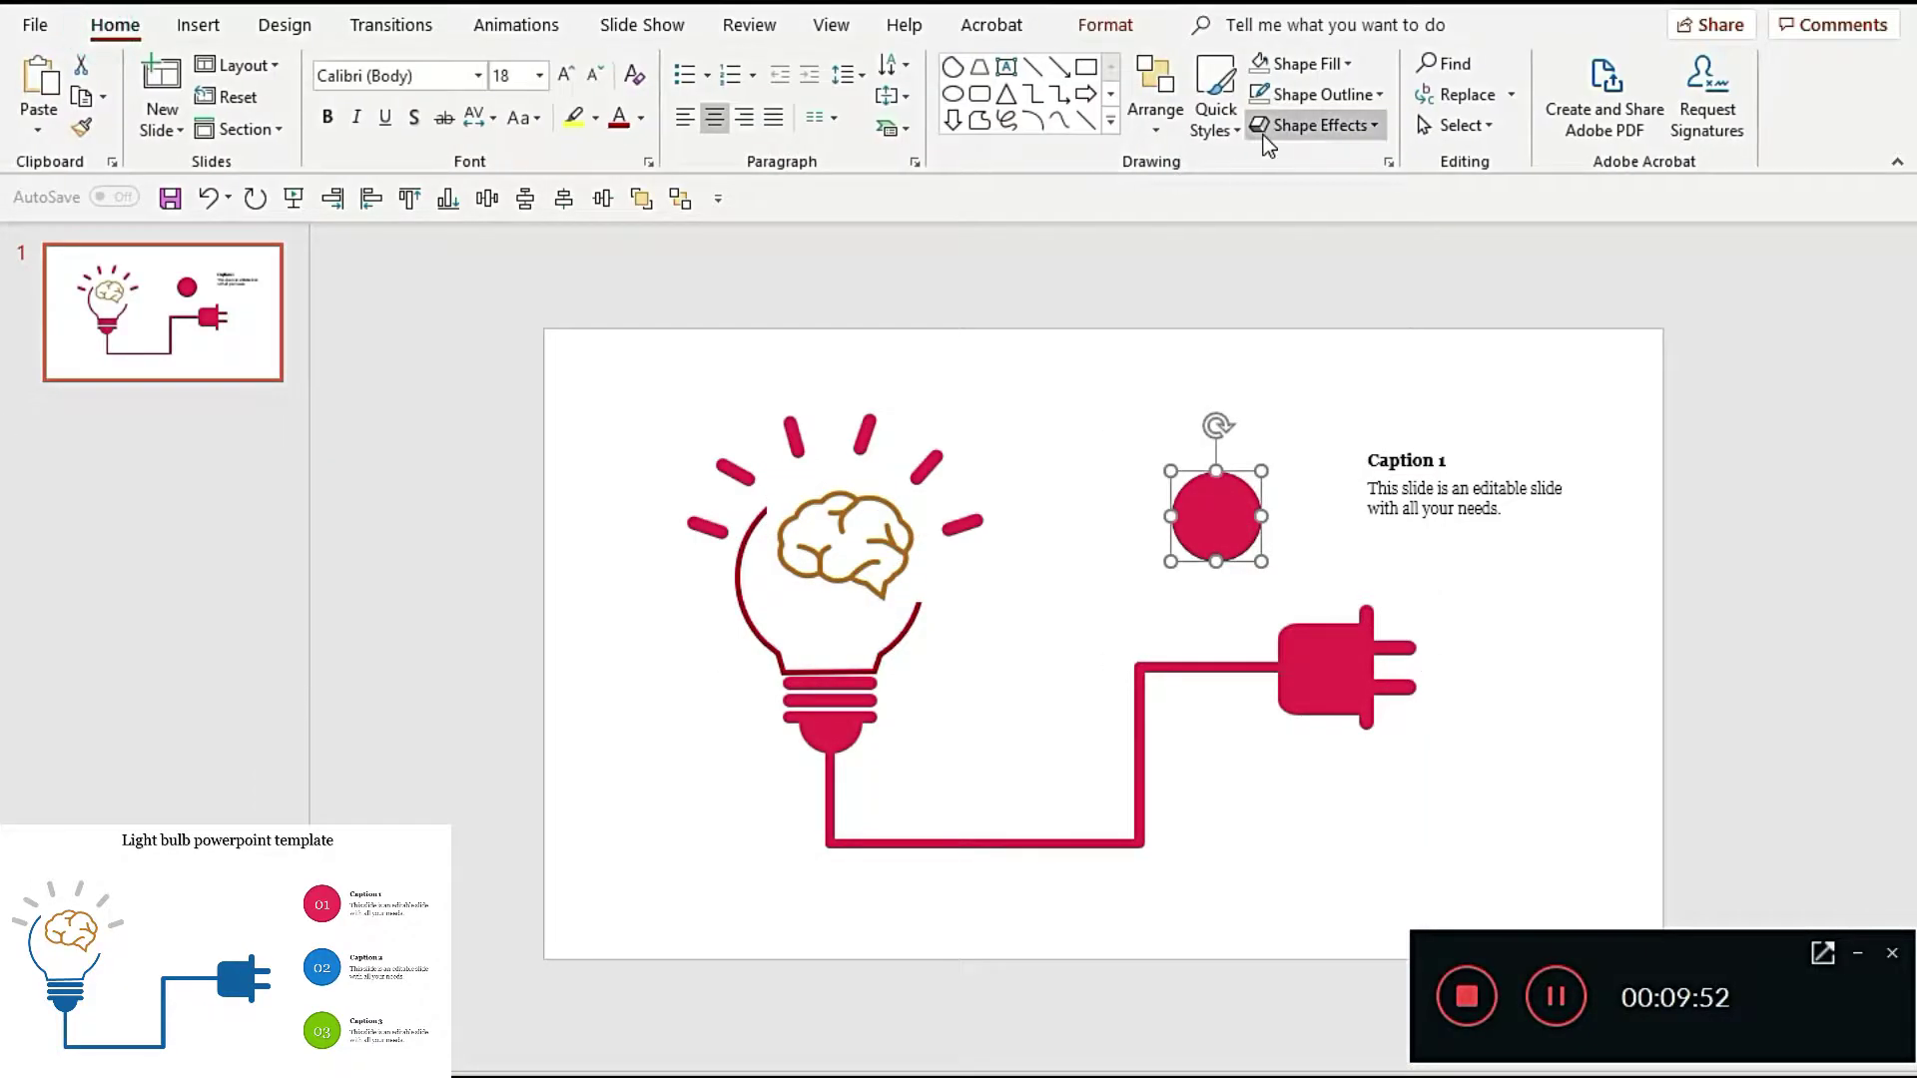
click(1313, 95)
mouse_move(1315, 429)
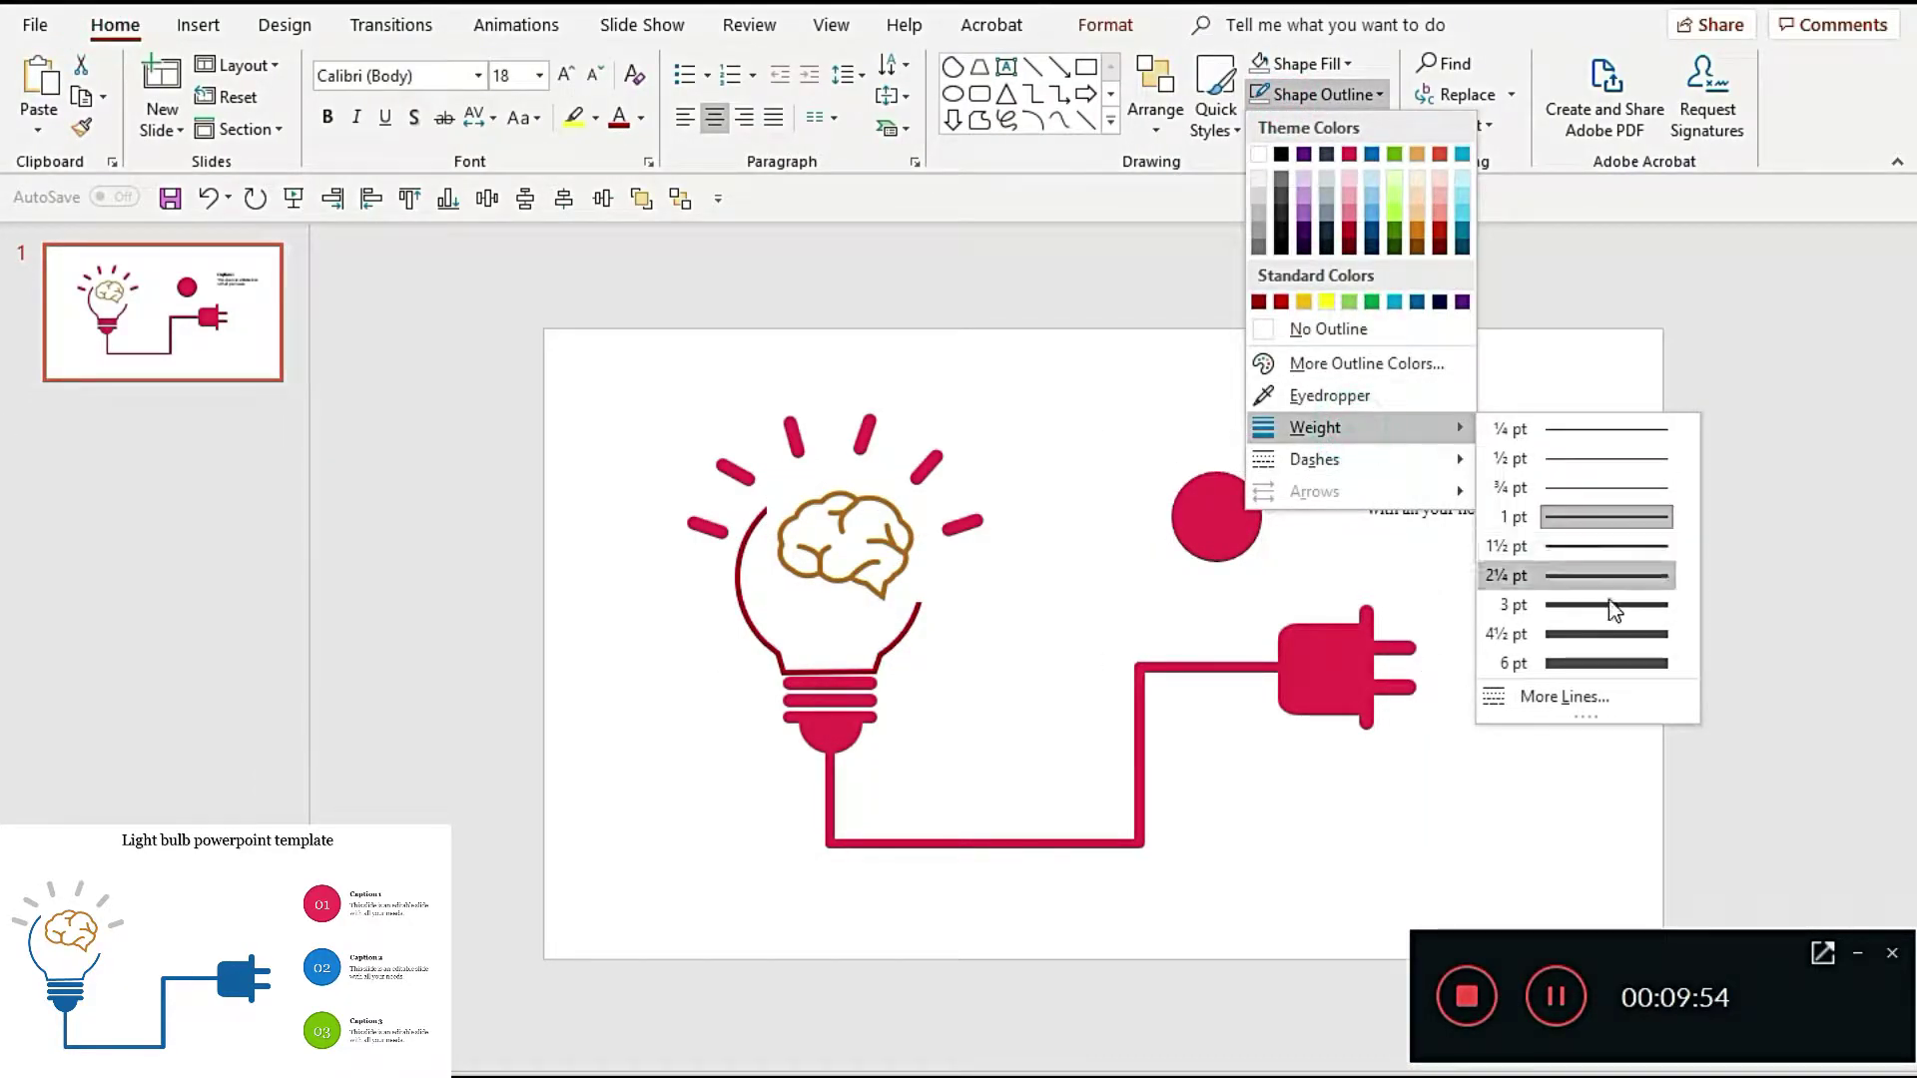
click(1106, 583)
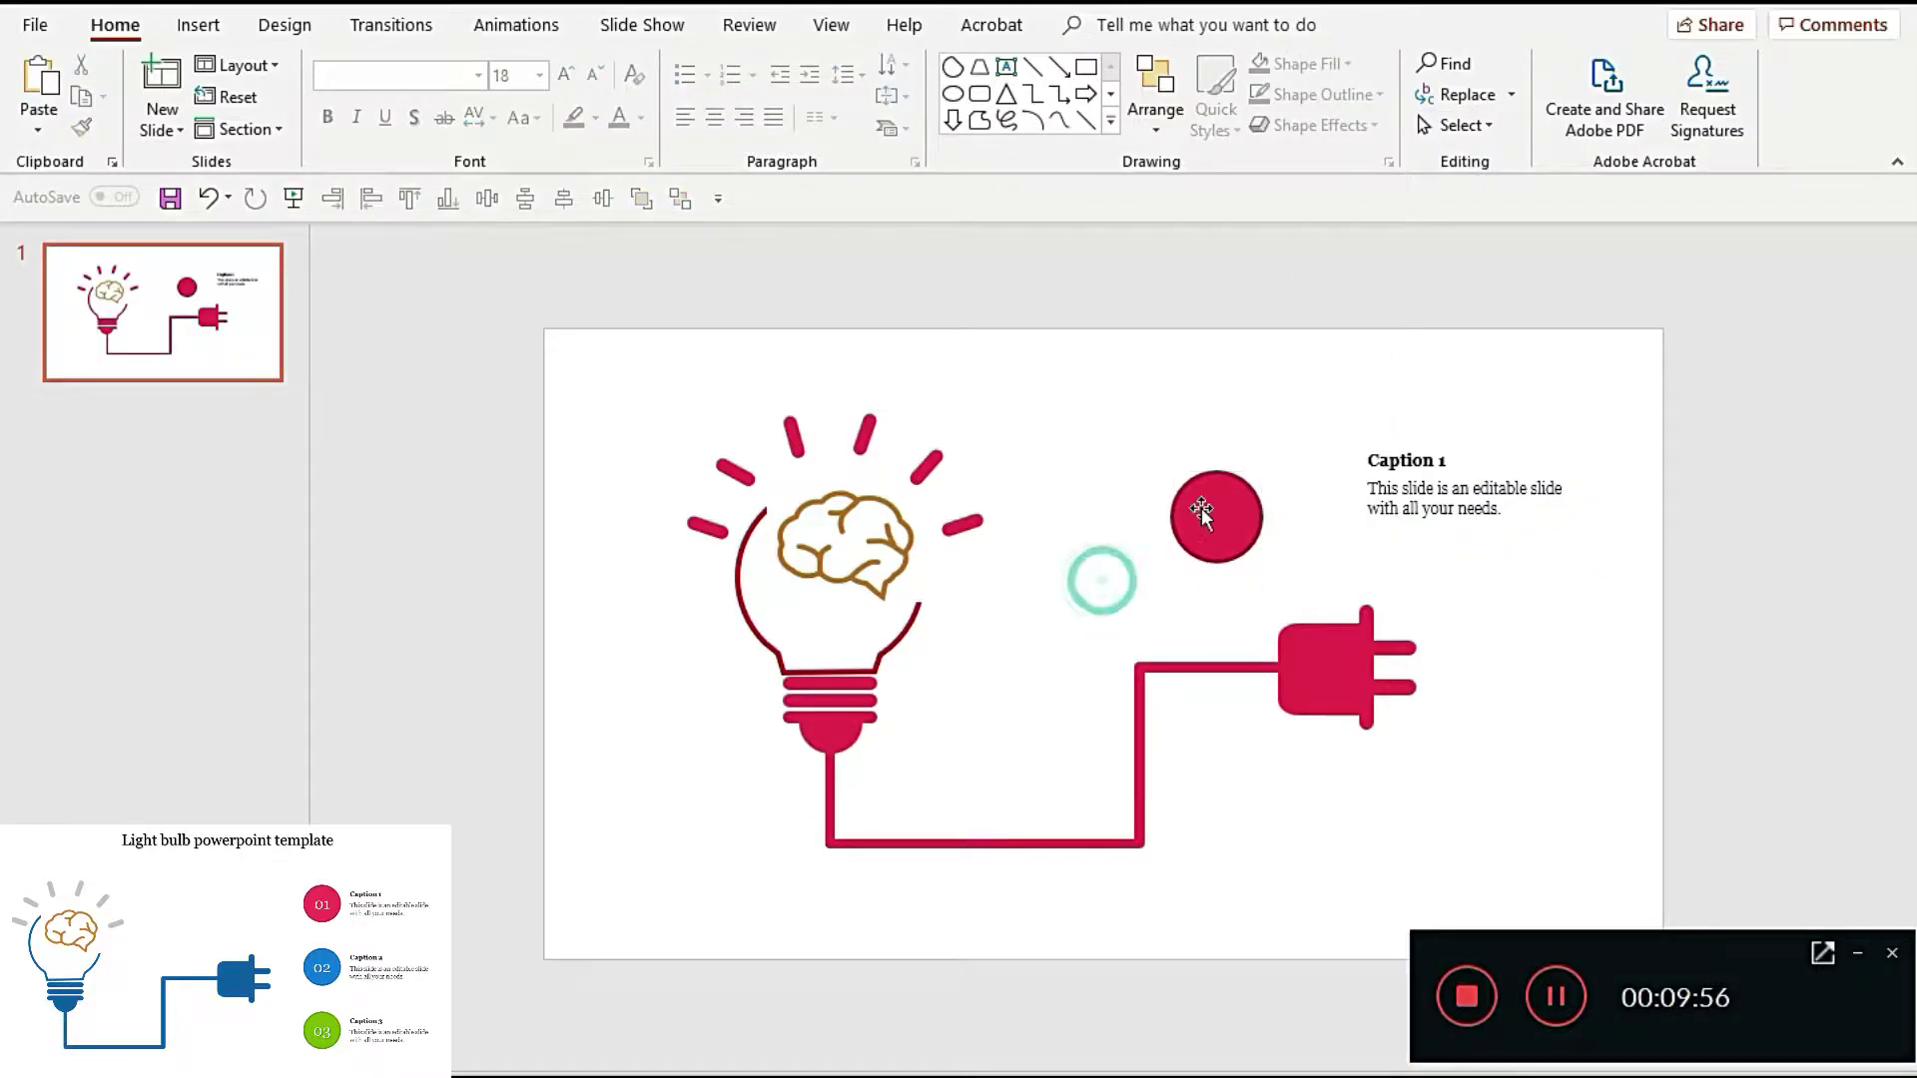
click(1006, 66)
drag(1102, 414, 1195, 460)
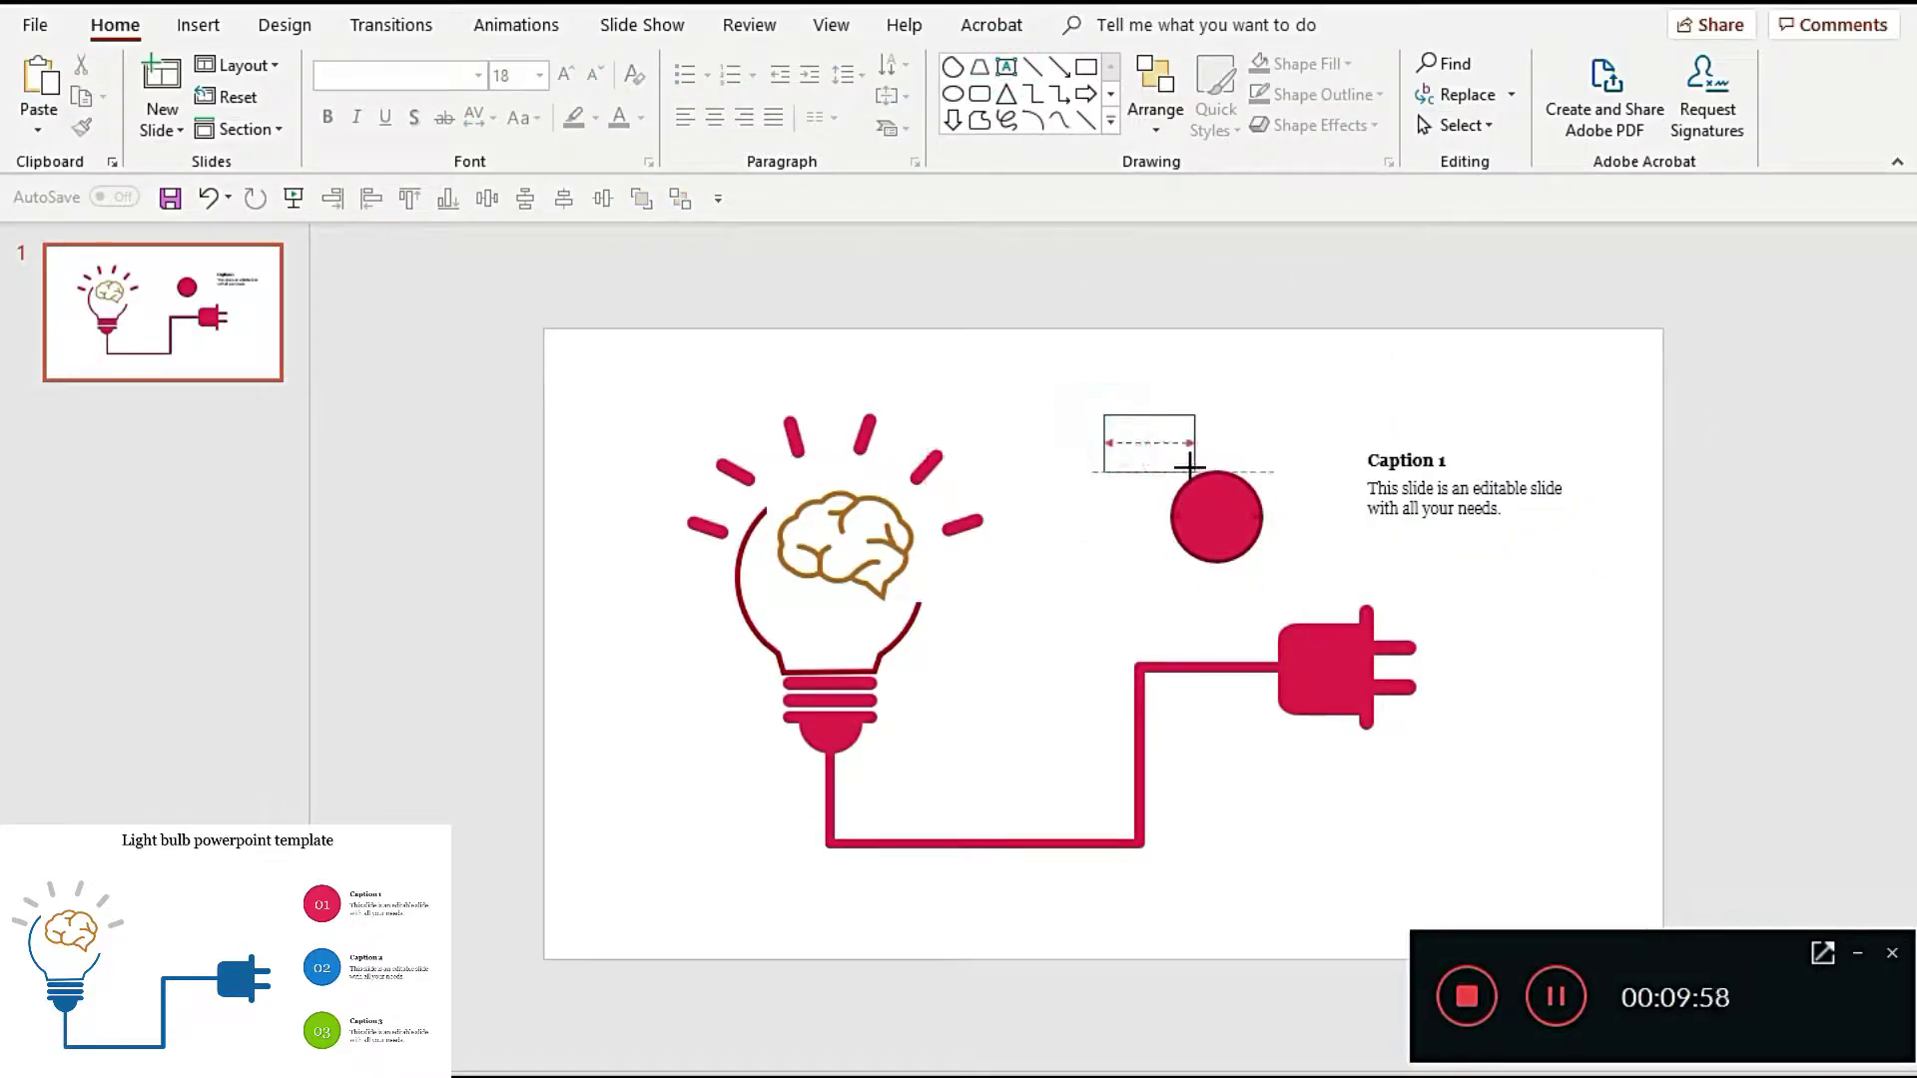
Step: Enter 01 centred in the text box and set its font to Georgia
text(01)
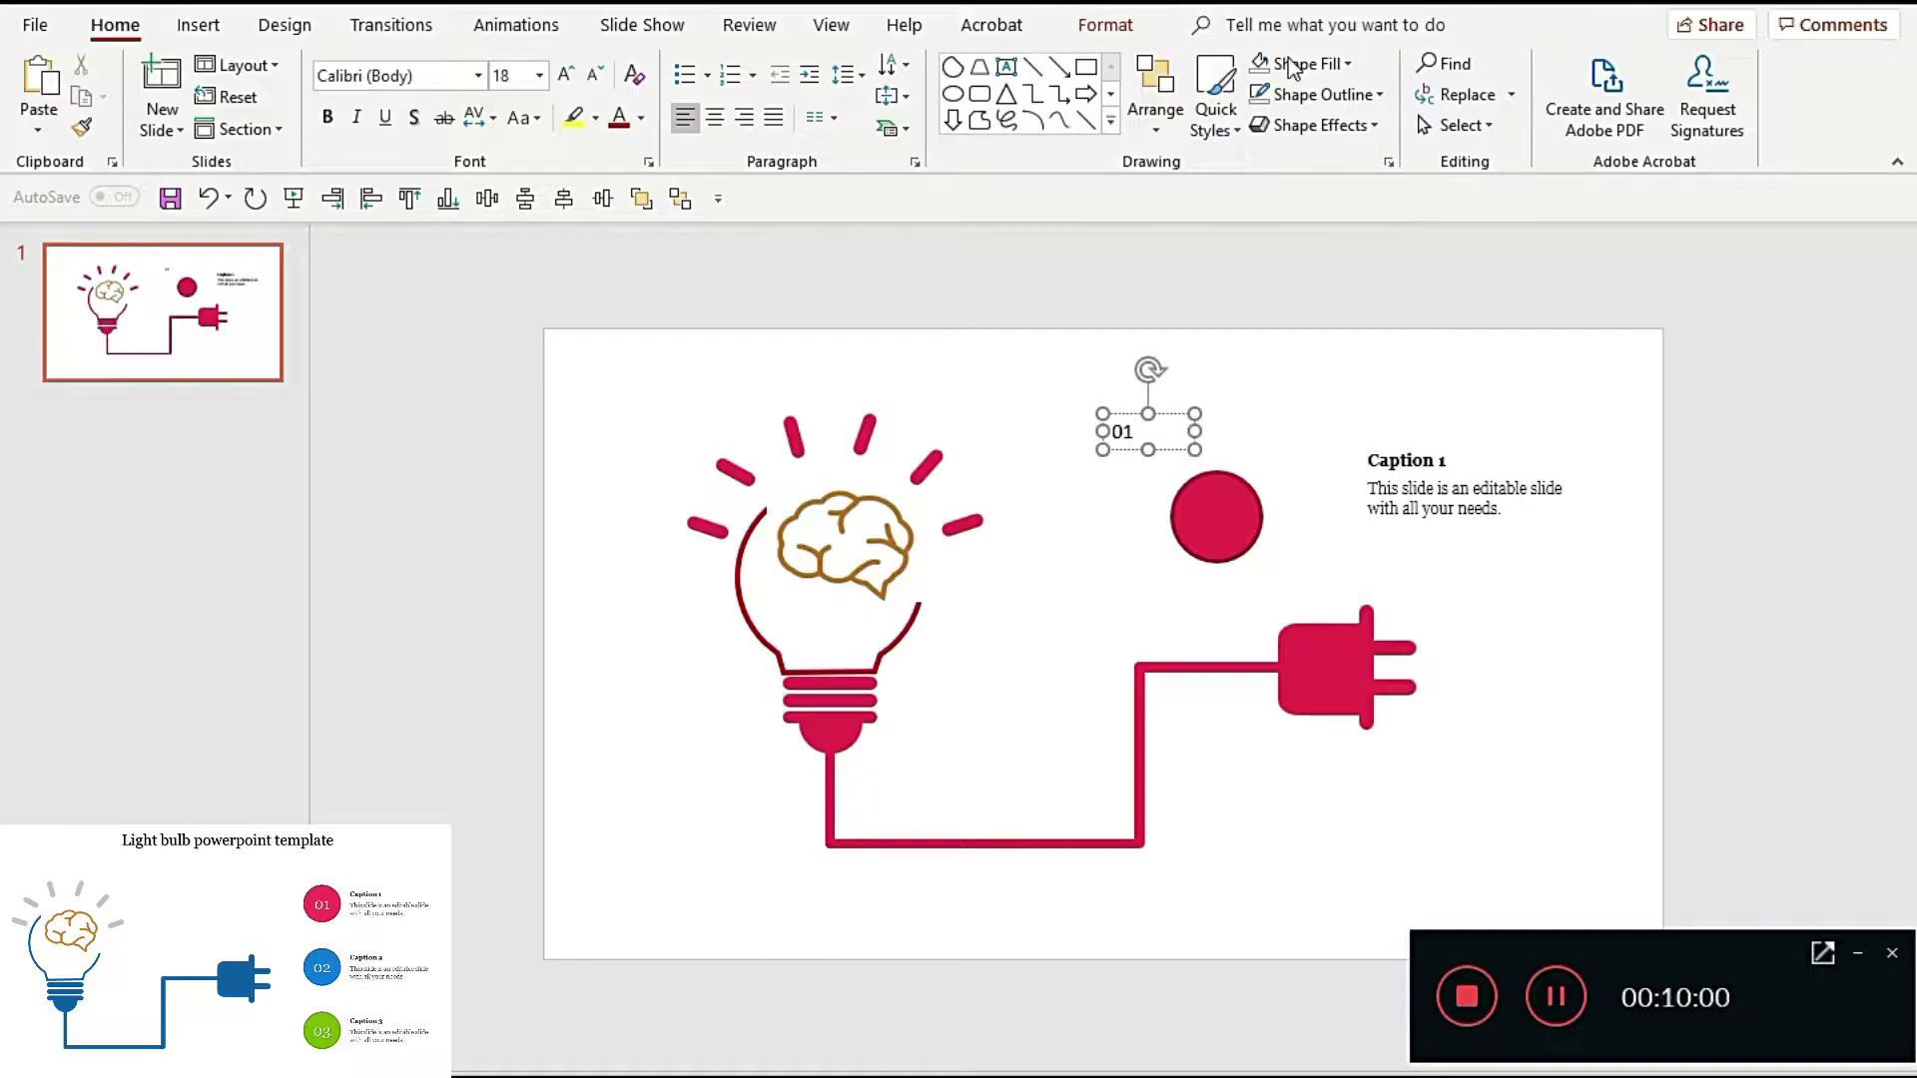
click(717, 117)
click(400, 76)
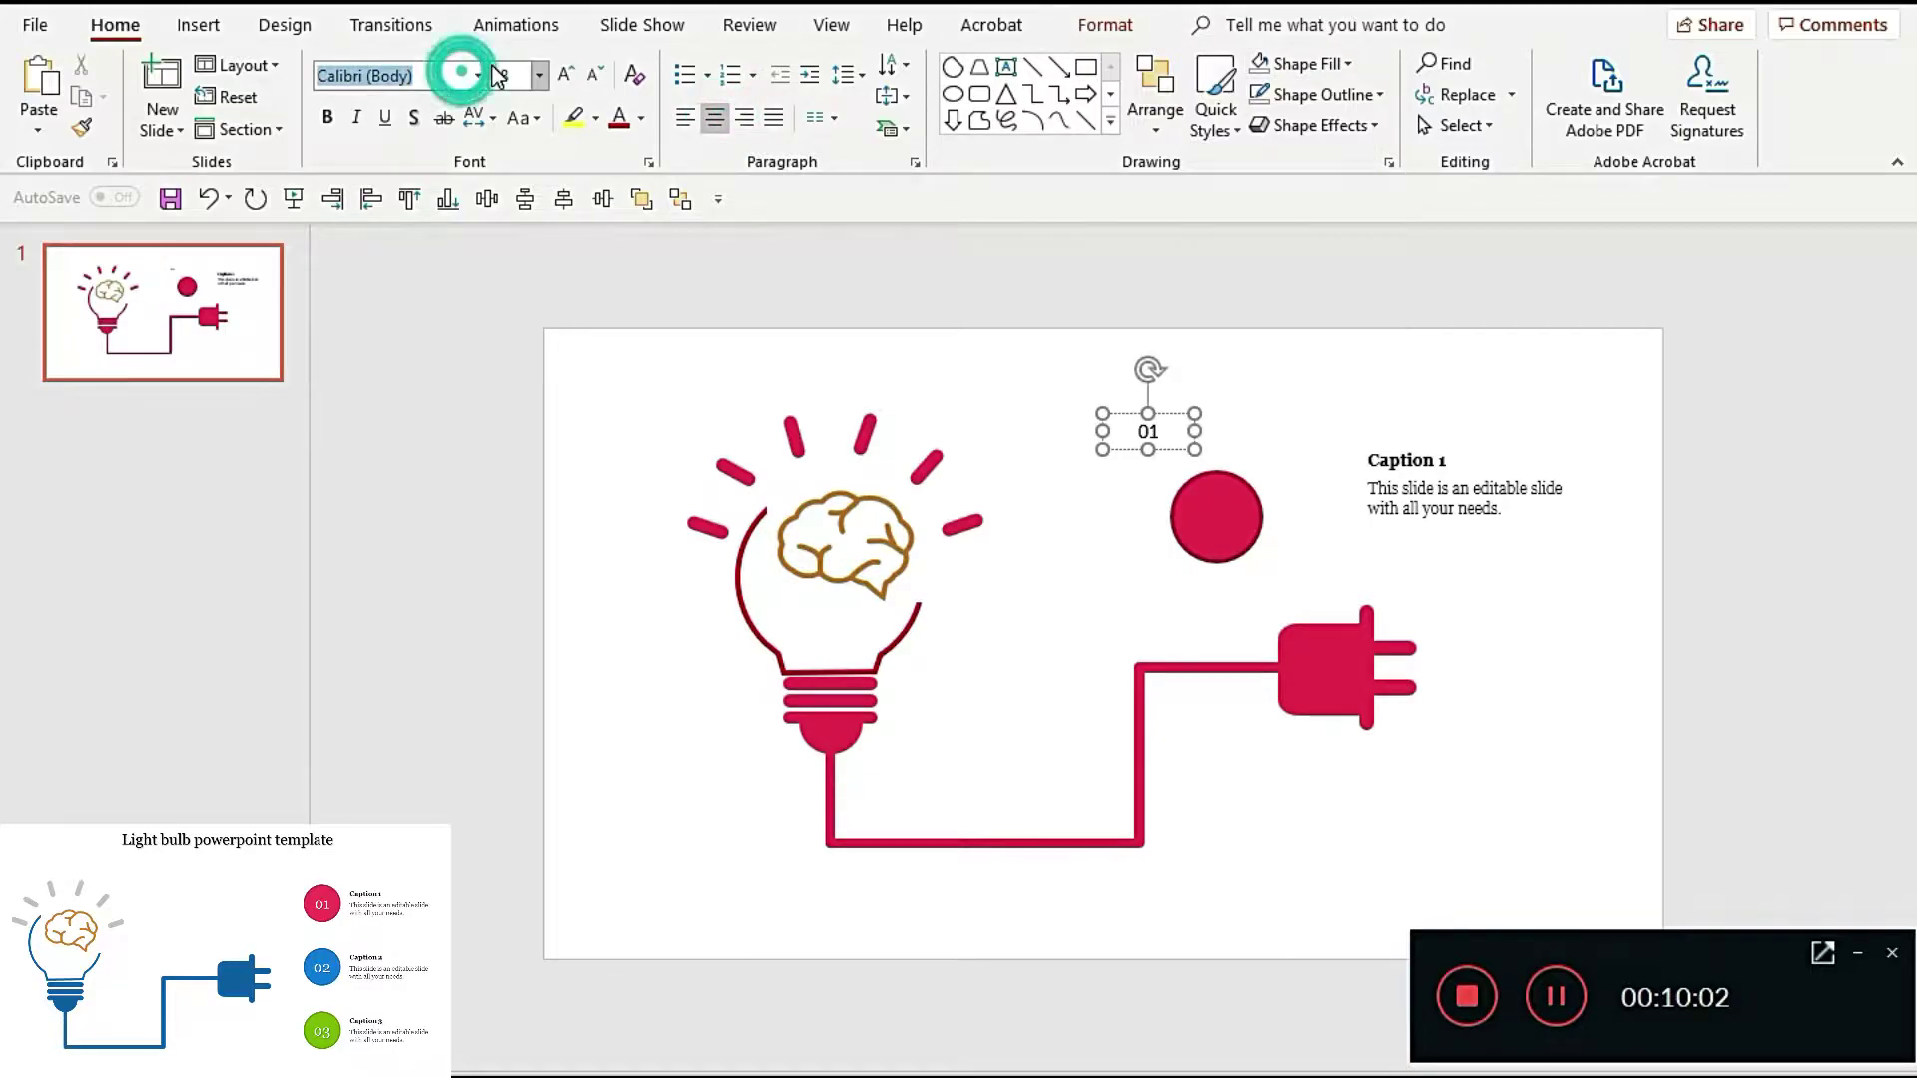
text(Georgia)
key(Return)
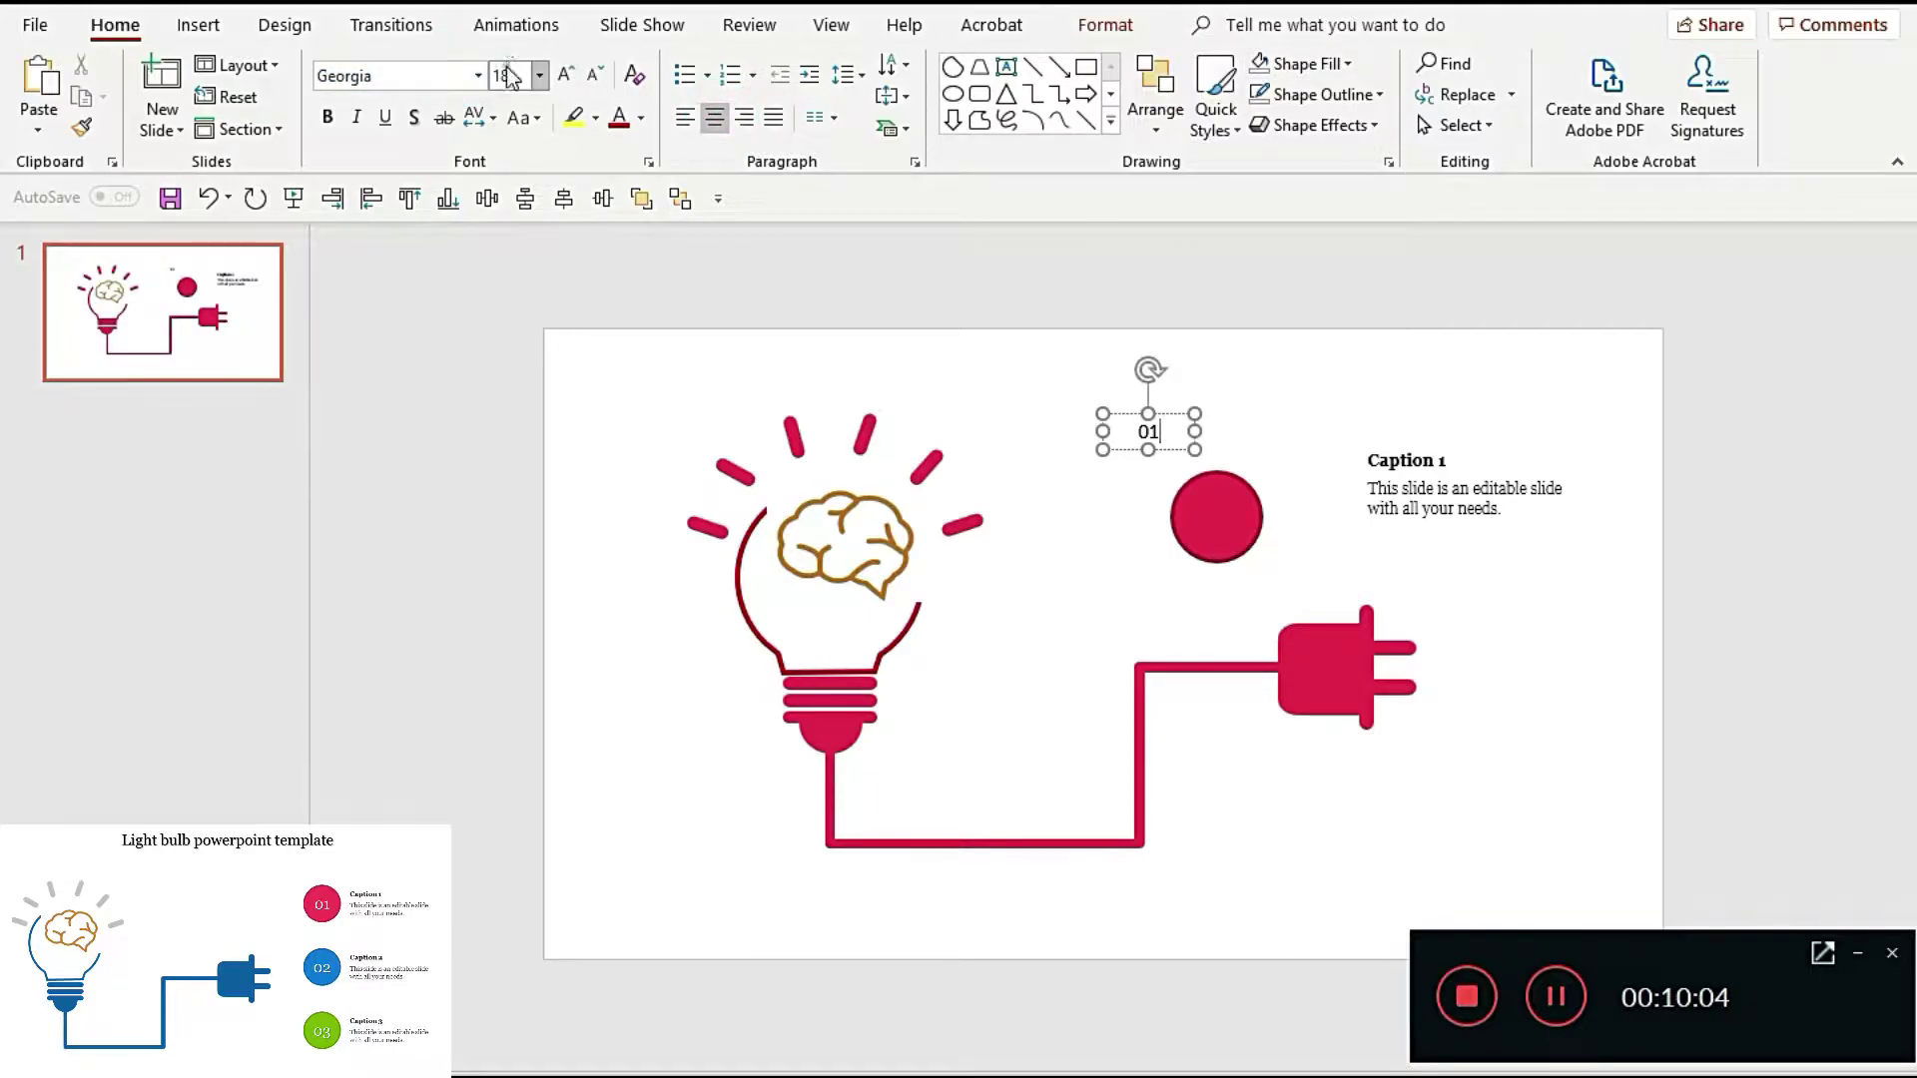
click(507, 68)
key(Escape)
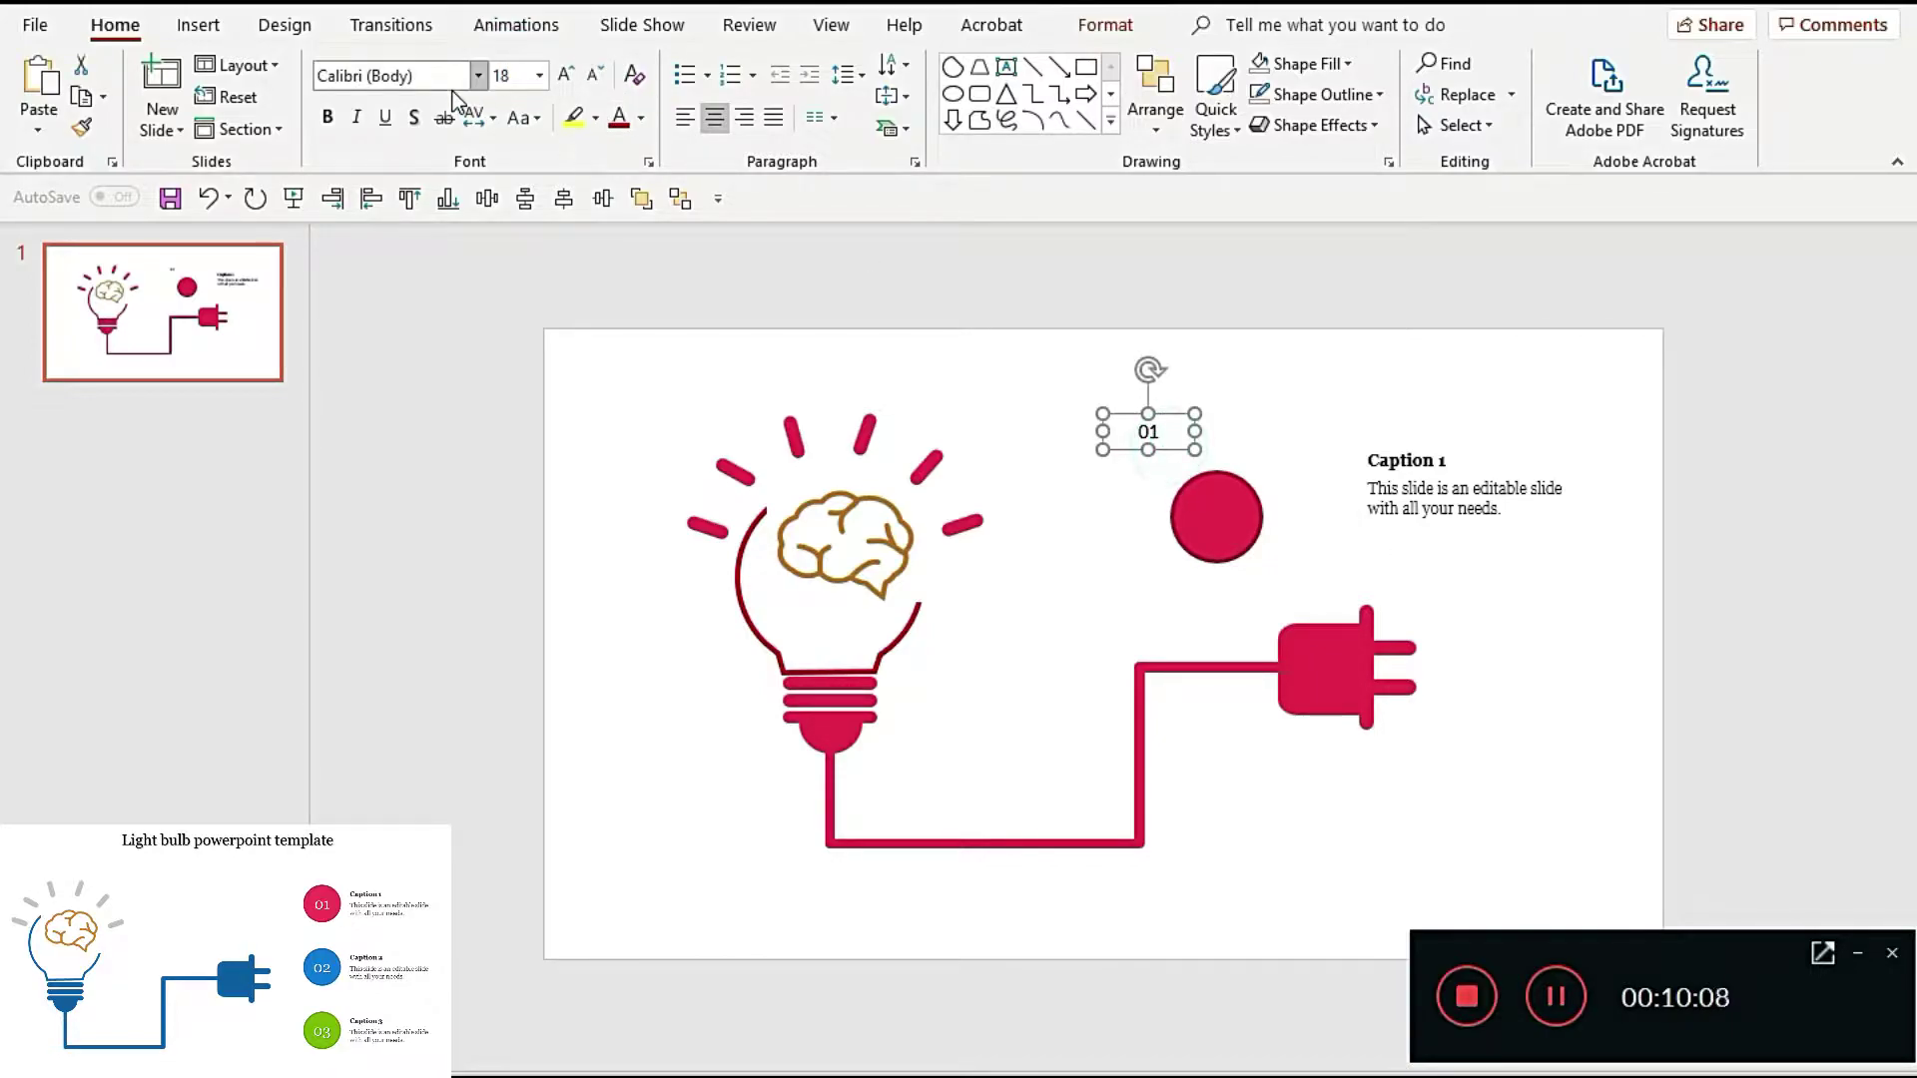
click(462, 82)
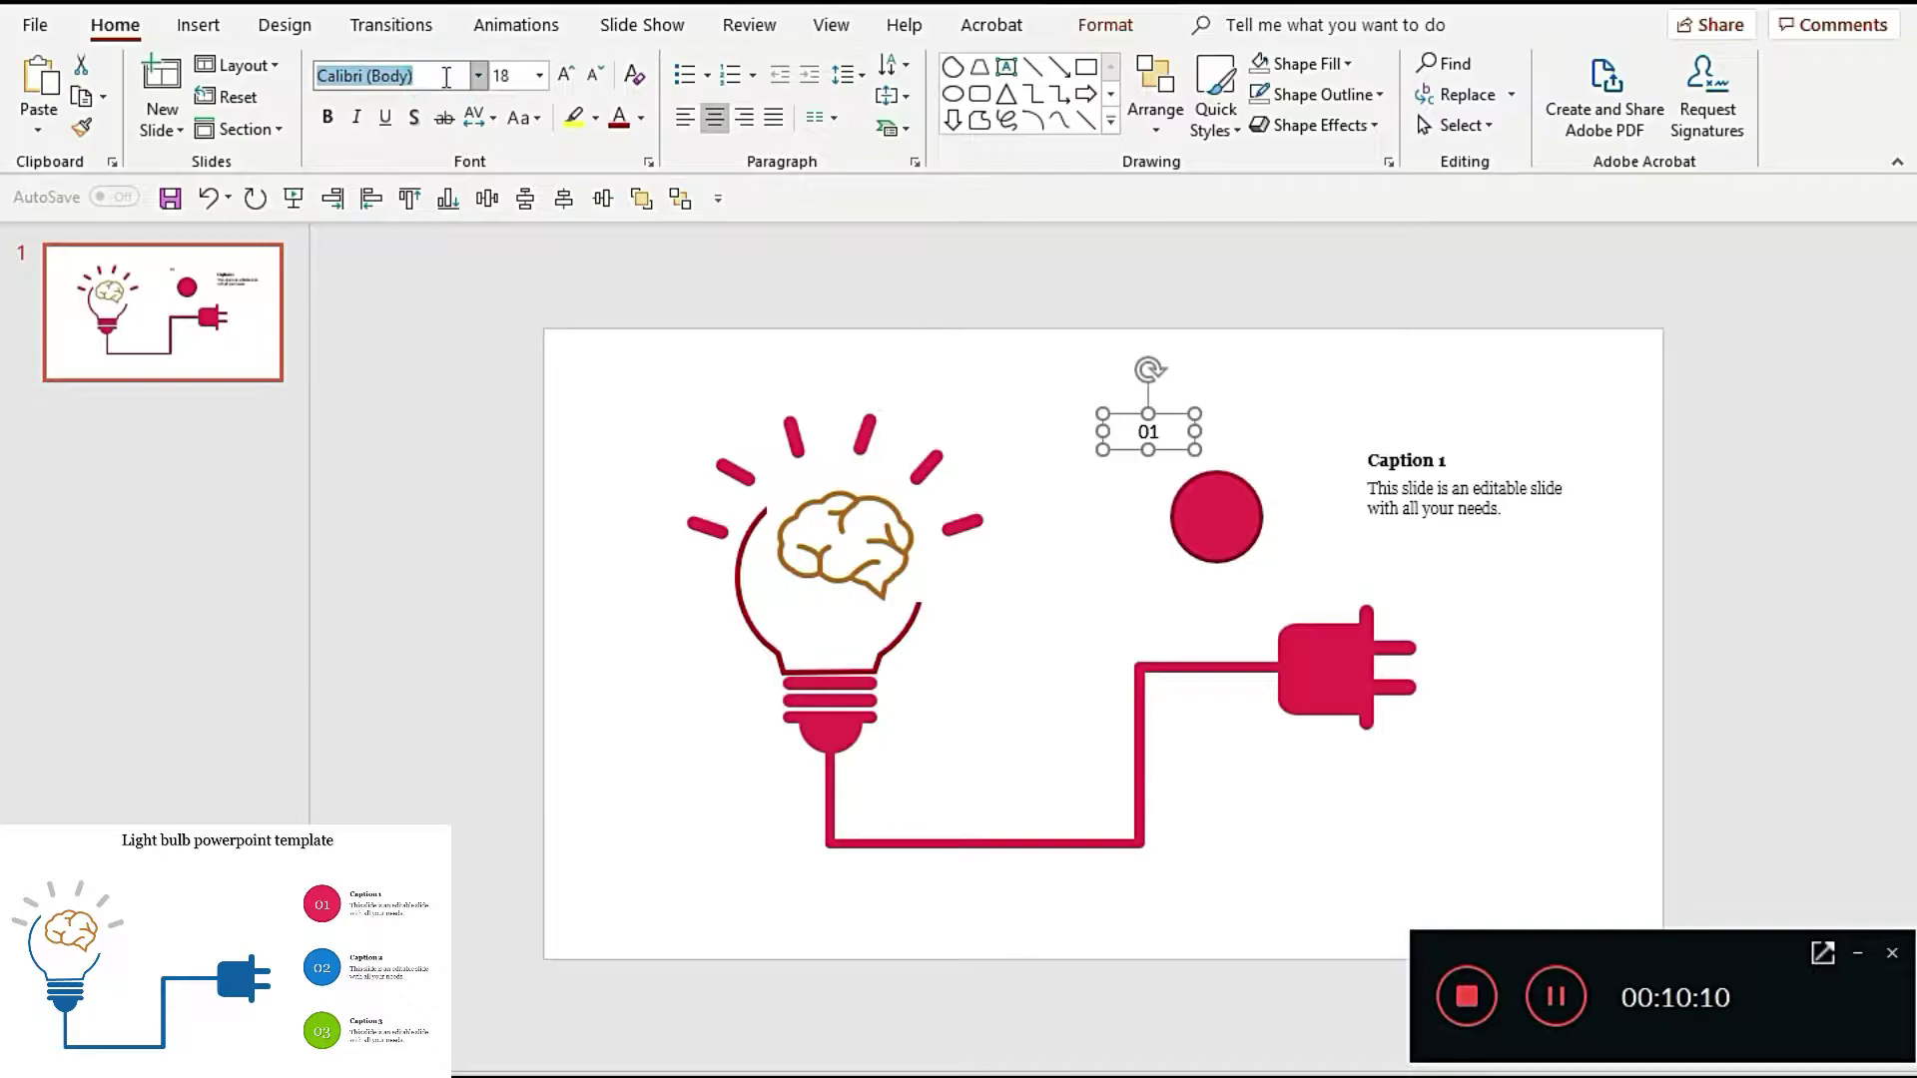
text(Georgia)
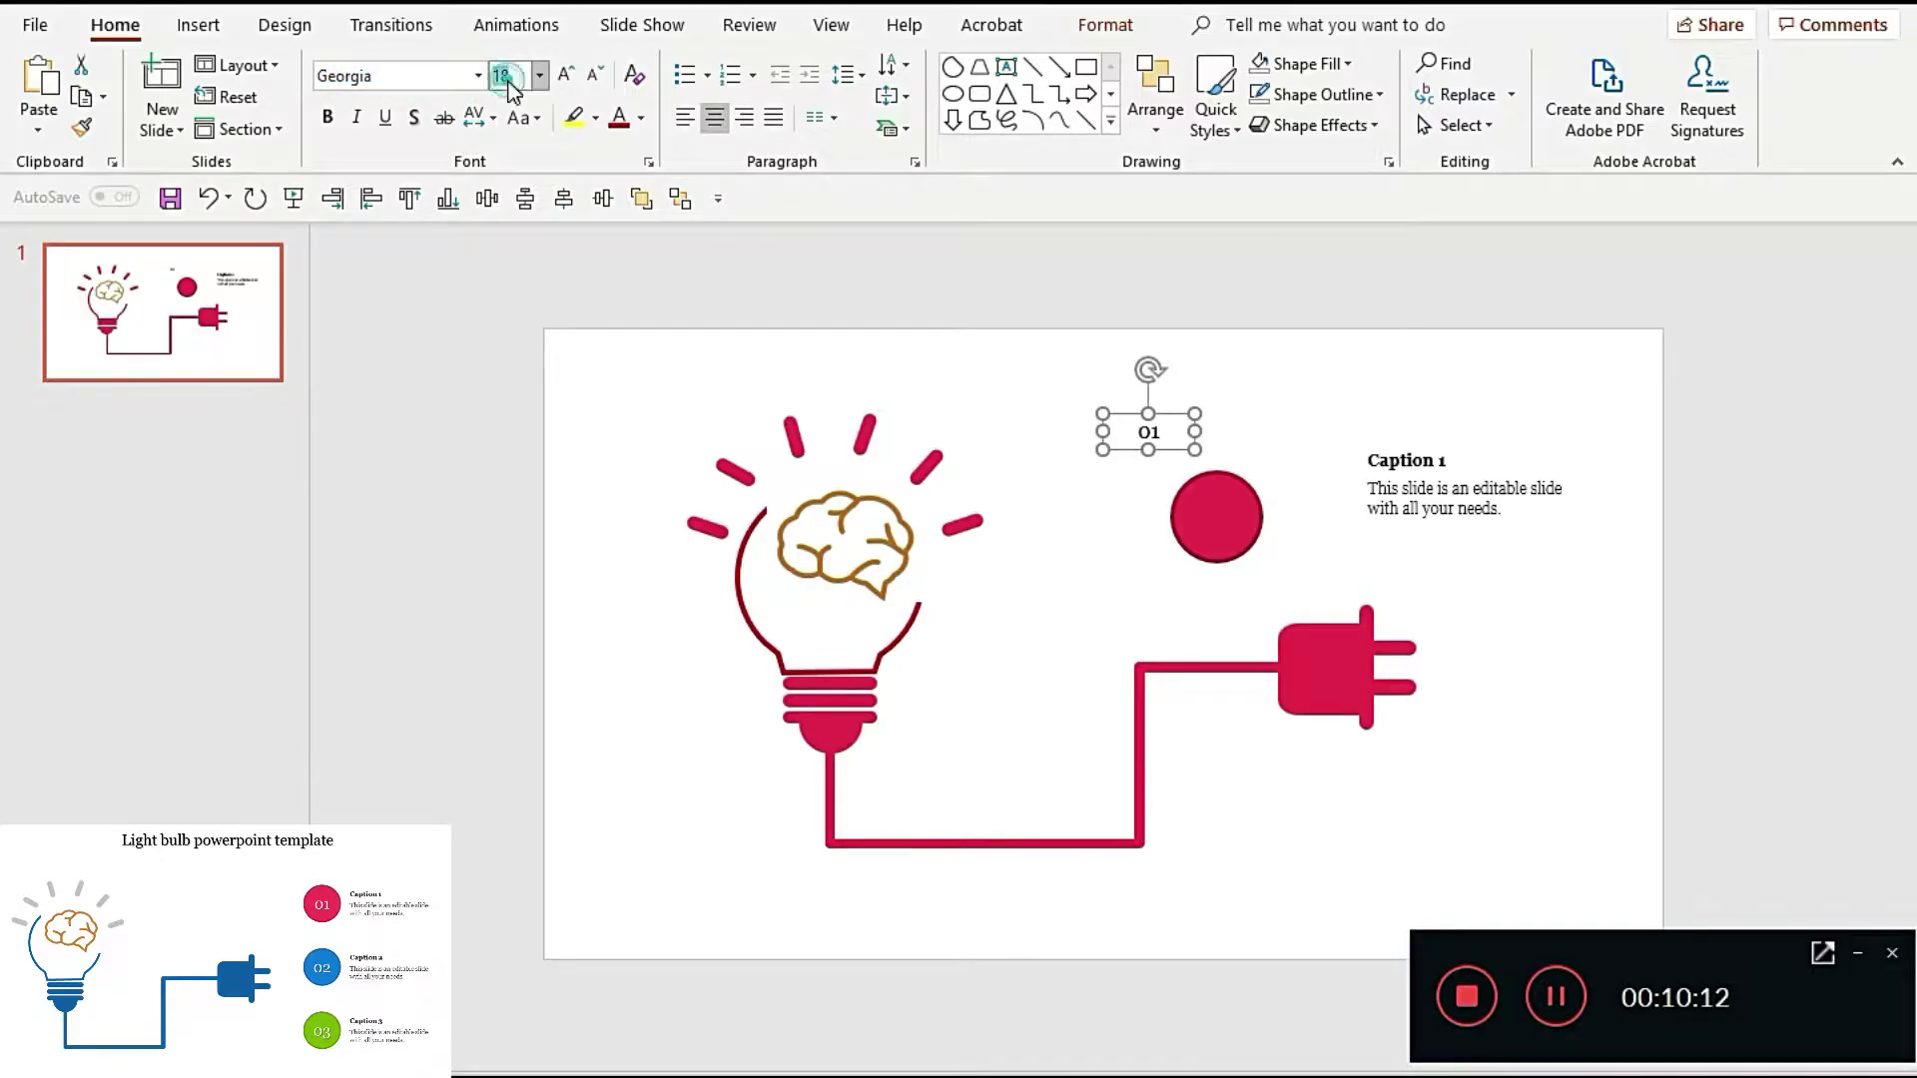
Step: Enlarge the 01 label to 32 pt, make it white and centre it on the circle
click(565, 75)
click(565, 75)
click(565, 75)
click(566, 75)
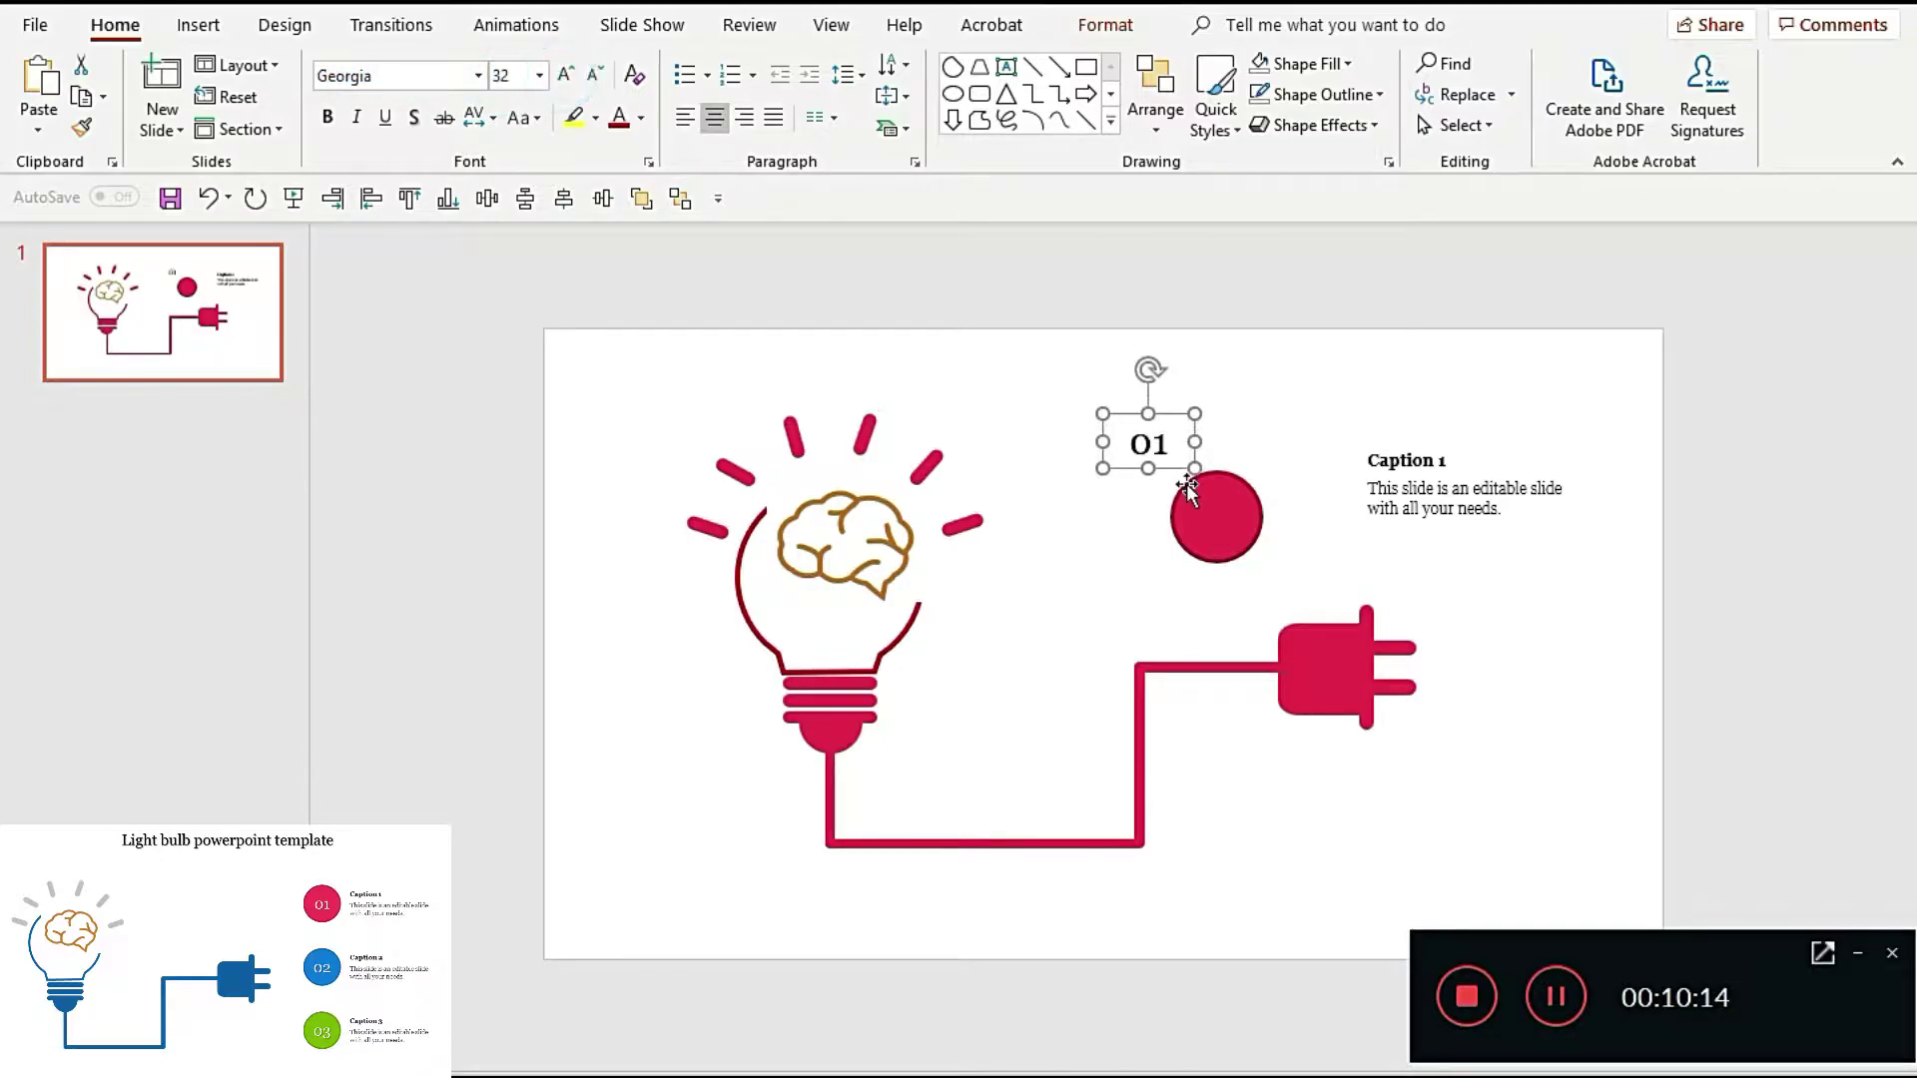
click(640, 118)
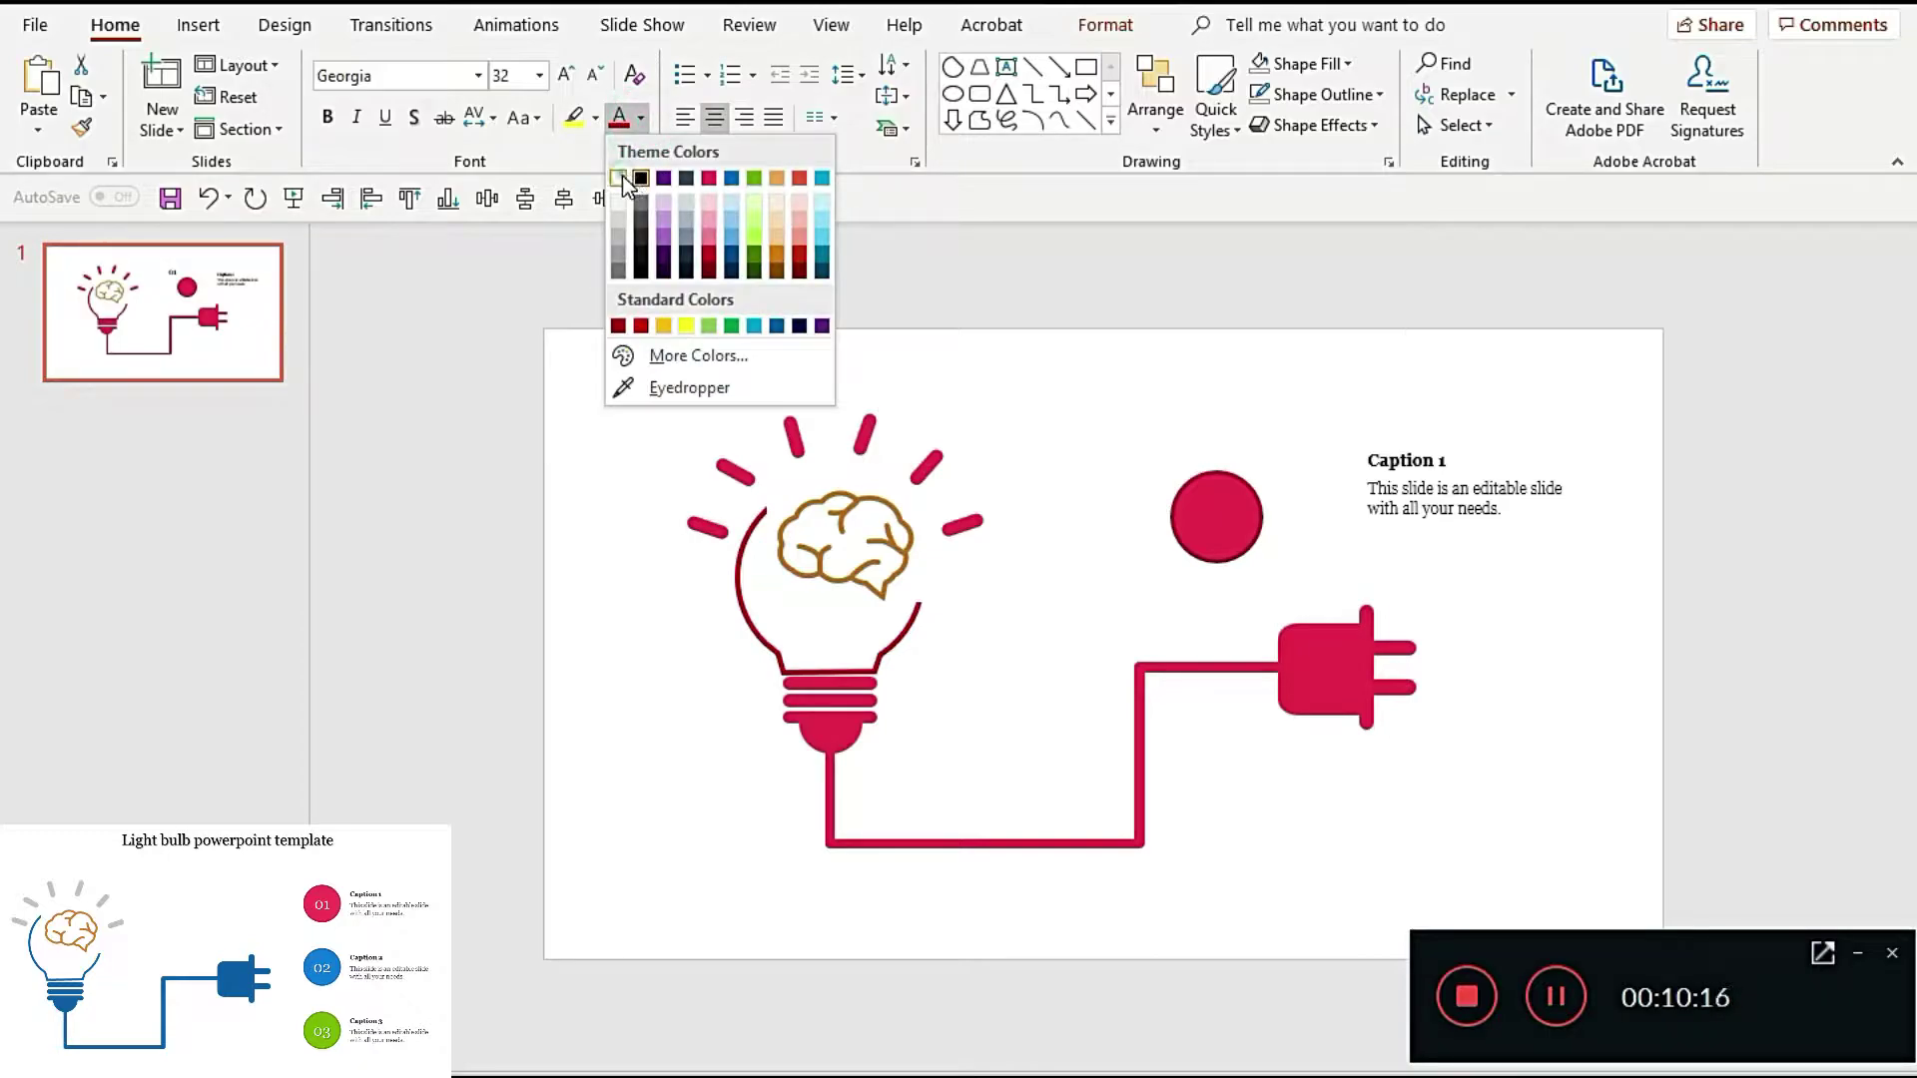
click(626, 178)
drag(1092, 395, 1302, 546)
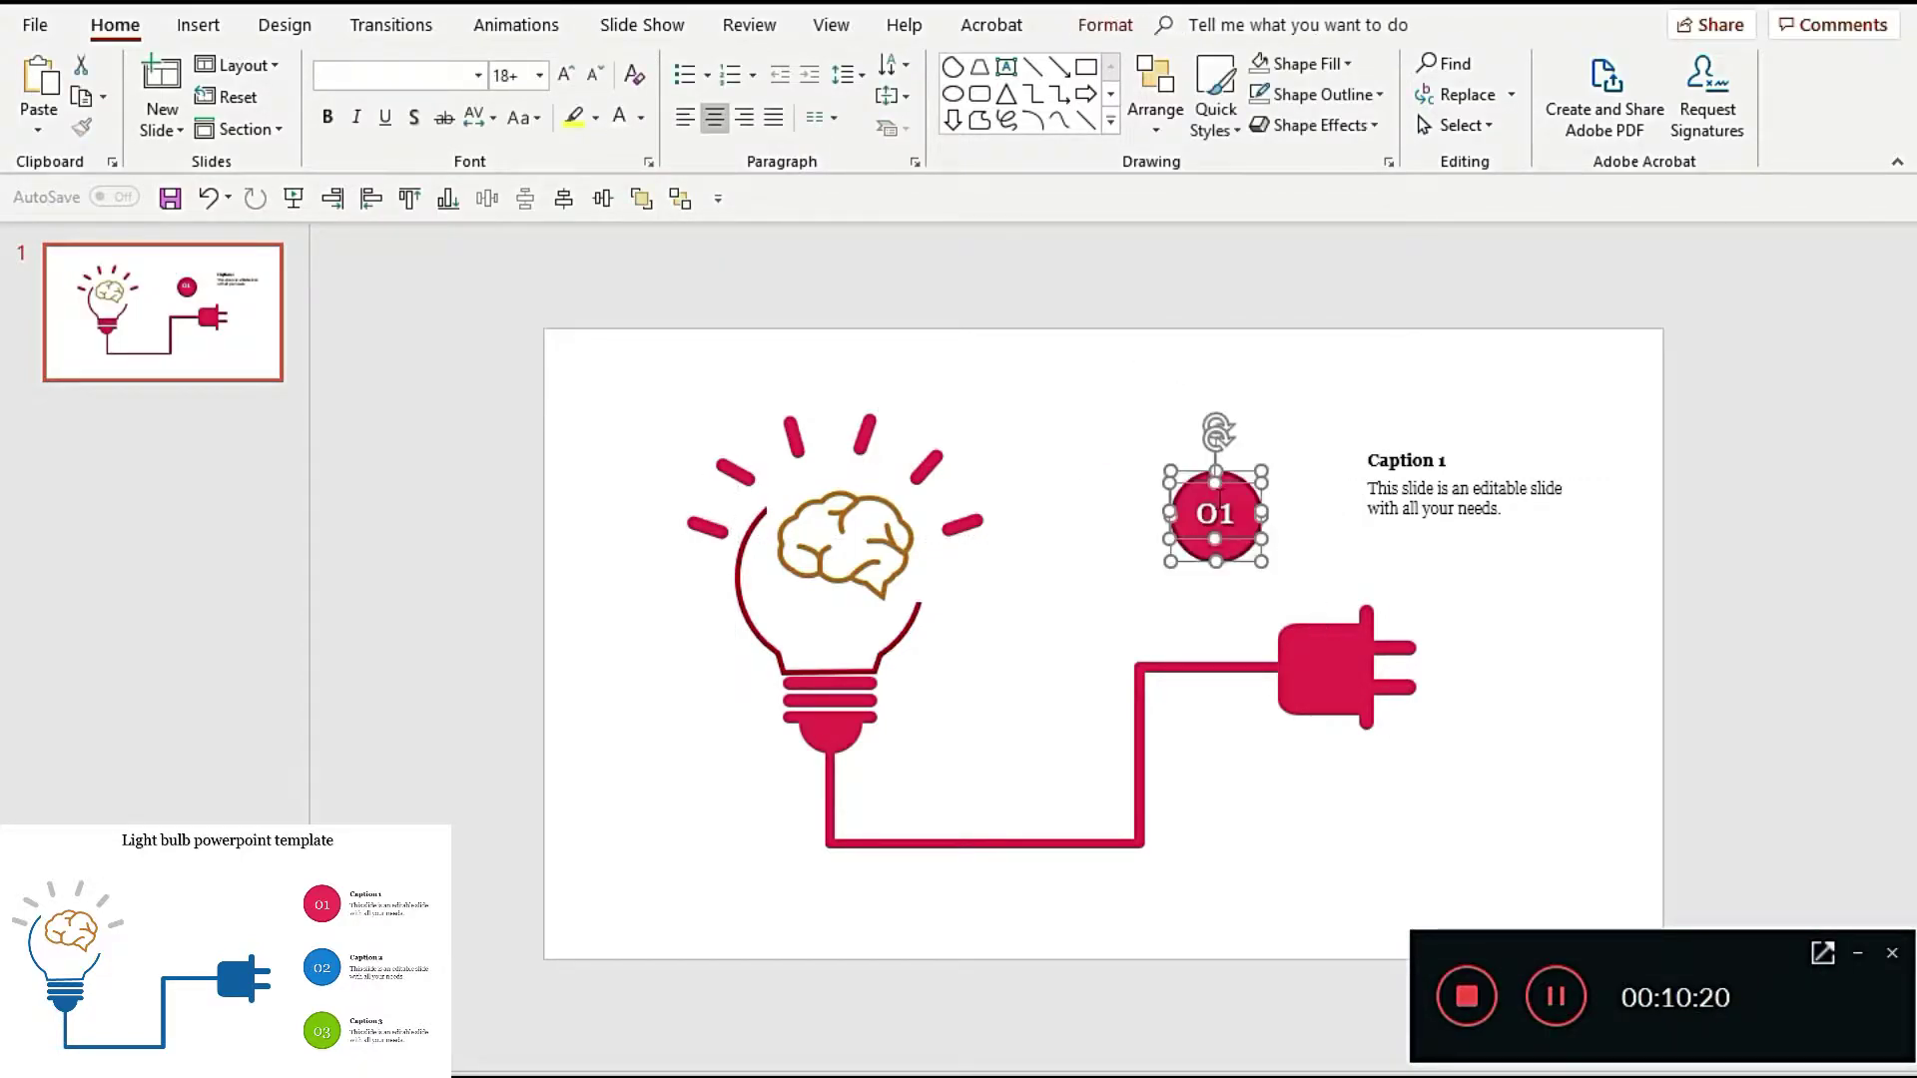
click(565, 200)
Step: Align the 01 label to the circle's middle and group the two
click(980, 372)
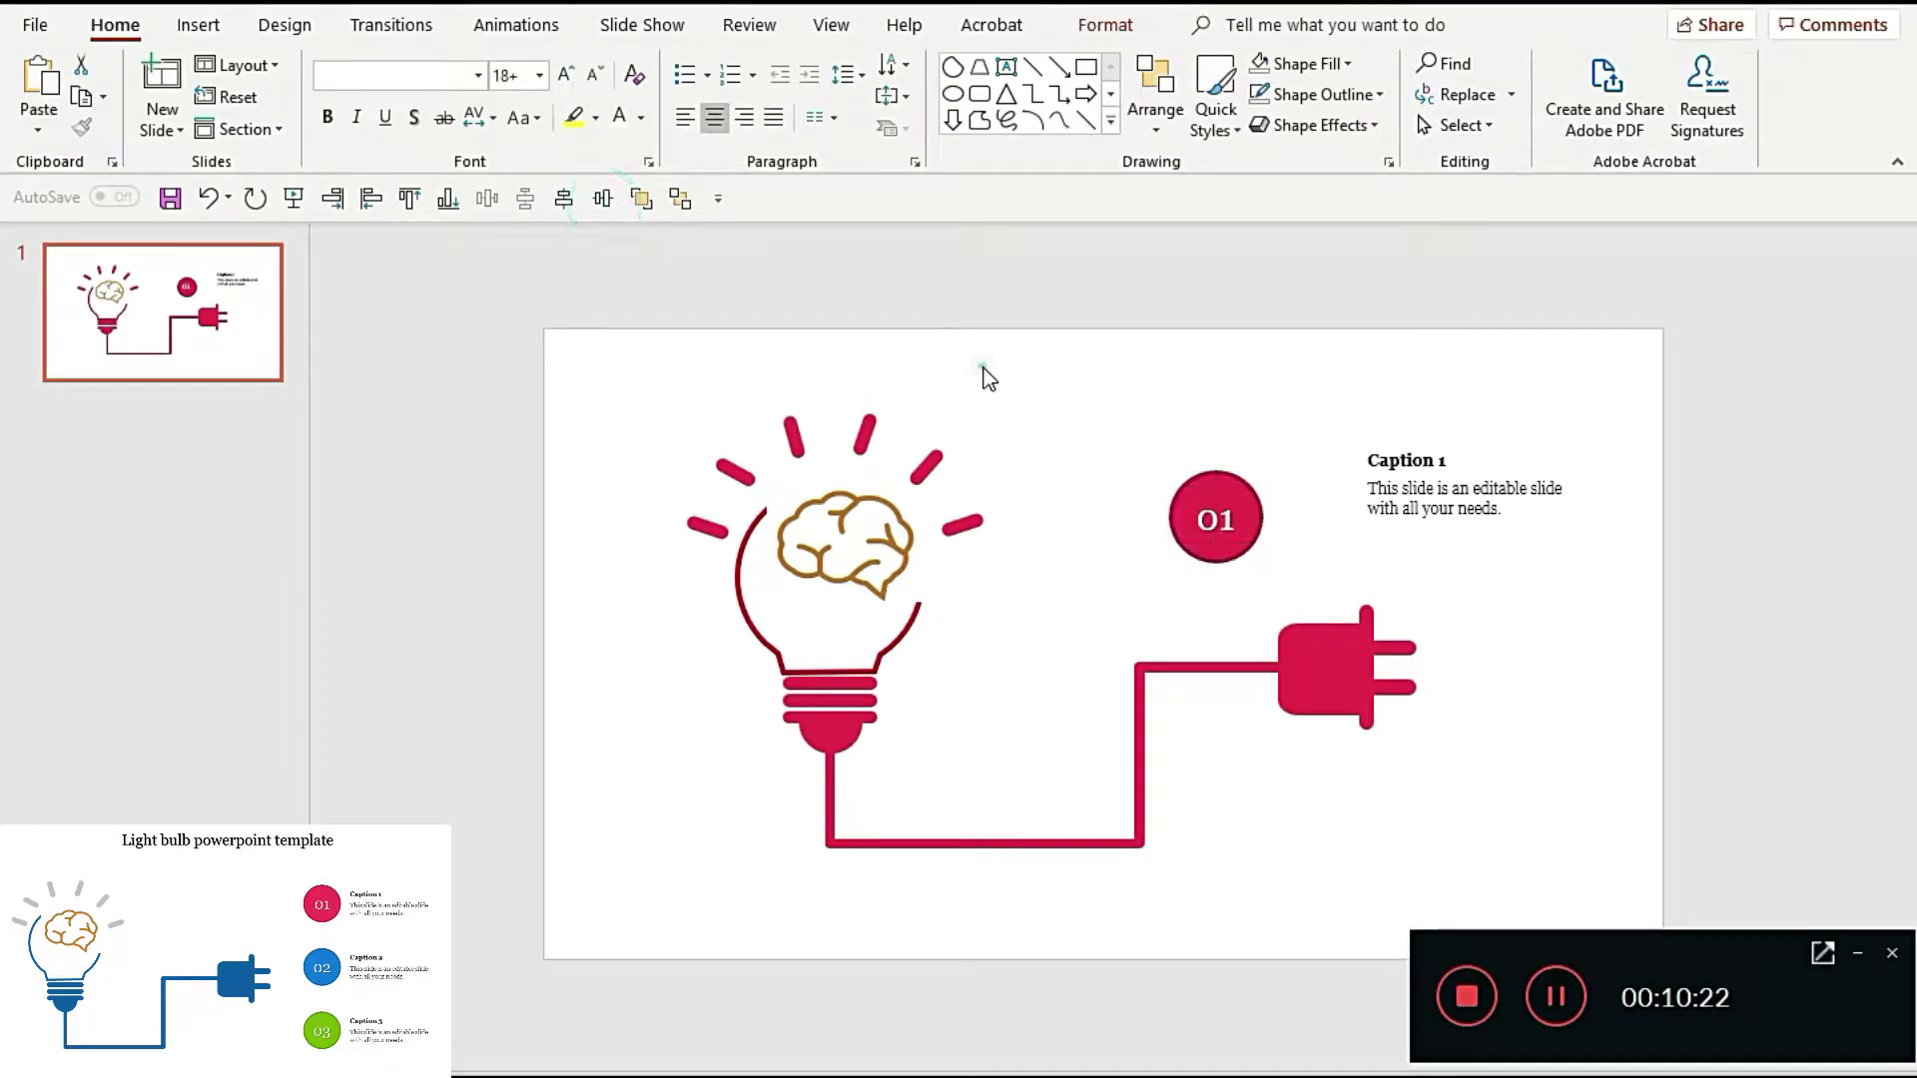
mouse_move(1049, 403)
mouse_down()
mouse_move(1350, 619)
mouse_move(1340, 593)
mouse_up()
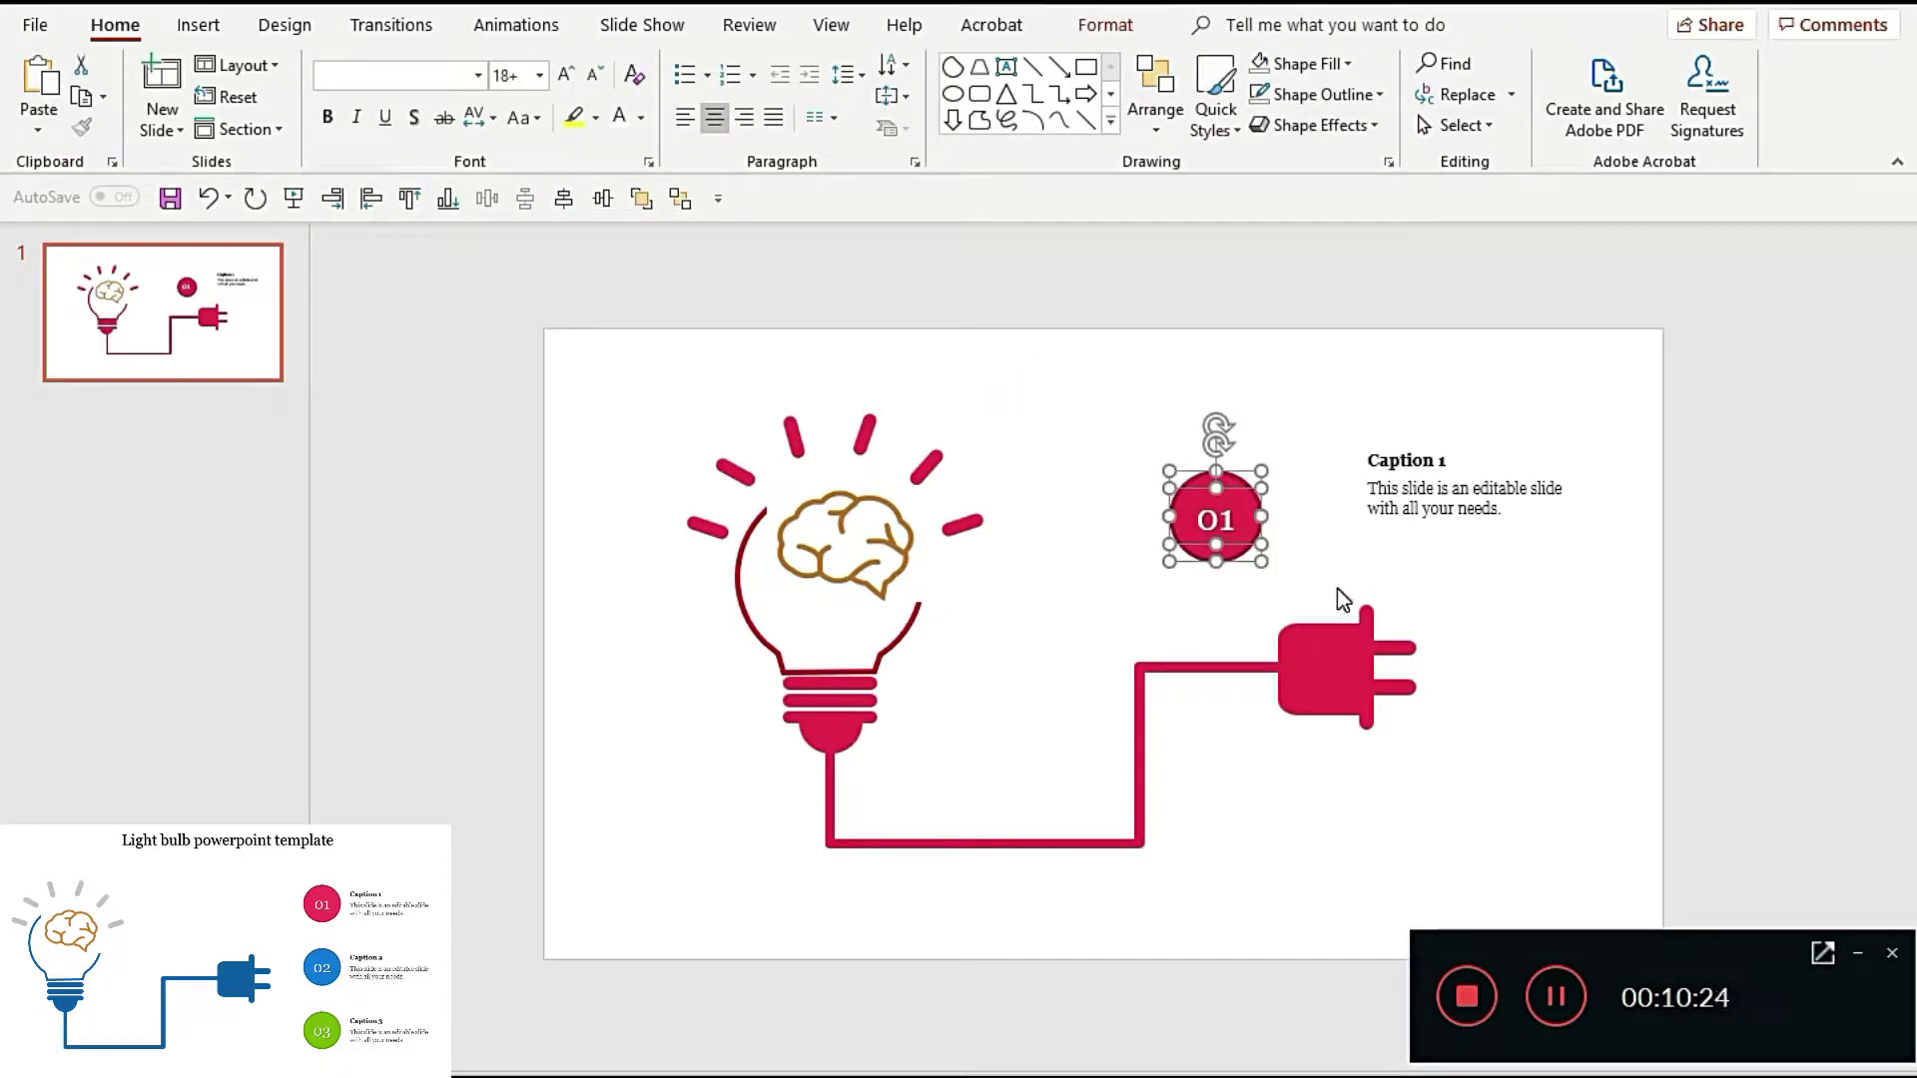
key(ctrl+g)
Step: Level the 01 circle with Caption 1, place it just left, and group them
click(1396, 469)
shift+click(1216, 519)
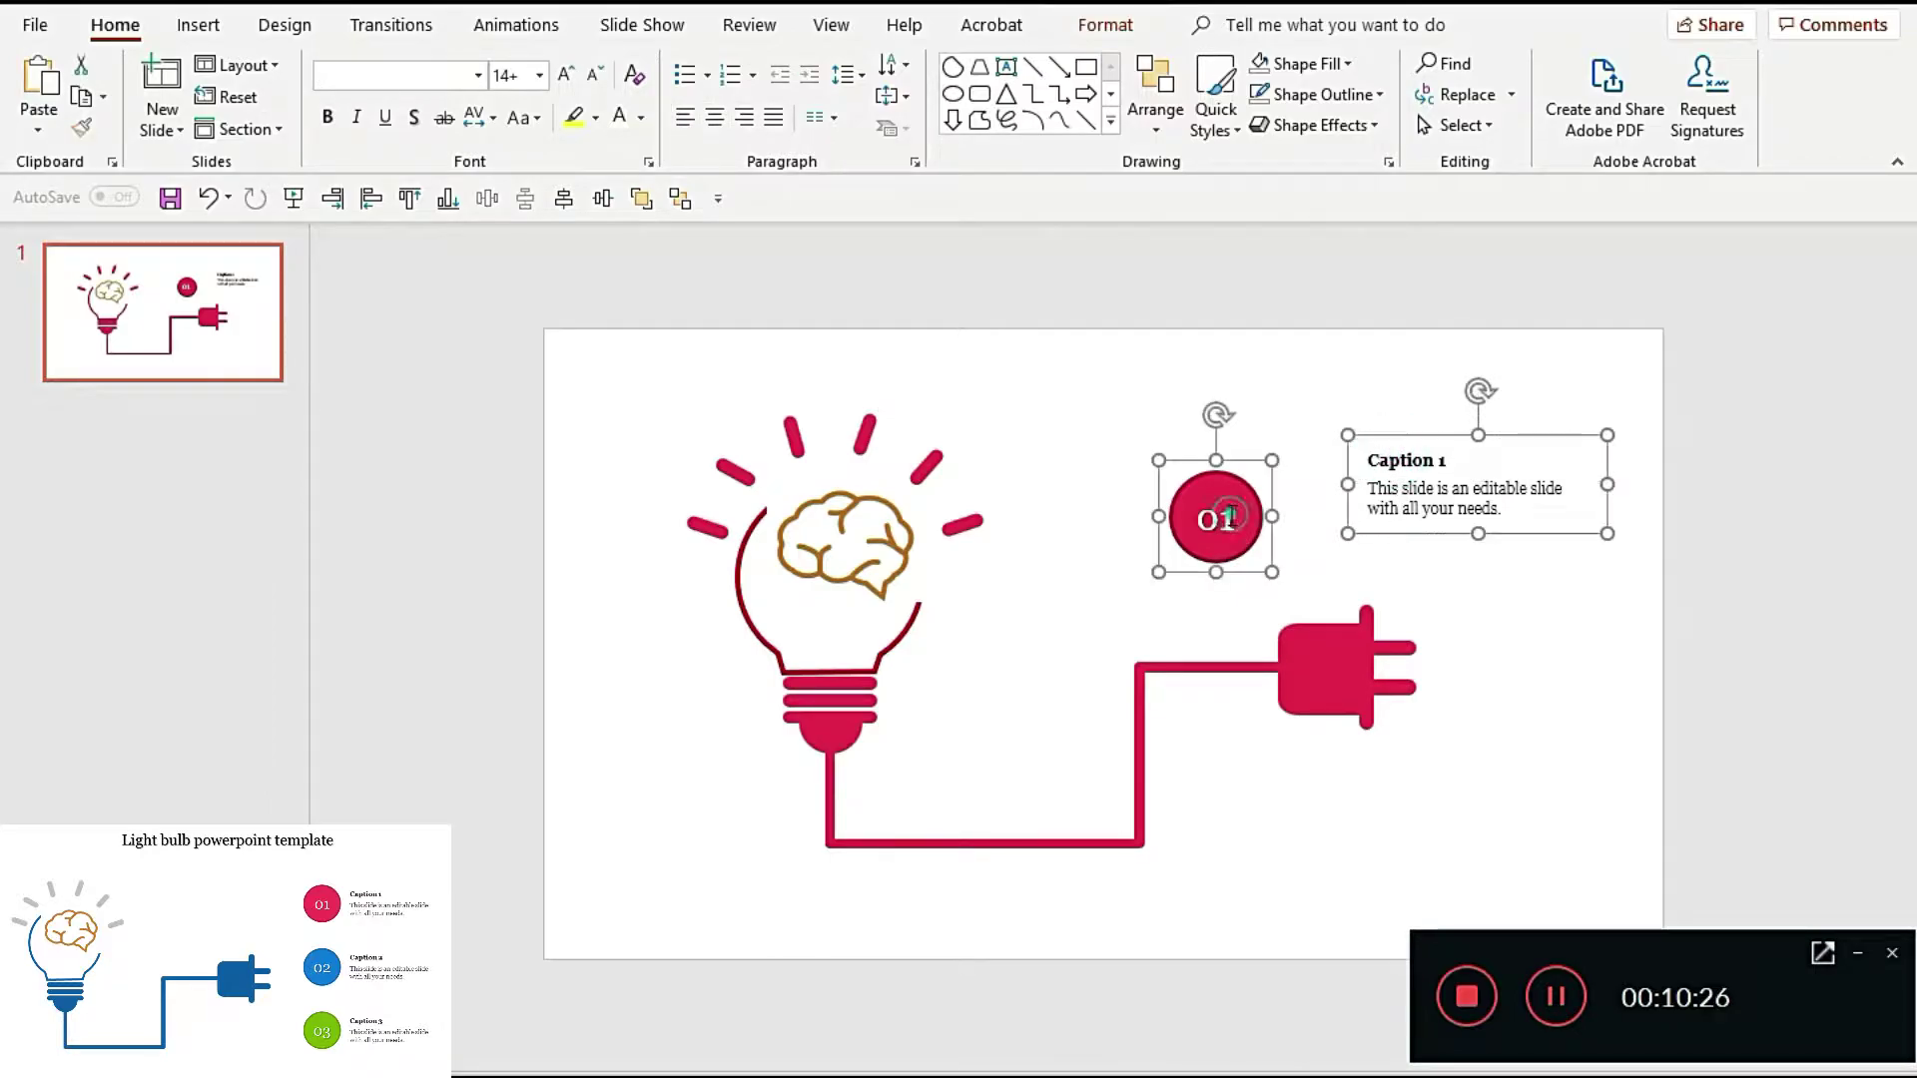
click(601, 199)
click(1091, 539)
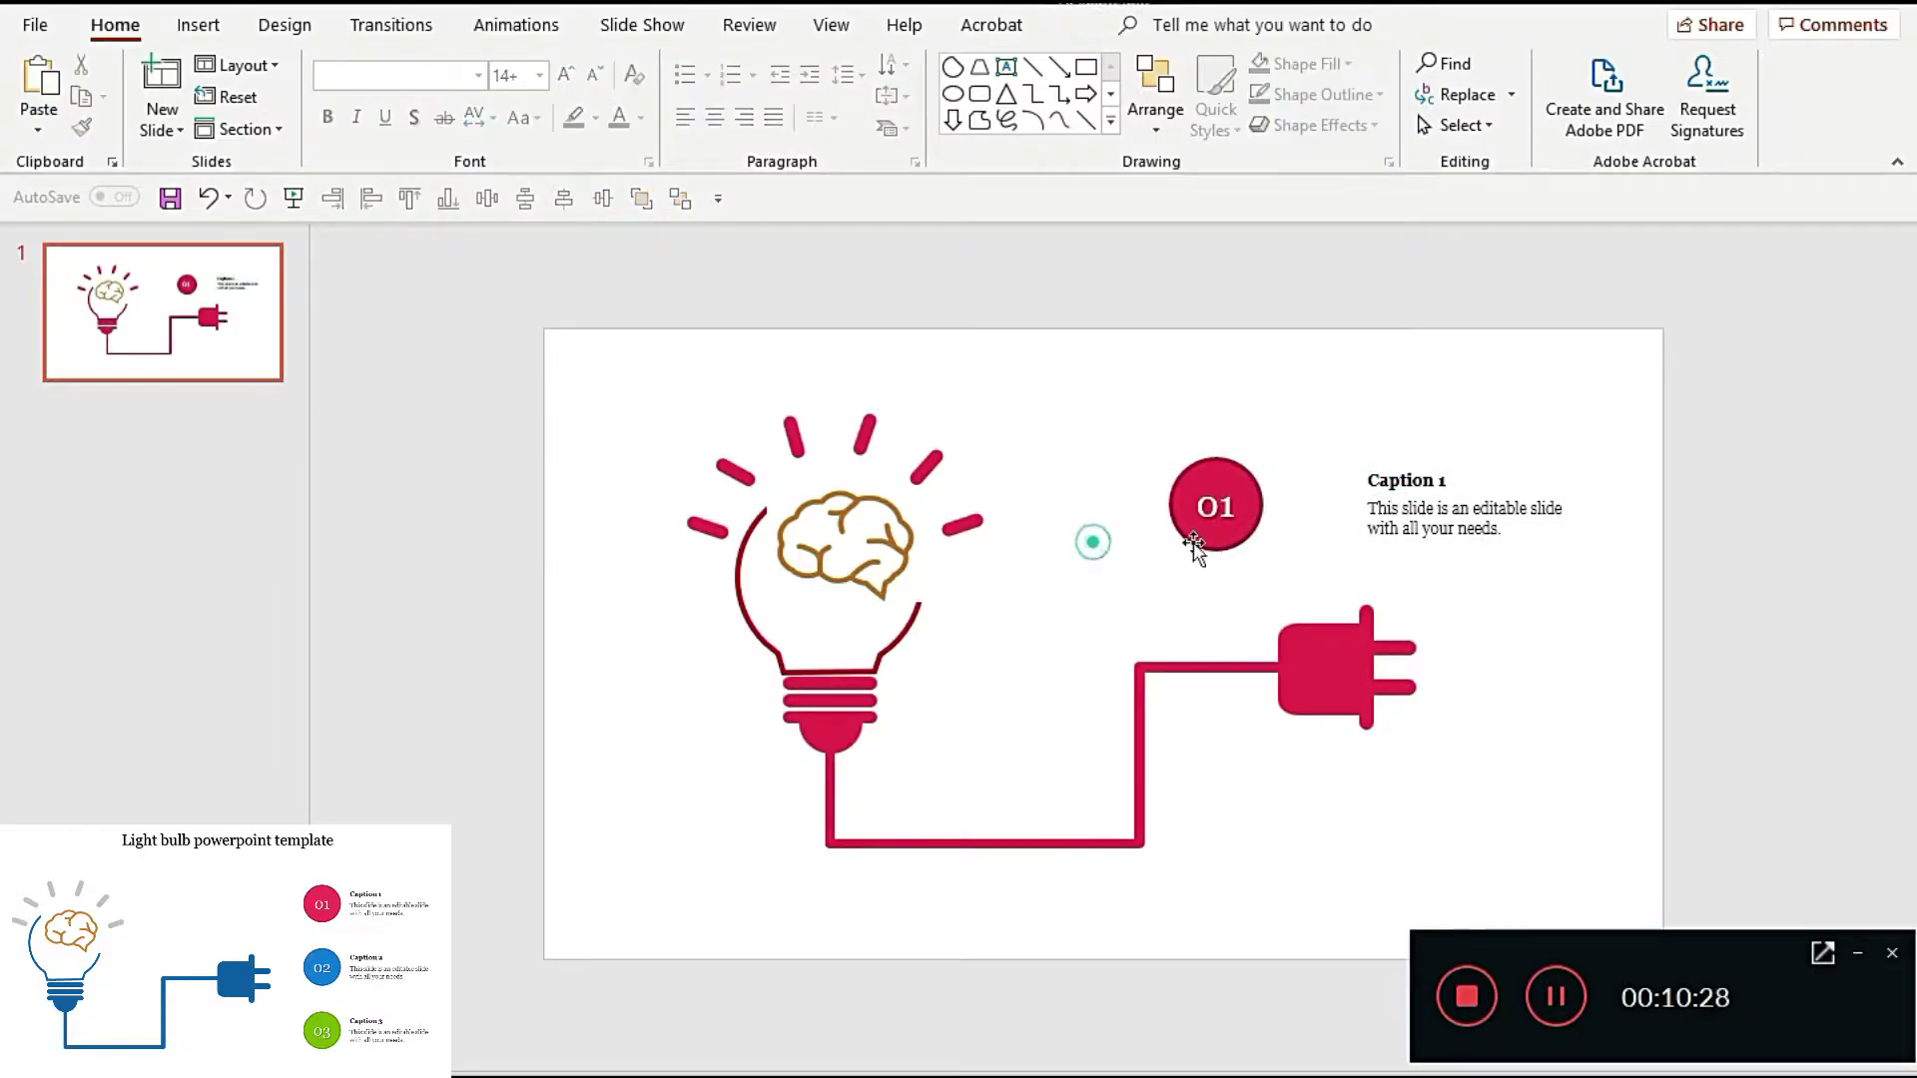
click(1238, 531)
drag(1230, 542, 1314, 542)
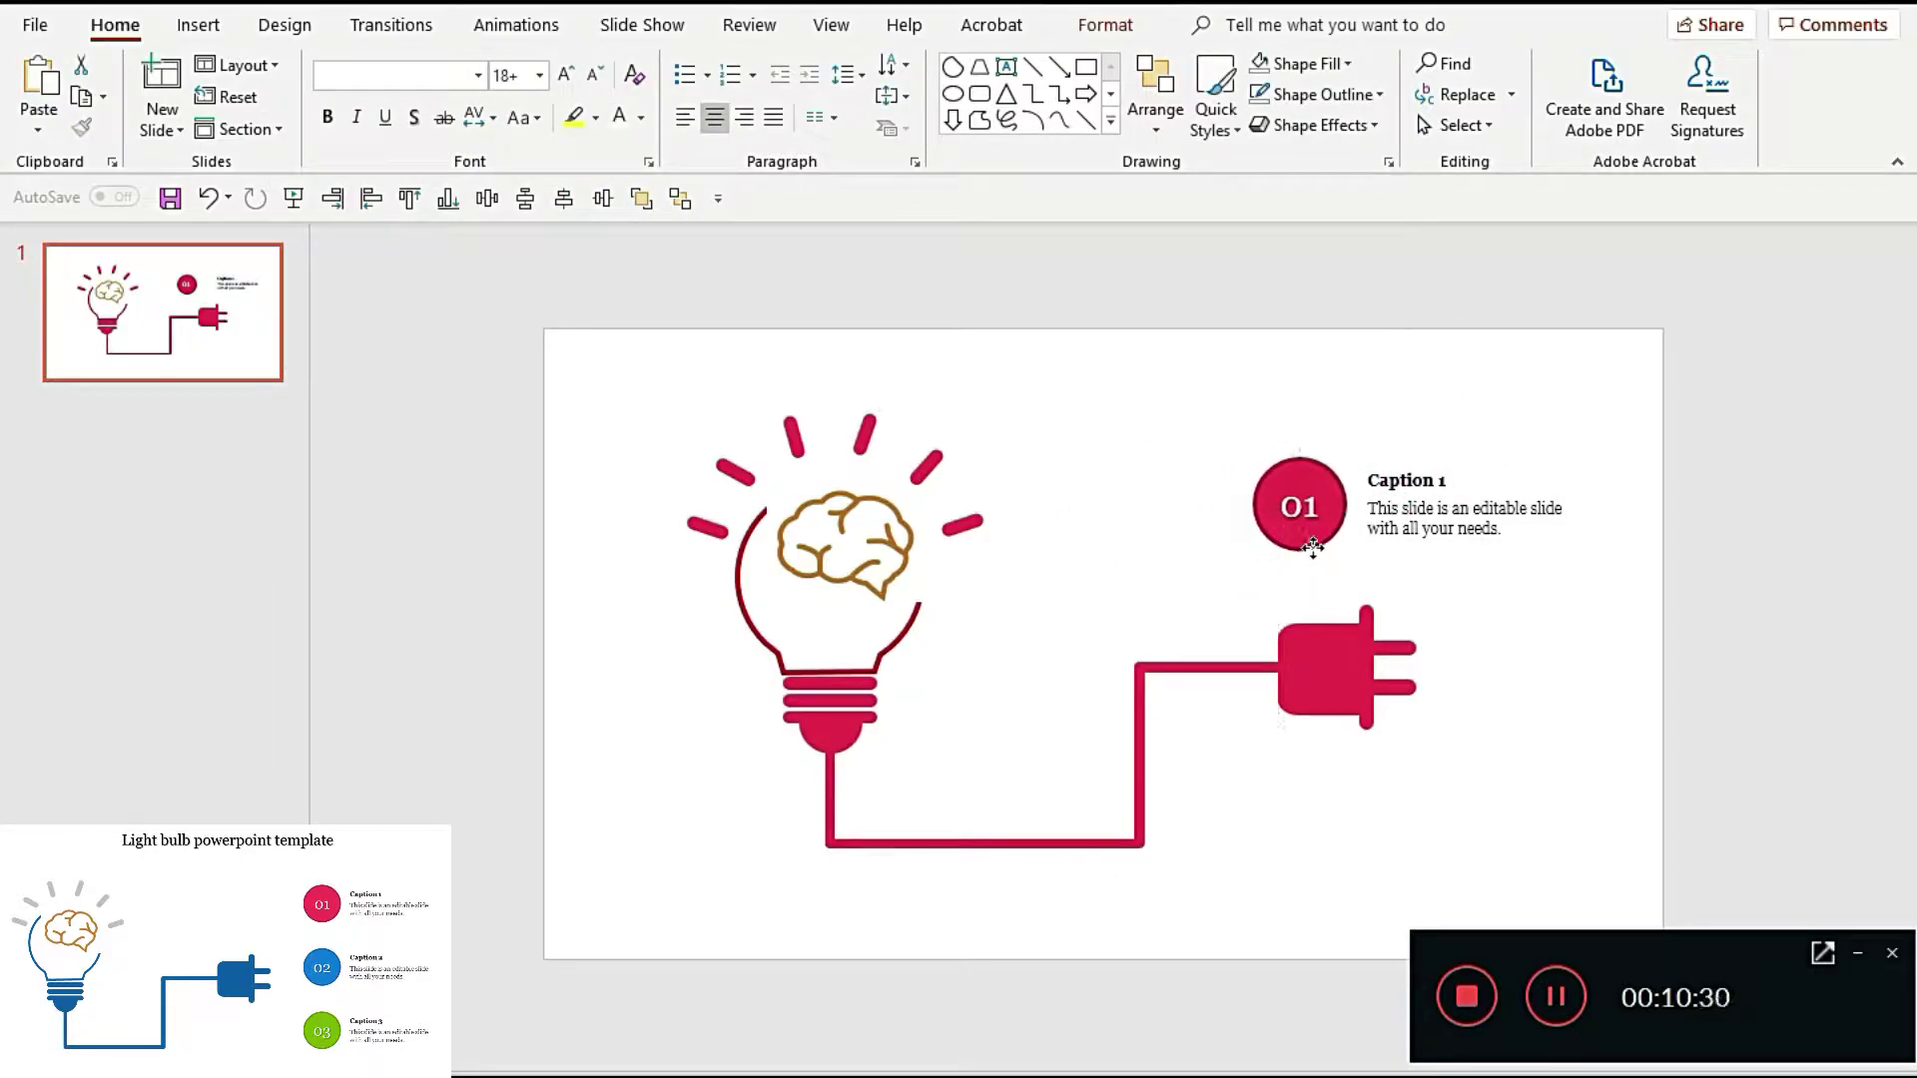
drag(1627, 602, 1148, 427)
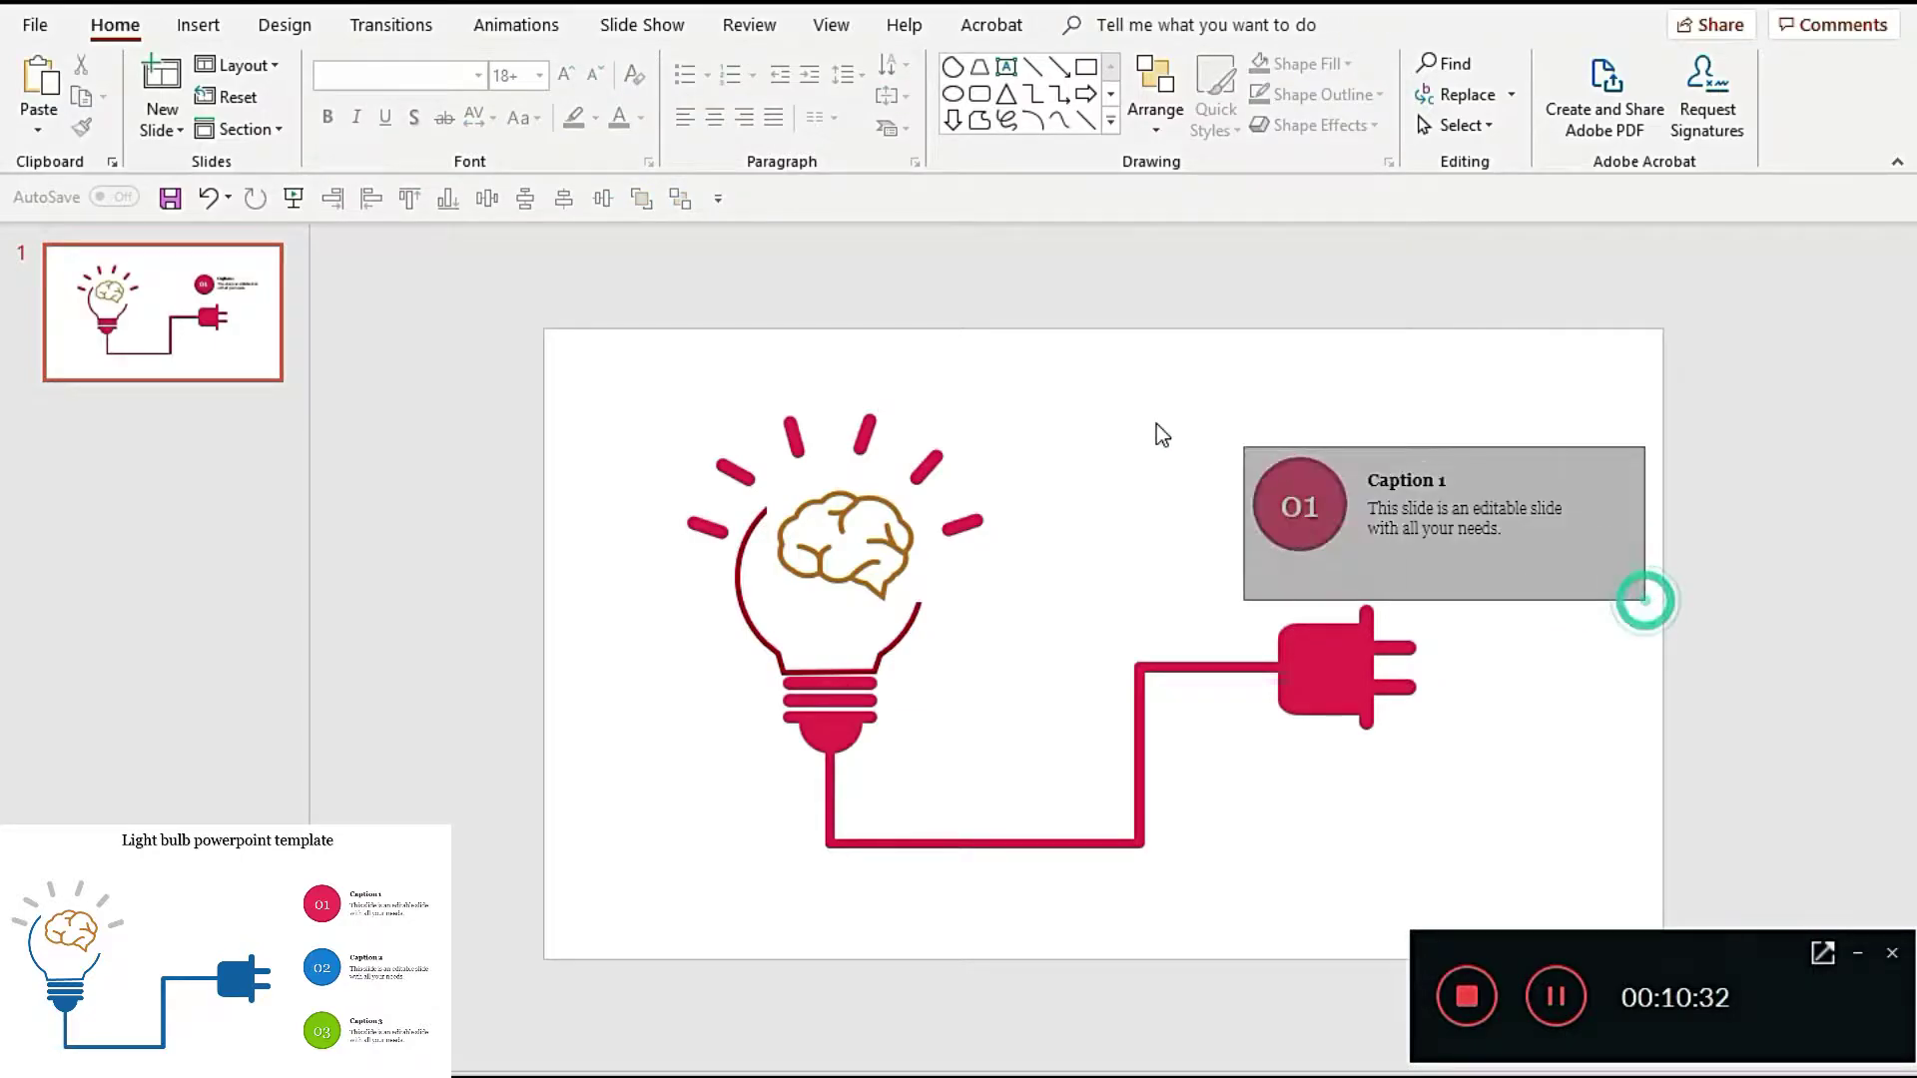
key(ctrl+g)
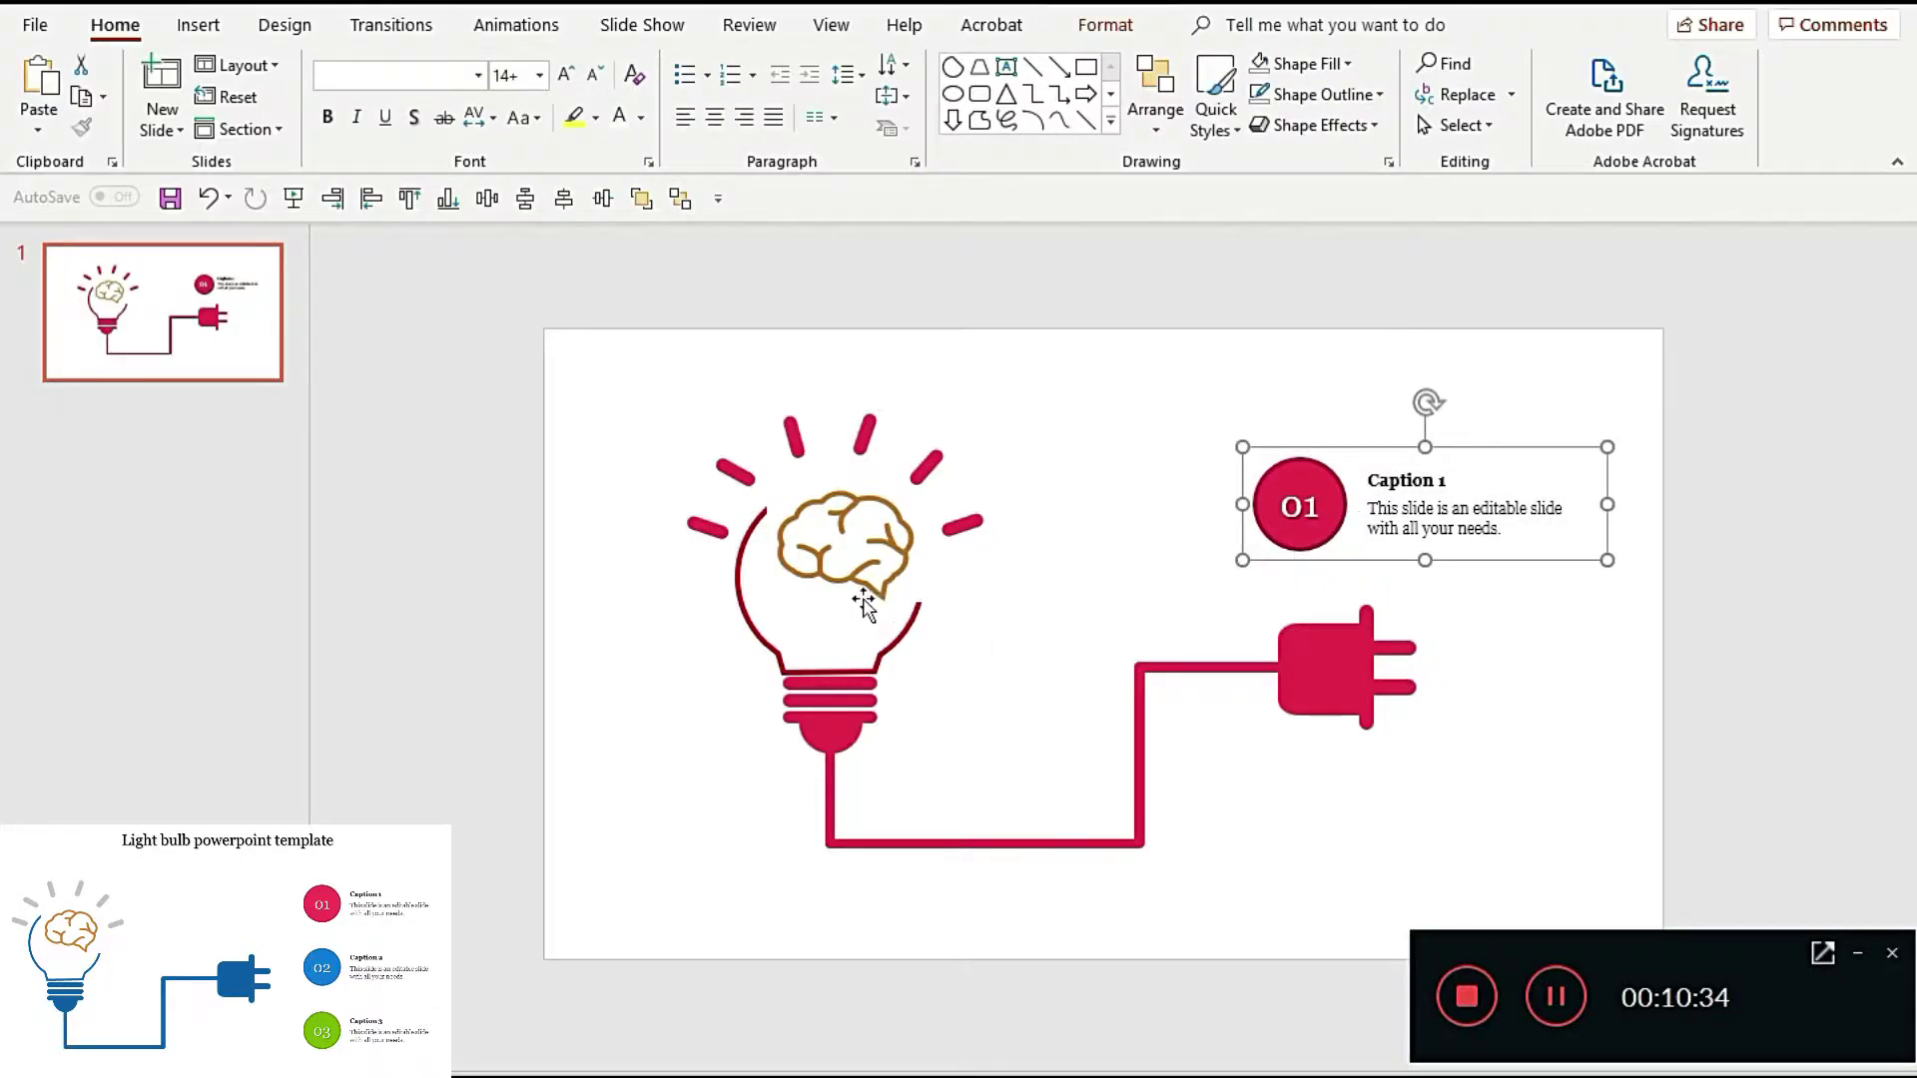
Step: Select all the bulb, brain and plug pieces
click(863, 604)
click(1101, 633)
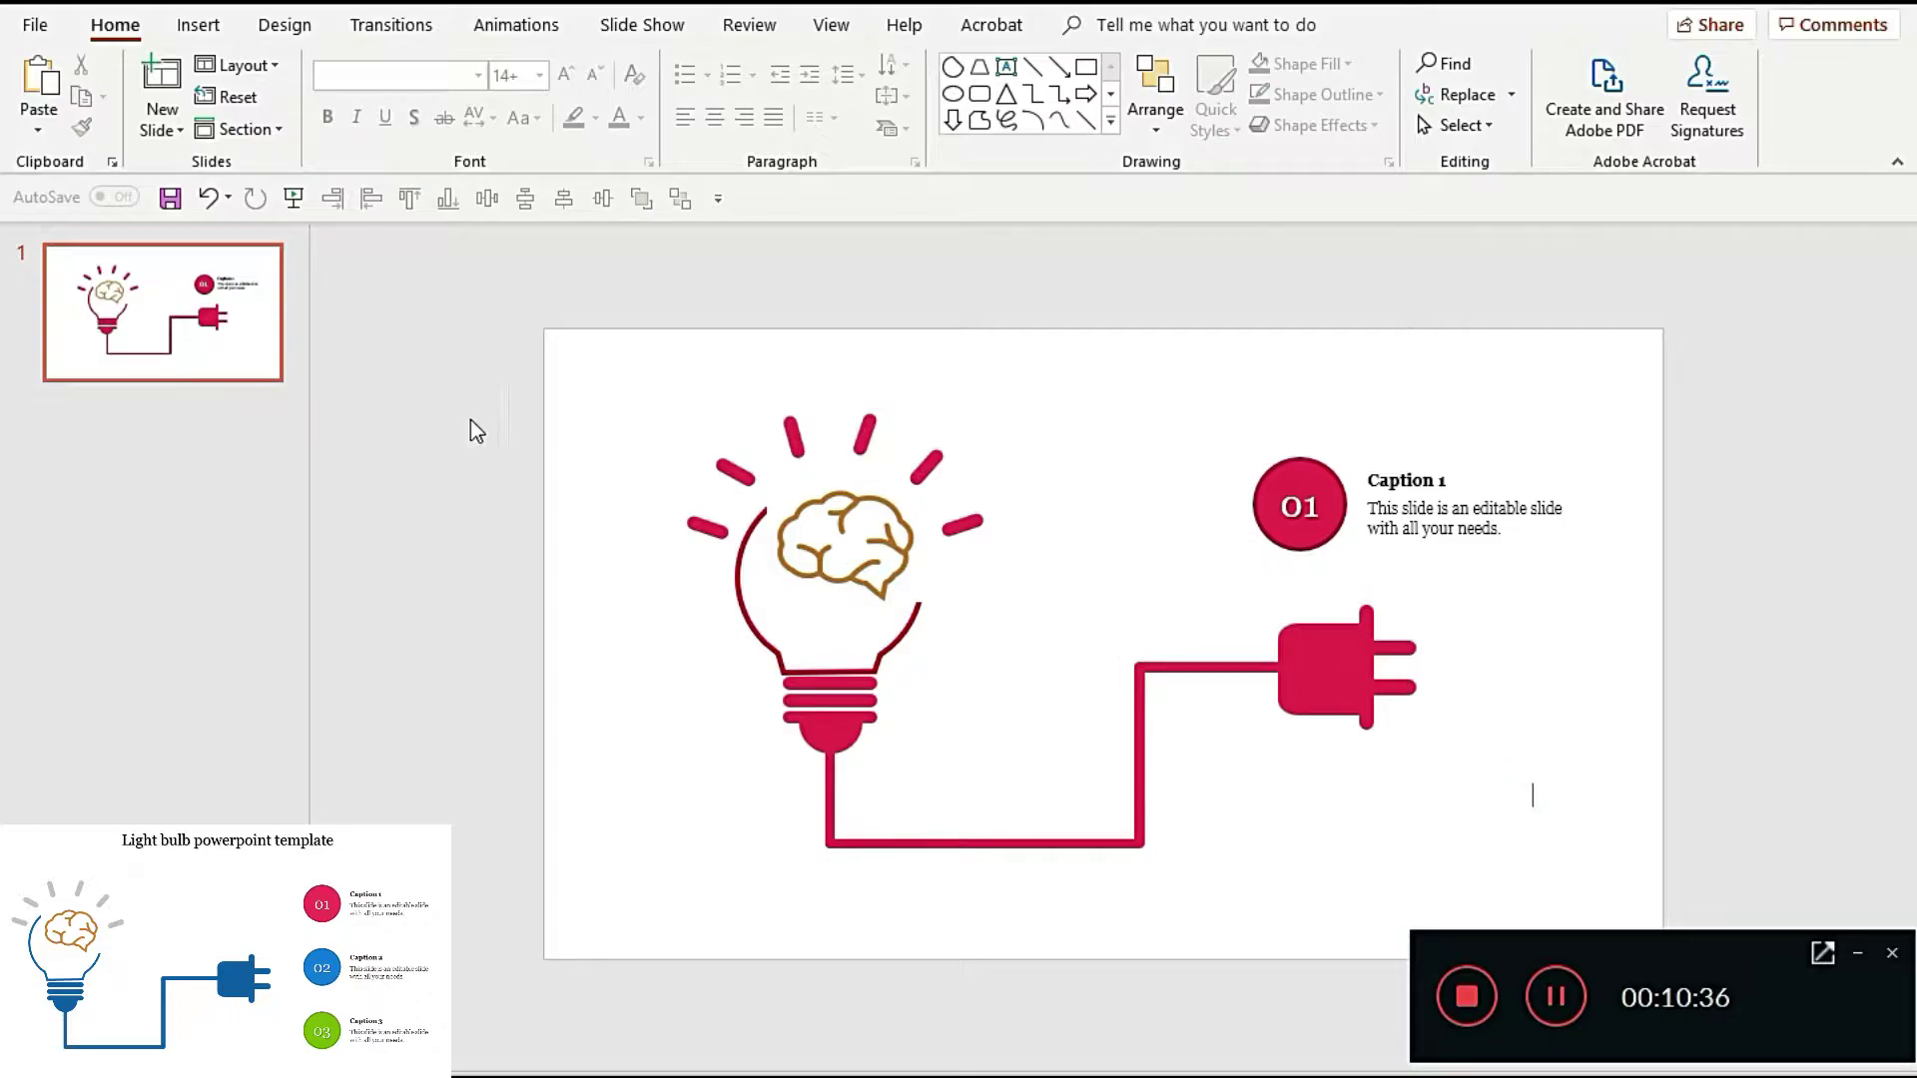
drag(520, 361, 1542, 950)
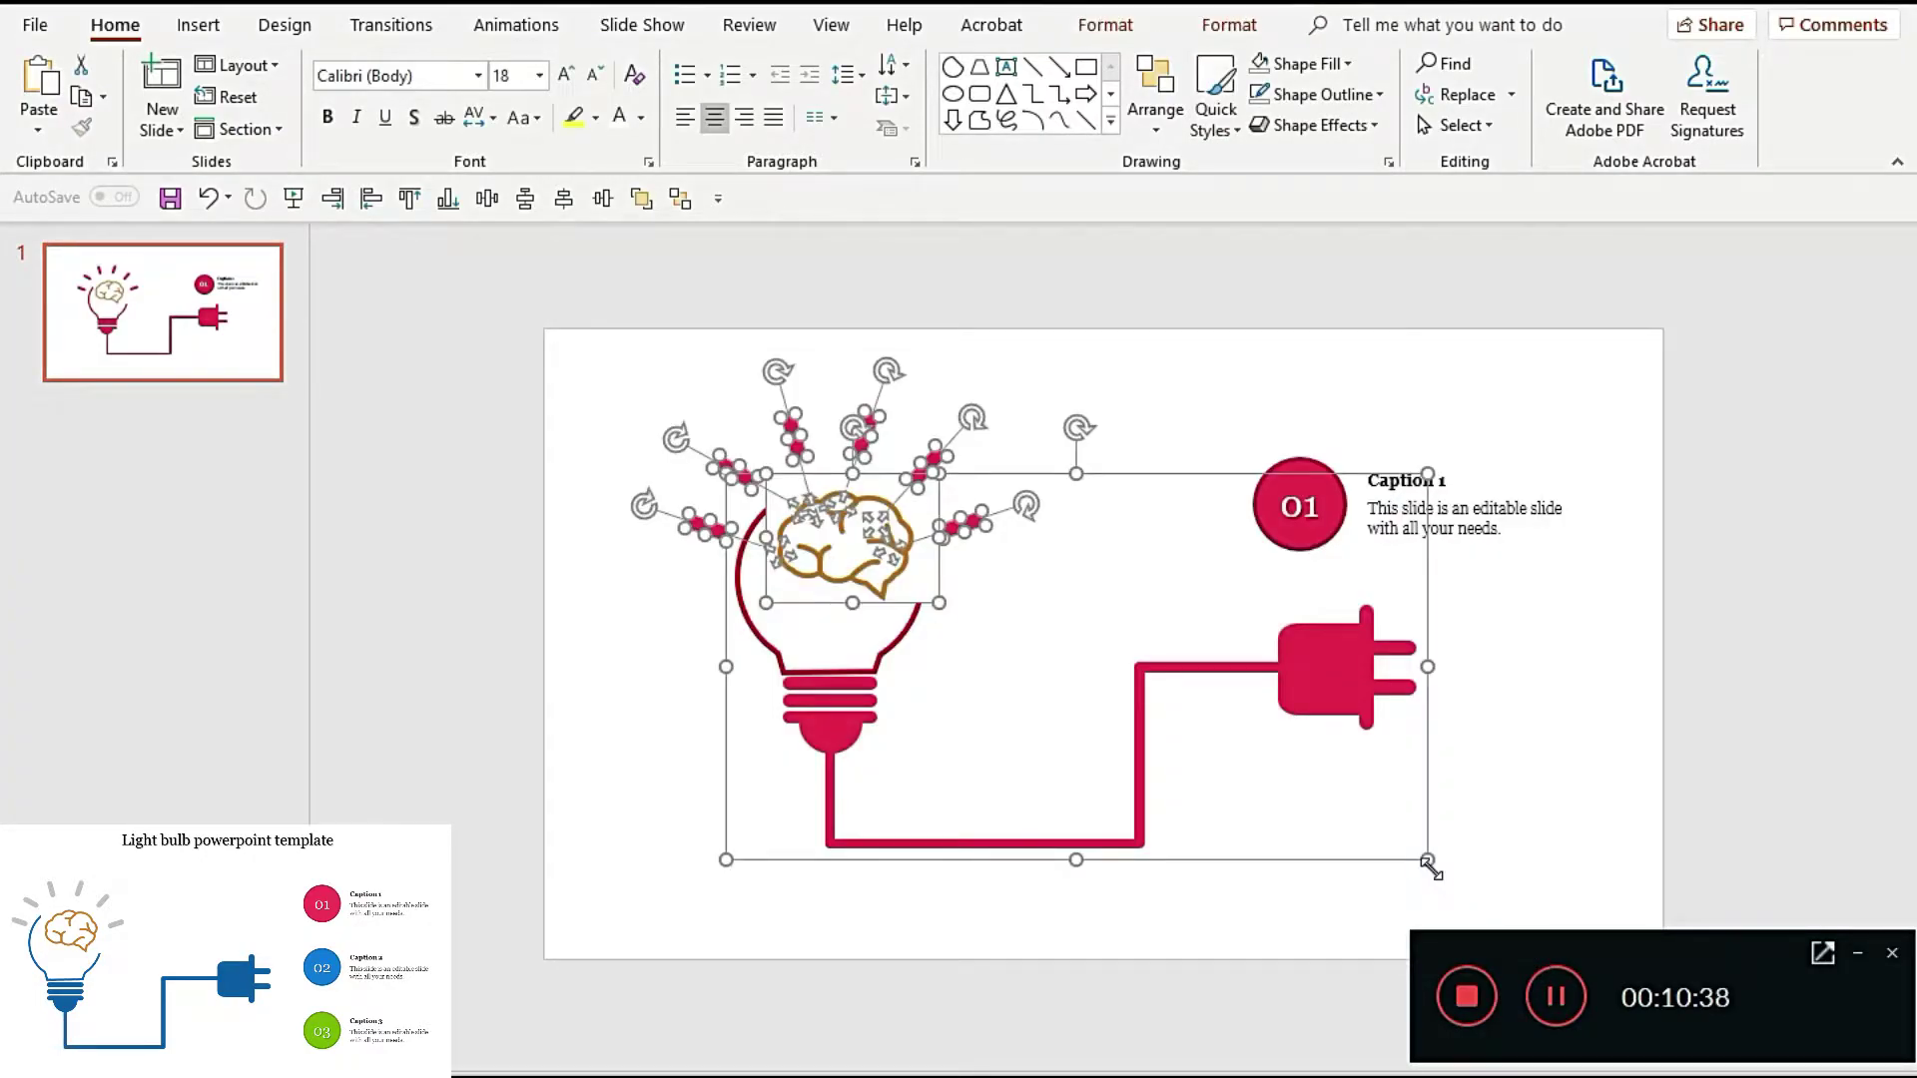
Step: Group the bulb artwork, move it left and shrink it so the plug clears the 01 circle
key(ctrl+g)
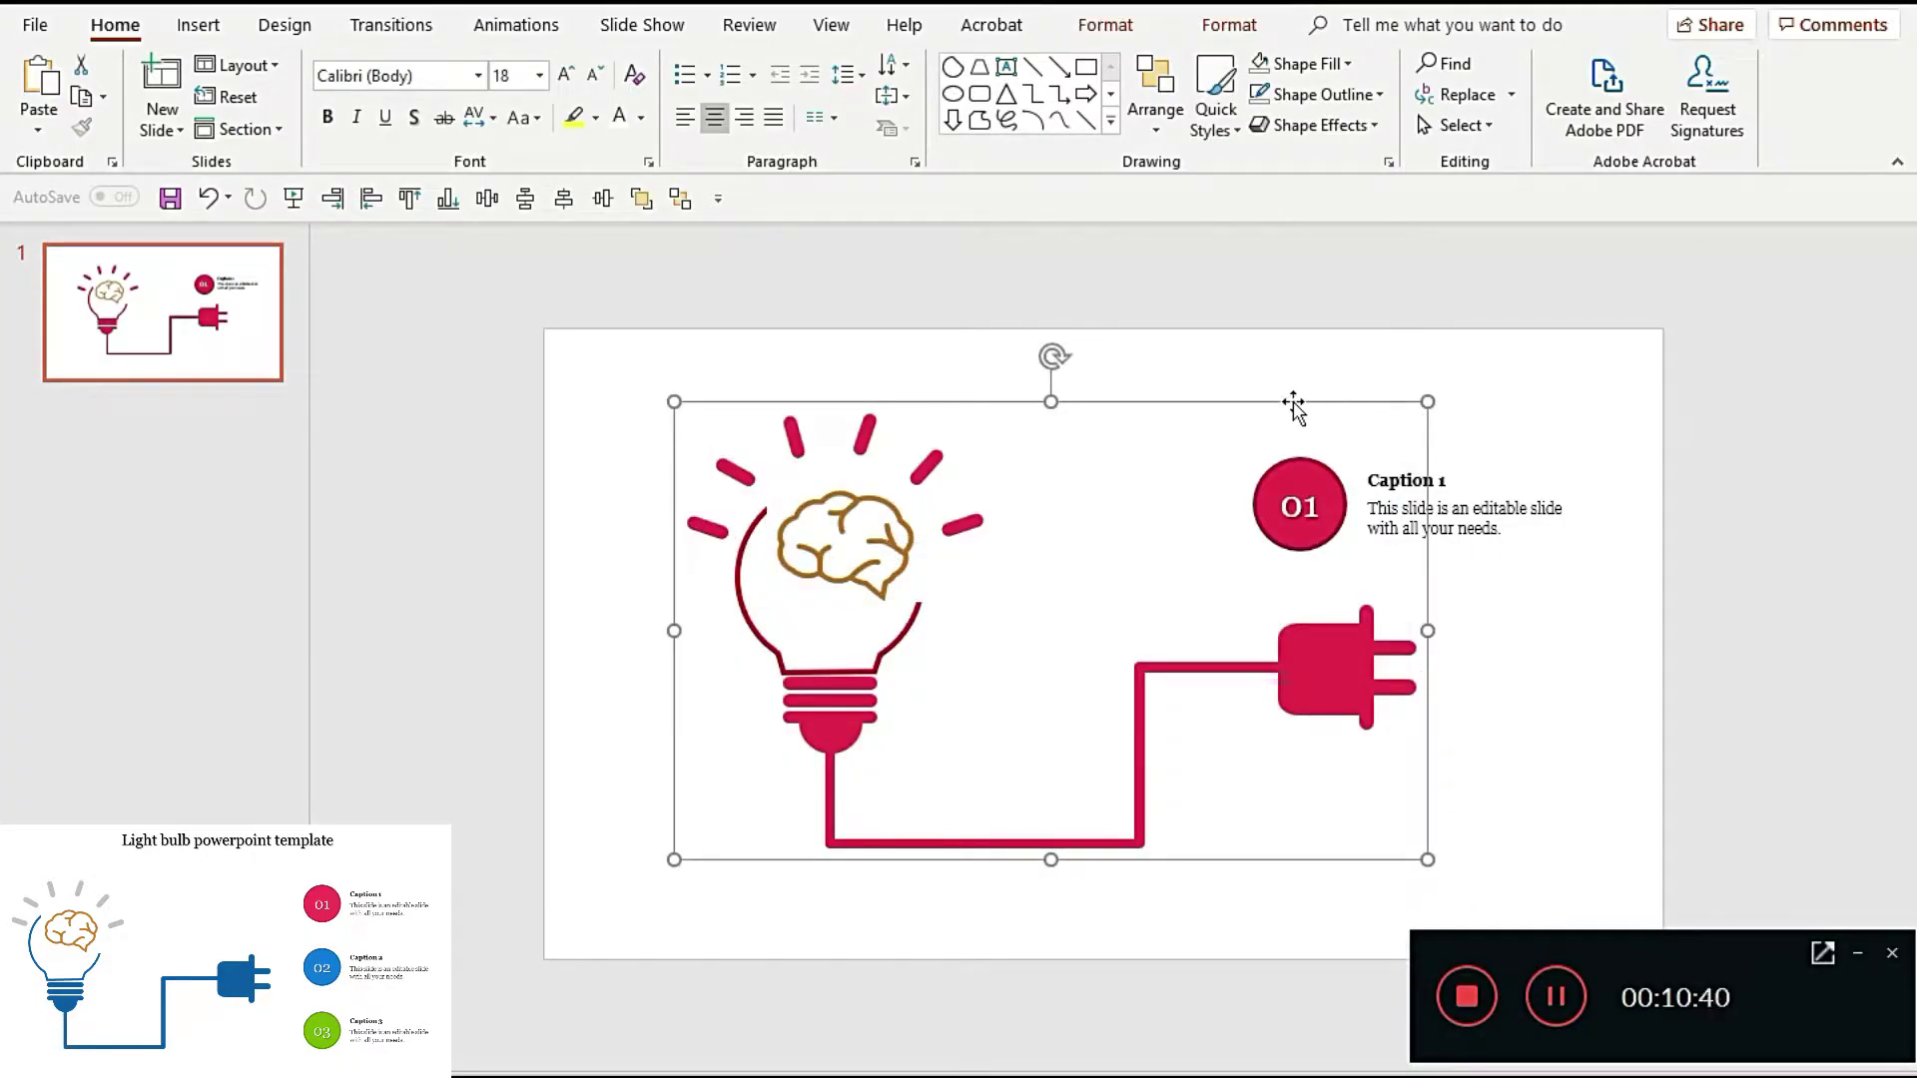
drag(1293, 402, 1166, 427)
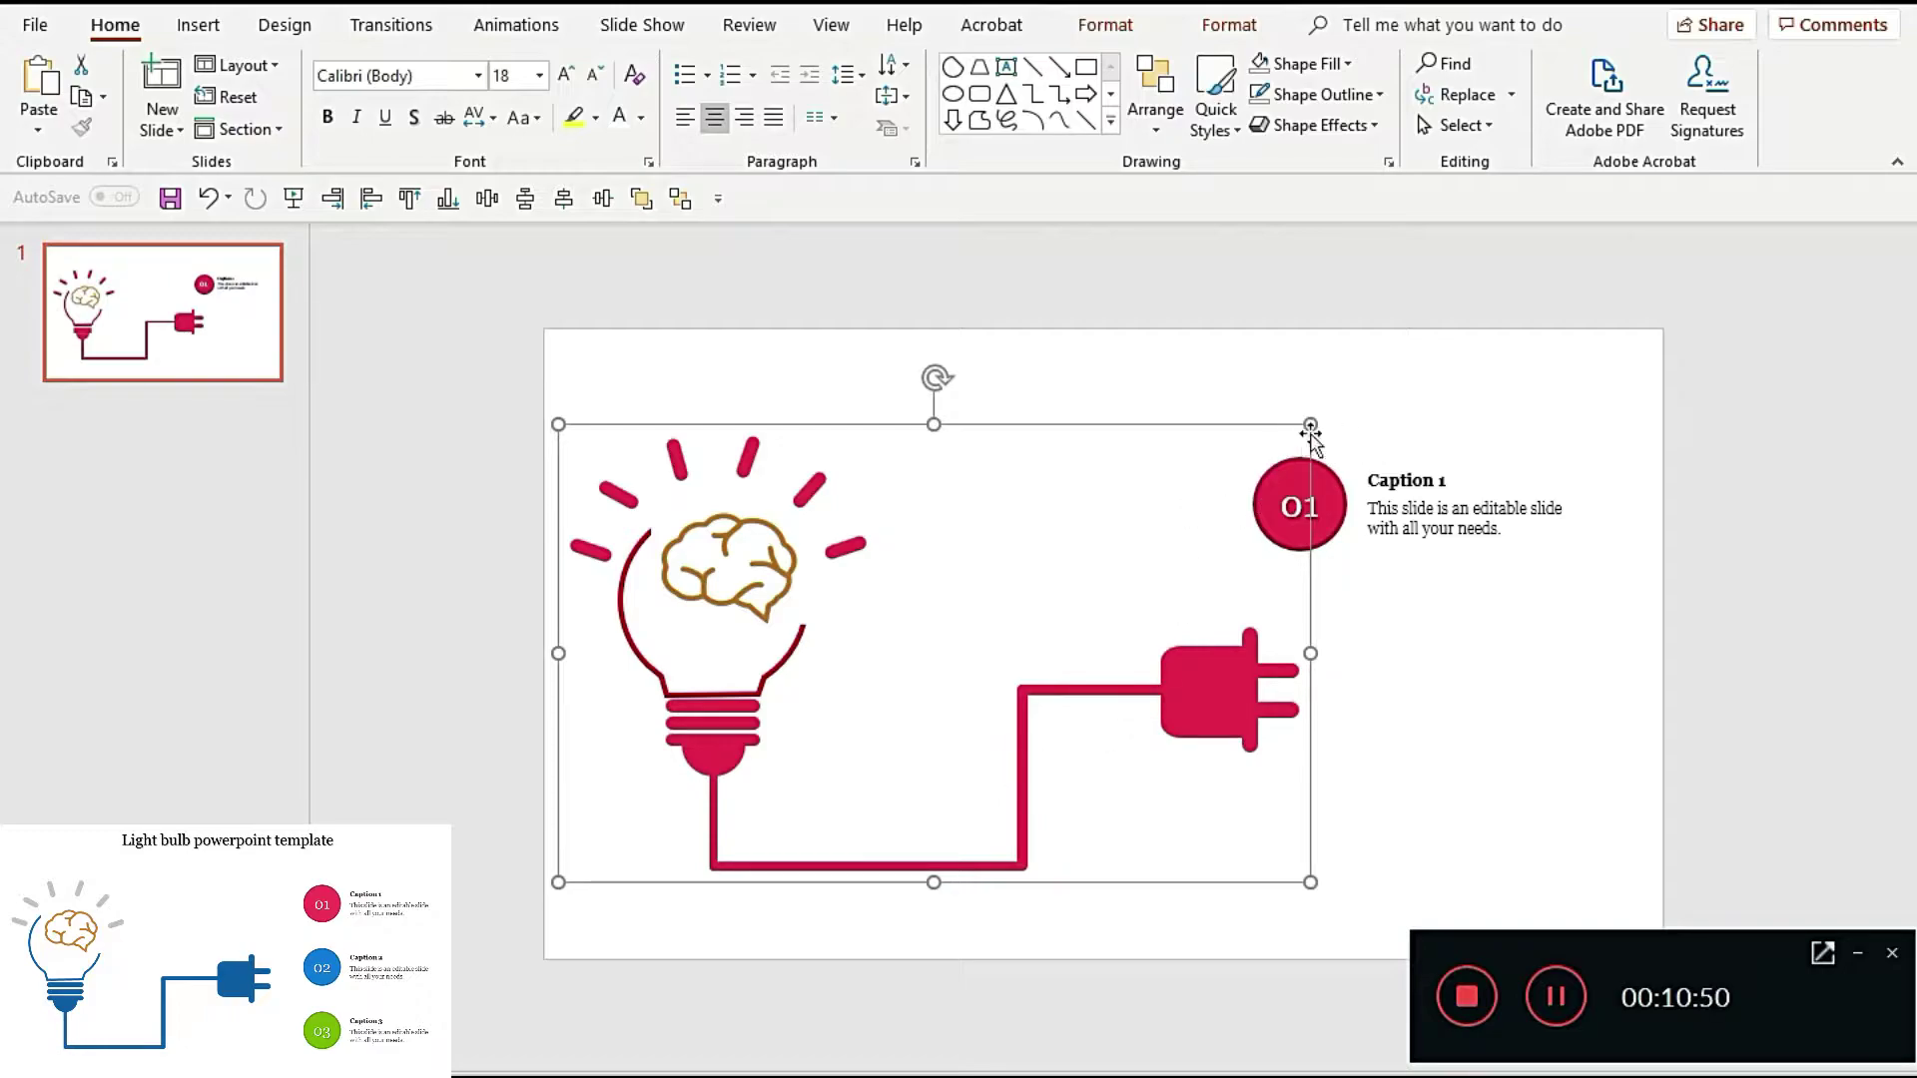
drag(1311, 426, 1283, 441)
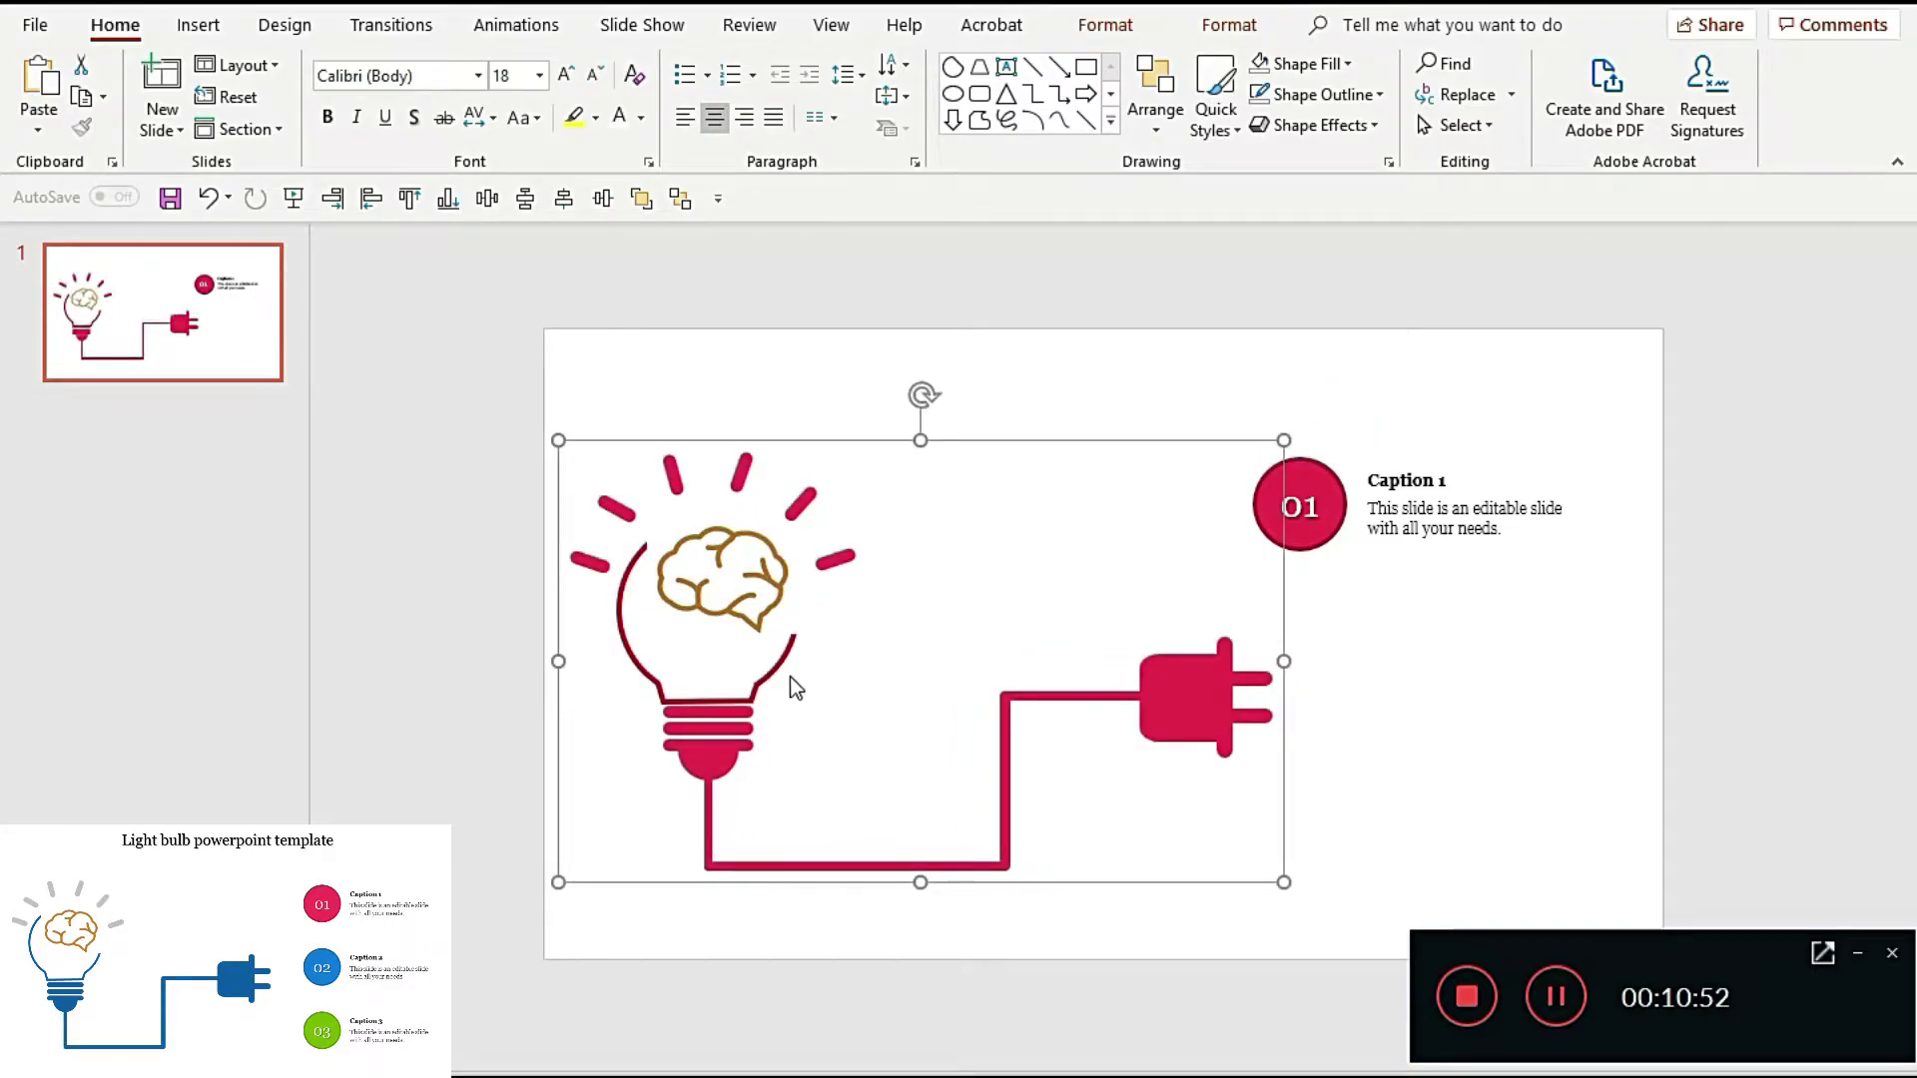
drag(748, 712, 746, 706)
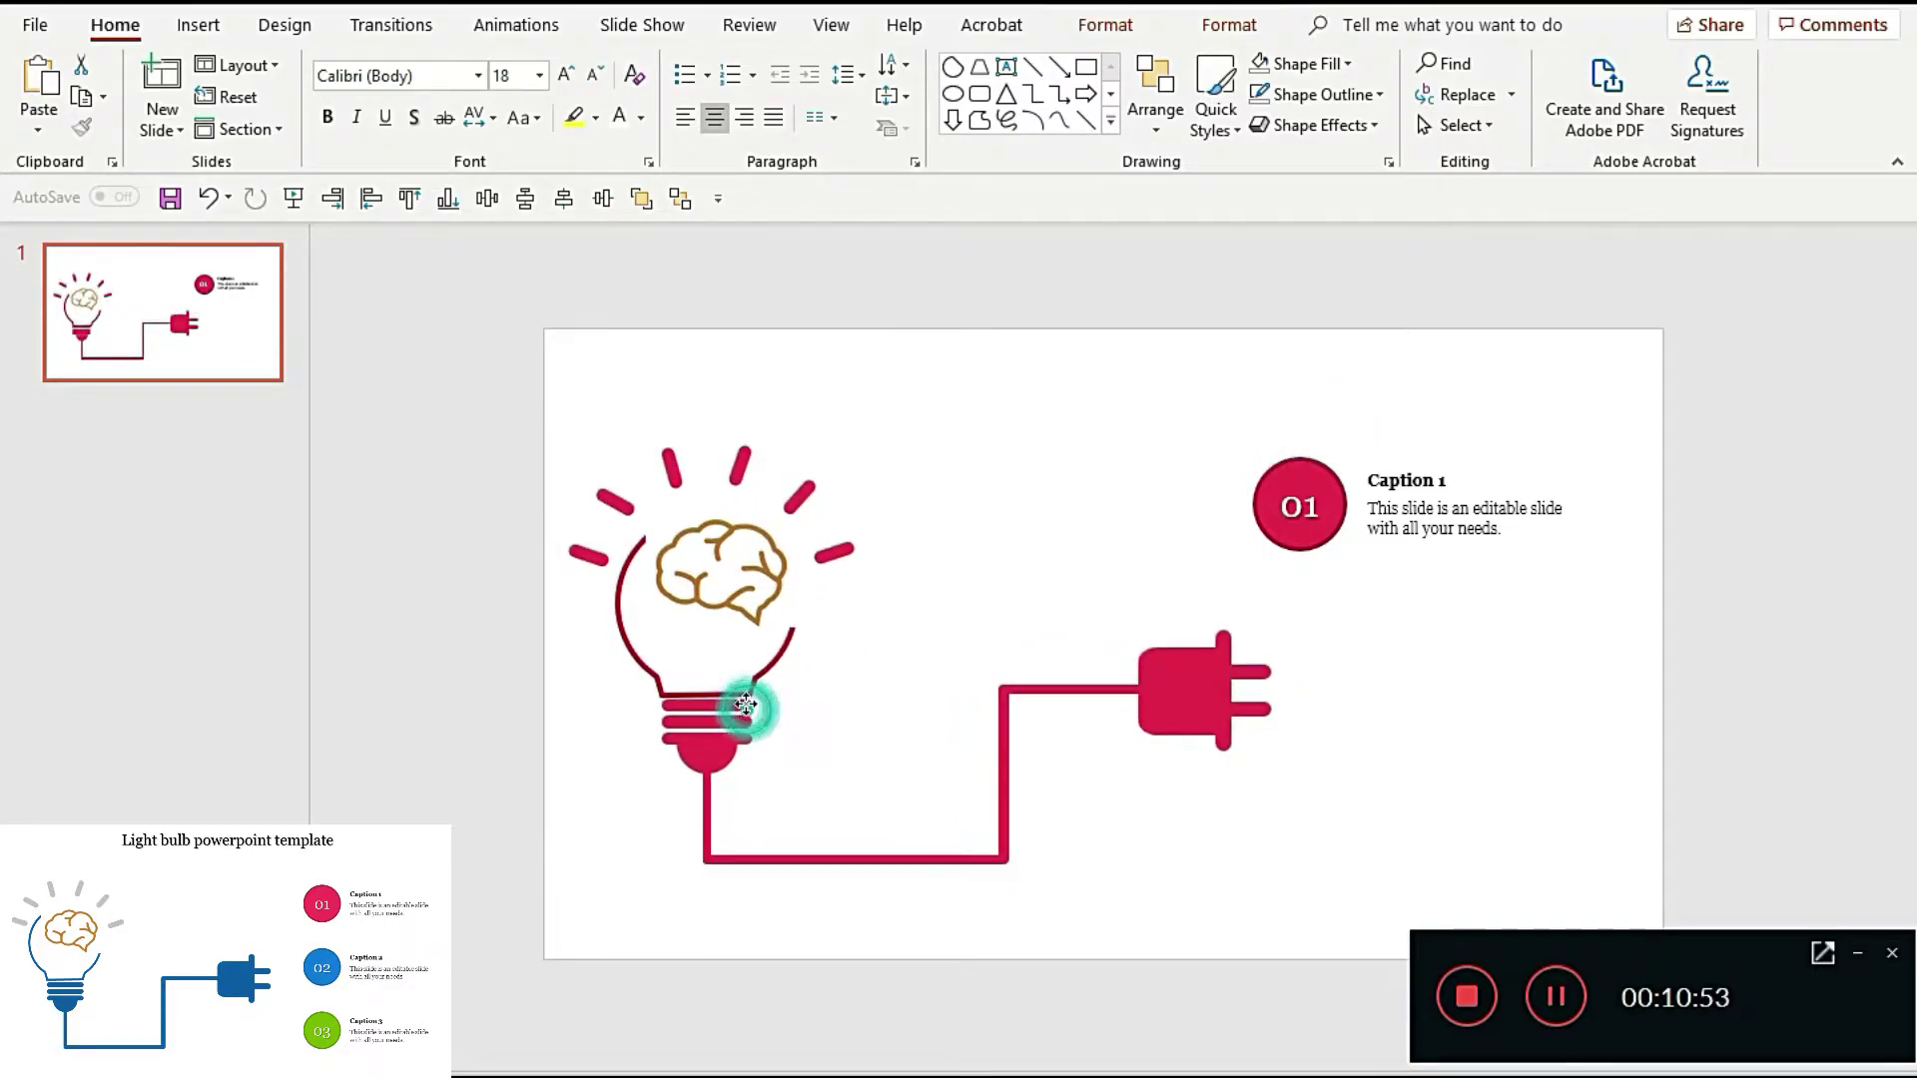
click(865, 722)
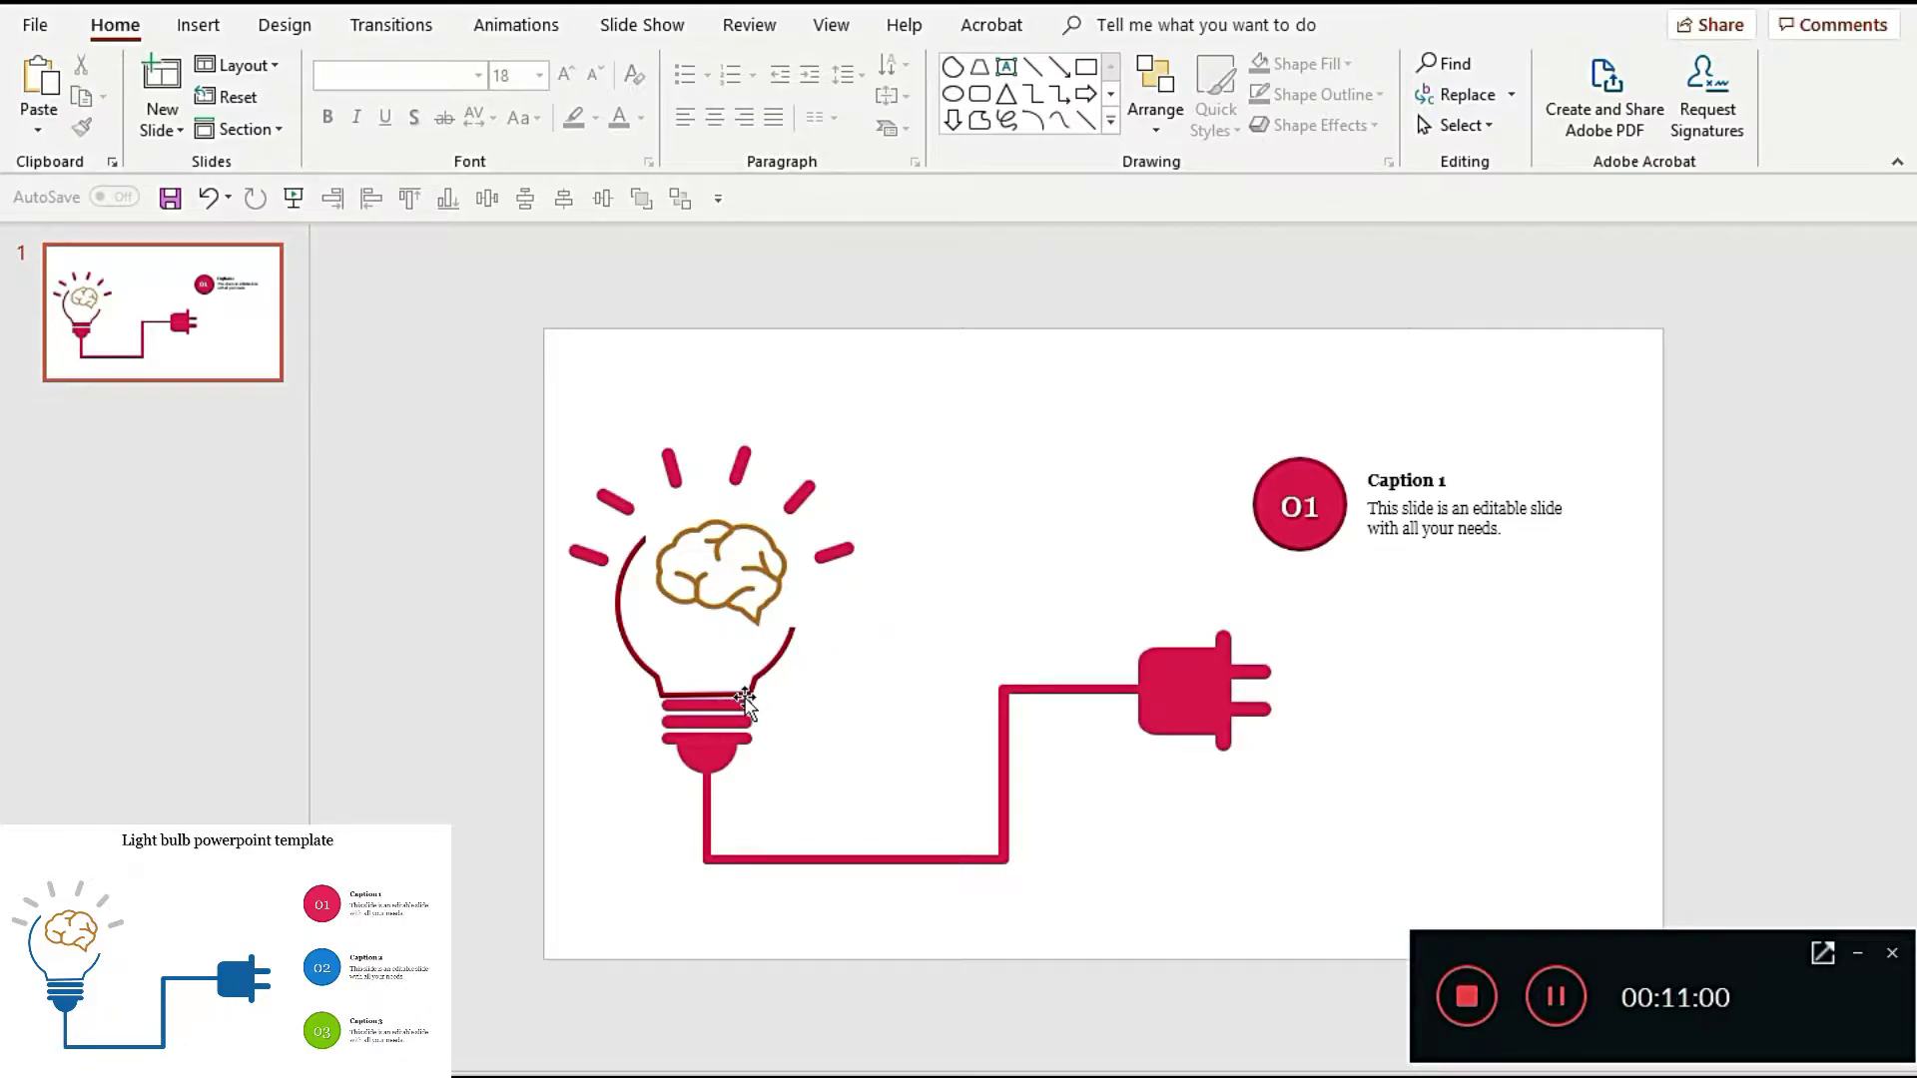
Step: Ungroup the bulb artwork into its separate bulb, wire and plug pieces
click(1243, 714)
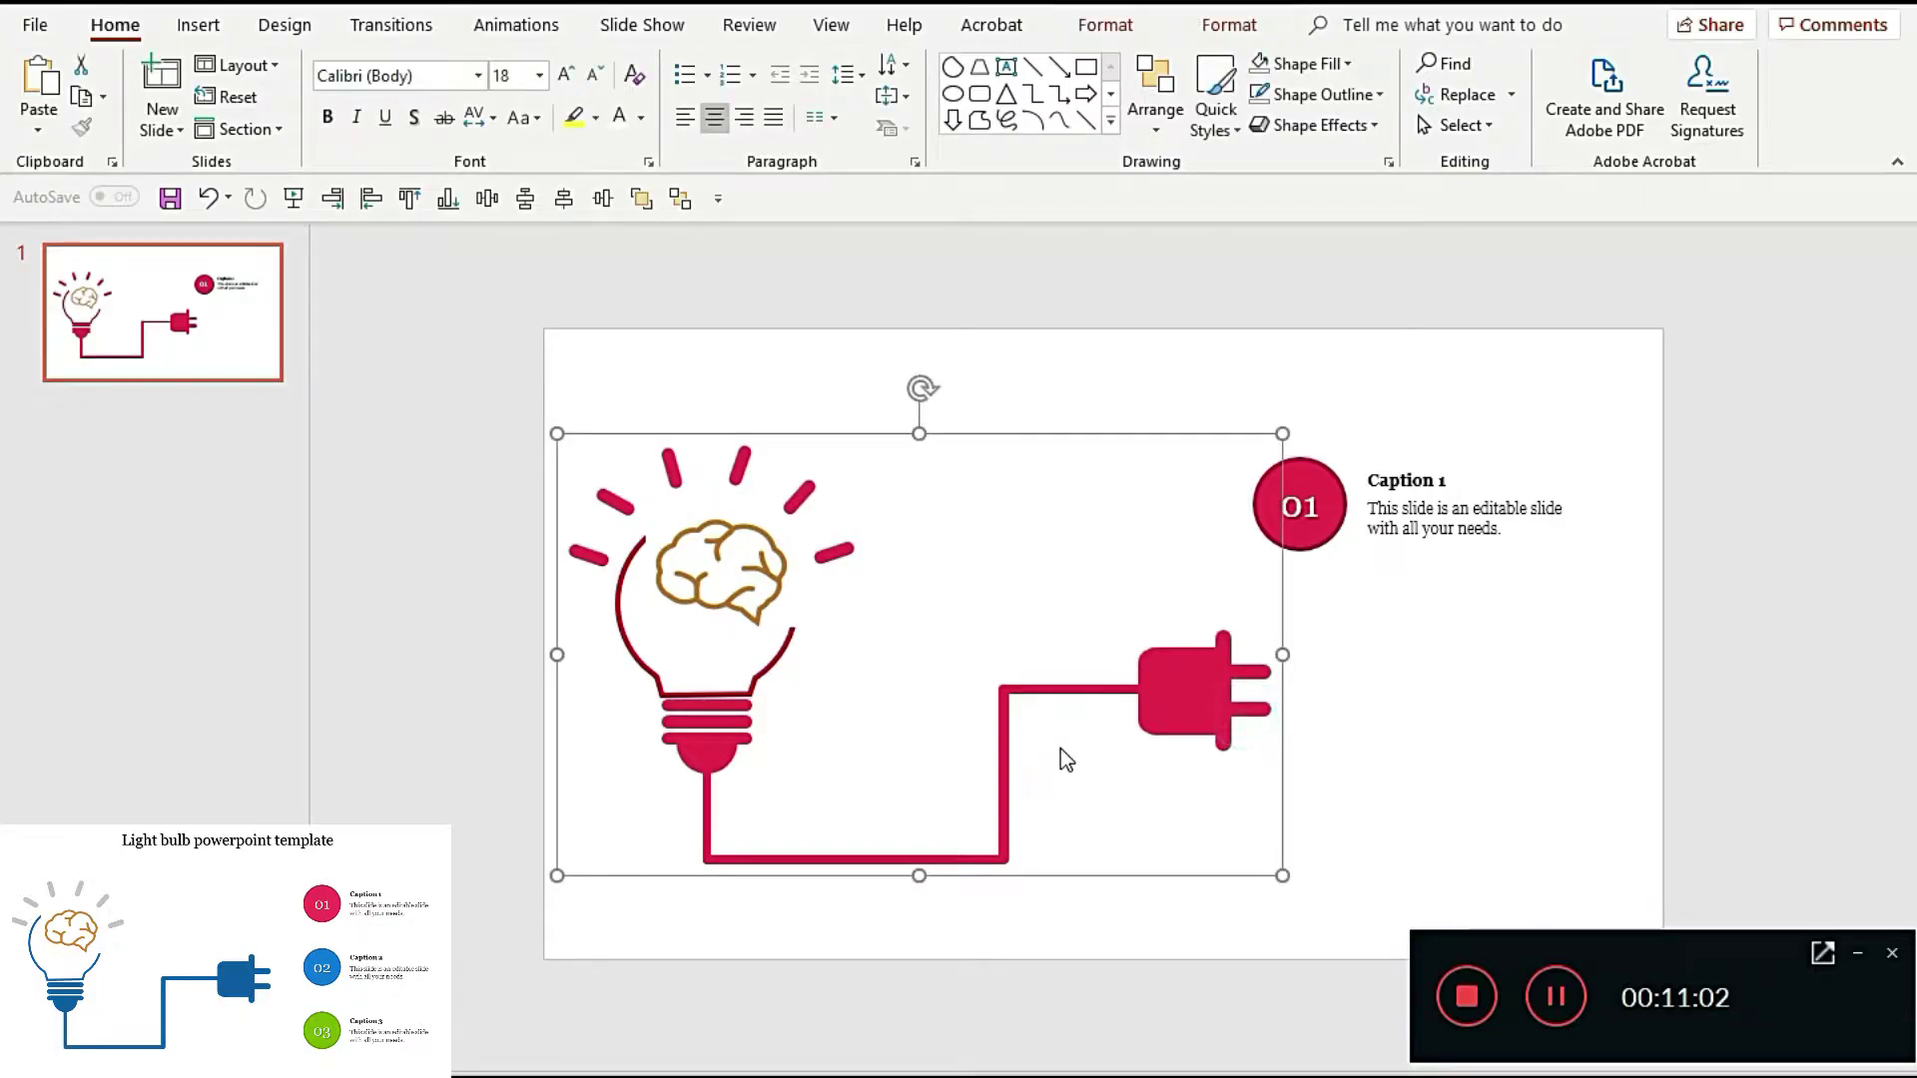
key(ctrl+shift+g)
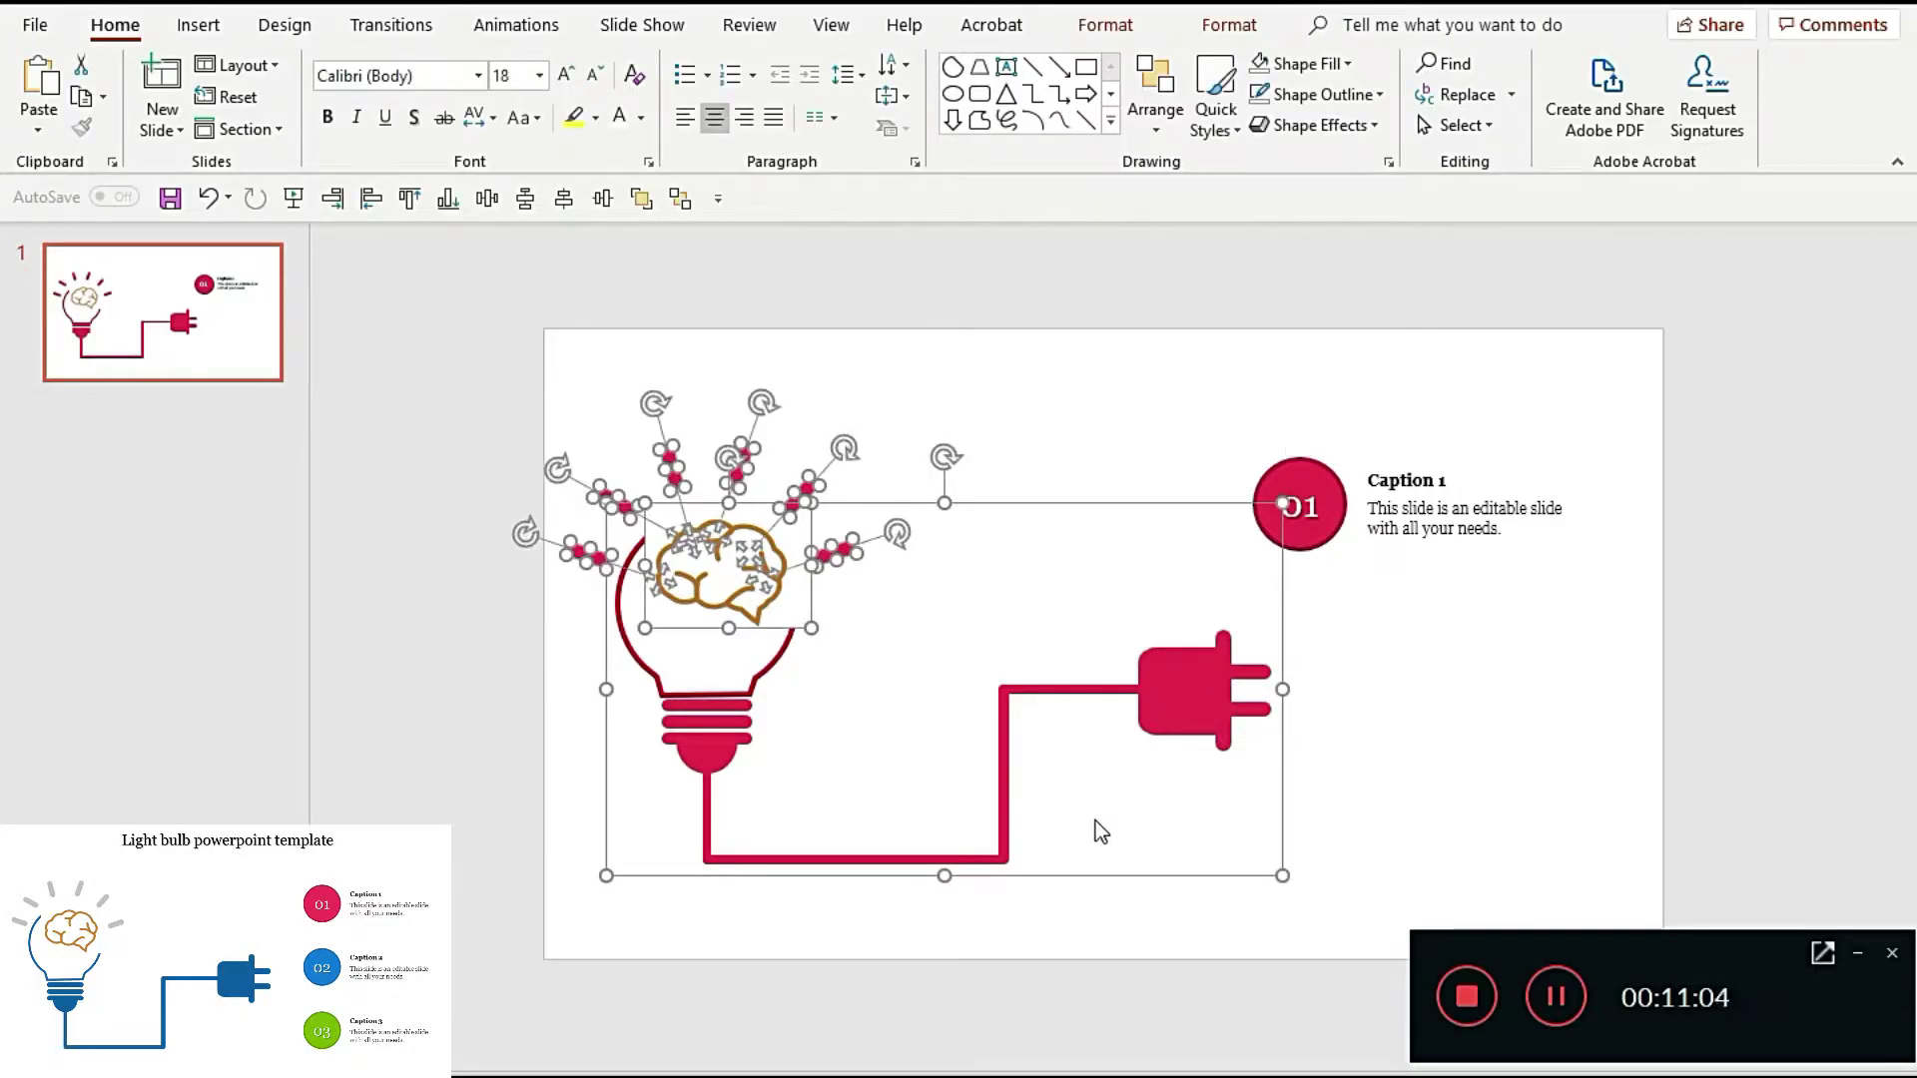
click(996, 944)
click(1006, 814)
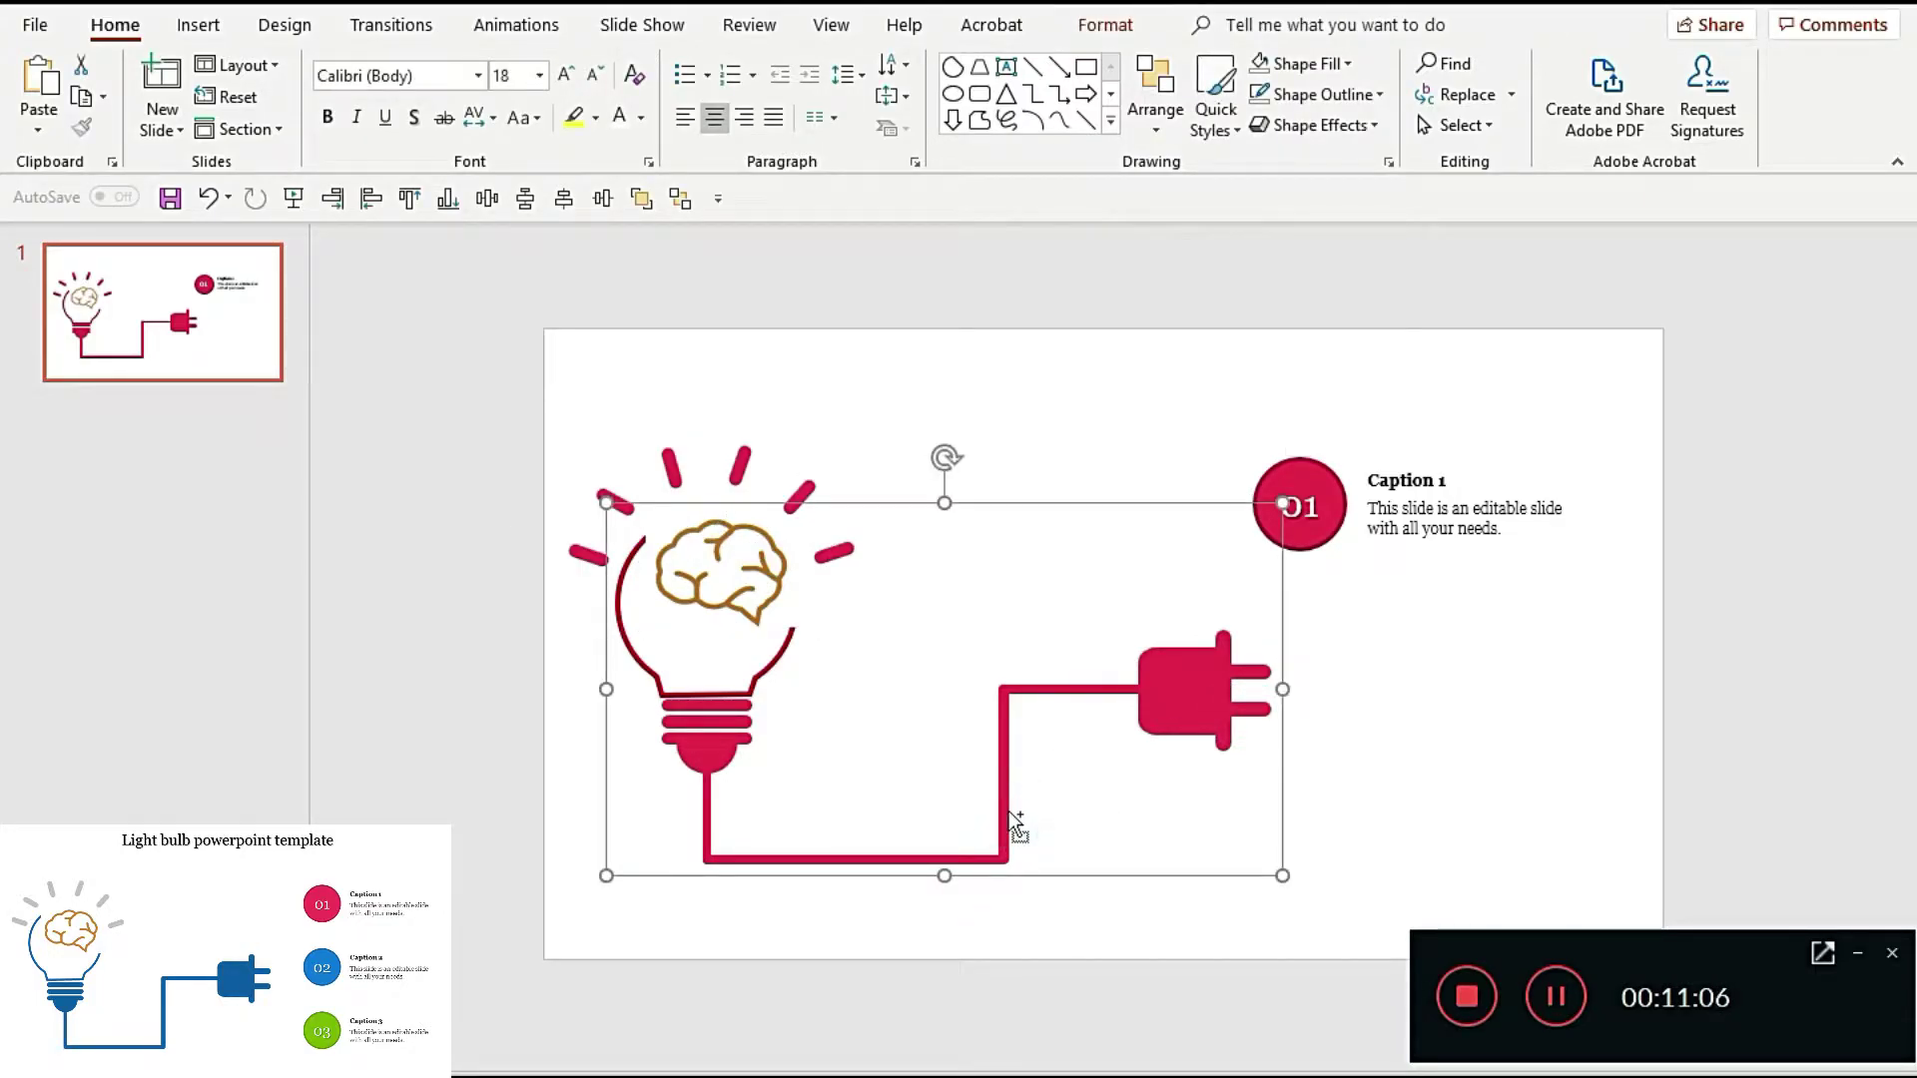
key(ctrl+shift+g)
click(1088, 855)
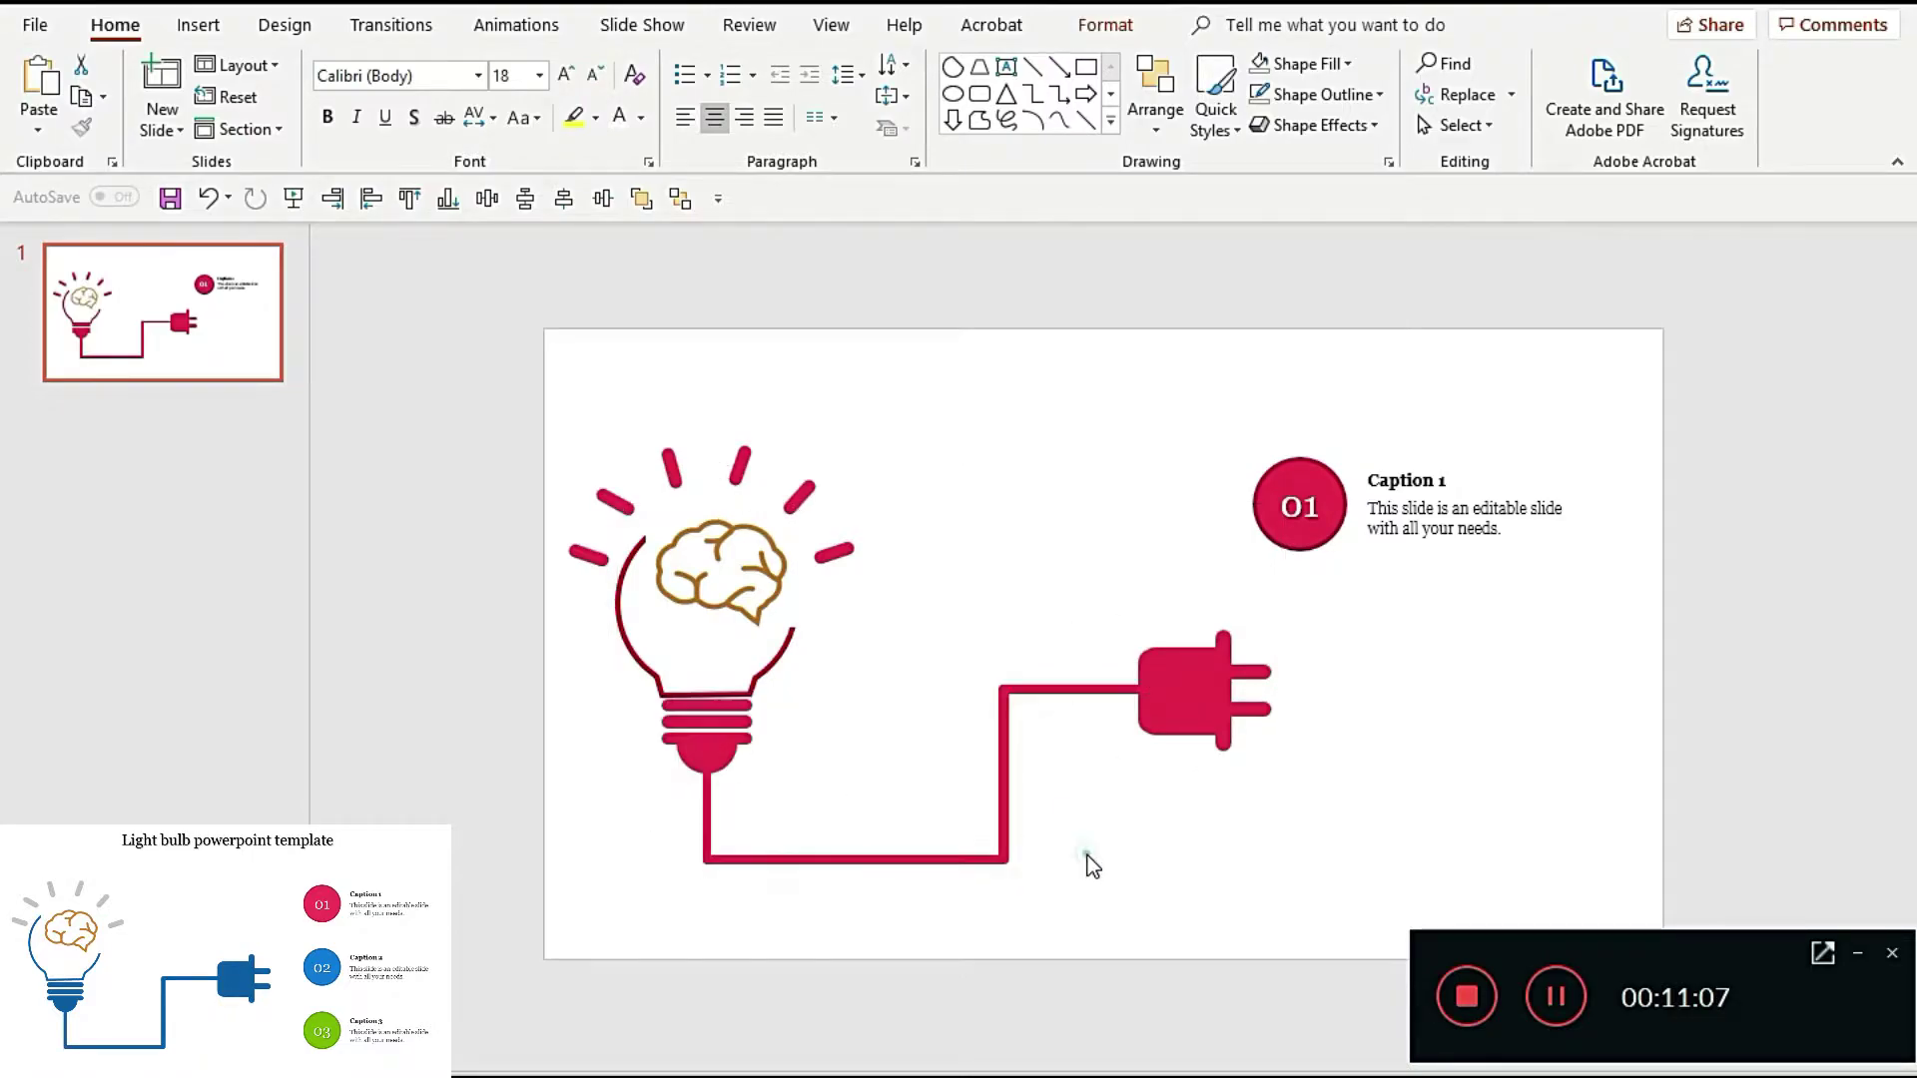
Step: Shorten the bottom wire and shift the plug and vertical wire left to reconnect
click(953, 859)
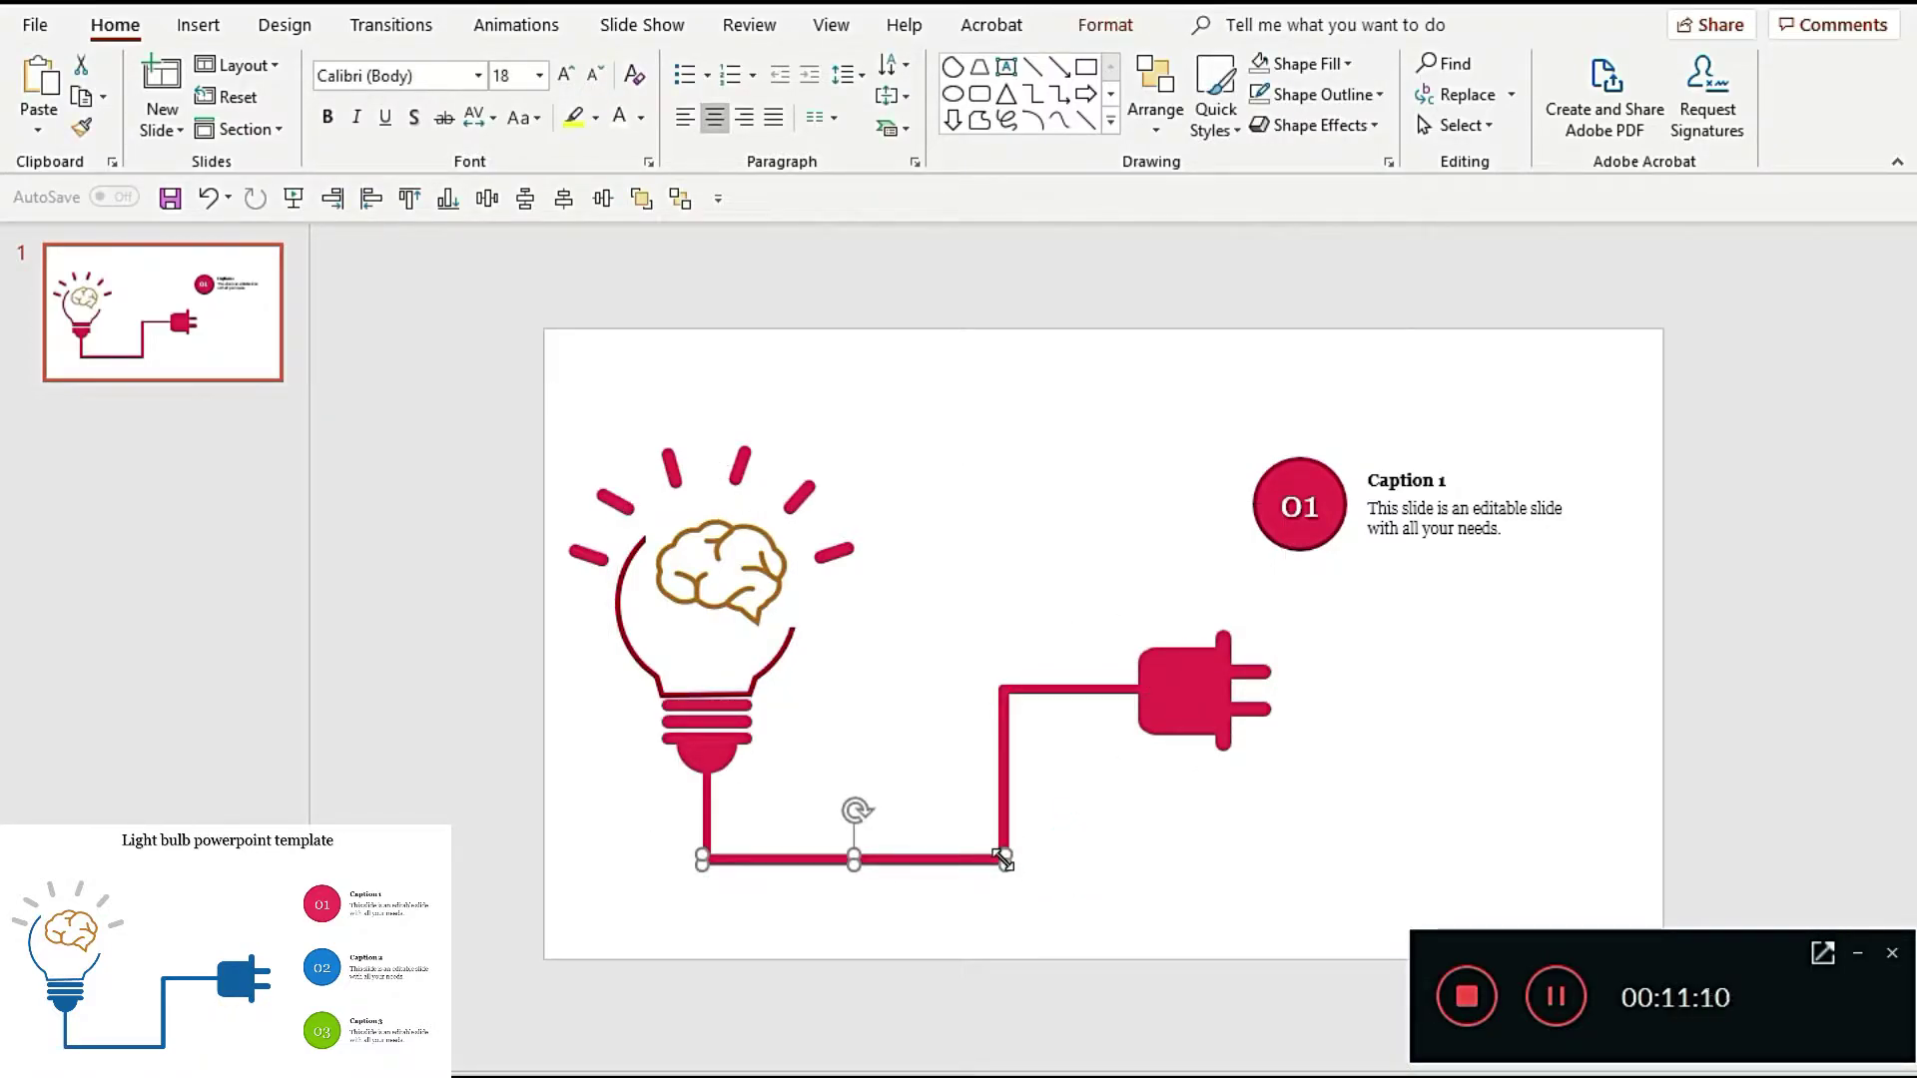
drag(1004, 858, 957, 862)
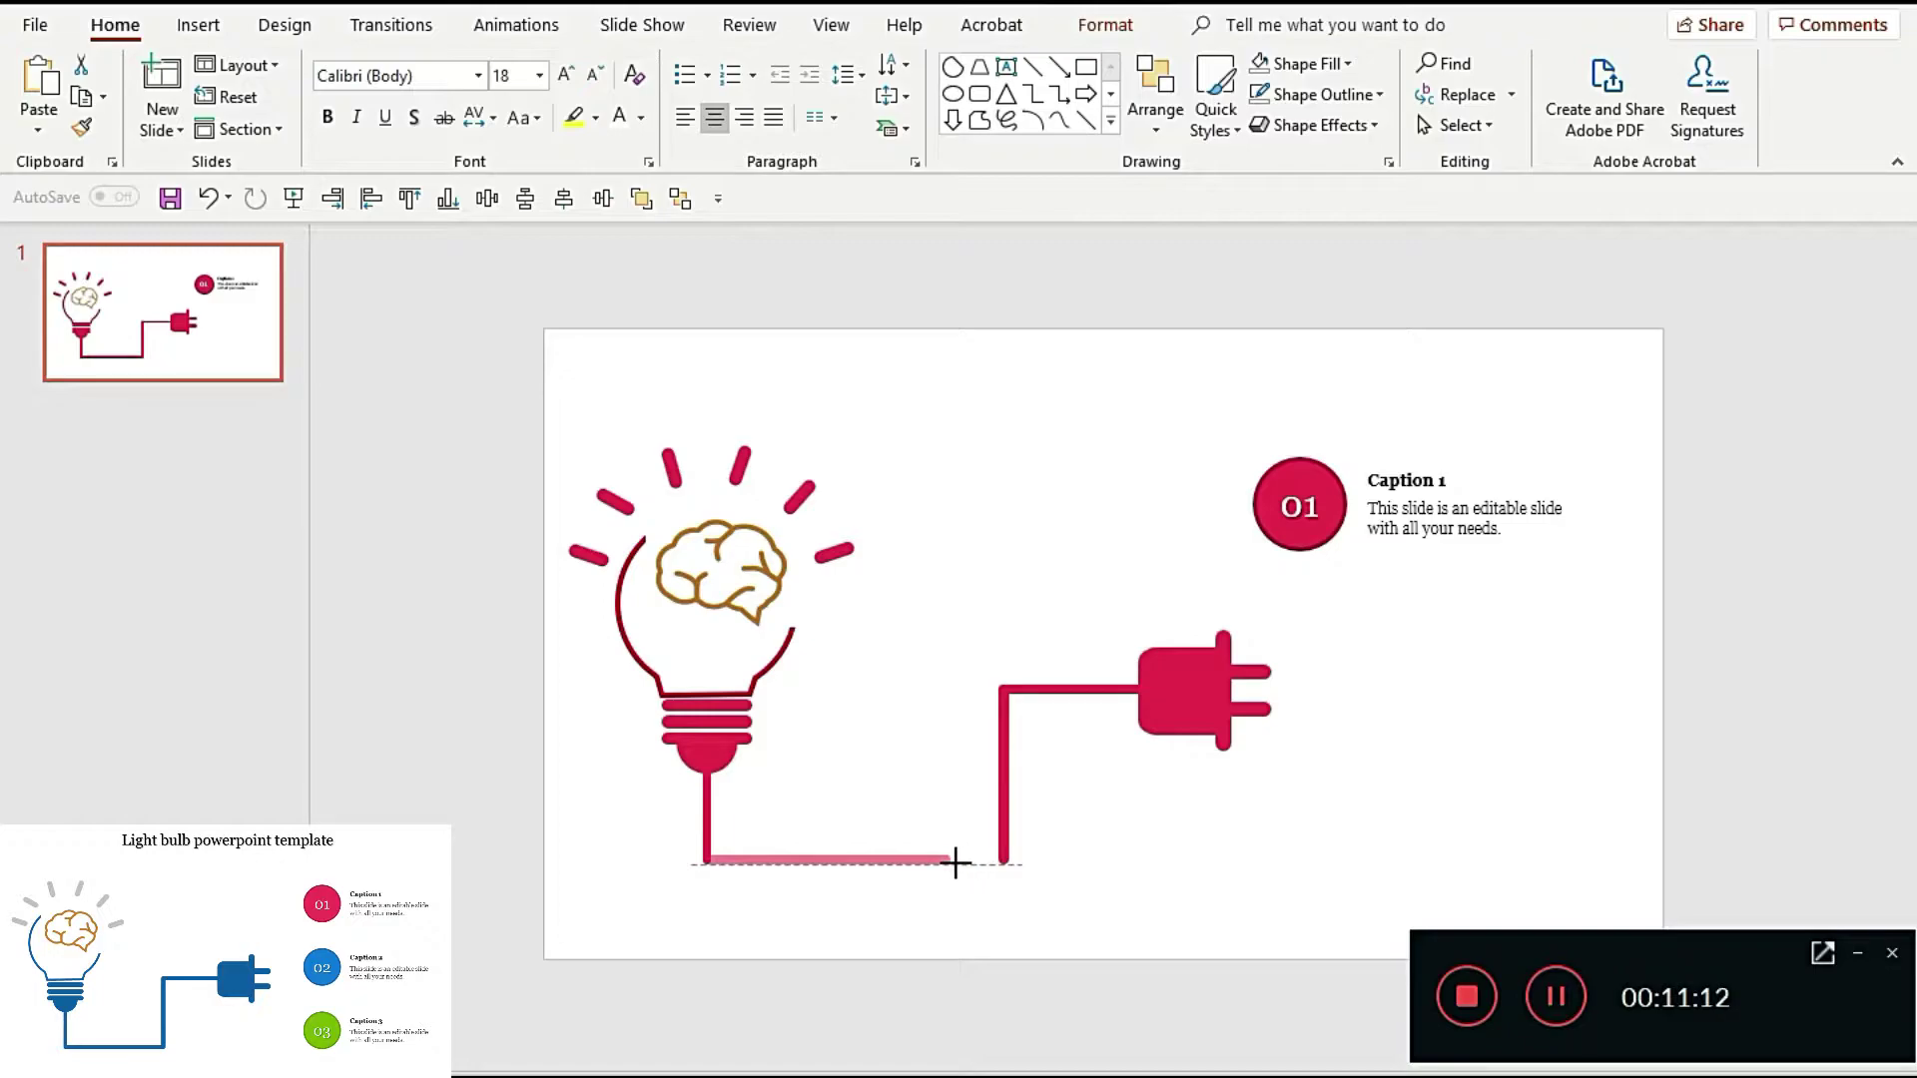
click(1144, 865)
drag(1271, 886, 901, 549)
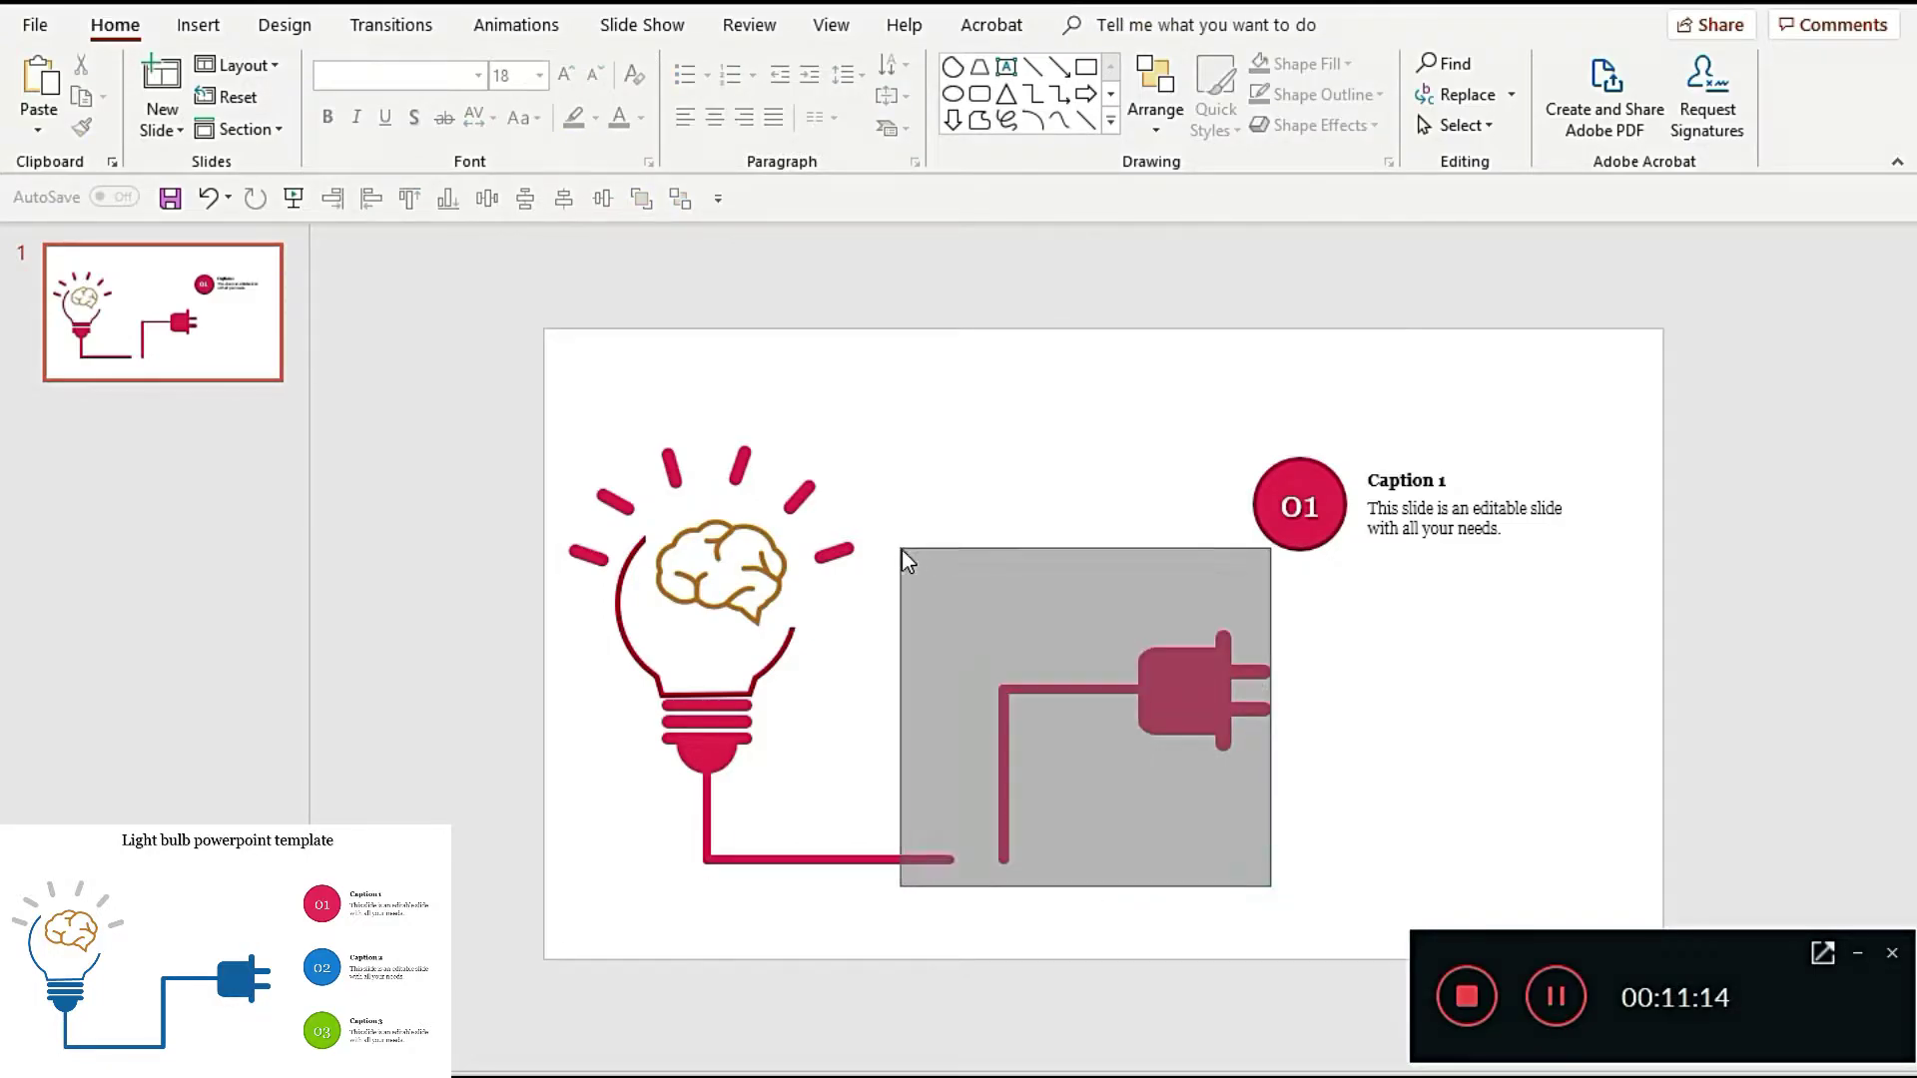
drag(1002, 745, 945, 742)
click(1109, 826)
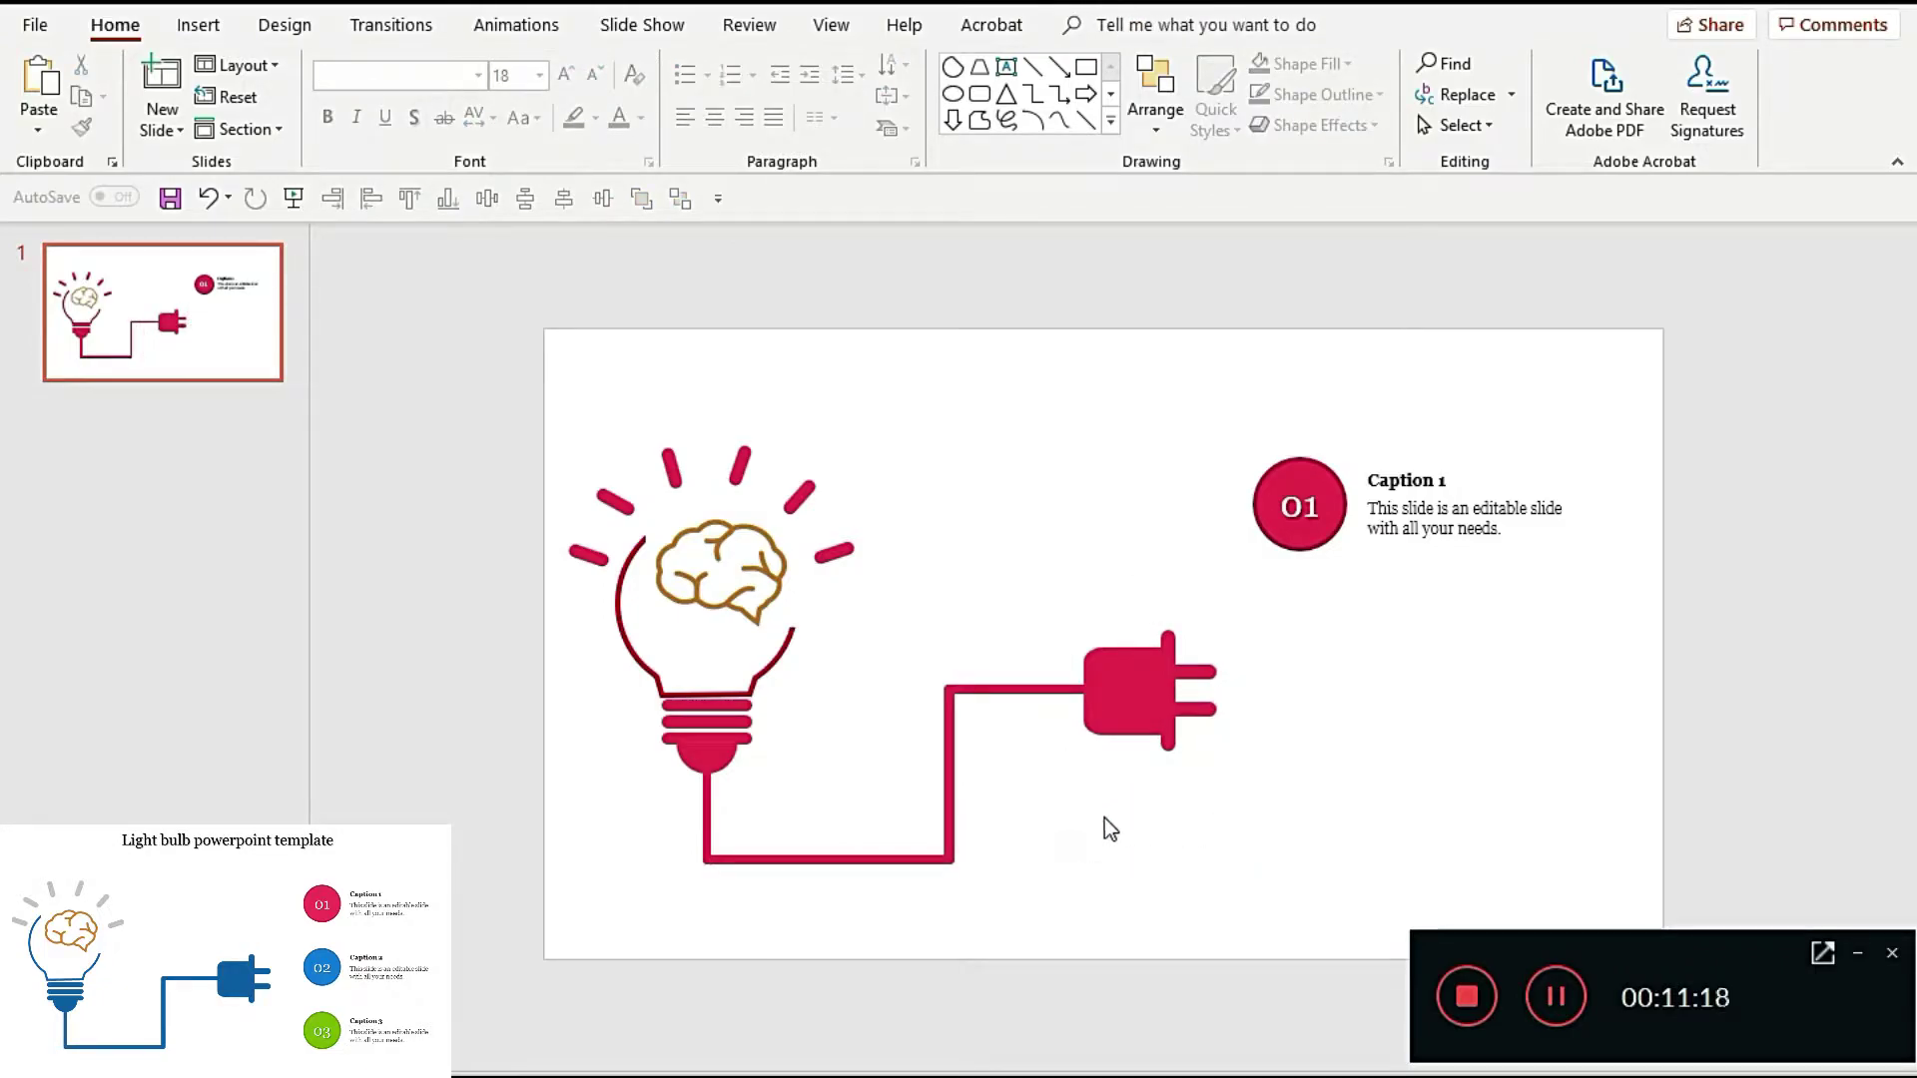
Step: Duplicate the 01 circle-and-caption block twice, stacking the copies below
click(1316, 514)
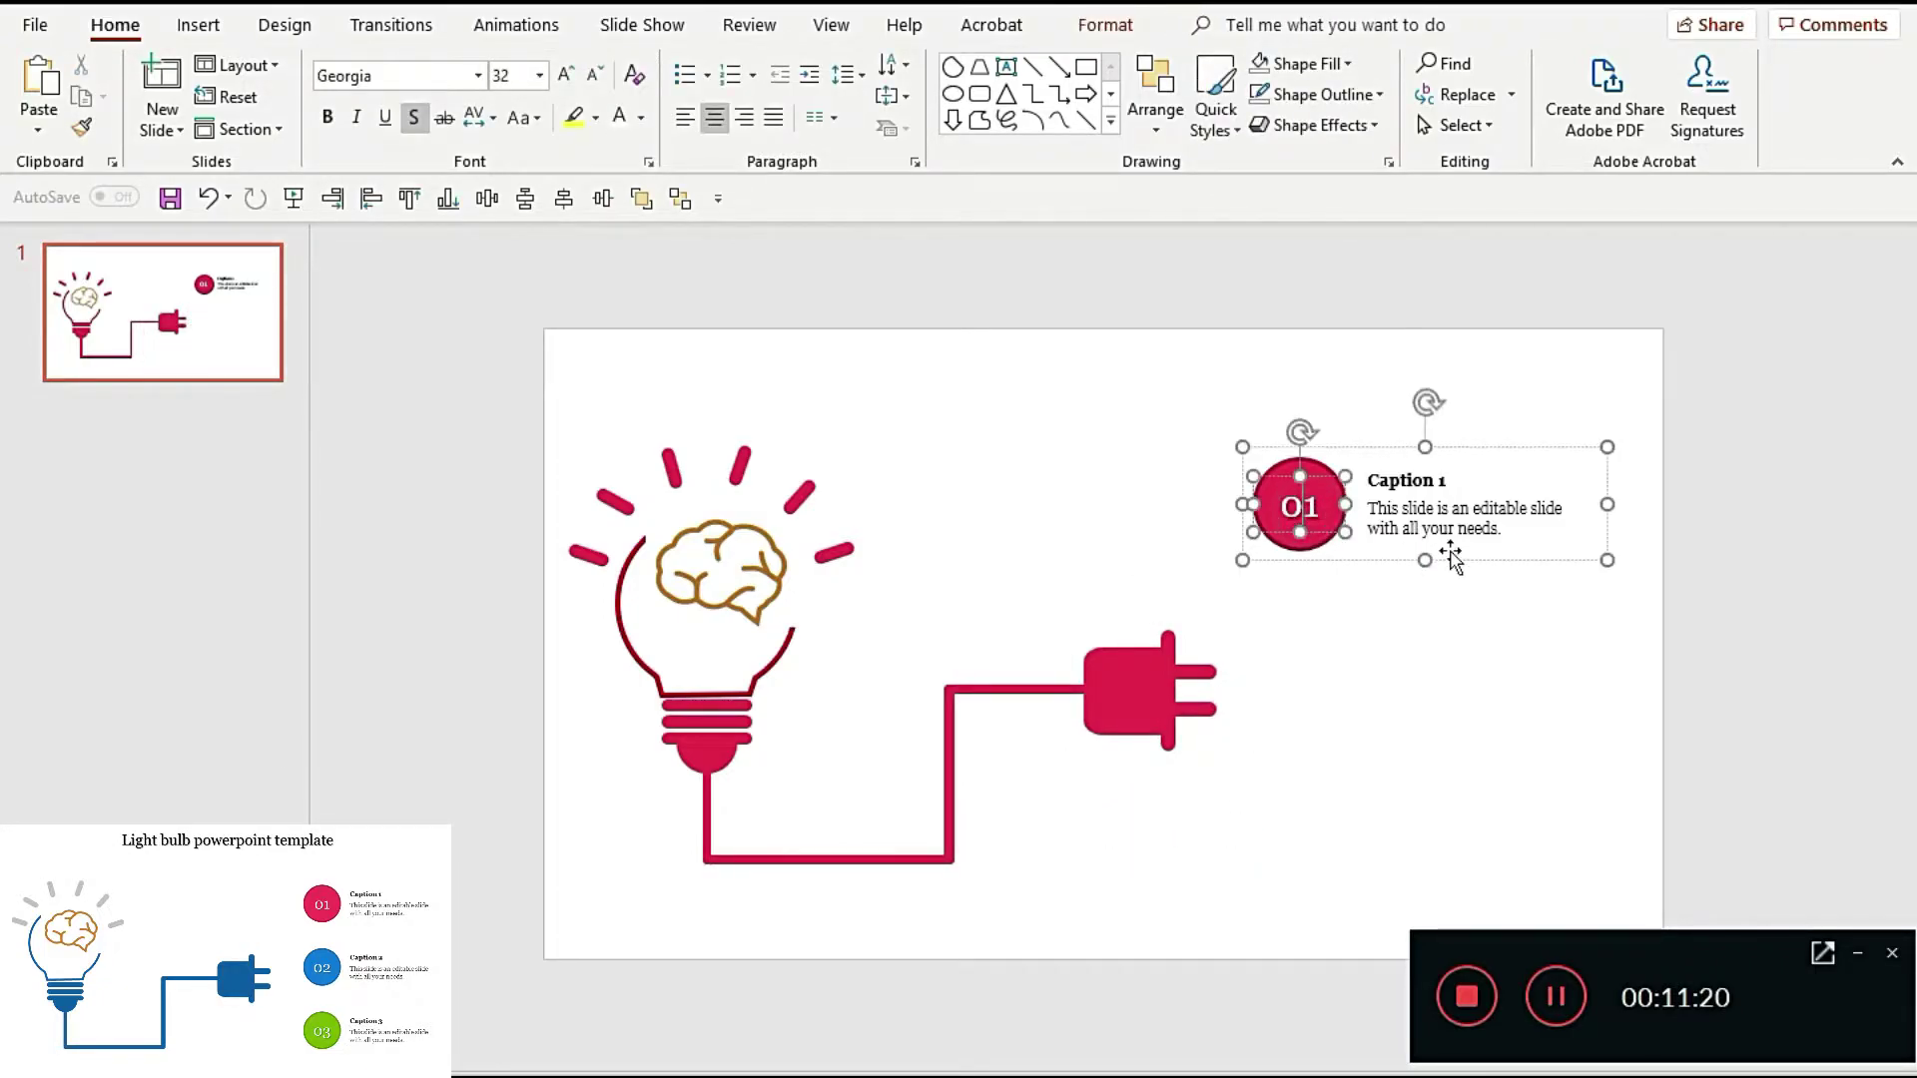
click(1474, 562)
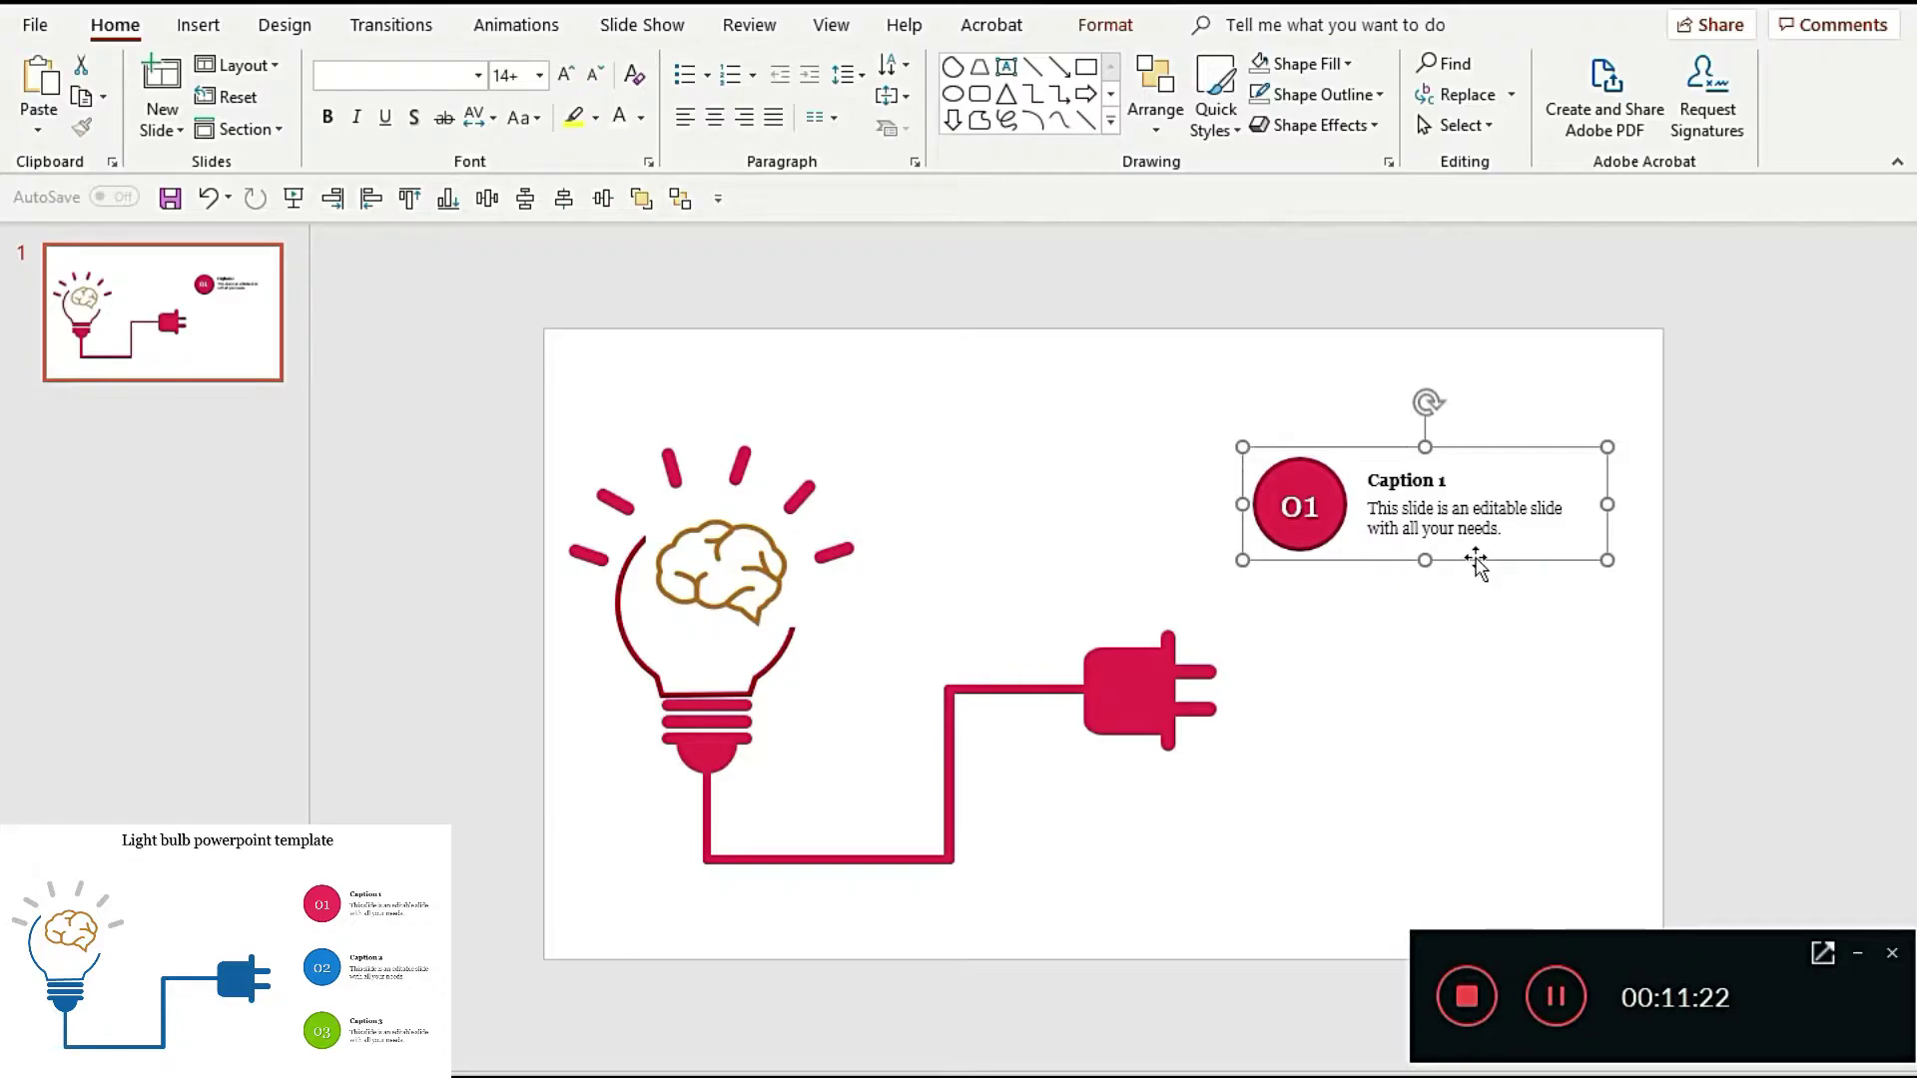
mouse_move(1476, 562)
mouse_down()
mouse_move(1520, 562)
mouse_move(1498, 708)
mouse_up()
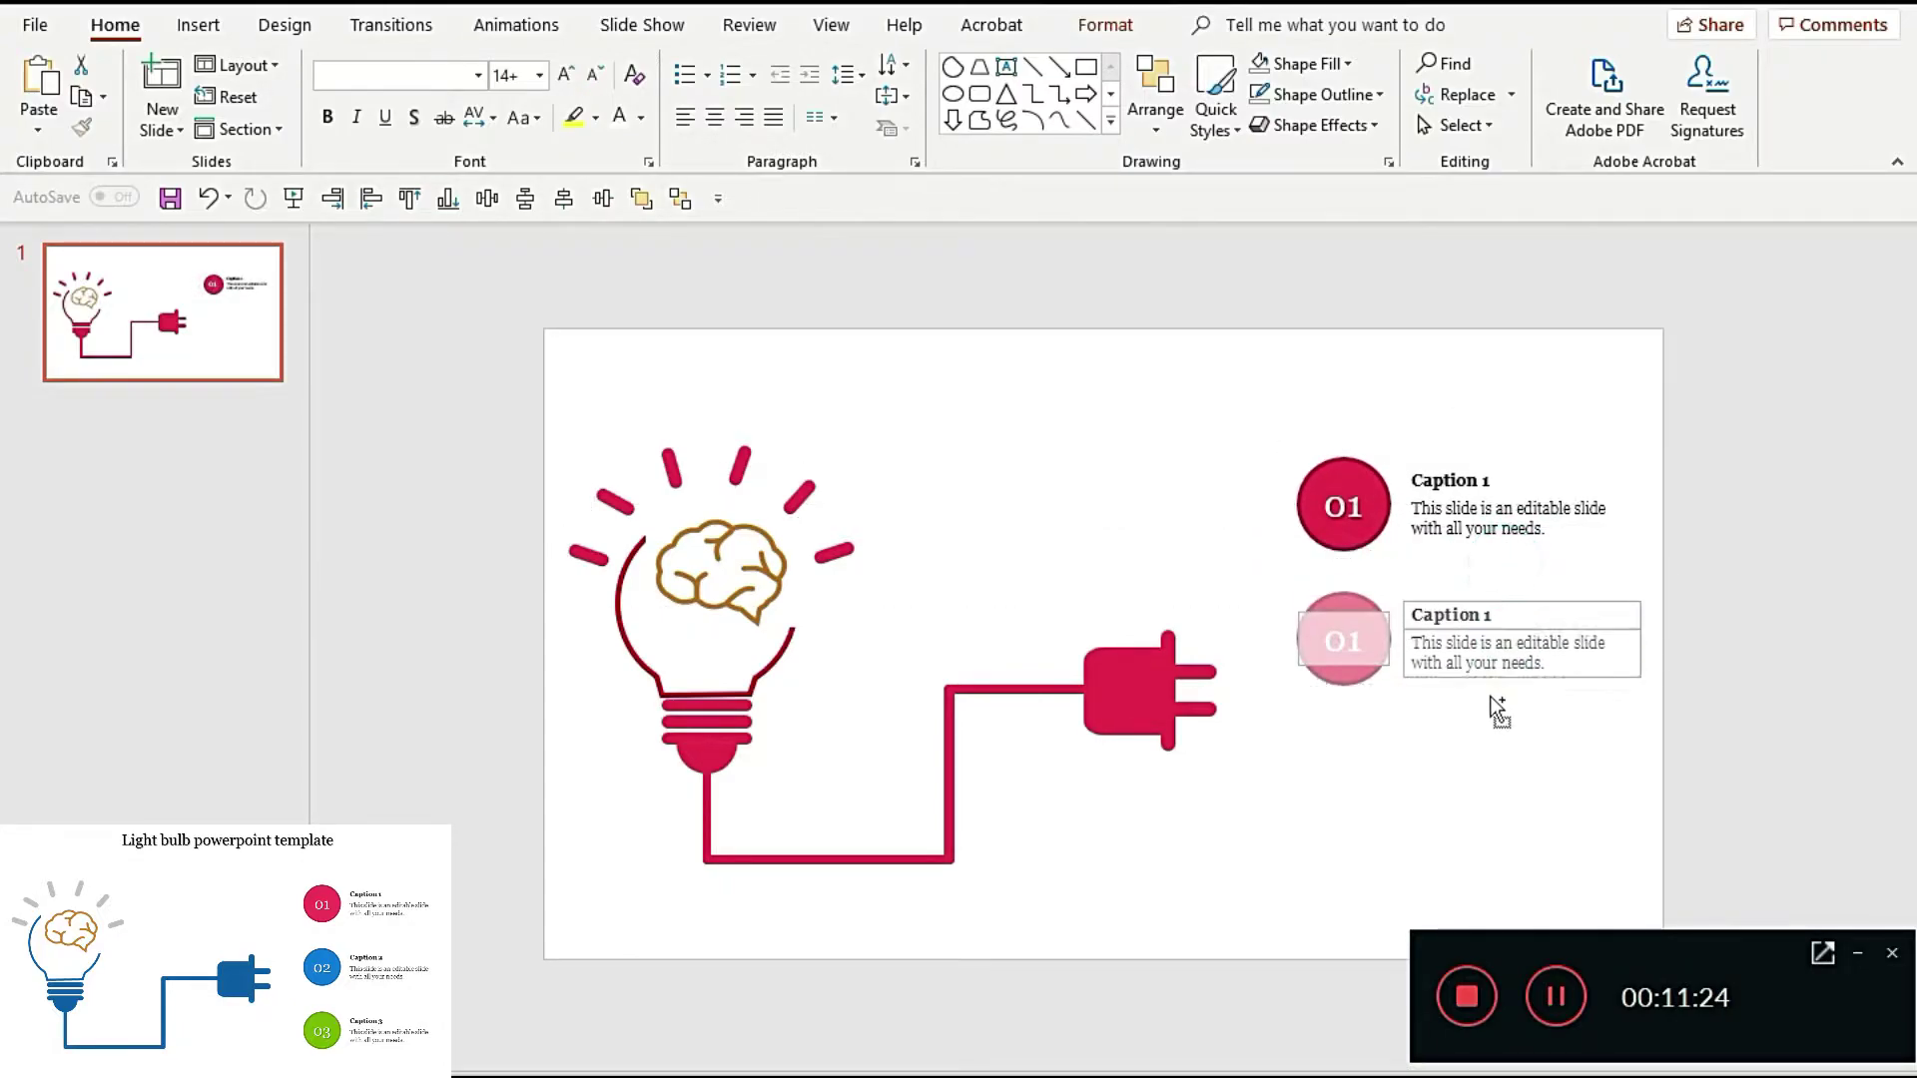
shift+click(1504, 520)
click(1438, 749)
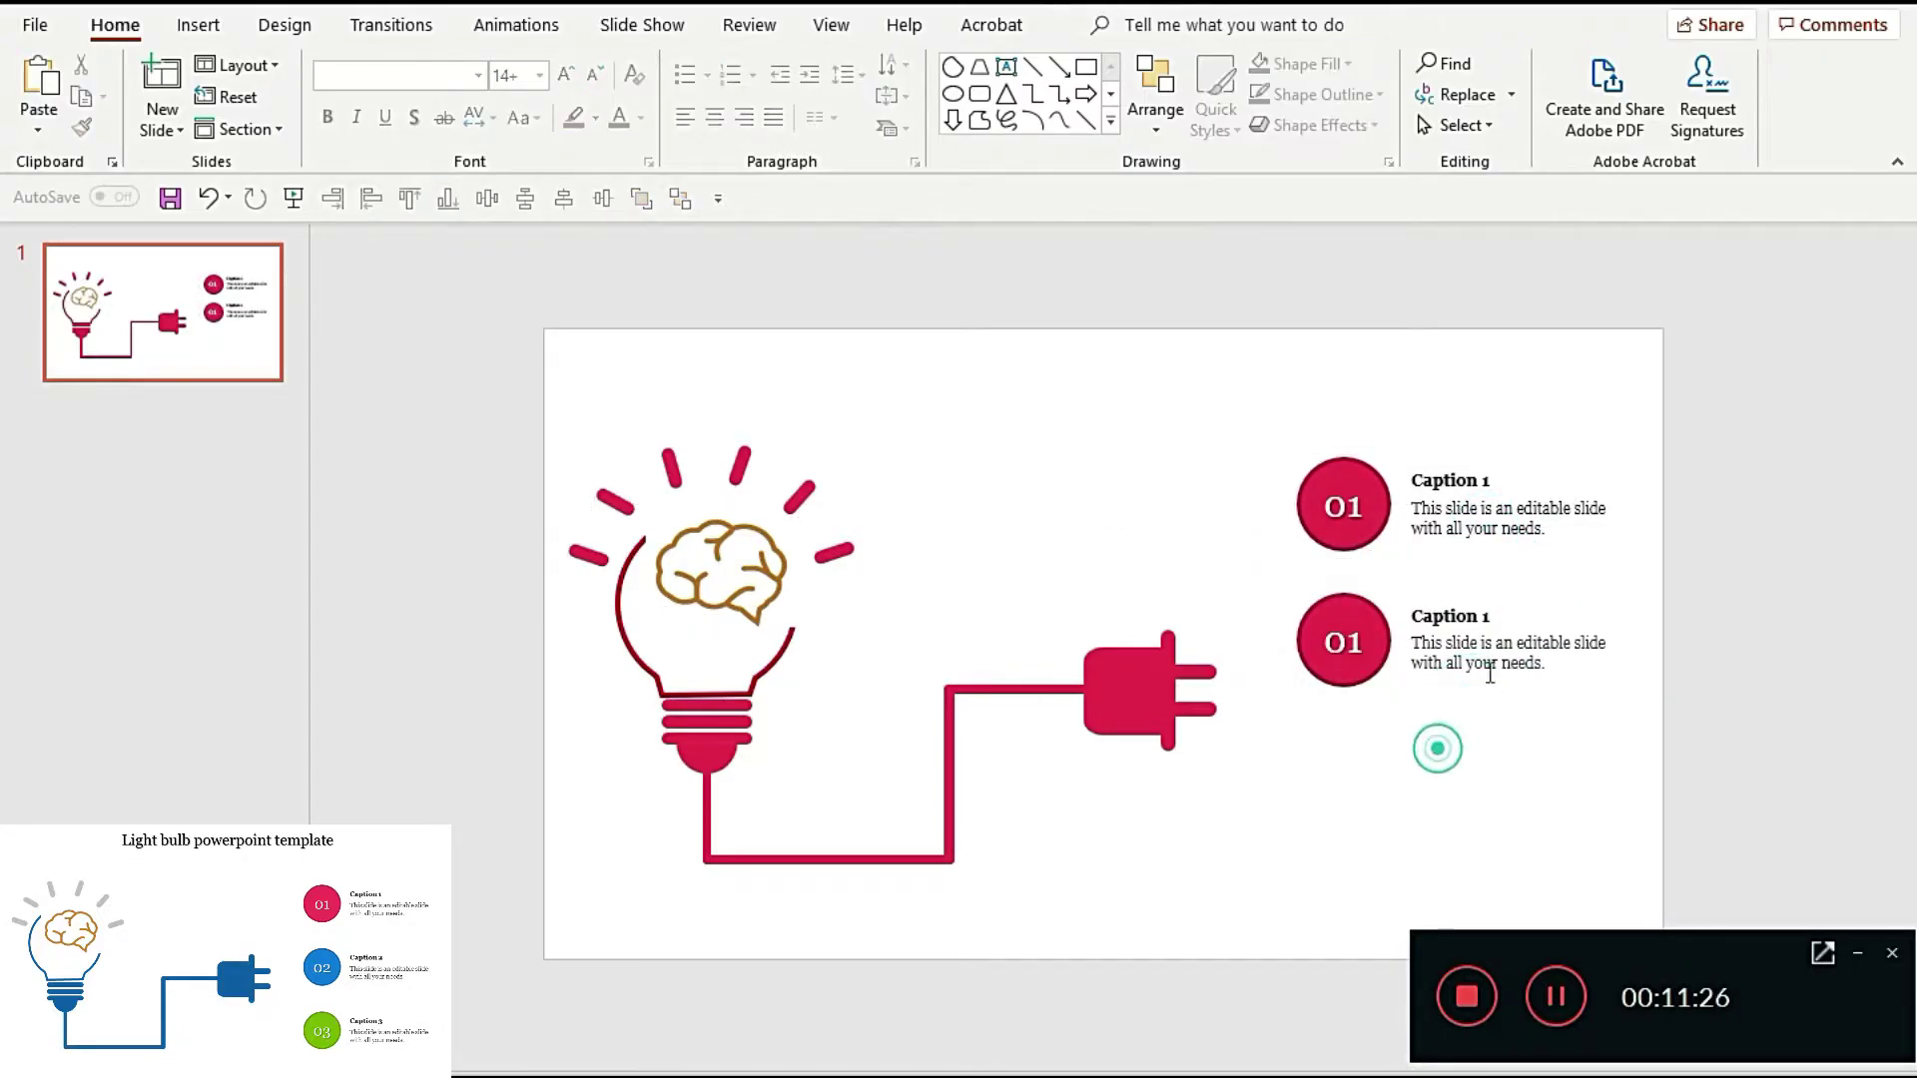
click(1489, 671)
drag(1484, 693, 1535, 877)
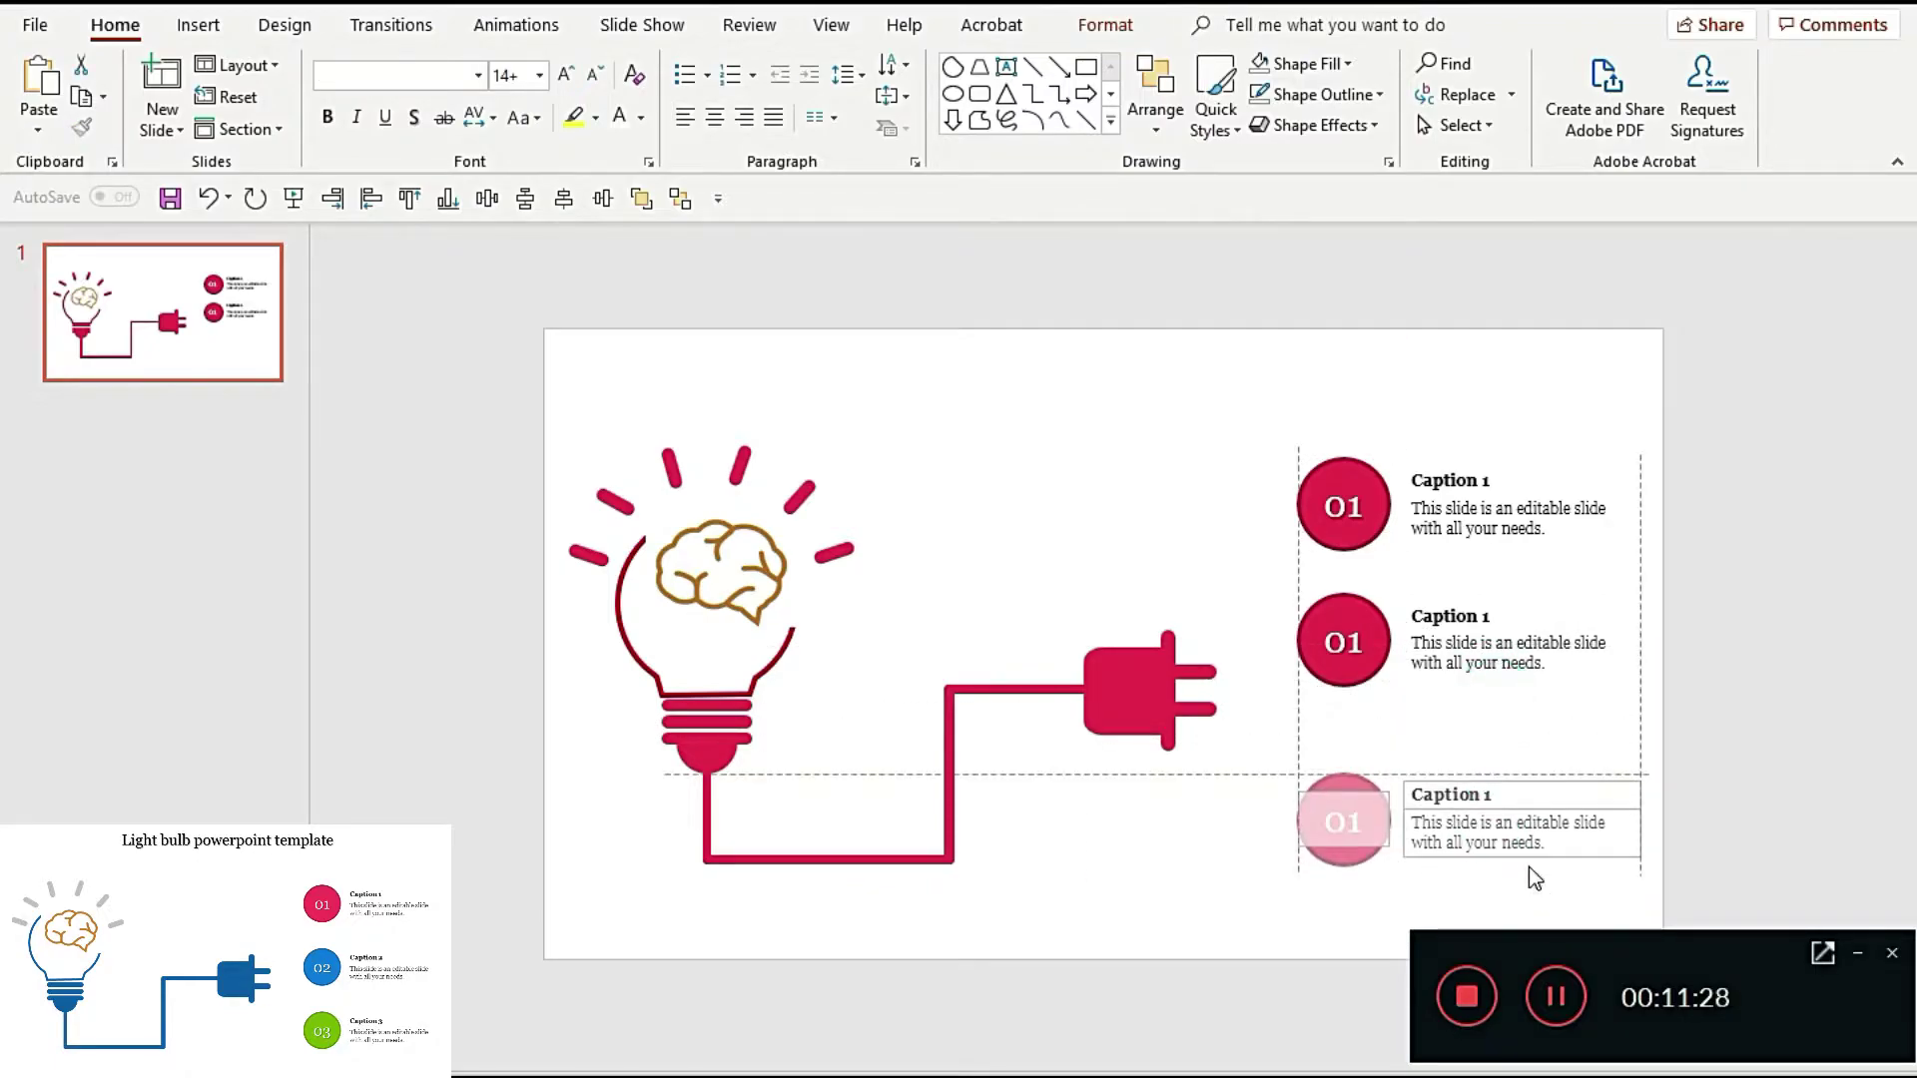
Step: Distribute the three caption blocks evenly down the right side
shift+click(1478, 649)
shift+click(1472, 494)
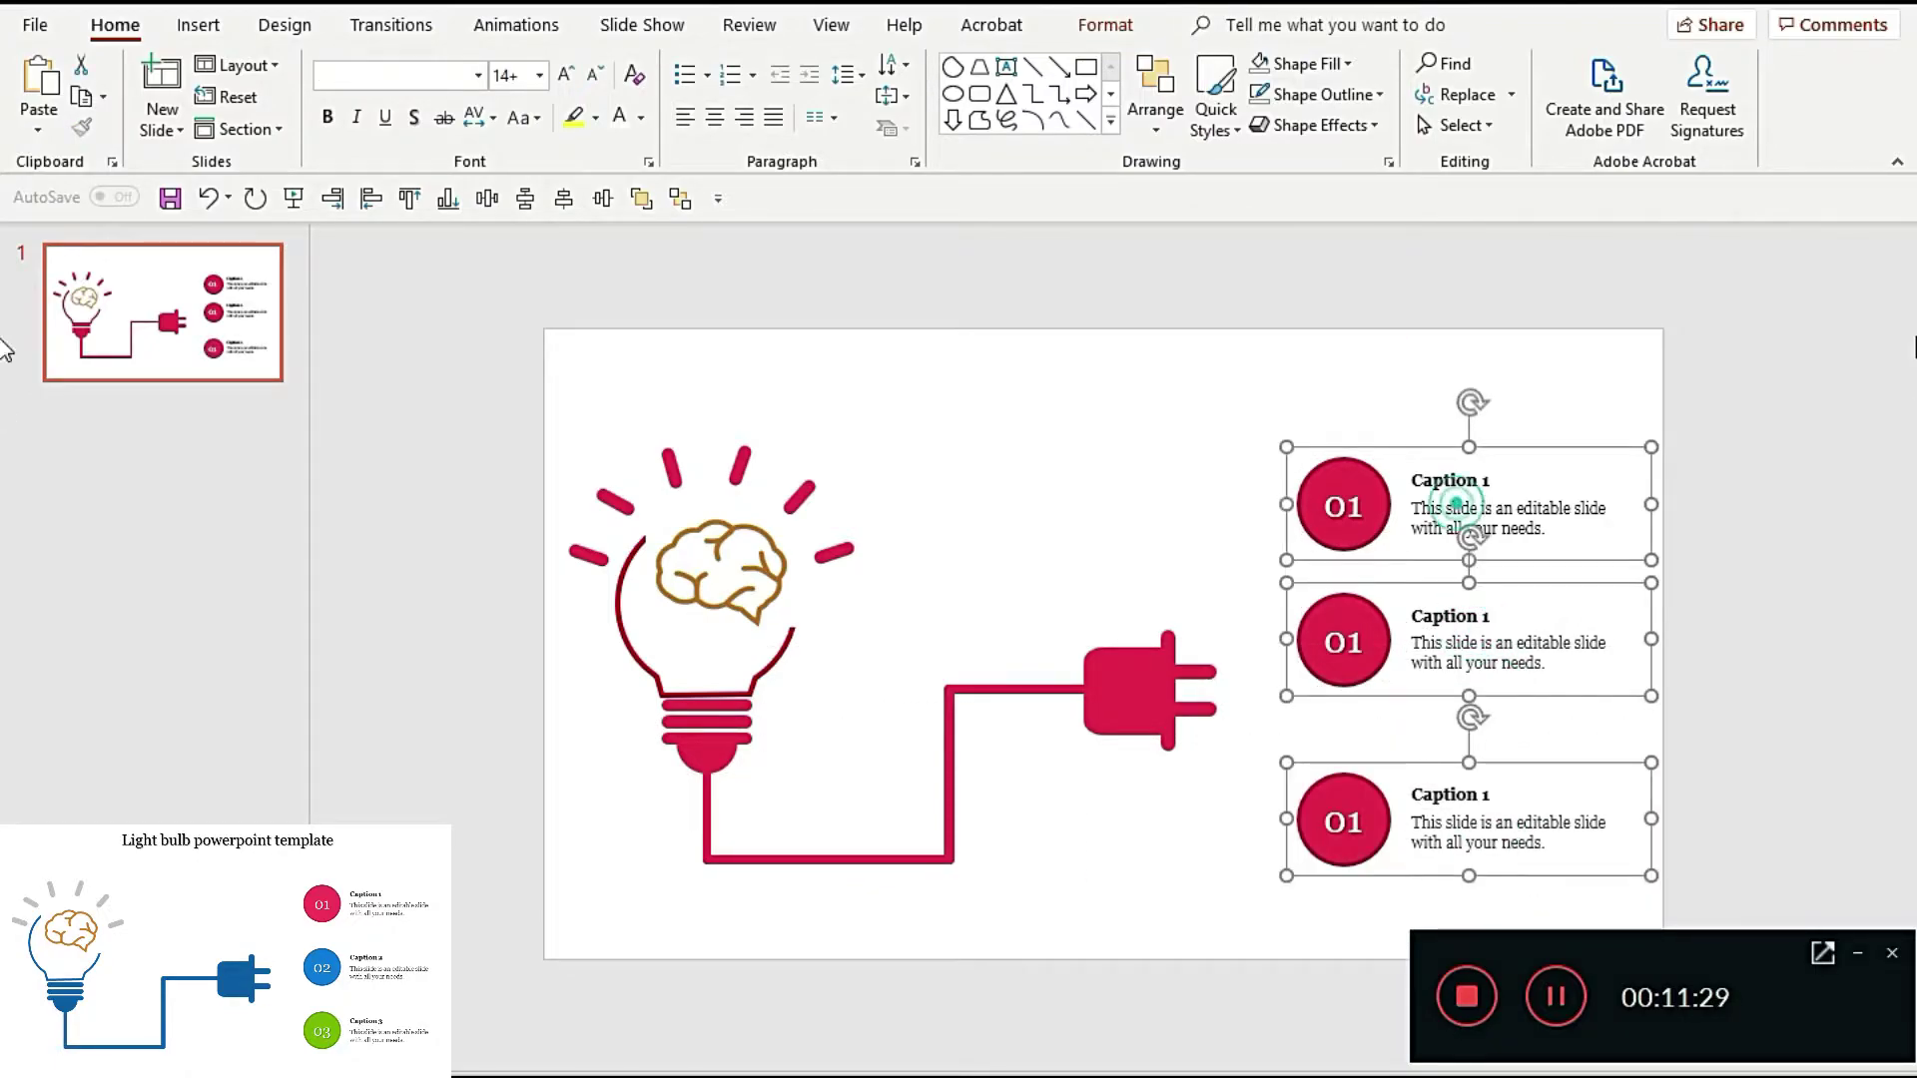
click(527, 199)
click(1144, 539)
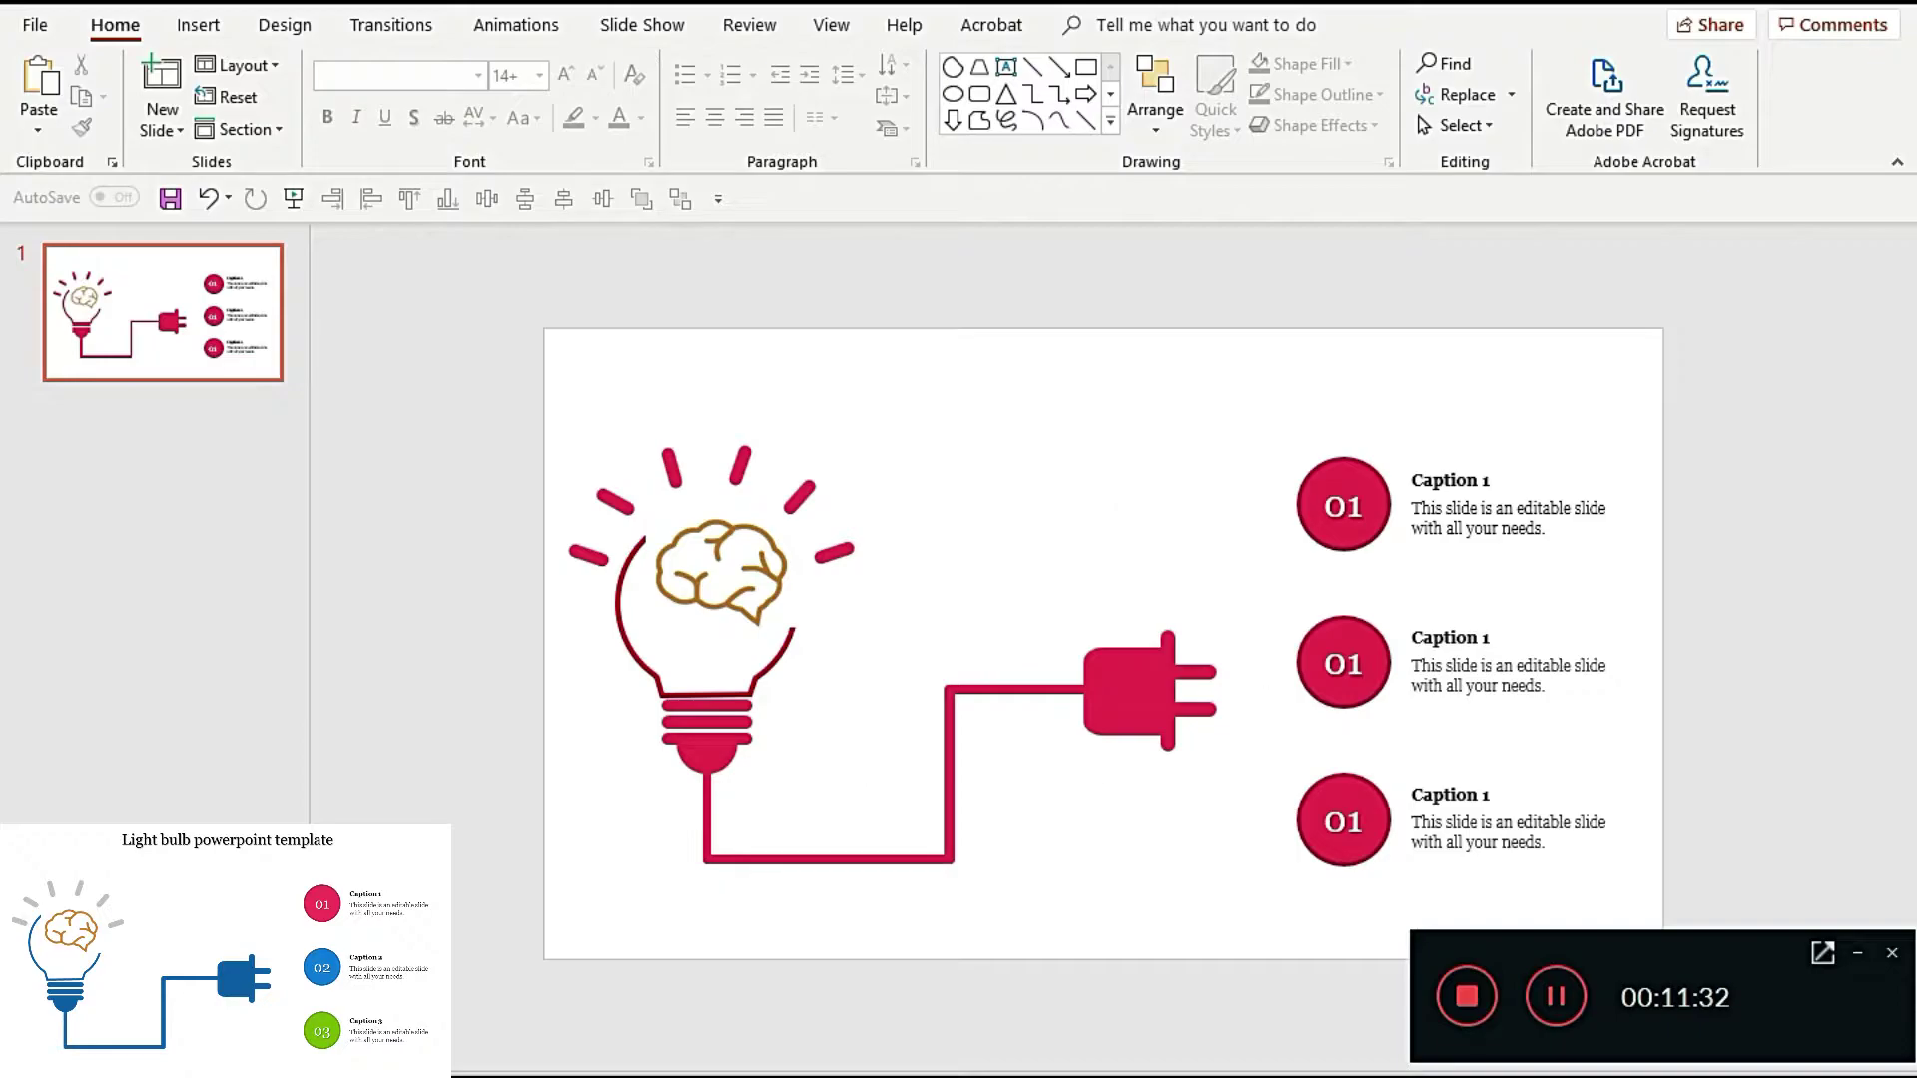
click(1166, 663)
Step: Fill the plug, the four cord segments and the bulb base dark blue
click(1347, 62)
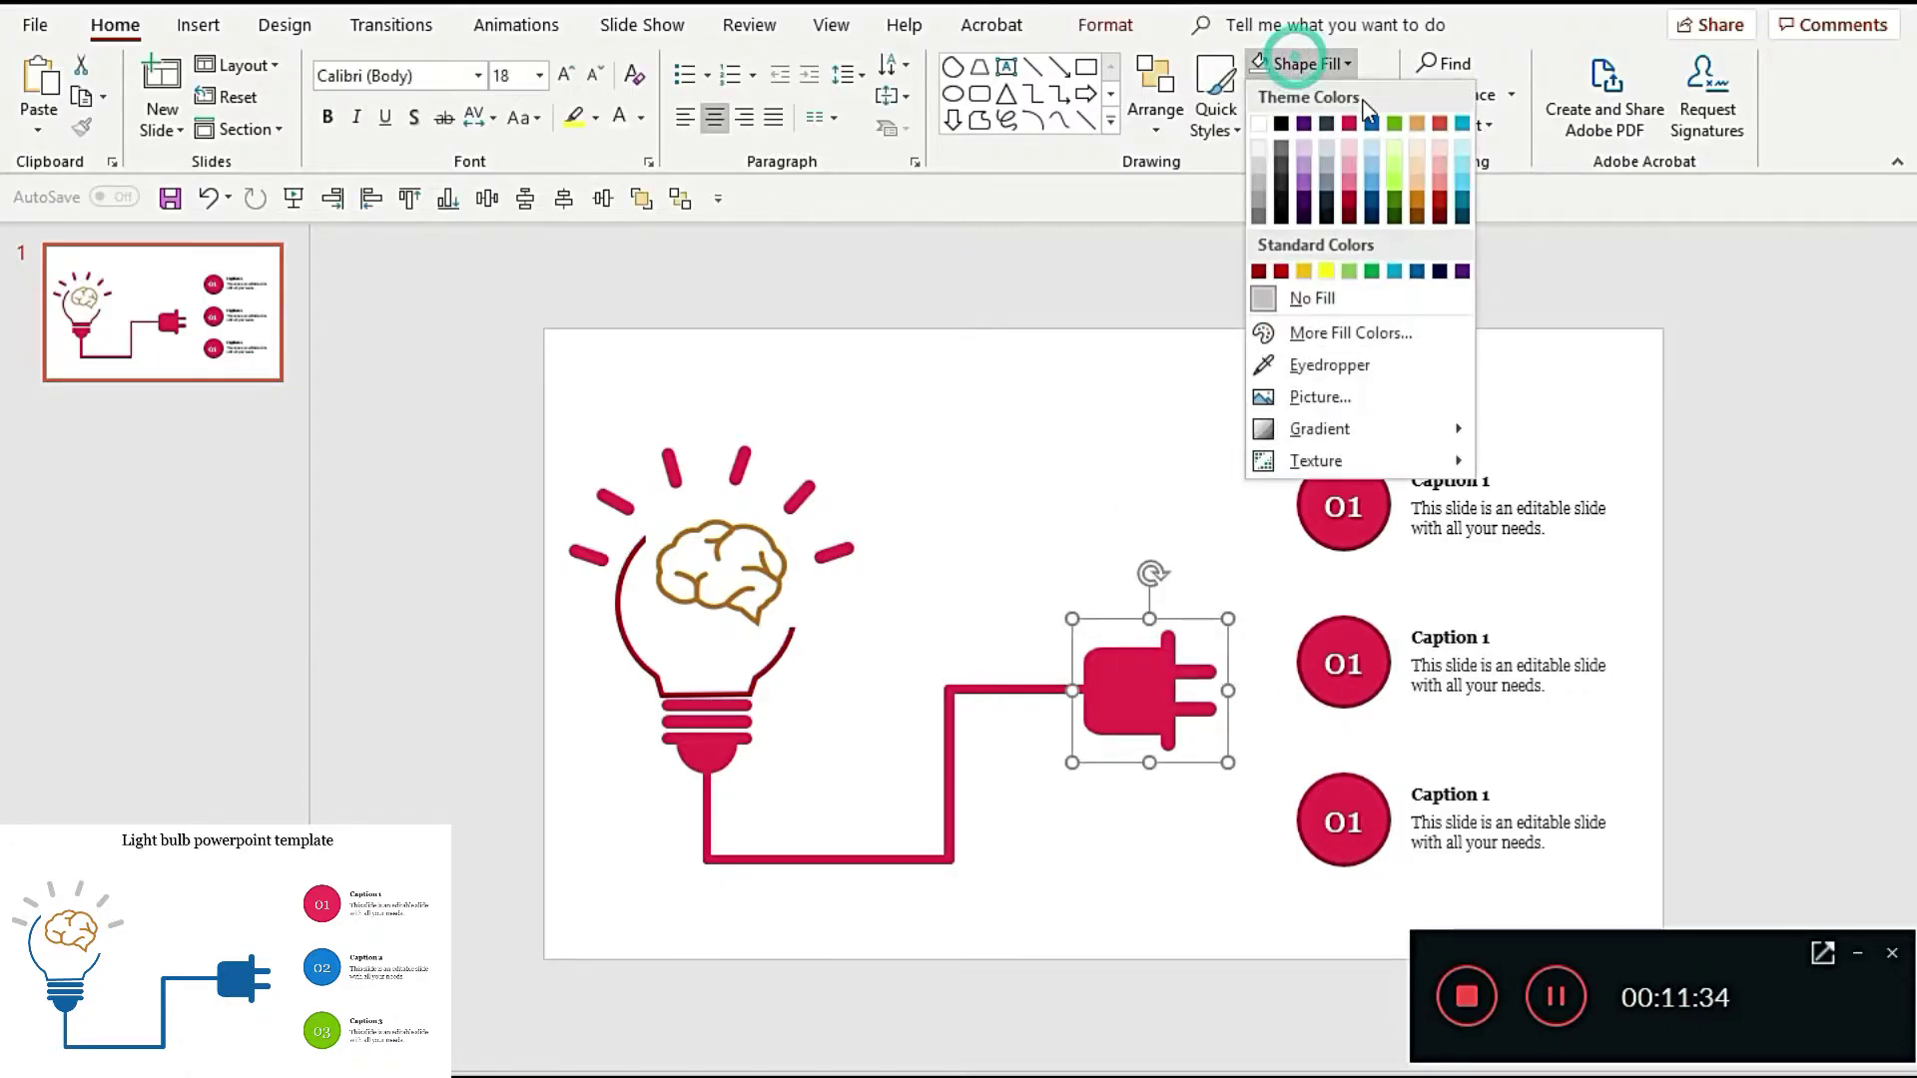
click(1372, 209)
click(999, 688)
shift+click(949, 789)
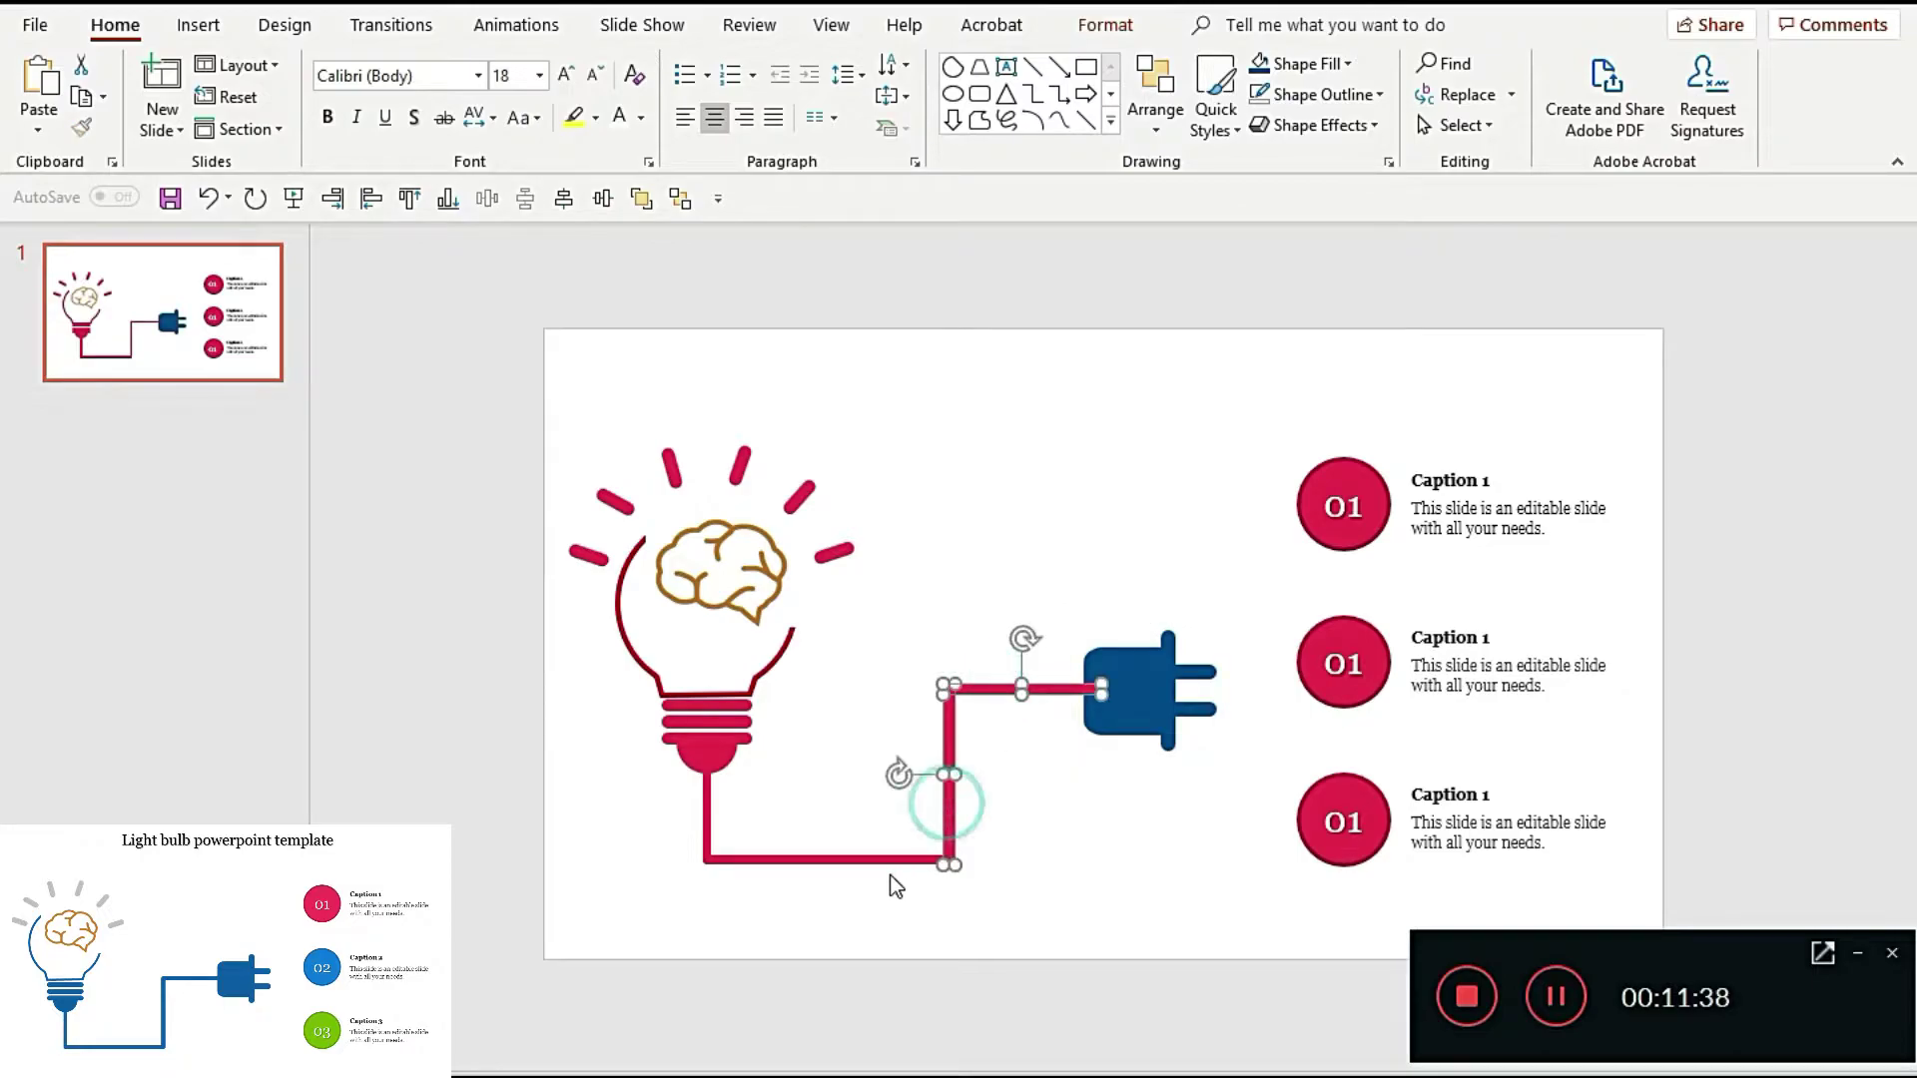
shift+click(882, 861)
shift+click(702, 803)
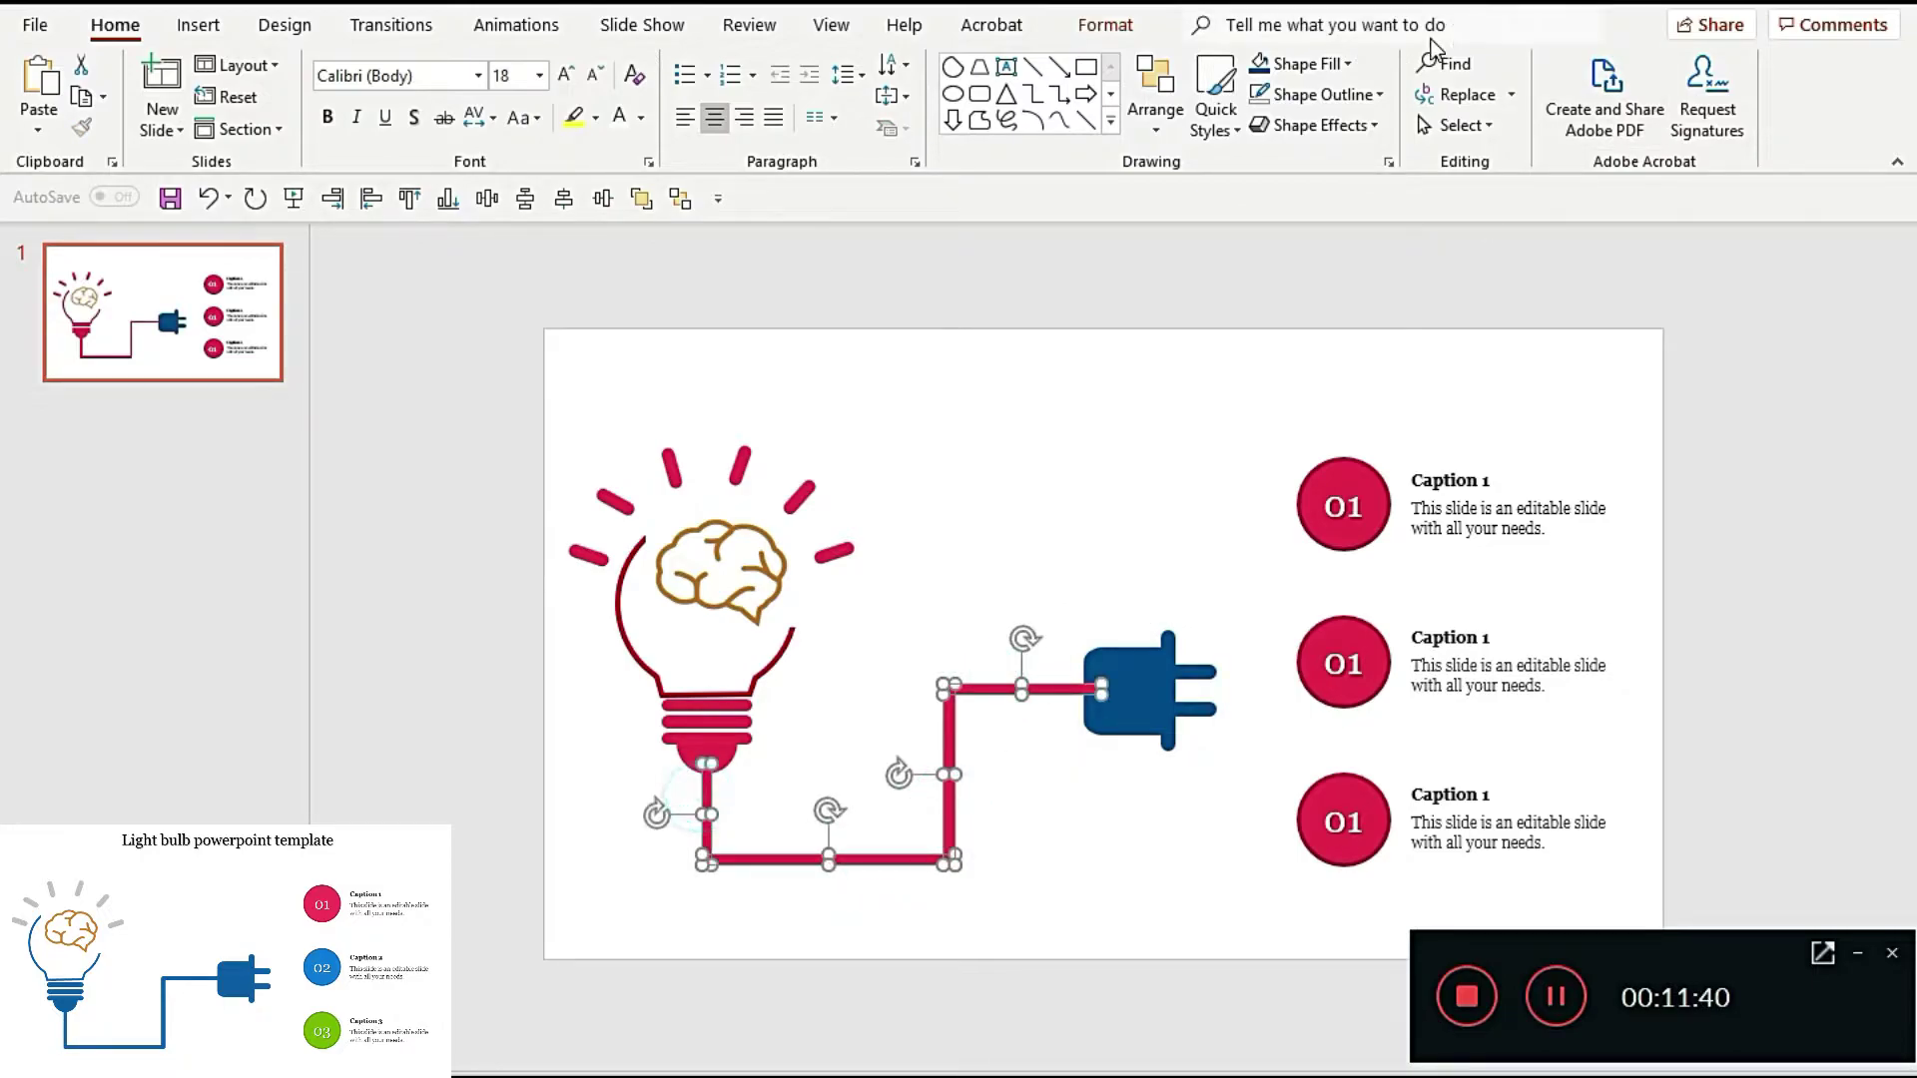
click(1260, 63)
click(727, 756)
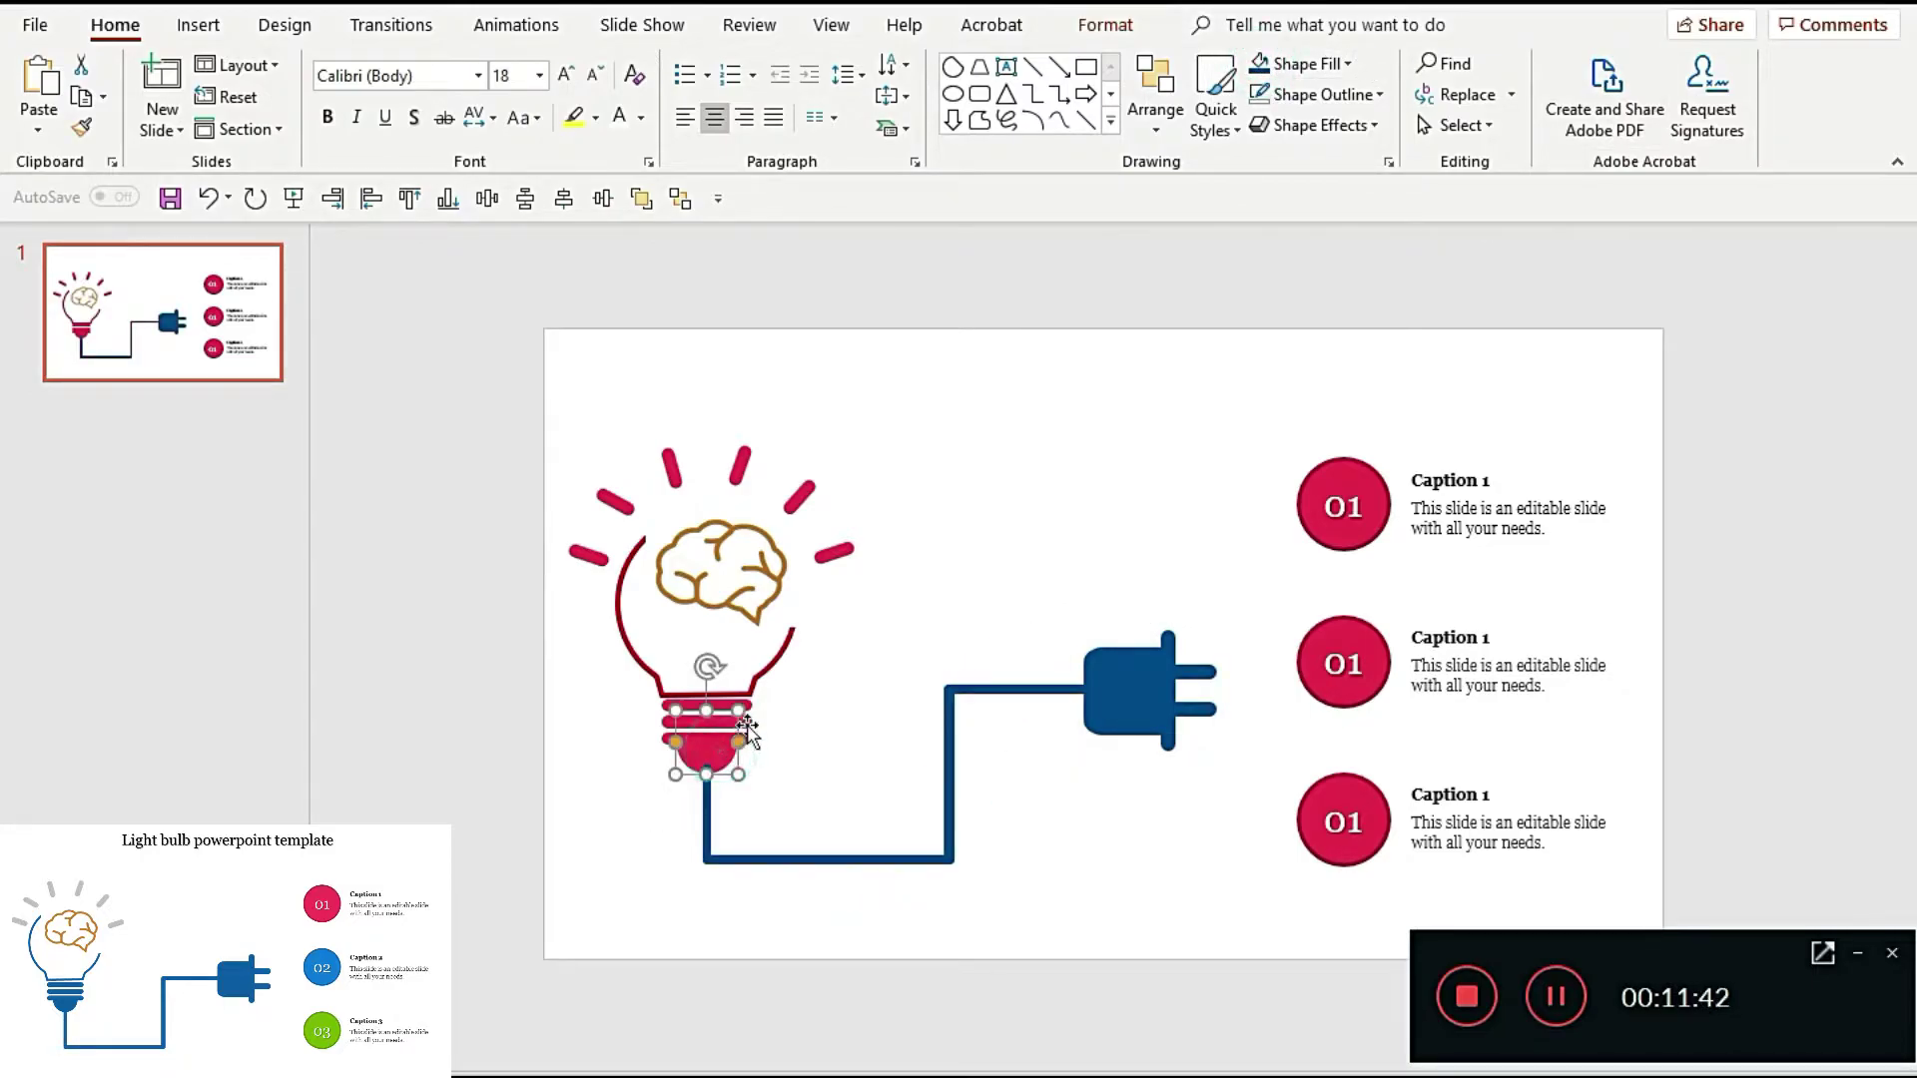
shift+click(749, 721)
shift+click(661, 717)
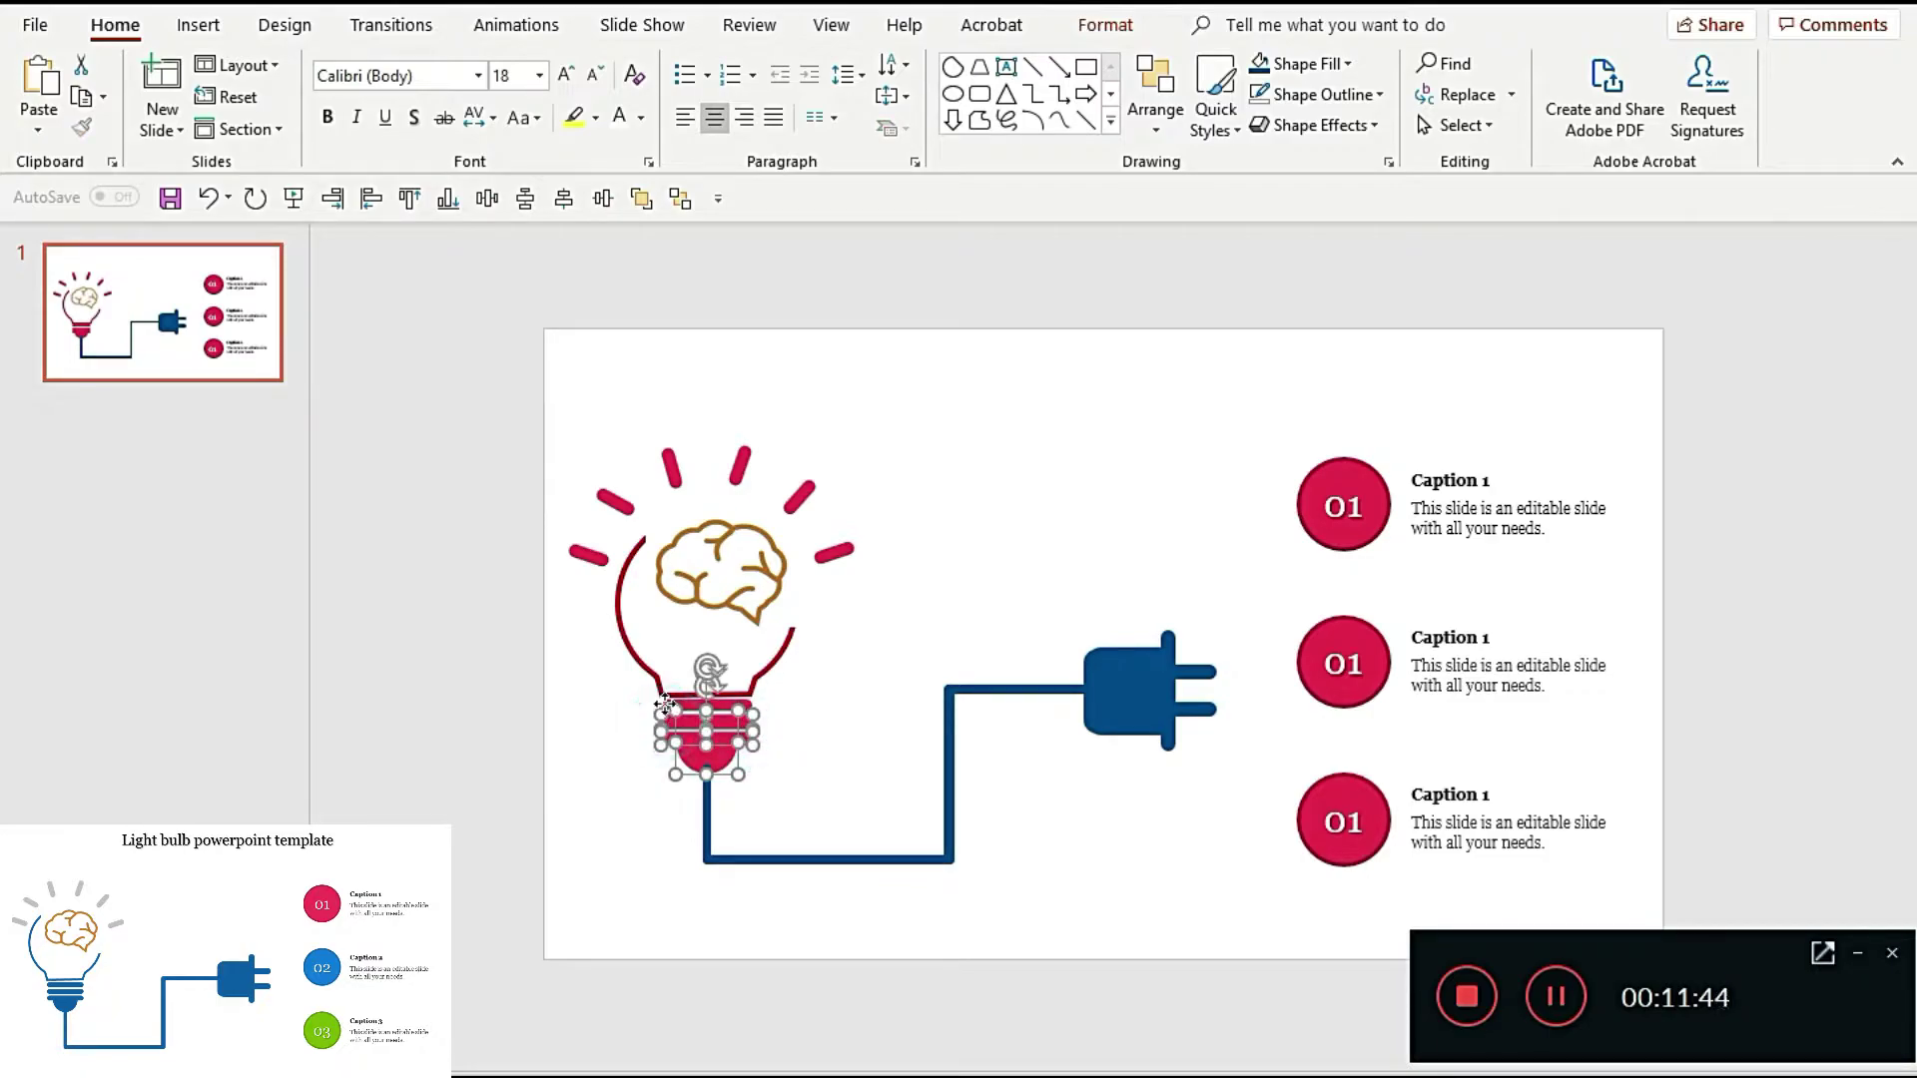
click(1260, 63)
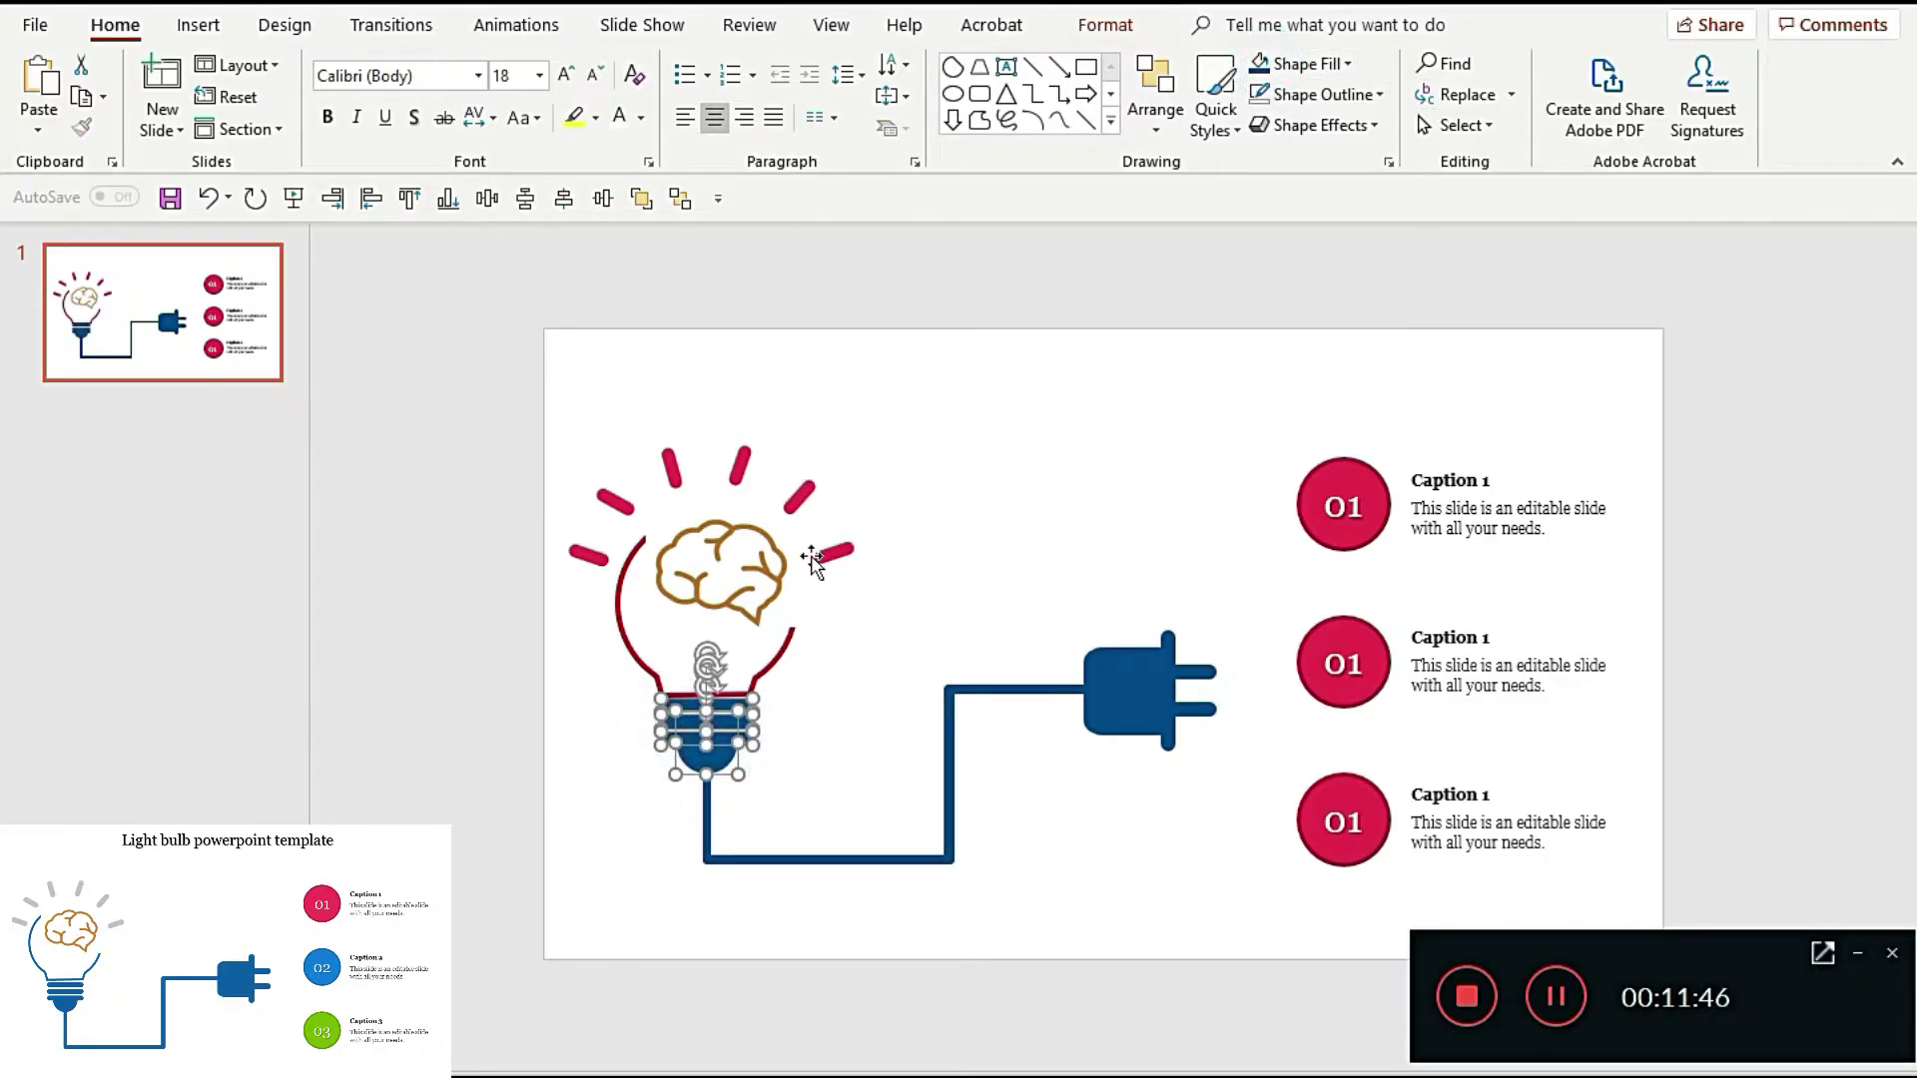
Step: Fill the six light rays light grey
click(829, 555)
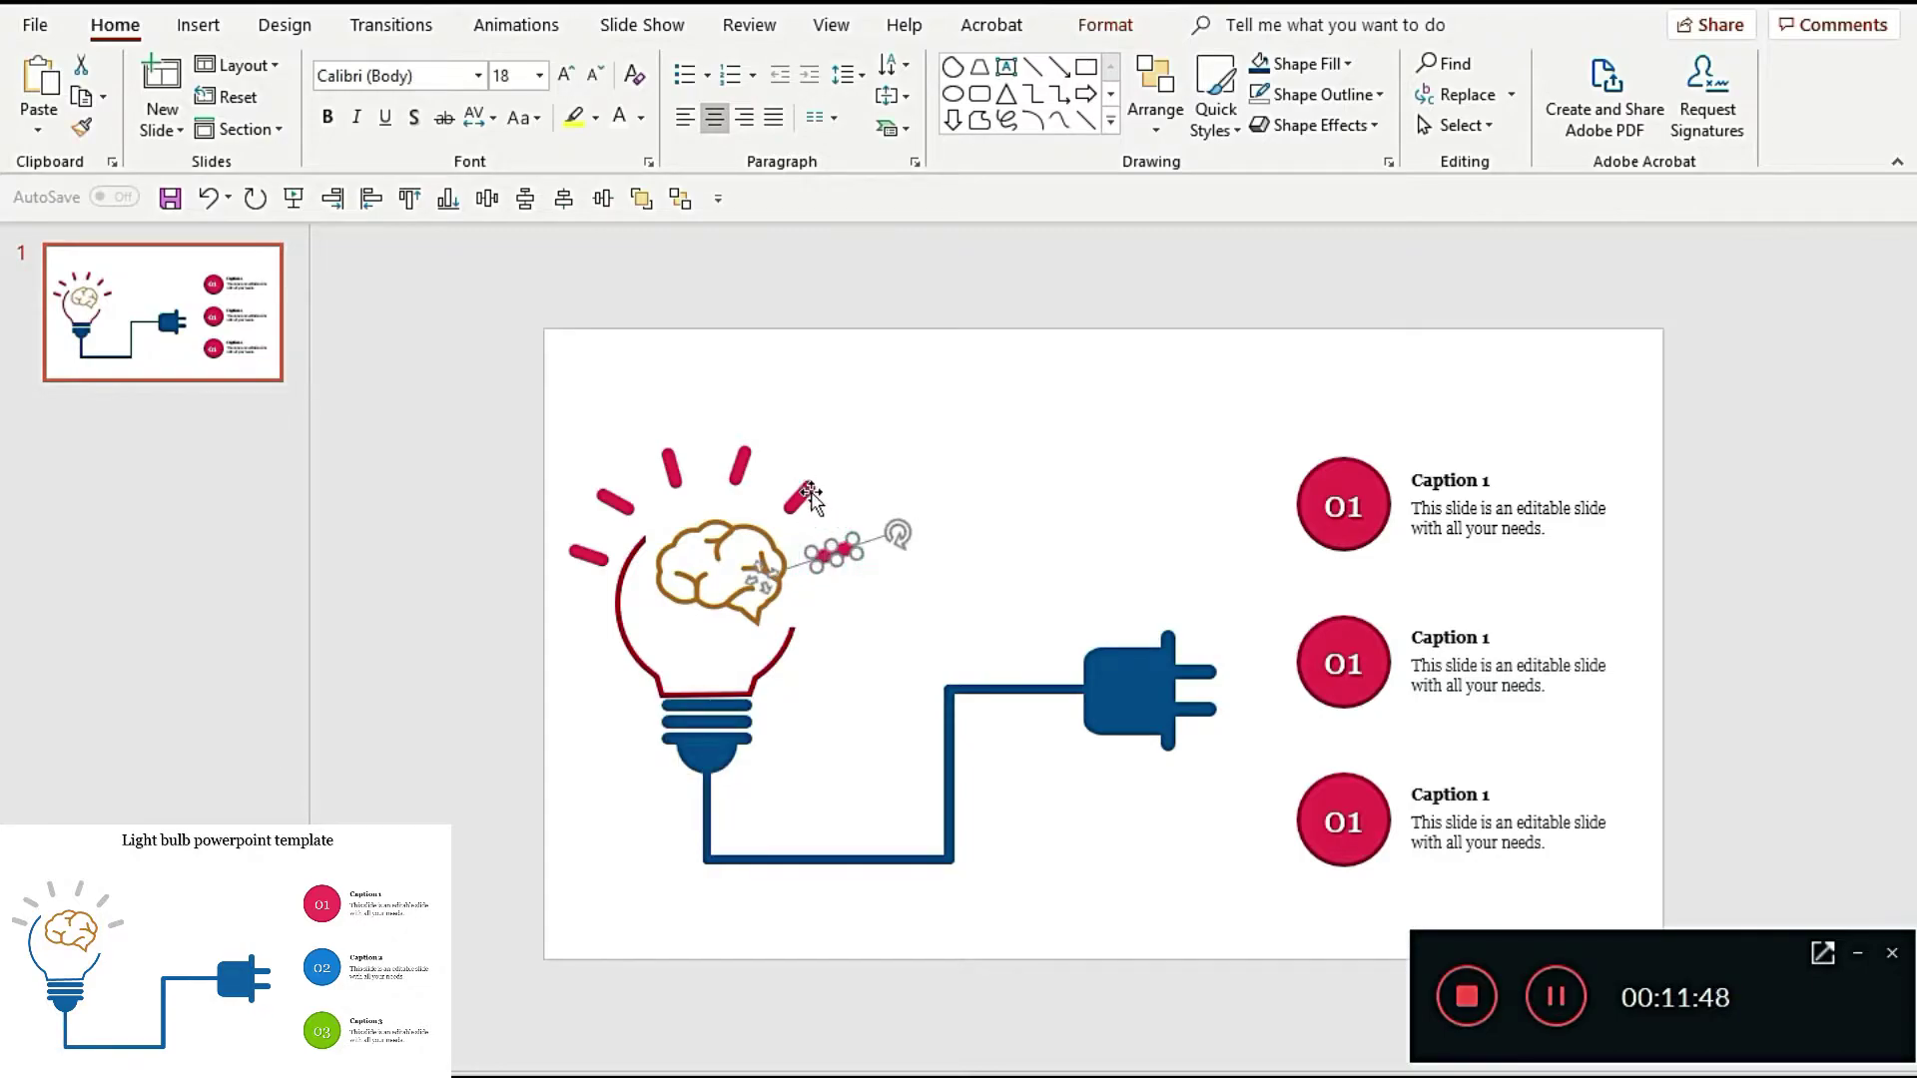
shift+click(802, 495)
shift+click(747, 466)
shift+click(669, 465)
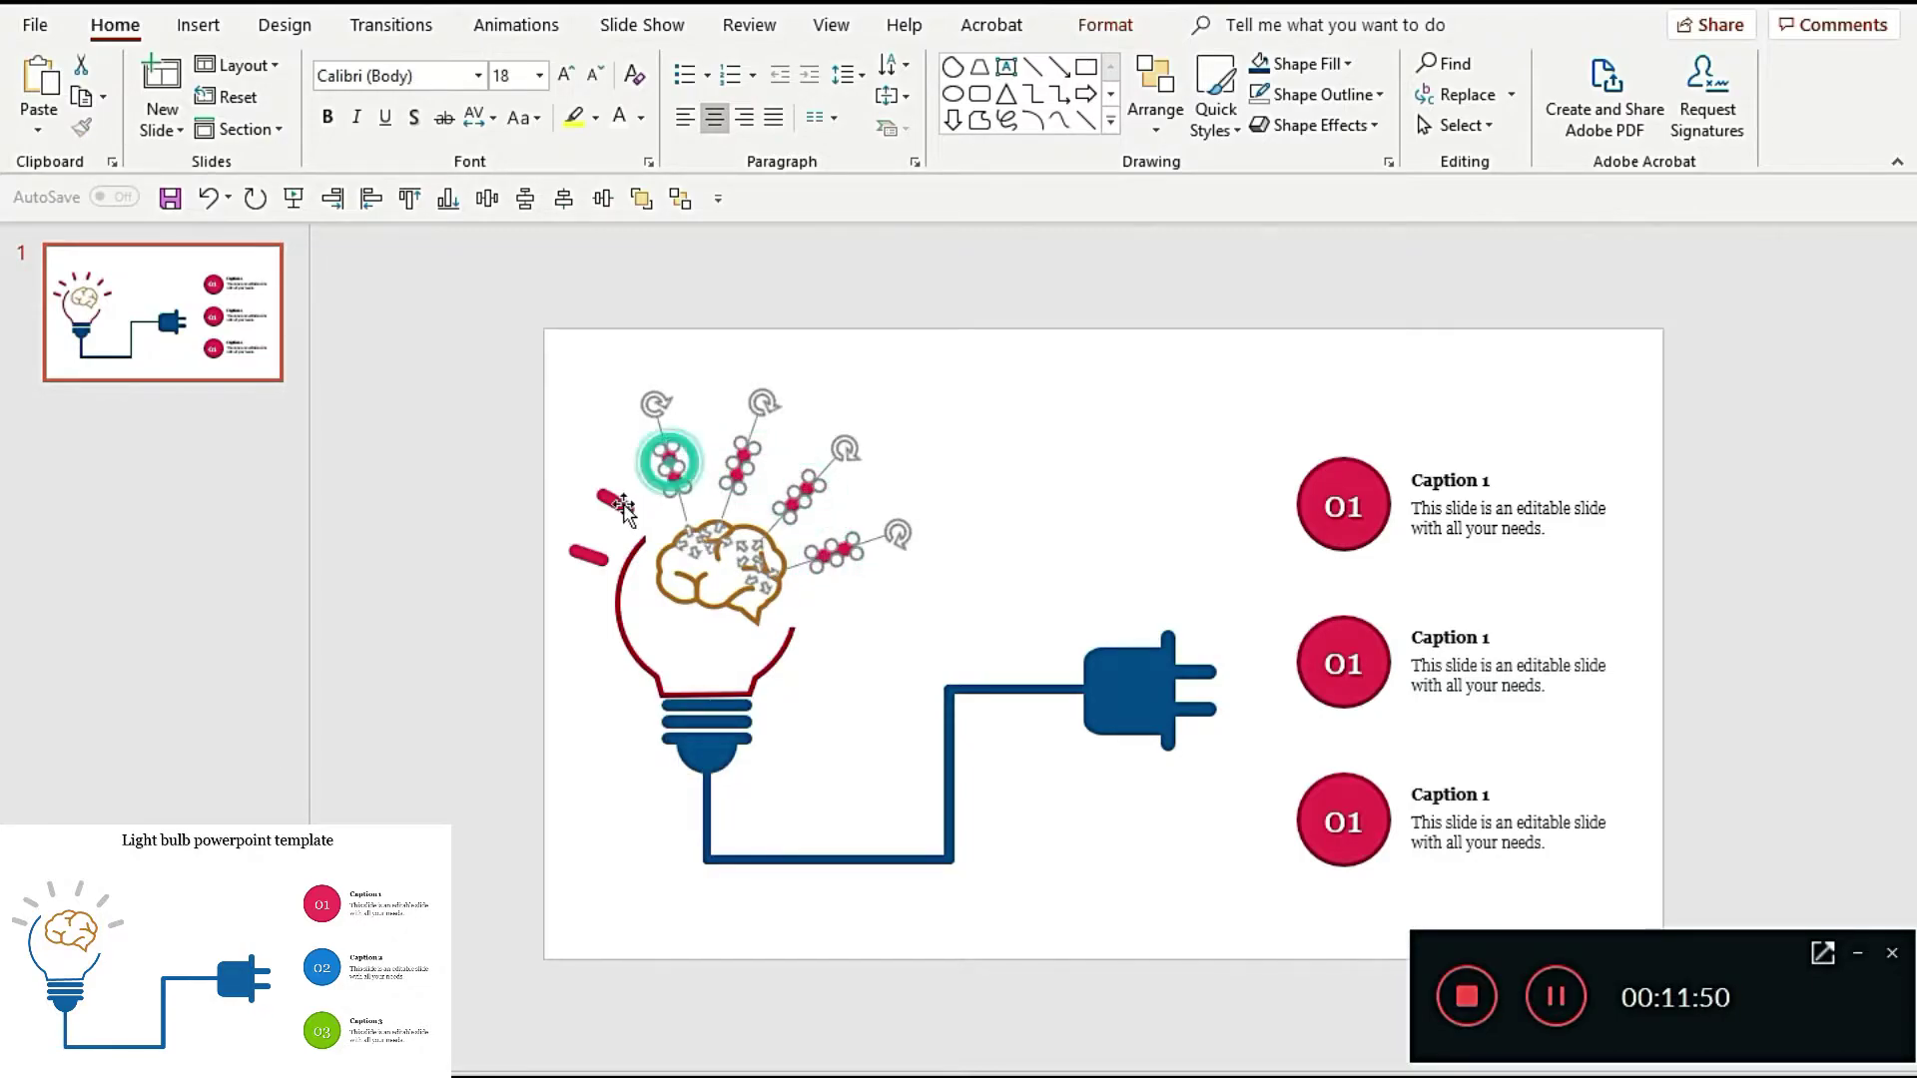
shift+click(613, 501)
shift+click(587, 552)
click(1292, 63)
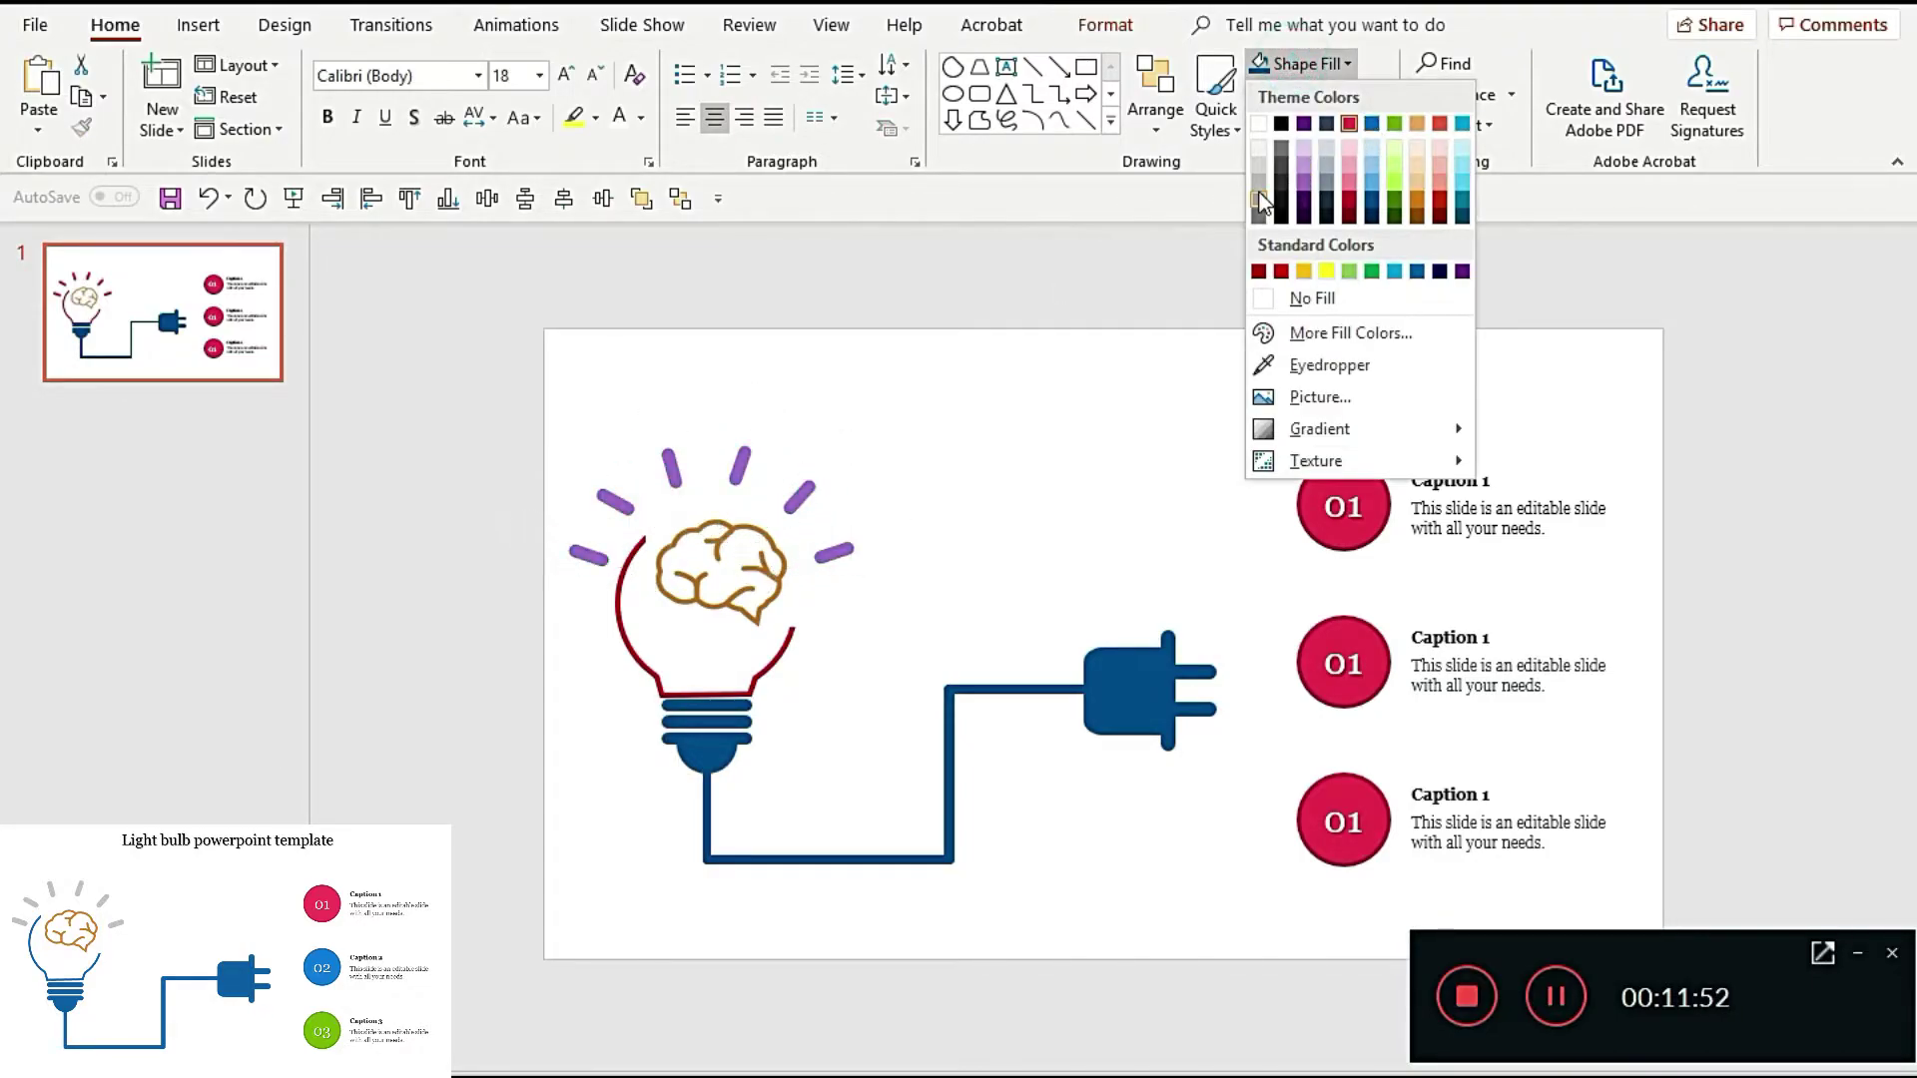
click(1256, 179)
Step: Make the bulb's round outline dark blue
click(619, 596)
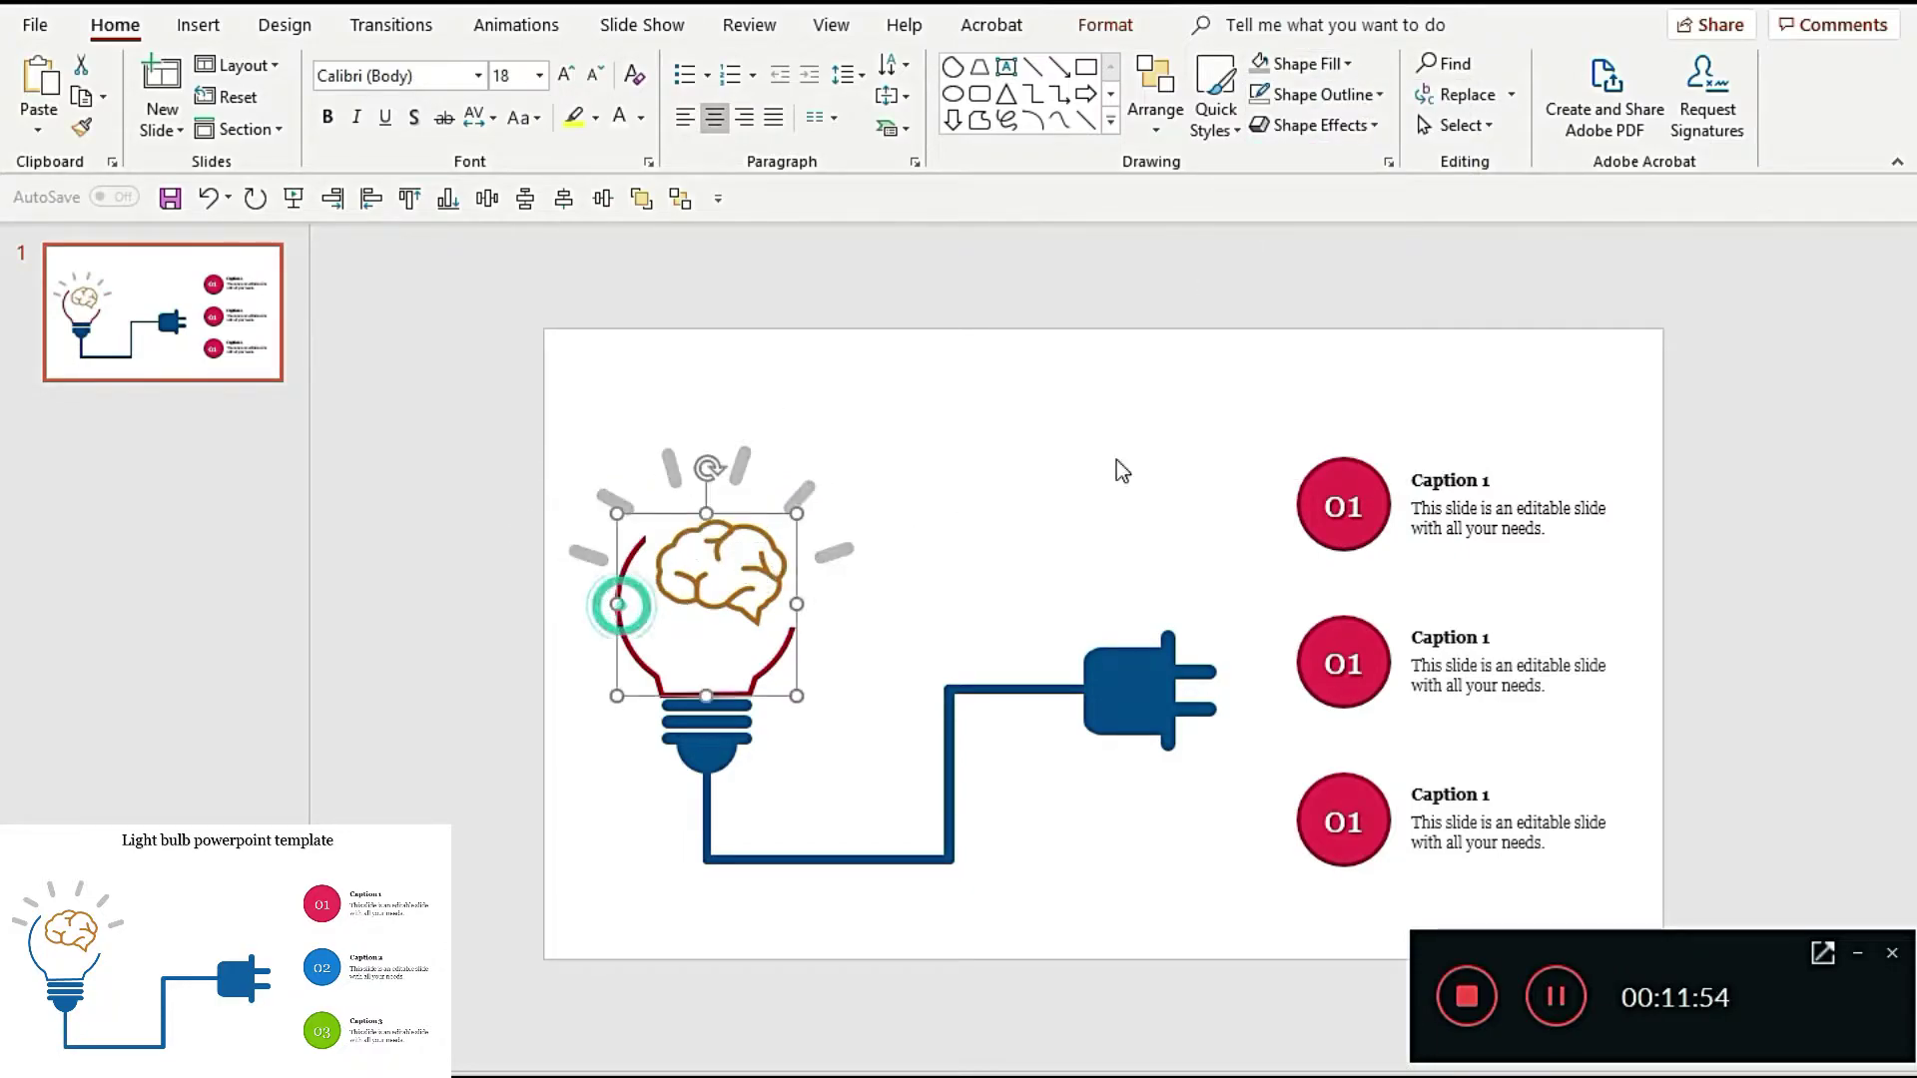
click(1320, 93)
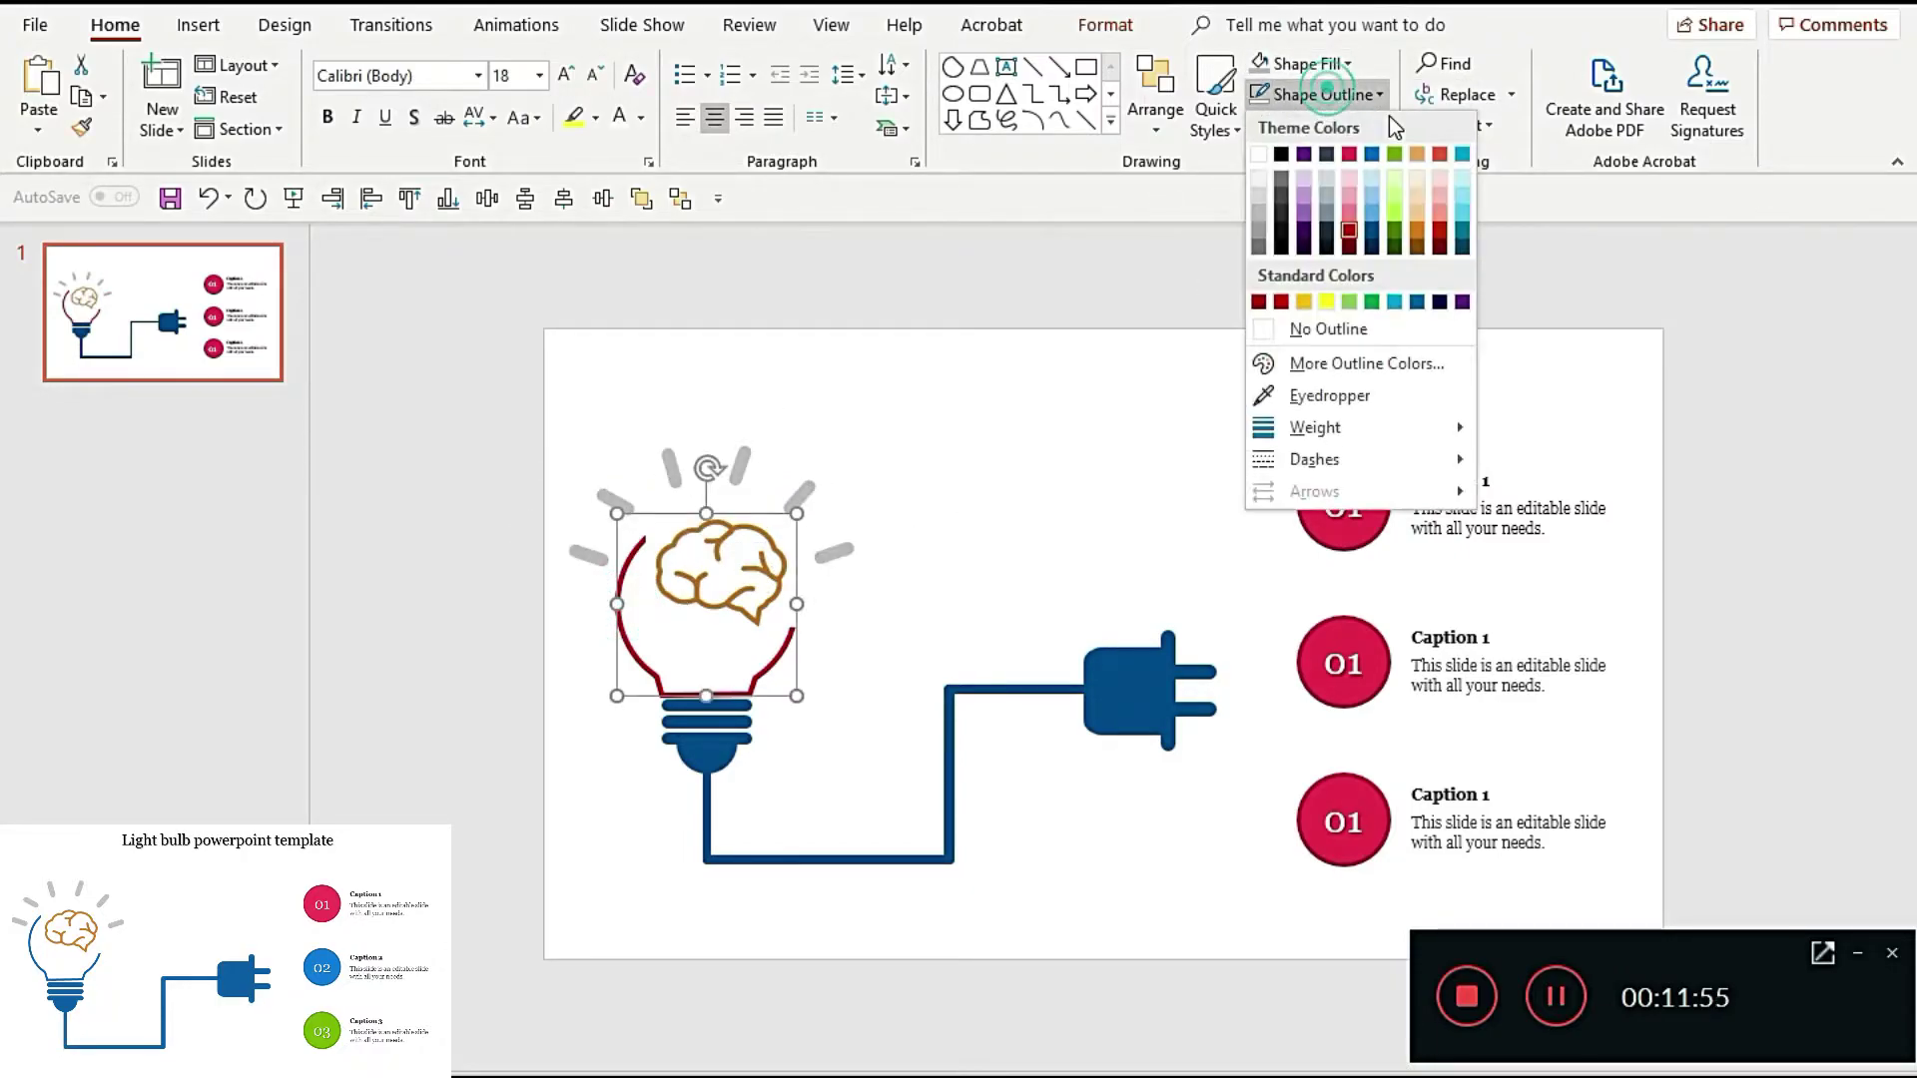
click(1372, 241)
click(1011, 489)
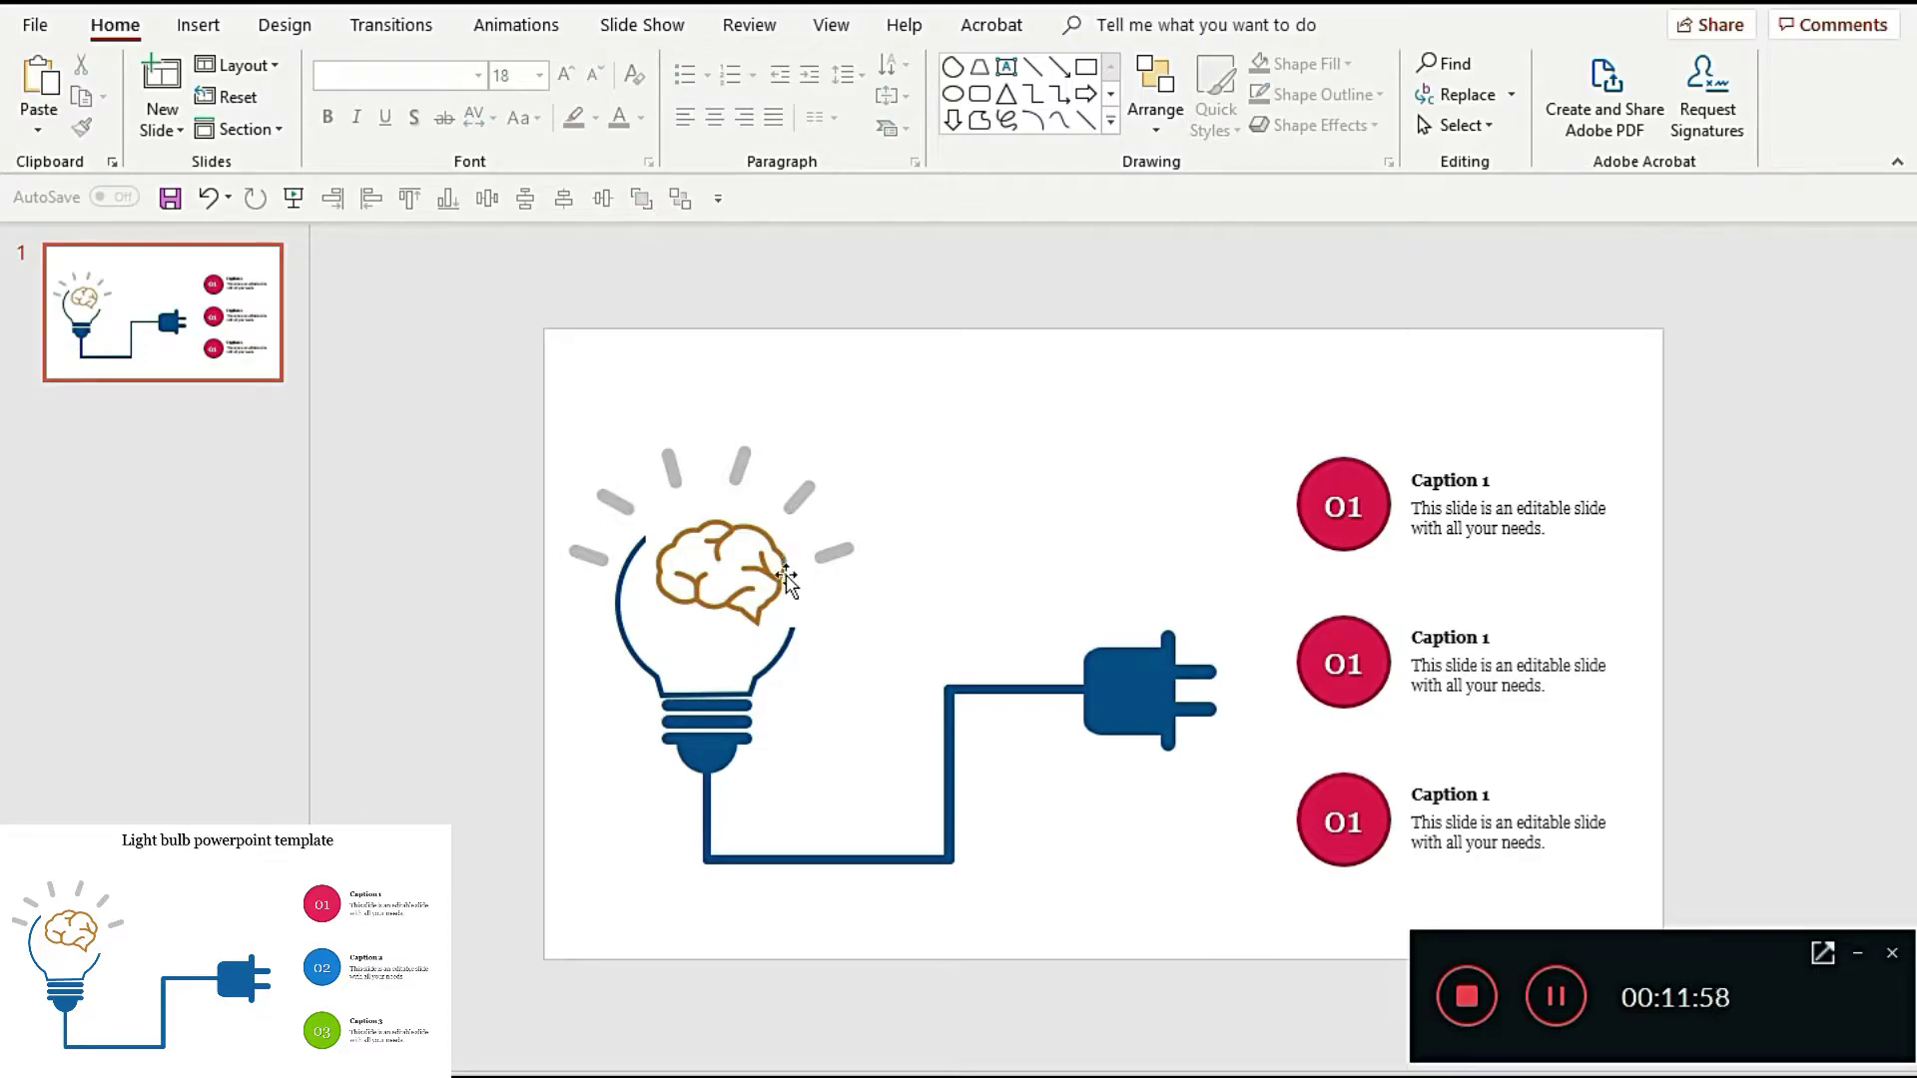
click(770, 671)
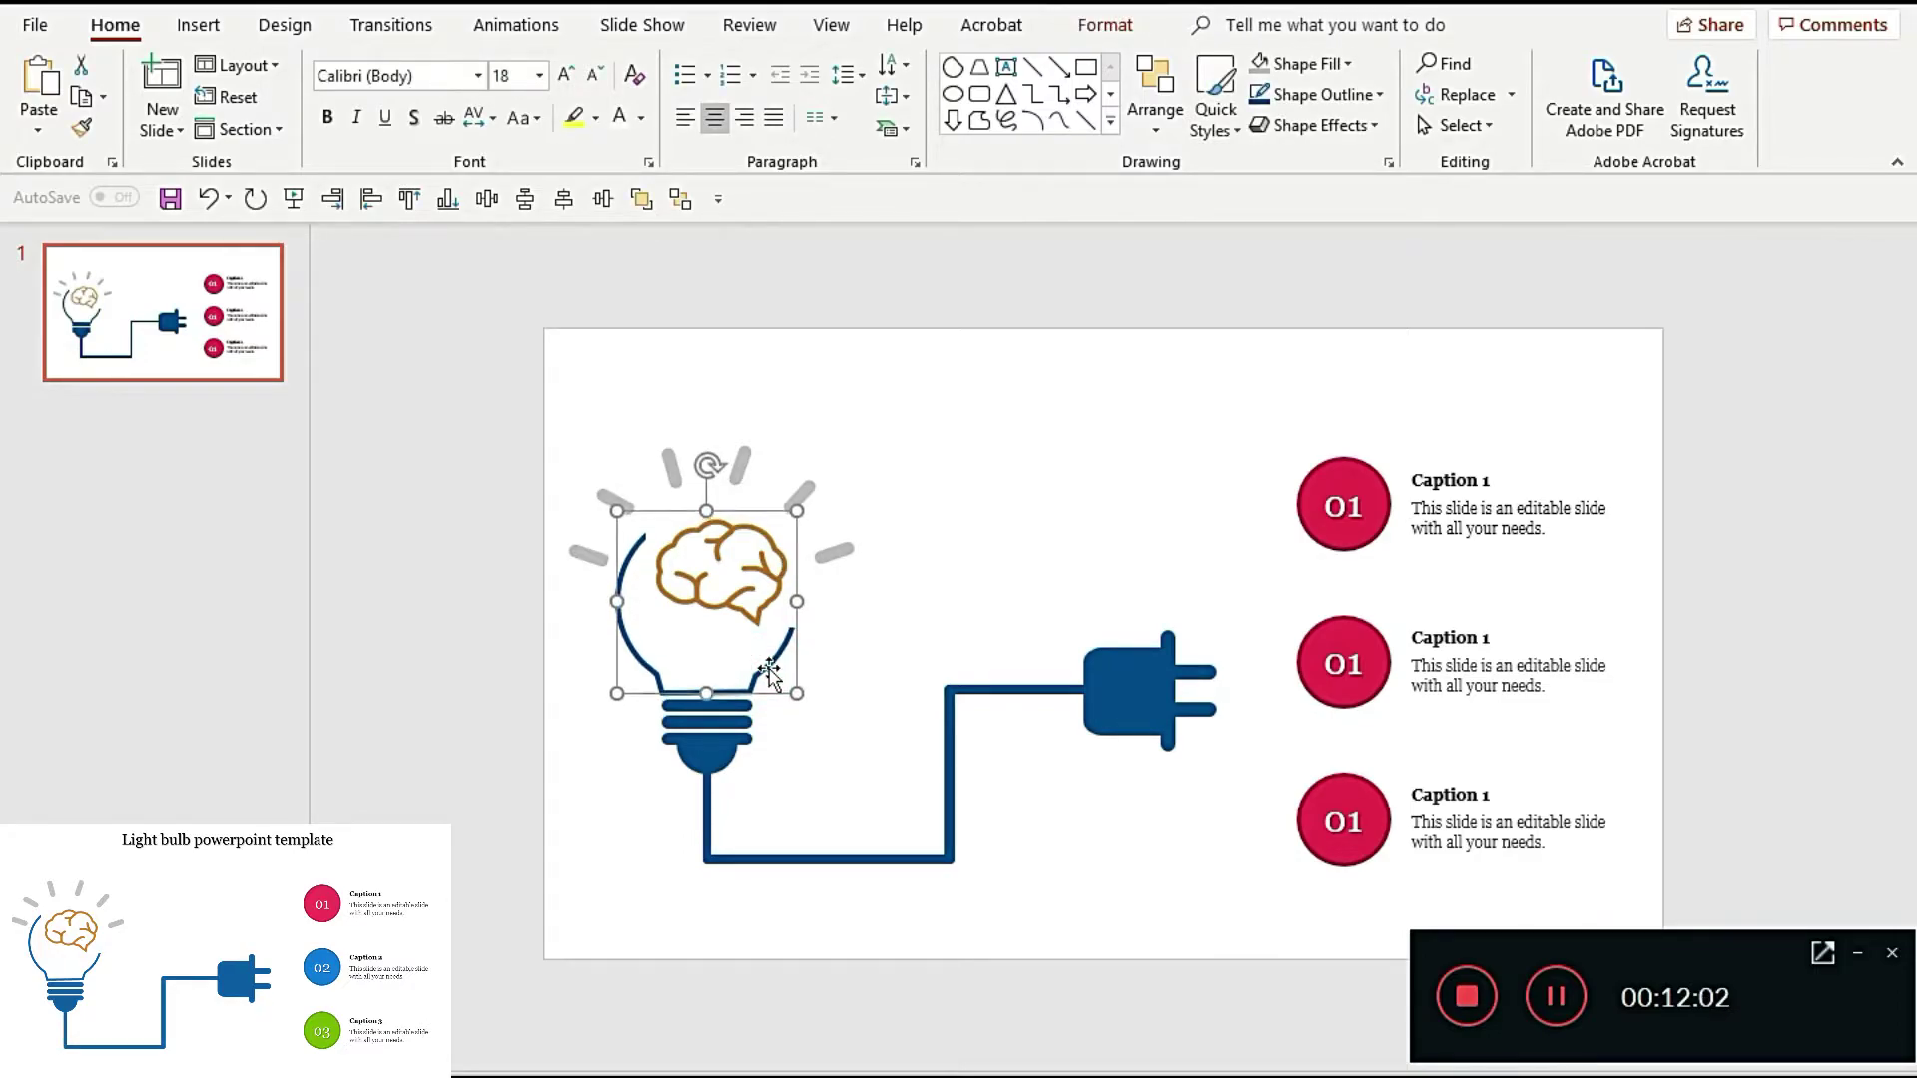
Step: Renumber the second and third circles 02 and 03
click(1368, 664)
double_click(1346, 662)
text(02)
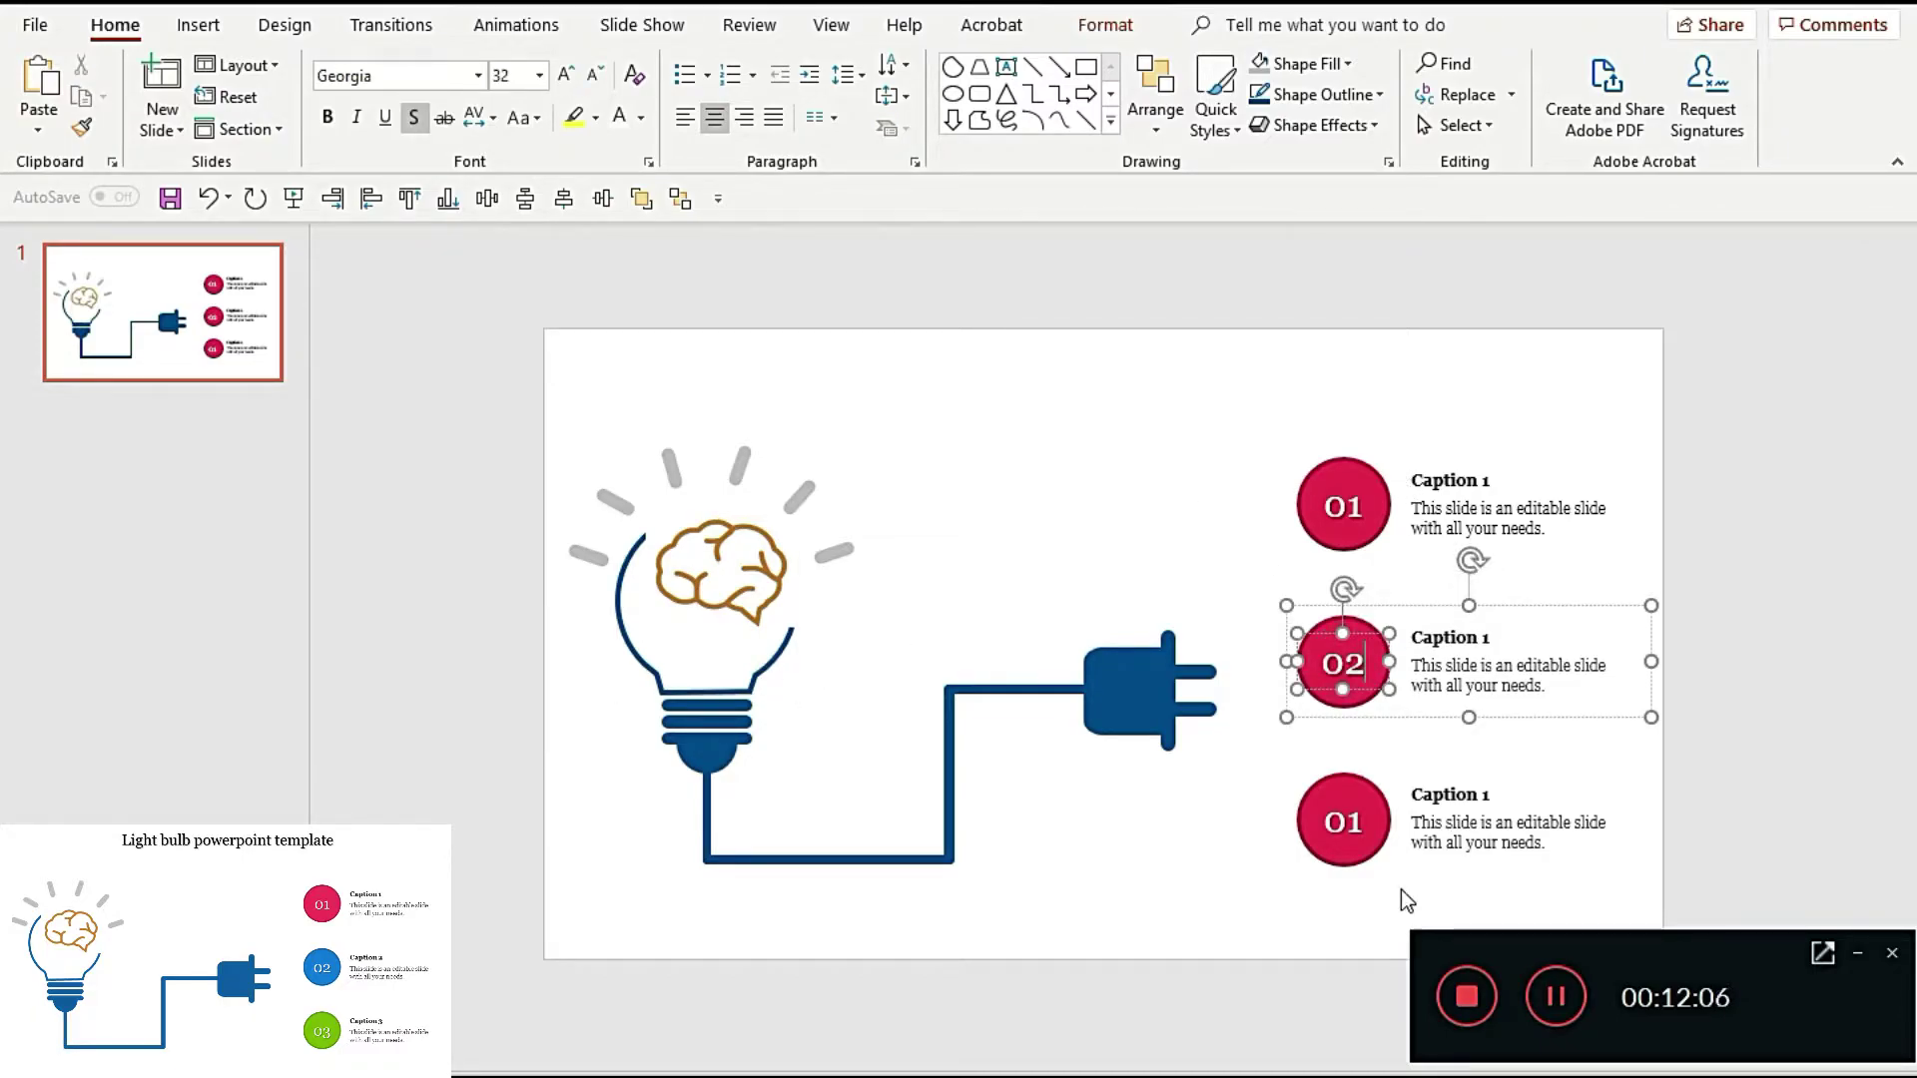
click(1364, 823)
double_click(1348, 822)
text(03)
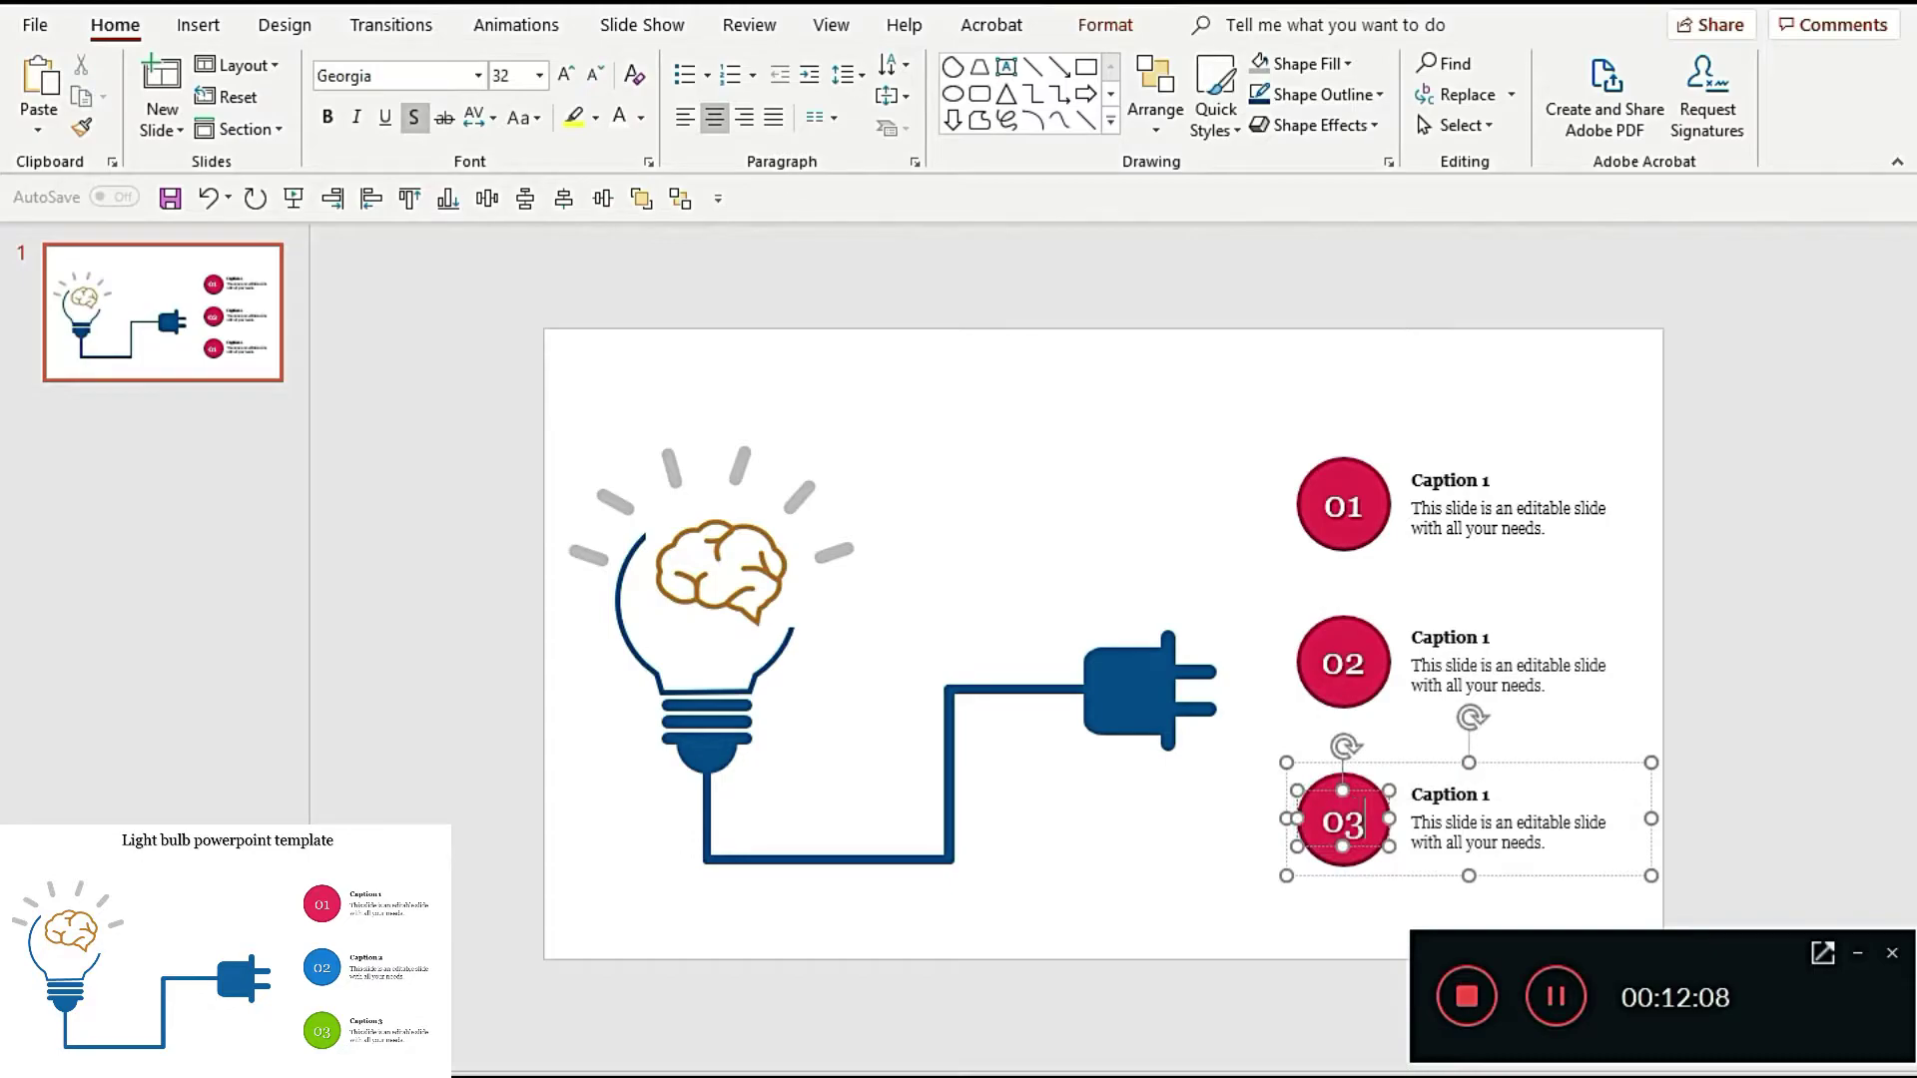
Step: Change the lower two headings to Caption 2 and Caption 3
double_click(1485, 640)
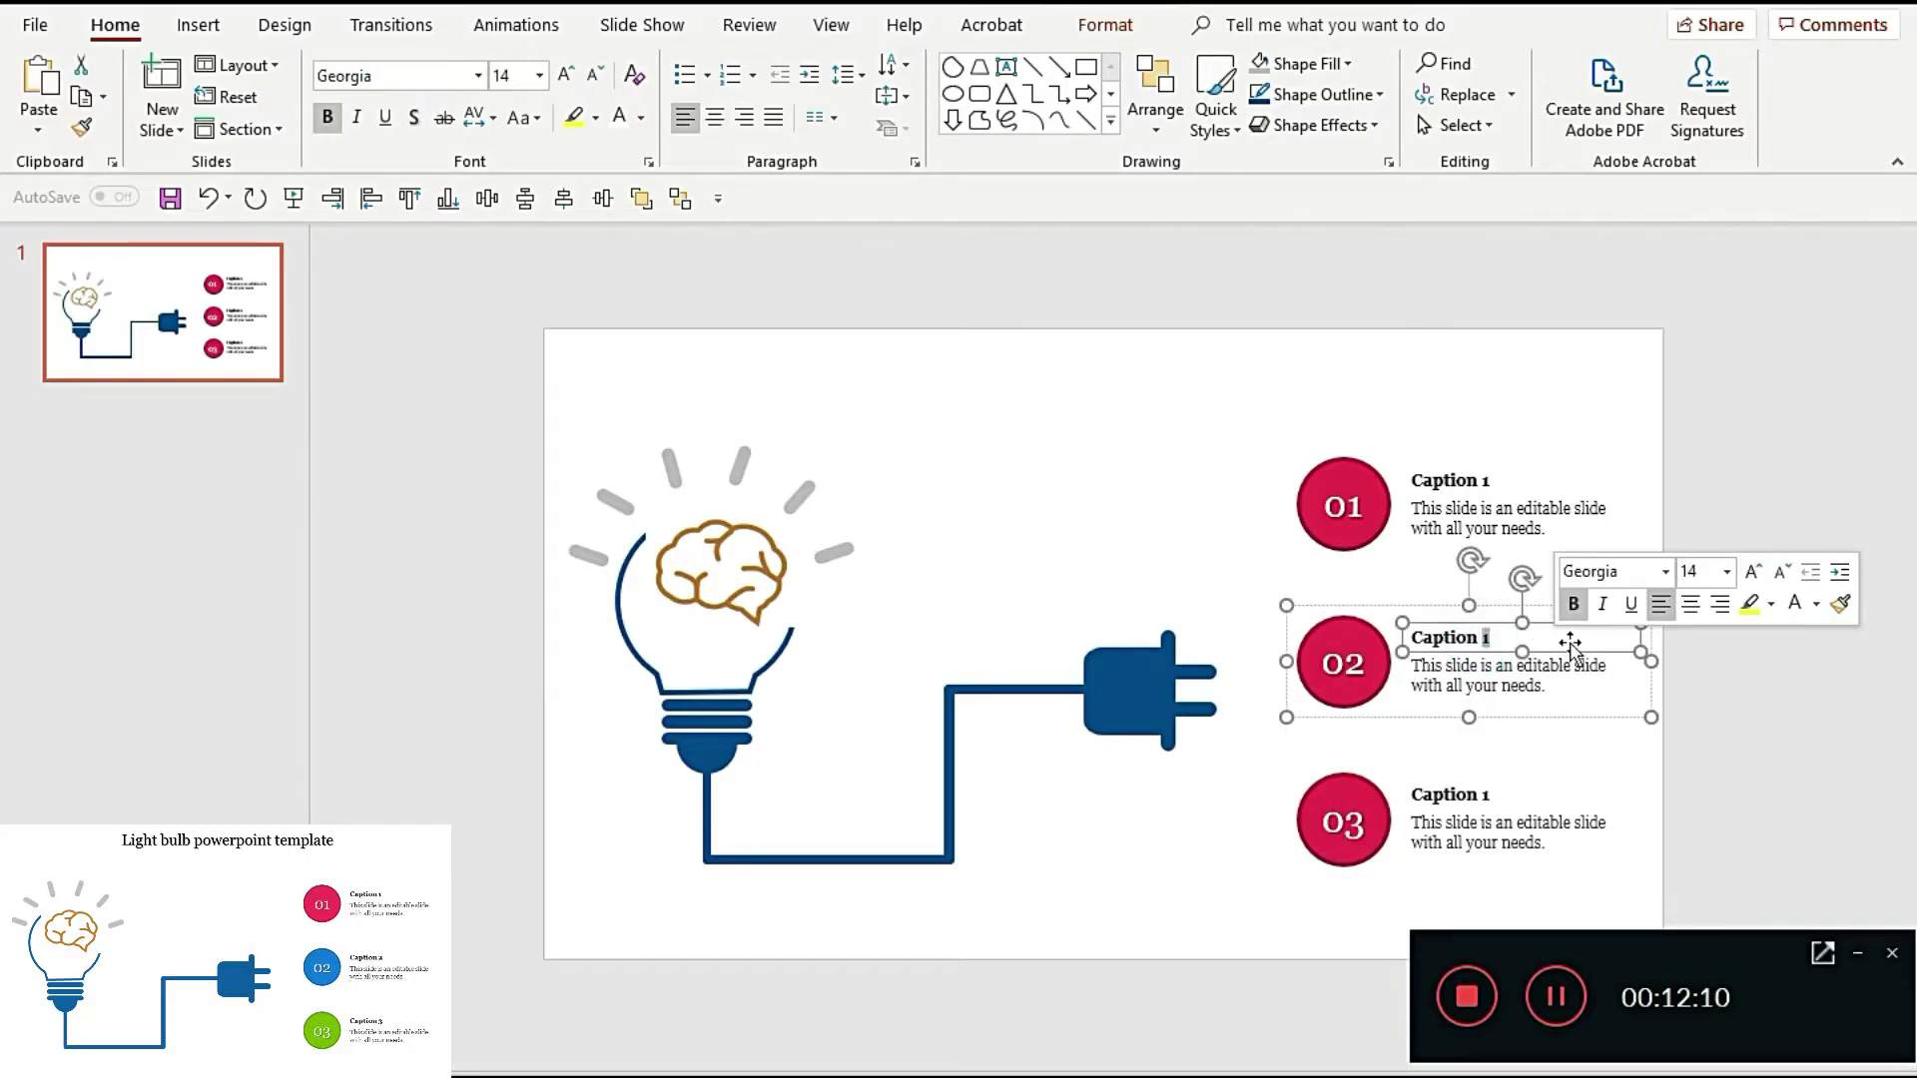
text(2)
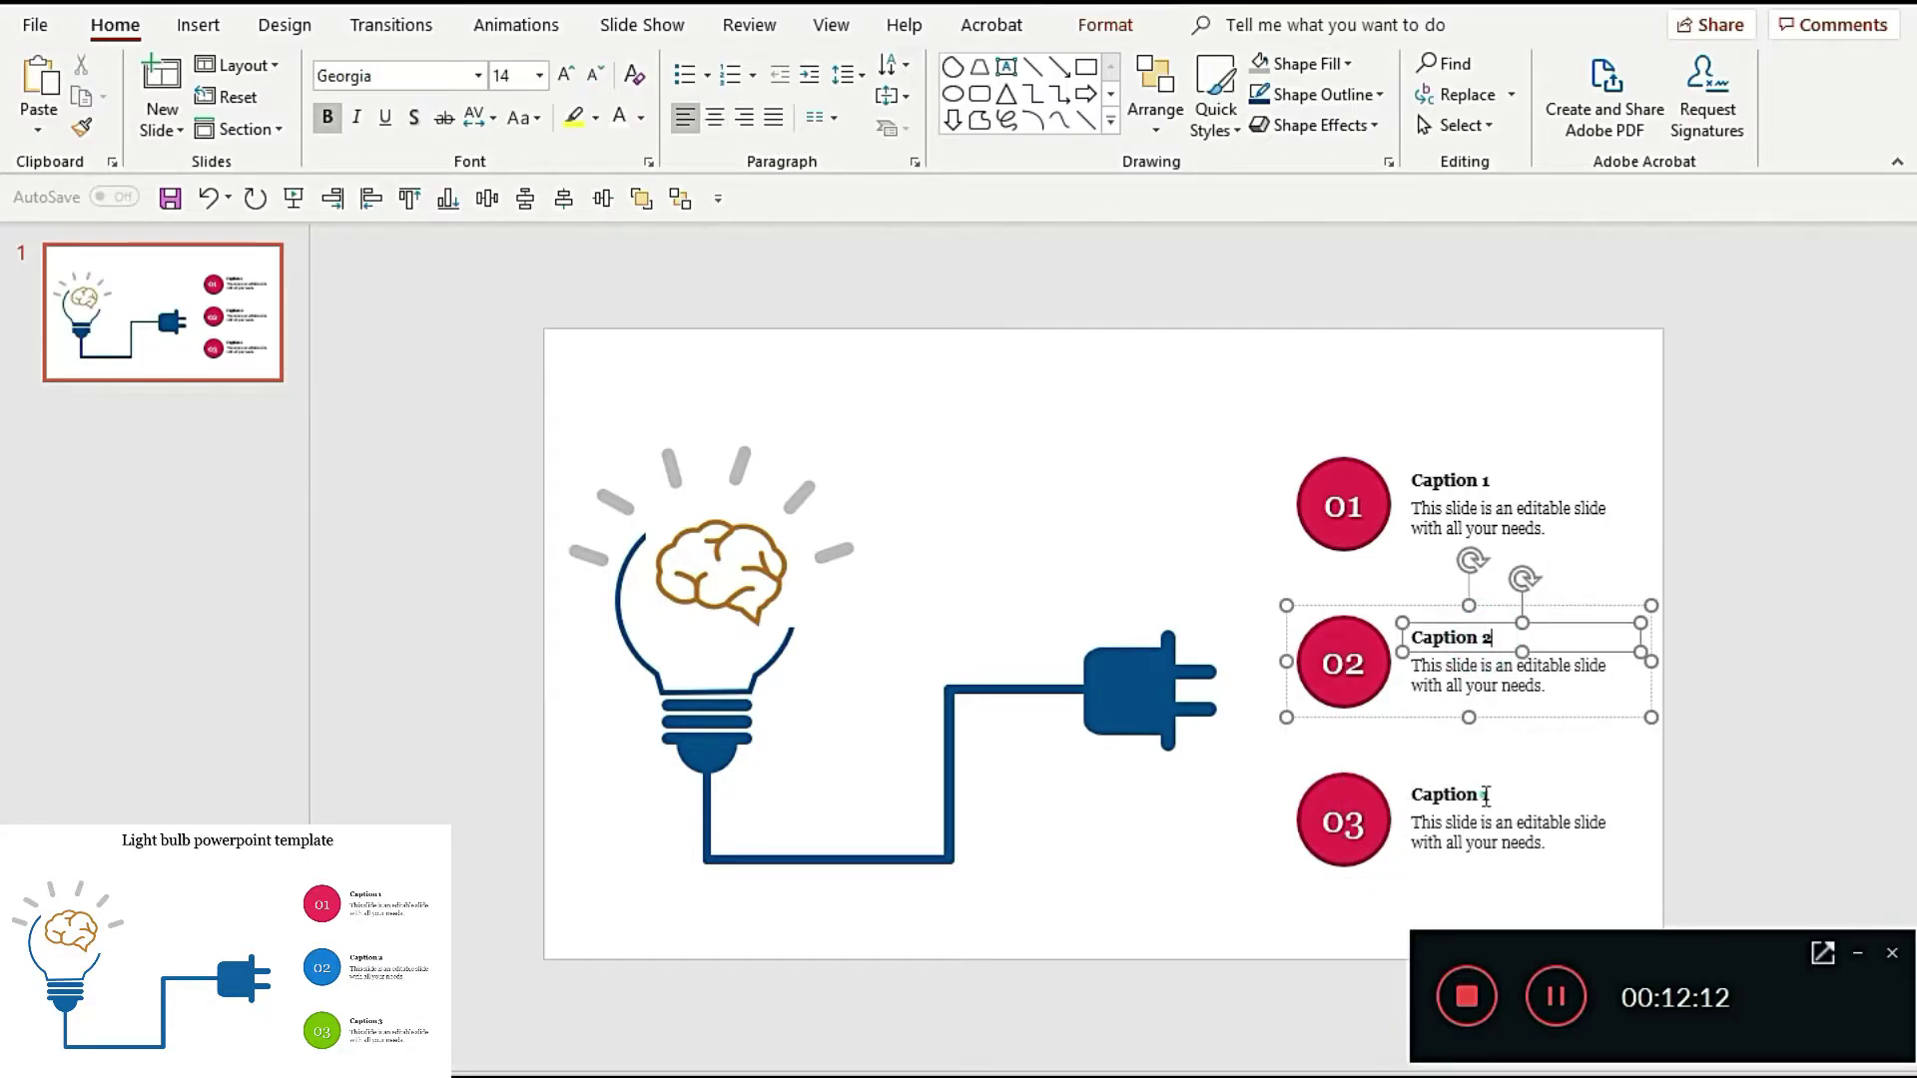
double_click(1486, 796)
text(3)
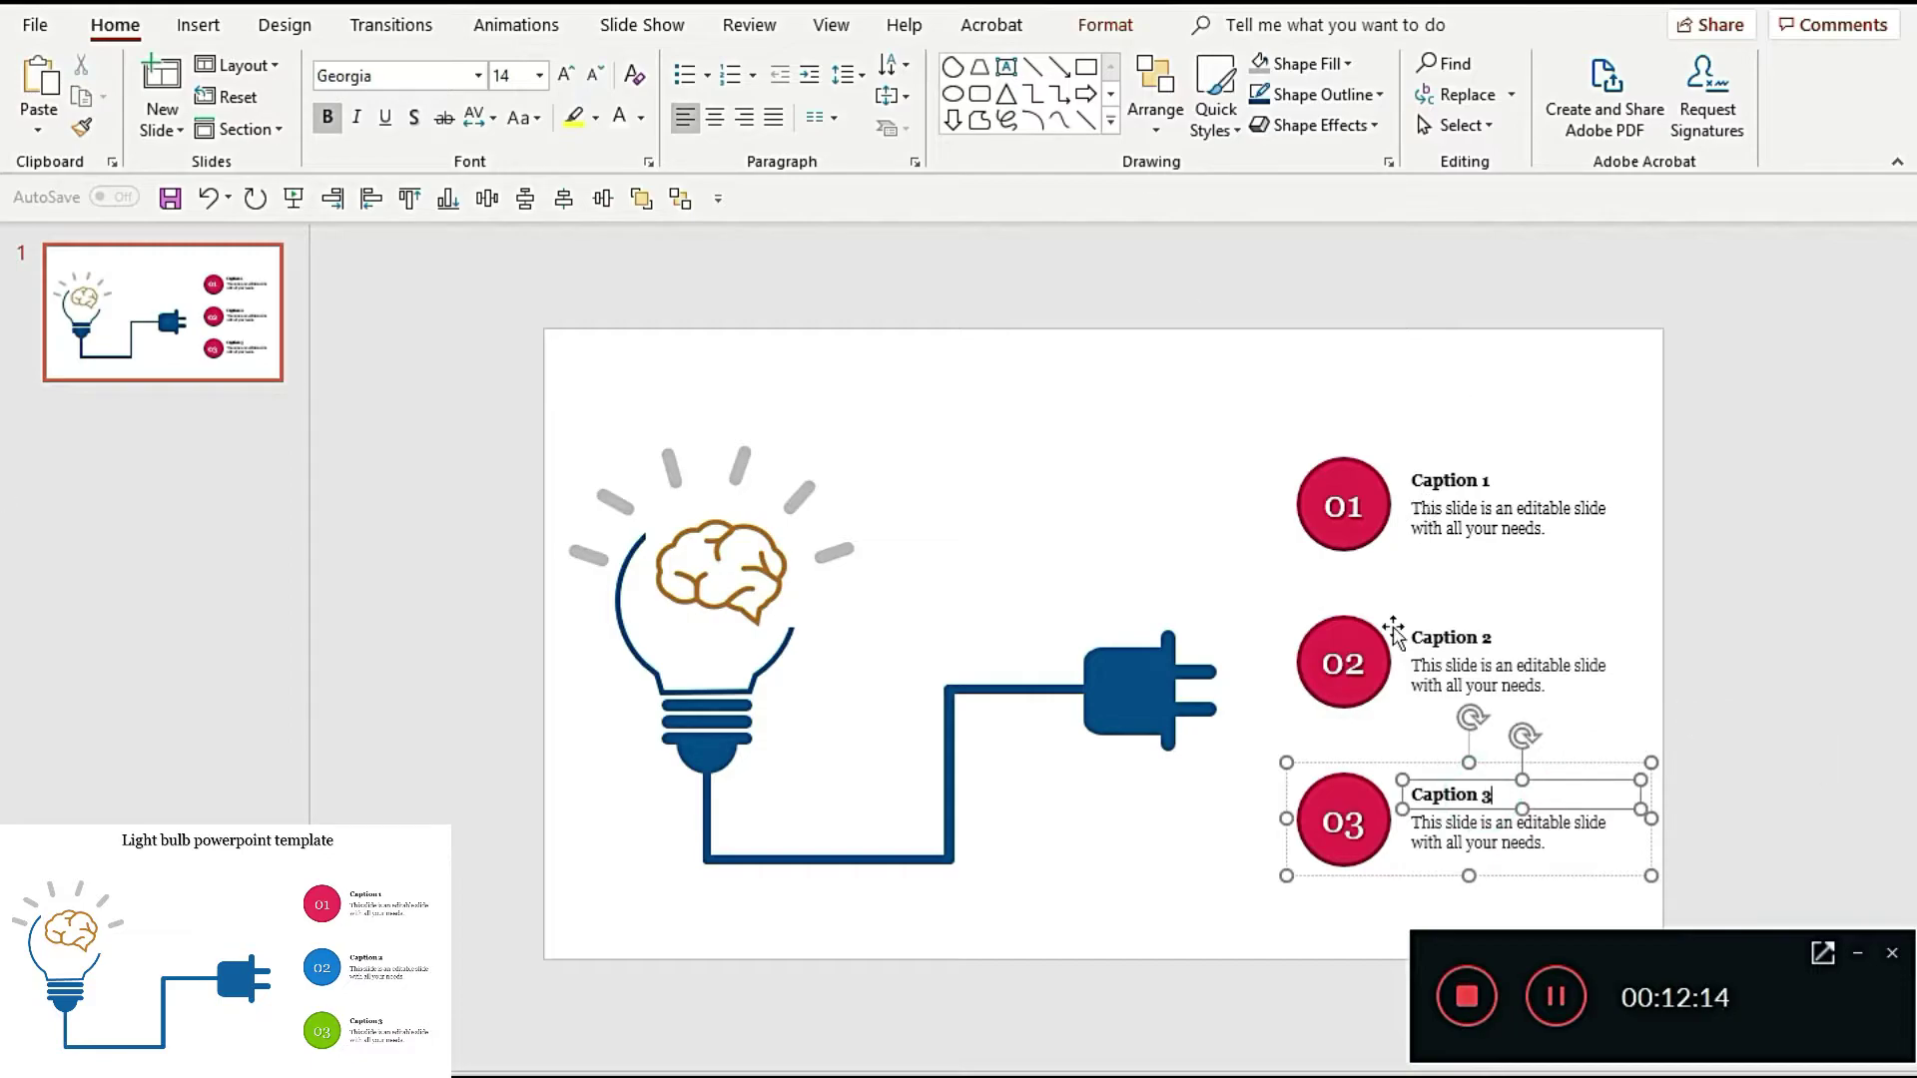
click(1348, 663)
Step: Give circle 02 a dark blue fill and a blue outline
click(1350, 669)
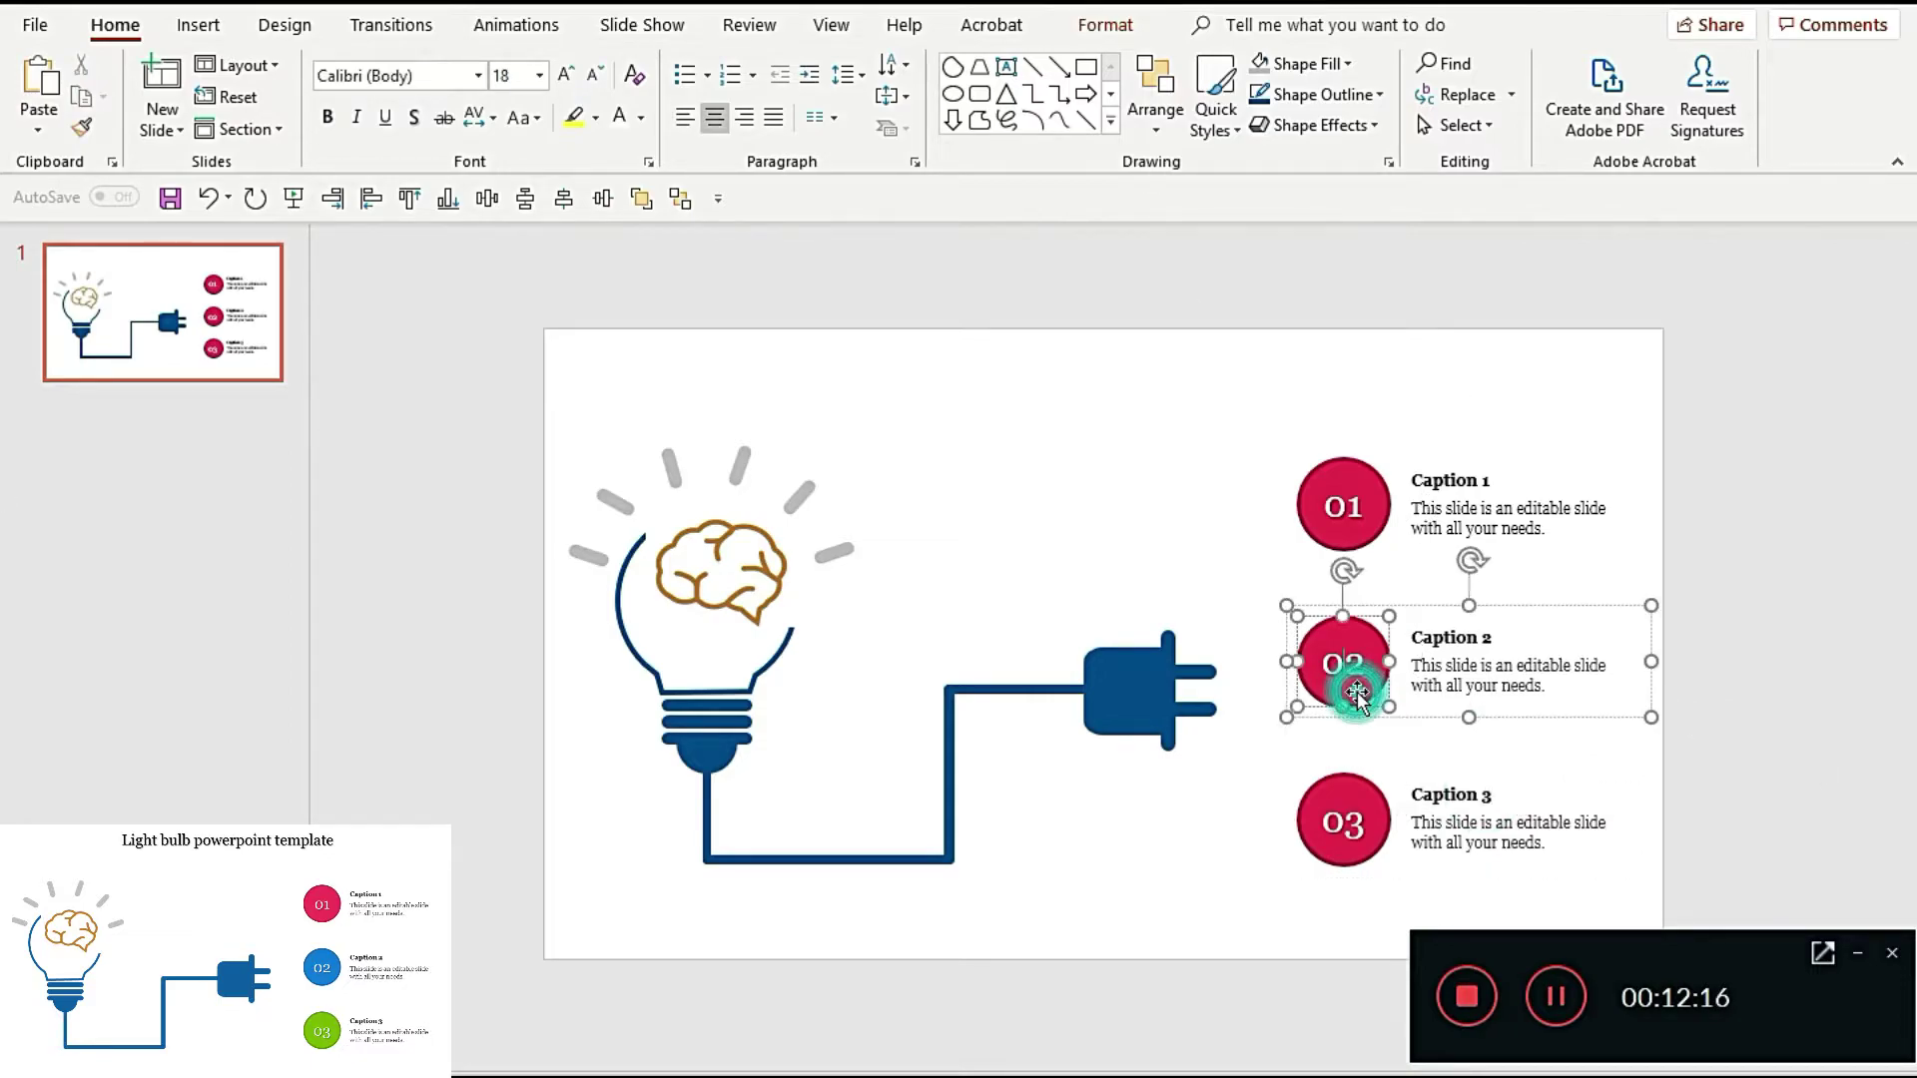
click(1296, 66)
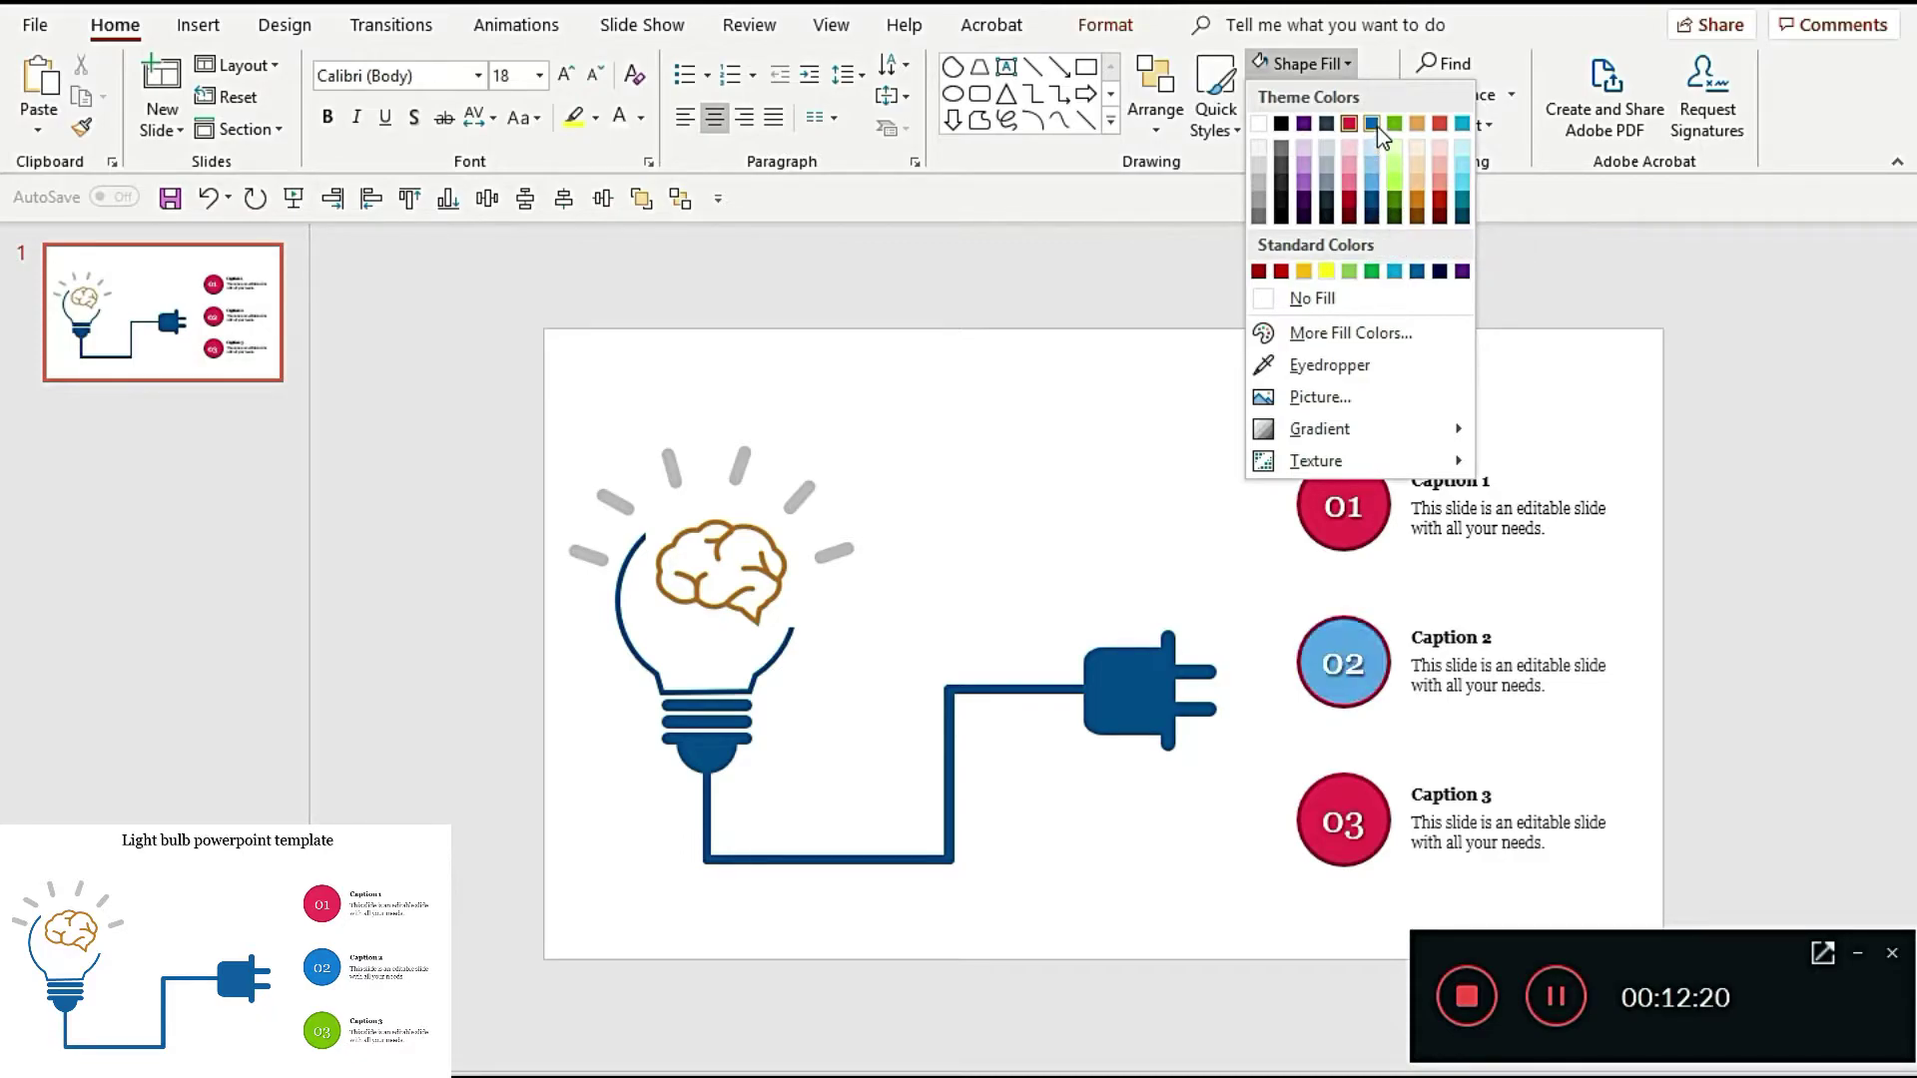
click(1372, 124)
click(1316, 95)
click(1370, 238)
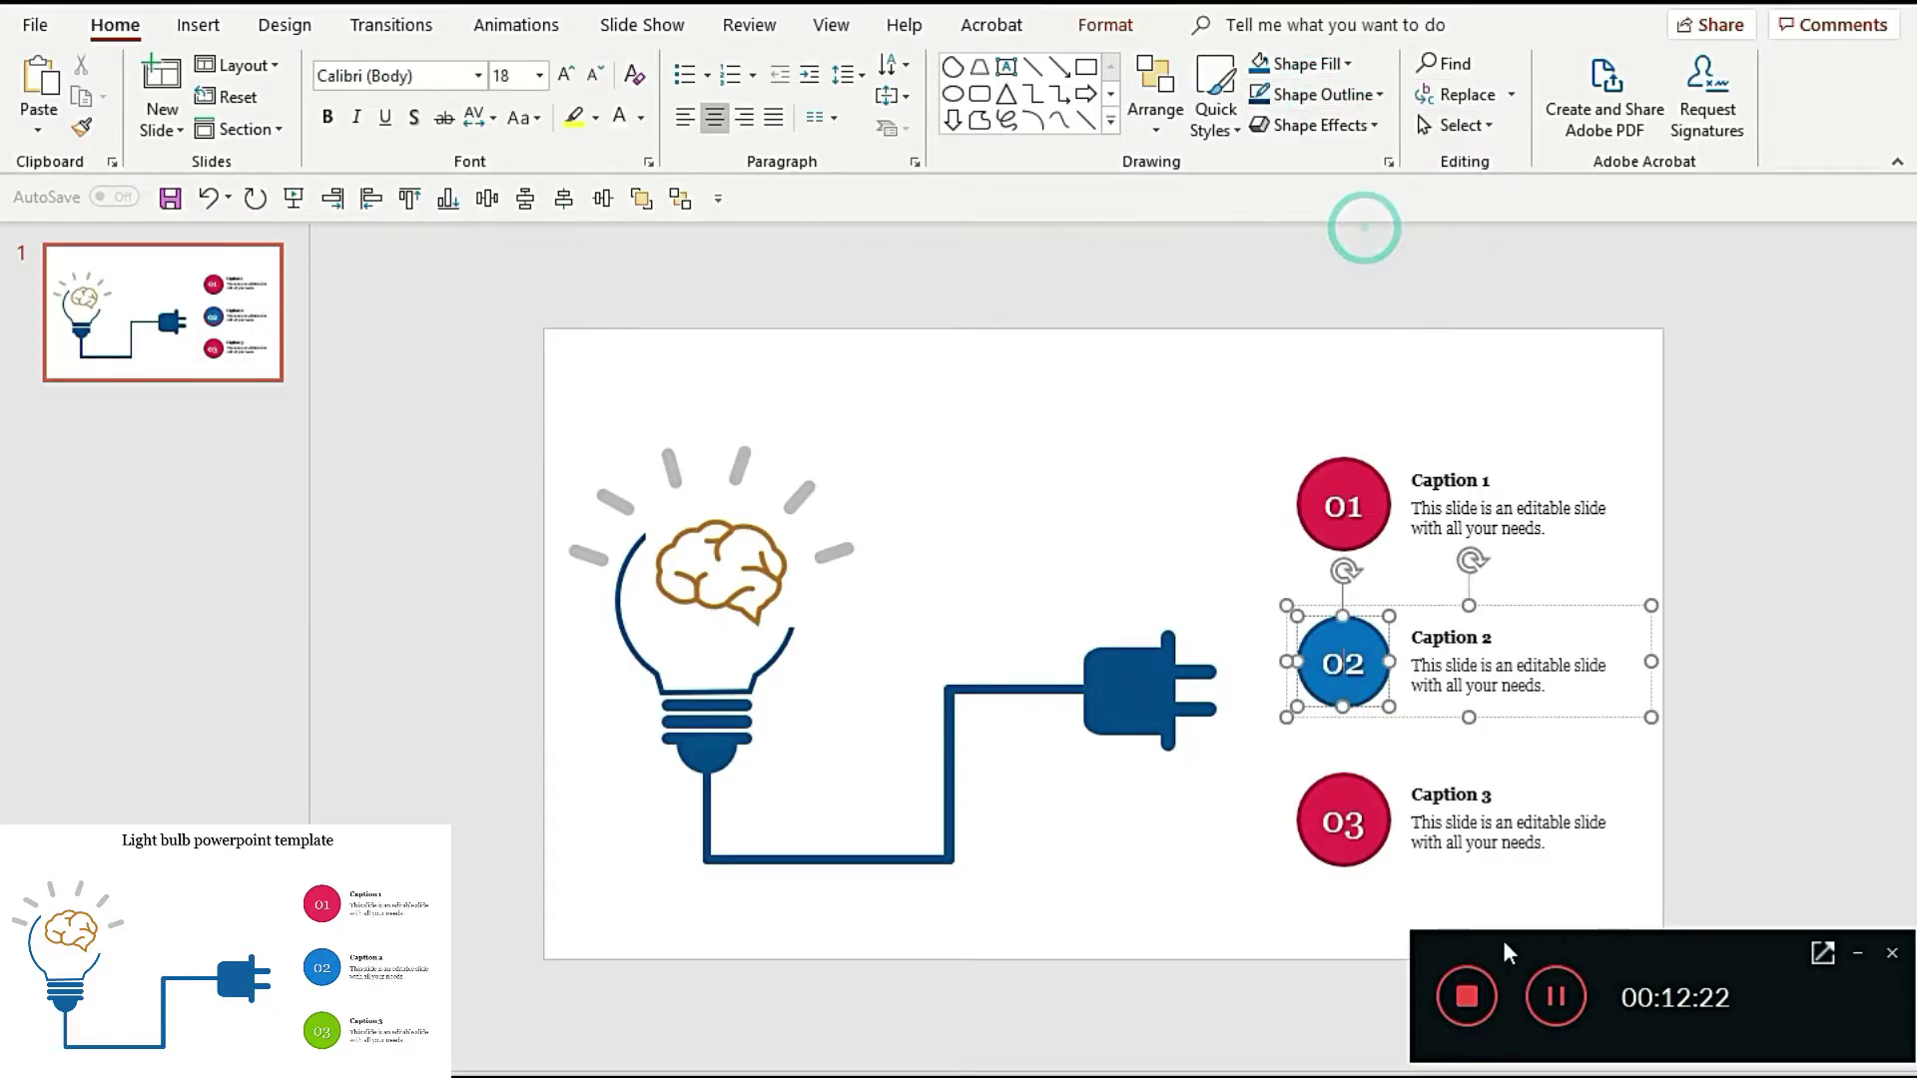
Step: Give circle 03 a light green fill and a dark green outline
click(1343, 821)
click(1343, 820)
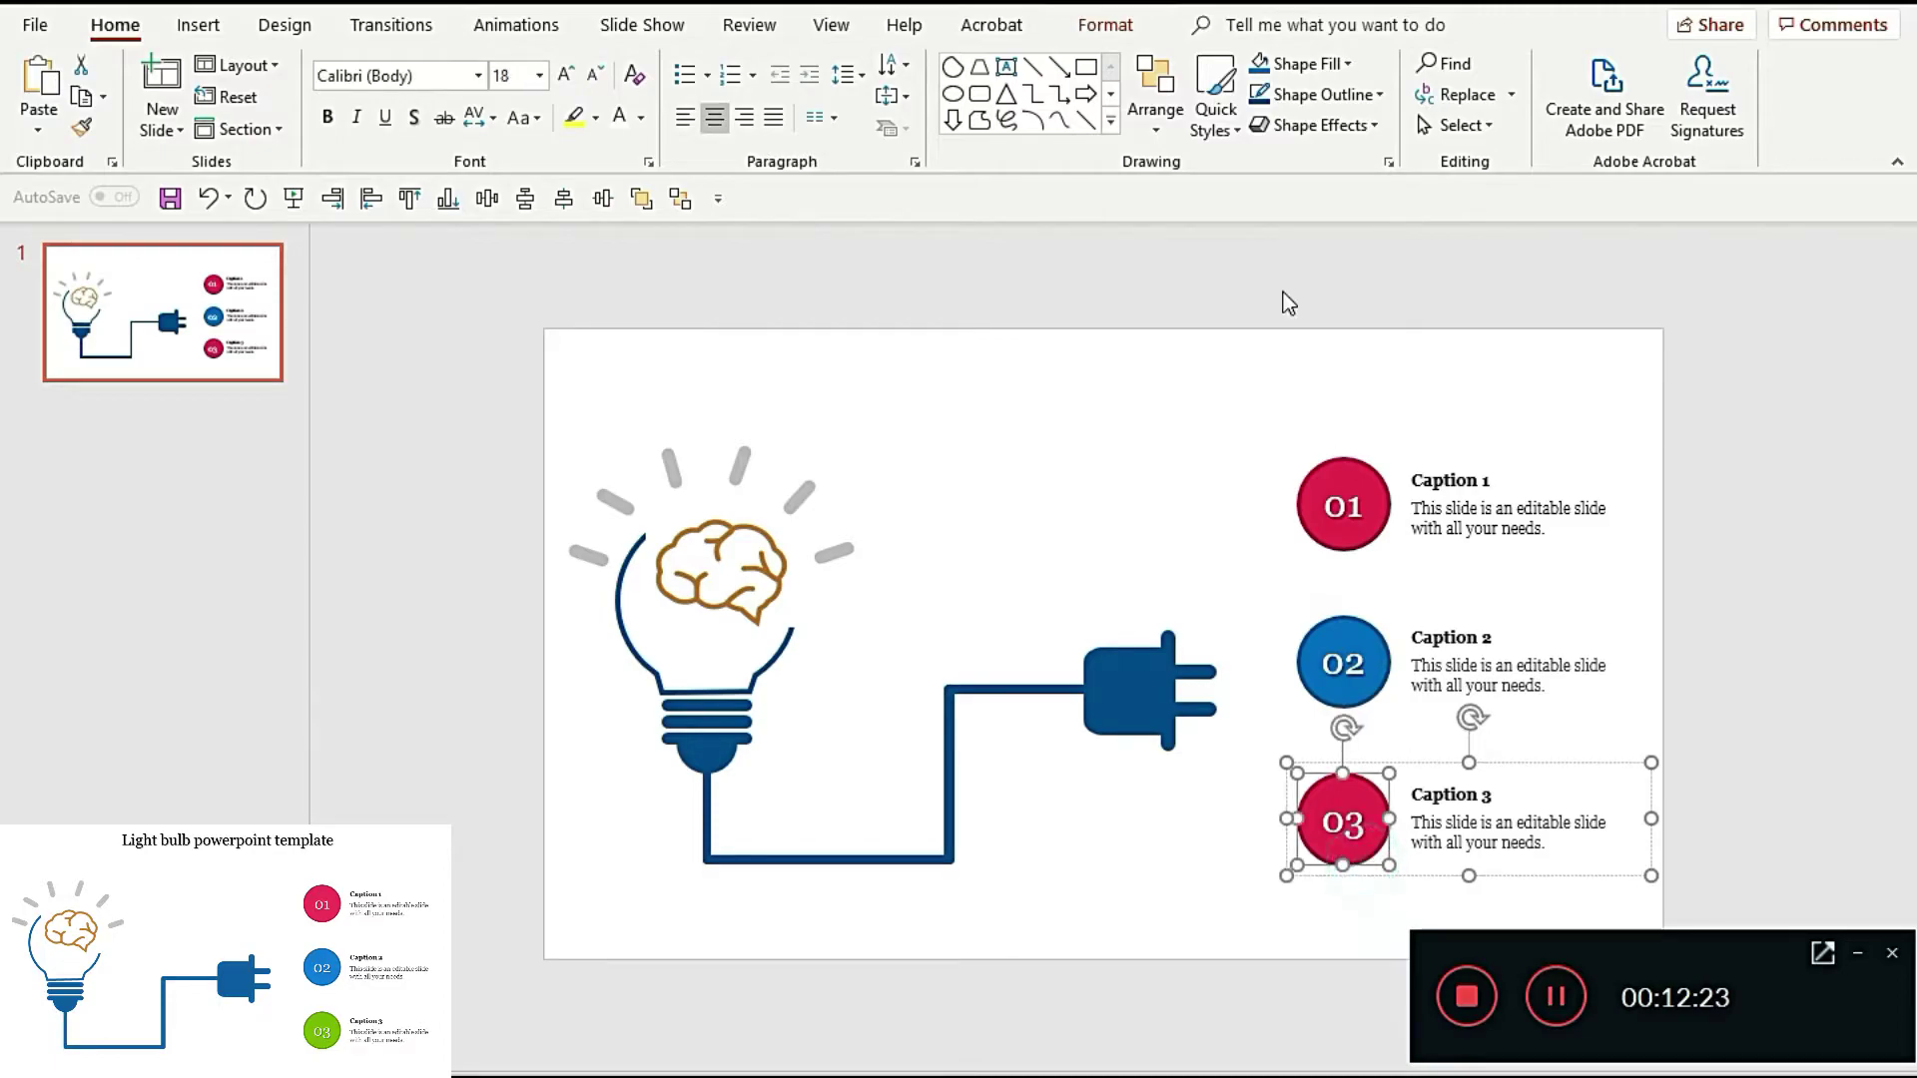
click(1304, 62)
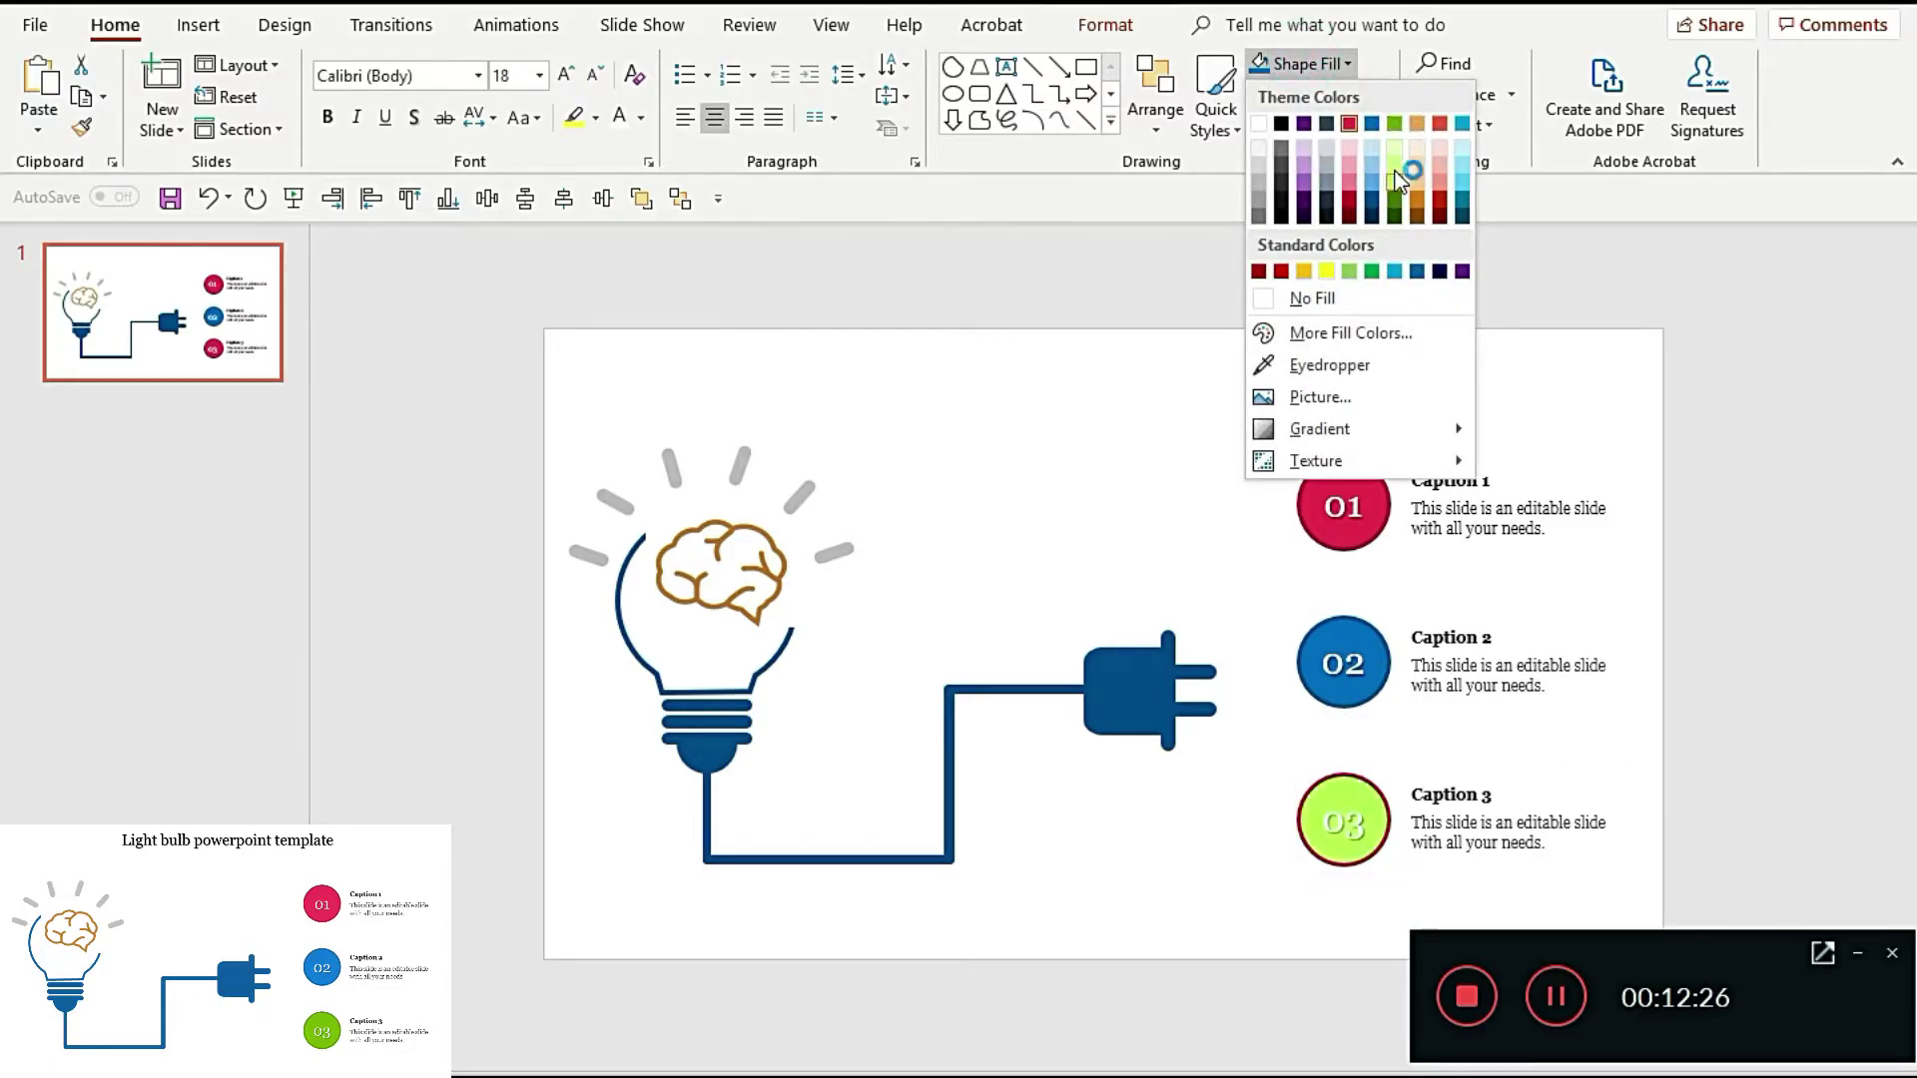
click(1392, 125)
click(1318, 94)
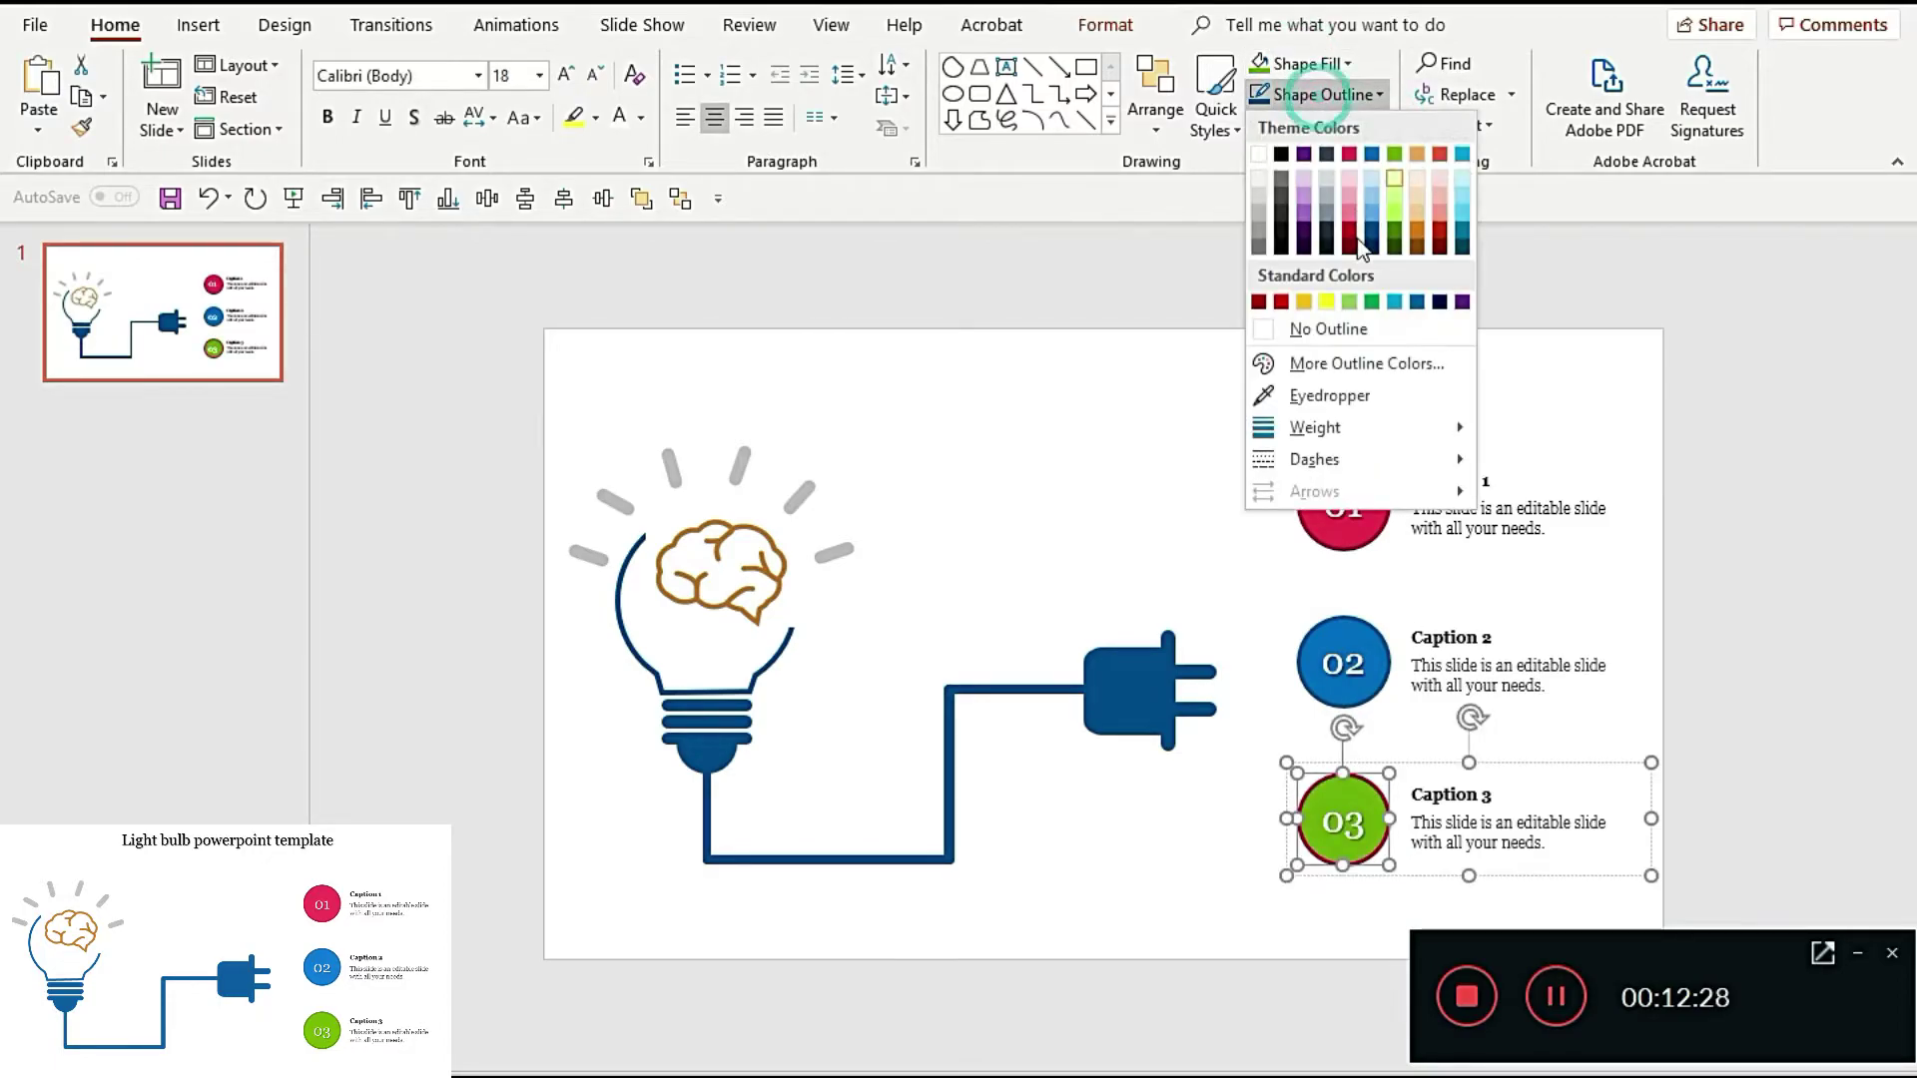
click(1395, 228)
click(1191, 434)
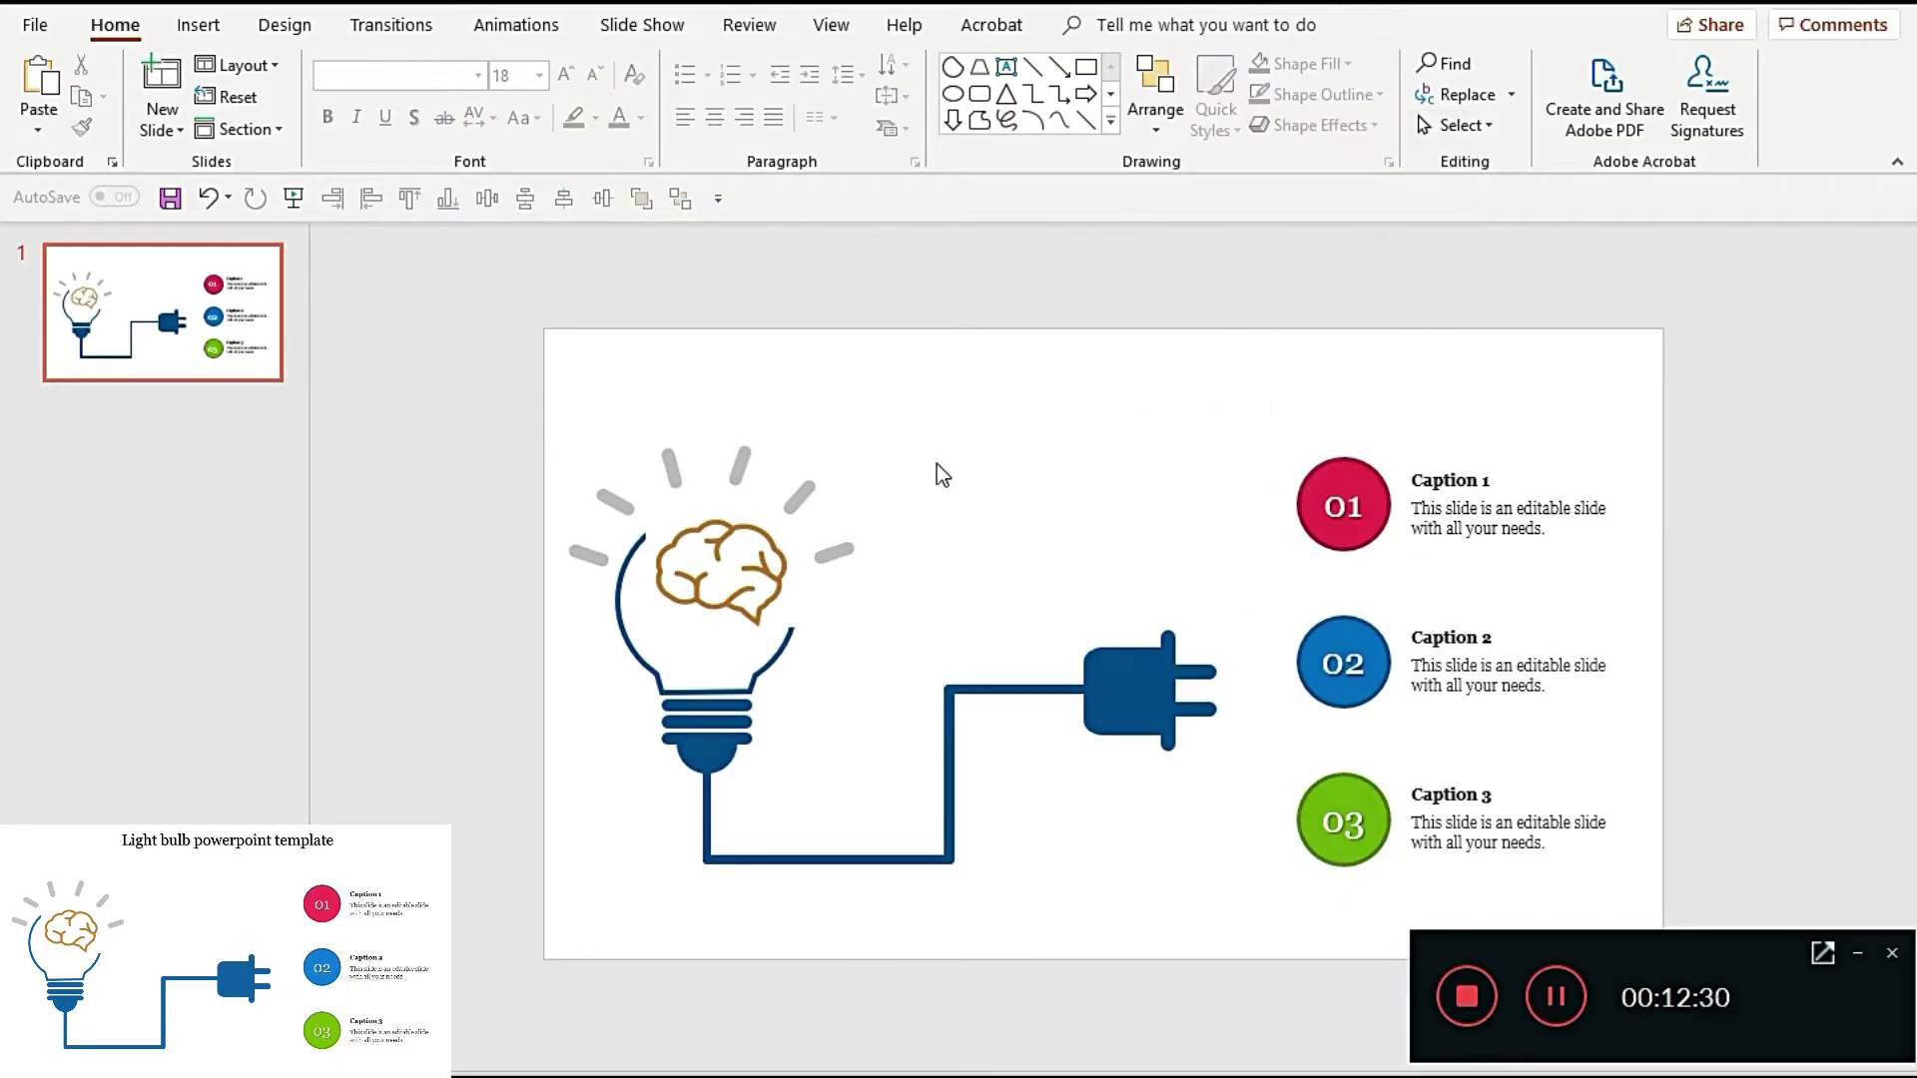
Step: Group every object on the slide and move the group down, centred
drag(504, 374, 1896, 947)
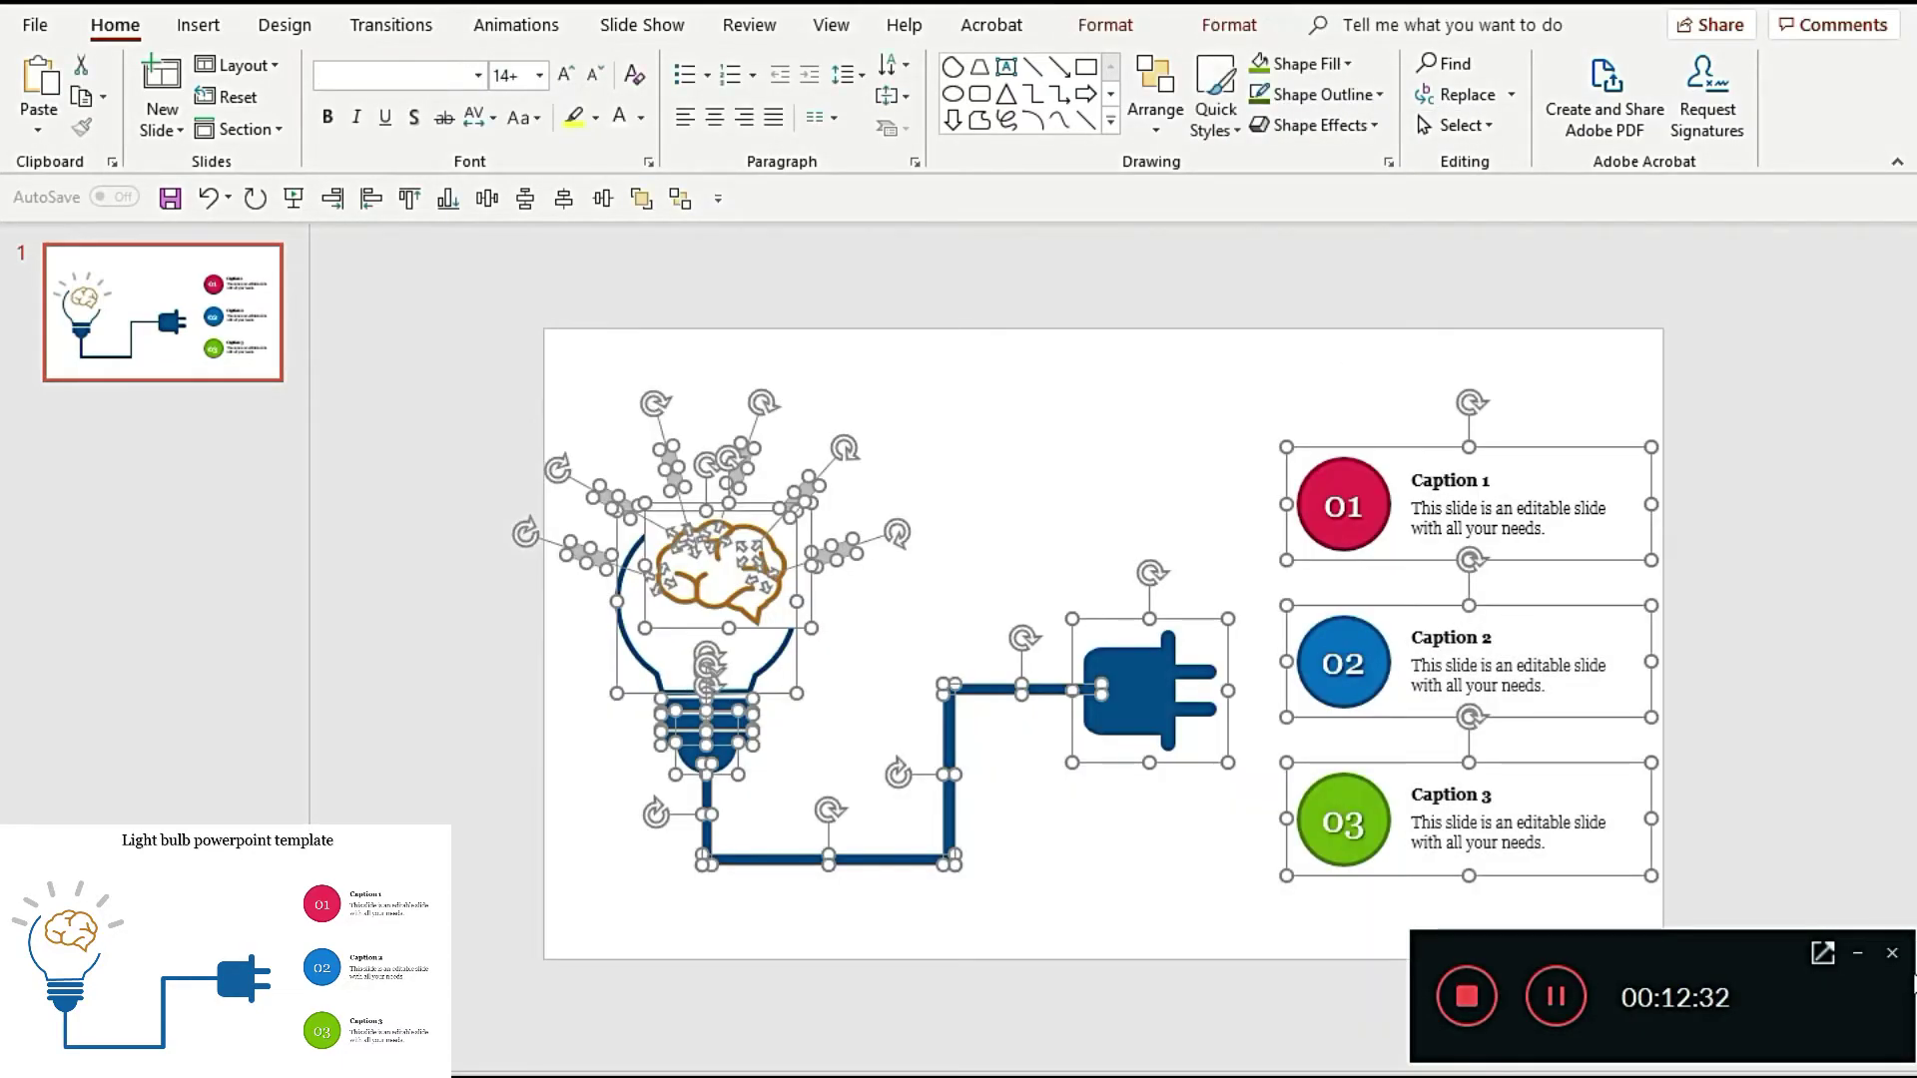
key(ctrl+g)
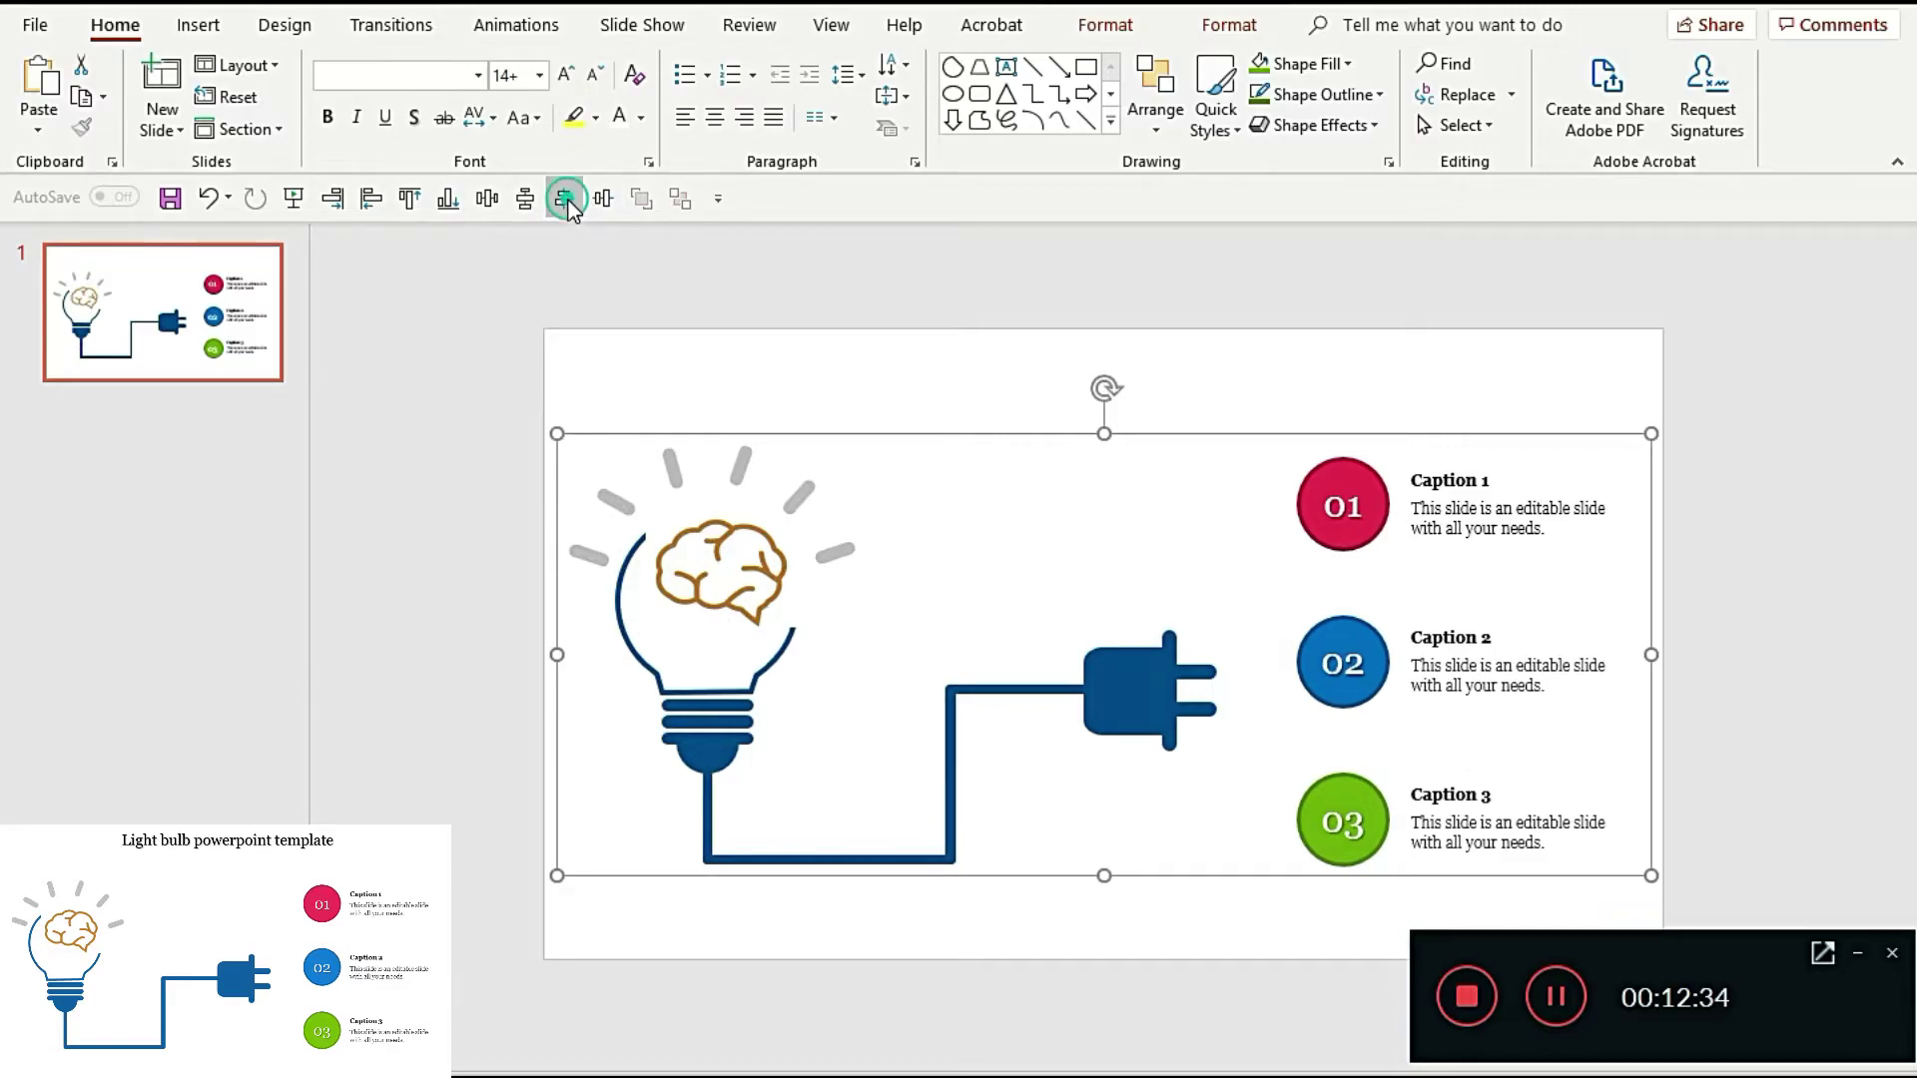
drag(1171, 436, 1168, 453)
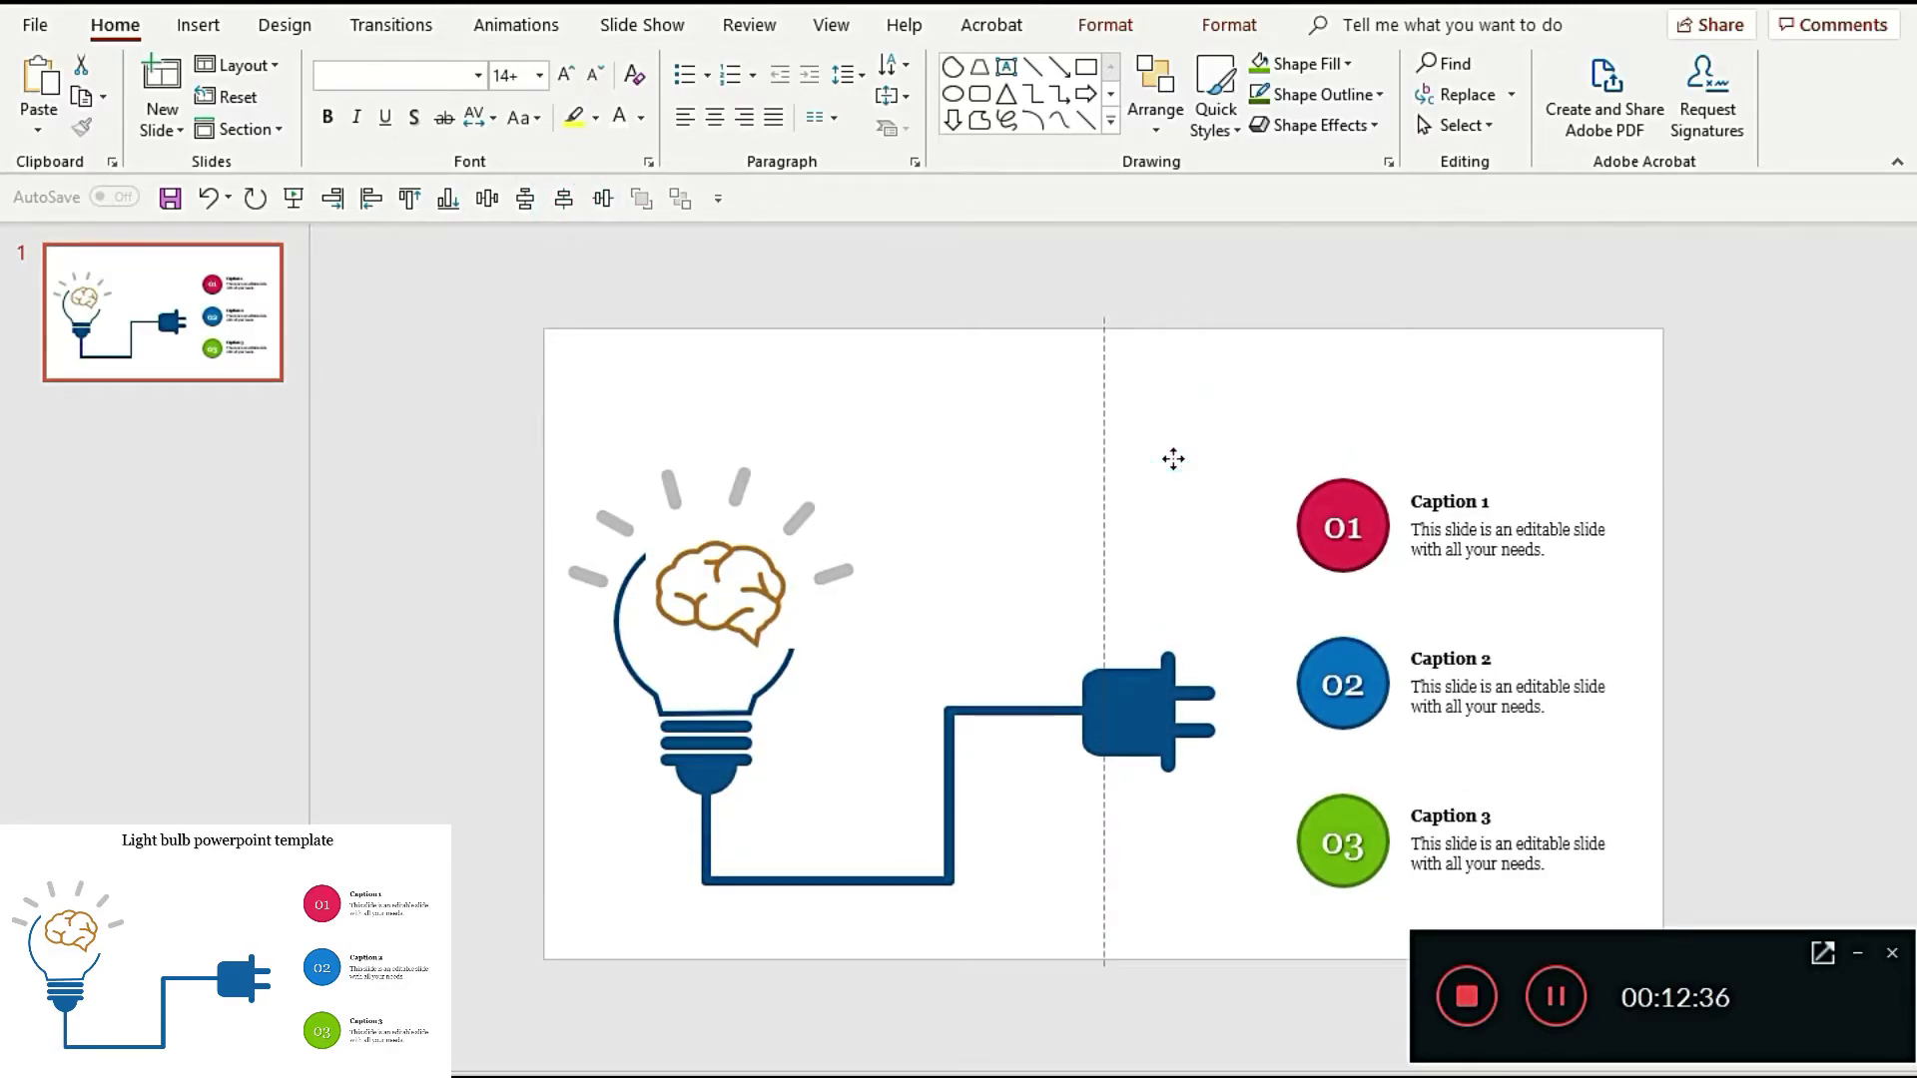
click(1155, 386)
click(1005, 69)
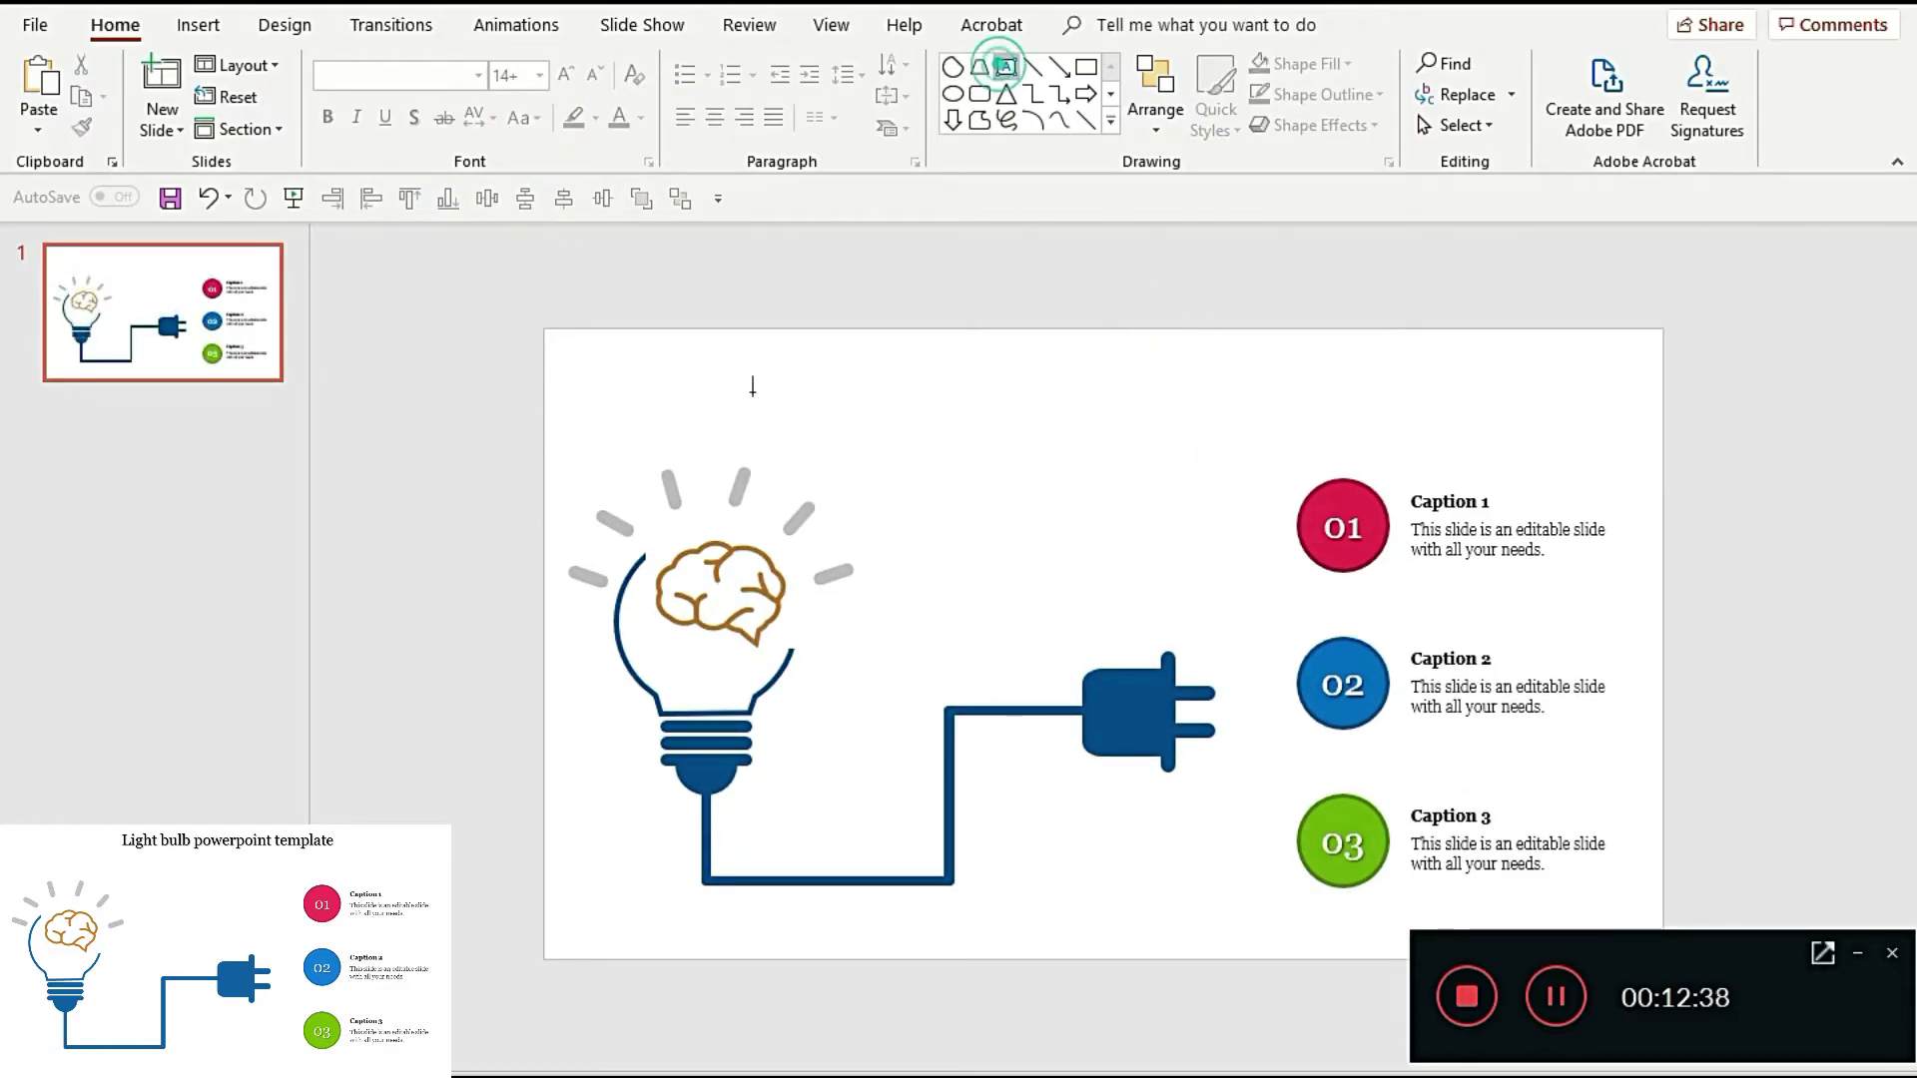
Step: Draw a text box across the top of the slide and paste the title text into it
drag(545, 330, 1663, 410)
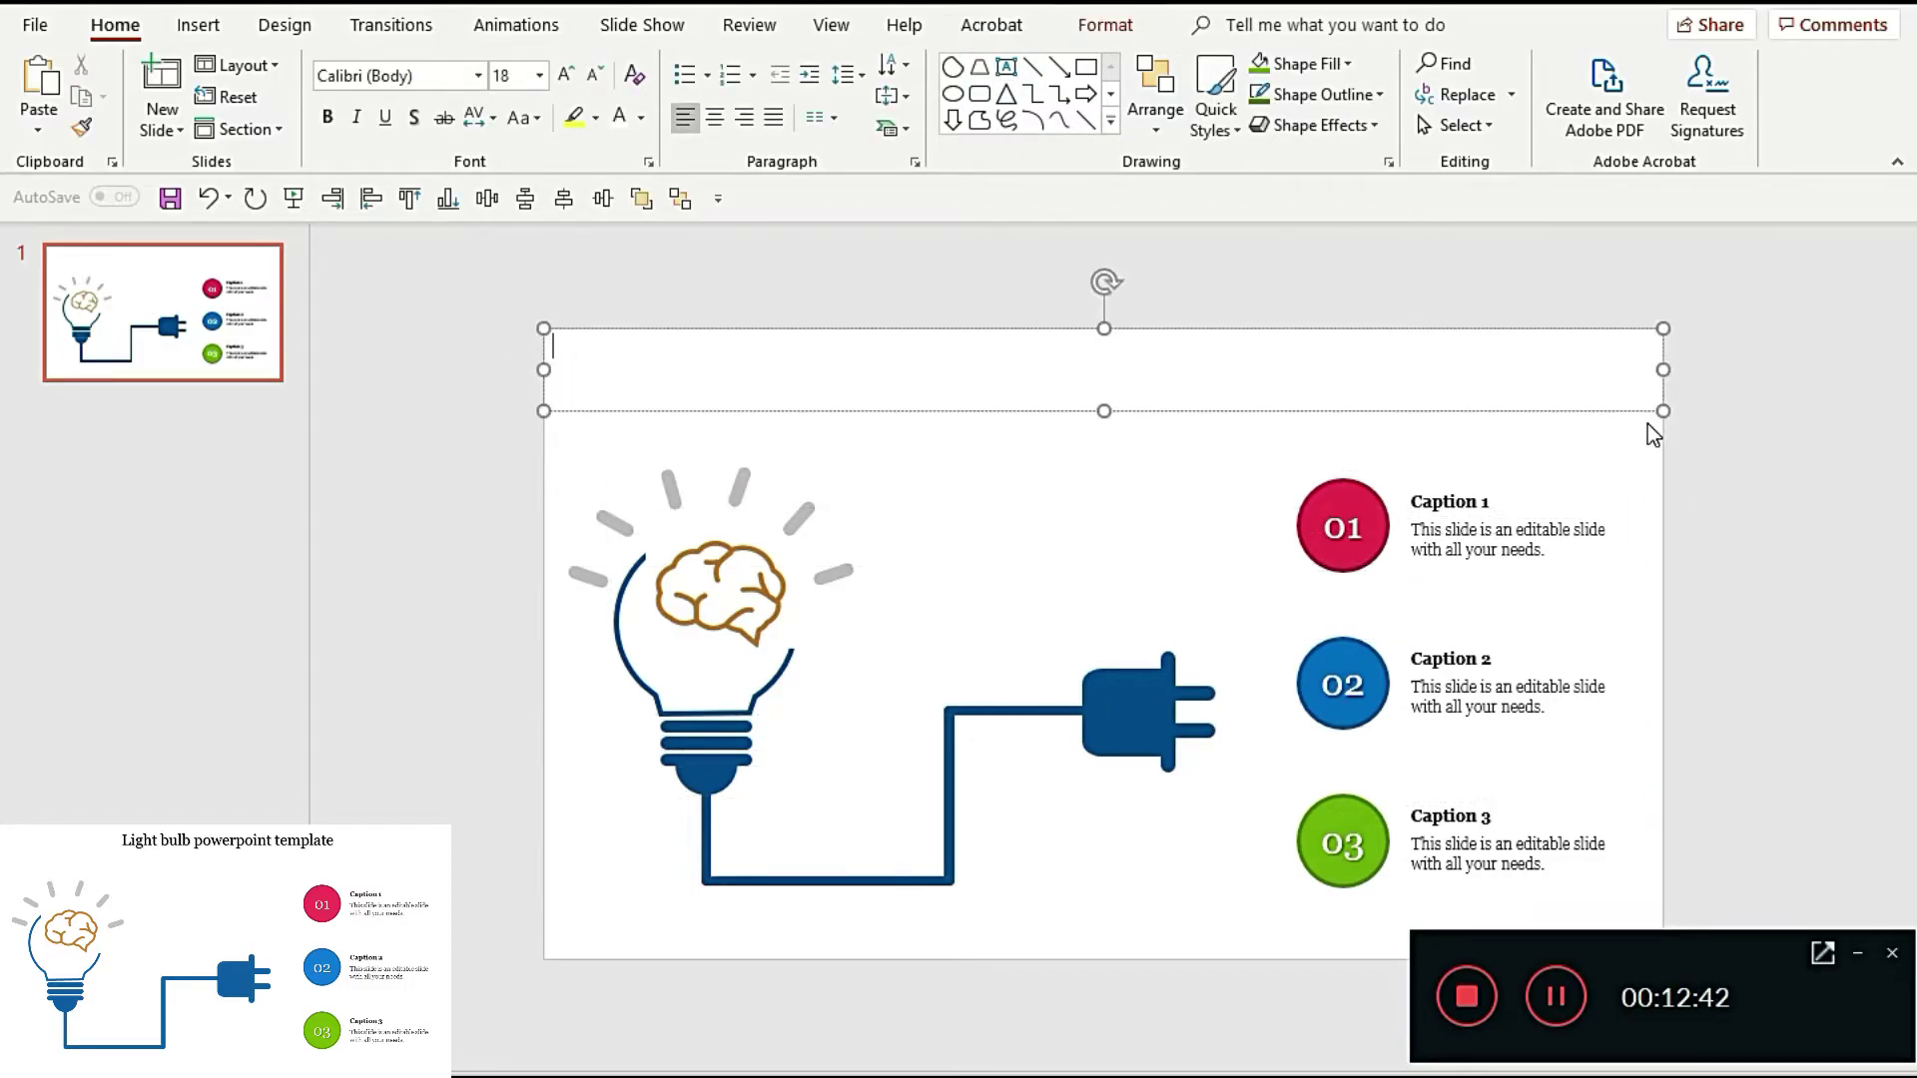
text(light bulb powerpoint template)
click(764, 362)
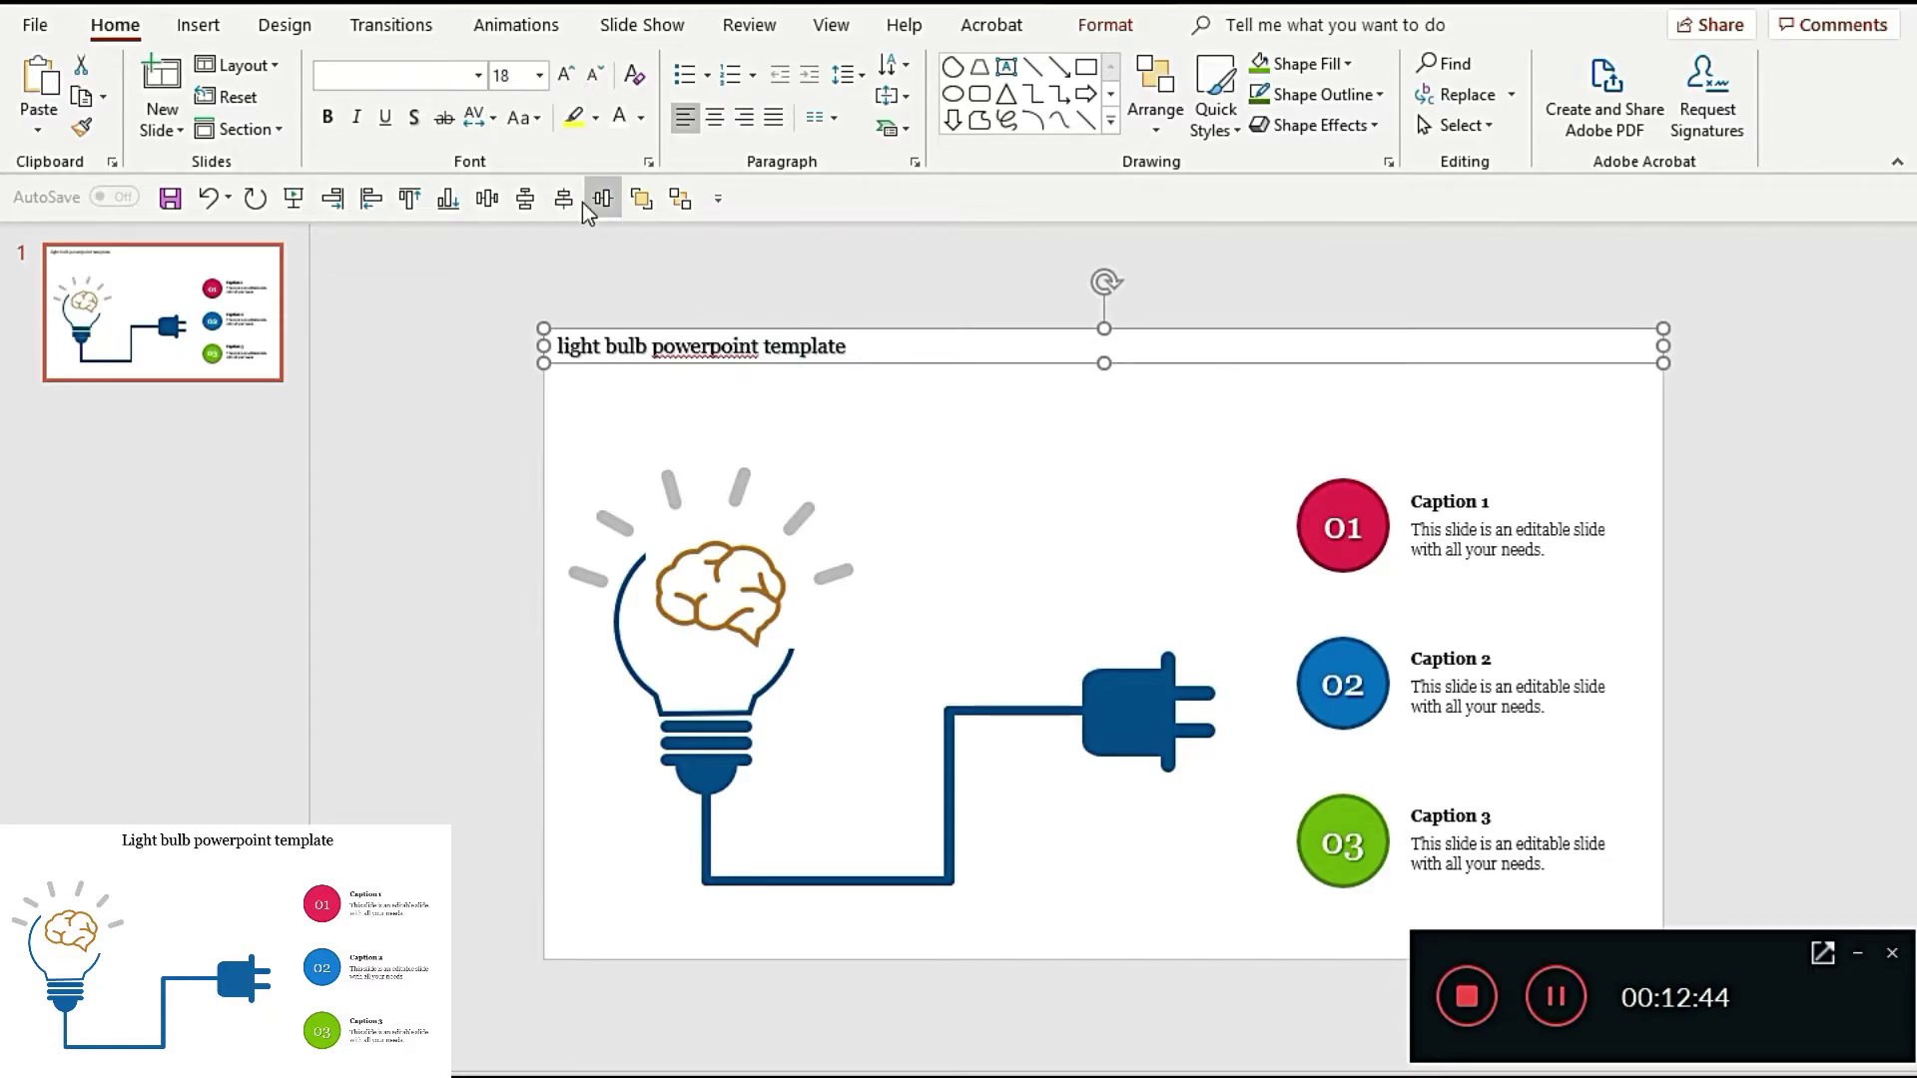
Step: Format the title in Georgia at 32 pt, centred
click(388, 75)
text(Georgia)
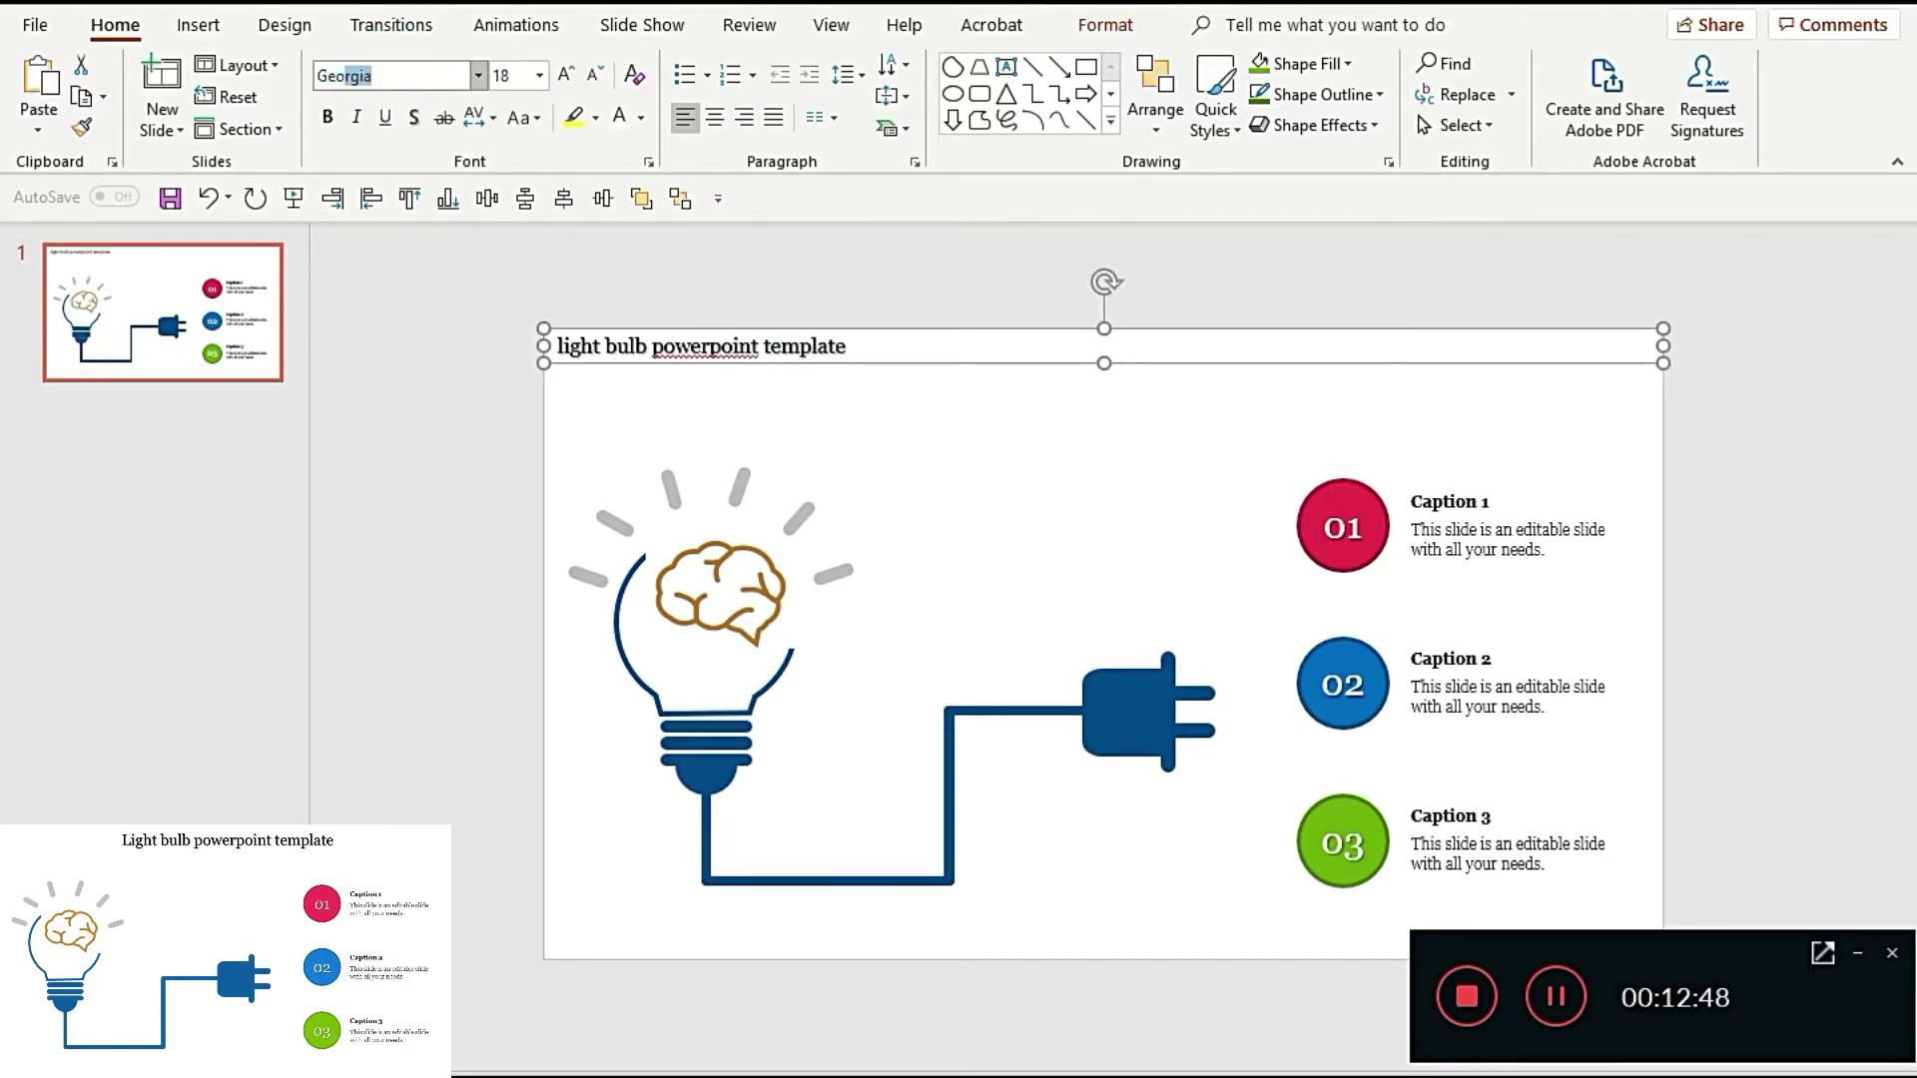
key(Return)
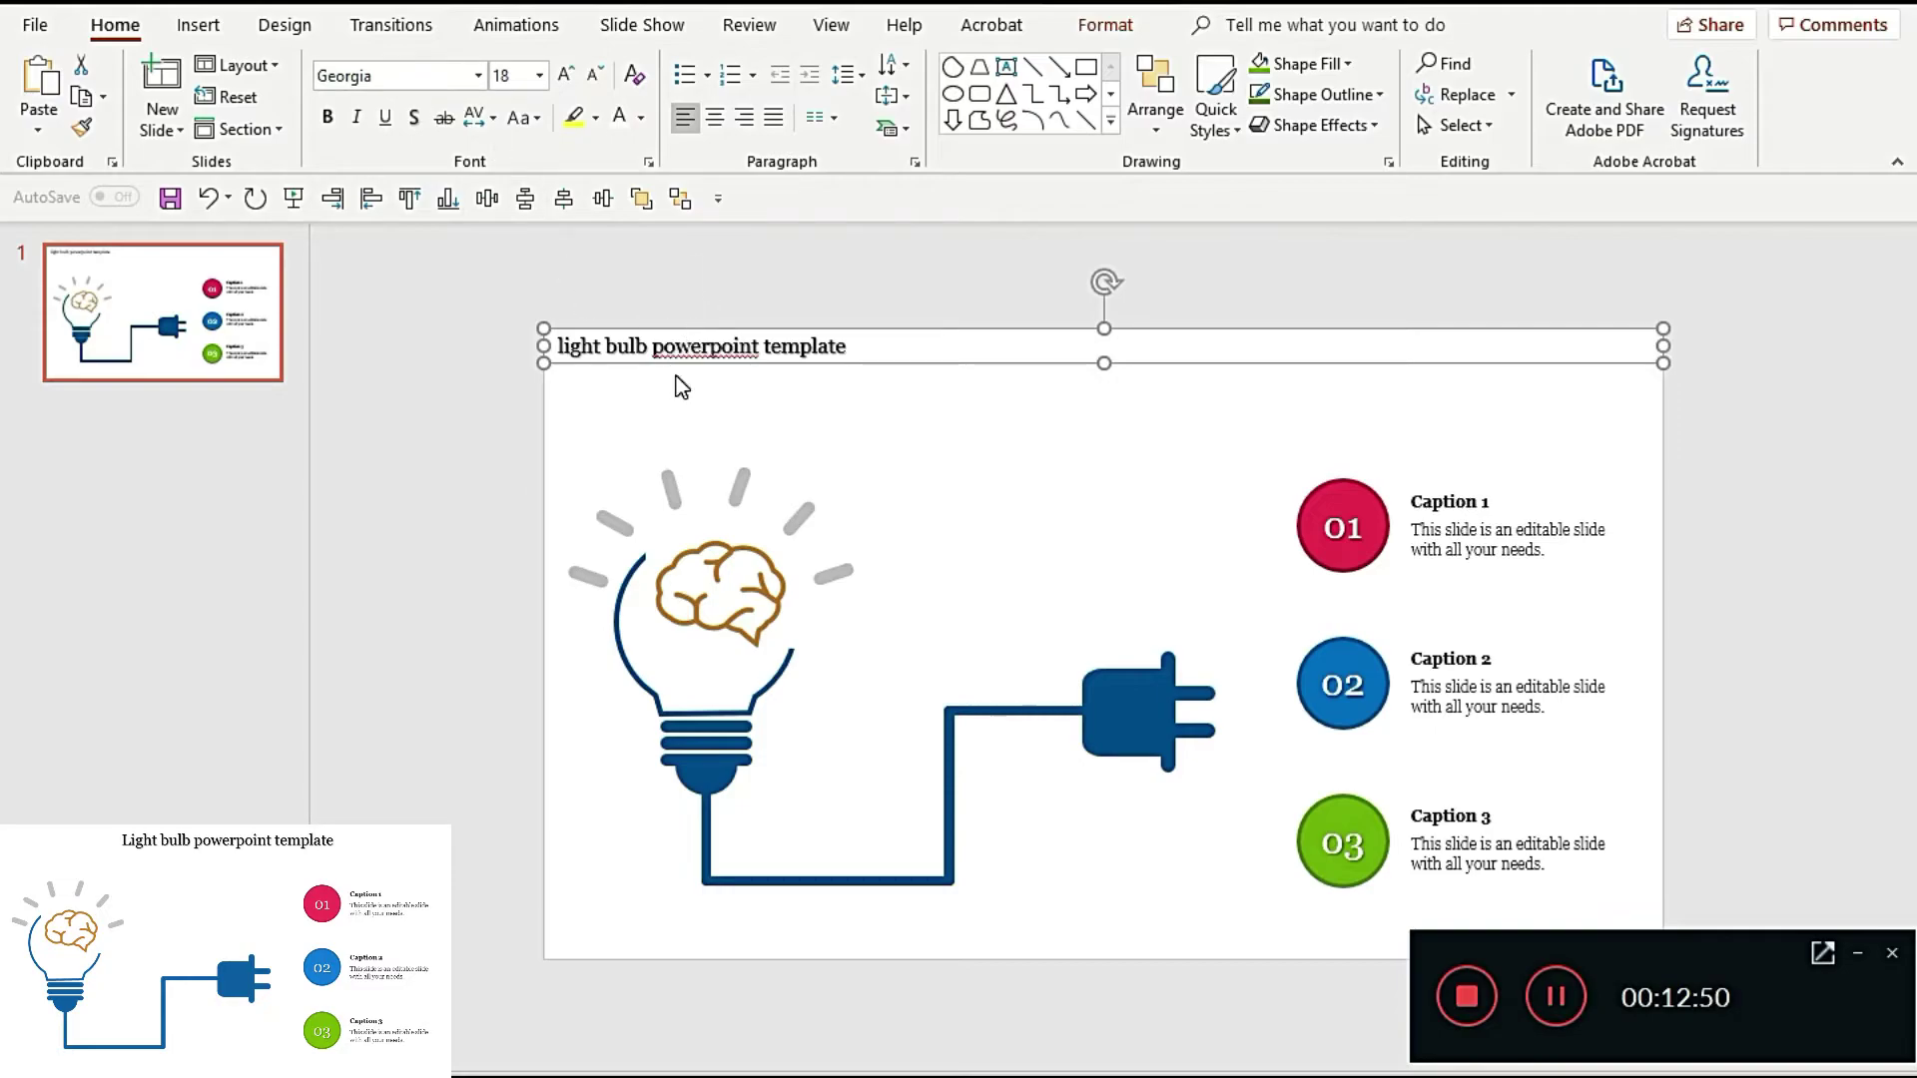
click(676, 375)
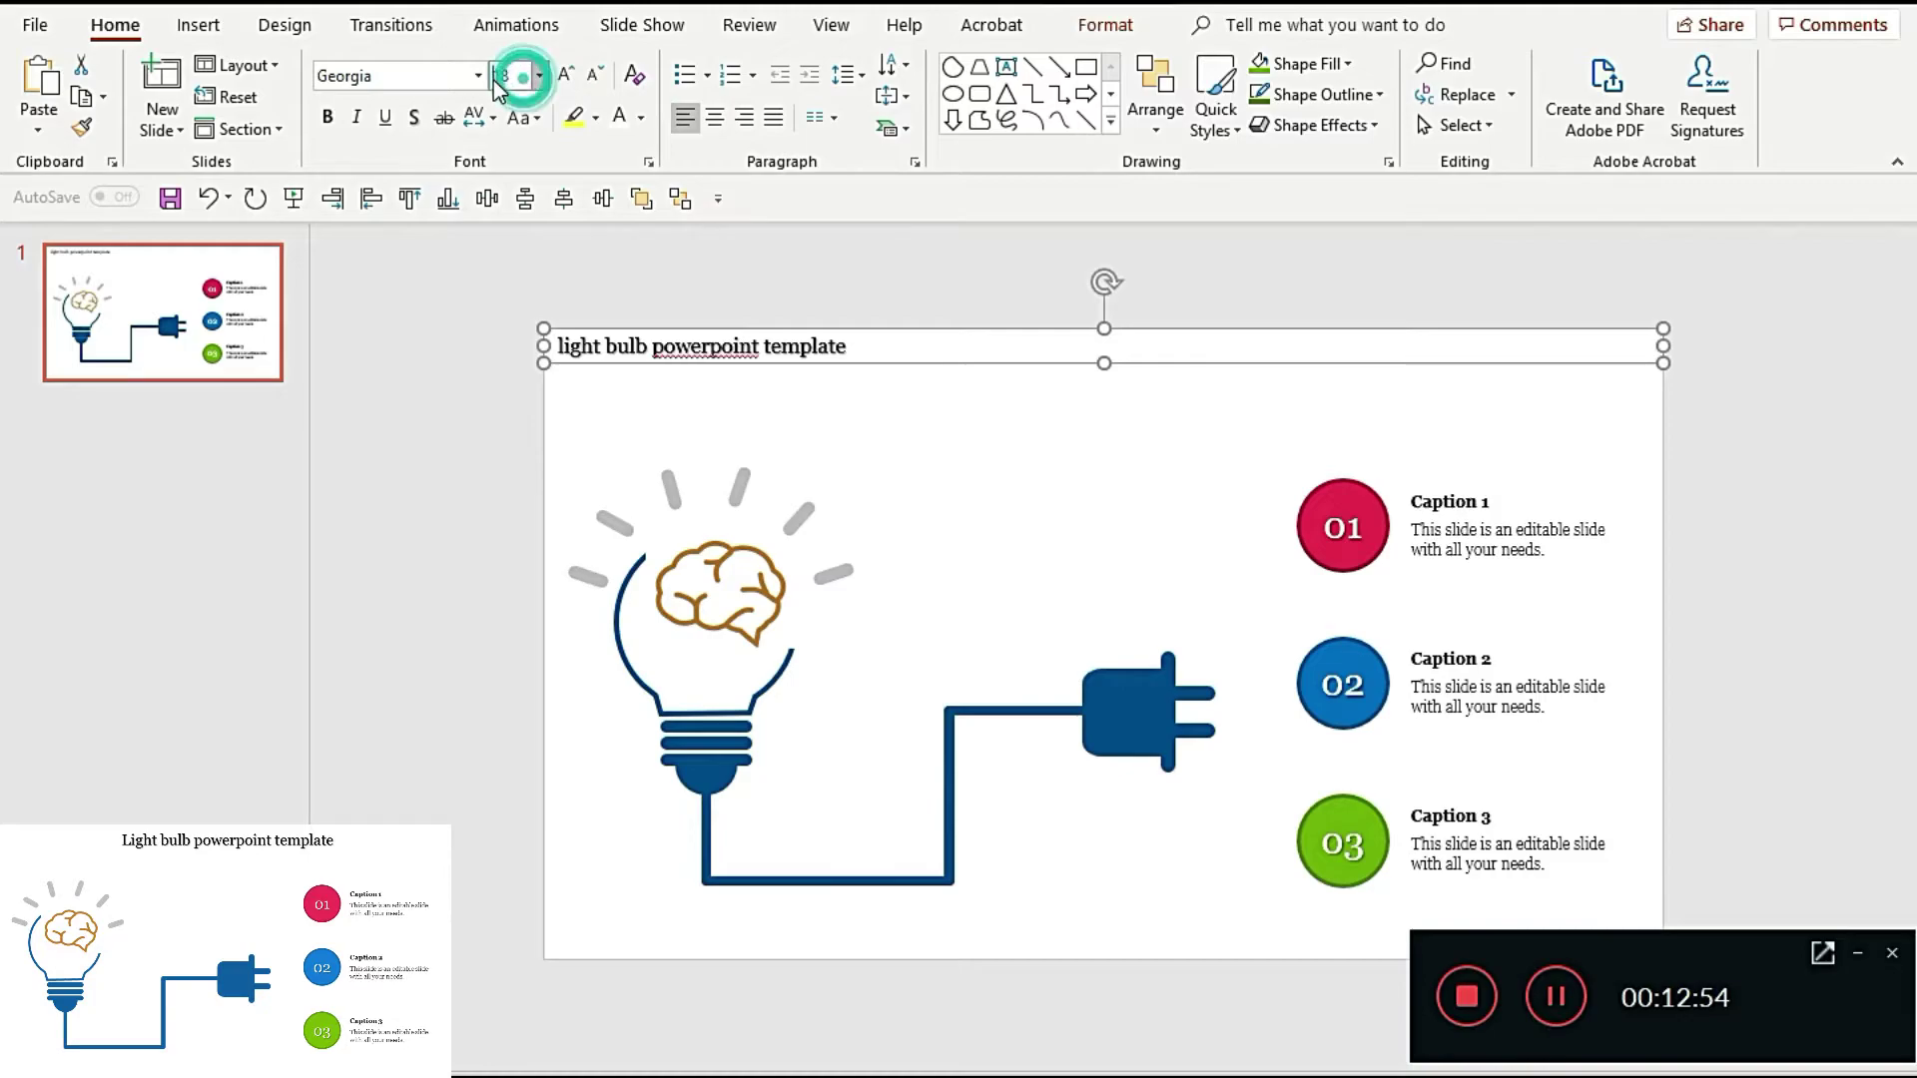
double_click(505, 75)
text(32)
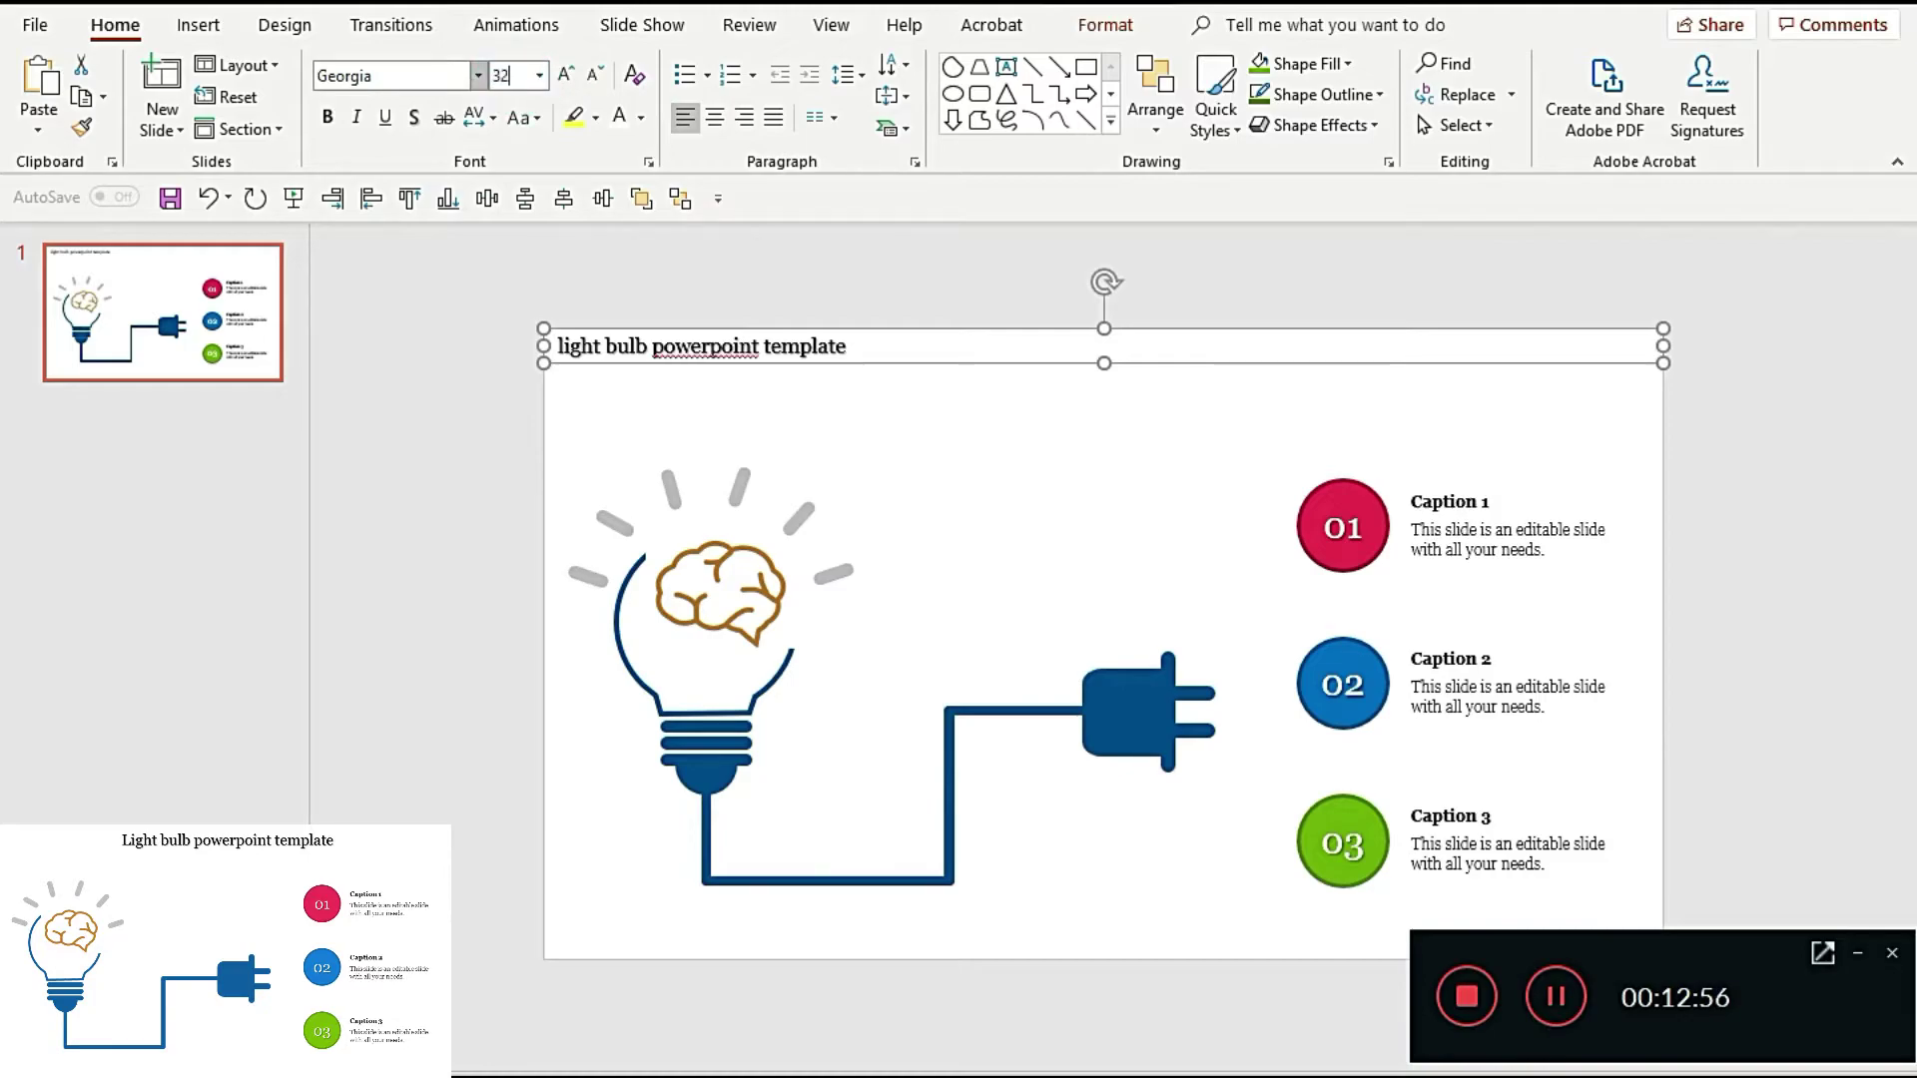
key(Return)
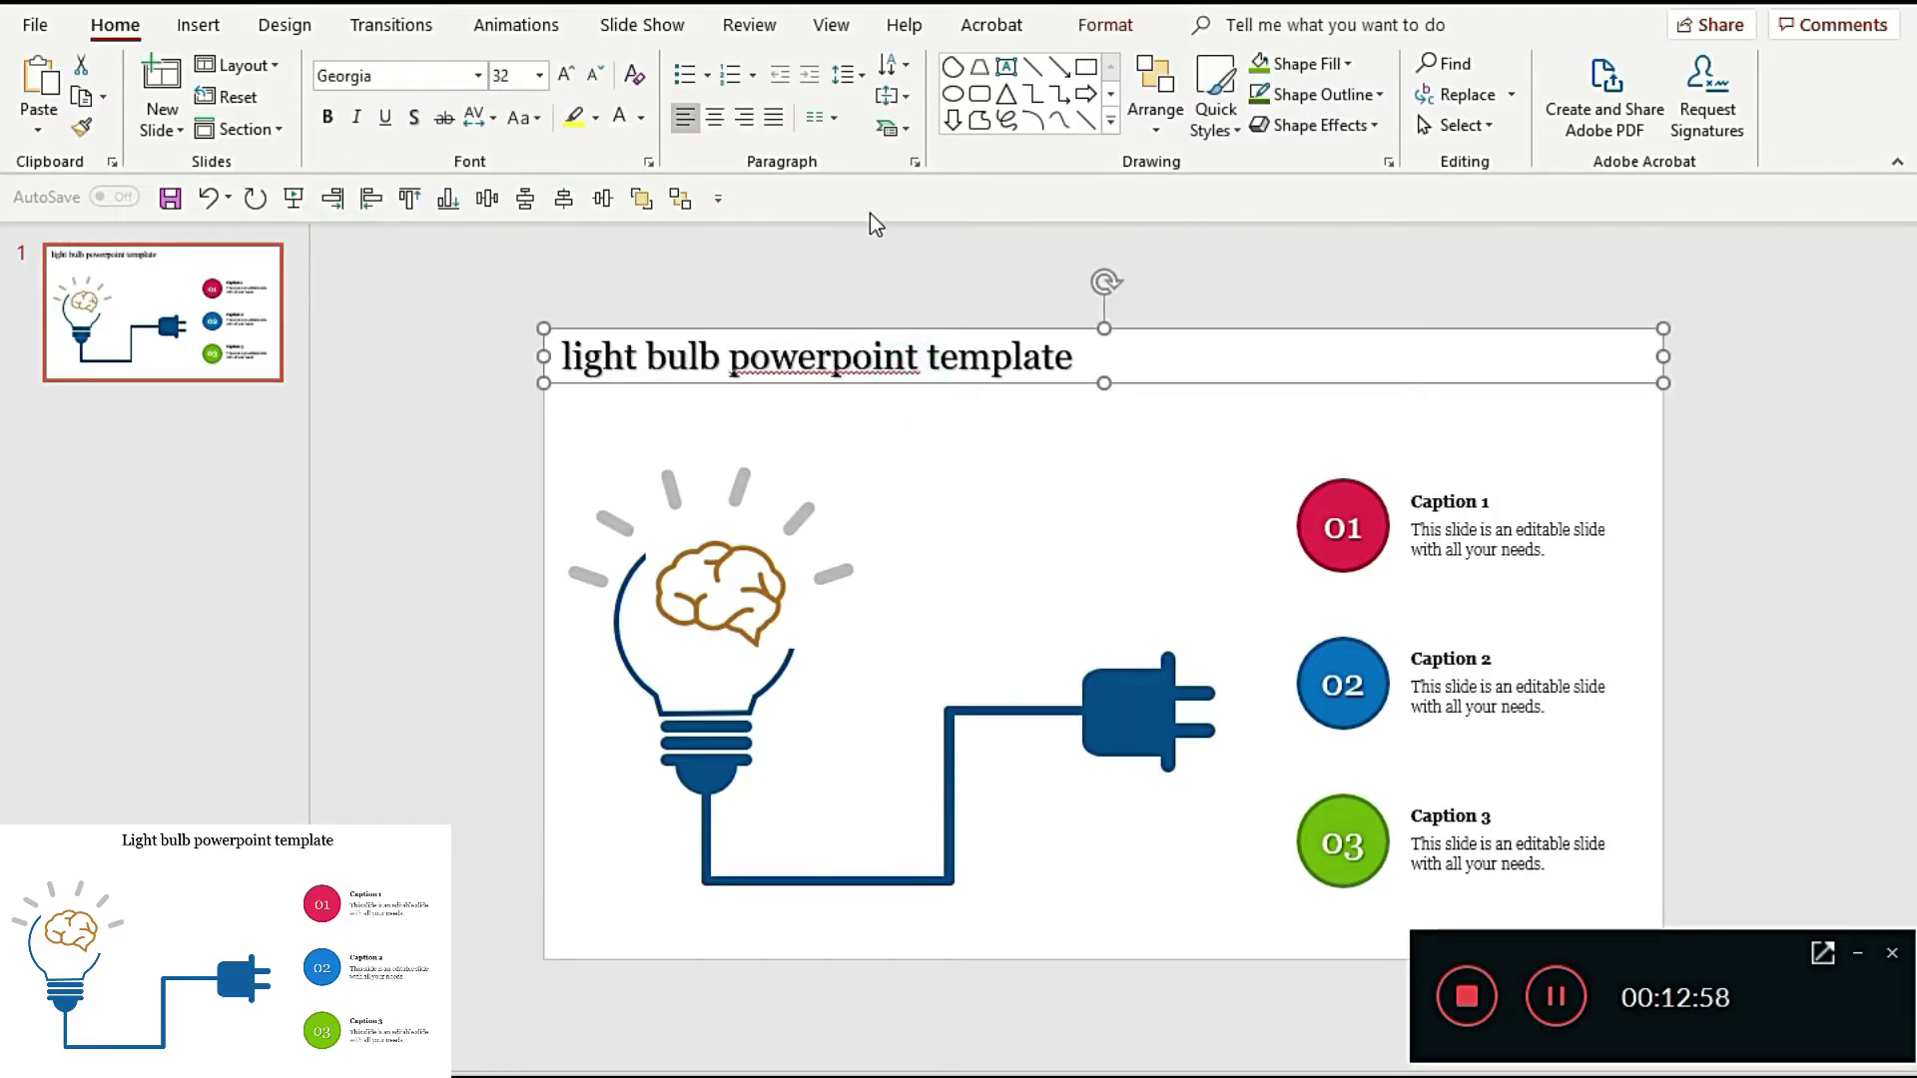
click(719, 116)
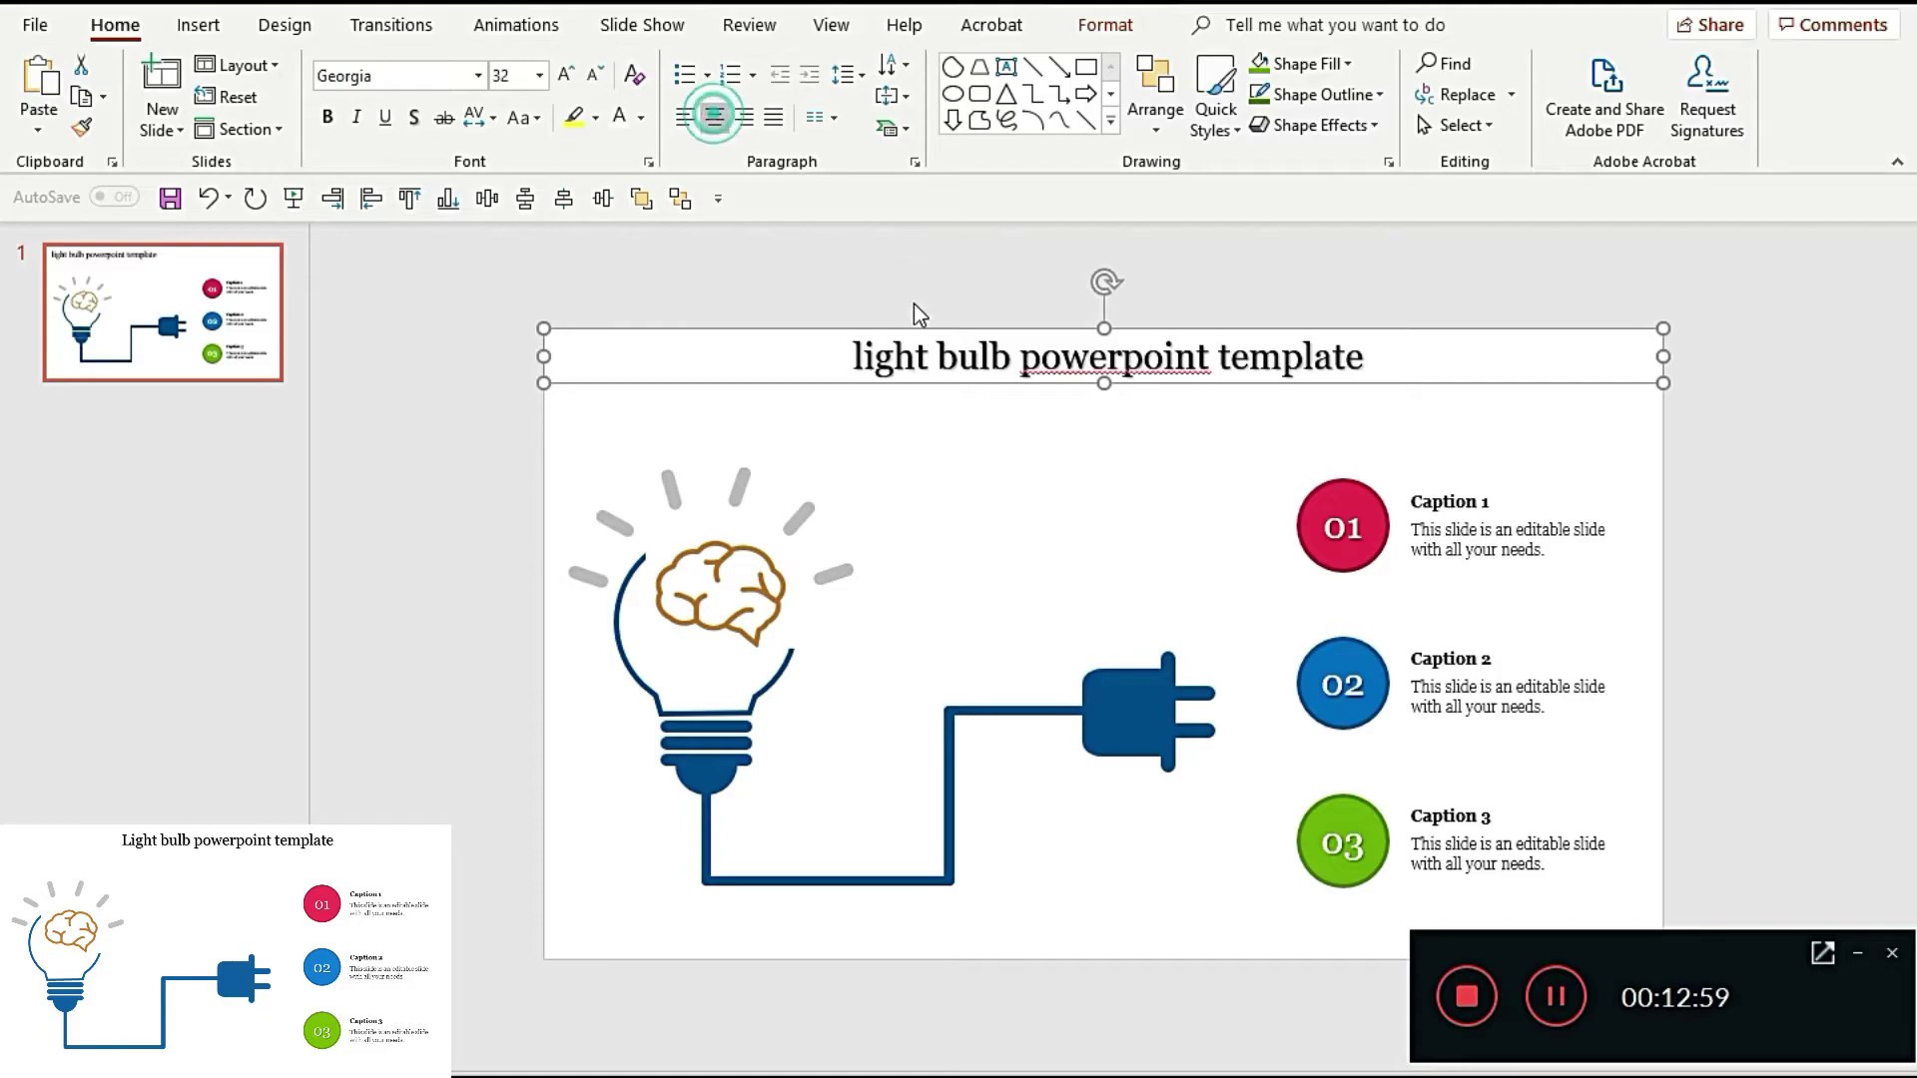
Step: Ignore the 'powerpoint' spelling flag, nudge the box down, and capitalise to 'Light bulb powerpoint template'
right_click(1100, 365)
click(1182, 458)
click(1134, 445)
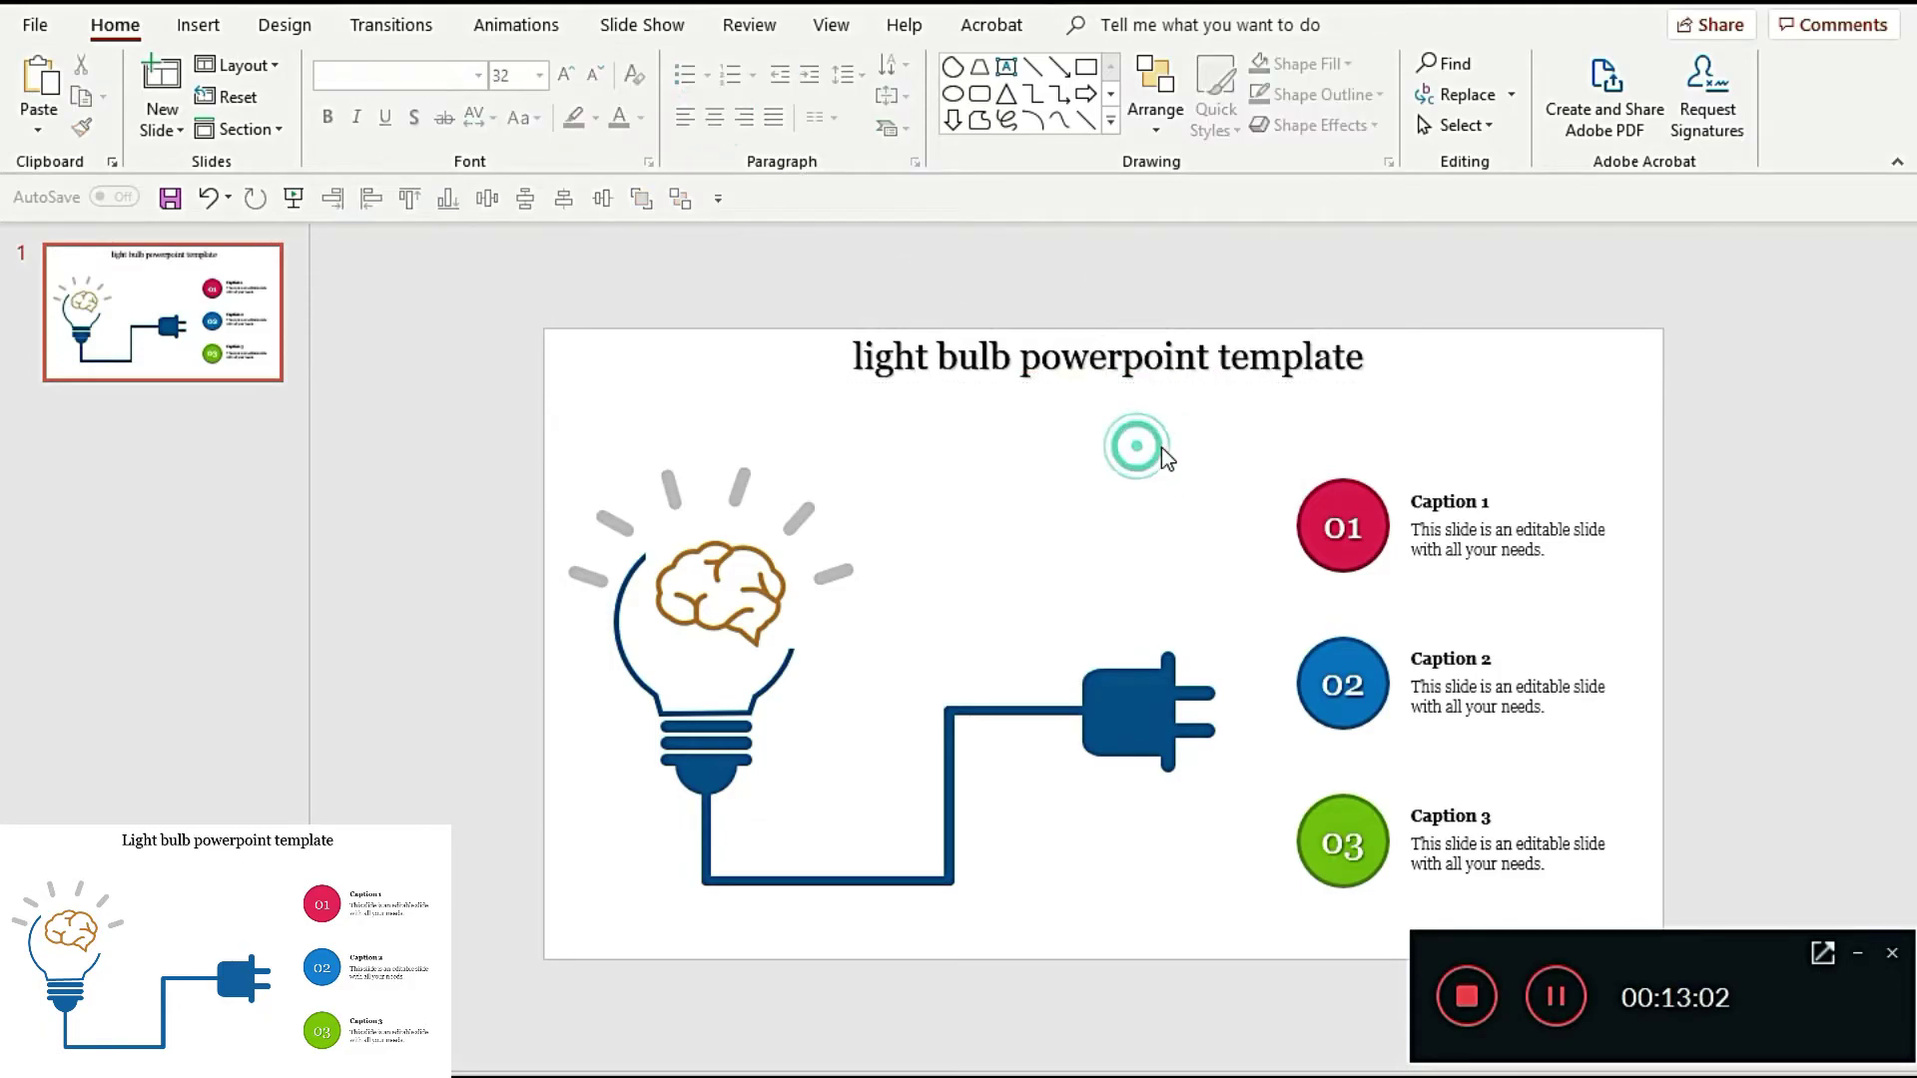
click(1226, 391)
drag(1228, 392, 1228, 400)
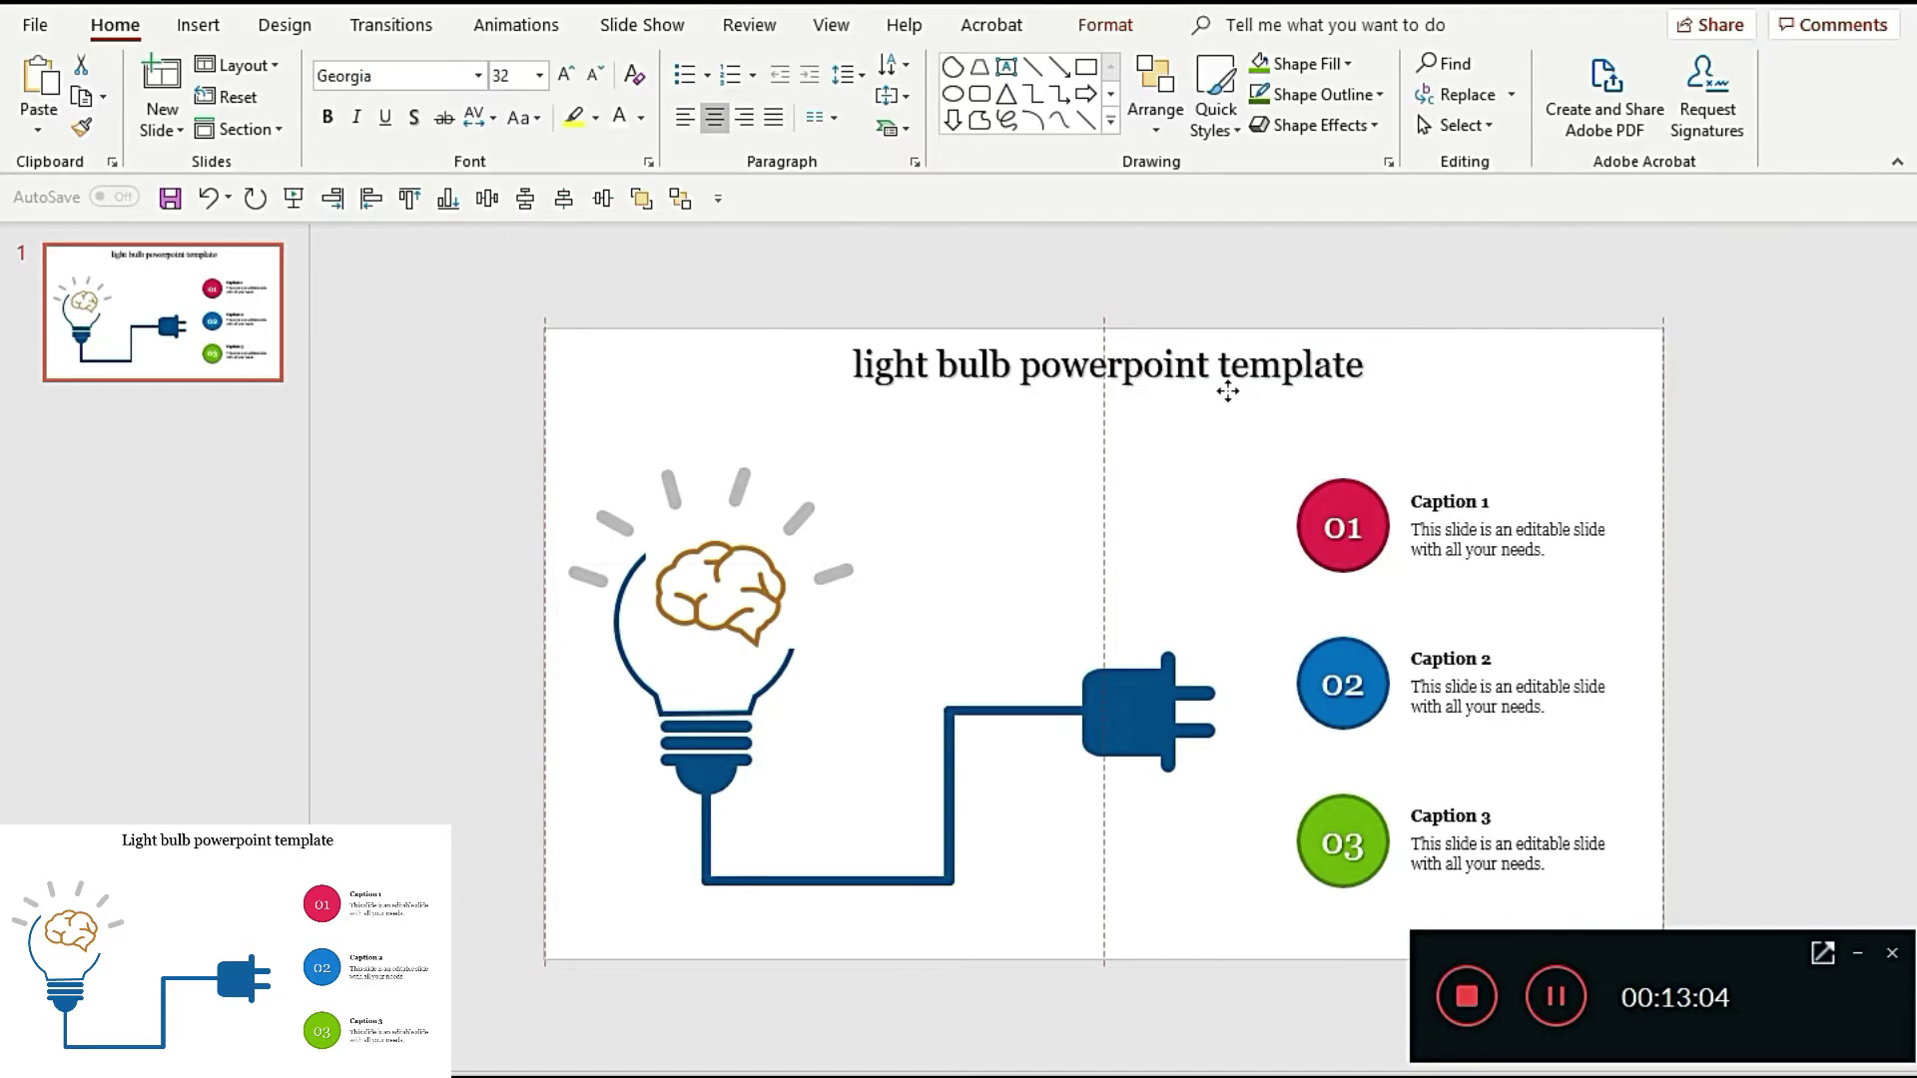
click(860, 361)
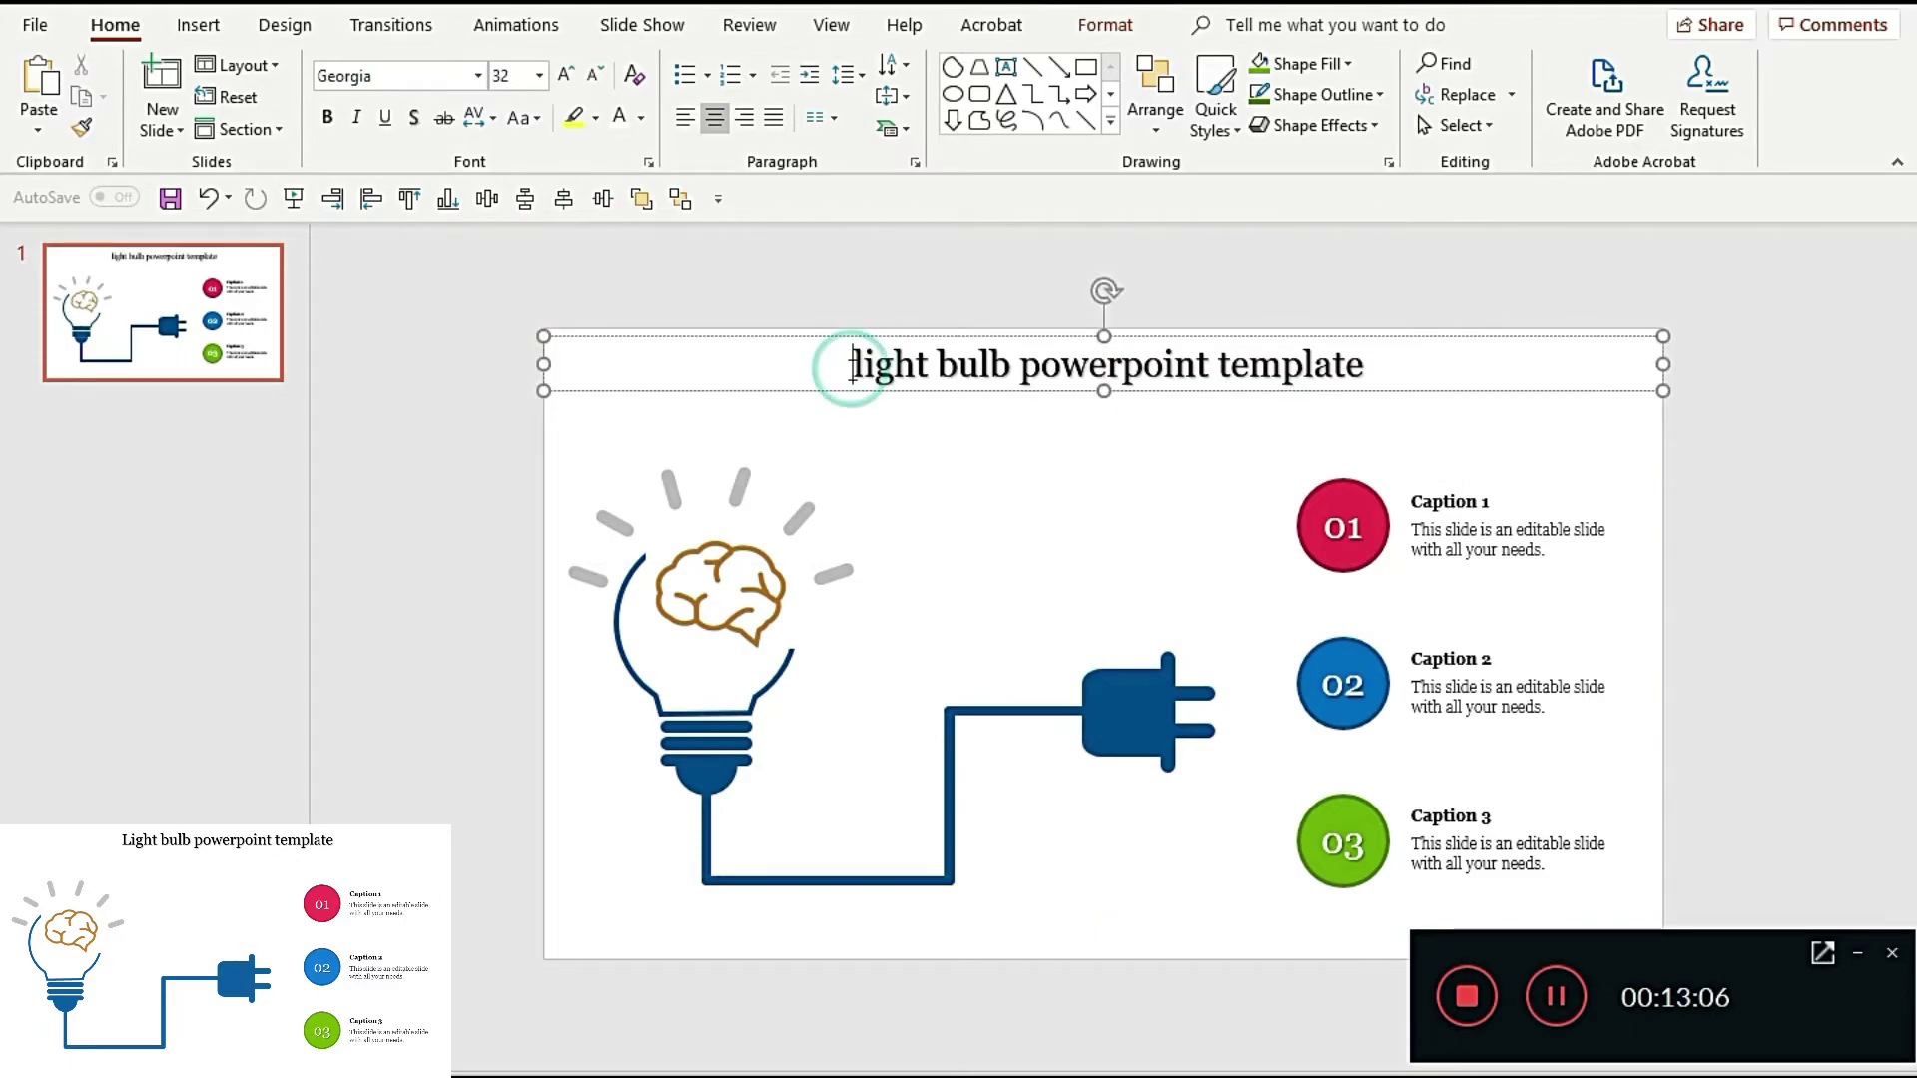
key(BackSpace)
text(L)
click(921, 472)
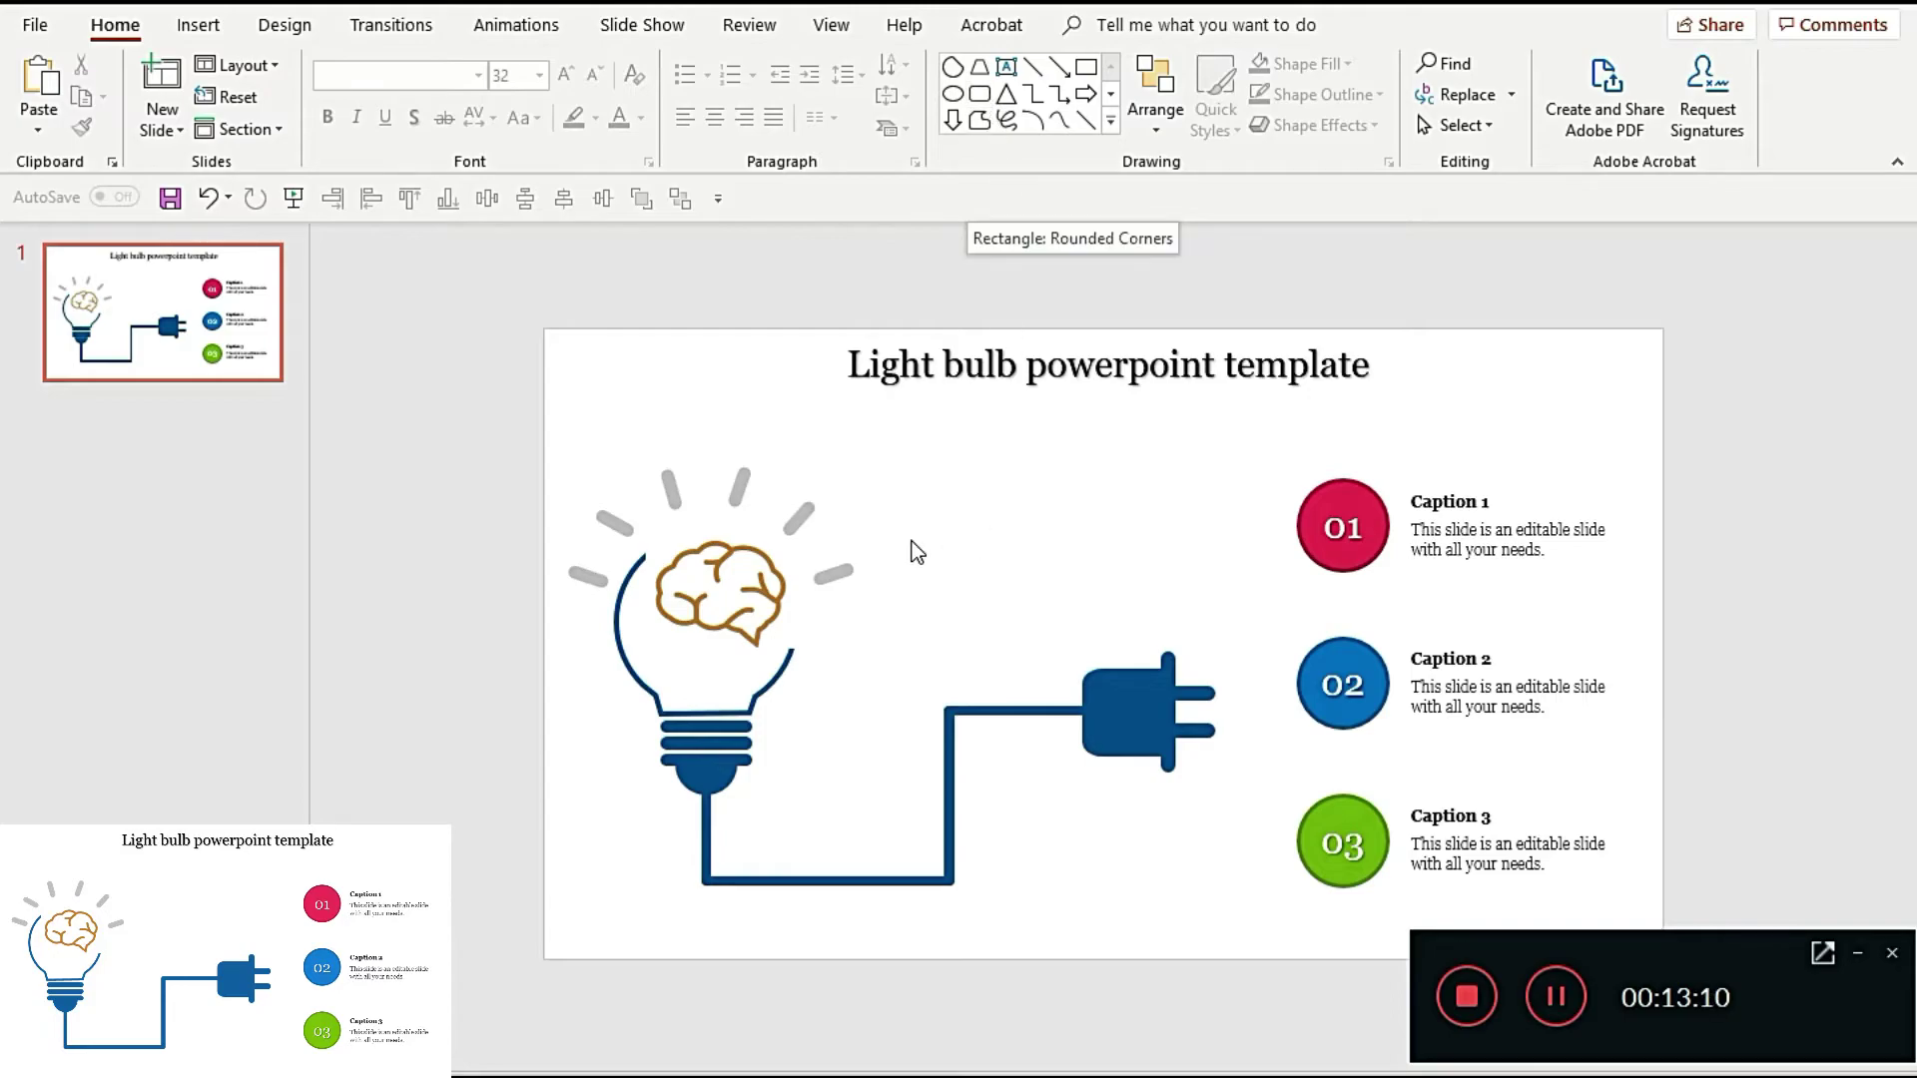
Step: Move the small grey ray above the brain slightly down inside the bulb group
click(623, 521)
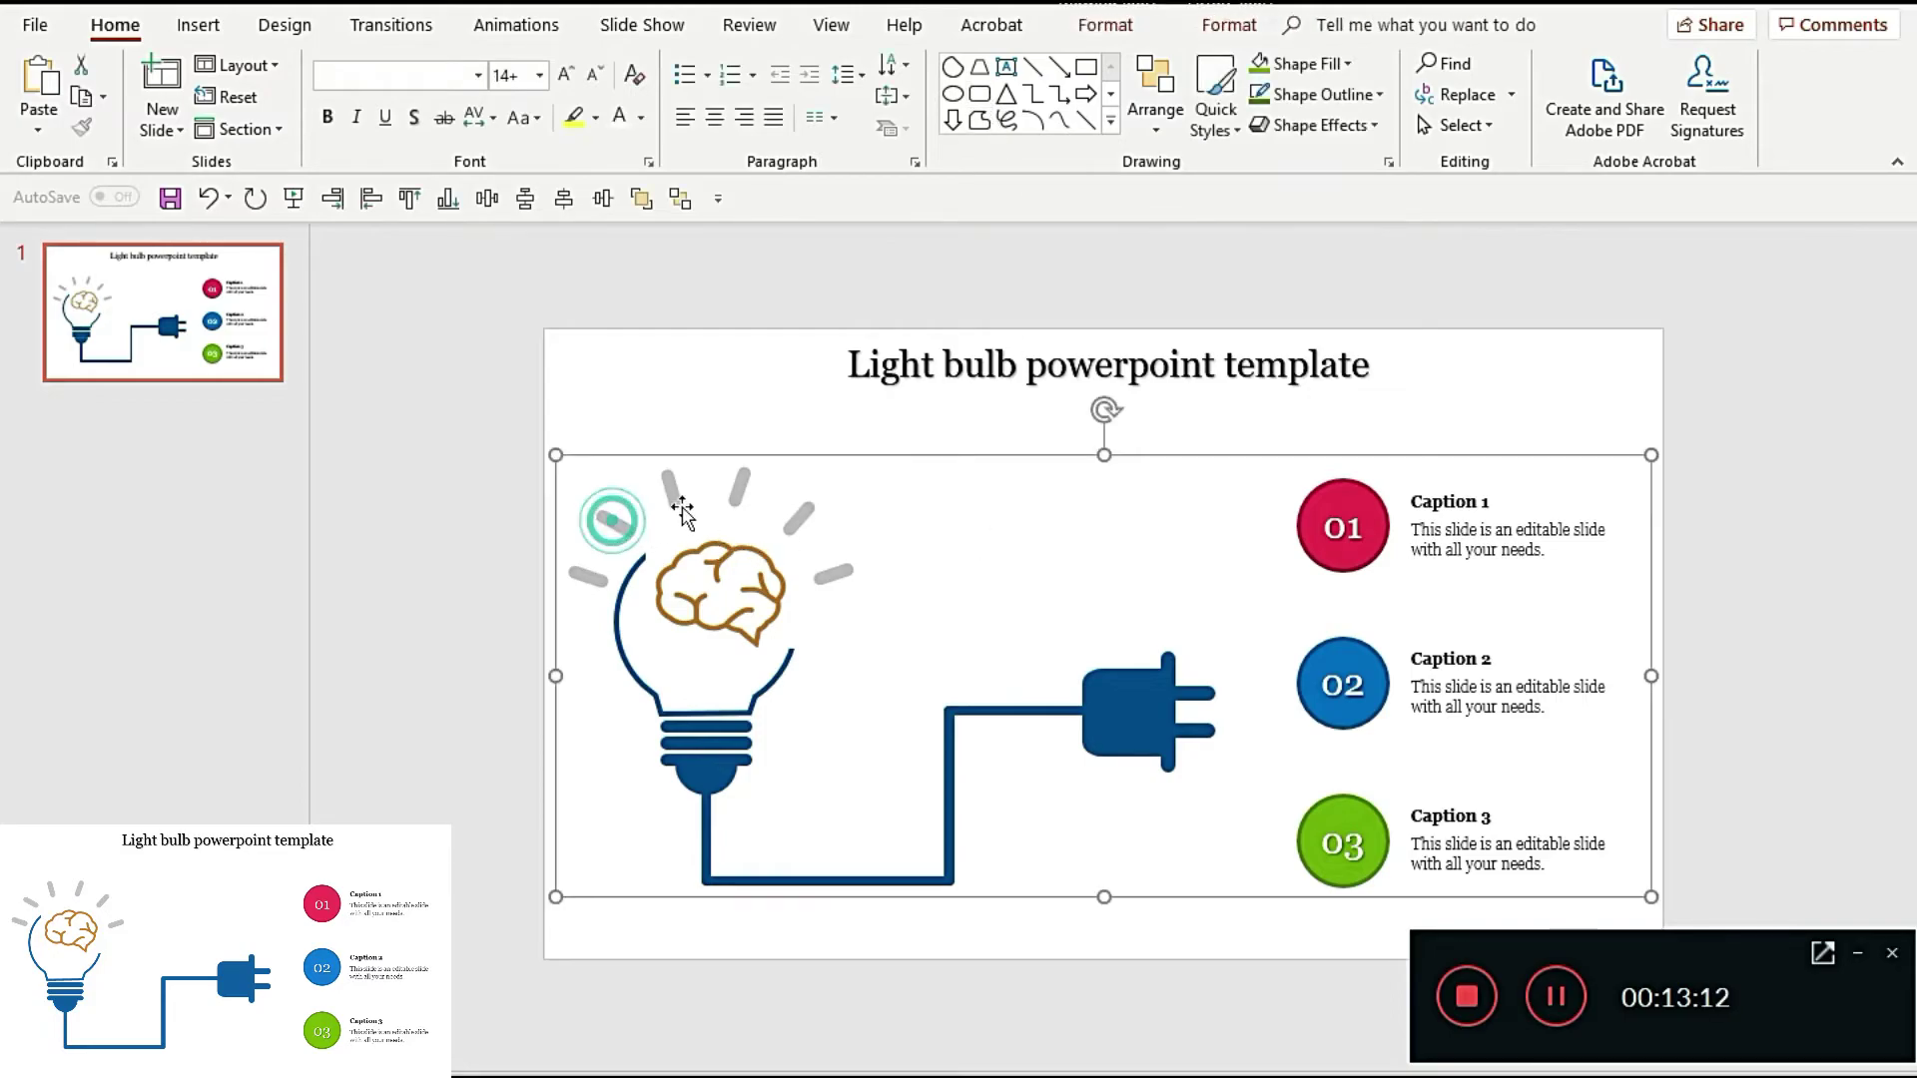
click(738, 485)
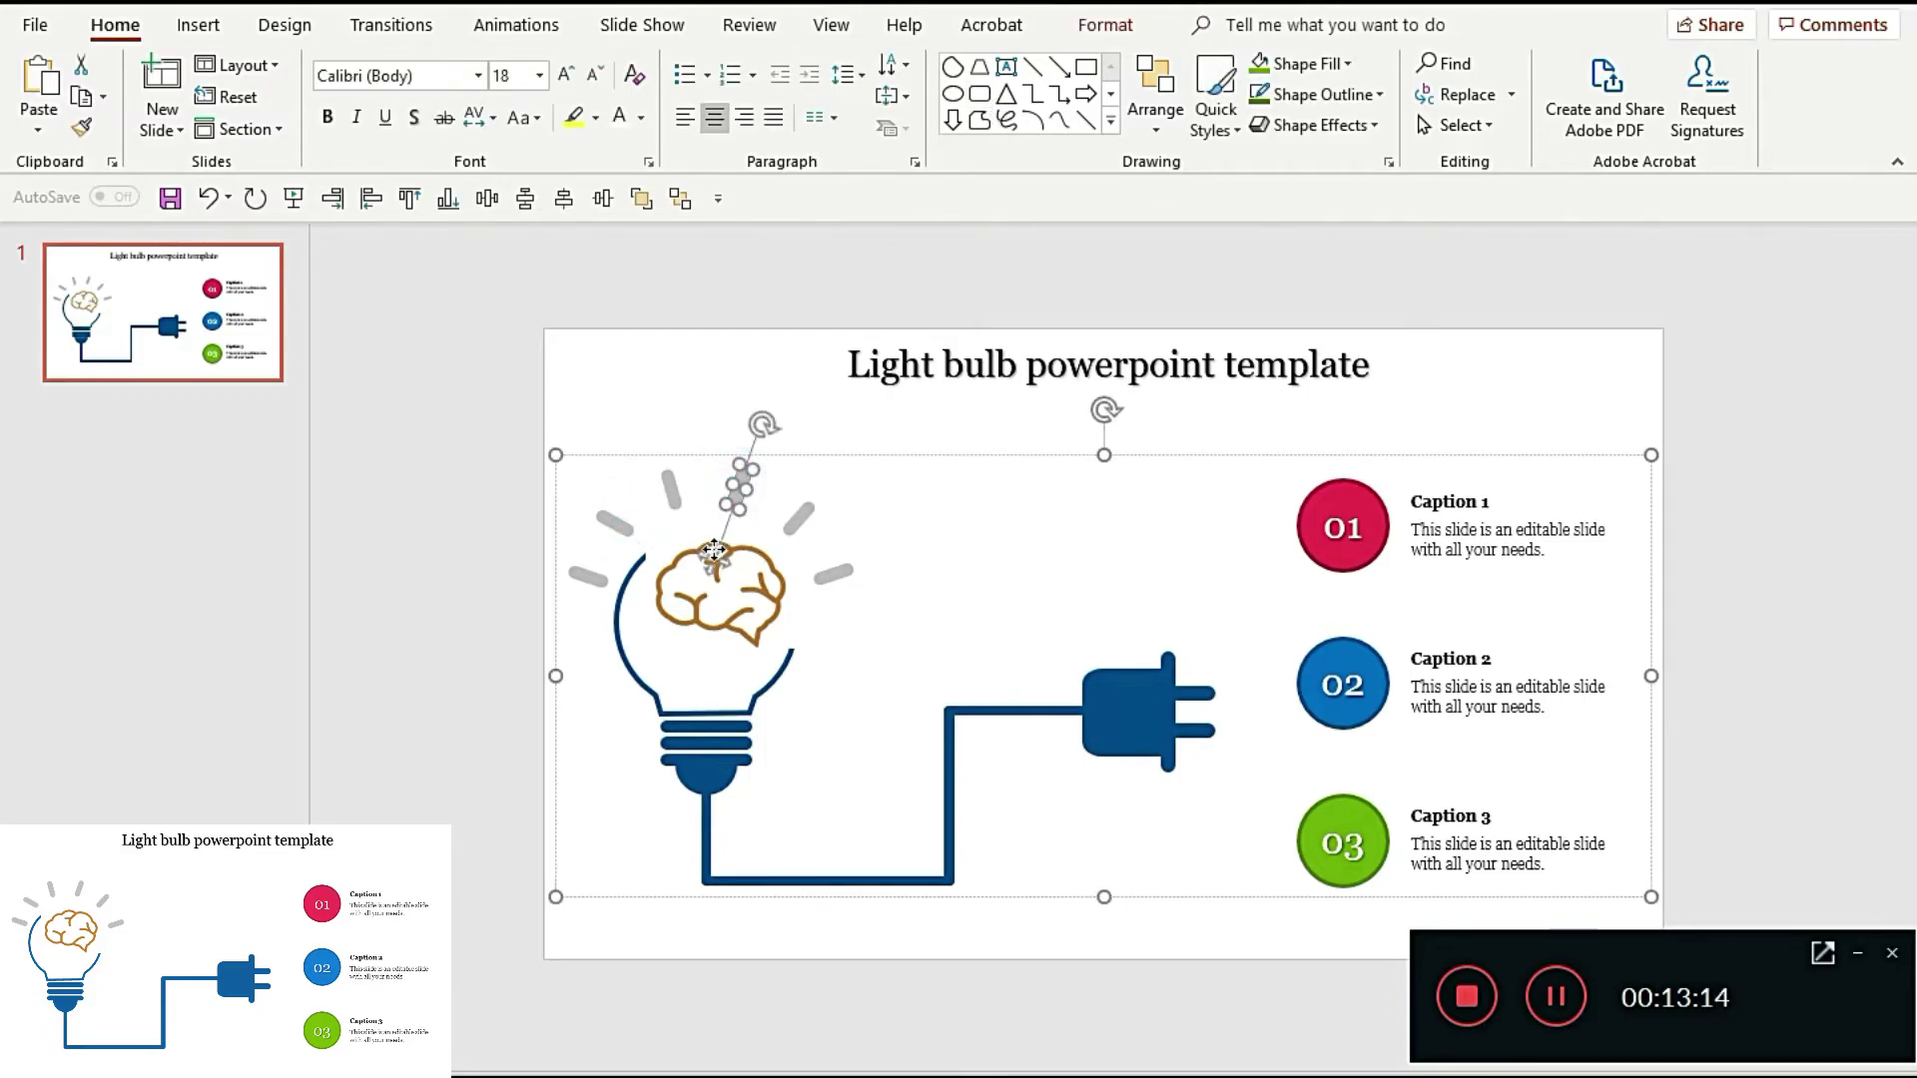
drag(713, 550, 714, 562)
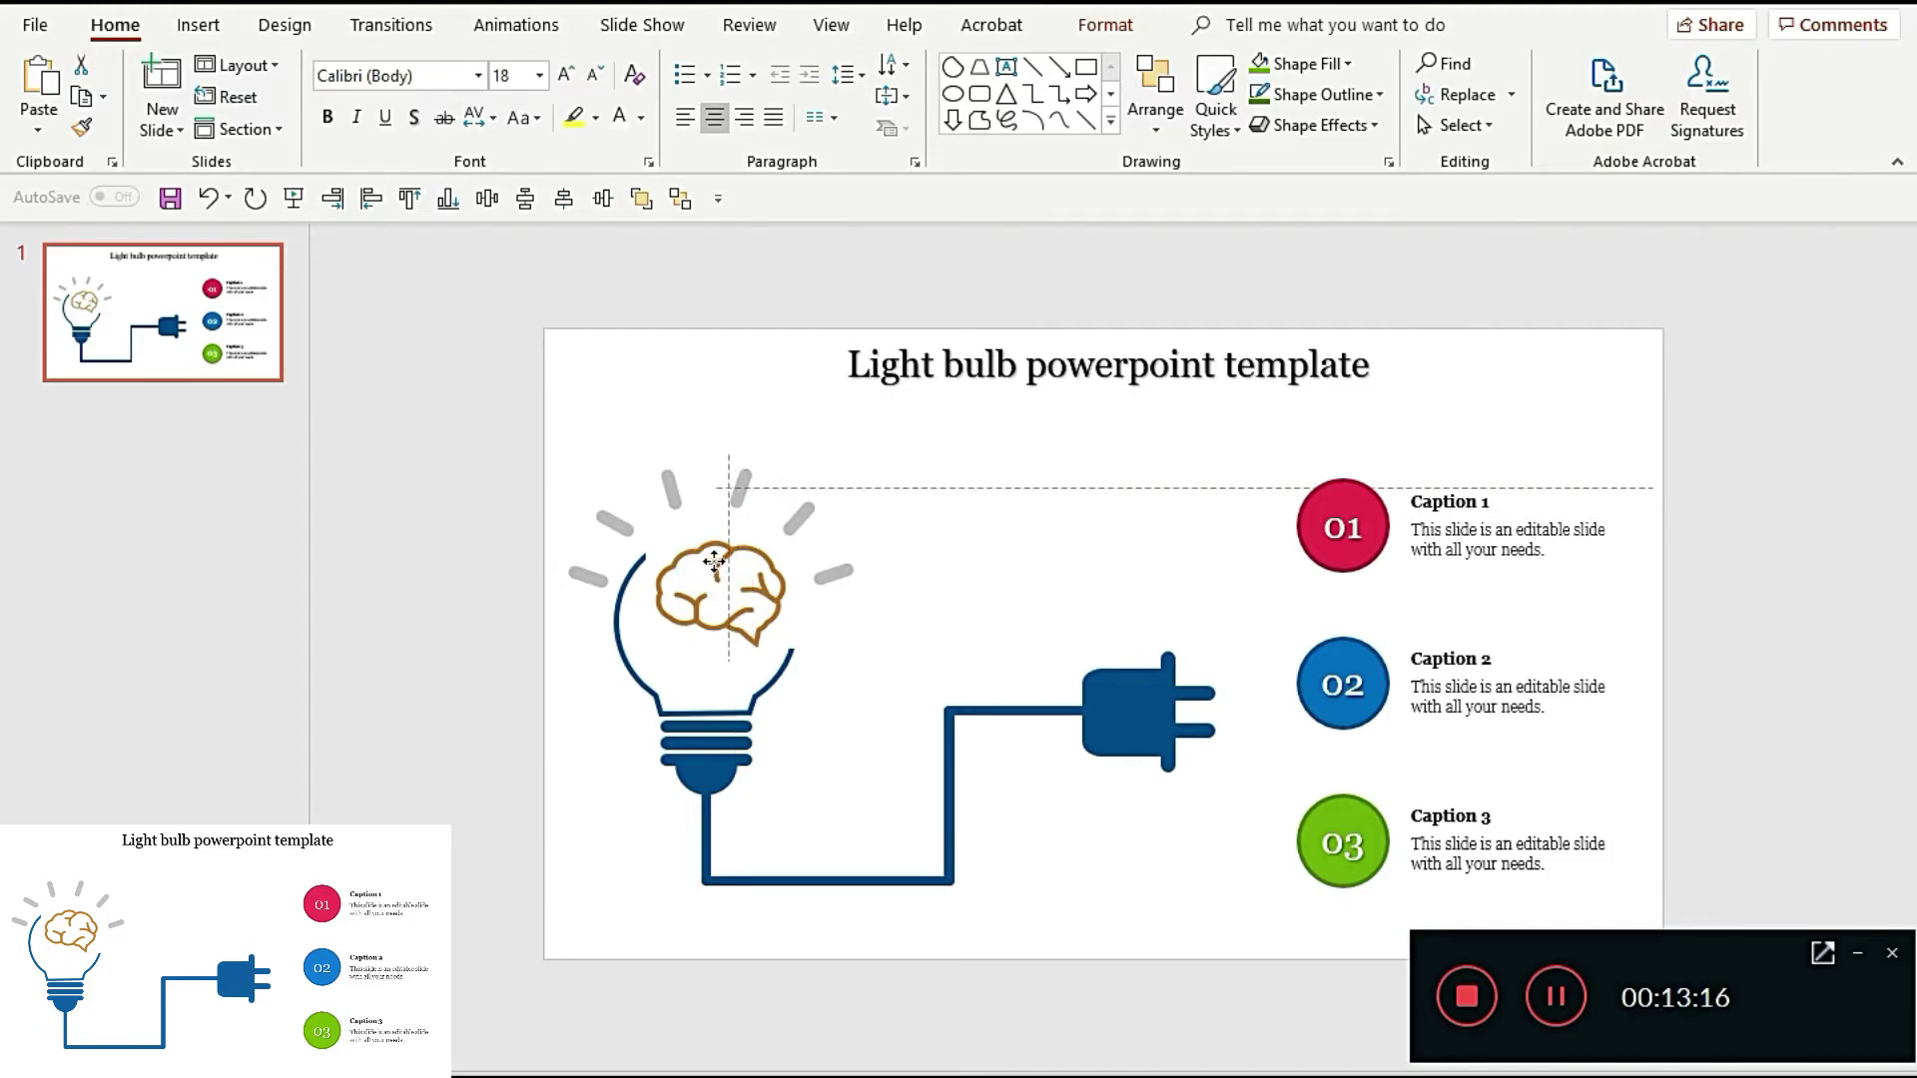
click(836, 662)
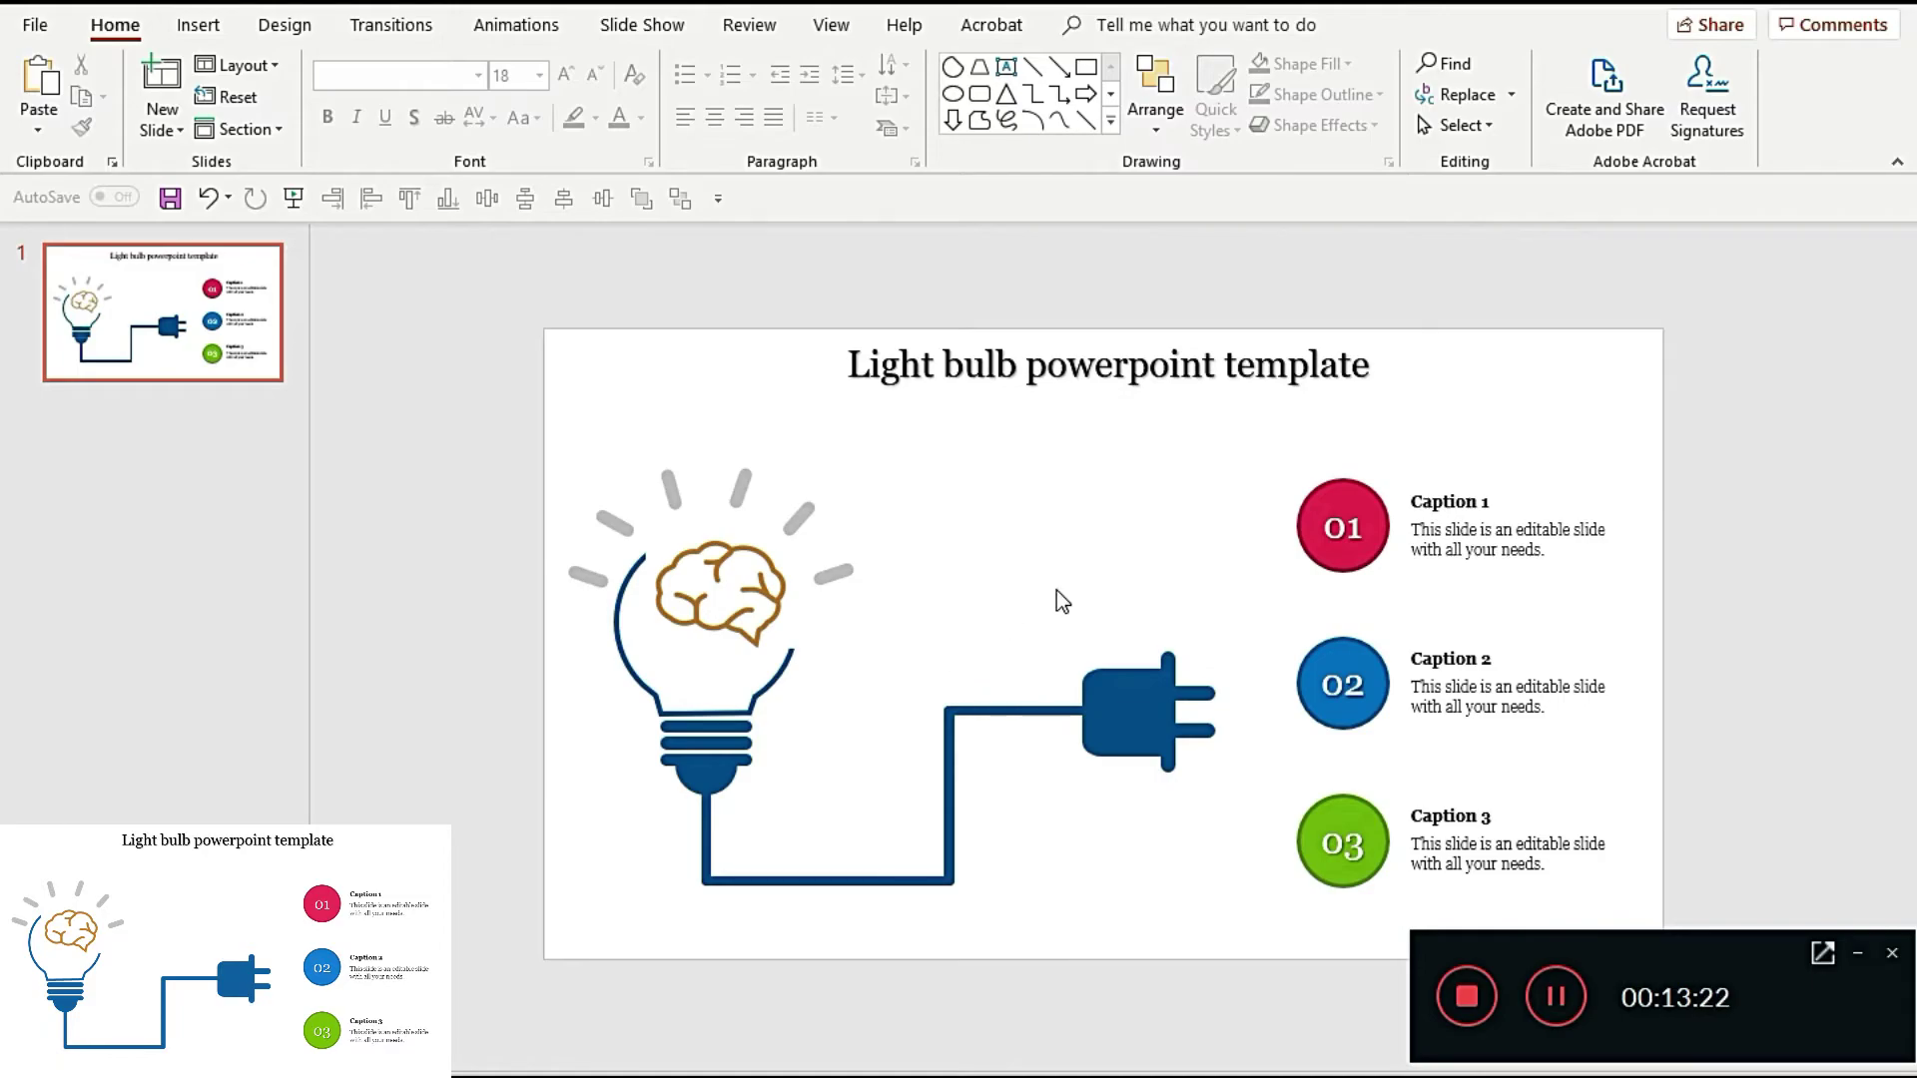
click(1053, 517)
Step: Shift the upper-left ray of the bulb graphic down beside the bulb
click(611, 519)
click(615, 521)
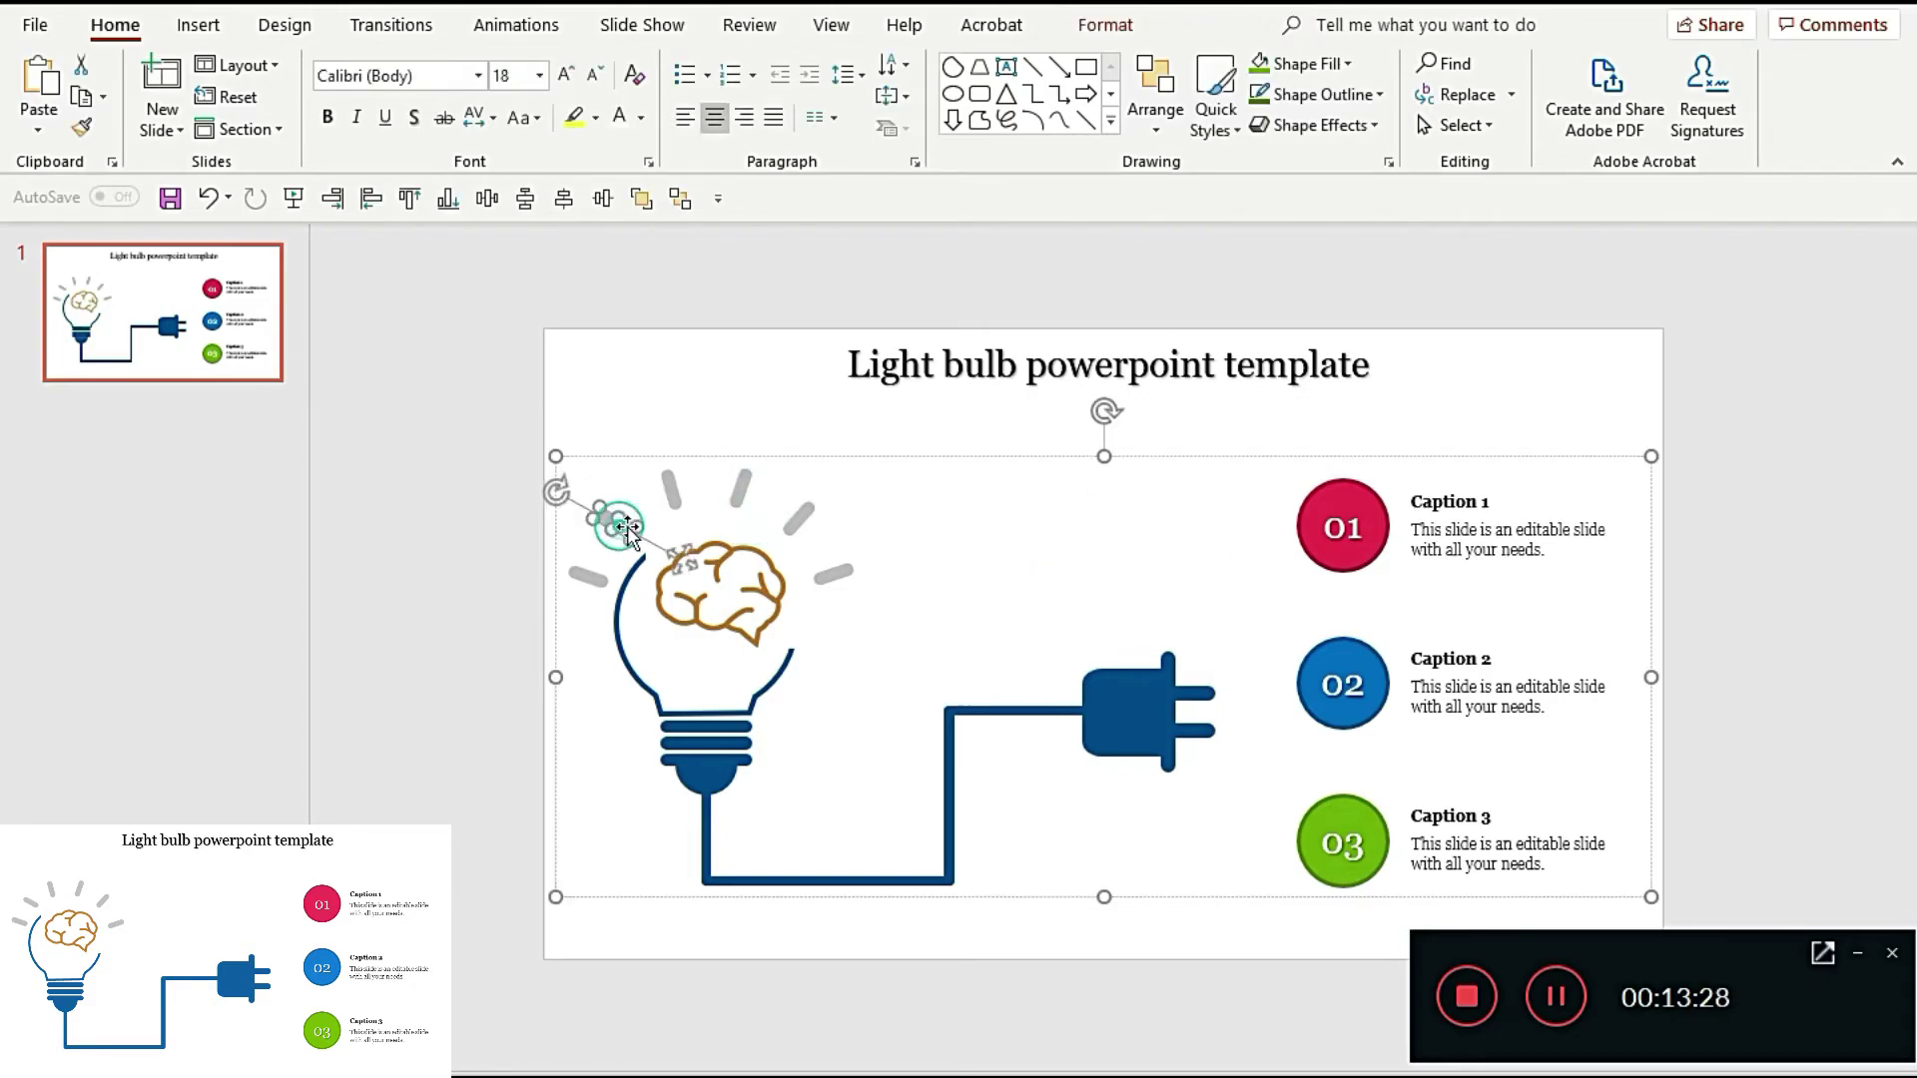
mouse_move(619, 522)
mouse_down()
mouse_move(684, 544)
mouse_move(621, 525)
mouse_move(595, 580)
mouse_move(619, 573)
mouse_up()
click(868, 698)
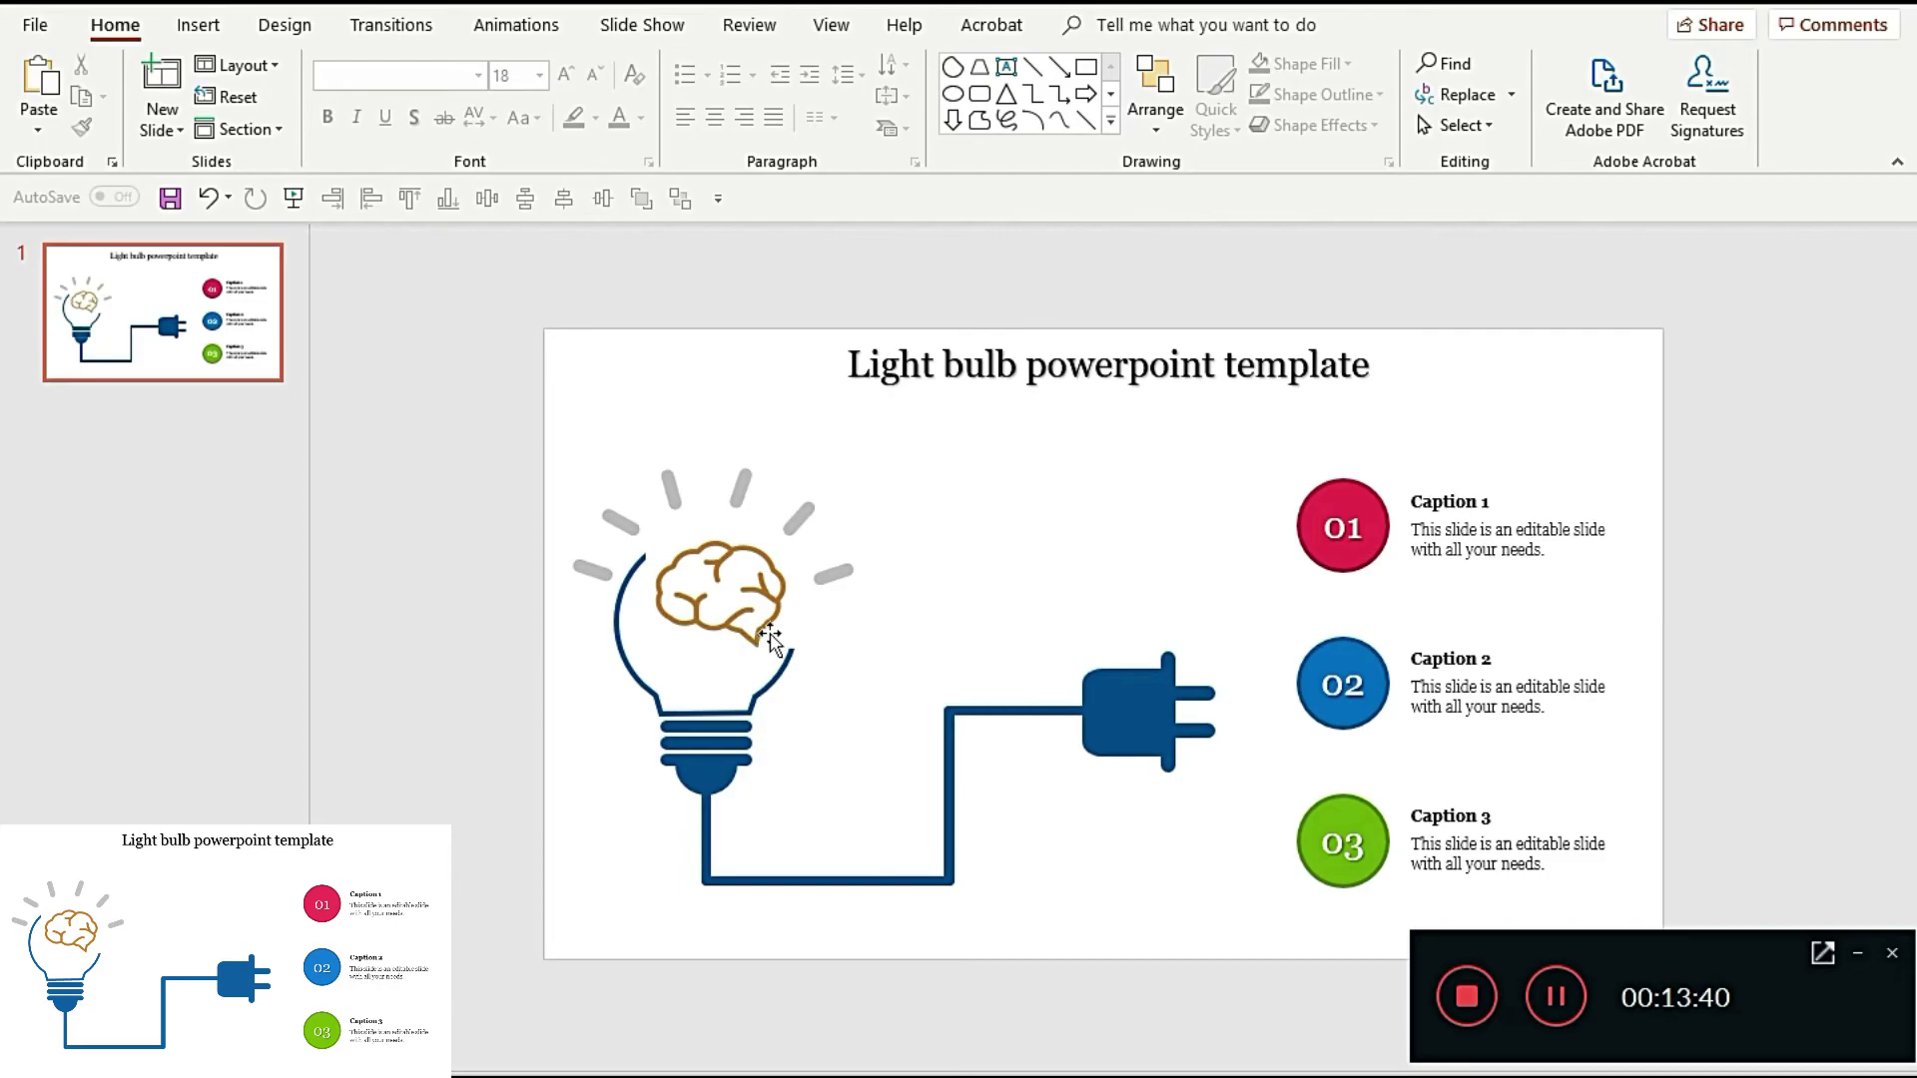
Step: Nudge the small ray right of the brain slightly closer to it
click(842, 587)
click(841, 581)
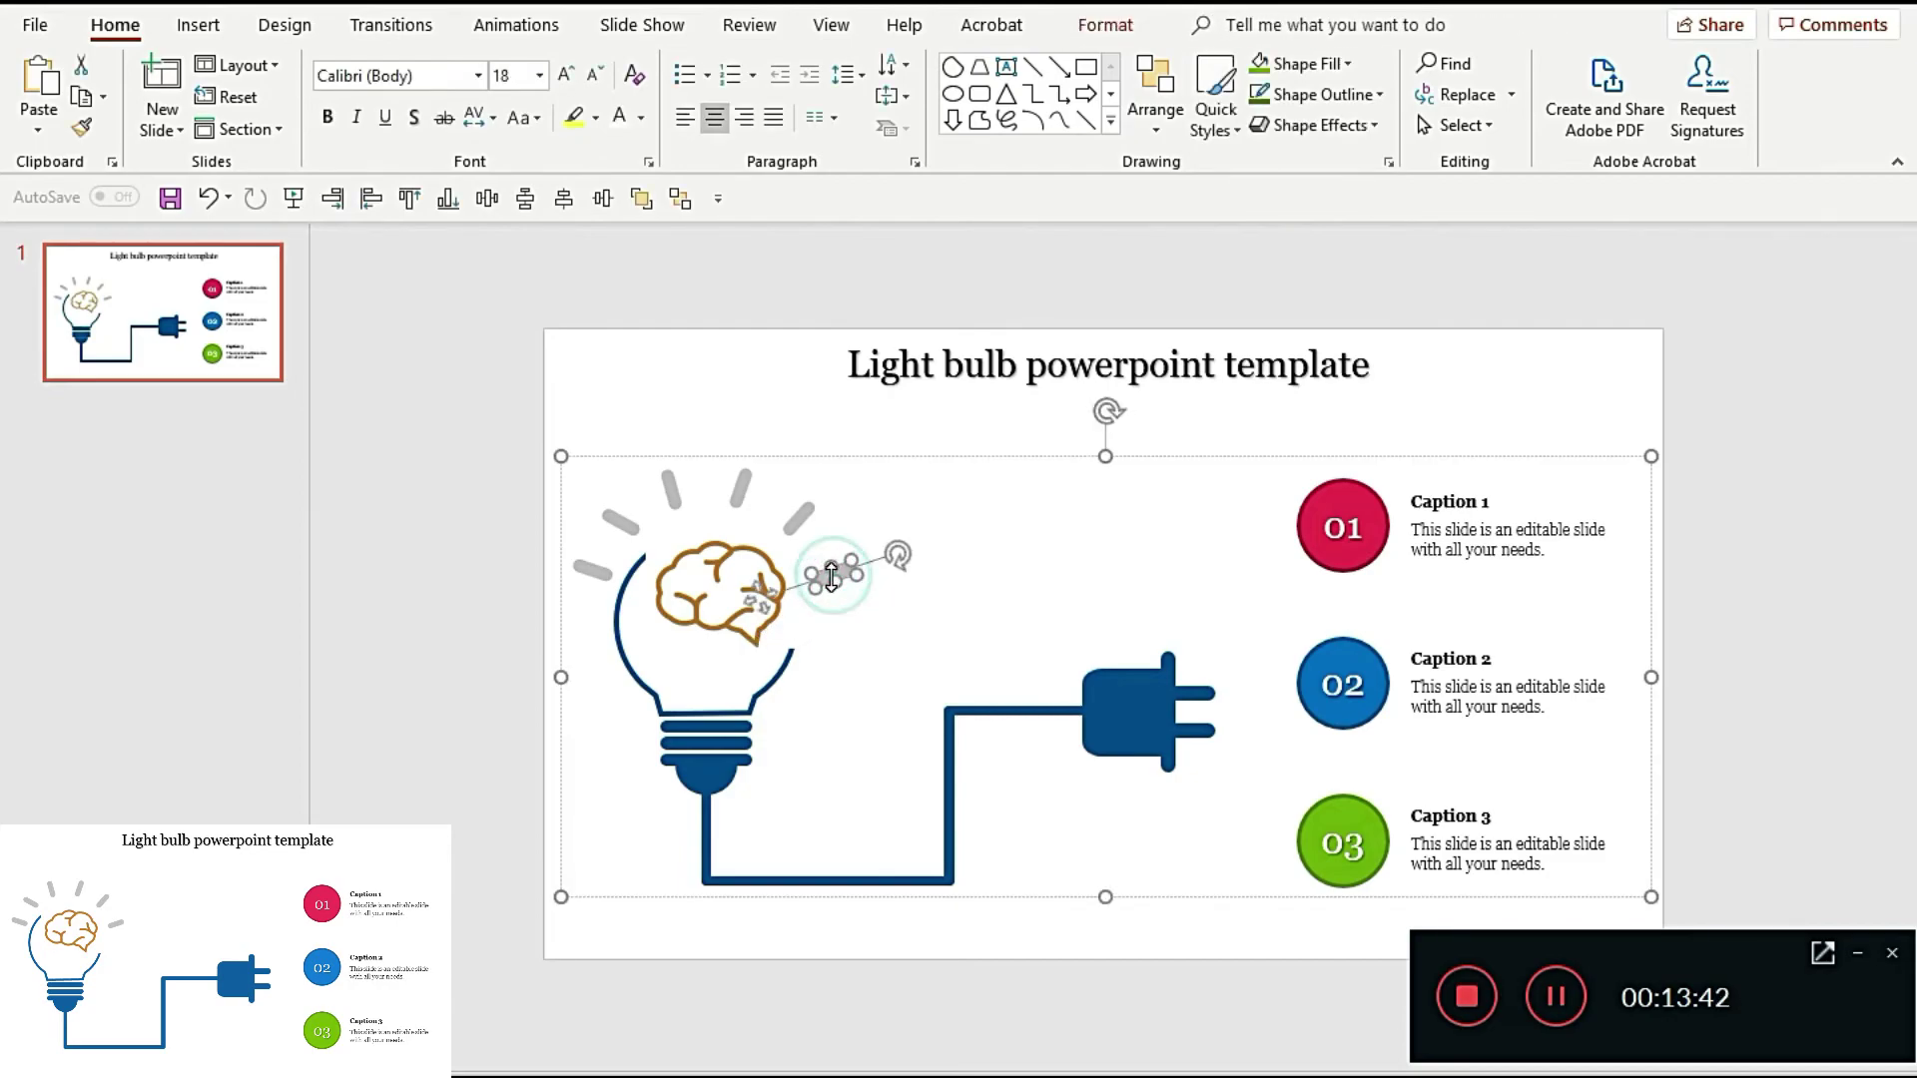
drag(842, 577, 839, 574)
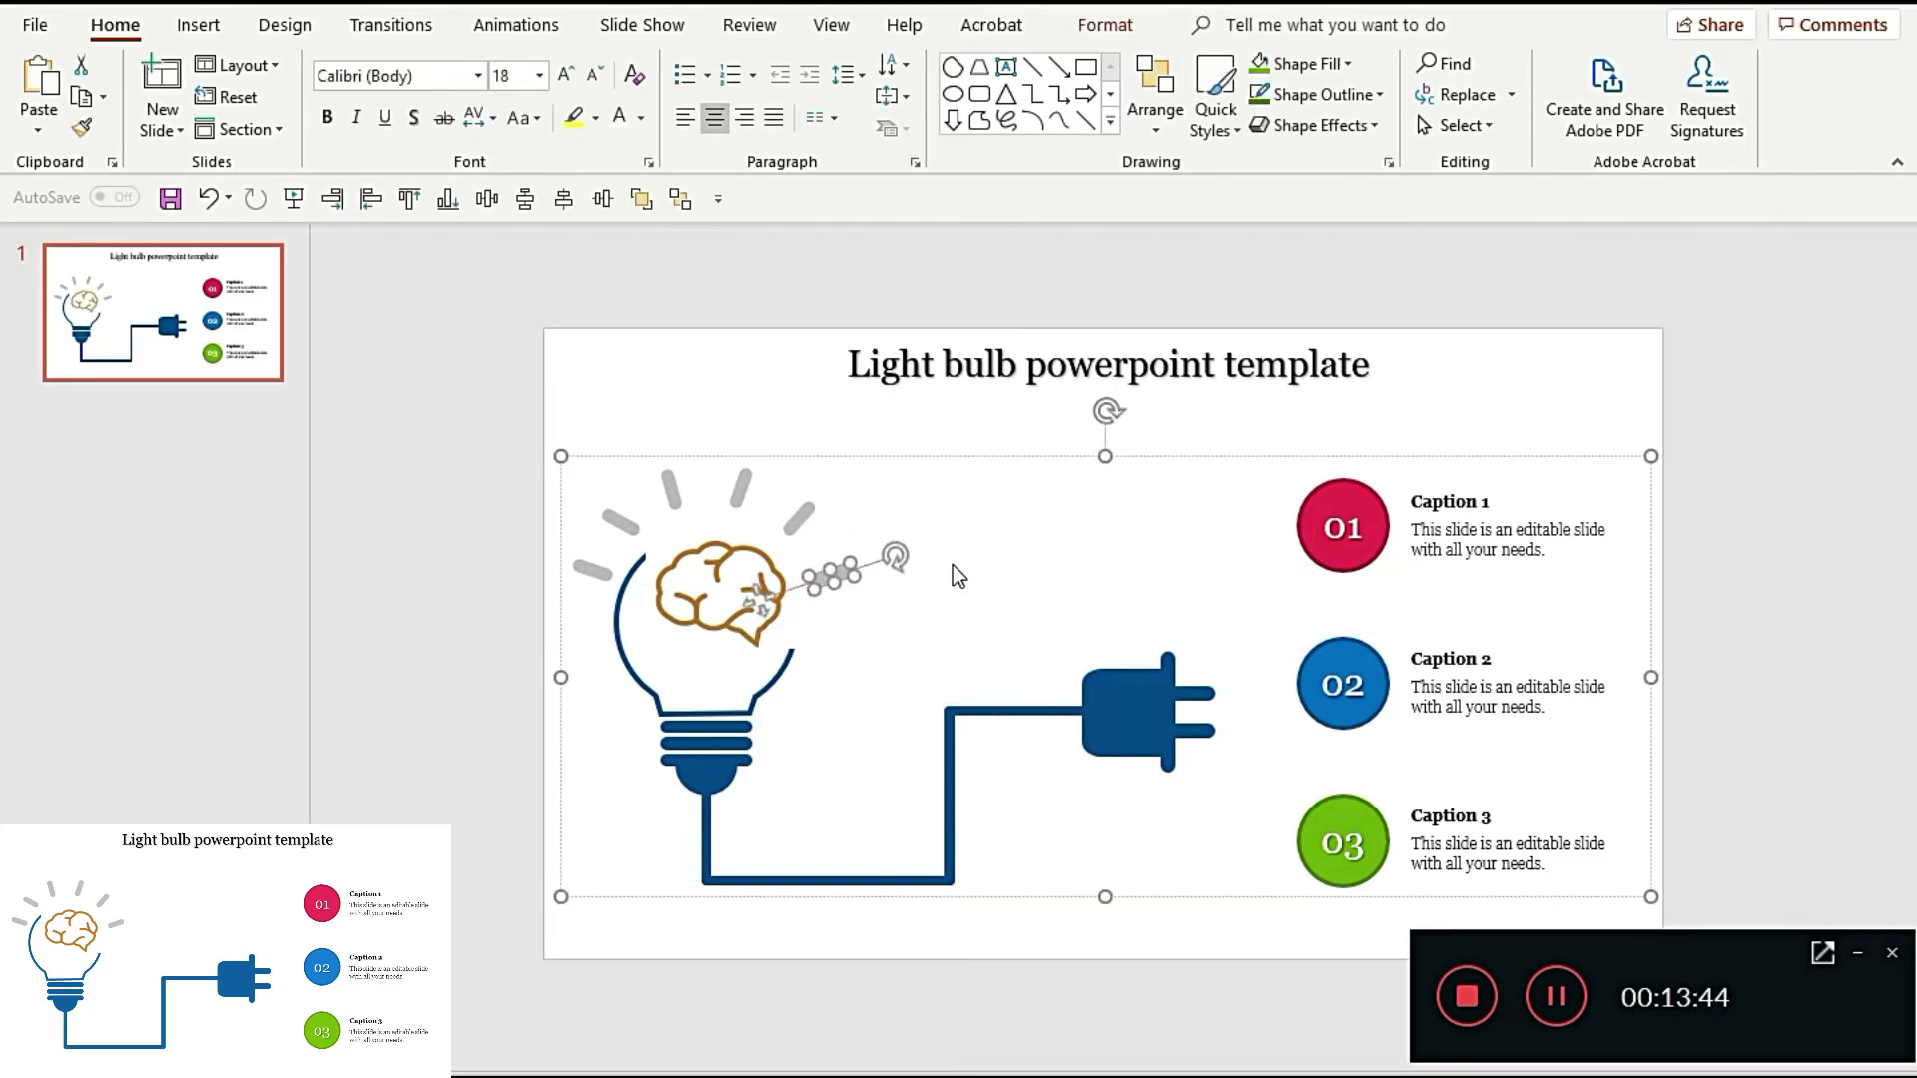
click(1016, 530)
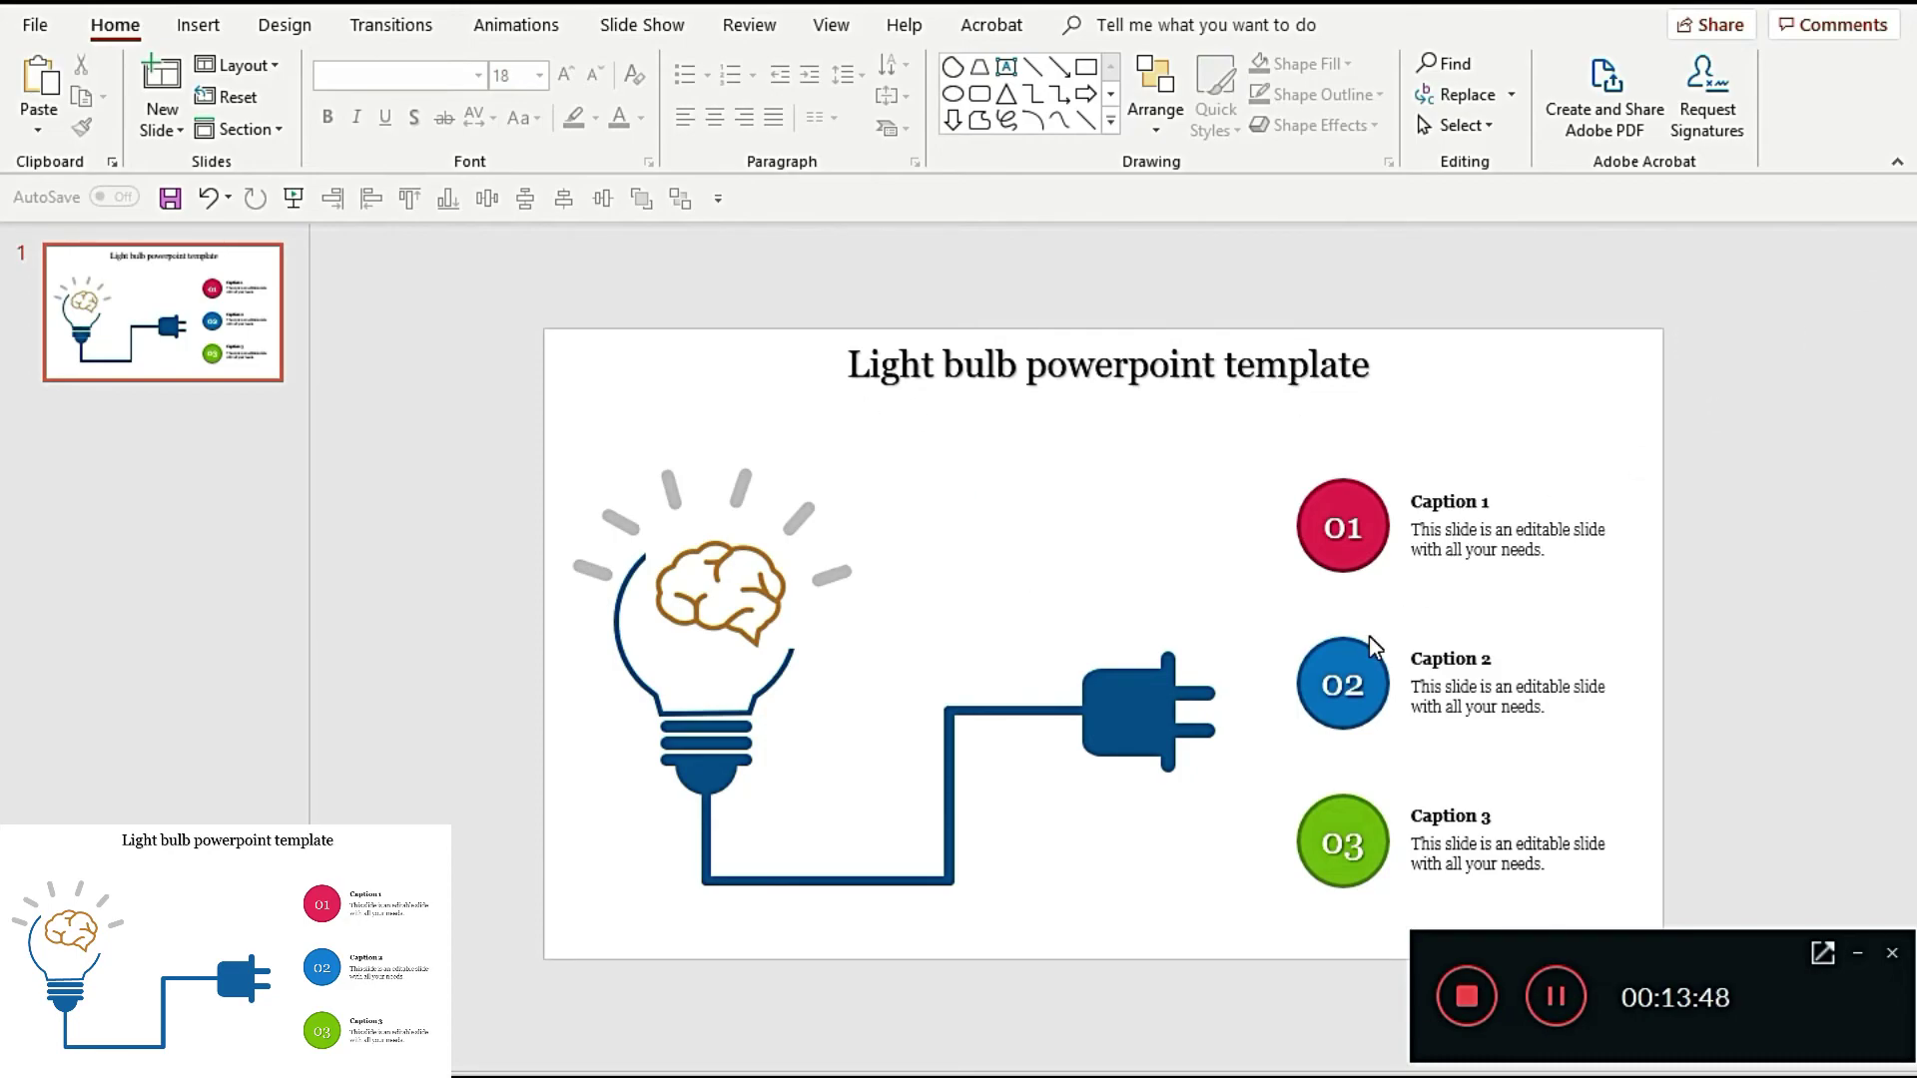
click(1296, 386)
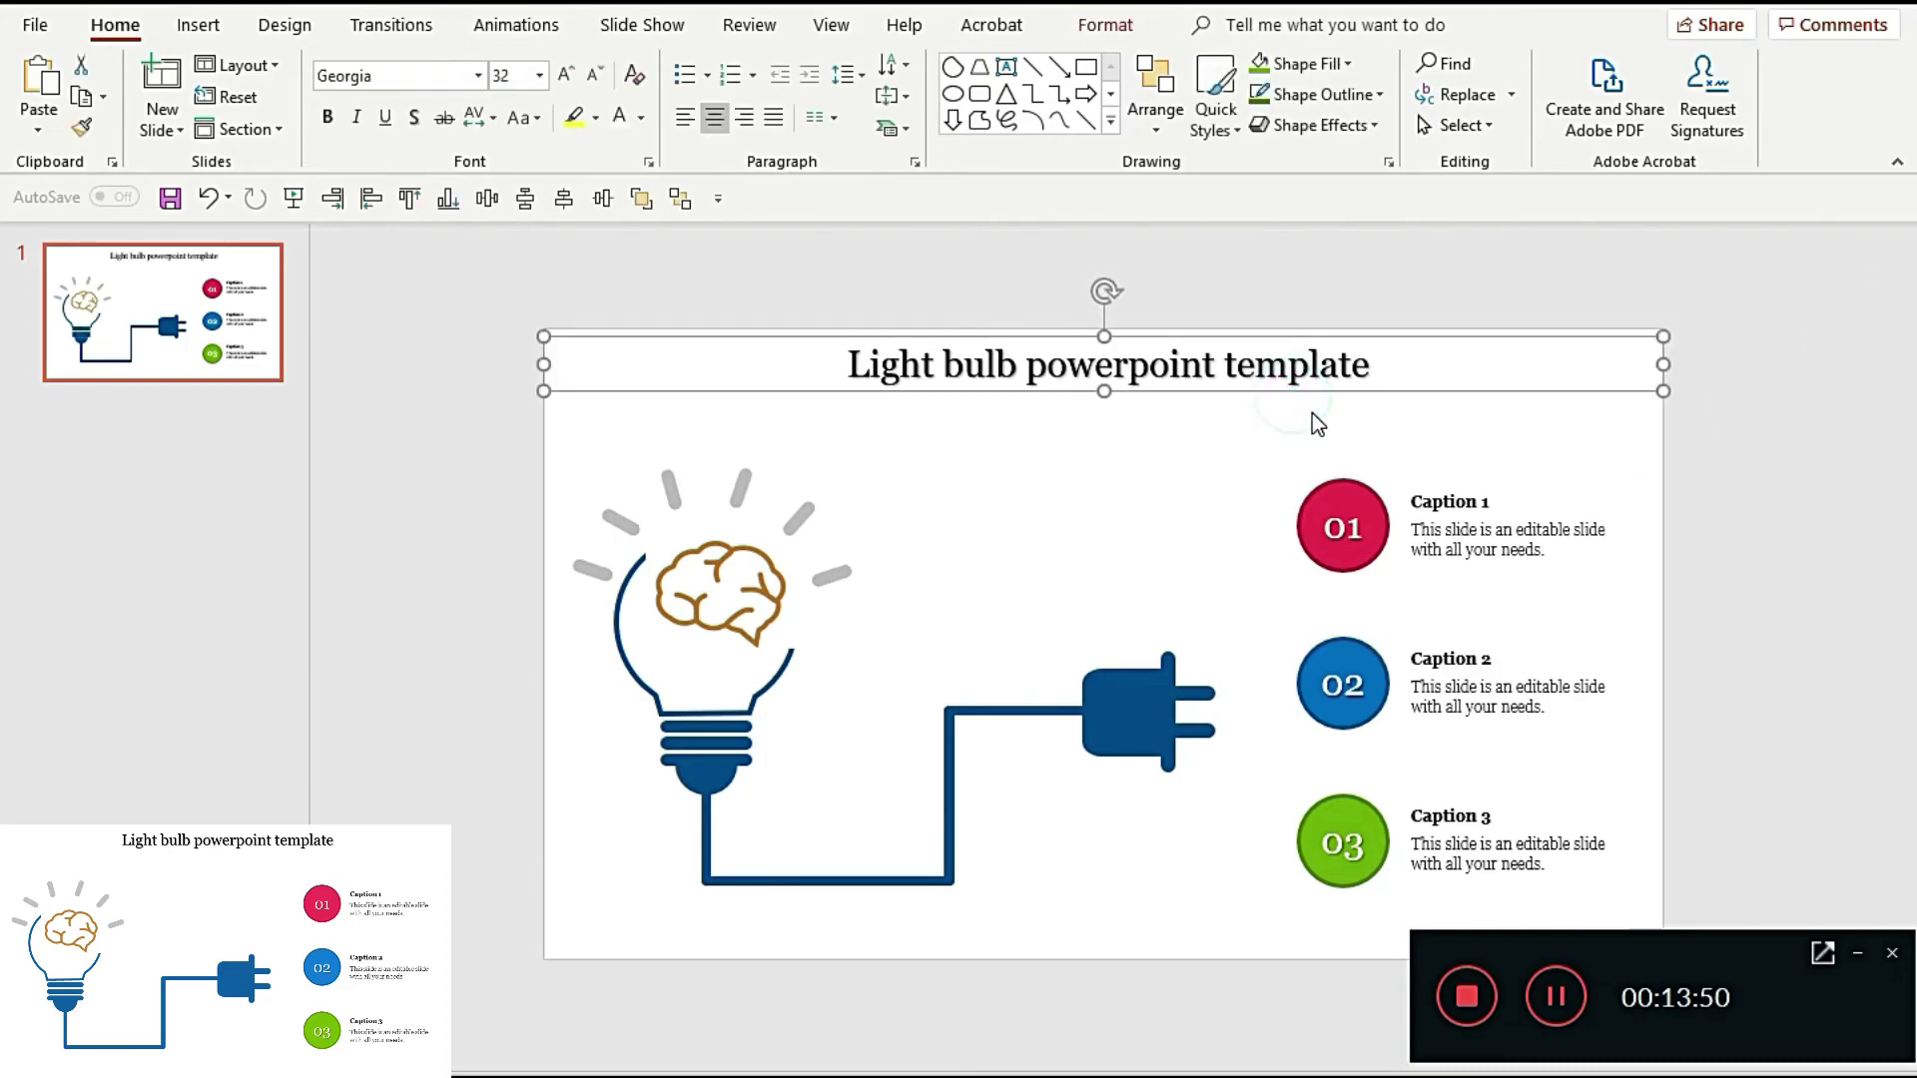